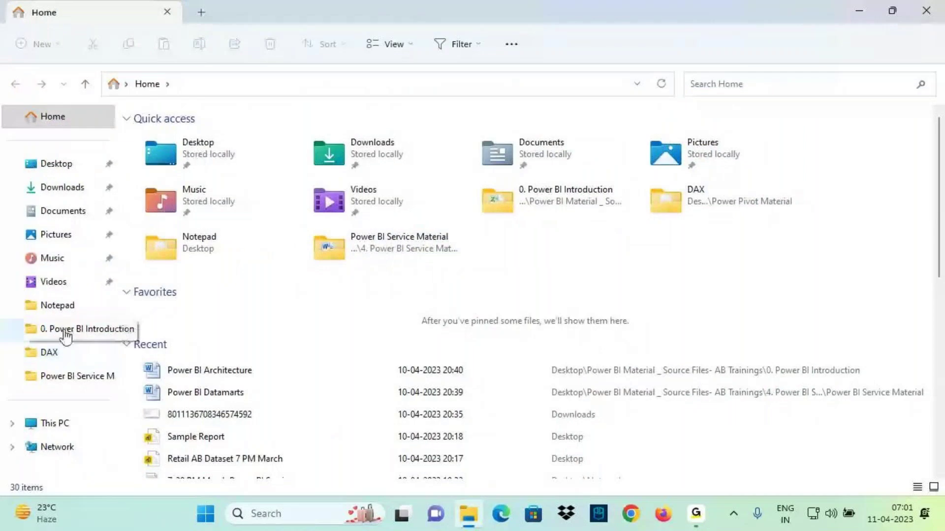
Open the "7AM April - Power View" notes from the Notepad folder, maximized, at the pie chart notes near the end
click(58, 305)
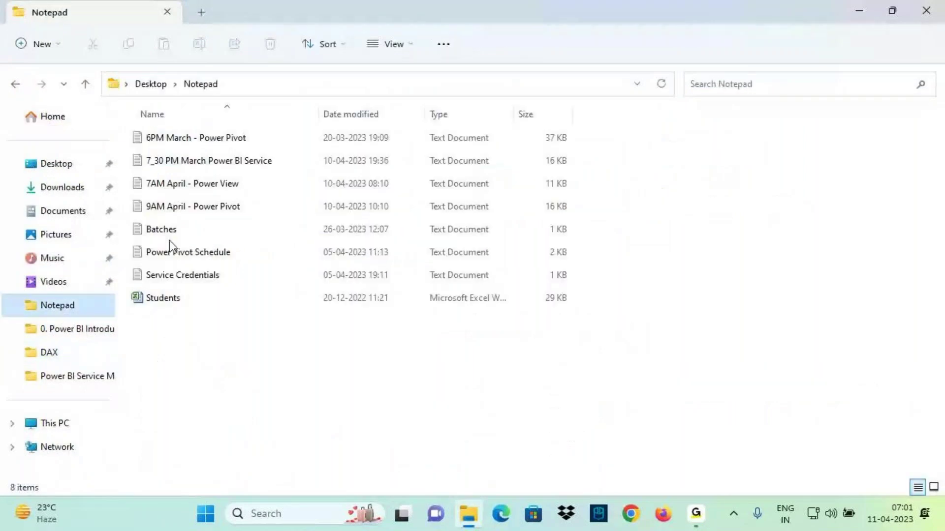
double_click(205, 192)
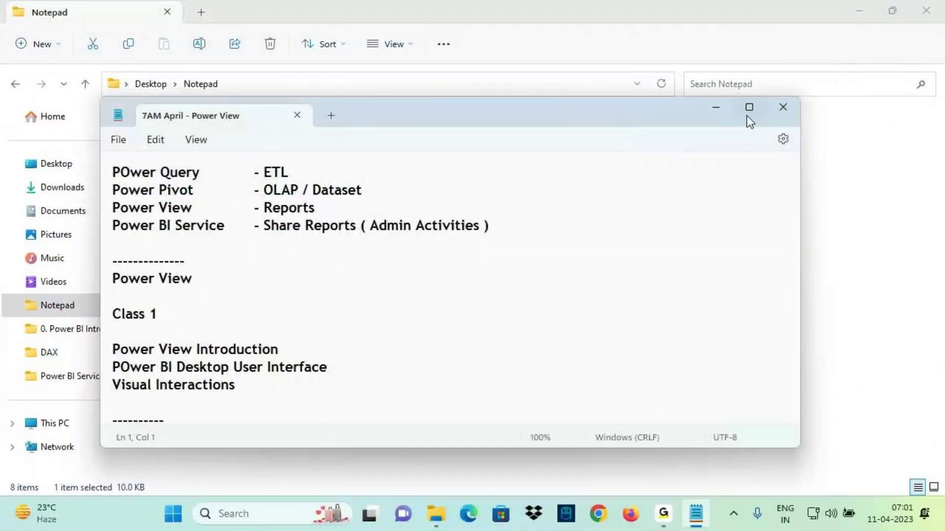
click(748, 108)
scroll(261, 256, down, 15)
scroll(241, 244, down, 20)
scroll(245, 252, down, 13)
drag(941, 254, 933, 453)
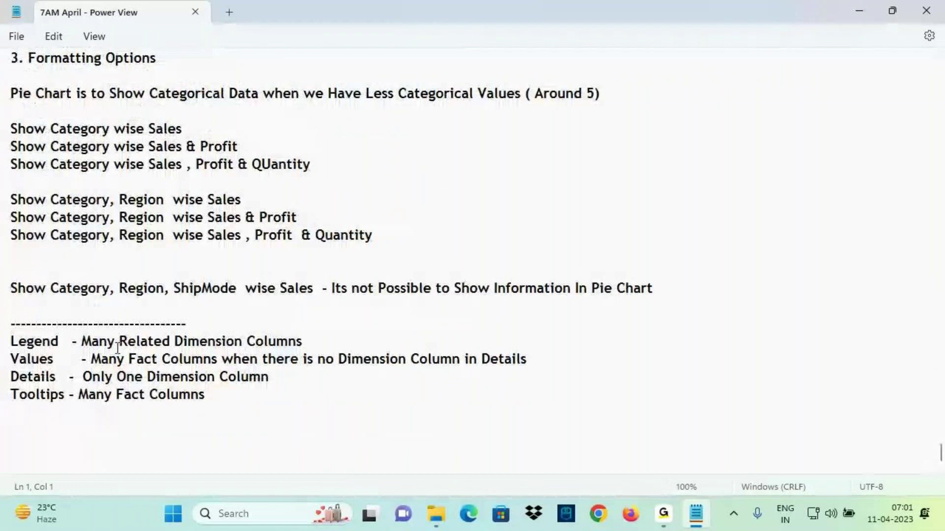
Find the Pie Chart heading in the notes, and launch Power BI Desktop from the desktop
scroll(115, 344, up, 3)
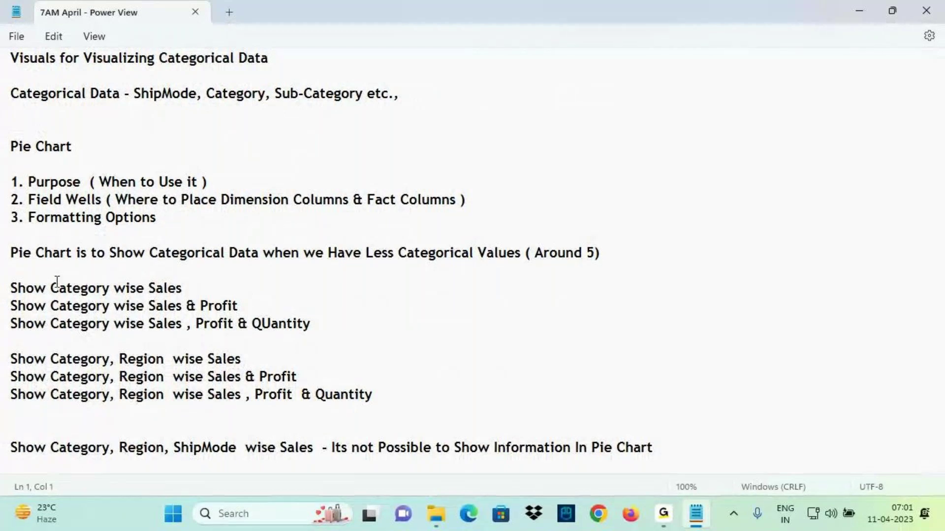
scroll(54, 280, up, 3)
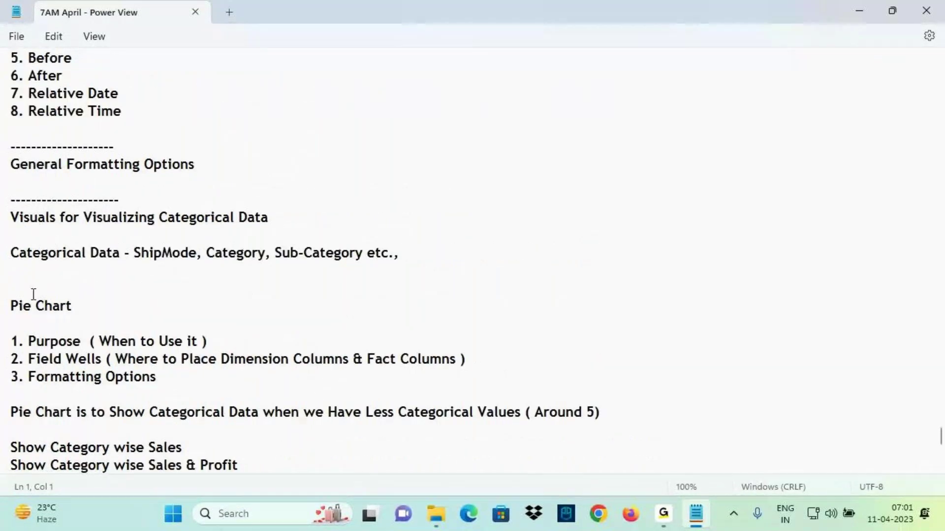
drag(18, 307, 77, 308)
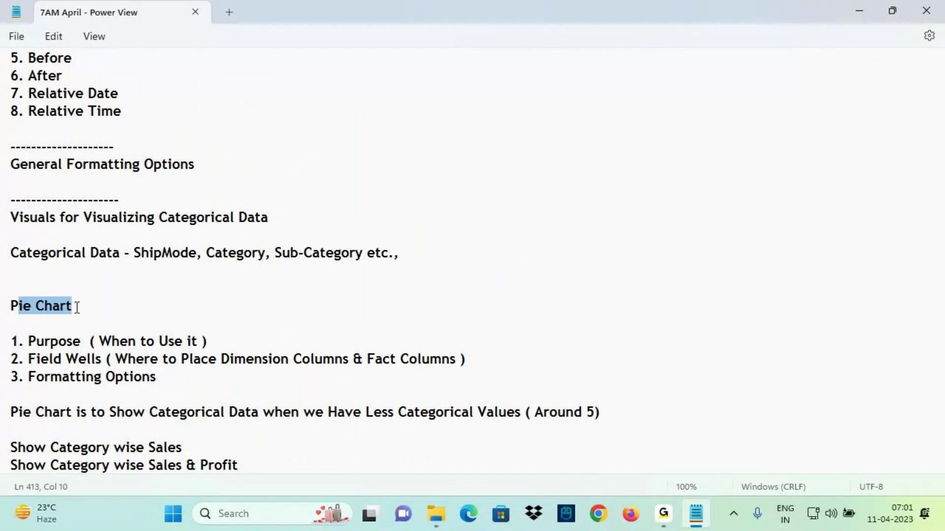
key(super+d)
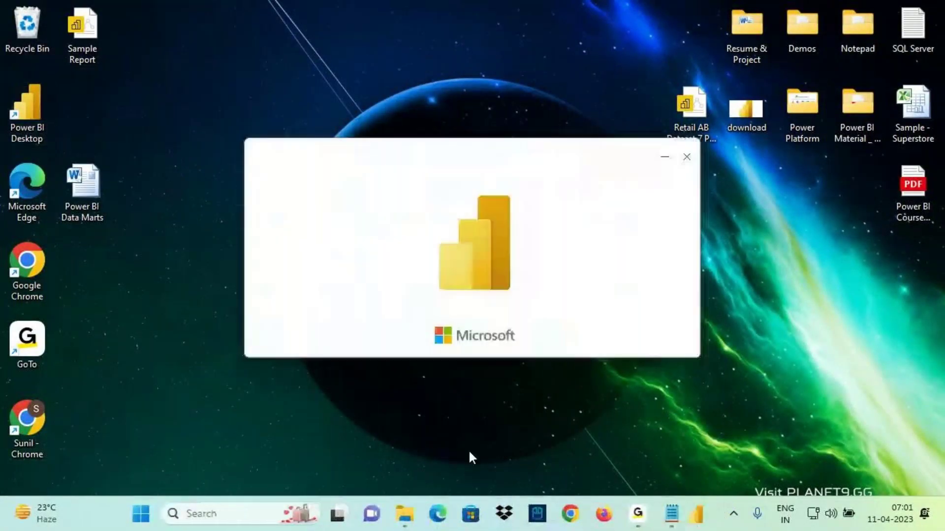
Return to the class notes and review the Pie Chart points on purpose, field wells and formatting options
click(666, 516)
triple_click(10, 306)
drag(44, 343, 94, 359)
drag(37, 378, 140, 383)
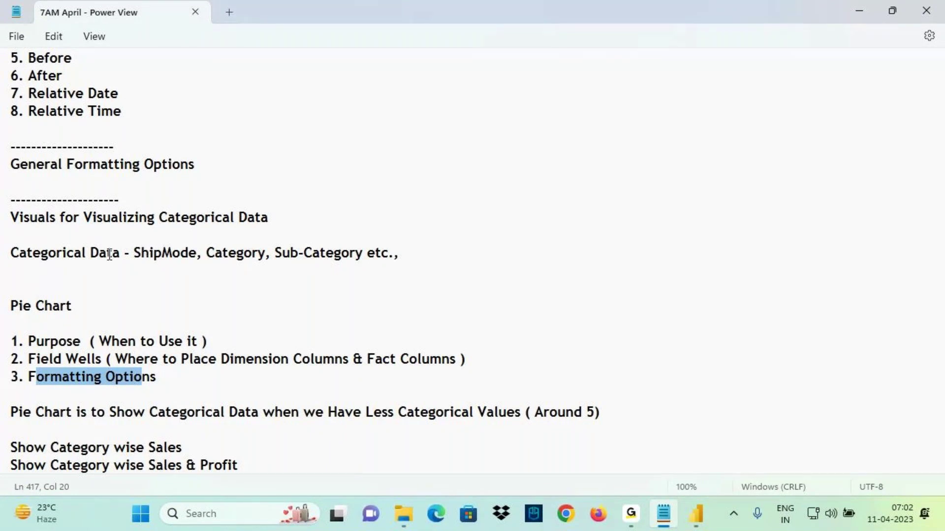
Add a run of blank lines below the Tooltips line at the end of the notes
scroll(156, 203, down, 4)
scroll(156, 203, down, 2)
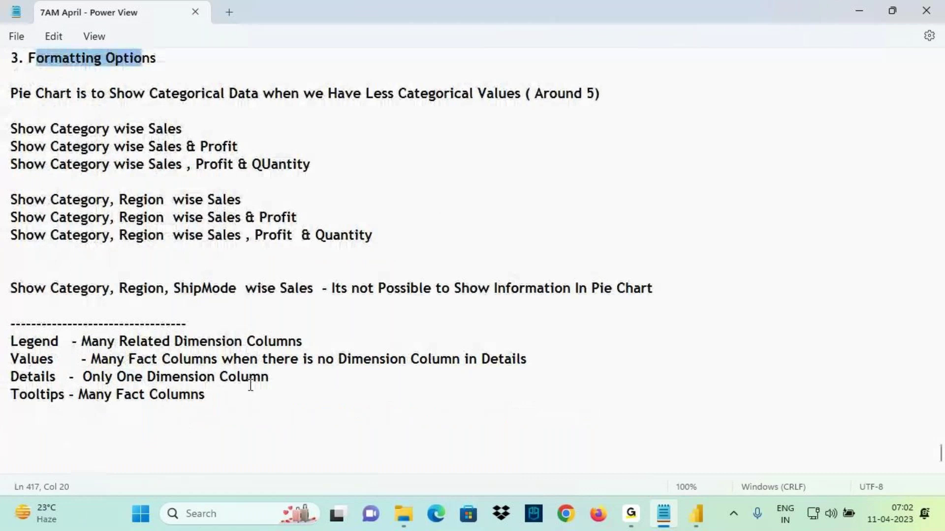
click(236, 395)
key(Return)
key(Return)
key(Return)
key(Return)
key(Return)
key(Return)
key(Return)
key(Return)
key(Return)
key(Return)
key(Return)
key(Return)
key(Return)
key(Return)
key(Return)
key(Return)
key(Return)
key(Return)
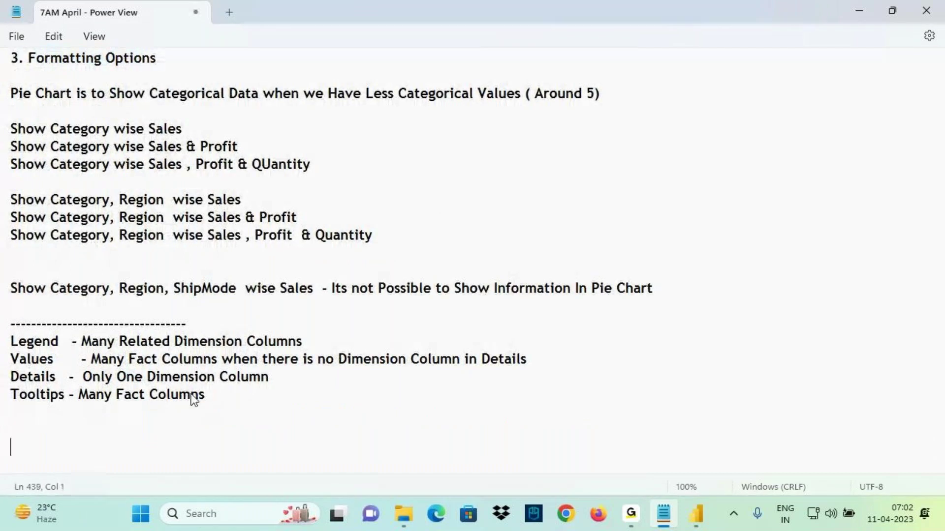
Add a dashed separator line below the Tooltips note, followed by the heading "Donut Chart"
click(19, 185)
text(------------)
key(Return)
text(D)
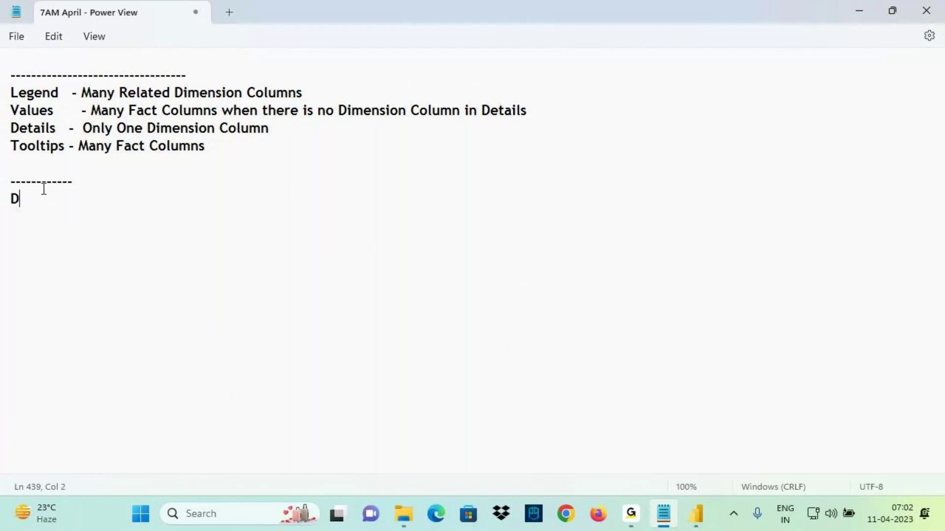
text(onut Chart)
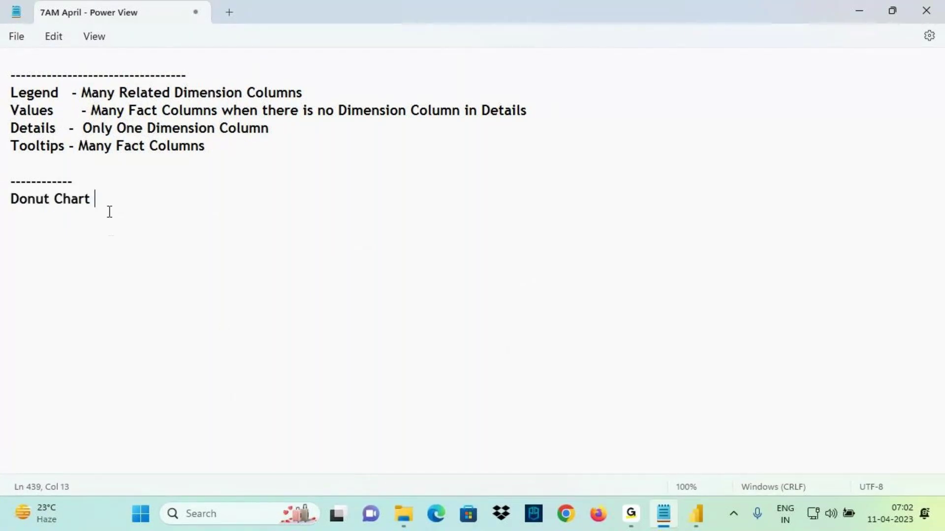
Copy the "Donut Chart" text to a new line below the heading, leaving one blank line between
drag(95, 203, 2, 197)
key(ctrl+c)
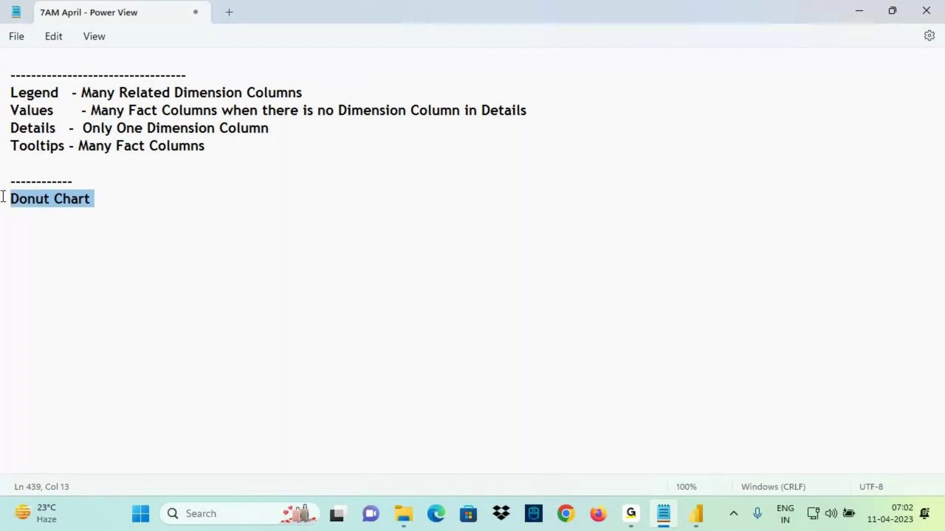
click(23, 227)
key(ctrl+v)
Switch to Power BI Desktop, load the Orders table from the "Sample - Superstore" Excel workbook, and add an empty donut chart
click(703, 525)
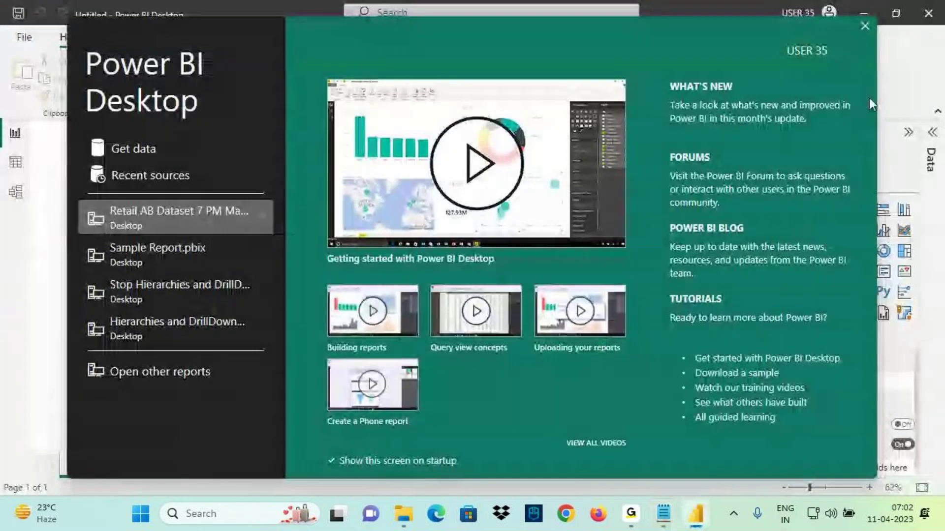
click(864, 26)
click(129, 100)
click(167, 157)
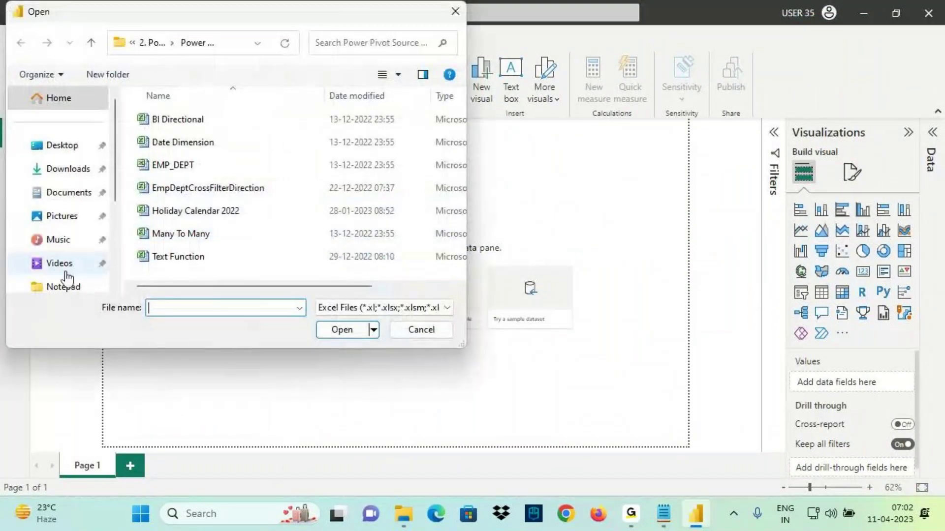
scroll(74, 246, down, 2)
click(88, 218)
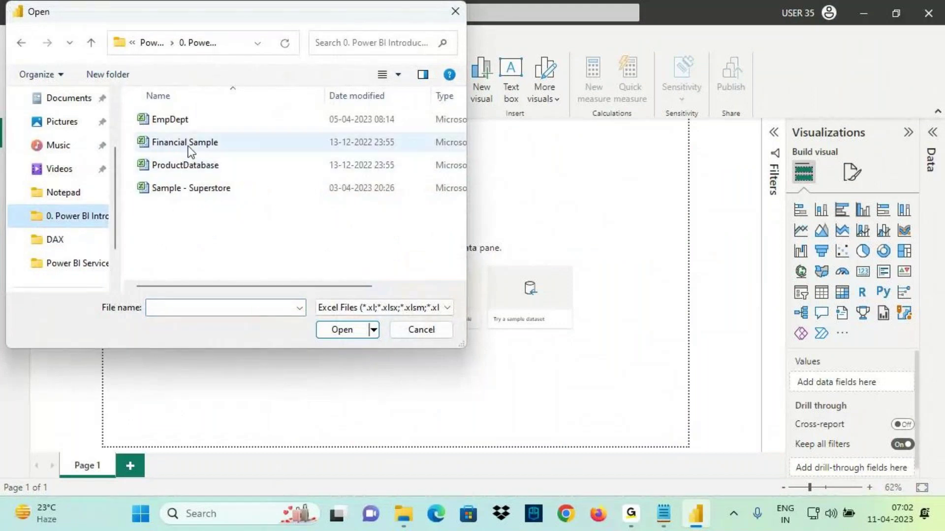
double_click(185, 190)
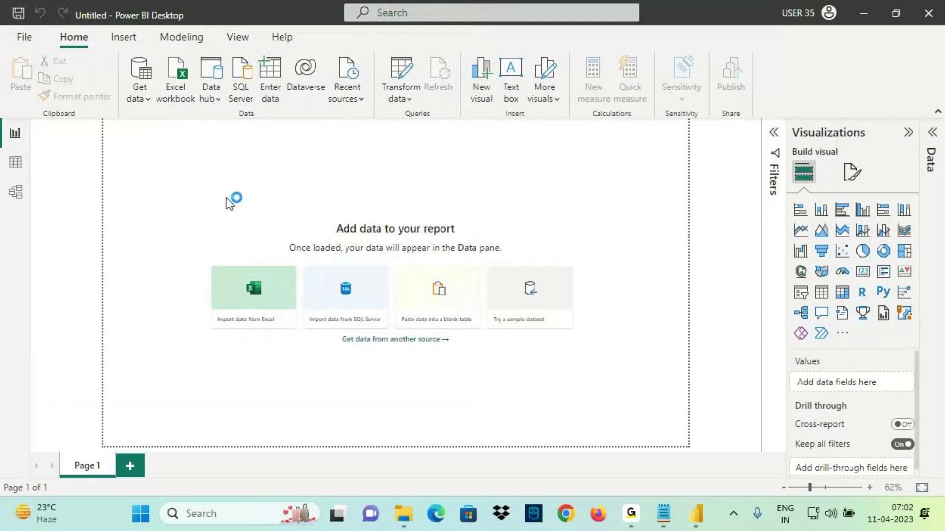
click(193, 122)
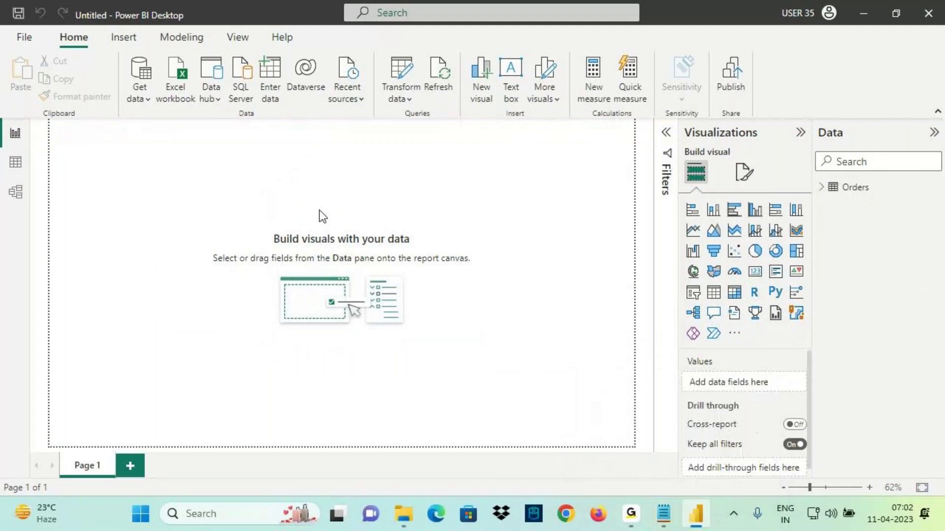
click(782, 253)
Switch to the notes and copy "is to Show Categorical Data when we Have Less Categorical Values ( Around 5)" after the second "Donut Chart"
key(alt+Tab)
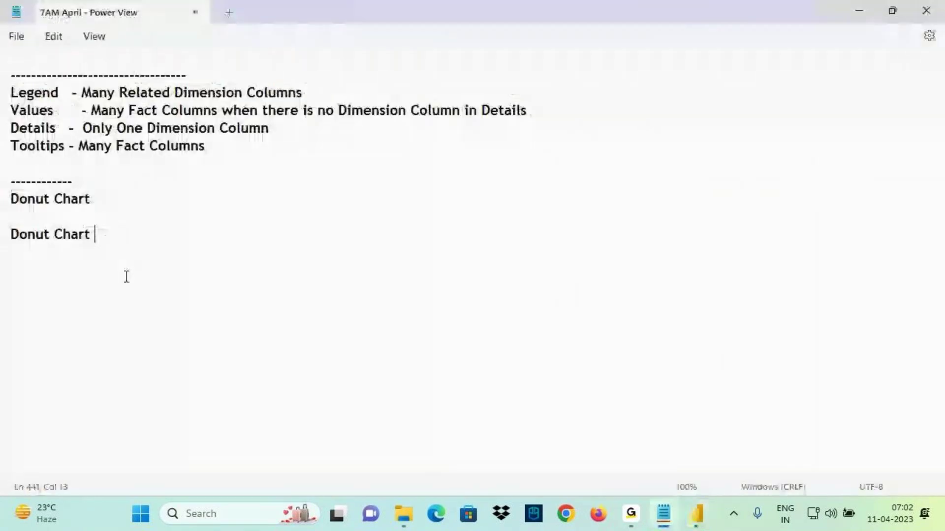
scroll(152, 251, up, 11)
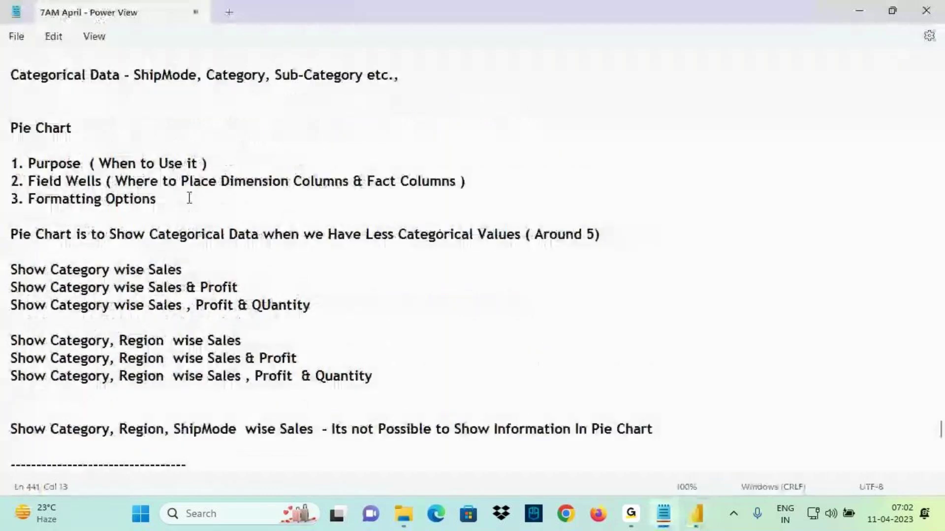
scroll(172, 225, up, 1)
scroll(173, 224, down, 3)
drag(79, 343, 614, 340)
key(ctrl+c)
scroll(162, 359, down, 10)
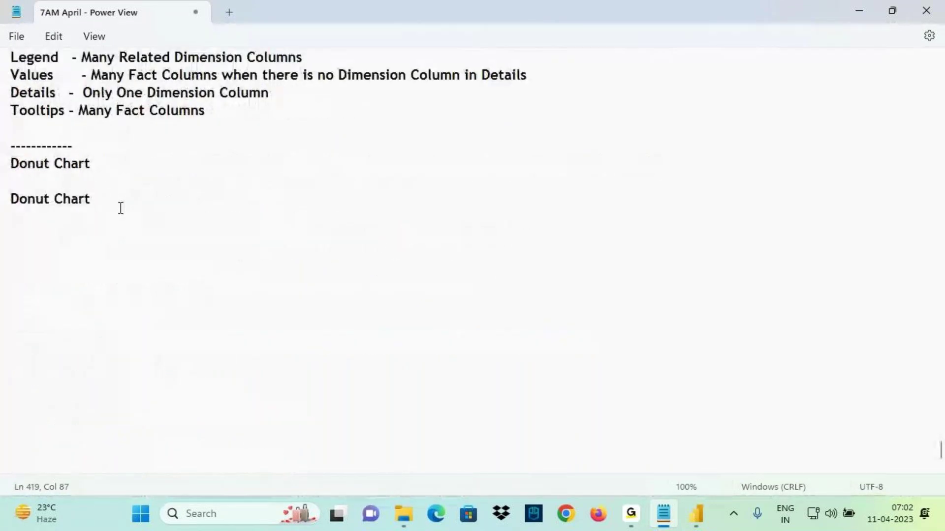
click(121, 202)
key(ctrl+v)
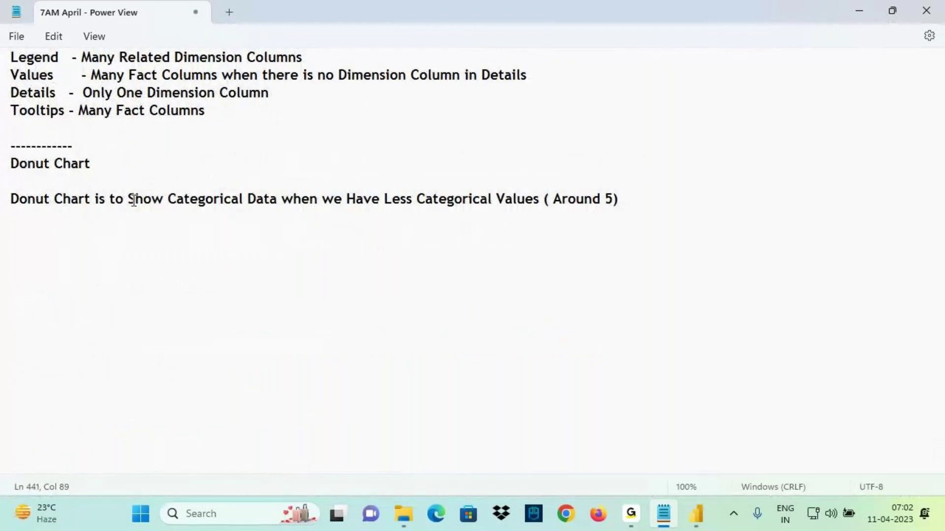
Insert "used" into the Donut Chart and Pie Chart purpose sentences so both read "is used to Show Categorical Data"
click(128, 198)
text(used)
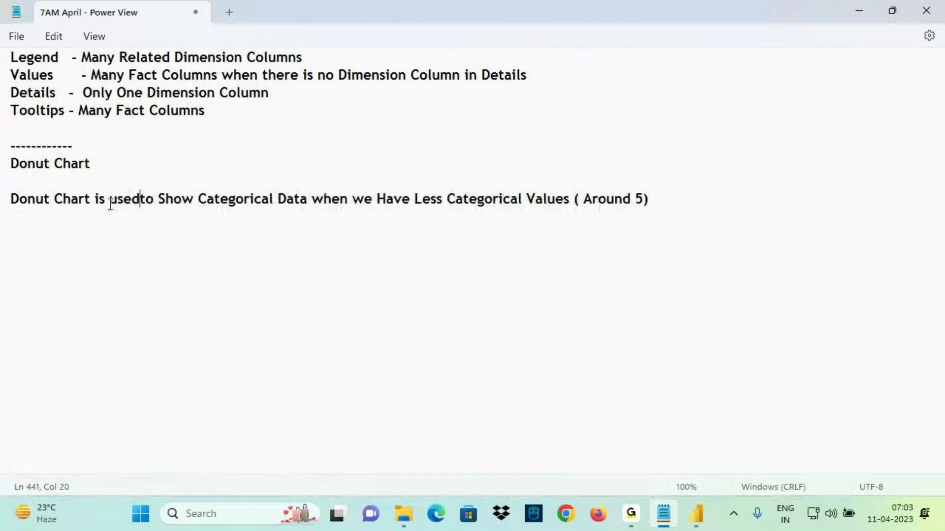
drag(224, 200, 628, 198)
scroll(138, 185, up, 8)
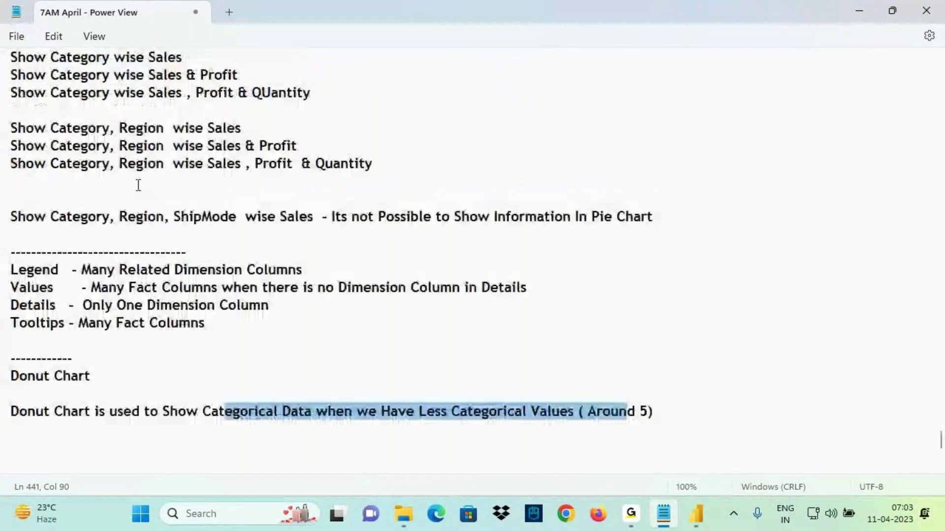
scroll(136, 180, up, 1)
click(73, 274)
click(95, 271)
text(used to Show Categorical Data when we Have Less Categorical Values ( Around 5)
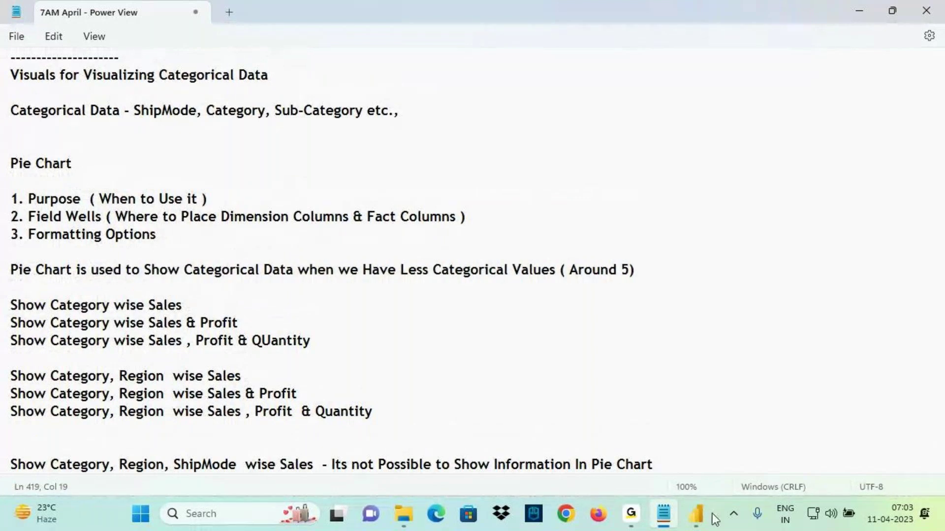
Switch to Power BI Desktop and fill the donut chart with Category as the legend and Sales as the values
click(696, 514)
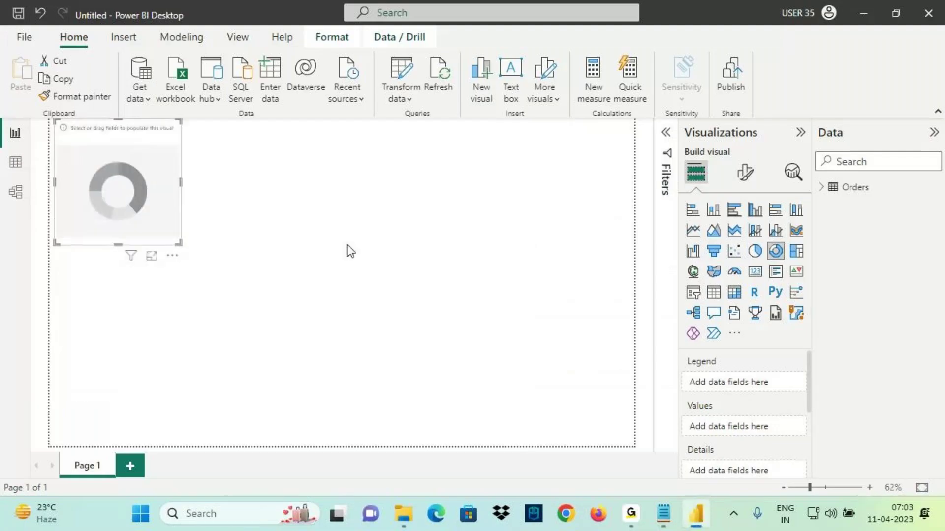
ctrl+scroll(258, 256, up, 3)
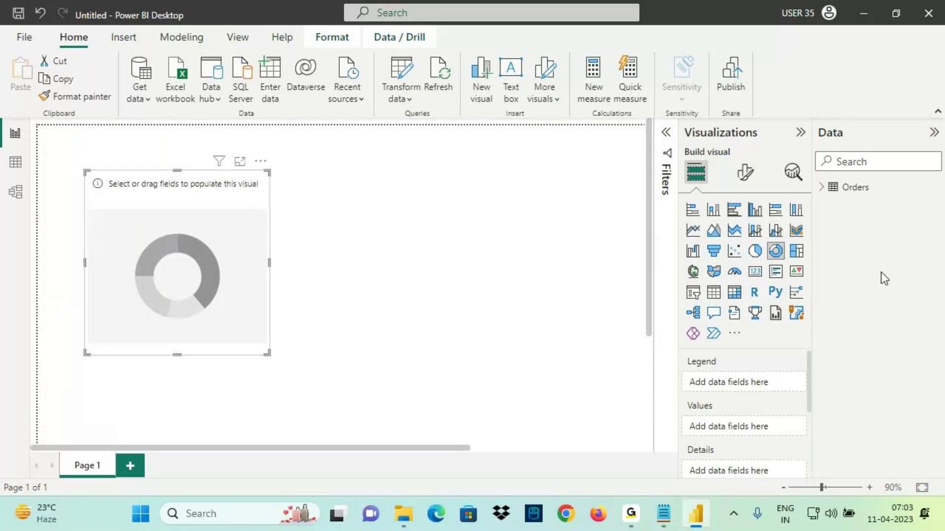
click(820, 187)
click(839, 205)
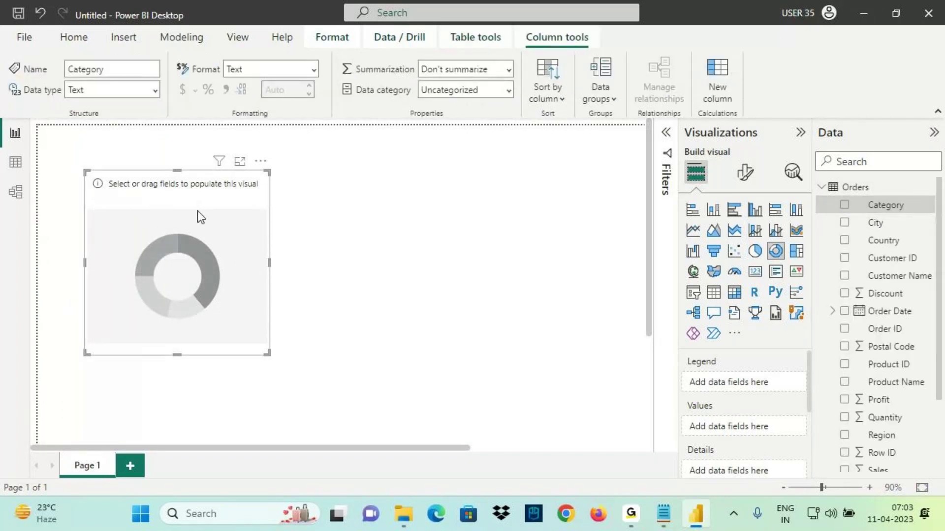
drag(884, 207, 740, 380)
scroll(861, 375, down, 3)
drag(861, 375, 728, 423)
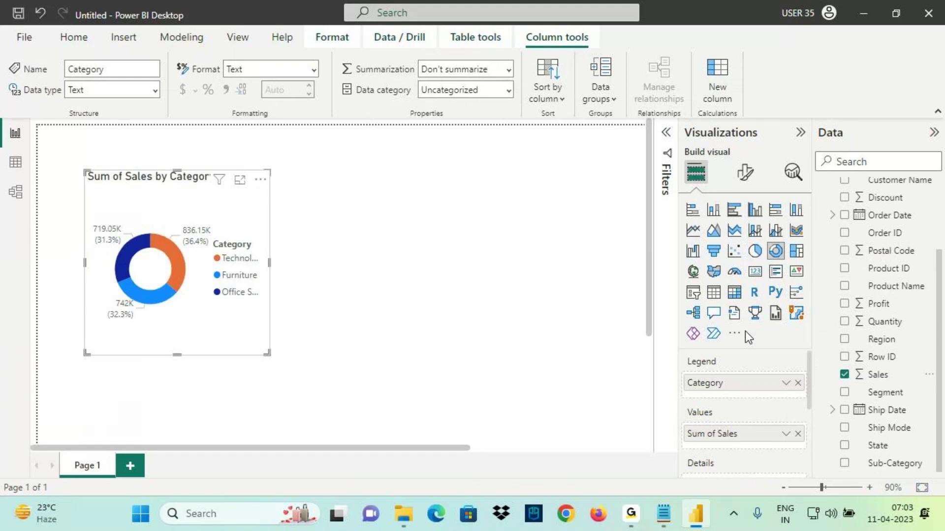
Widen the Sales by Category donut chart slightly and convert it to a pie chart
drag(269, 263, 307, 265)
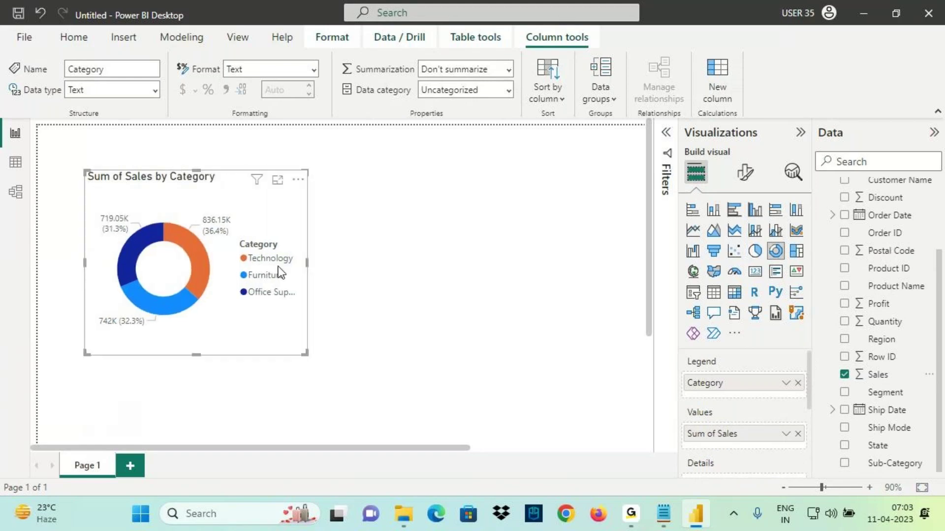
click(755, 257)
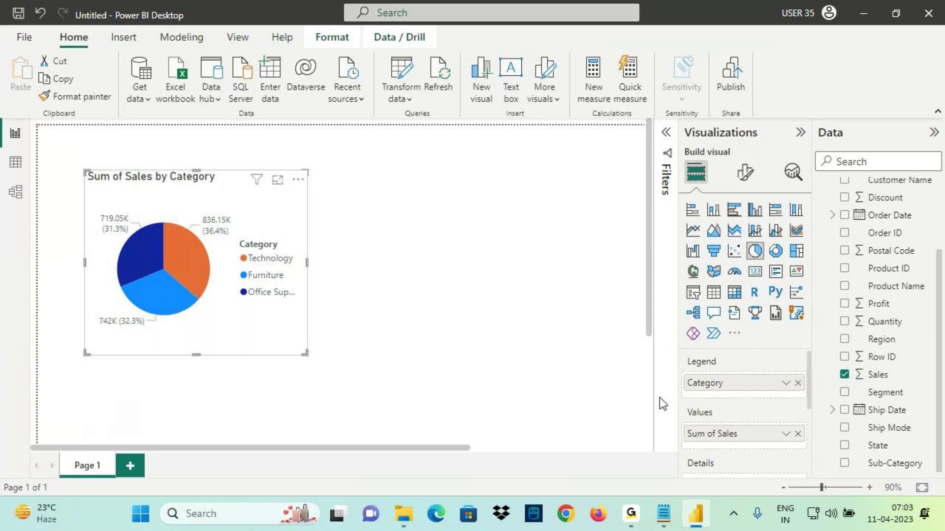
Turn off the pie chart's legend and set its detail label contents to "Category, data value"
click(744, 173)
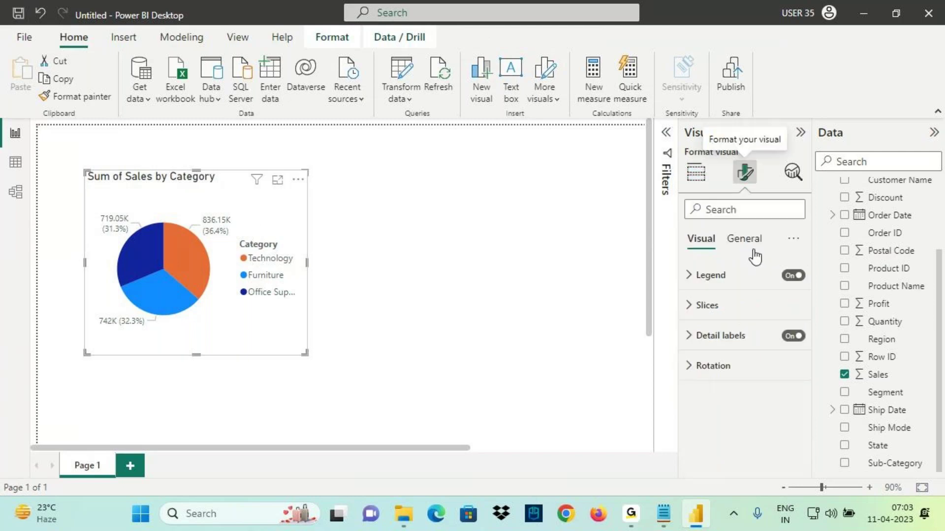
click(792, 276)
click(746, 339)
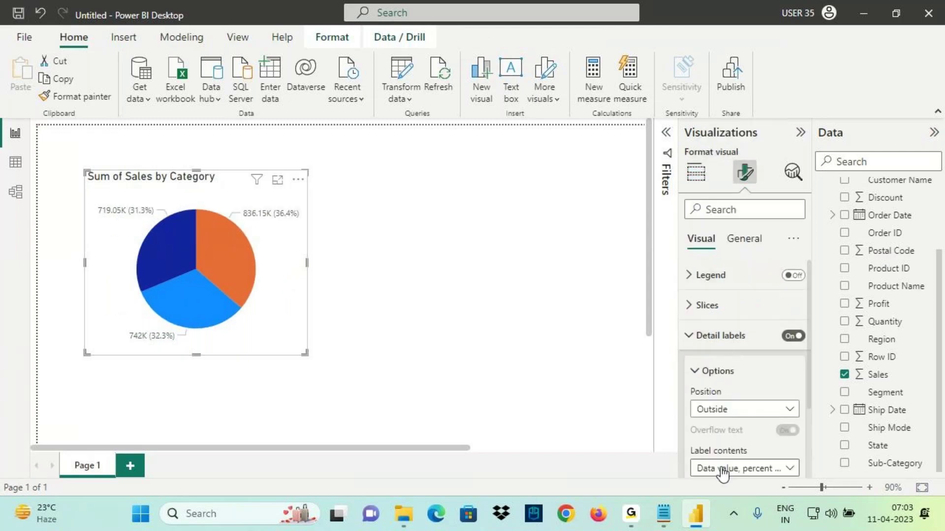
click(738, 468)
click(723, 397)
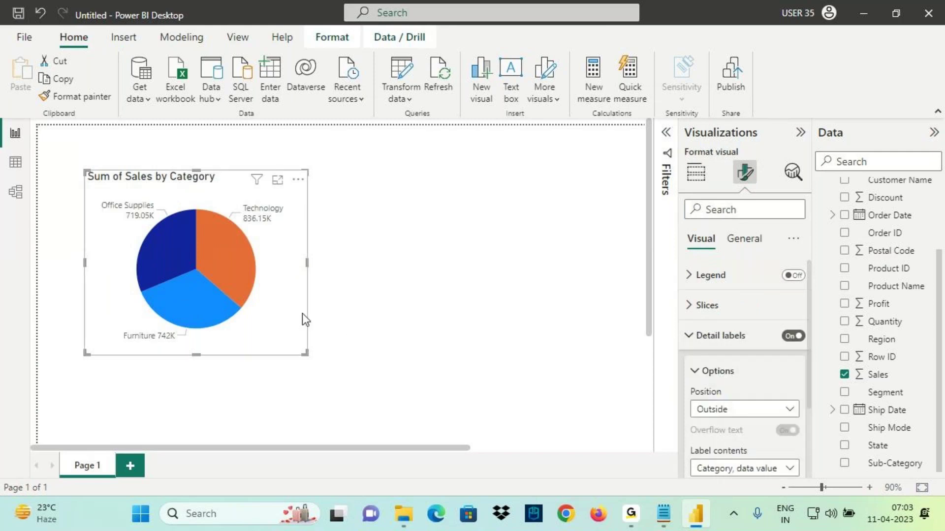
Move the Sum of Sales by Category pie chart toward the page's upper-left corner and give it a light grey visual border
drag(305, 320, 271, 308)
click(743, 239)
click(709, 337)
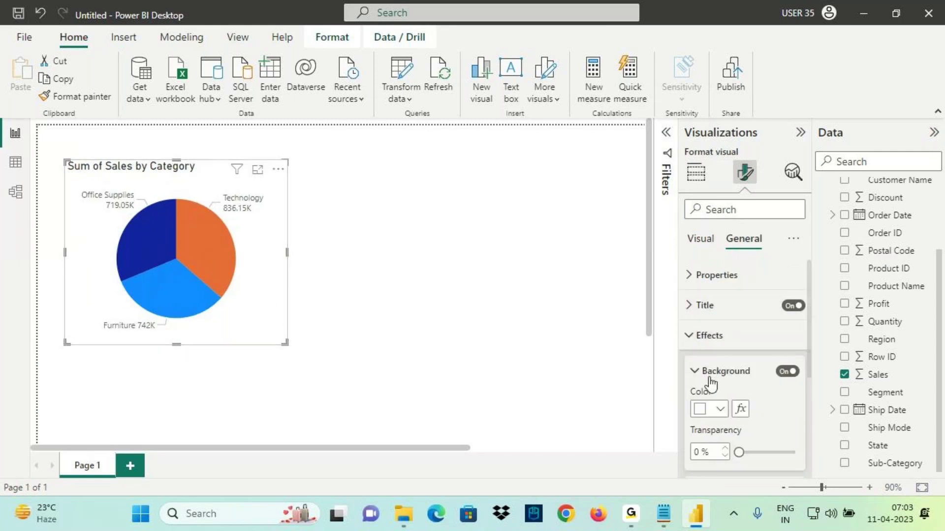
click(709, 371)
click(787, 407)
click(728, 407)
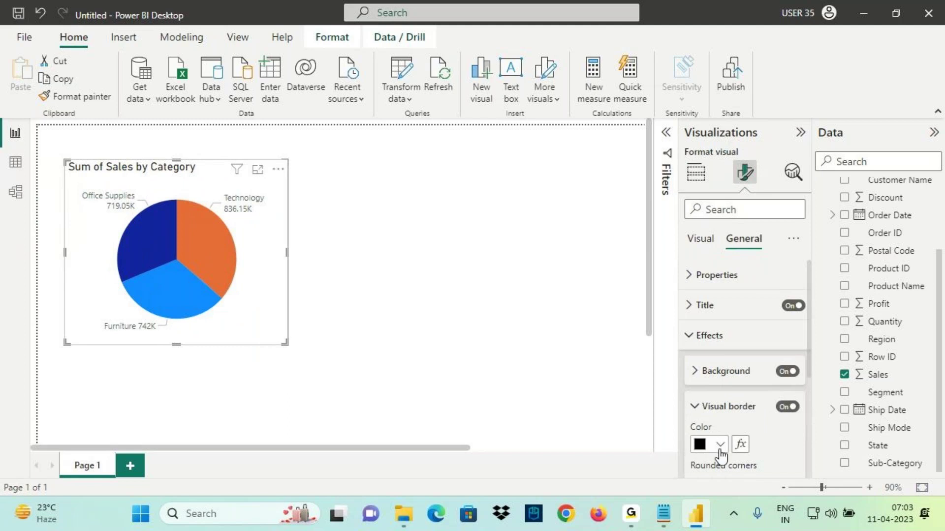
click(720, 444)
click(709, 319)
key(Left)
key(Up)
click(364, 235)
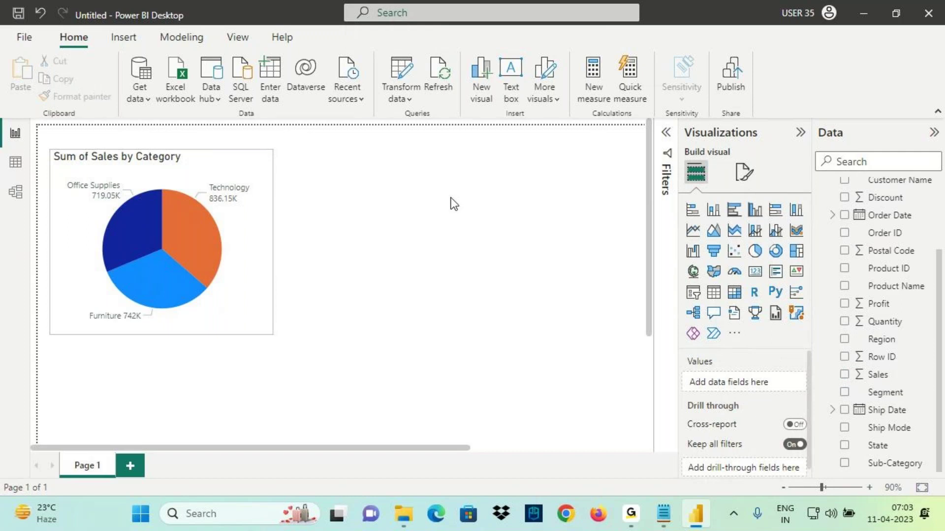
Examine the Orders table's columns in the table view and return to the report page
click(16, 163)
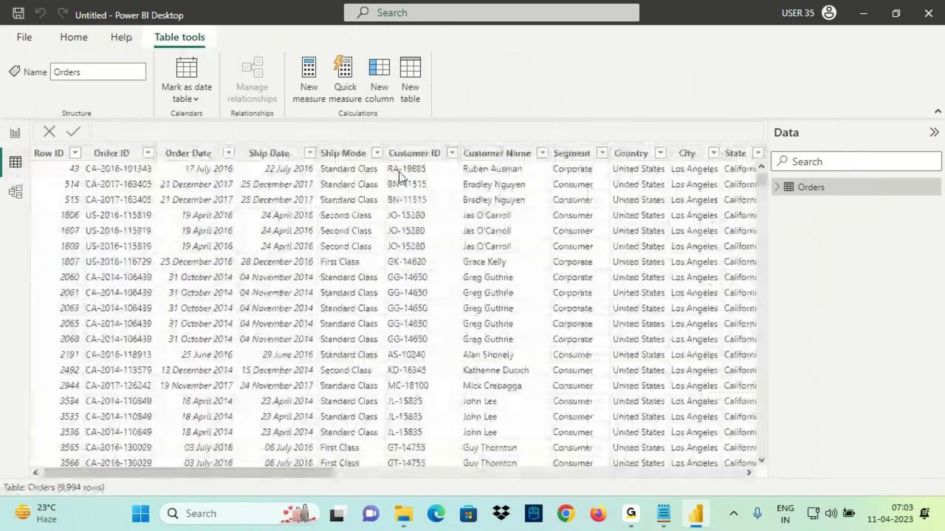
drag(270, 473, 349, 473)
click(12, 142)
drag(91, 164, 116, 165)
drag(139, 166, 182, 167)
mouse_move(376, 146)
mouse_down()
mouse_move(326, 162)
mouse_move(375, 172)
mouse_move(386, 184)
mouse_up()
drag(390, 170, 411, 168)
mouse_move(448, 156)
mouse_down()
mouse_move(447, 185)
mouse_move(480, 136)
mouse_up()
drag(360, 186, 362, 231)
drag(361, 231, 375, 206)
drag(325, 187, 386, 180)
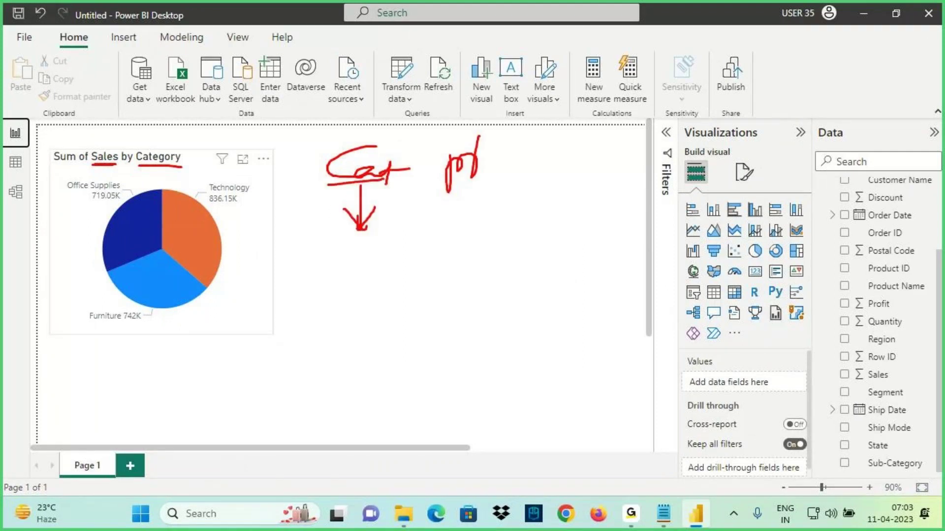
mouse_move(352, 246)
mouse_down()
mouse_move(363, 257)
mouse_move(354, 270)
mouse_move(342, 242)
mouse_up()
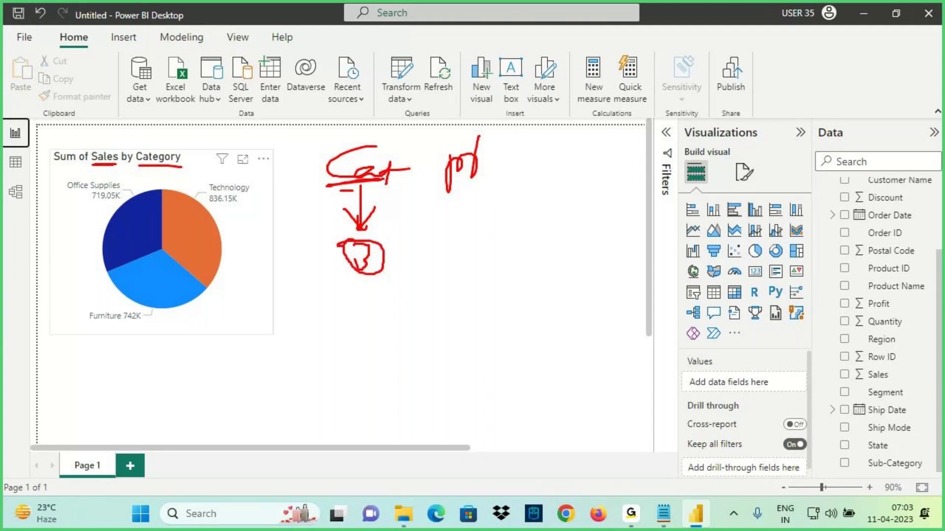
drag(393, 146, 340, 148)
mouse_move(463, 131)
mouse_down()
mouse_move(507, 162)
mouse_move(433, 145)
mouse_up()
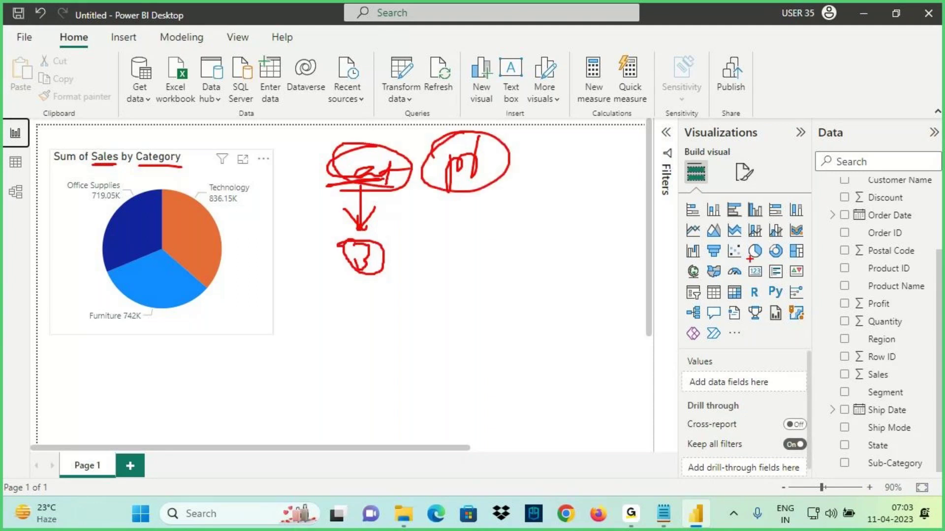
key(Escape)
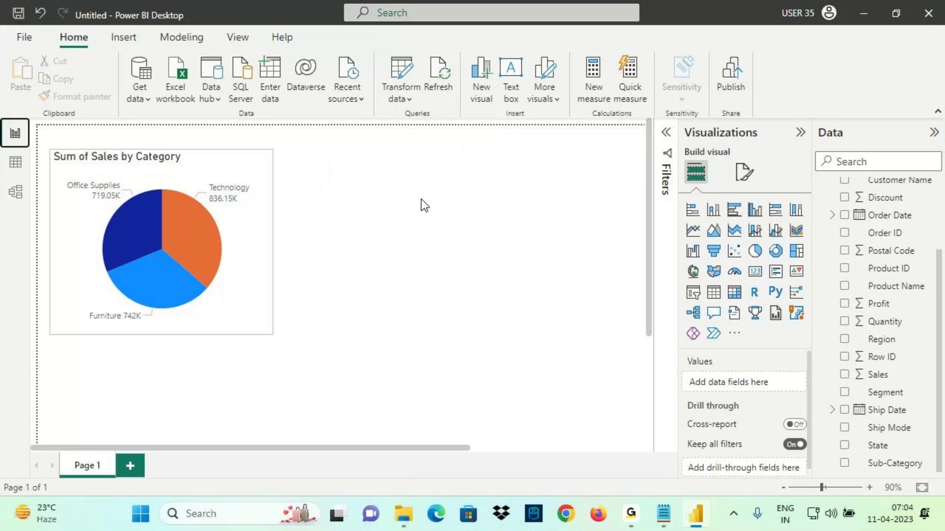
Add a second pie chart beside the first with Category as the legend and Profit as the values
click(755, 254)
drag(264, 343, 470, 196)
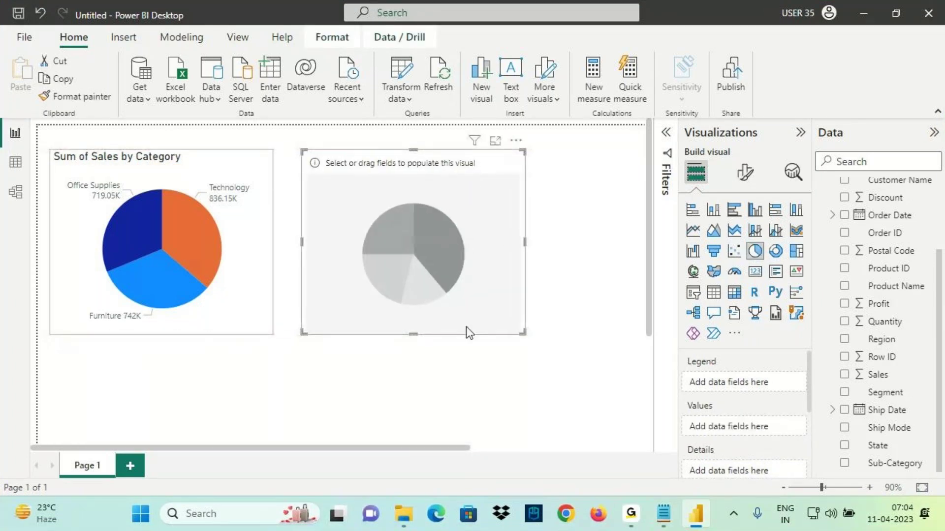
scroll(883, 453, up, 3)
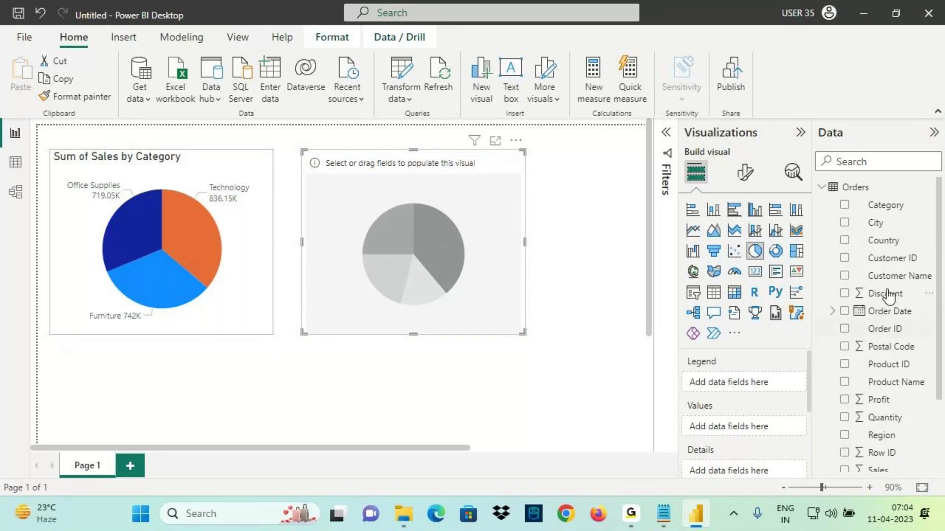
click(892, 208)
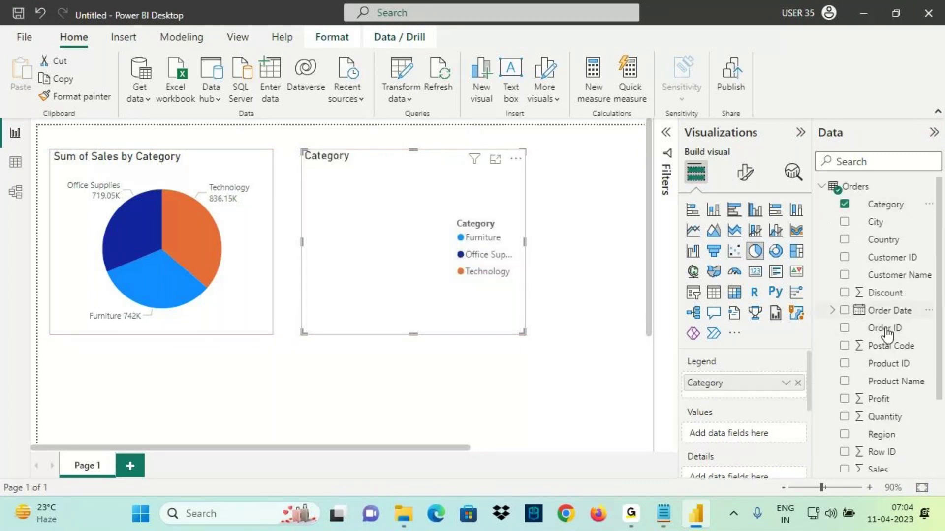
scroll(846, 339, down, 2)
drag(879, 304, 757, 433)
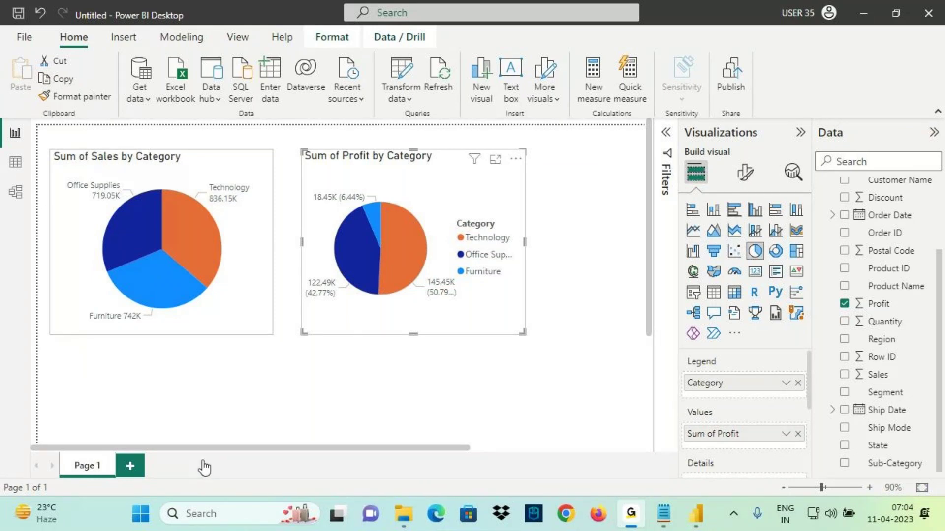
Review the Pie Chart and Donut Chart purpose statements in the Notepad class notes
click(709, 525)
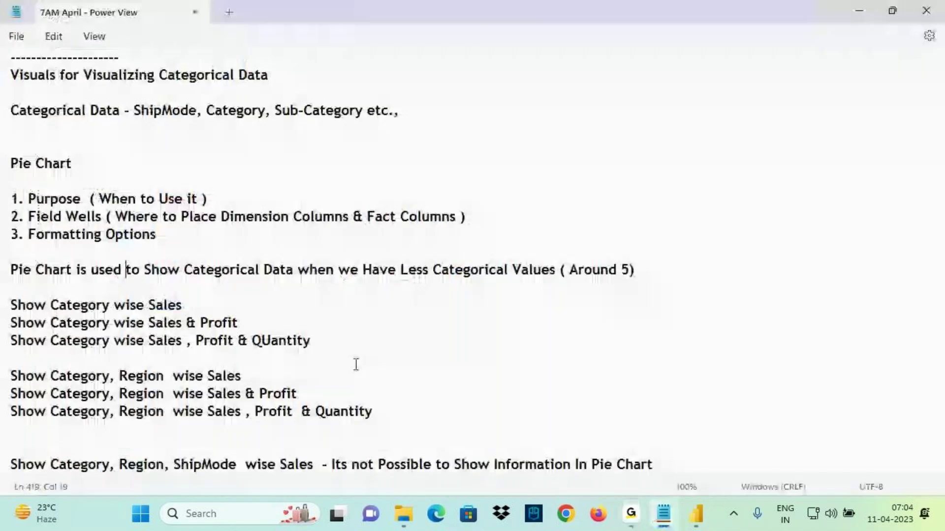
click(708, 525)
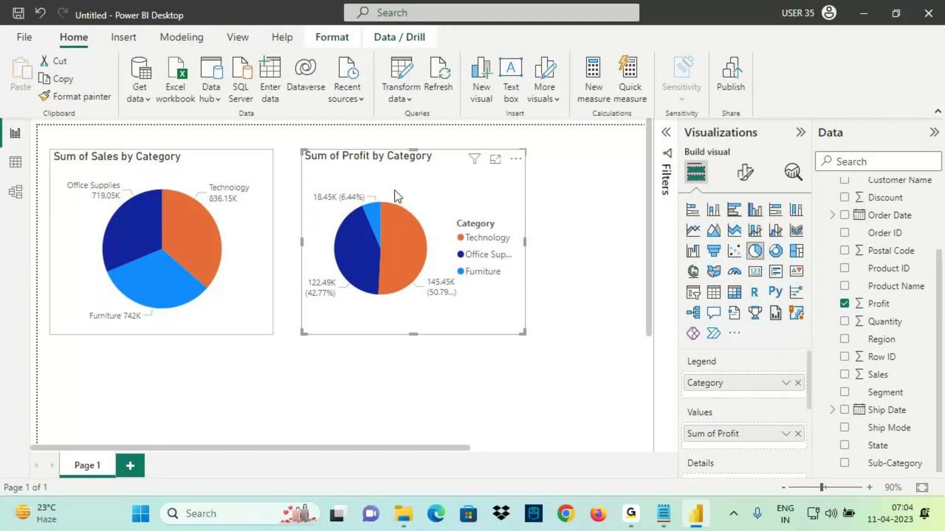
key(Print)
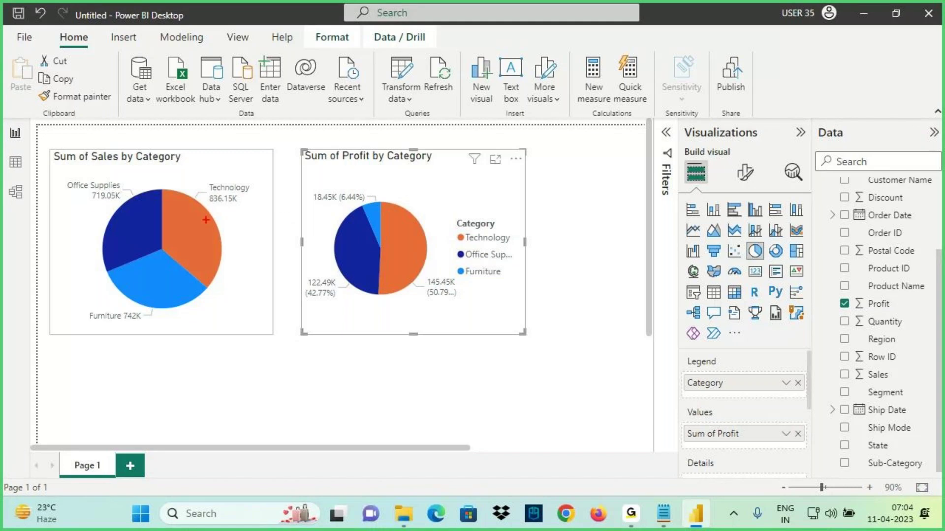
mouse_move(89, 131)
mouse_down()
mouse_move(108, 141)
mouse_move(118, 185)
mouse_up()
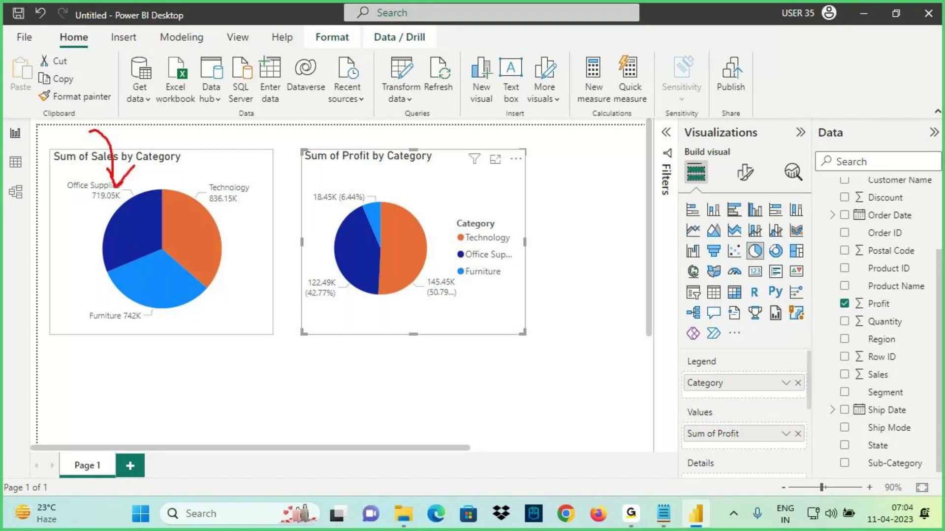
key(Escape)
key(alt+Tab)
scroll(81, 297, down, 7)
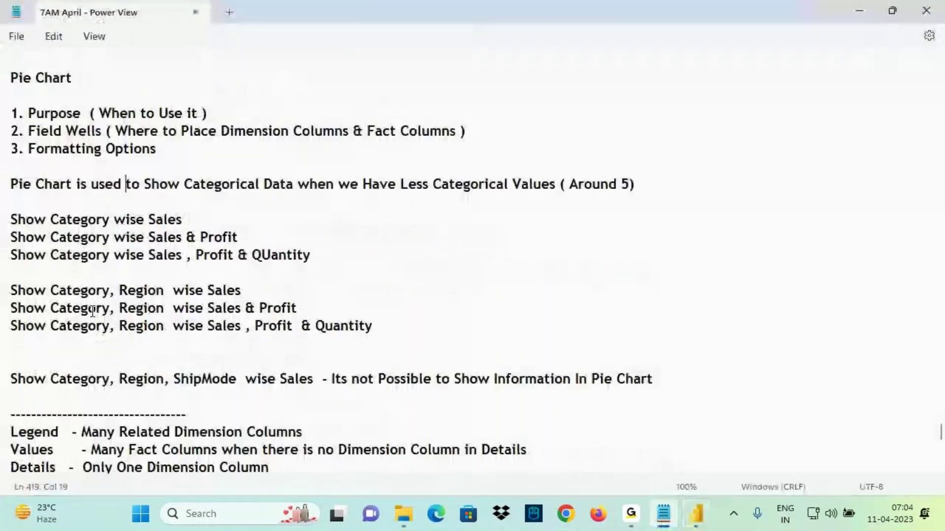
scroll(80, 298, down, 2)
drag(27, 163, 665, 200)
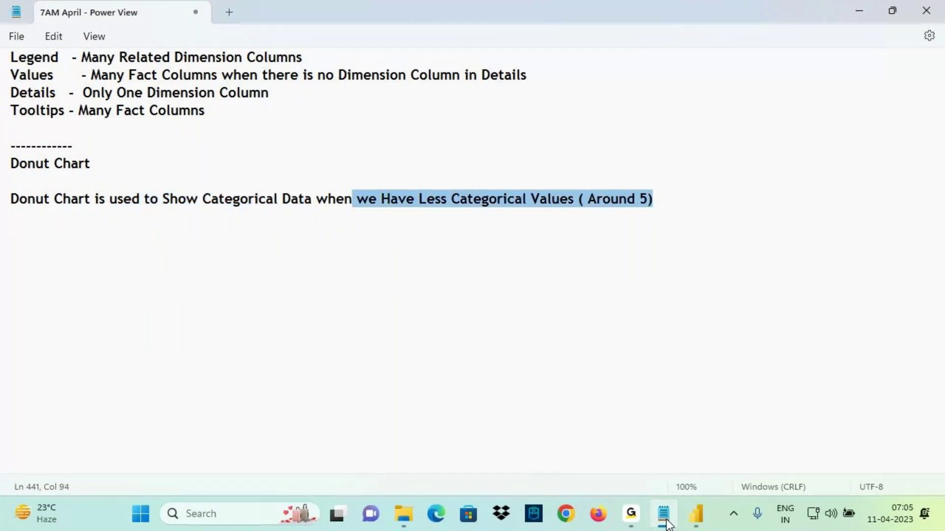
Switch back to Power BI Desktop and replace the Sum of Profit by Category pie chart with an empty donut chart beside the Sales pie chart
click(695, 514)
click(516, 159)
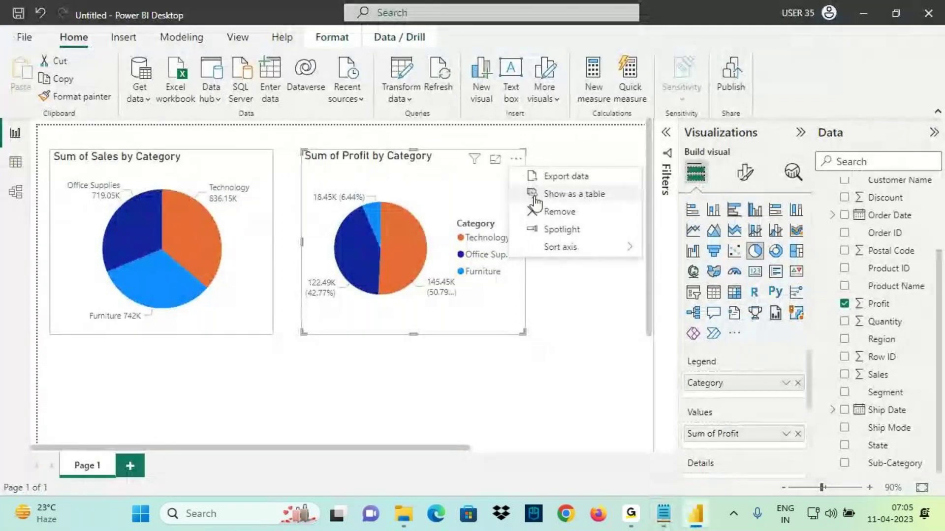
click(551, 211)
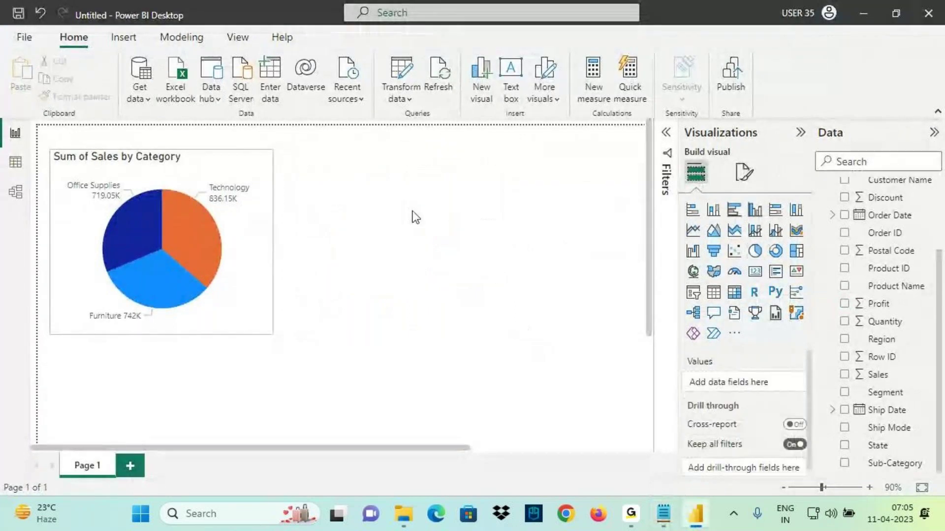
click(776, 252)
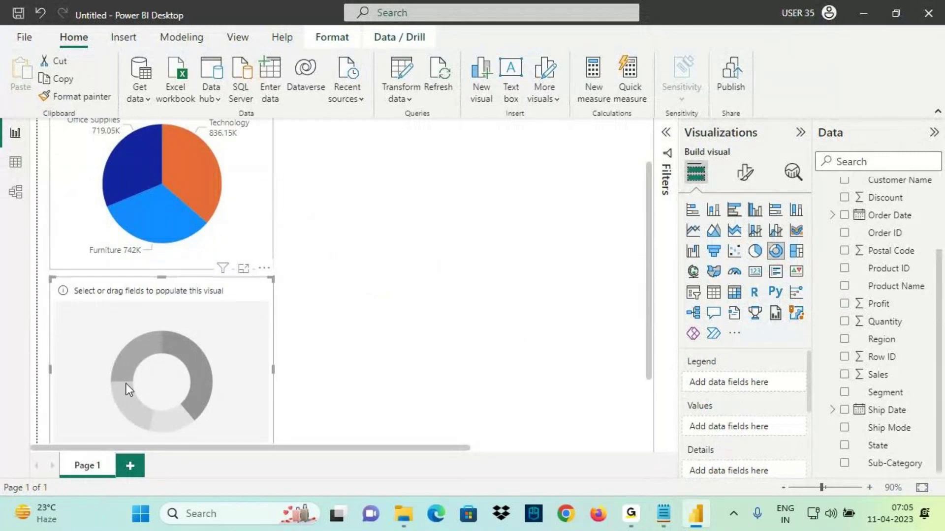
click(215, 243)
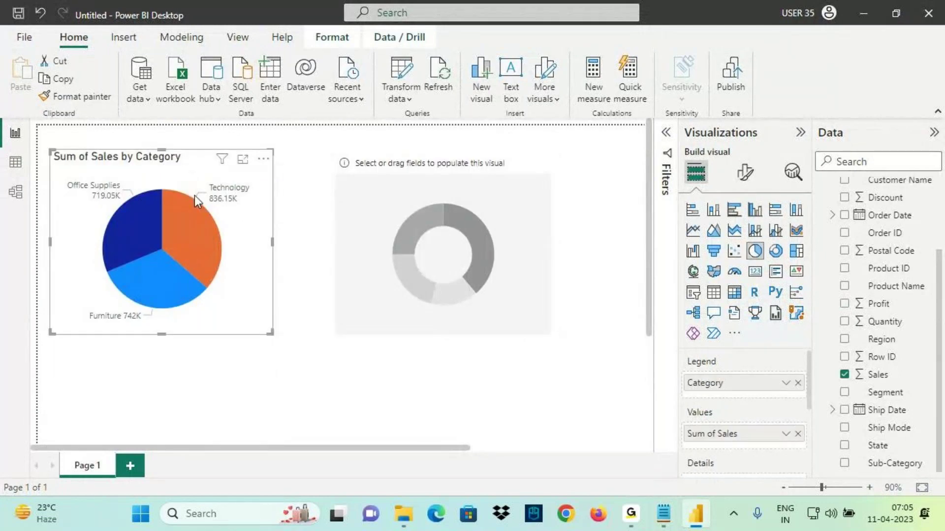
drag(55, 149, 278, 336)
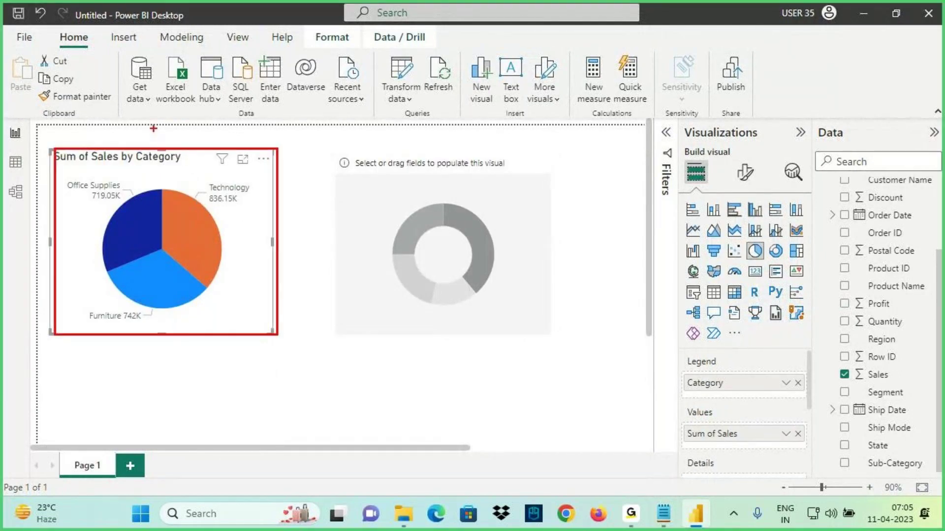
drag(144, 112, 160, 167)
mouse_move(177, 132)
mouse_down()
mouse_move(160, 166)
mouse_move(207, 61)
mouse_move(335, 40)
mouse_move(401, 165)
mouse_up()
drag(379, 140, 401, 165)
drag(418, 131, 401, 165)
drag(327, 186, 401, 180)
drag(364, 163, 401, 181)
drag(352, 231, 401, 178)
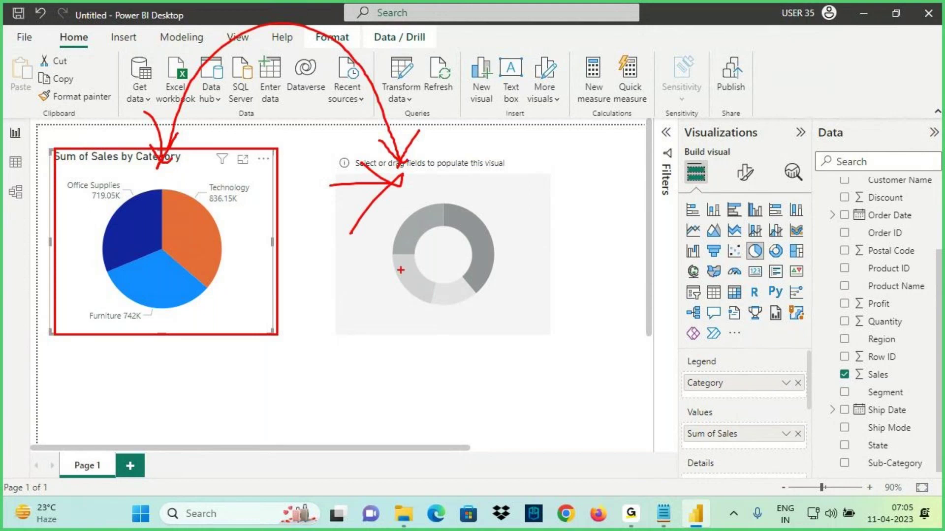
key(Escape)
Select the empty donut chart and examine its Legend, Values, Details and Tooltips field wells
click(415, 240)
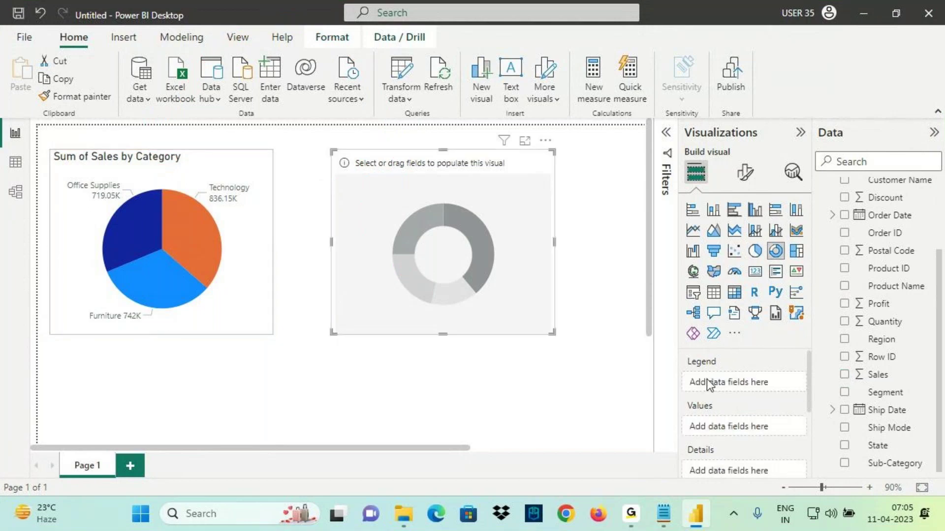
drag(686, 369, 731, 366)
drag(685, 418, 719, 417)
drag(683, 456, 705, 455)
key(Escape)
scroll(714, 430, down, 1)
scroll(714, 430, down, 1)
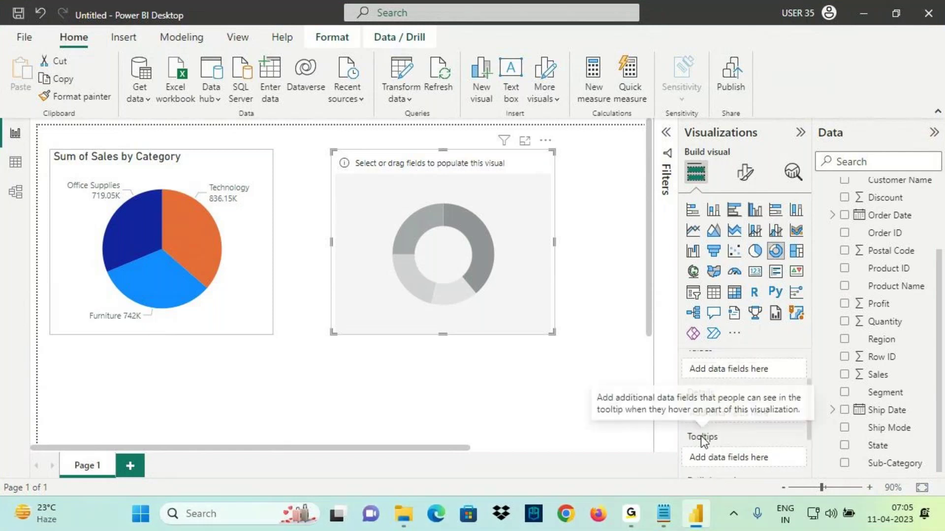
click(631, 514)
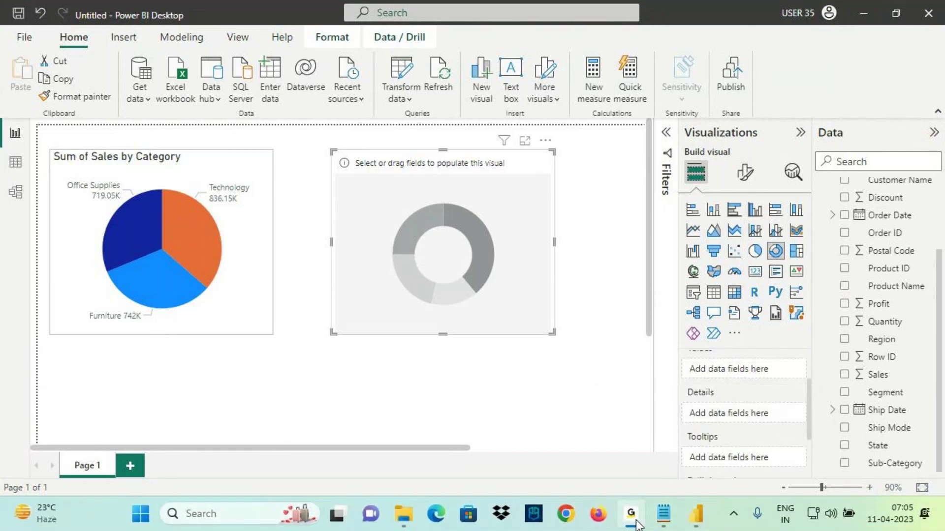
scroll(706, 415, down, 1)
scroll(701, 424, up, 2)
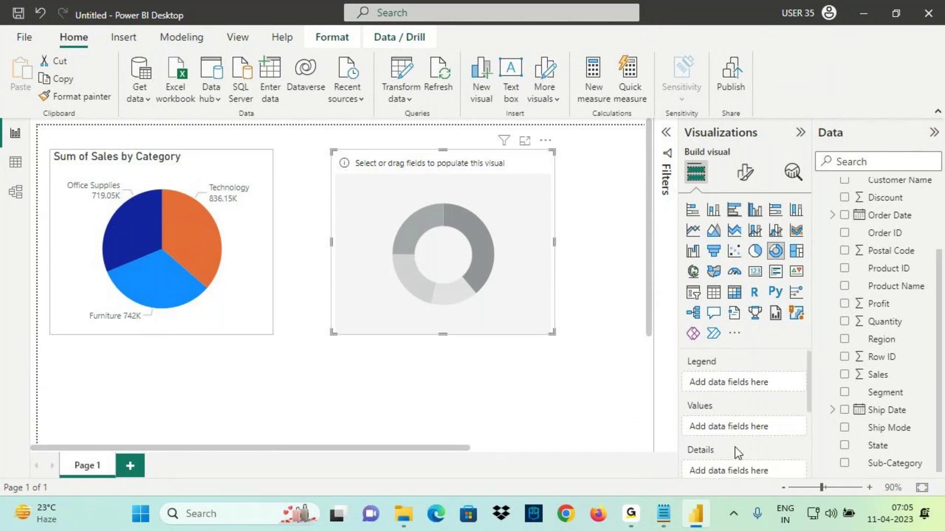
Shift the donut chart slightly toward the pie chart and fill it with Category as the legend and Profit as the values
drag(418, 261, 410, 253)
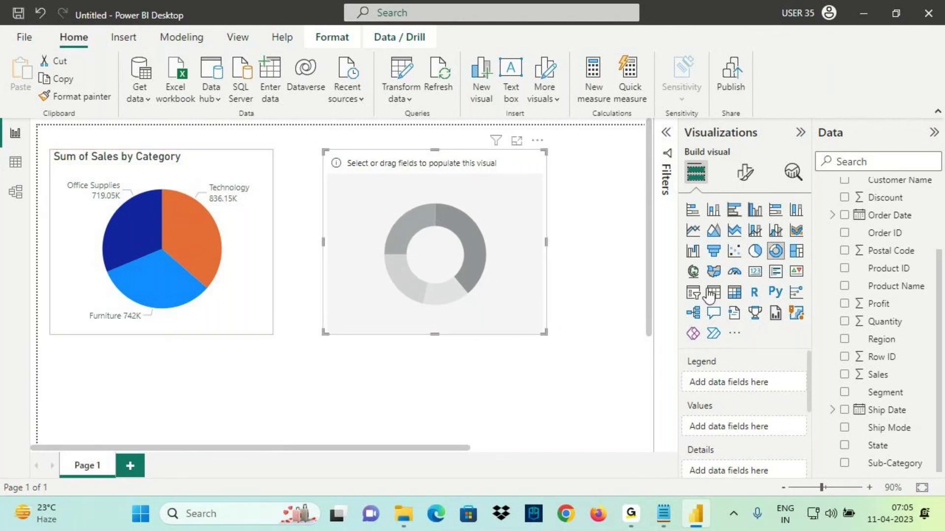
scroll(886, 305, up, 2)
click(885, 205)
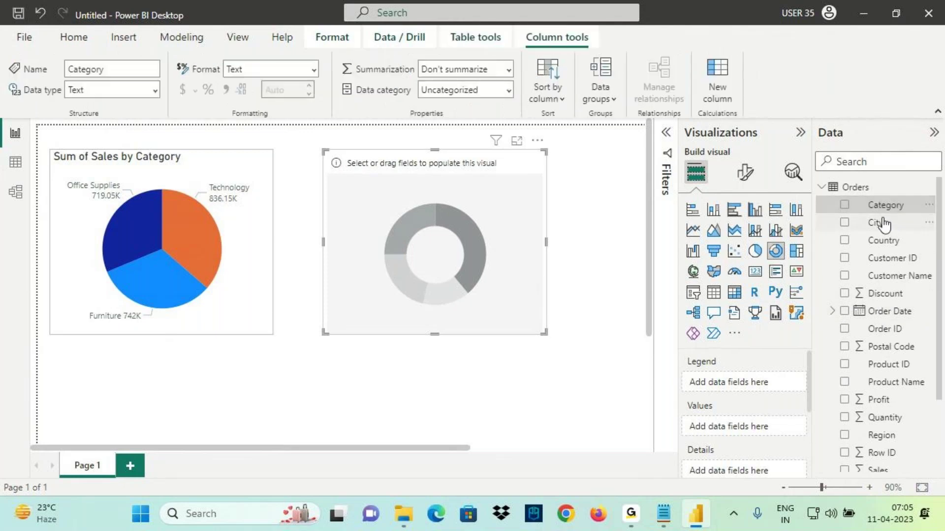
mouse_move(858, 215)
mouse_down()
mouse_move(905, 210)
mouse_move(728, 350)
mouse_move(726, 364)
mouse_up()
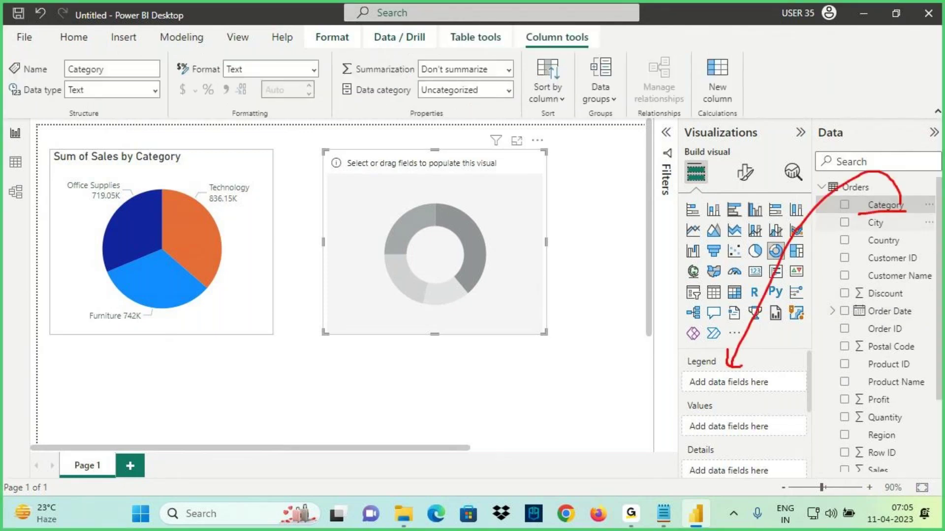
key(Escape)
drag(884, 206, 746, 385)
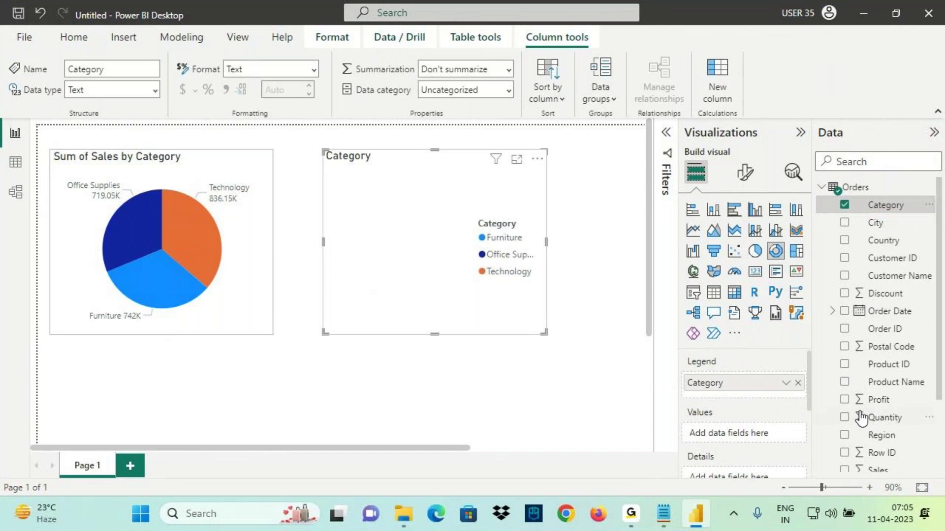
click(878, 400)
drag(874, 400, 729, 434)
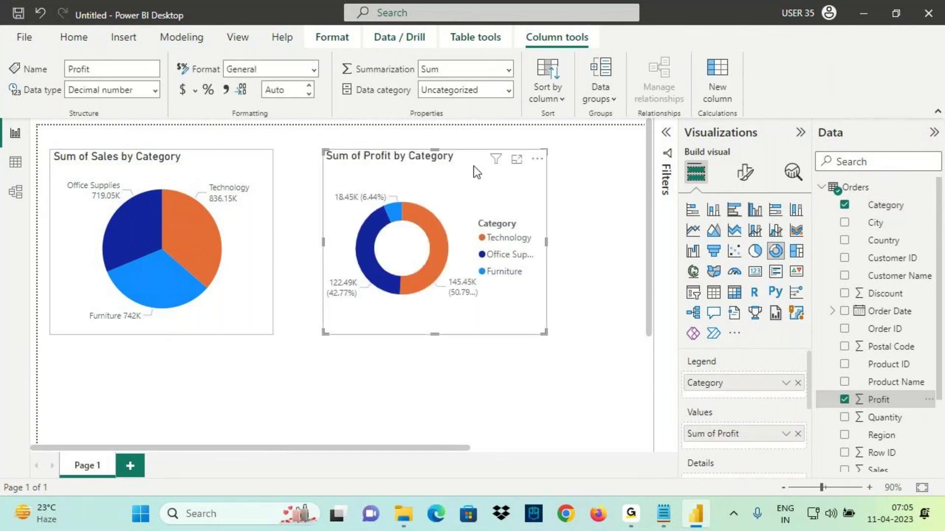
Turn off the legend of the Profit by Category donut chart
click(745, 172)
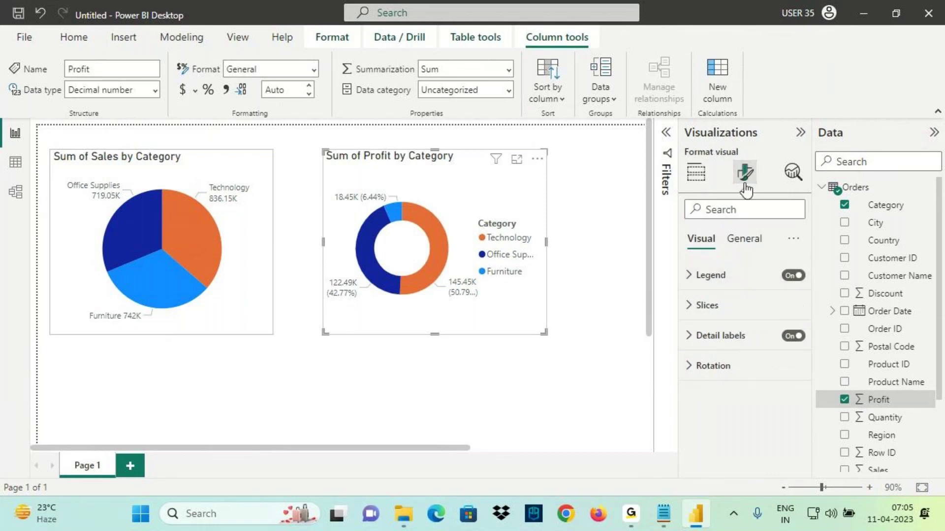
mouse_move(733, 181)
mouse_down()
mouse_move(760, 170)
mouse_move(734, 165)
mouse_up()
drag(131, 90, 163, 164)
mouse_move(144, 132)
mouse_down()
mouse_move(162, 165)
mouse_move(187, 131)
mouse_up()
drag(427, 142, 446, 199)
drag(468, 170, 445, 202)
key(Escape)
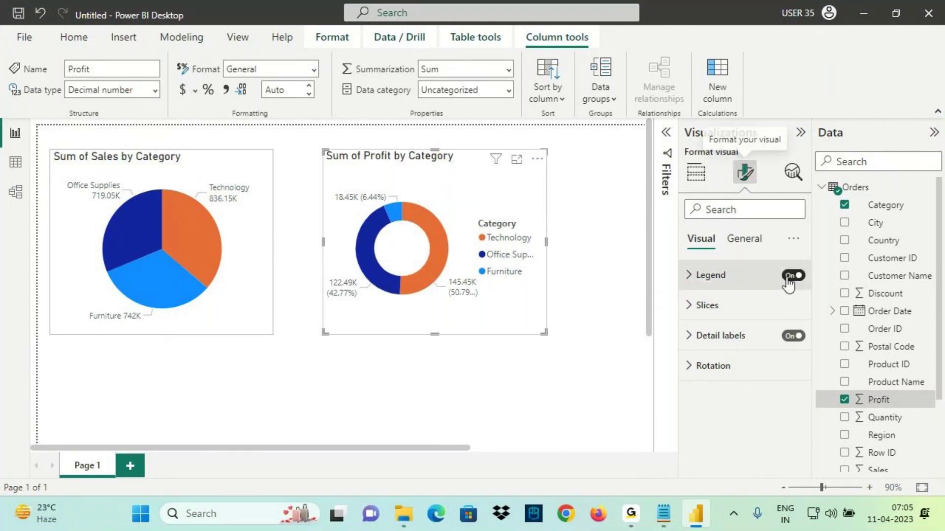
click(789, 276)
Set the donut chart's detail label contents to Category, data value, keeping the labels' position Outside
click(708, 335)
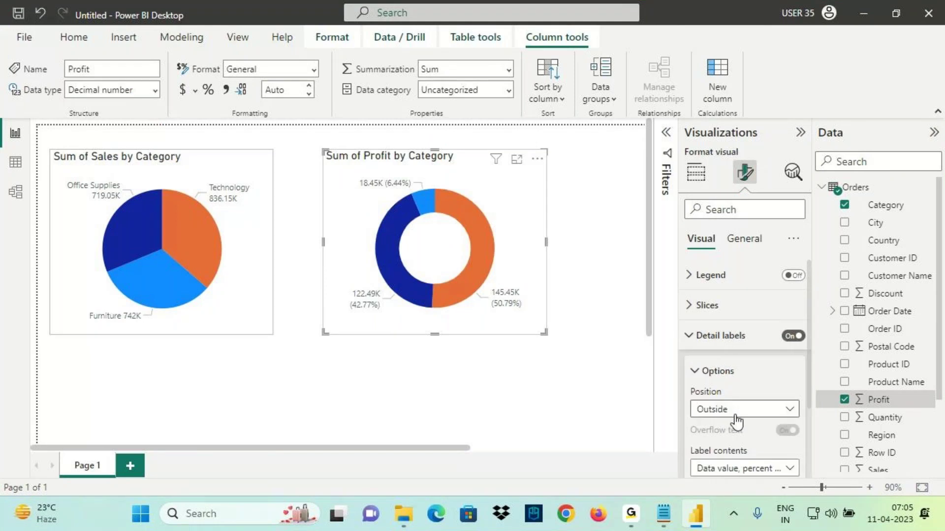
scroll(735, 420, down, 2)
click(734, 408)
click(734, 339)
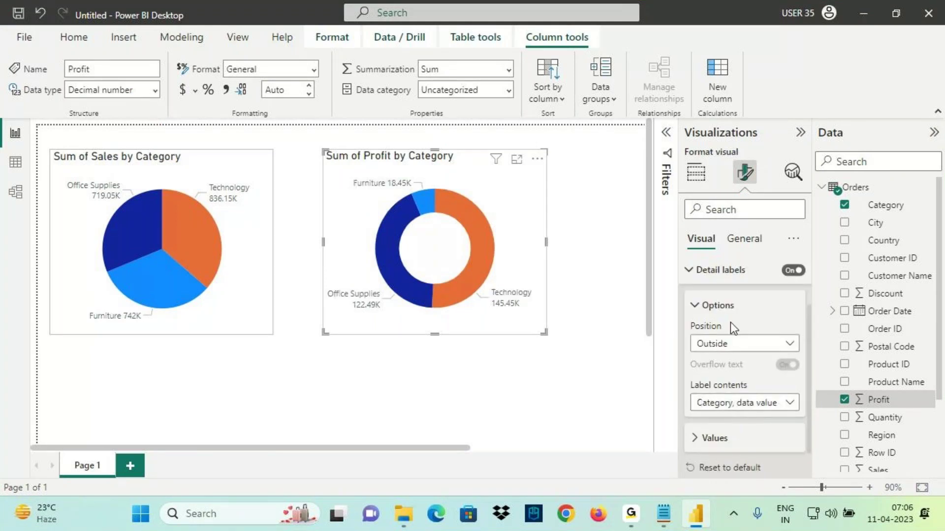
click(717, 305)
click(709, 331)
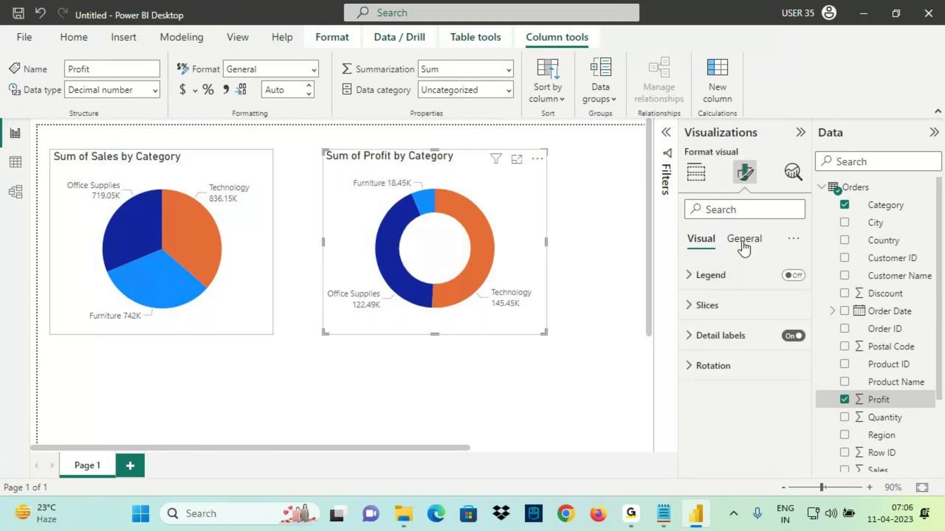
Add a visual border to the donut chart and color it gray
click(743, 241)
click(743, 335)
click(787, 407)
click(728, 407)
click(709, 444)
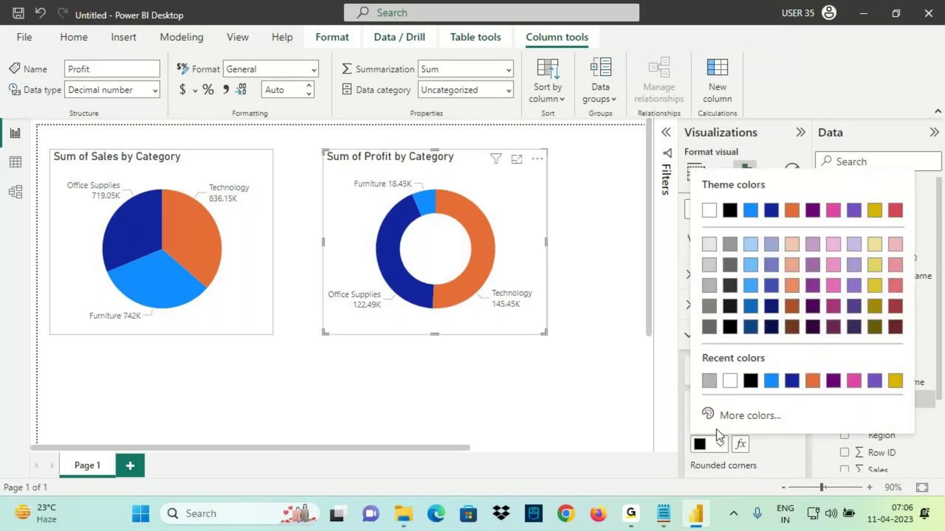
click(707, 290)
Move the Profit donut chart closer to the Sales pie chart and compare the two visuals
click(154, 234)
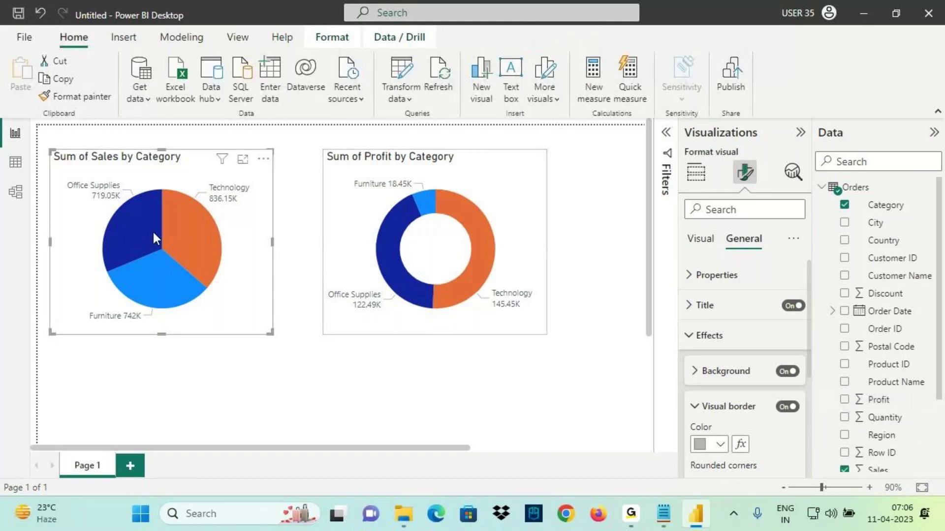
mouse_move(172, 225)
mouse_down()
mouse_move(163, 220)
mouse_move(140, 266)
mouse_move(189, 223)
mouse_move(139, 222)
mouse_up()
mouse_move(436, 216)
mouse_down()
mouse_move(463, 281)
mouse_move(470, 227)
mouse_move(409, 219)
mouse_up()
mouse_move(182, 132)
mouse_down()
mouse_move(196, 178)
mouse_move(211, 156)
mouse_up()
mouse_move(378, 130)
mouse_down()
mouse_move(388, 174)
mouse_move(375, 188)
mouse_up()
drag(151, 171, 218, 171)
mouse_move(412, 170)
mouse_down()
mouse_move(453, 167)
mouse_move(411, 181)
mouse_up()
key(Escape)
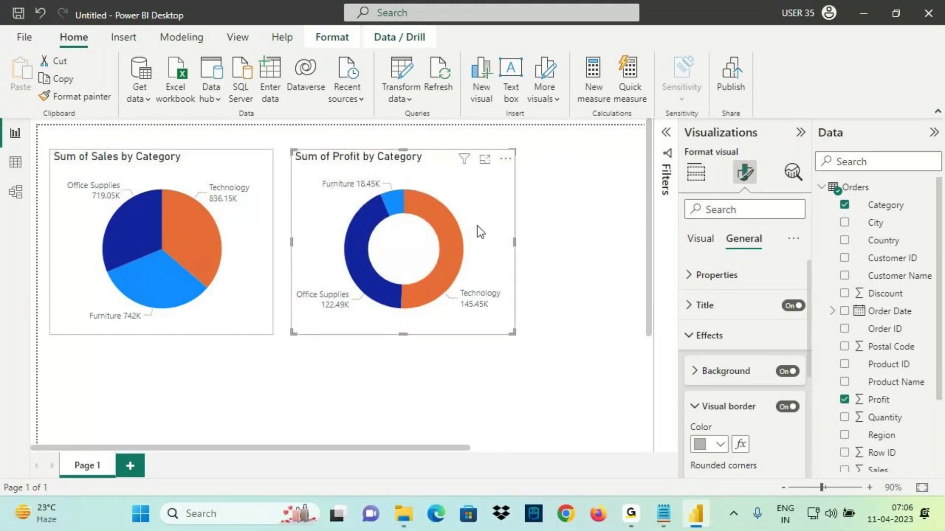
Convert the Profit donut chart to a pie chart and back to a donut chart
click(695, 172)
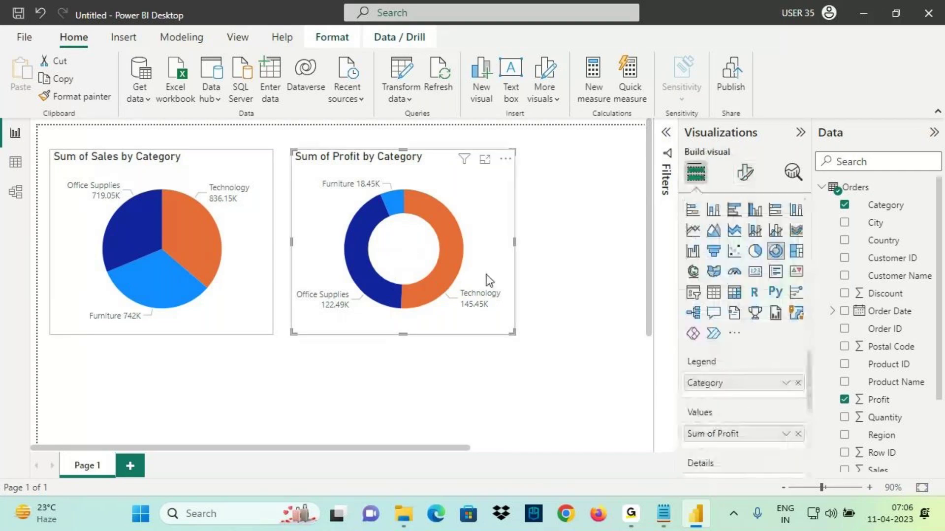
click(754, 251)
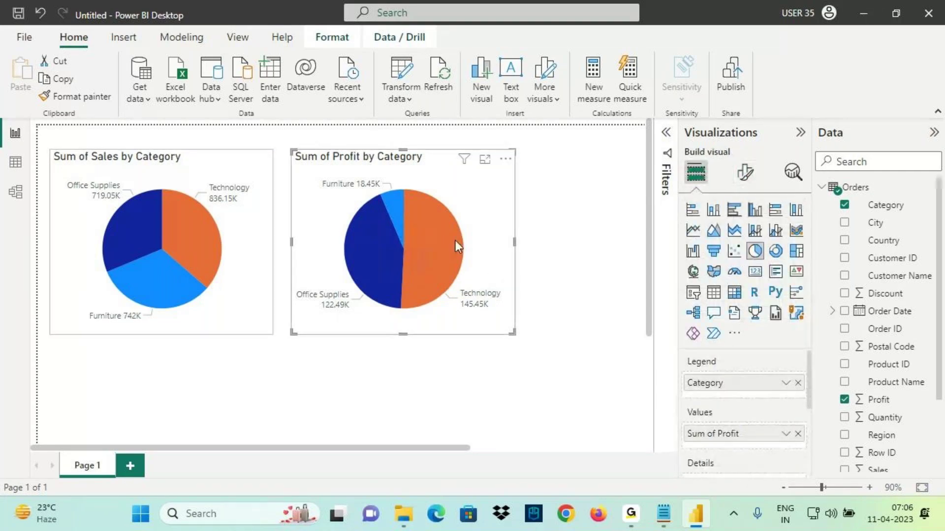
click(775, 251)
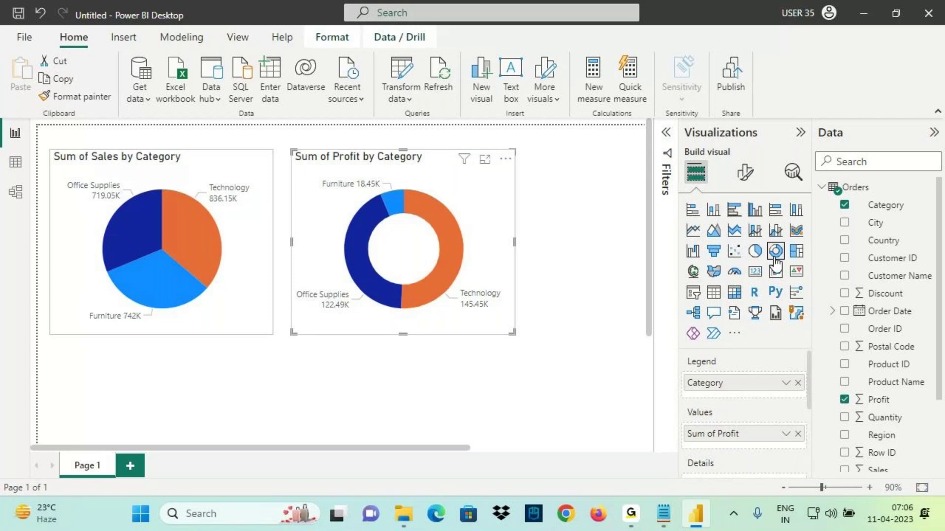
Check the Donut Chart notes in Notepad and return to Power BI Desktop to compare the donut with the pie chart
click(666, 525)
scroll(47, 267, up, 2)
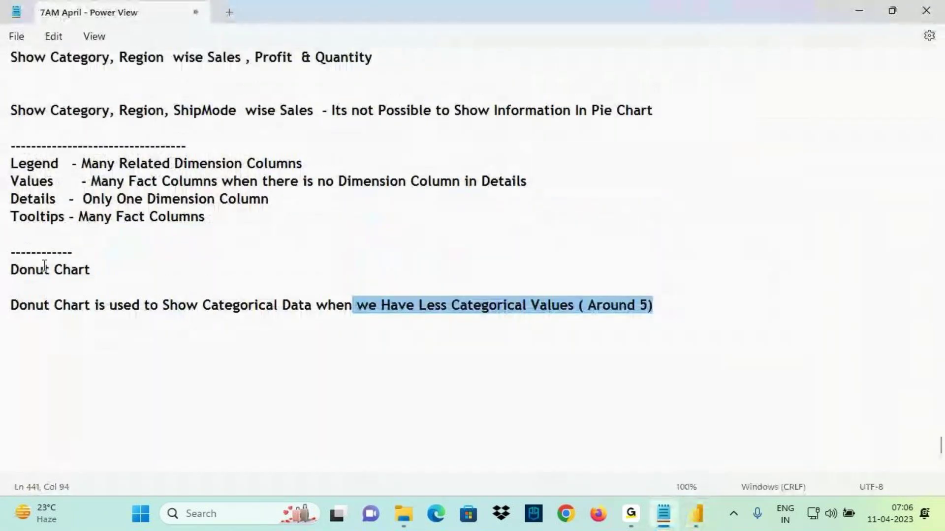
drag(27, 270, 118, 268)
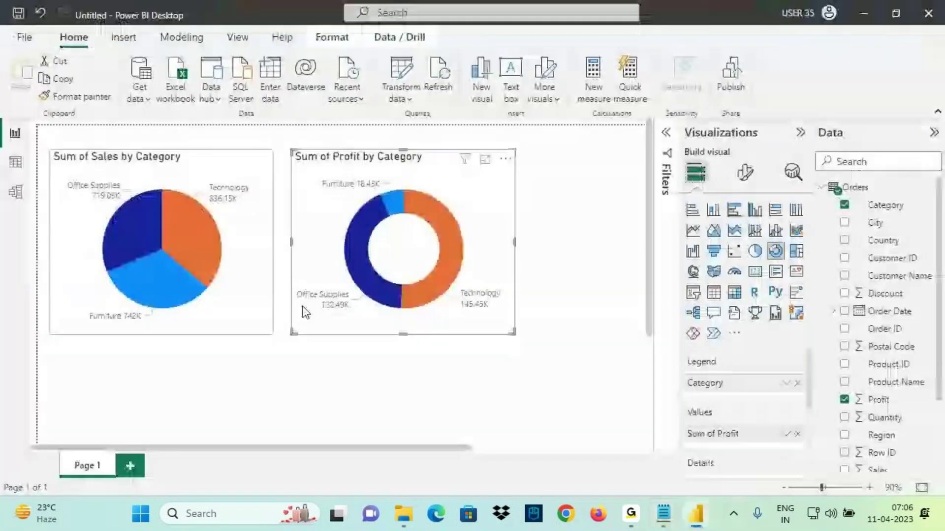
click(696, 514)
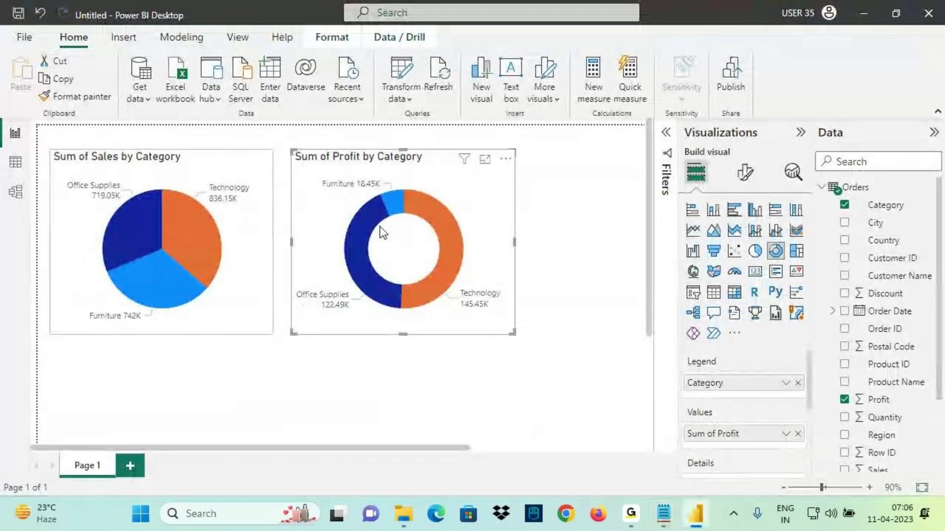
mouse_move(435, 157)
mouse_down()
mouse_move(409, 217)
mouse_move(454, 198)
mouse_up()
mouse_move(235, 193)
mouse_down()
mouse_move(199, 230)
mouse_move(232, 234)
mouse_up()
drag(143, 170, 180, 168)
Switch to Notepad and highlight the part of the donut chart note about having few categorical values
click(663, 513)
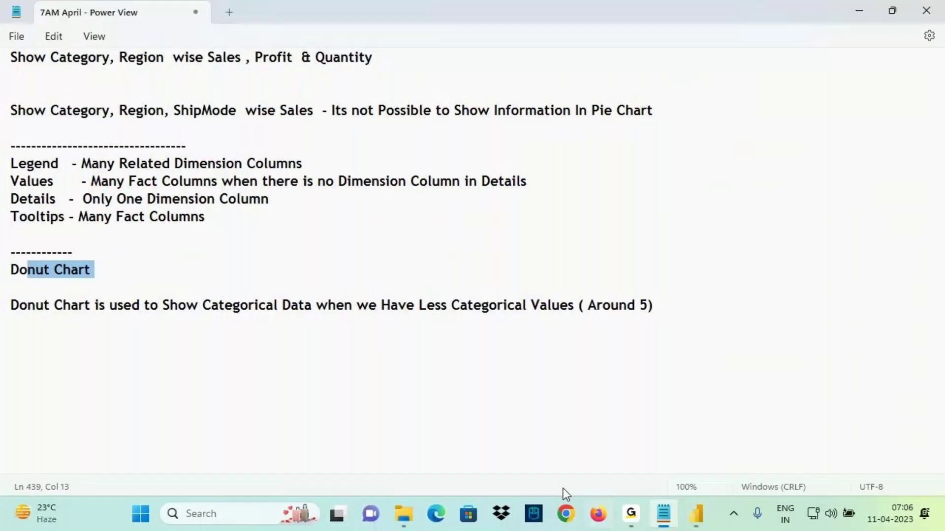
drag(435, 306, 581, 311)
drag(435, 306, 664, 406)
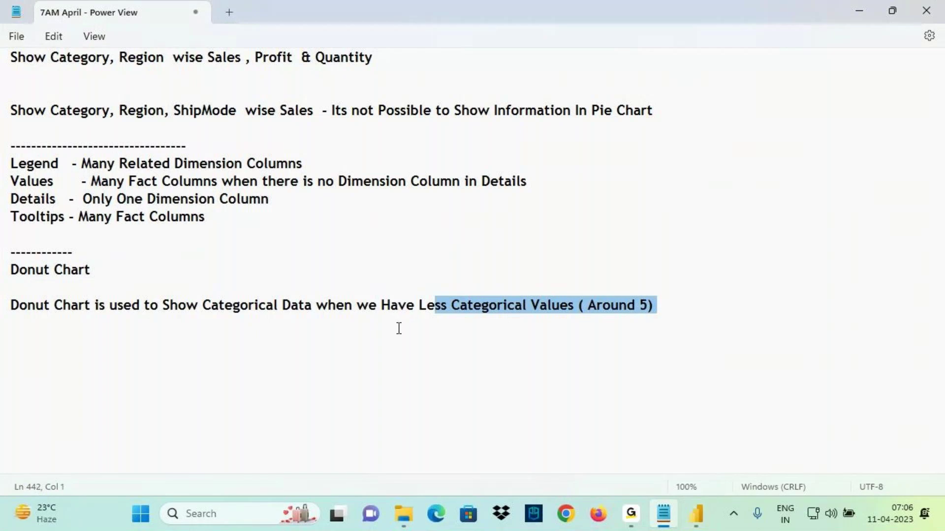
Return to Power BI Desktop and examine the Category field in the donut chart's Legend field well
click(696, 514)
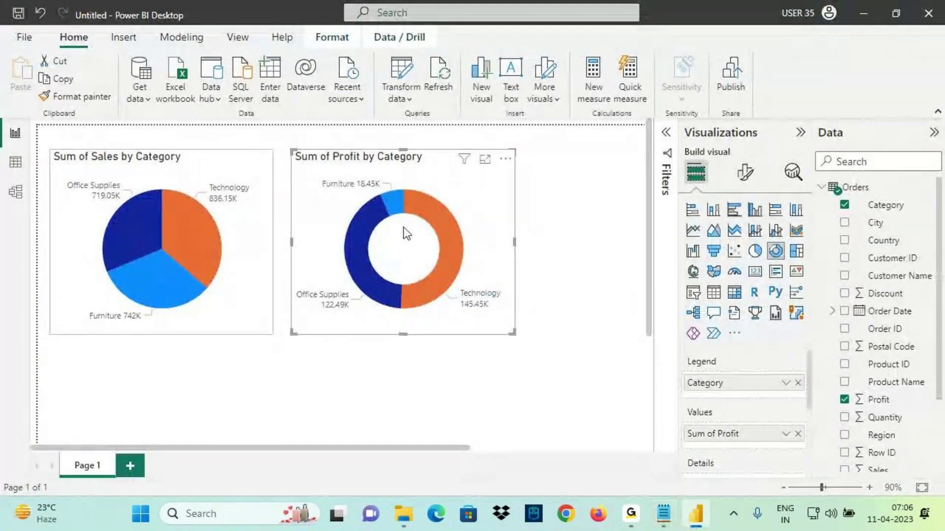
mouse_move(728, 356)
mouse_down()
mouse_move(675, 385)
mouse_move(727, 364)
mouse_move(711, 352)
mouse_up()
key(e)
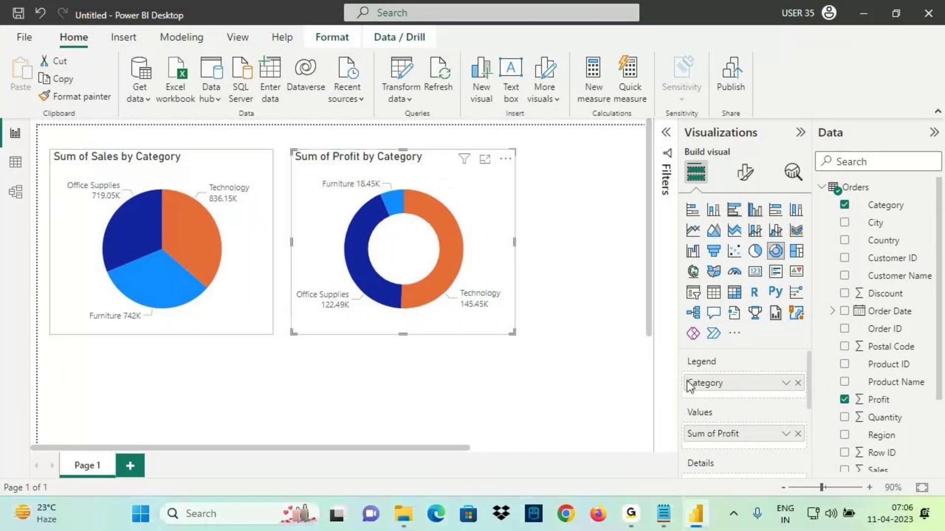
drag(673, 351, 750, 403)
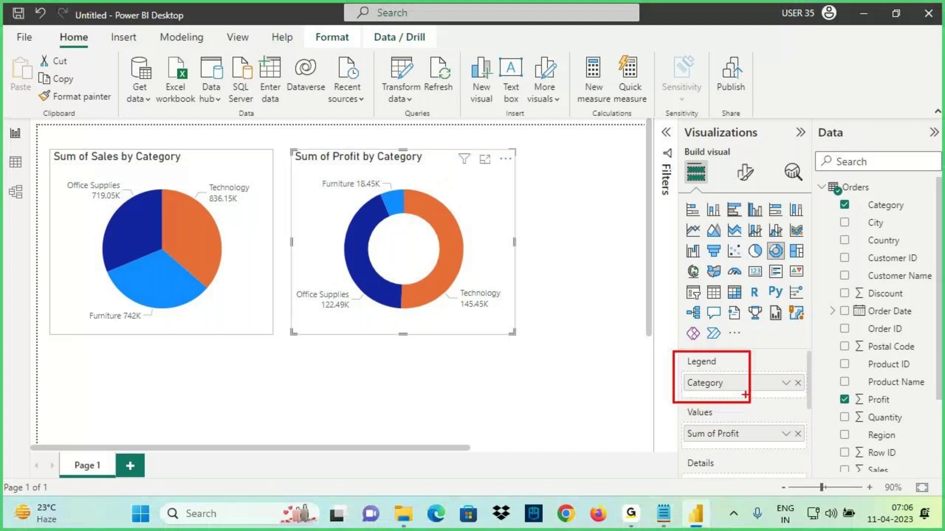
drag(644, 324, 672, 352)
drag(606, 281, 592, 313)
mouse_move(622, 283)
mouse_down()
mouse_move(661, 256)
mouse_move(652, 278)
mouse_up()
drag(668, 244, 725, 213)
key(Escape)
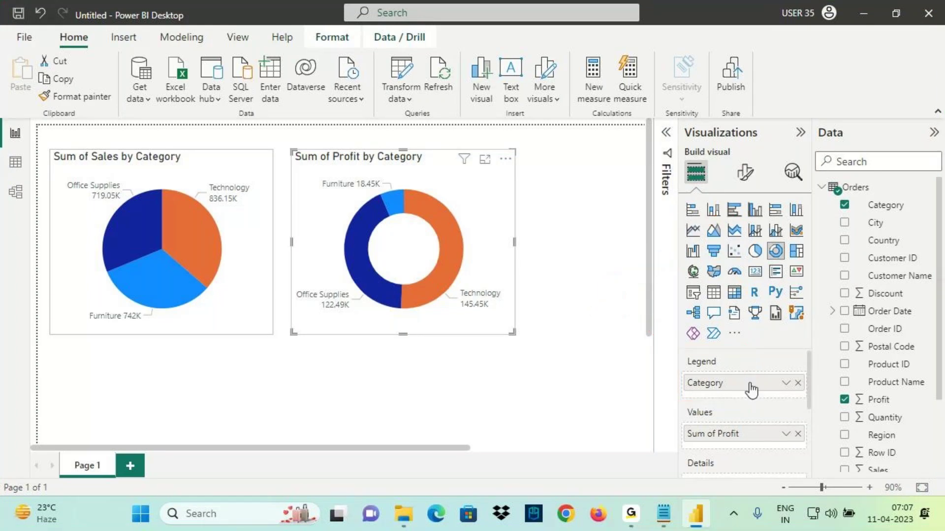
Examine the Sum of Profit field in the donut chart's Values well and the empty Details well below it
scroll(751, 388, down, 1)
click(635, 513)
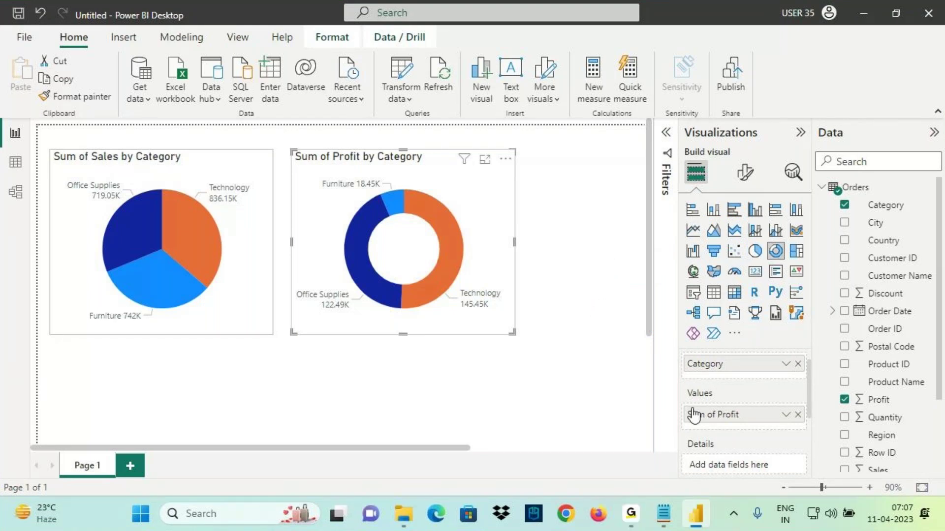
drag(679, 389, 758, 439)
drag(687, 408, 653, 392)
mouse_move(616, 336)
mouse_down()
mouse_move(621, 365)
mouse_move(654, 315)
mouse_move(668, 336)
mouse_move(704, 306)
mouse_up()
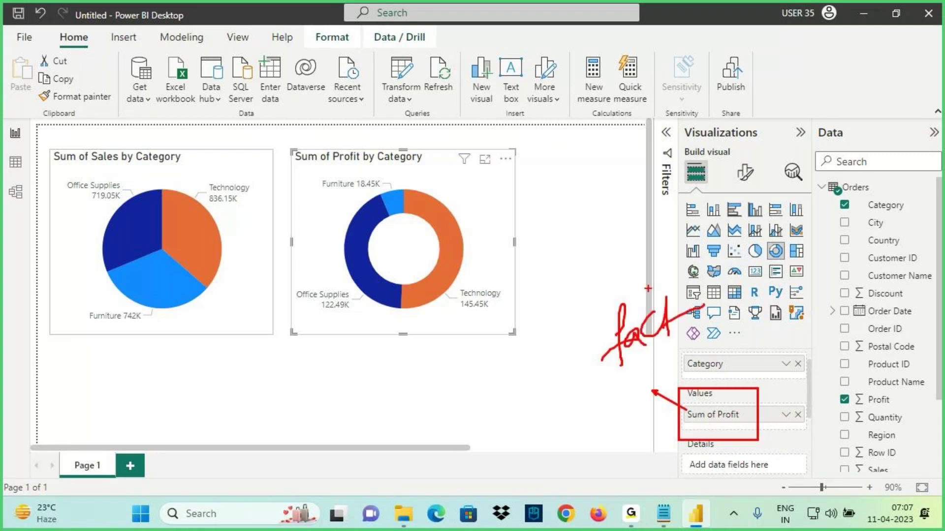
drag(615, 297, 610, 255)
drag(586, 241, 610, 229)
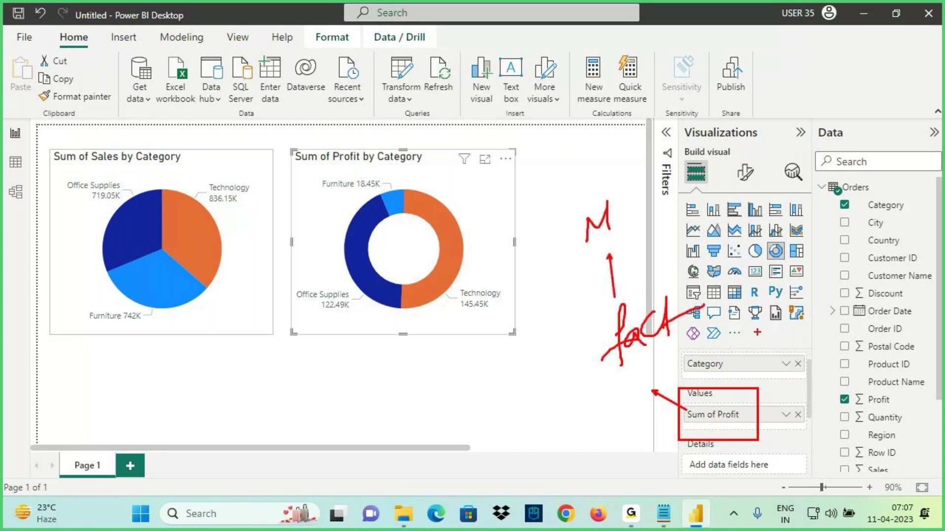
mouse_move(634, 468)
mouse_down()
mouse_move(675, 461)
mouse_move(671, 452)
mouse_move(657, 476)
mouse_up()
drag(715, 442, 689, 438)
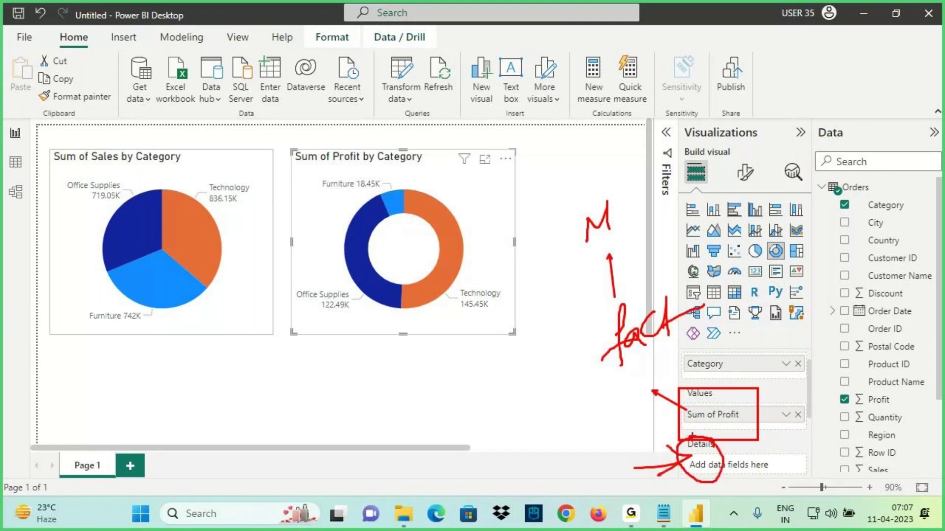
drag(689, 401, 737, 396)
drag(636, 358, 711, 316)
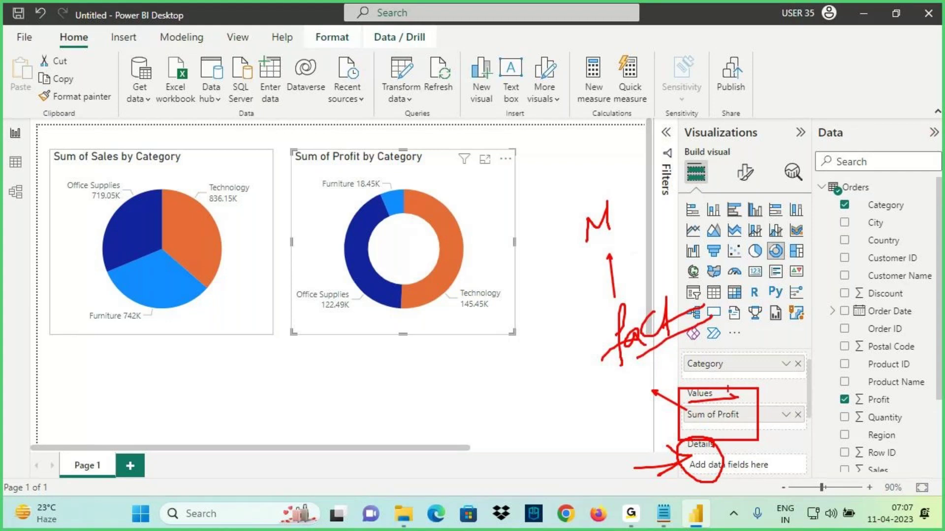
key(Escape)
Examine the donut chart's Details and Tooltips field wells
scroll(729, 408, down, 2)
key(ctrl+2)
drag(678, 377, 738, 420)
mouse_move(677, 401)
mouse_down()
mouse_move(602, 361)
mouse_move(617, 405)
mouse_up()
mouse_move(603, 365)
mouse_down()
mouse_move(610, 417)
mouse_move(604, 362)
mouse_up()
mouse_move(720, 435)
mouse_down()
mouse_move(617, 445)
mouse_move(684, 446)
mouse_move(662, 467)
mouse_up()
mouse_move(727, 451)
mouse_down()
mouse_move(734, 435)
mouse_move(770, 436)
mouse_up()
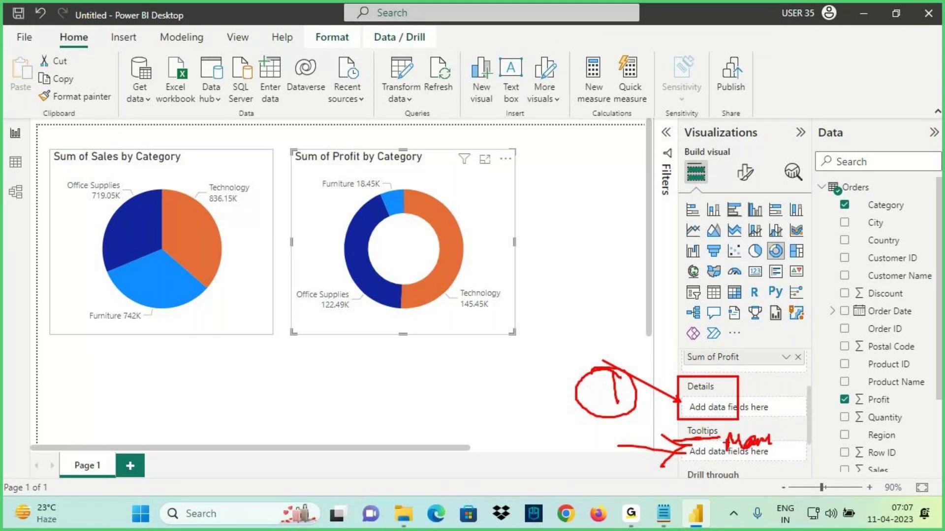
key(Escape)
Switch to Notepad, highlight the Legend, Values, Details and Tooltips usage notes, and return to Power BI Desktop
click(664, 514)
drag(213, 323, 10, 270)
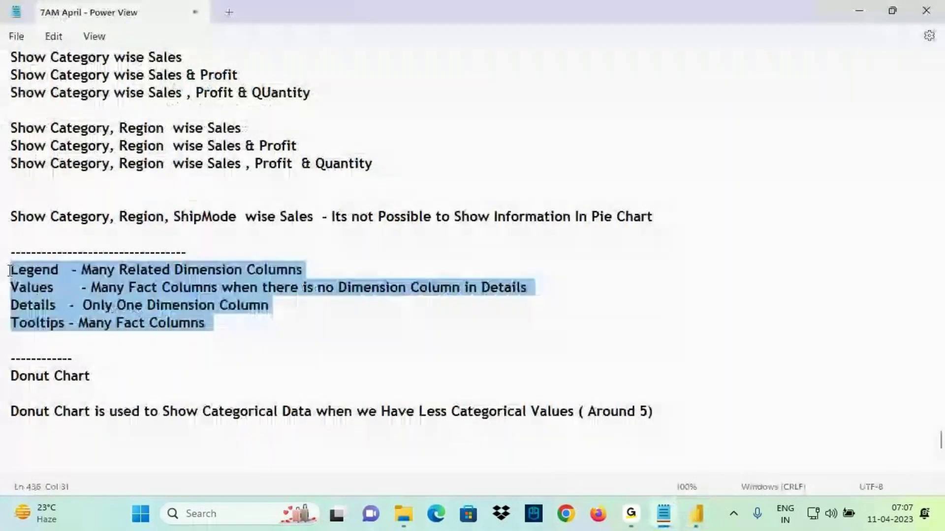
click(704, 525)
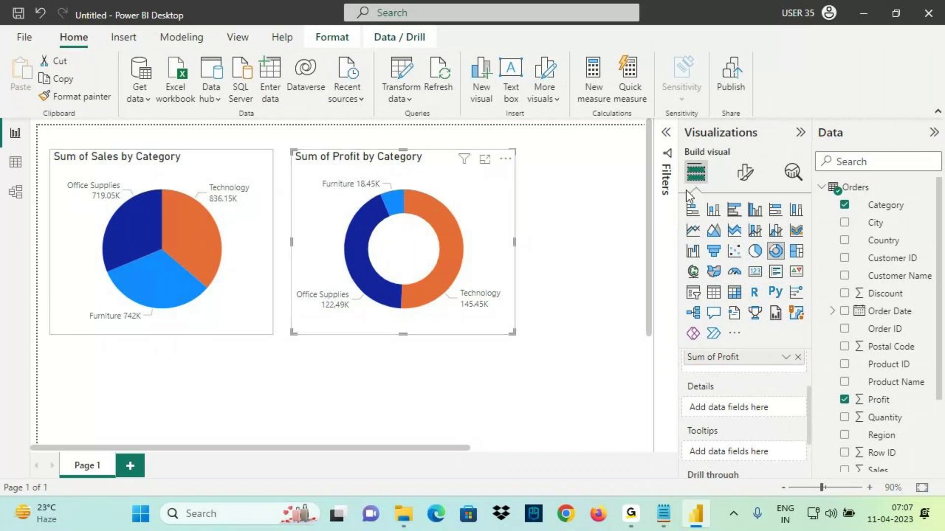
Review the donut chart's general format settings and its visual settings for Legend, Slices, Detail labels and Rotation
click(744, 173)
click(744, 240)
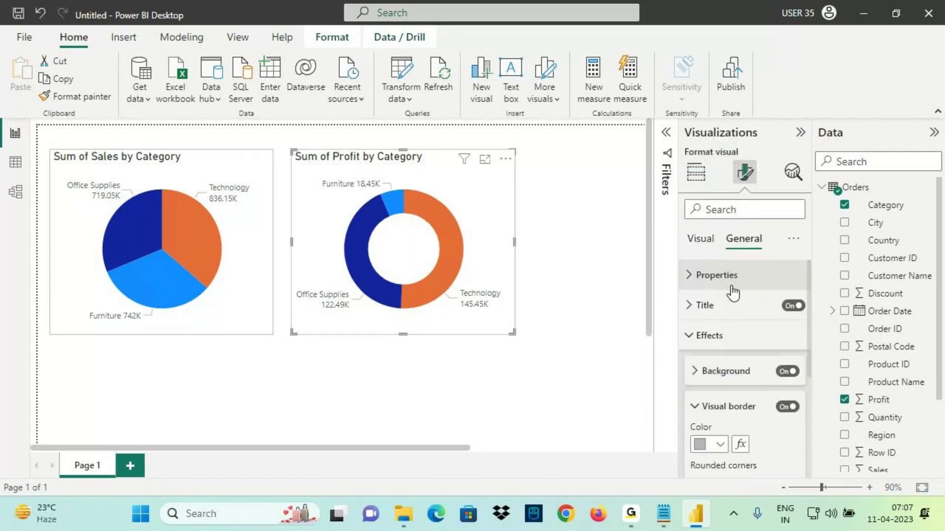
click(708, 338)
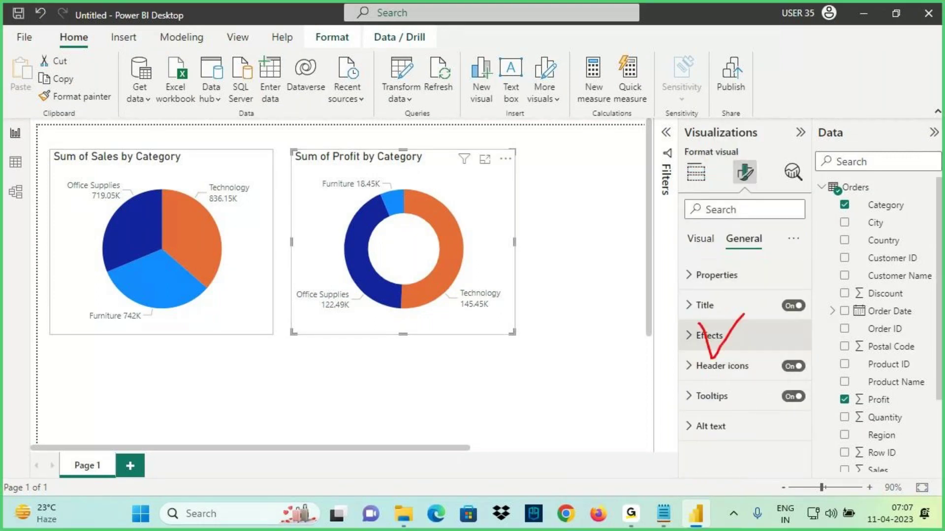
click(700, 239)
drag(680, 286, 738, 283)
drag(687, 318, 734, 312)
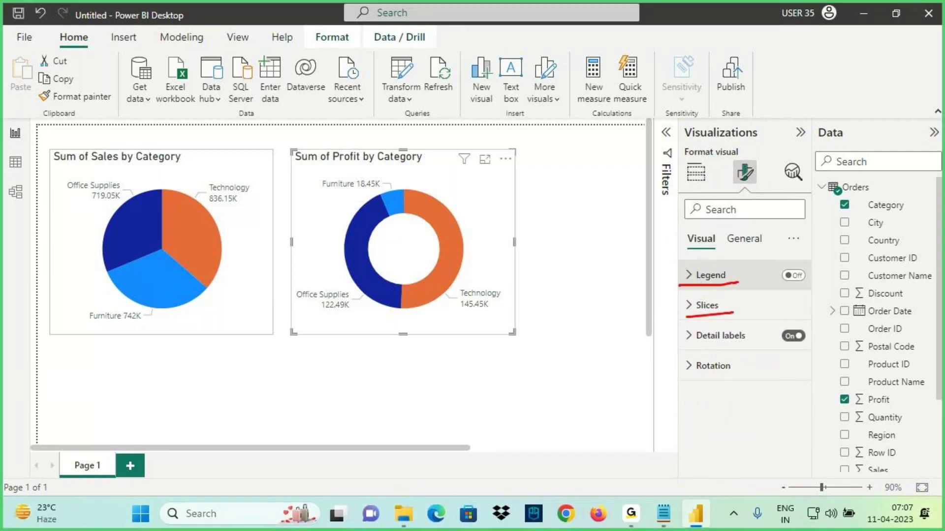
drag(695, 348, 747, 346)
drag(691, 376, 723, 372)
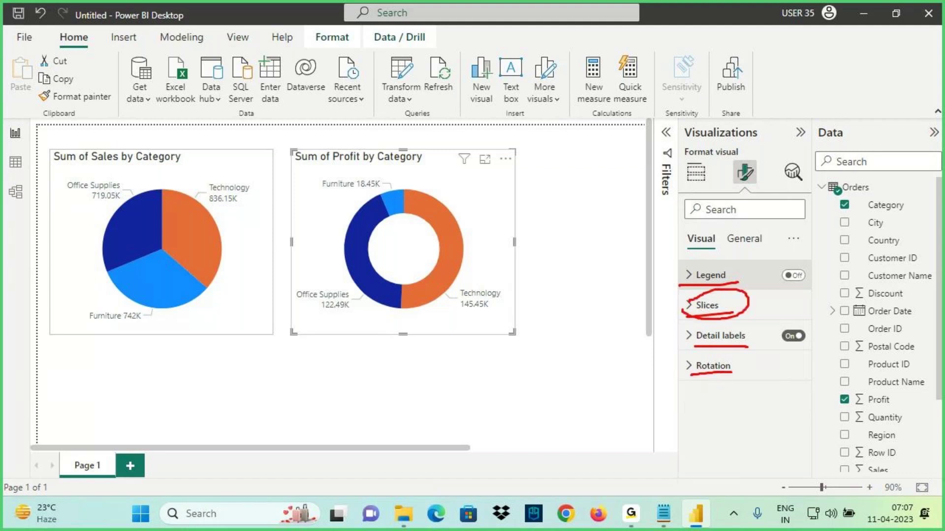
key(Escape)
Examine the donut chart's slice Colors and Spacing settings, along with the three coloured slices and the inner hole they affect
click(684, 311)
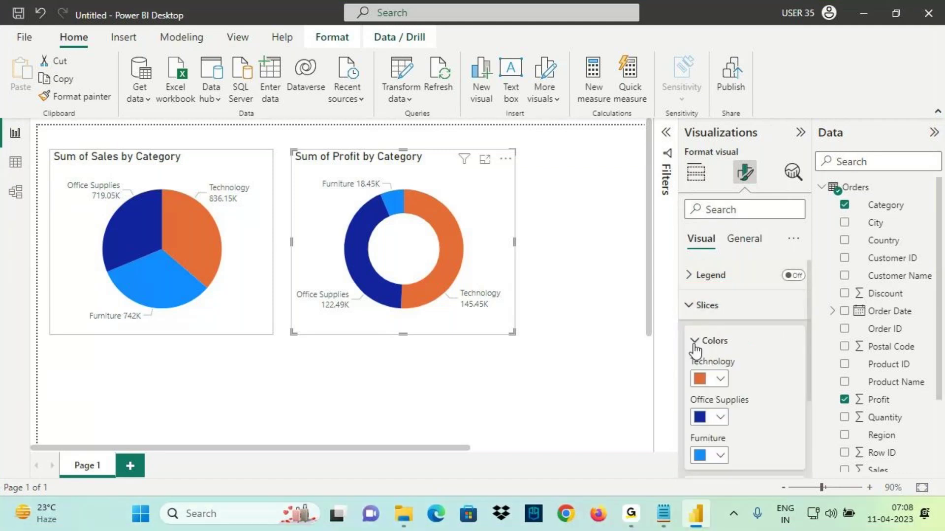
click(694, 341)
mouse_move(740, 330)
mouse_down()
mouse_move(689, 354)
mouse_move(697, 326)
mouse_up()
drag(327, 250, 385, 235)
drag(387, 199, 408, 181)
drag(418, 216, 472, 224)
drag(709, 383, 734, 382)
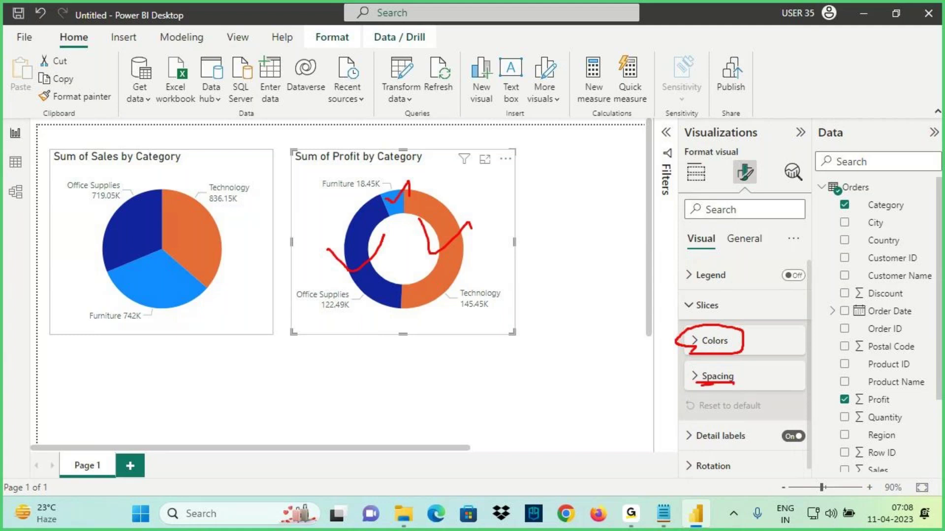
mouse_move(434, 226)
mouse_down()
mouse_move(383, 219)
mouse_move(374, 255)
mouse_move(426, 272)
mouse_move(440, 230)
mouse_up()
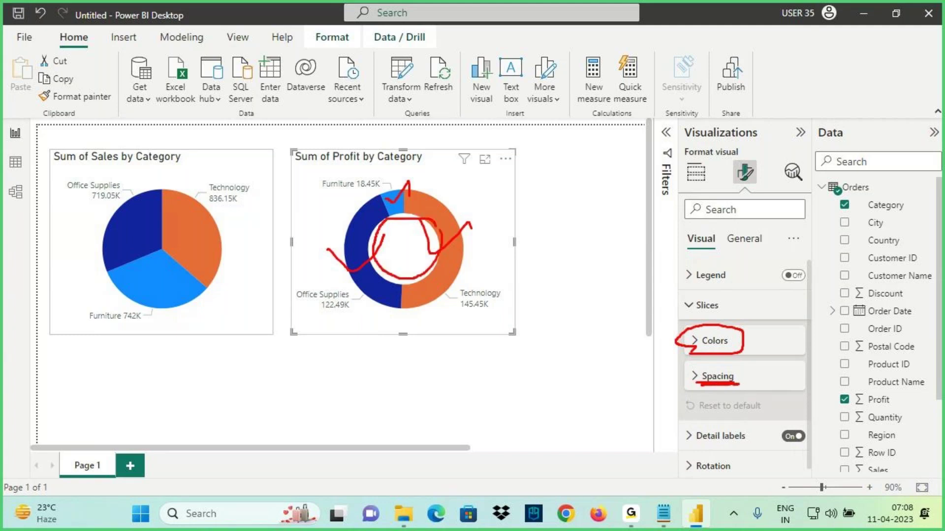
key(Escape)
Adjust the inner radius of the donut chart's slices, trying 0 px and ending with a slightly smaller hole than the original
click(709, 376)
drag(764, 426, 694, 445)
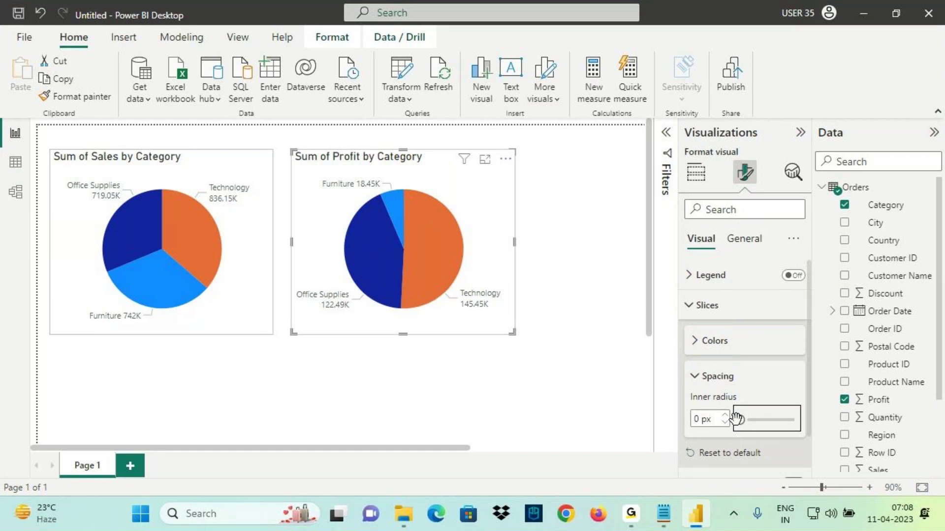
drag(738, 419, 767, 419)
click(713, 391)
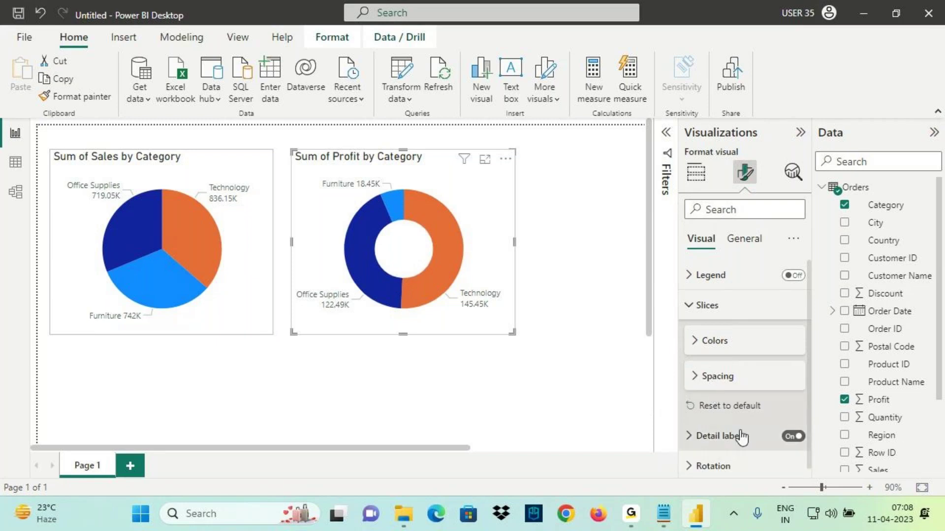
click(708, 305)
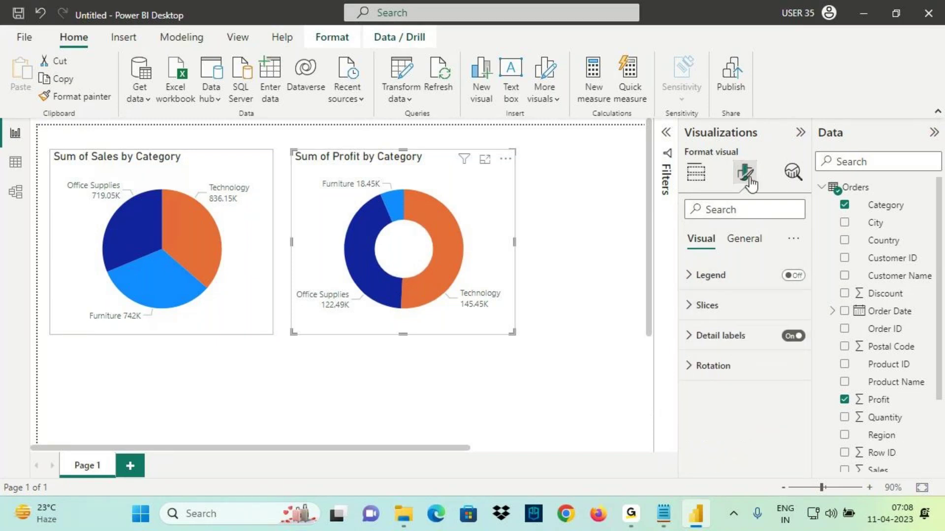
Check the donut chart's analytics options and the Donut Chart notes in Notepad, and add a new report page in Power BI Desktop
click(793, 173)
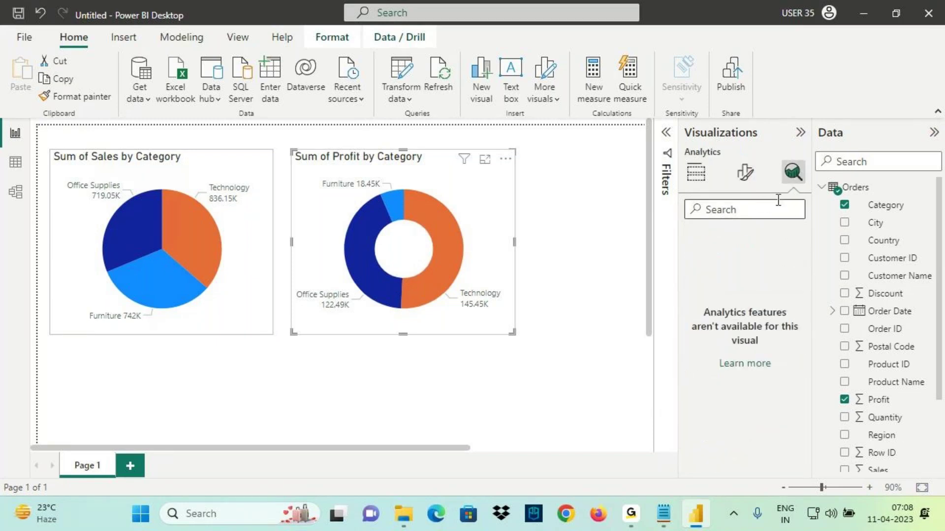
click(663, 514)
click(57, 376)
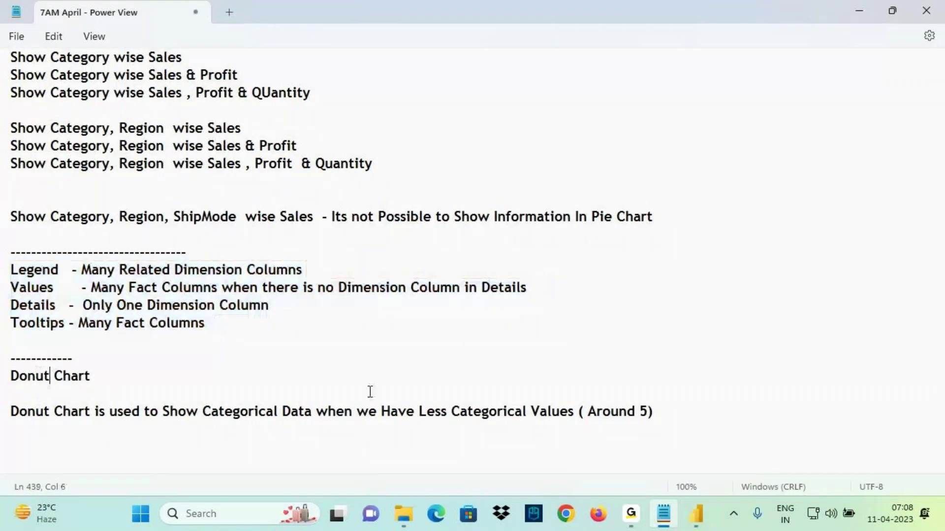
click(700, 514)
click(131, 466)
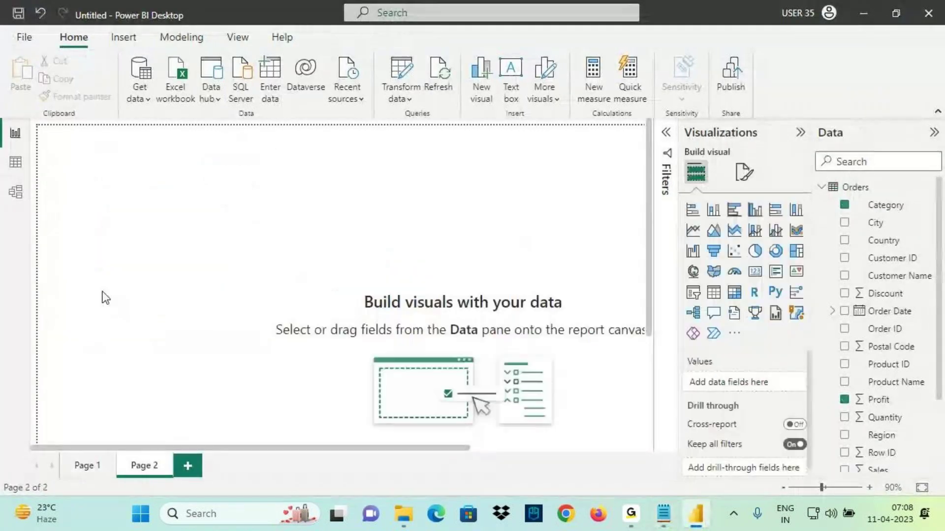
Examine the Orders table's Sub-Category column and its number of distinct values in the data view
click(17, 167)
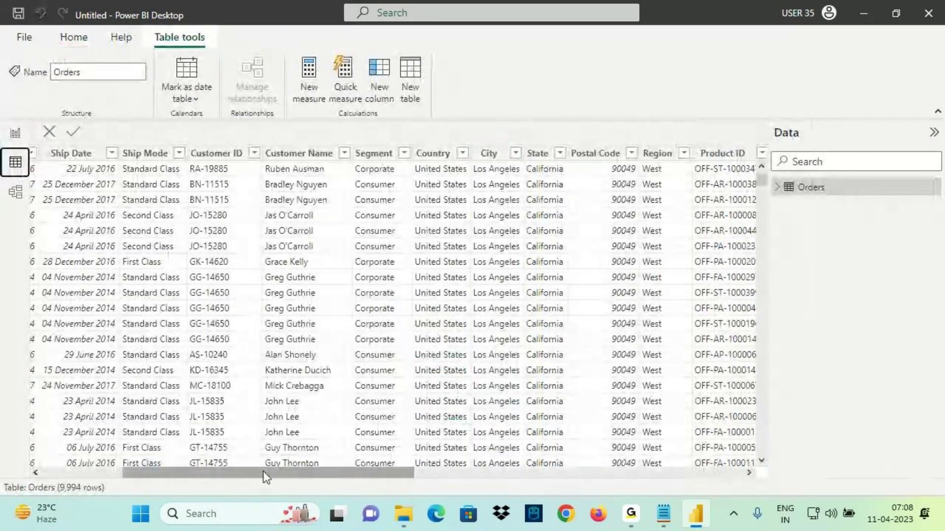
drag(264, 471, 496, 309)
drag(471, 475, 340, 473)
click(369, 153)
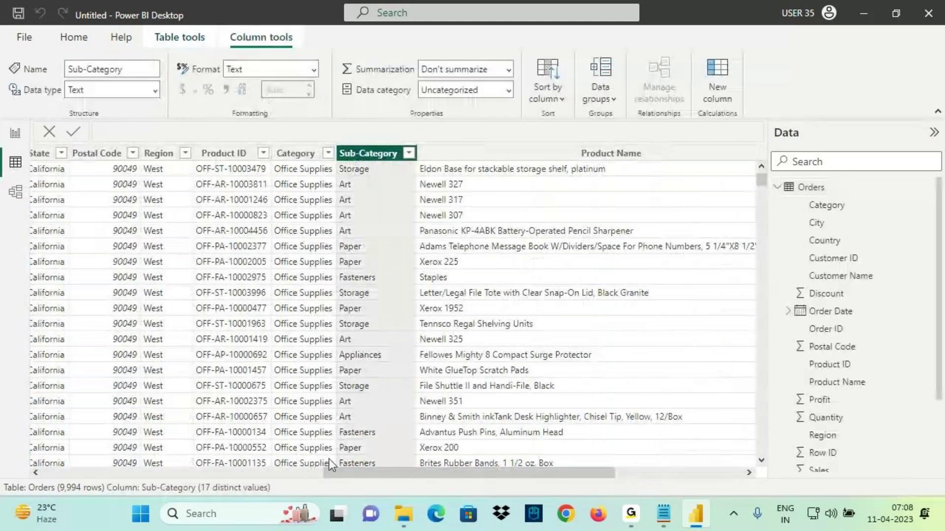
mouse_move(202, 494)
mouse_down()
mouse_move(205, 474)
mouse_move(195, 504)
mouse_up()
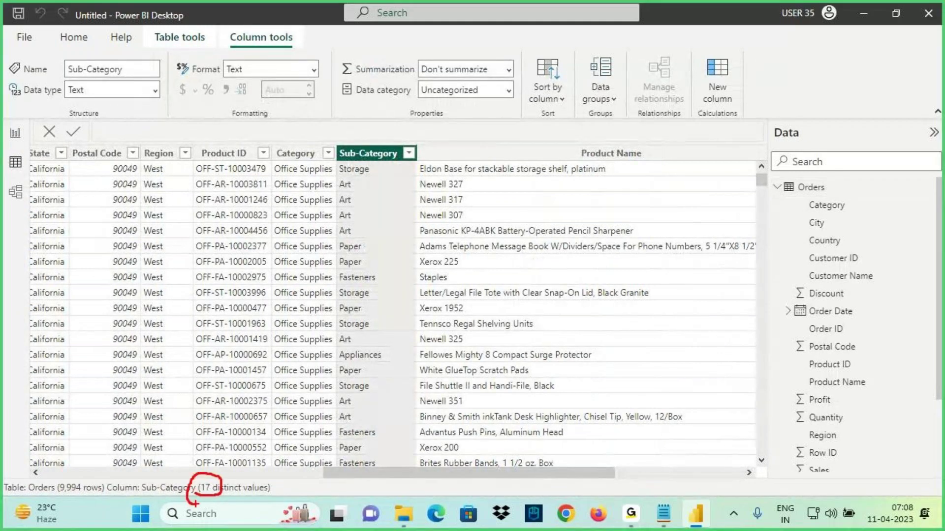
drag(208, 437, 209, 484)
drag(231, 448, 209, 482)
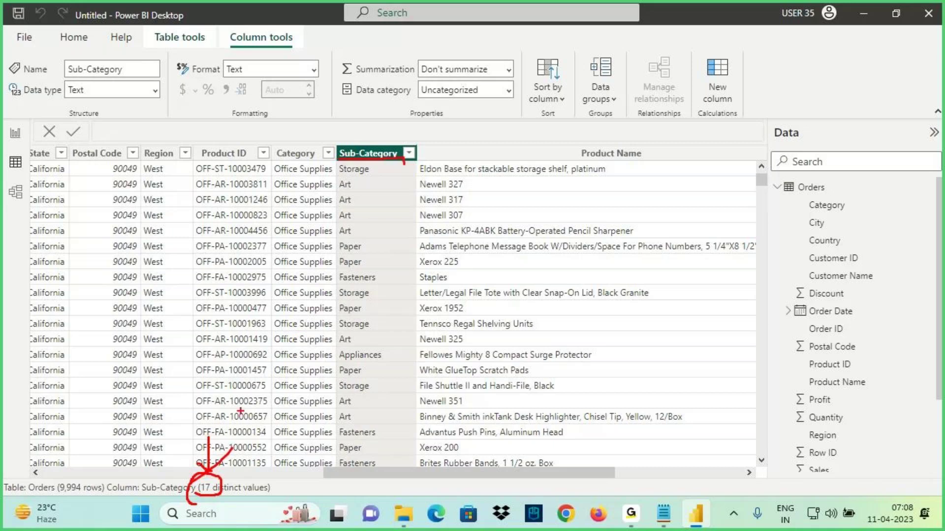
drag(205, 412, 206, 478)
drag(241, 434, 204, 474)
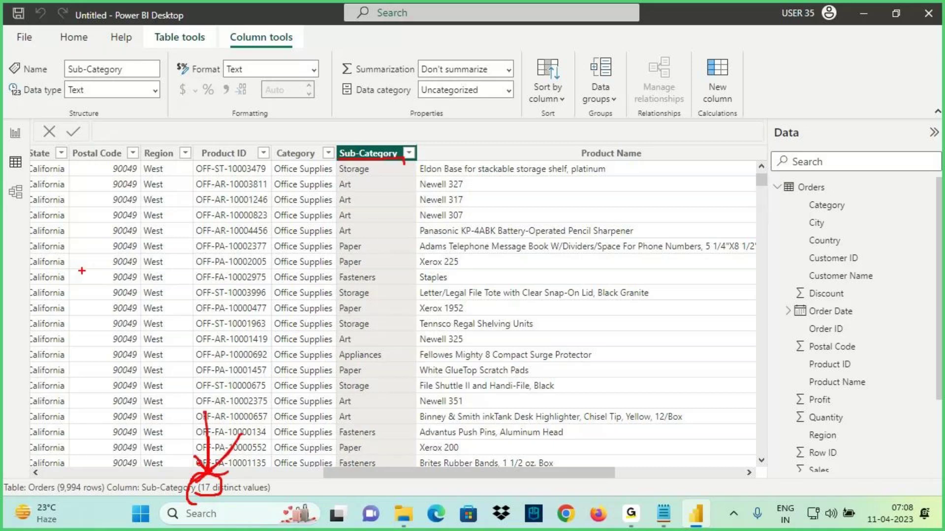
key(Escape)
Build a pie chart on Page 2 with Sub-Category as legend and Sales as values, and widen the visual
click(16, 133)
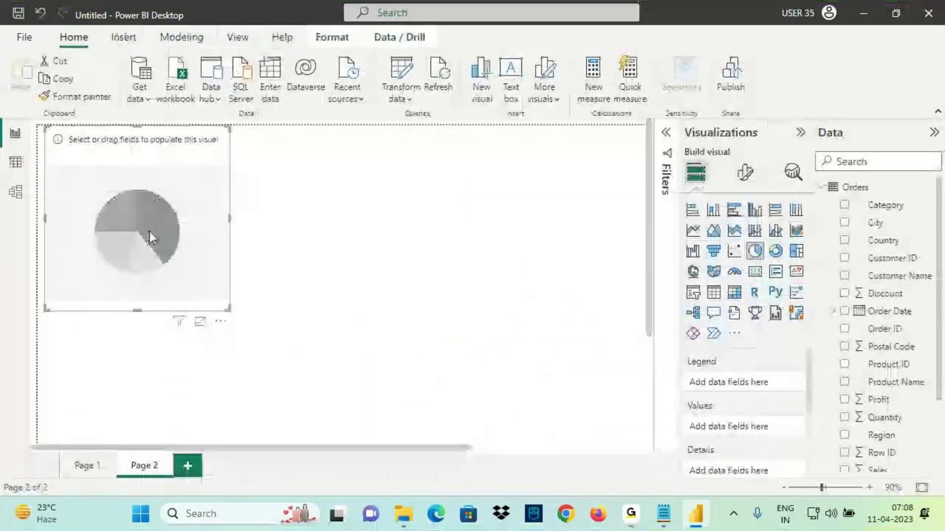
scroll(880, 442, down, 2)
drag(886, 467, 766, 392)
drag(881, 378, 762, 438)
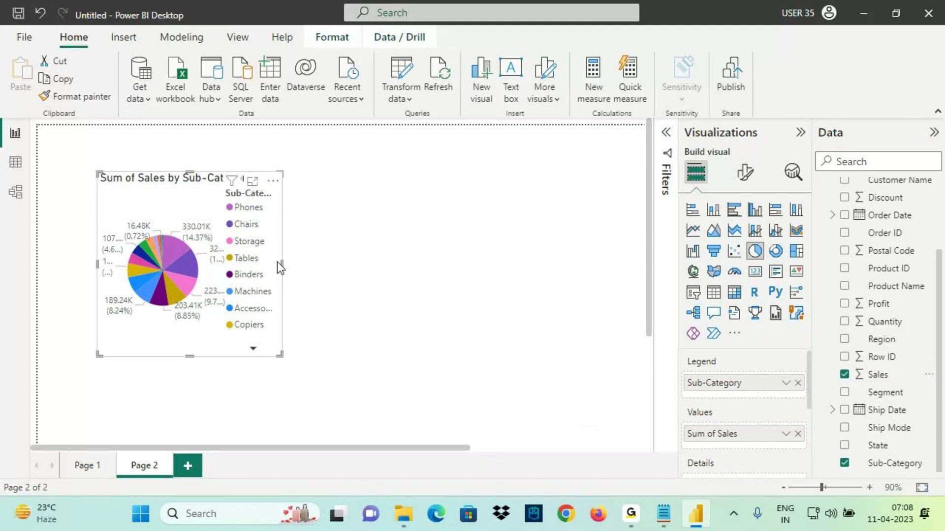
drag(282, 264, 334, 264)
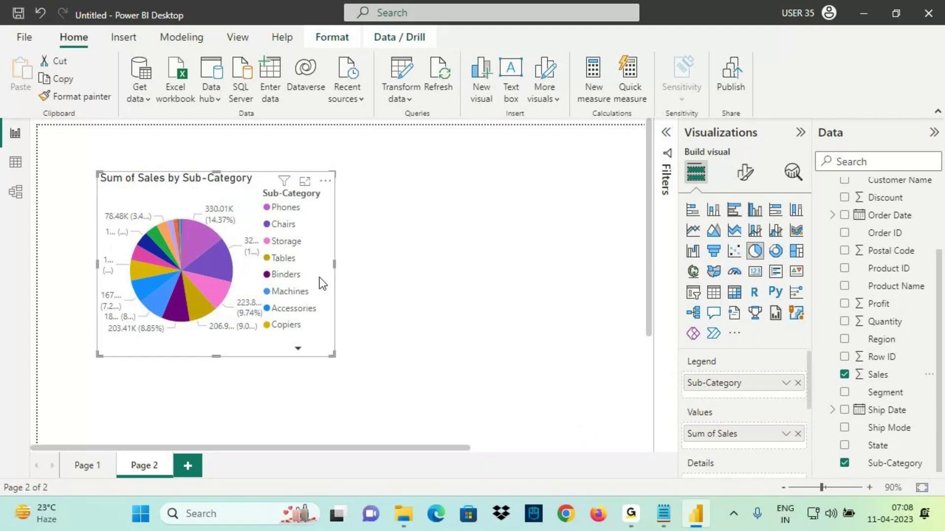
Examine how readable the small slices and labels are in the Sum of Sales by Sub-Category pie chart
mouse_move(100, 174)
mouse_down()
mouse_move(143, 238)
mouse_move(339, 361)
mouse_up()
mouse_move(173, 143)
mouse_down()
mouse_move(196, 163)
mouse_move(191, 205)
mouse_up()
drag(217, 180, 190, 206)
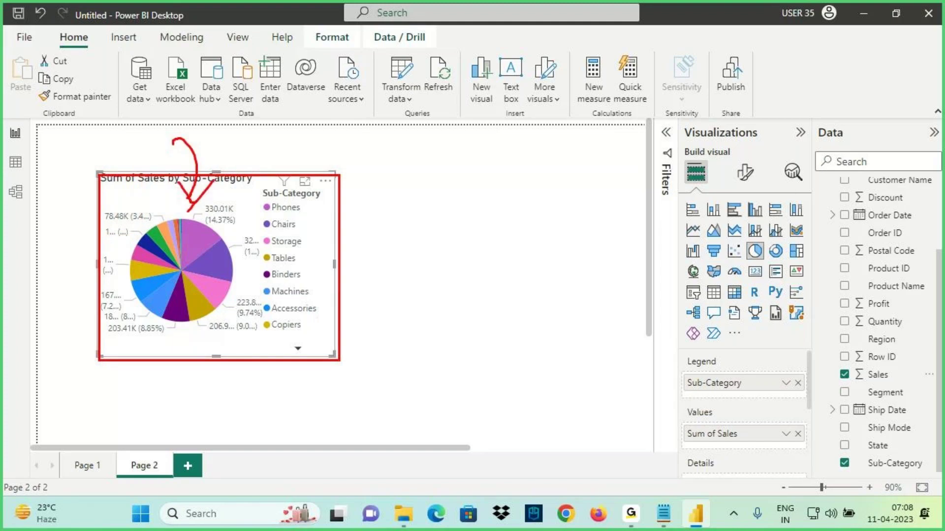
mouse_move(250, 173)
mouse_down()
mouse_move(301, 134)
mouse_move(340, 141)
mouse_move(375, 129)
mouse_move(384, 91)
mouse_move(373, 145)
mouse_up()
click(315, 128)
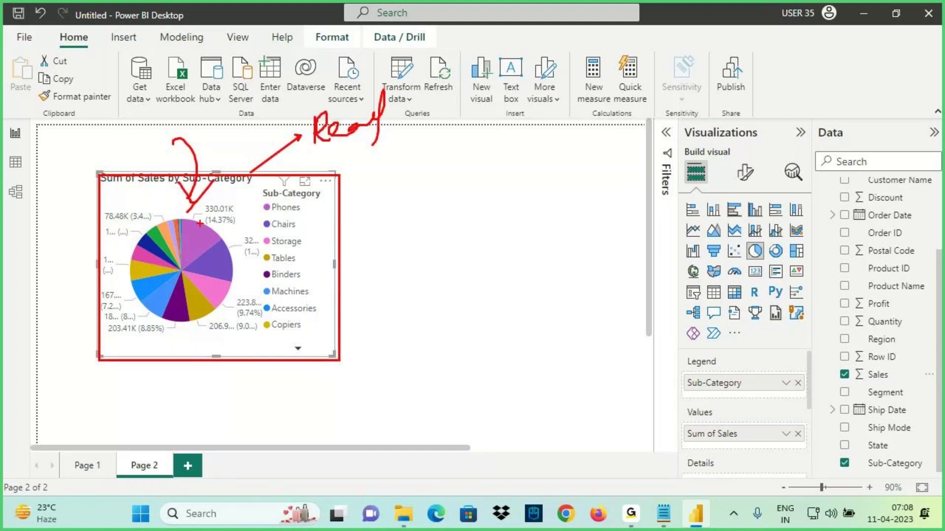
mouse_move(197, 224)
mouse_down()
mouse_move(130, 315)
mouse_move(197, 329)
mouse_move(186, 217)
mouse_move(154, 248)
mouse_move(159, 256)
mouse_up()
drag(170, 216, 137, 254)
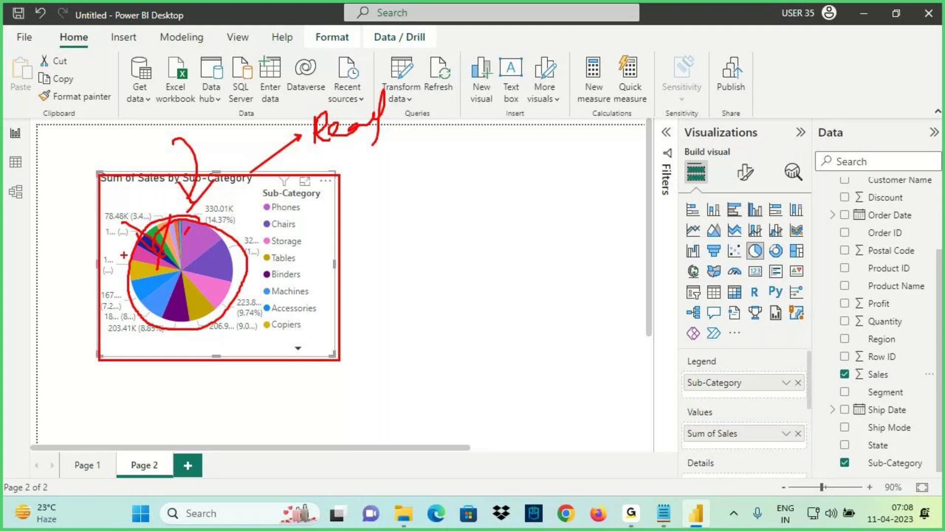
key(Escape)
Try Product Name instead of Sub-Category as the legend of the pie chart
click(798, 382)
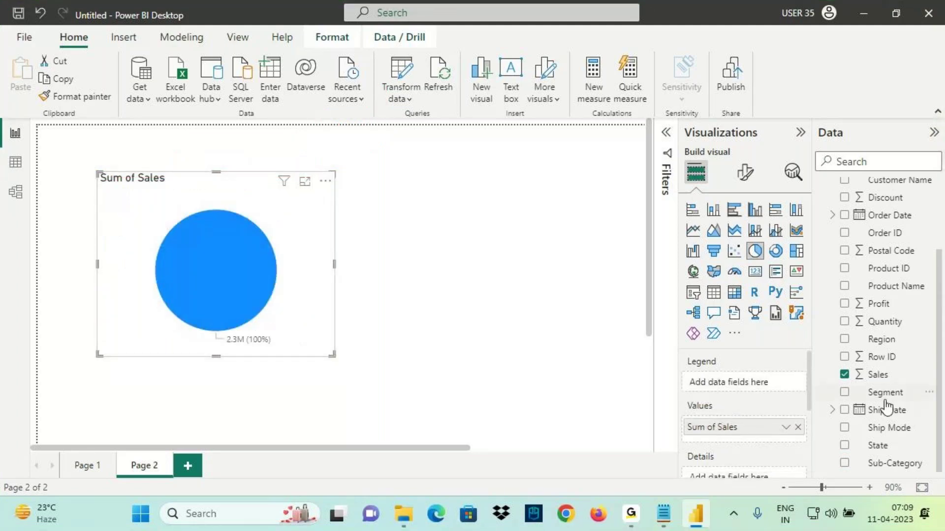
scroll(885, 408, up, 3)
drag(884, 383, 770, 388)
key(ctrl+2)
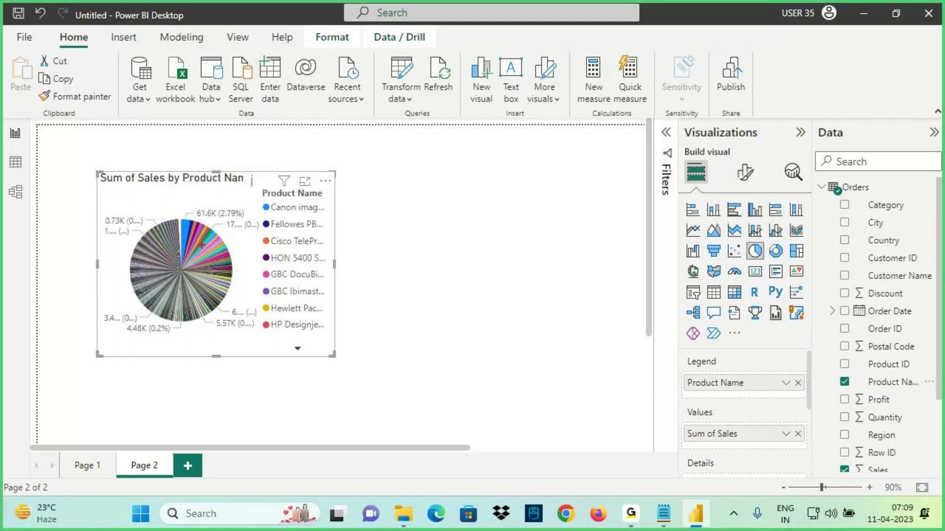
key(Escape)
Replace Product Name with Sub-Category in the pie chart's legend and convert the visual to a donut chart
click(798, 383)
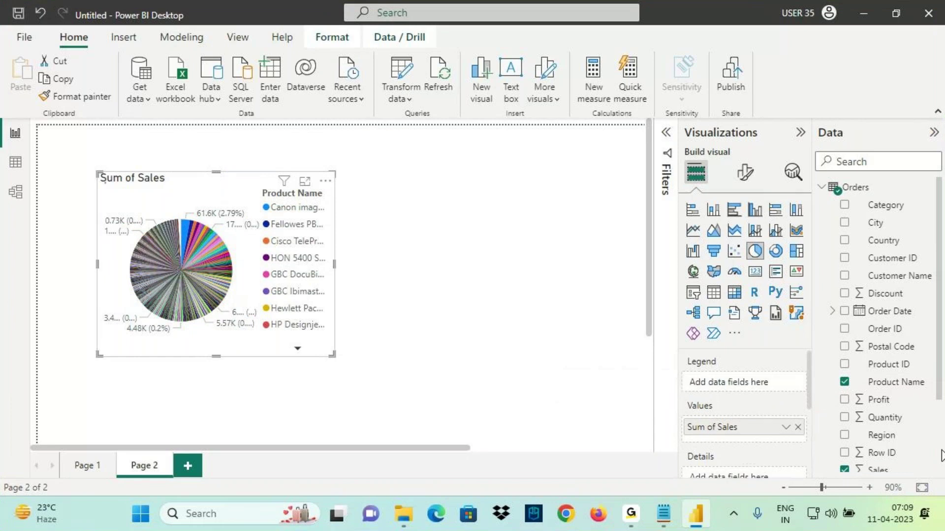
scroll(896, 442, down, 3)
drag(895, 465, 768, 384)
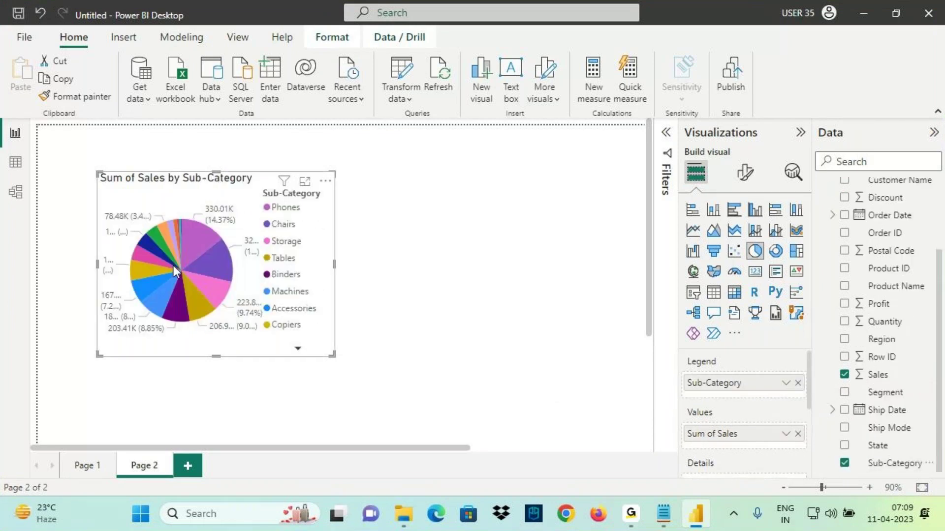
click(776, 252)
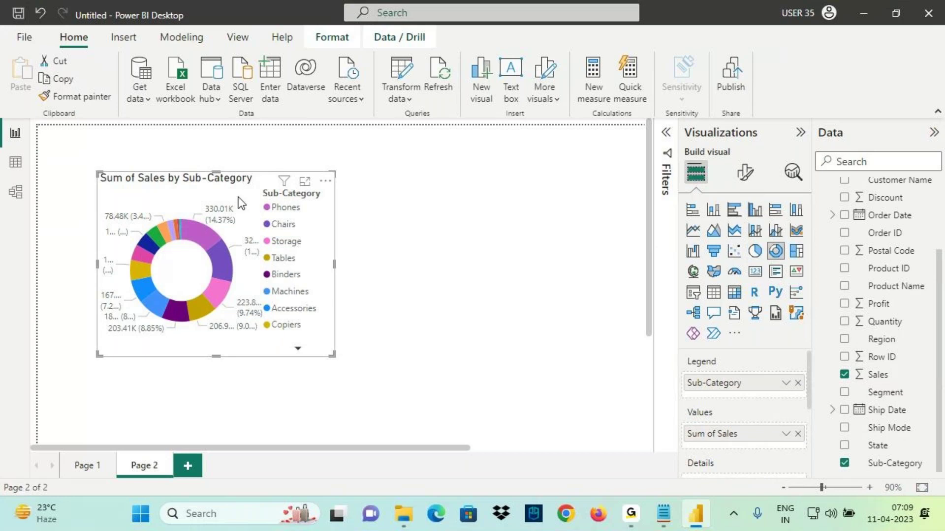
Highlight "Less Categorical Values" in the Notepad donut chart note and return to Power BI Desktop
click(663, 514)
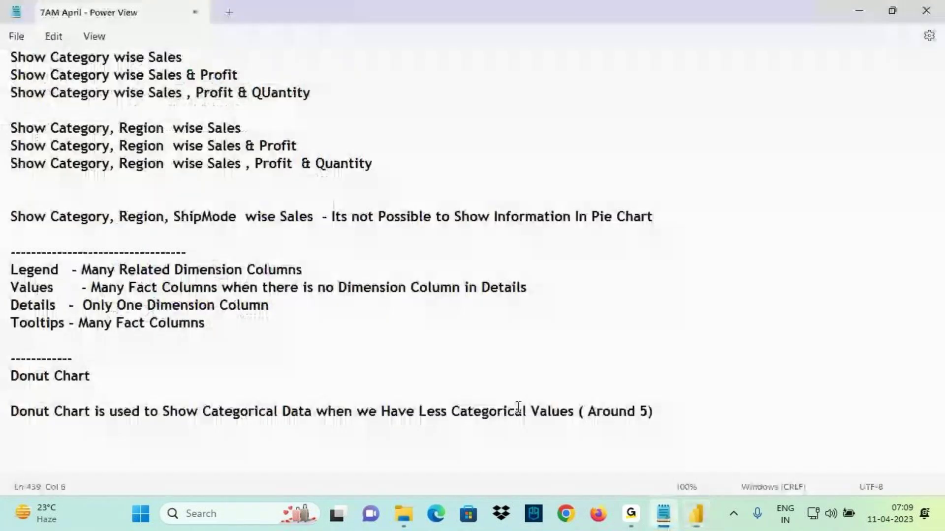
drag(416, 412, 575, 414)
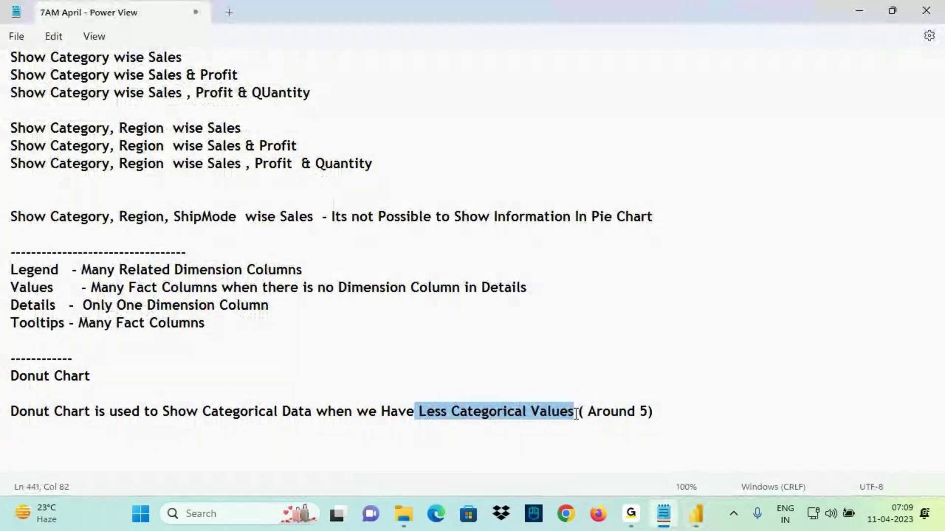
mouse_move(693, 521)
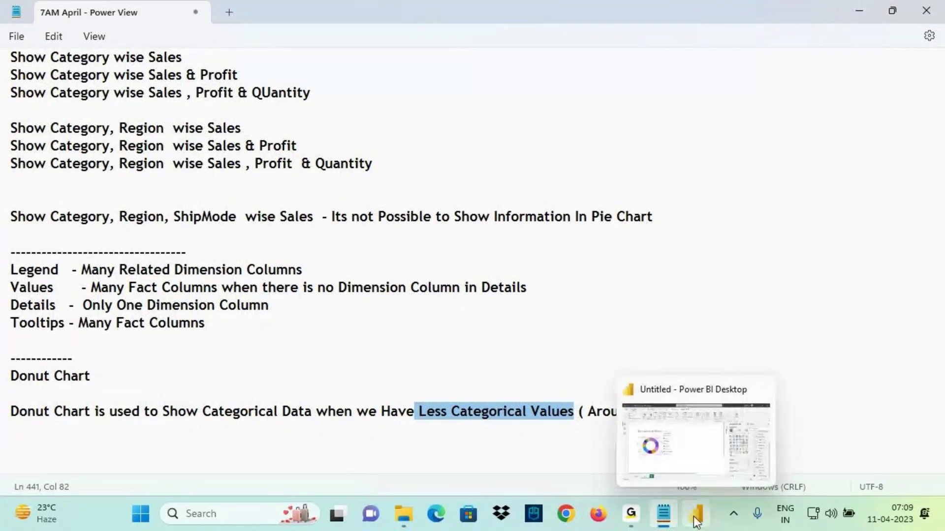
click(693, 521)
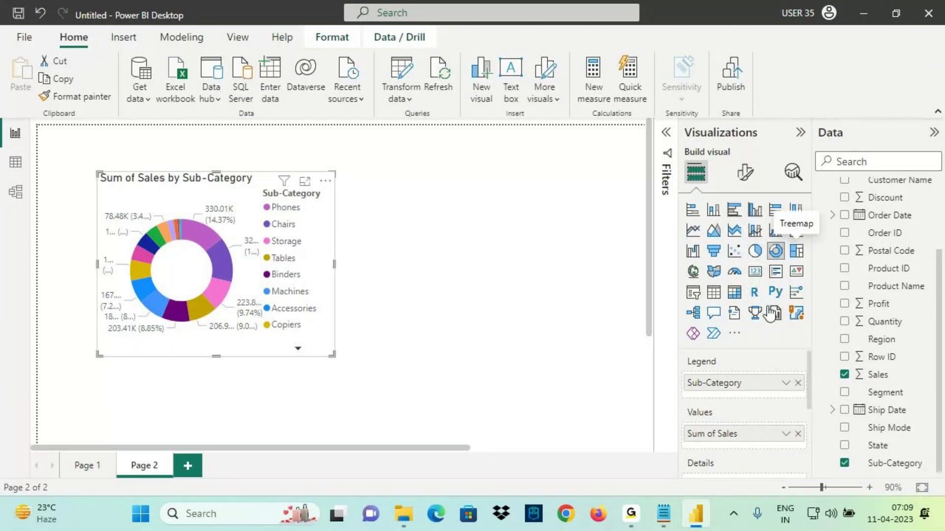
Switch to Notepad and add a dashed separator and the heading "Treemap Visual" below the donut chart note
click(664, 514)
scroll(120, 407, down, 4)
key(Return)
text(----------------)
key(Return)
text(Tee)
key(BackSpace)
key(BackSpace)
text(reemap Visual)
key(Return)
key(Return)
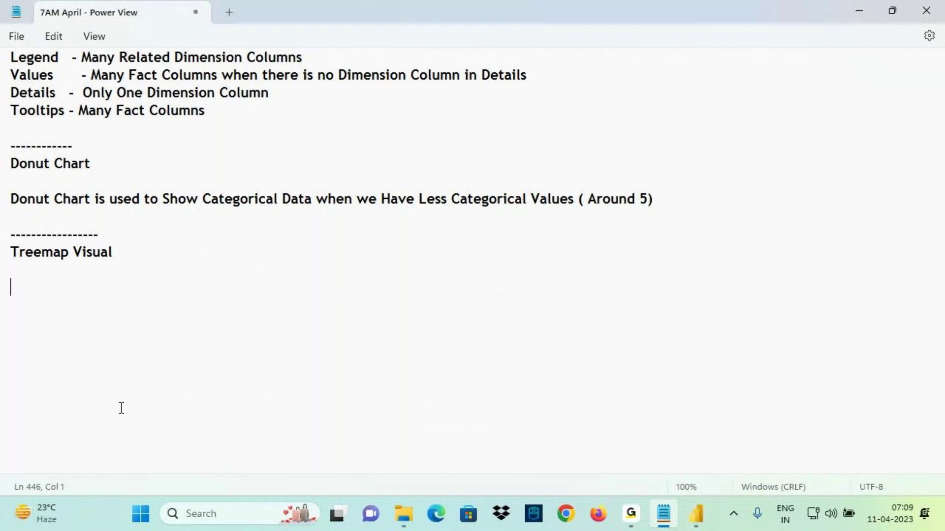
Write "Treemap Visual is used to Show Categorical Data when we Have Medium" on the line below the Treemap Visual heading
drag(118, 253, 11, 253)
key(ctrl+c)
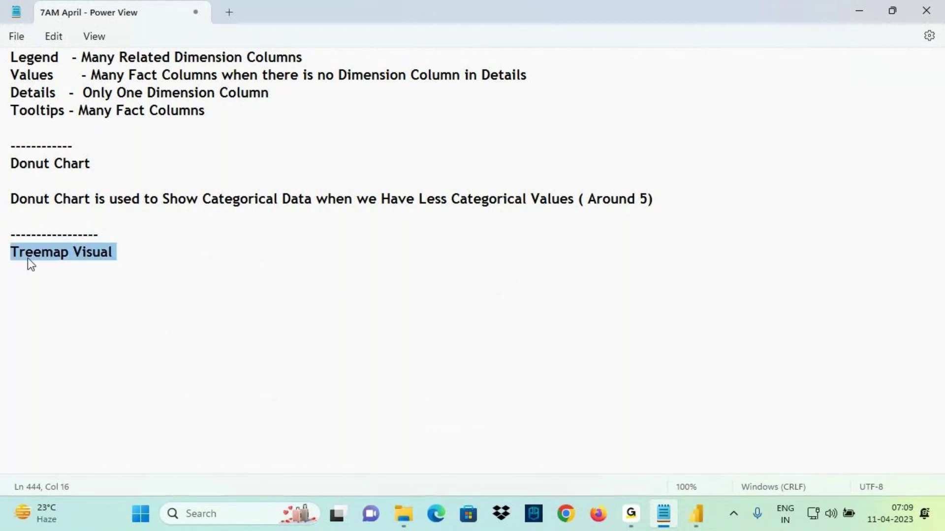
click(34, 274)
key(ctrl+v)
drag(95, 202, 377, 202)
click(174, 268)
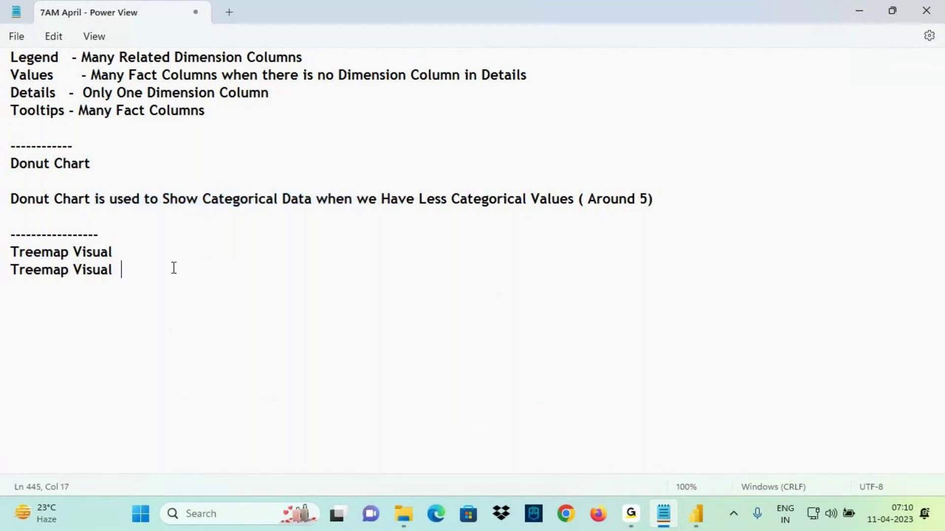
text(is used to Show Categorical Data when we)
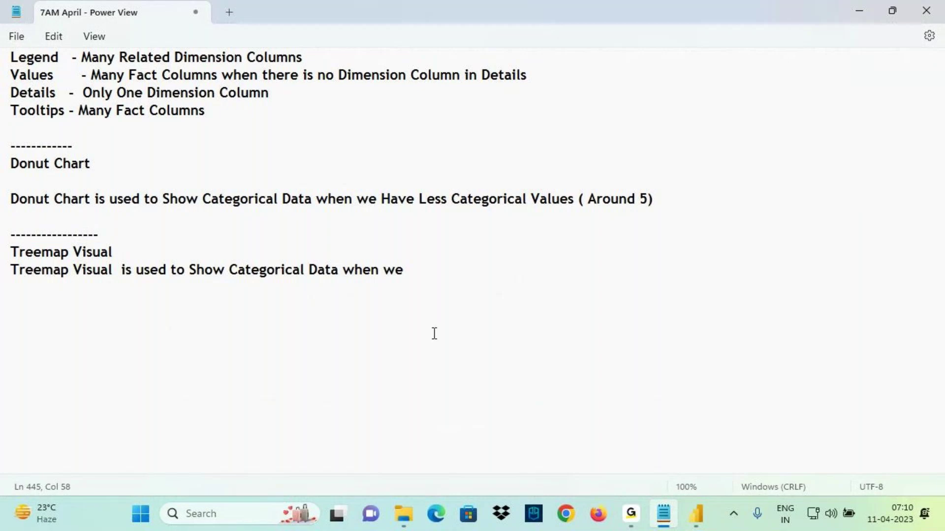
text(Have Medium)
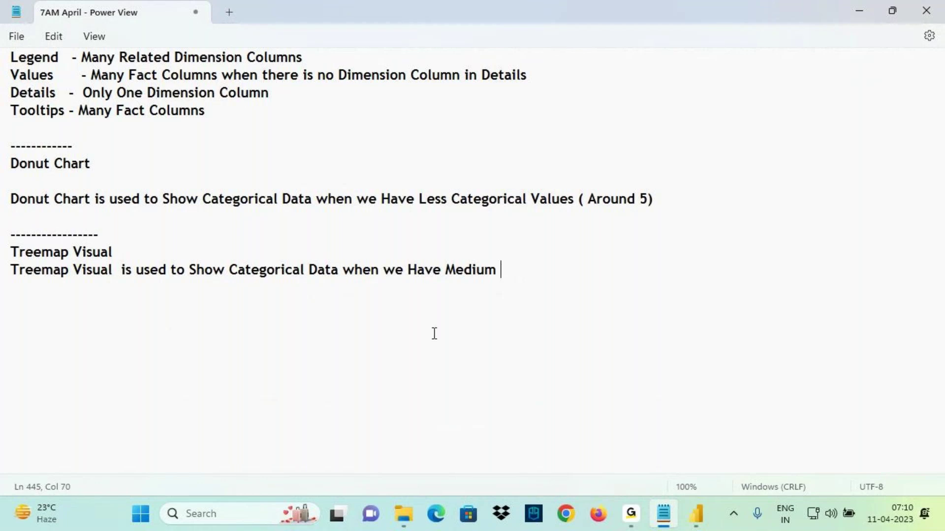
Complete the Treemap Visual sentence with "Categorical Values ( Around 10)", reusing the wording from the donut chart note
drag(451, 199, 638, 207)
key(ctrl+c)
click(538, 268)
key(ctrl+v)
text(10)
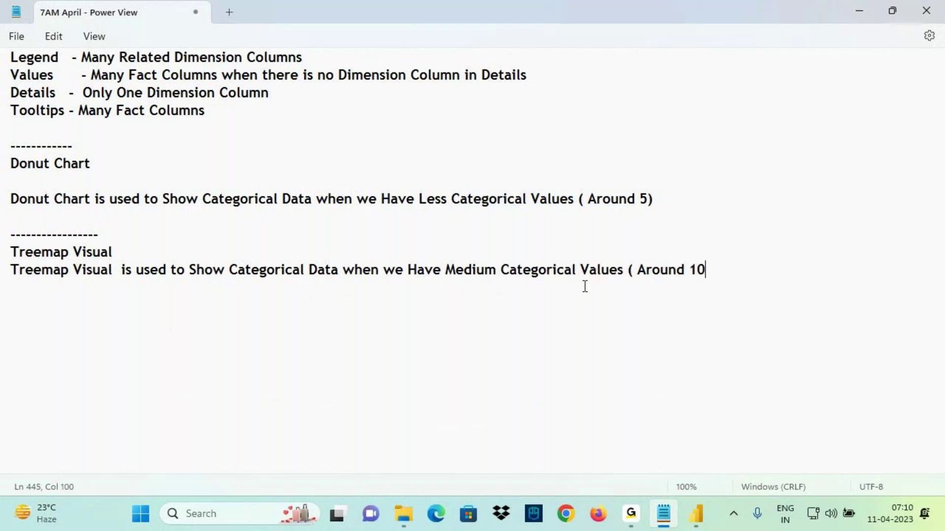
text())
Switch to Power BI Desktop and check the distinct value counts of the Segment and Sub-Category columns in the Orders data
click(696, 514)
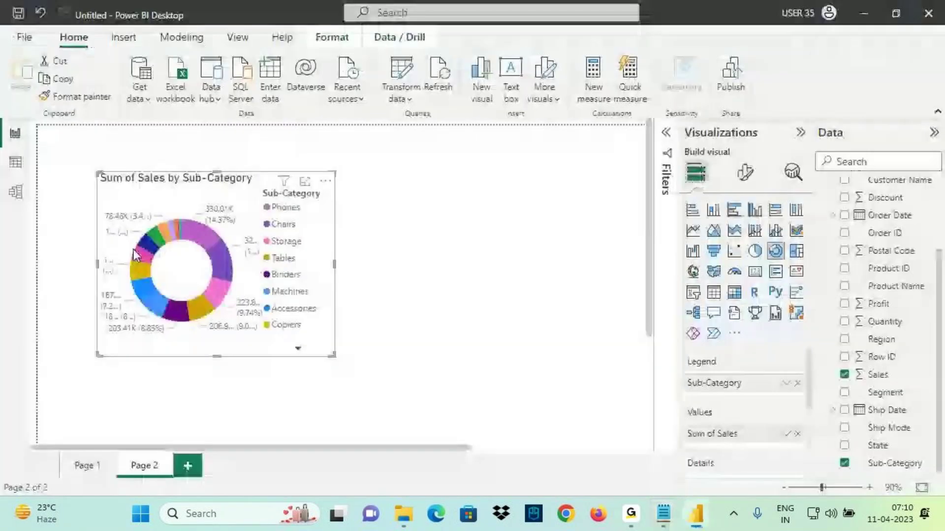
click(16, 162)
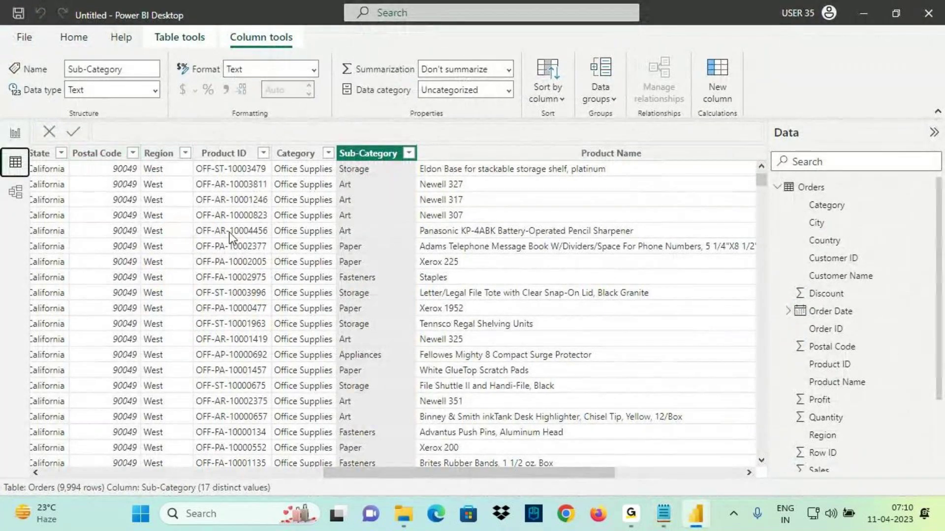
drag(363, 472, 81, 473)
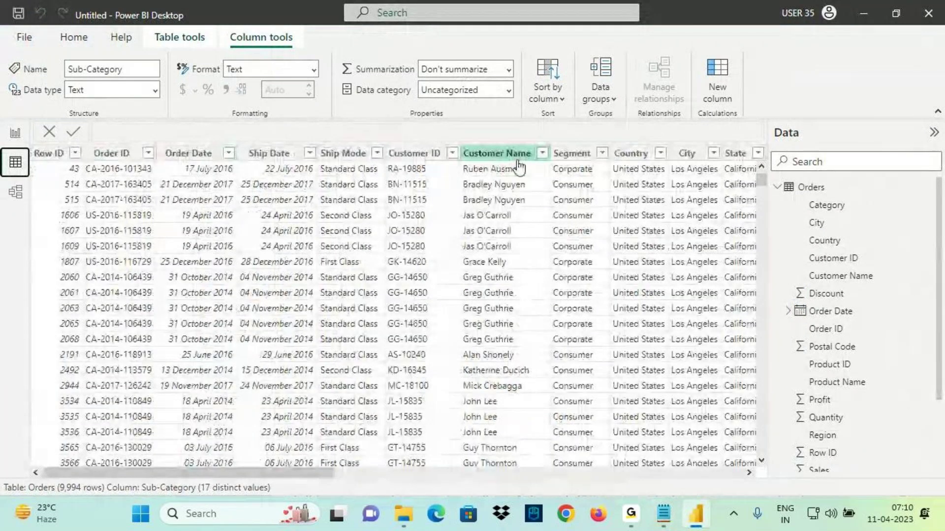
click(580, 168)
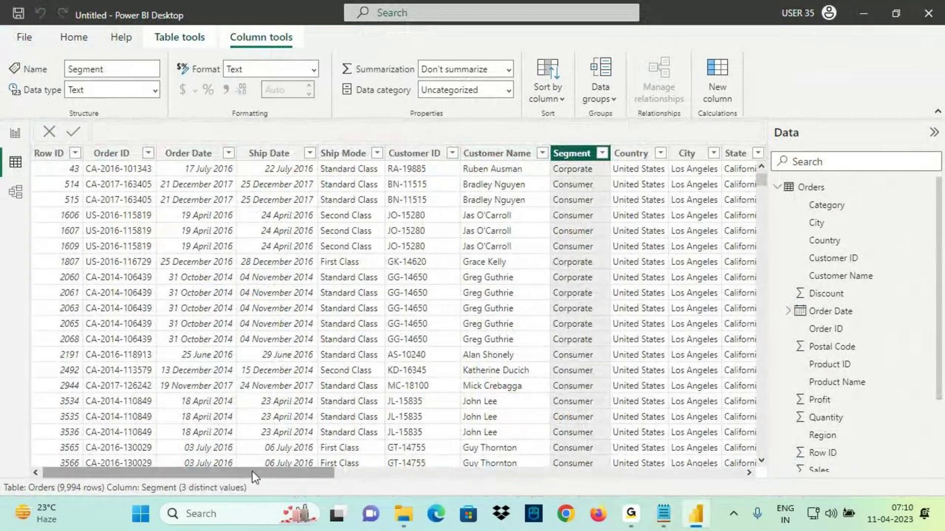
drag(252, 471, 450, 488)
click(485, 153)
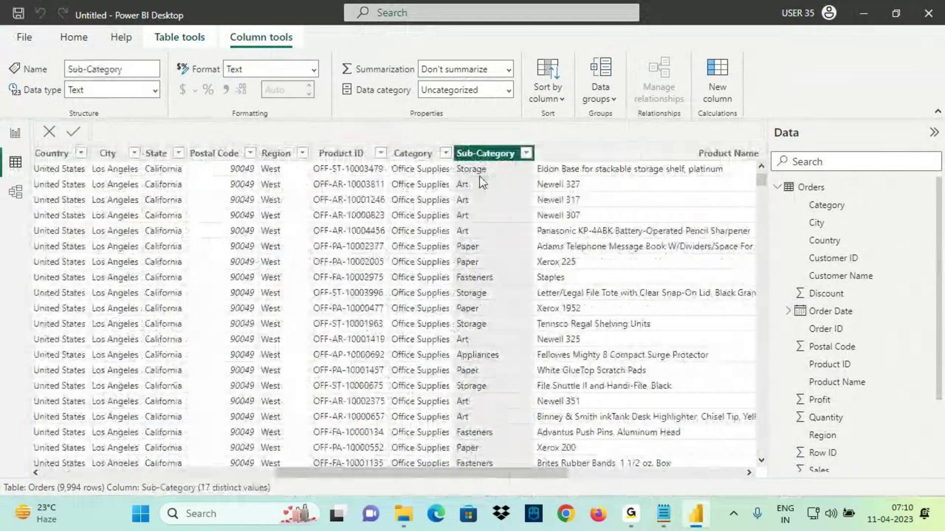
Mark the Sub-Category column and its distinct value count with the on-screen pen, and return to the report view
mouse_move(195, 476)
mouse_down()
mouse_move(211, 470)
mouse_move(180, 433)
mouse_up()
drag(206, 381, 227, 428)
drag(479, 160, 480, 228)
drag(460, 197, 496, 192)
mouse_move(487, 135)
mouse_down()
mouse_move(525, 101)
mouse_move(527, 129)
mouse_up()
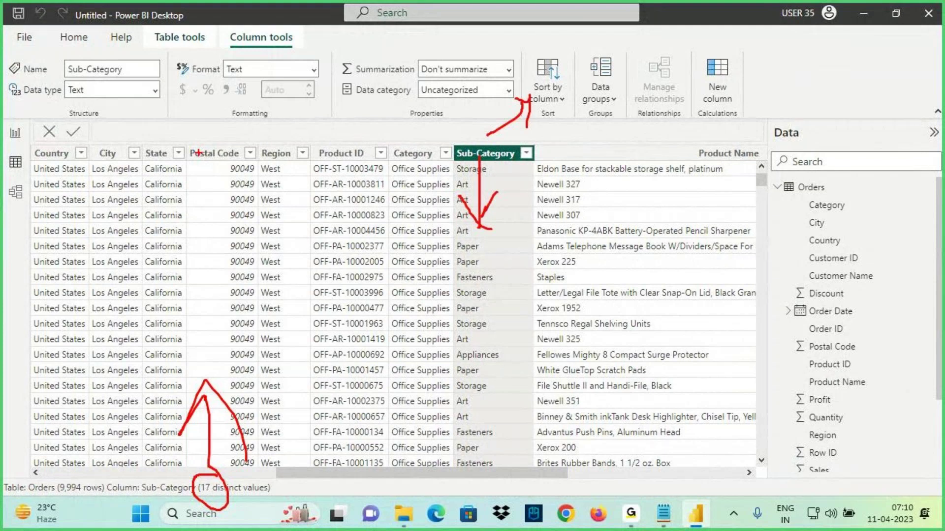
click(15, 133)
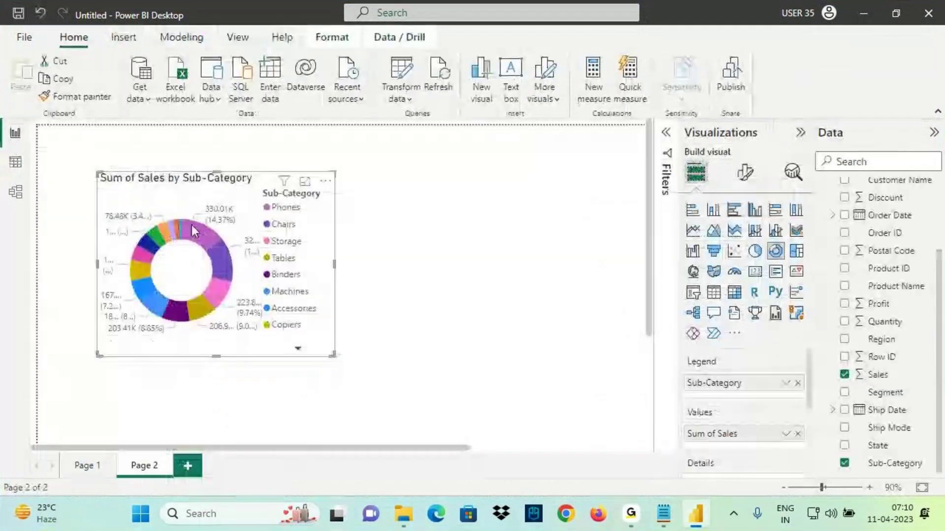
Try the pie chart type on the Sub-Category donut chart, mark its slices with the on-screen pen, and restore the donut chart
click(755, 252)
mouse_move(170, 218)
mouse_down()
mouse_move(168, 349)
mouse_move(163, 218)
mouse_up()
drag(211, 201, 253, 355)
key(Escape)
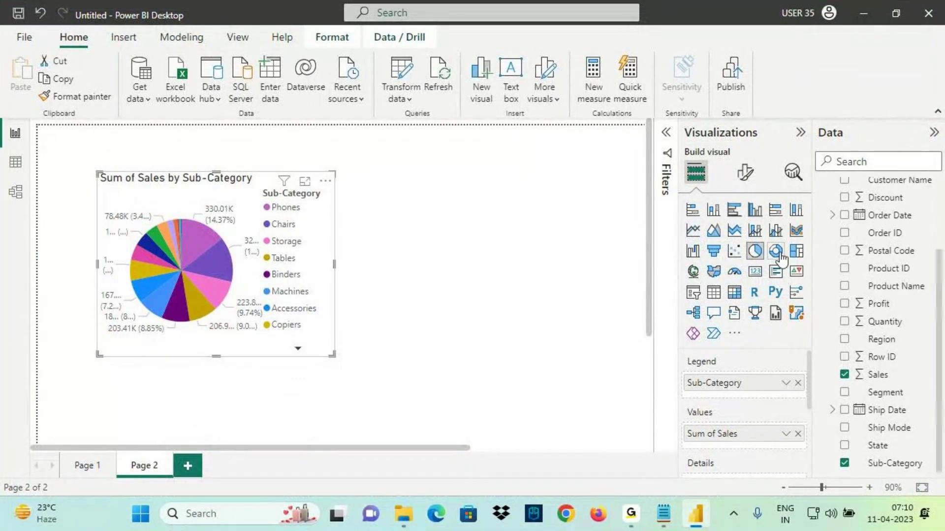
key(ctrl+z)
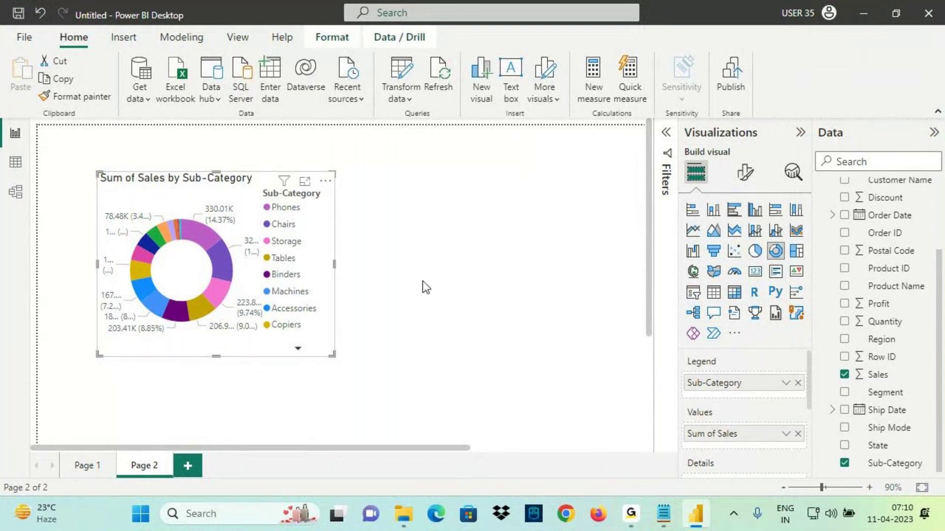
Convert the Sub-Category donut chart to a treemap with data labels turned on, and enlarge the visual
click(796, 251)
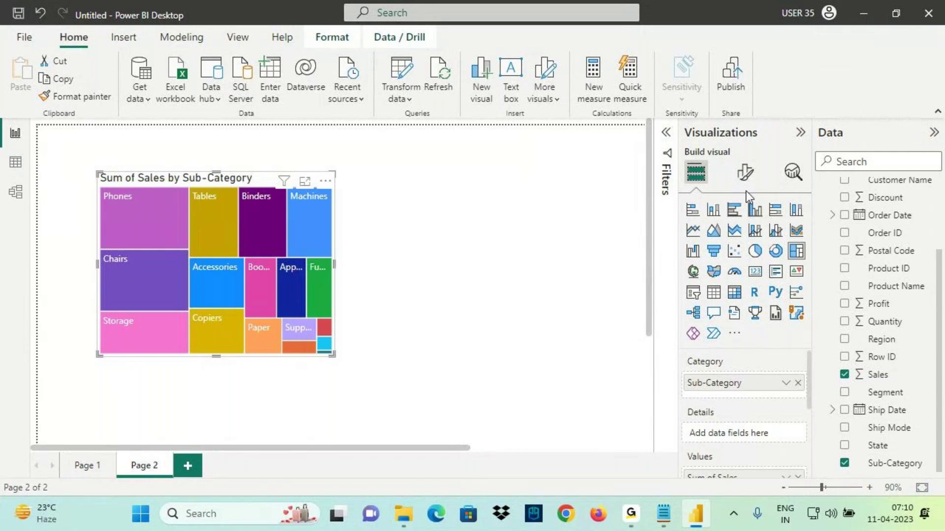
click(745, 173)
click(793, 336)
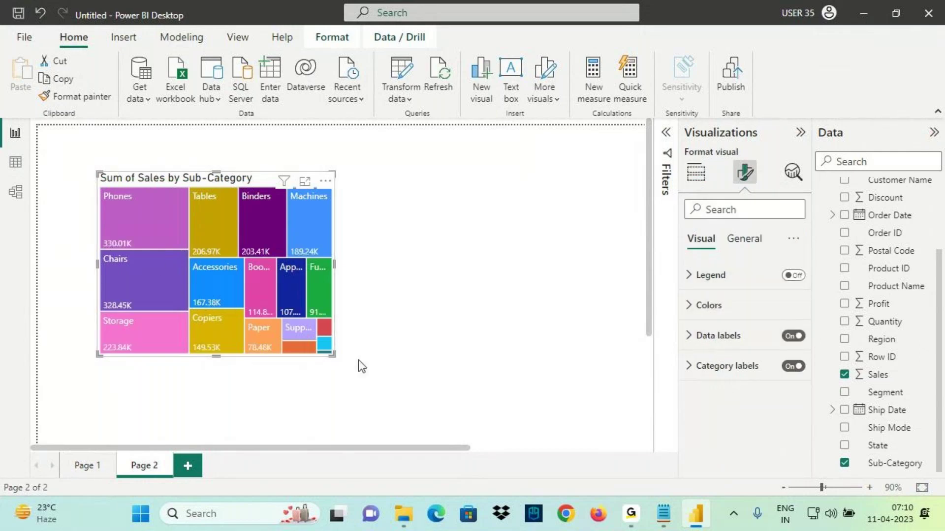
drag(333, 354, 421, 391)
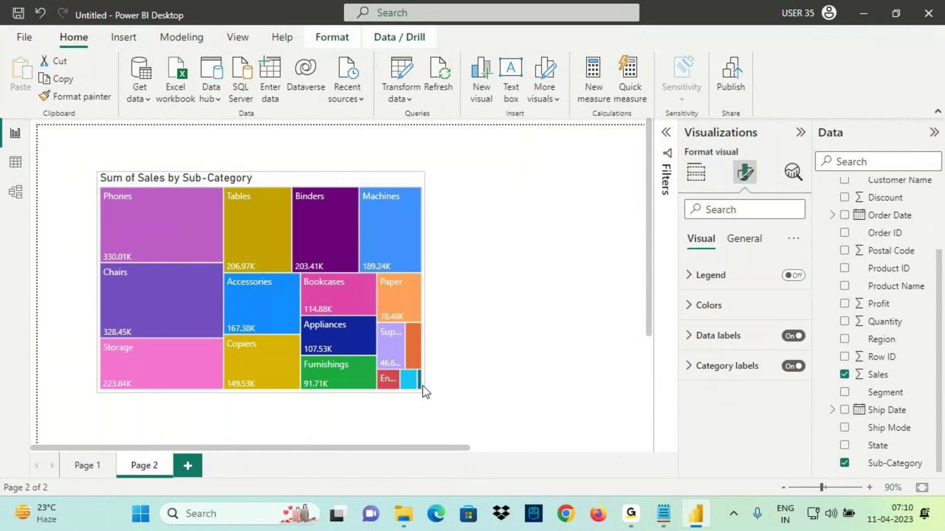
click(271, 178)
Compare the enlarged visual as a pie chart and a donut chart, and change it back to a treemap
click(696, 173)
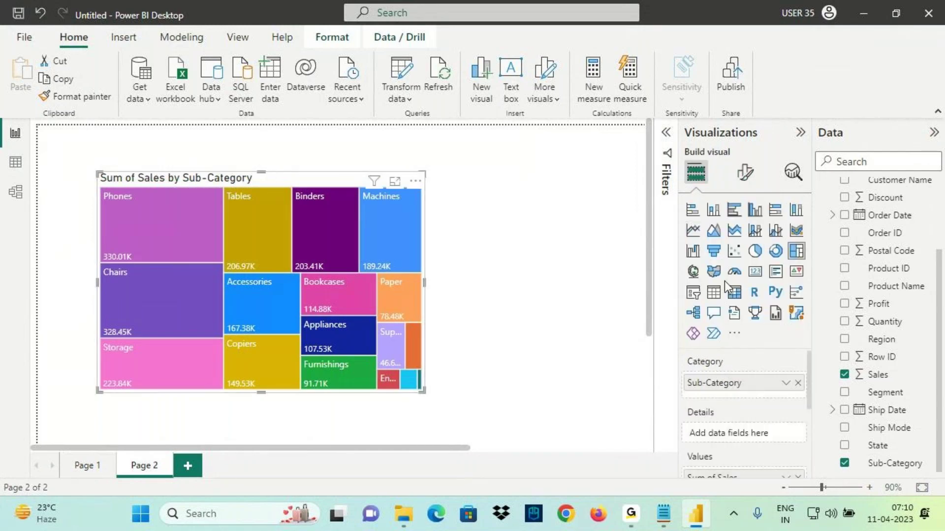
click(754, 251)
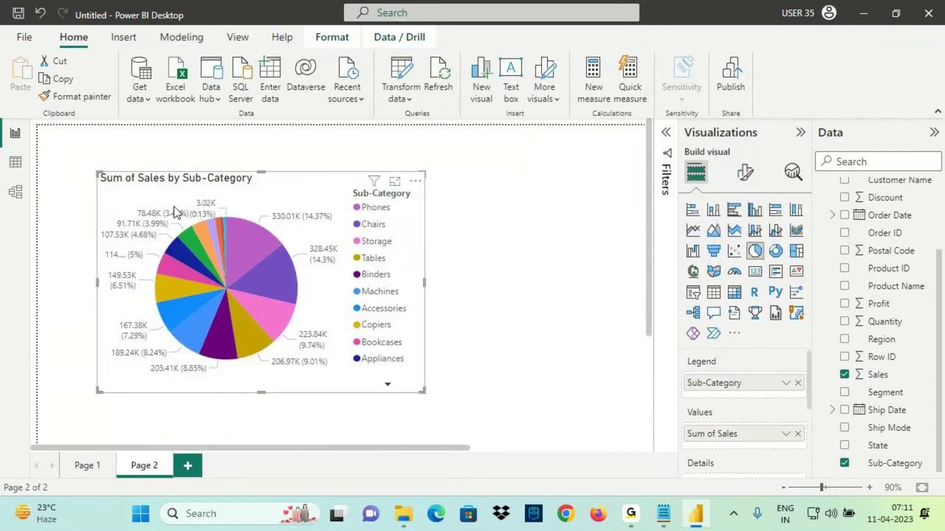
click(775, 251)
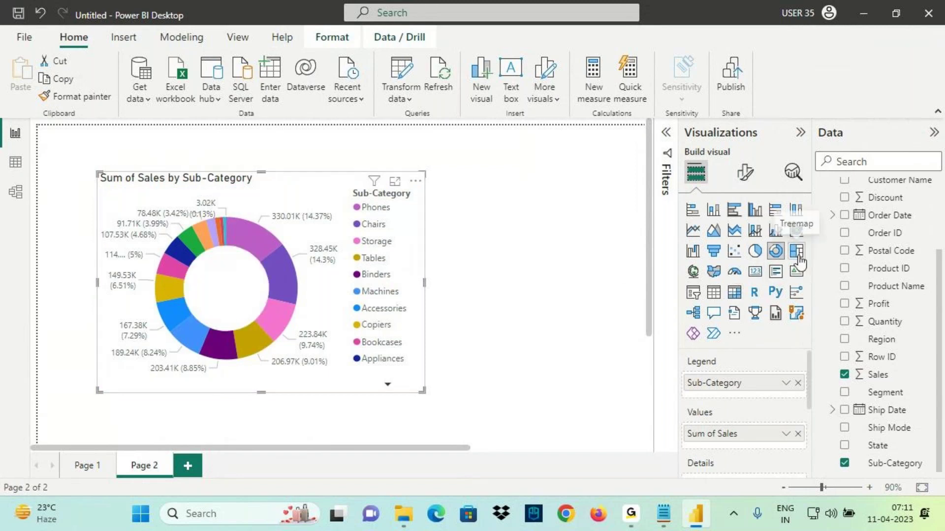
click(797, 256)
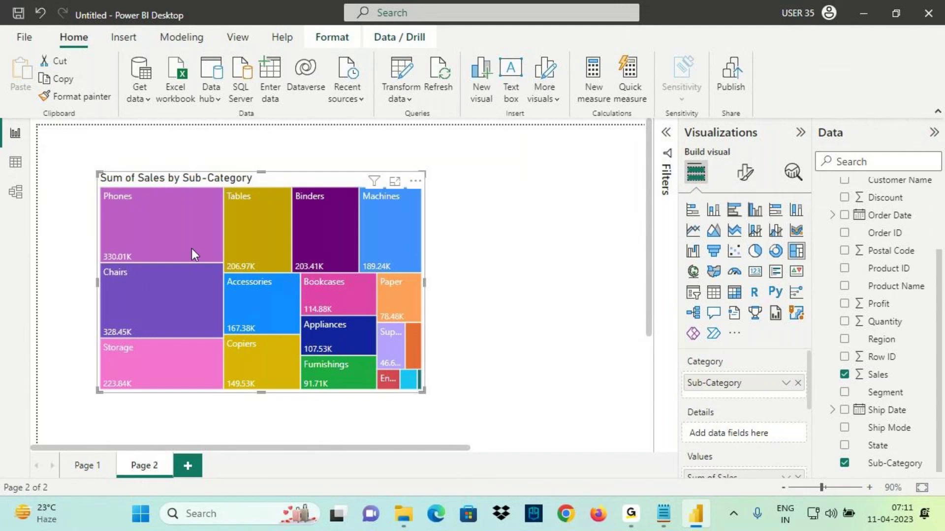
Underline Sales and Sub-Category in the treemap title and mark the Phones and Chairs tiles with the on-screen pen
drag(210, 166, 210, 121)
mouse_move(192, 148)
mouse_down()
mouse_move(211, 121)
mouse_move(239, 165)
mouse_move(232, 185)
mouse_move(252, 187)
mouse_up()
drag(144, 185, 163, 186)
drag(101, 206, 145, 204)
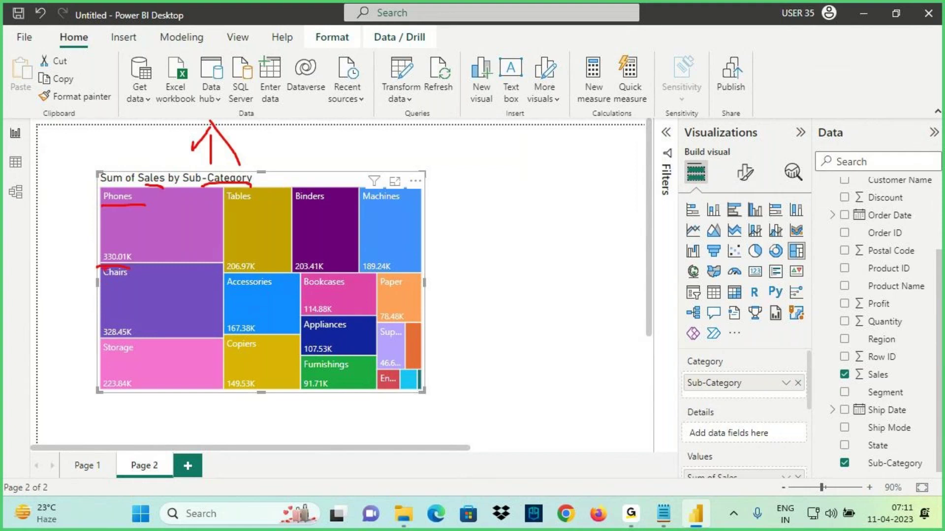
key(Escape)
Remove the treemap visual from Page 2
click(416, 181)
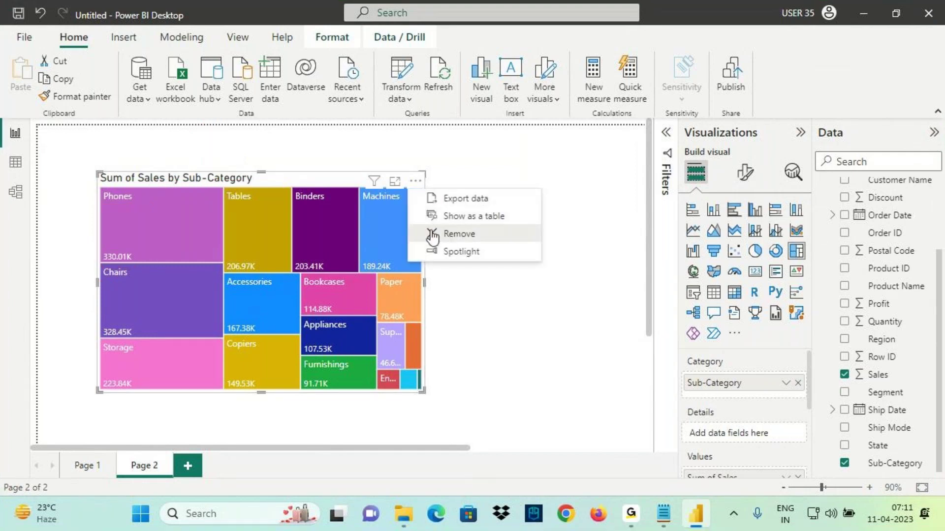
click(455, 234)
Switch to Notepad and highlight the Treemap Visual note and its heading
click(664, 513)
drag(34, 252, 655, 285)
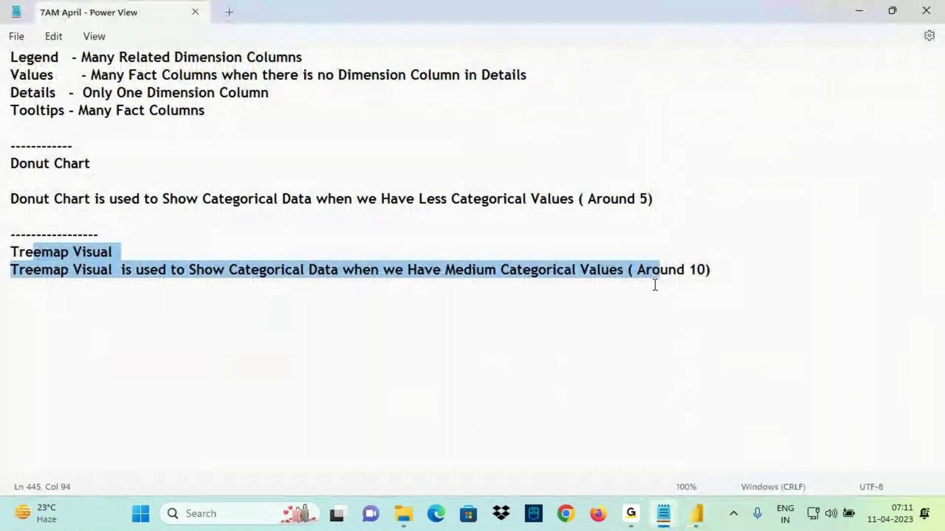
click(53, 249)
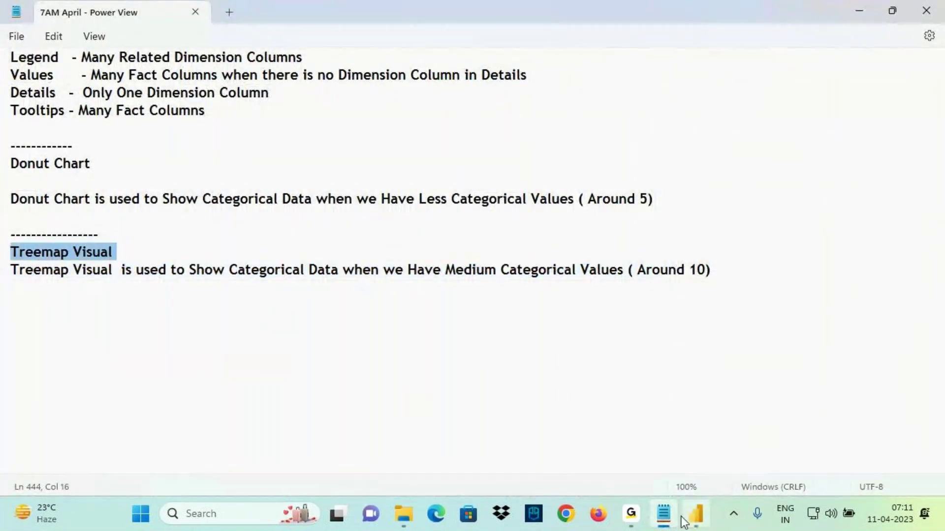
Return to Power BI Desktop, insert a blank treemap on Page 2 and enlarge it across most of the visible canvas
click(695, 515)
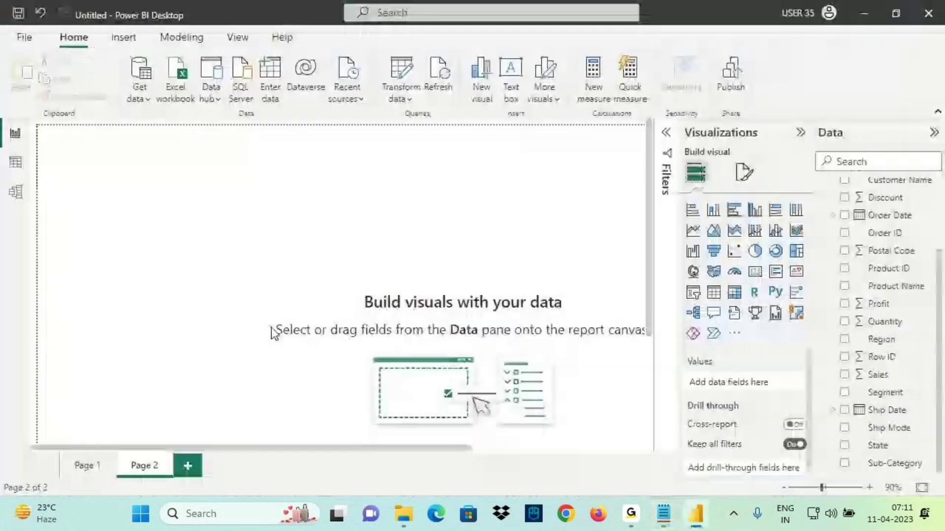
click(796, 252)
drag(146, 241, 436, 320)
drag(339, 211, 77, 146)
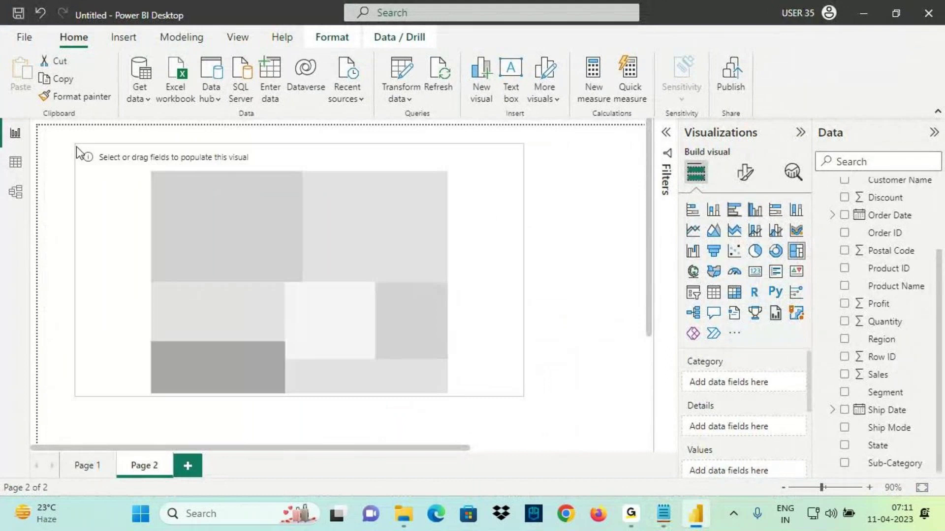
drag(277, 234, 273, 243)
Point out the blank treemap's Category, Details, Values and Tooltips field wells with on-screen pen marks
key(ctrl+2)
drag(680, 371, 733, 364)
drag(685, 415, 733, 405)
key(Escape)
scroll(733, 404, down, 2)
key(ctrl+2)
drag(680, 422, 743, 420)
drag(675, 470, 722, 468)
key(Escape)
scroll(738, 404, down, 2)
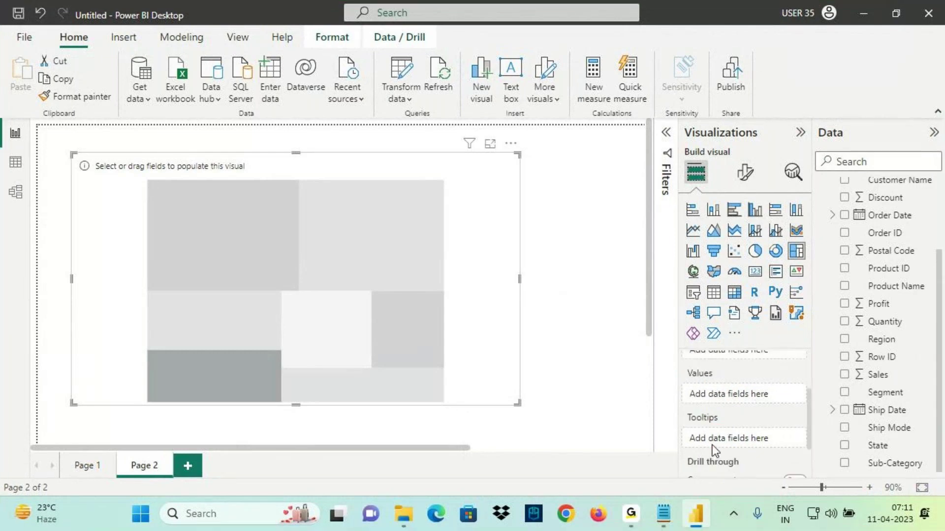
key(ctrl+2)
mouse_move(653, 378)
mouse_down()
mouse_move(642, 394)
mouse_move(662, 401)
mouse_move(655, 438)
mouse_up()
key(Escape)
Widen the Visualizations pane and annotate the treemap's Category well with "/ Legend" using the on-screen pen
drag(678, 297, 574, 312)
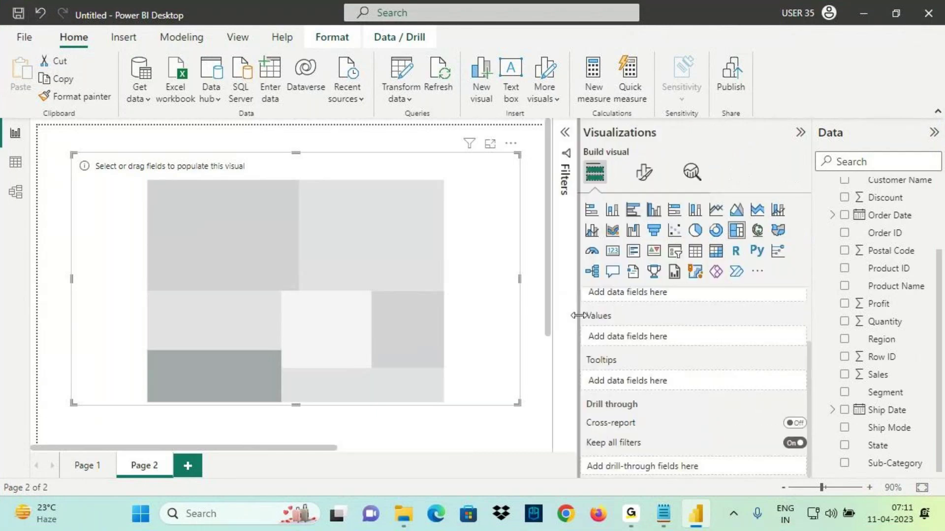
scroll(633, 347, up, 2)
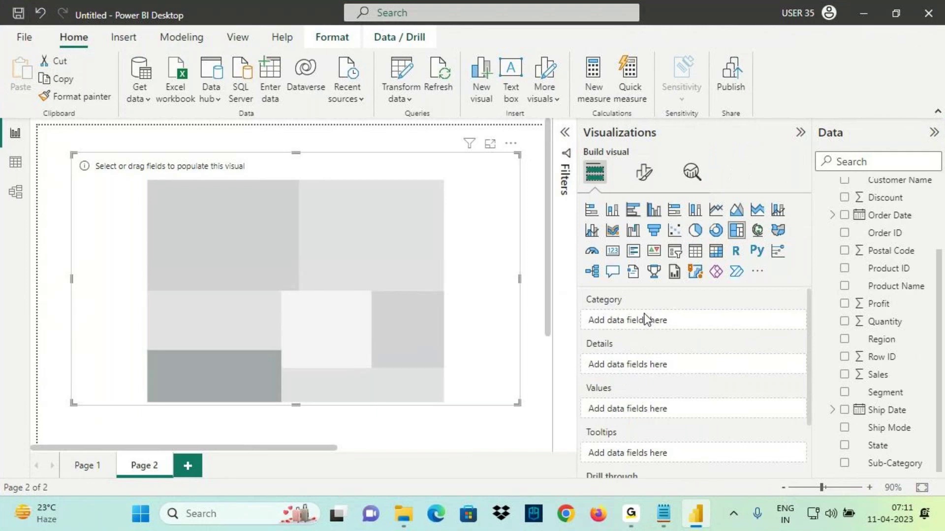
key(ctrl+2)
mouse_move(582, 307)
mouse_down()
mouse_move(640, 308)
mouse_move(601, 307)
mouse_up()
drag(674, 278, 645, 327)
mouse_move(693, 284)
mouse_down()
mouse_move(692, 295)
mouse_move(740, 299)
mouse_move(747, 309)
mouse_move(789, 291)
mouse_move(812, 266)
mouse_move(805, 302)
mouse_up()
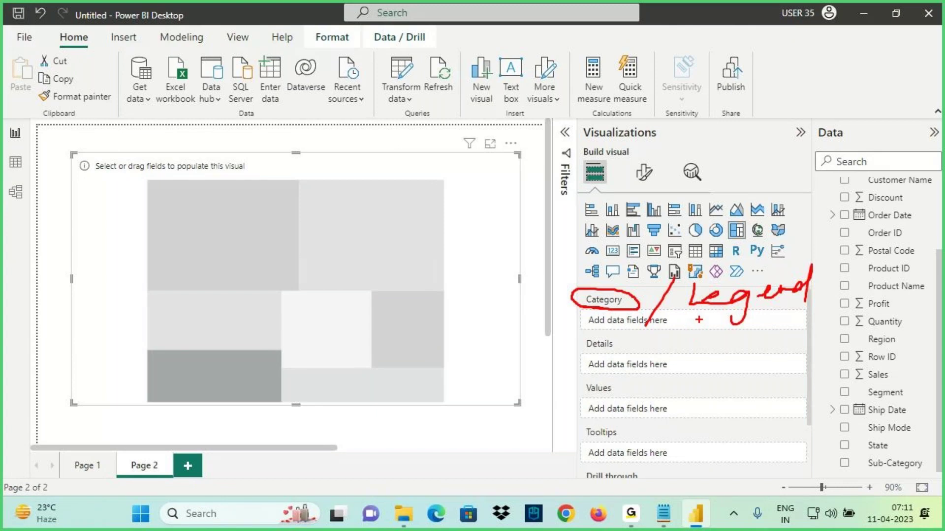
drag(718, 315, 862, 295)
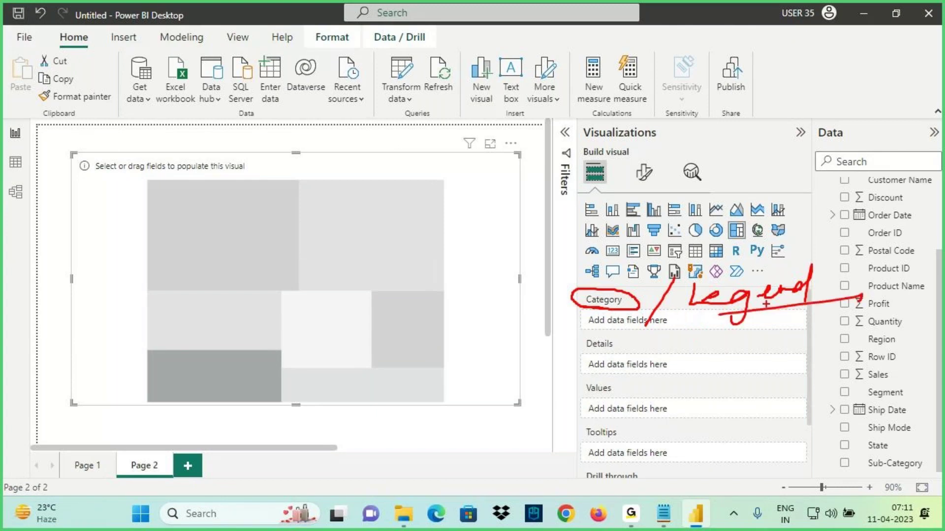
drag(611, 251, 610, 286)
drag(632, 263, 602, 276)
Handwrite the pie chart wells Legend, Value, Details and Tooltip over the blank treemap and underline Category
mouse_move(211, 176)
mouse_down()
mouse_move(220, 199)
mouse_move(319, 176)
mouse_move(327, 206)
mouse_up()
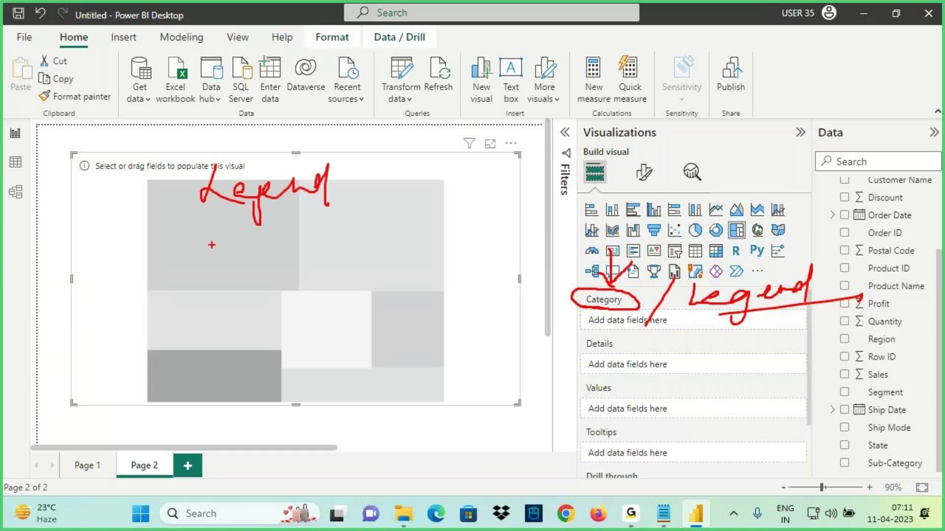
mouse_move(221, 248)
mouse_down()
mouse_move(262, 237)
mouse_move(308, 252)
mouse_move(347, 242)
mouse_up()
mouse_move(233, 297)
mouse_down()
mouse_move(231, 322)
mouse_move(277, 296)
mouse_move(308, 292)
mouse_up()
mouse_move(229, 353)
mouse_down()
mouse_move(260, 339)
mouse_move(266, 365)
mouse_move(345, 329)
mouse_up()
drag(588, 306, 639, 308)
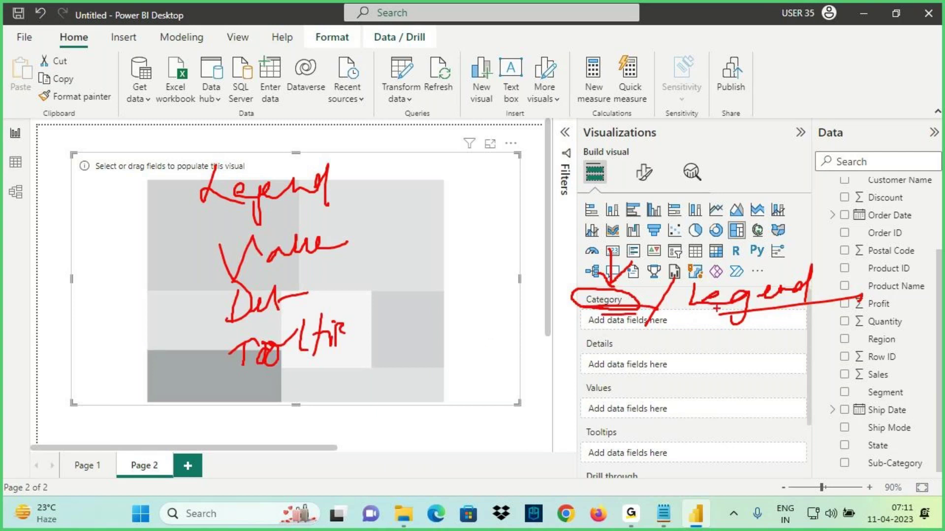
Link Legend to Category, underline Details, Values and Tooltips, circle all four wells, and erase the pen marks
click(819, 298)
mouse_move(603, 255)
mouse_down()
mouse_move(784, 255)
mouse_move(602, 285)
mouse_up()
mouse_move(637, 253)
mouse_down()
mouse_move(603, 284)
mouse_move(570, 293)
mouse_move(640, 300)
mouse_up()
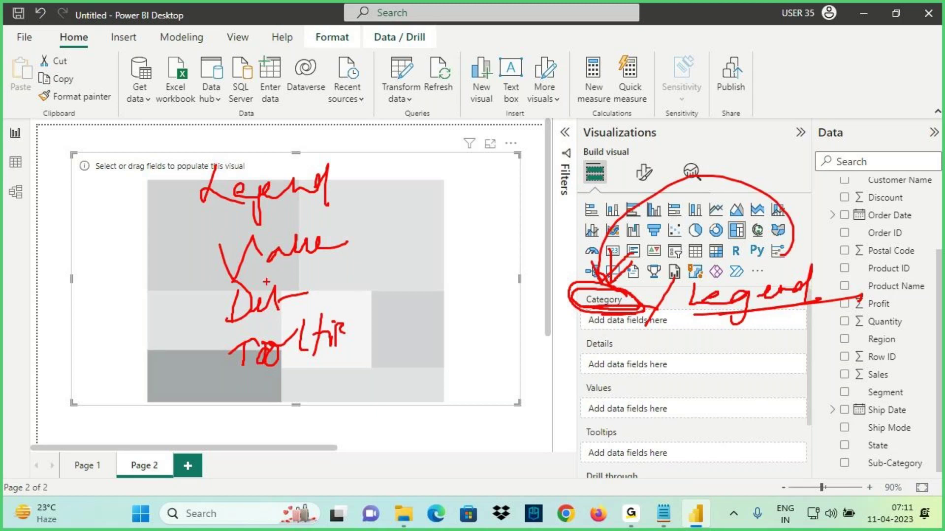
drag(285, 231, 340, 251)
drag(582, 354, 613, 351)
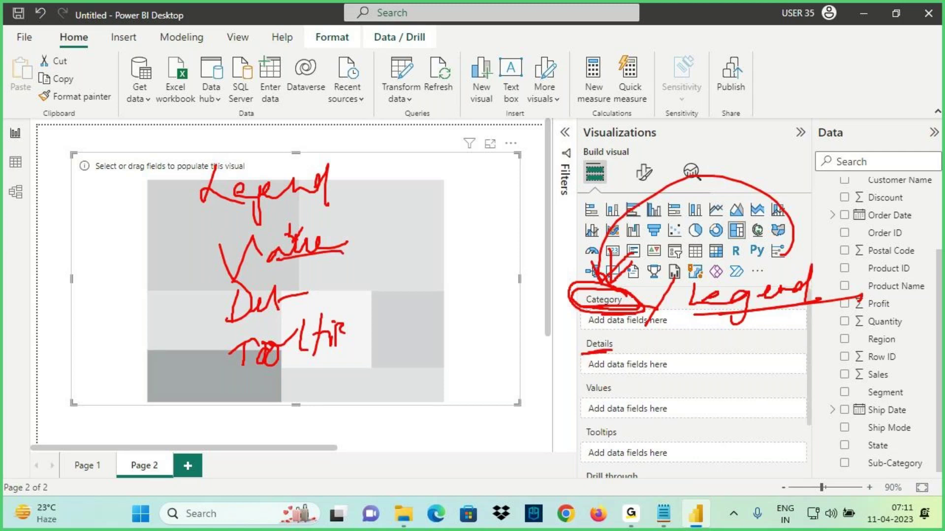
drag(589, 396, 616, 398)
drag(583, 438, 635, 432)
mouse_move(653, 321)
mouse_down()
mouse_move(639, 293)
mouse_move(539, 353)
mouse_move(631, 443)
mouse_move(626, 271)
mouse_up()
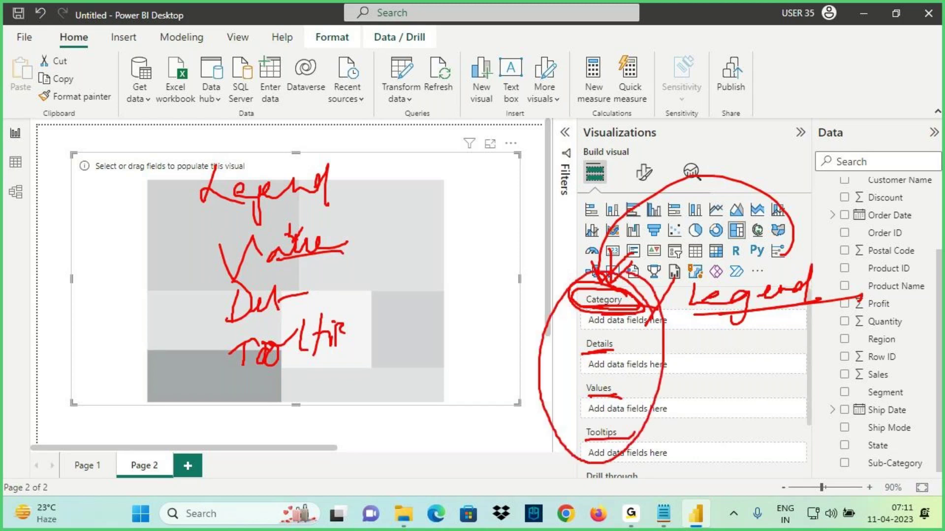
key(e)
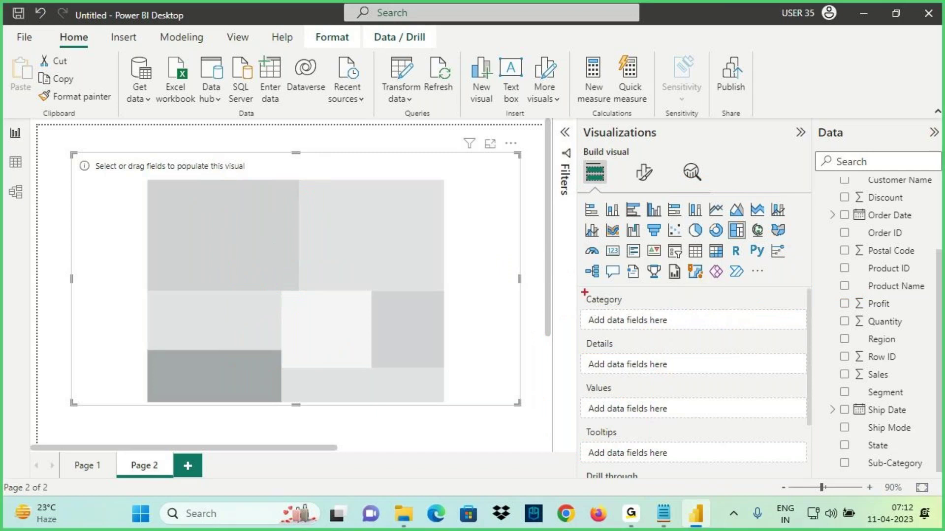
Annotate the Category well as "D" with "Many" and the Details well as "D" with "1" using the on-screen pen
mouse_move(579, 291)
mouse_down()
mouse_move(635, 317)
mouse_move(677, 284)
mouse_move(705, 293)
mouse_move(699, 288)
mouse_up()
mouse_move(731, 257)
mouse_down()
mouse_move(777, 249)
mouse_move(796, 217)
mouse_move(820, 233)
mouse_move(851, 224)
mouse_up()
mouse_move(580, 354)
mouse_down()
mouse_move(662, 334)
mouse_move(700, 354)
mouse_up()
mouse_move(694, 322)
mouse_down()
mouse_move(717, 329)
mouse_move(685, 348)
mouse_up()
mouse_move(738, 330)
mouse_down()
mouse_move(776, 313)
mouse_move(813, 316)
mouse_up()
drag(810, 279, 817, 278)
Annotate the Values well as "fact" and the Tooltips well as "f", each with an arrow to "M"
drag(620, 386, 654, 379)
drag(699, 362, 679, 403)
mouse_move(663, 389)
mouse_down()
mouse_move(723, 367)
mouse_move(715, 385)
mouse_up()
mouse_move(726, 379)
mouse_down()
mouse_move(733, 355)
mouse_move(746, 353)
mouse_up()
mouse_move(746, 358)
mouse_down()
mouse_move(798, 351)
mouse_move(796, 369)
mouse_up()
mouse_move(817, 356)
mouse_down()
mouse_move(823, 340)
mouse_move(852, 335)
mouse_up()
drag(603, 324, 603, 355)
drag(590, 342, 602, 363)
mouse_move(577, 437)
mouse_down()
mouse_move(604, 415)
mouse_move(613, 444)
mouse_move(660, 437)
mouse_up()
mouse_move(688, 435)
mouse_down()
mouse_move(679, 464)
mouse_move(721, 445)
mouse_up()
drag(716, 445, 768, 425)
drag(753, 444, 780, 408)
drag(780, 408, 795, 429)
Circle the four annotated field wells together and draw an arrow pointing at Category
mouse_move(679, 291)
mouse_down()
mouse_move(721, 345)
mouse_move(590, 413)
mouse_move(629, 284)
mouse_up()
drag(621, 252, 637, 294)
drag(637, 294, 655, 295)
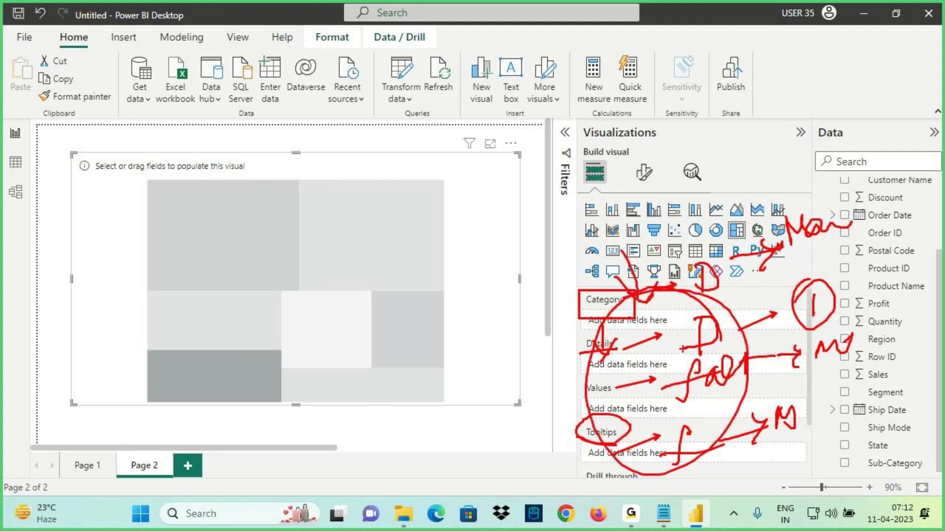
Underline the Sub-Category and Sales fields in the data list with the on-screen pen and erase the marks
drag(870, 473, 940, 470)
drag(861, 381, 918, 381)
drag(914, 391, 913, 398)
drag(909, 394, 918, 395)
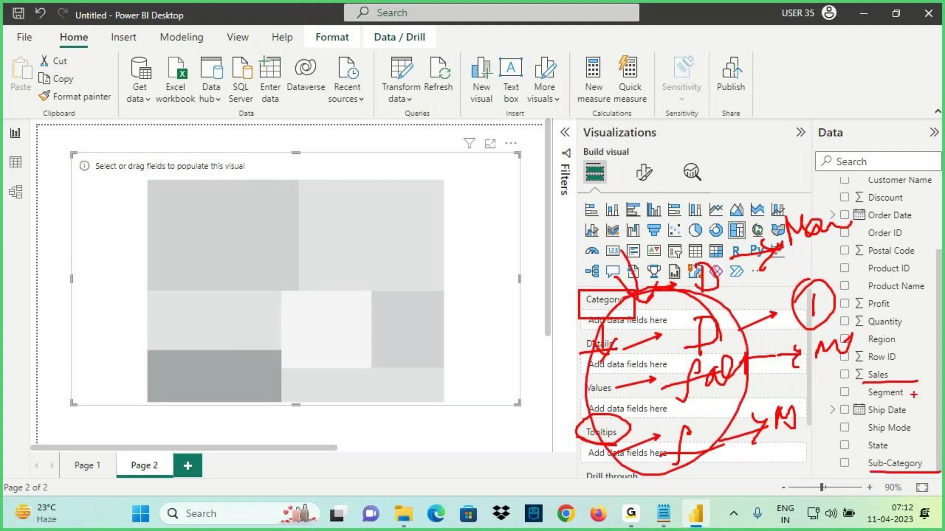
key(e)
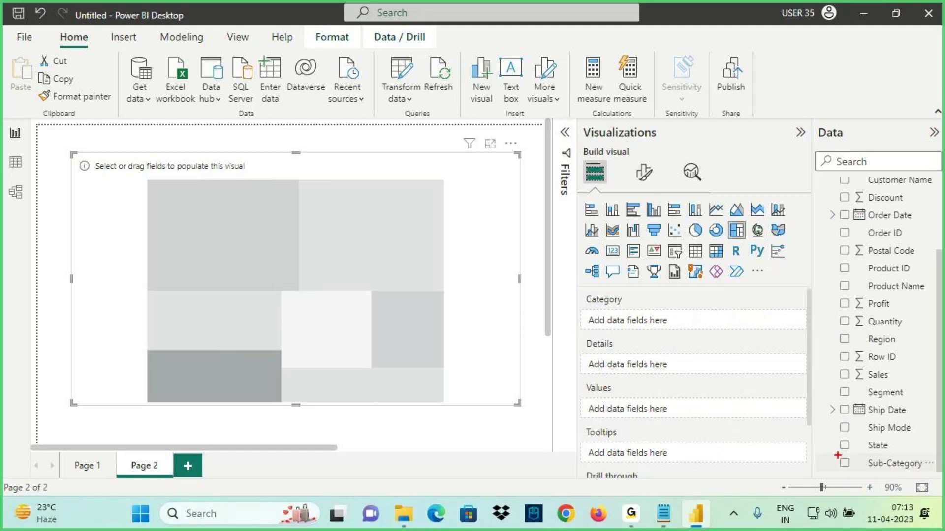
Box the Sub-Category field, draw arrows from it to the Category well and from Sales to Values, and clear the drawing
drag(830, 445, 930, 480)
mouse_move(908, 448)
mouse_down()
mouse_move(753, 254)
mouse_move(643, 311)
mouse_up()
drag(648, 285, 680, 312)
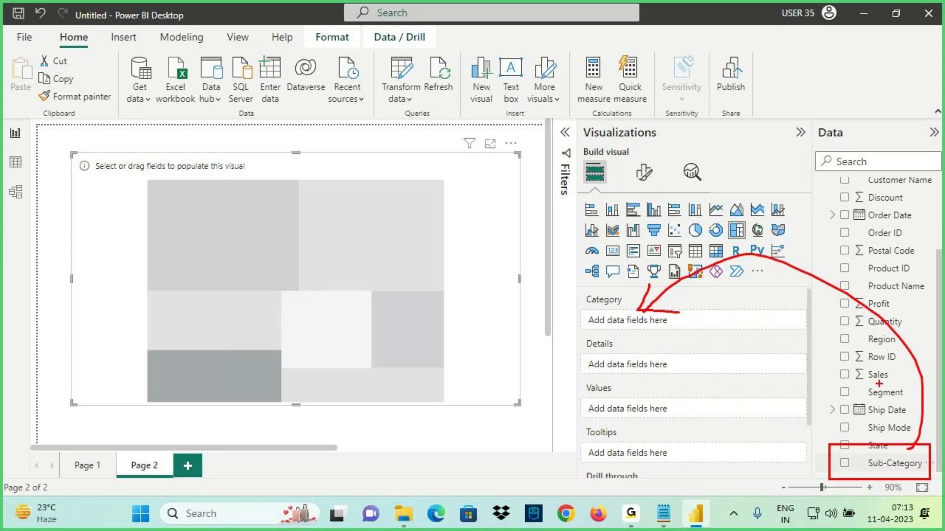
mouse_move(857, 383)
mouse_down()
mouse_move(888, 381)
mouse_move(658, 402)
mouse_up()
key(Escape)
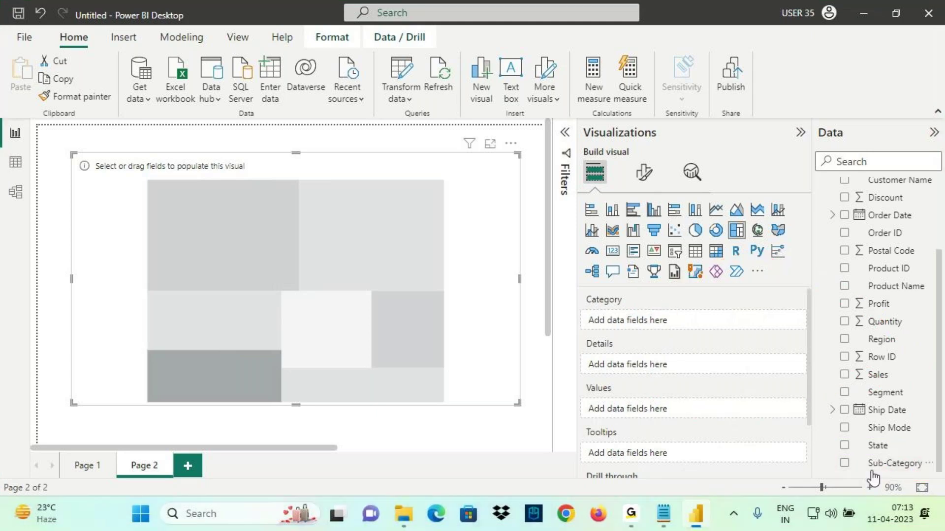
Add Sub-Category to the treemap's Category well and Sales to its Values well
drag(884, 465, 671, 326)
drag(846, 387, 660, 419)
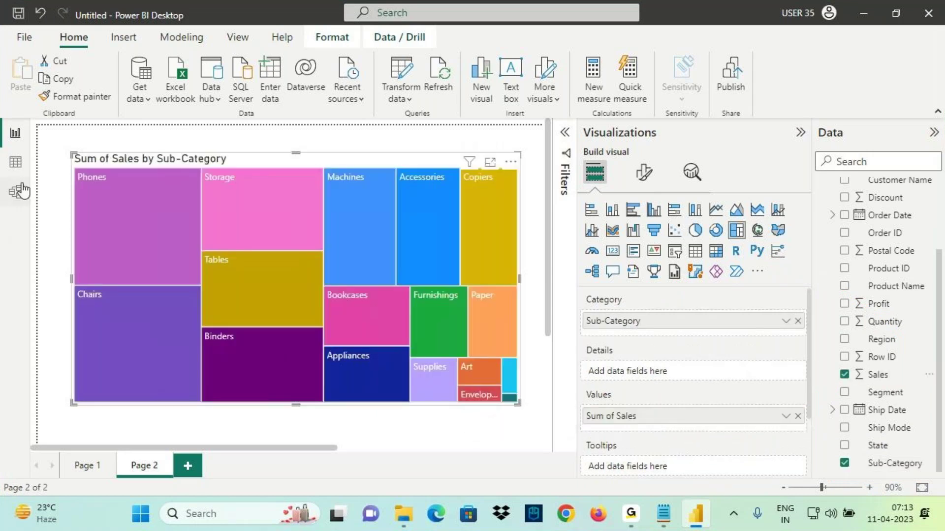
Underline Phones and Chairs, write "Sales" in the Phones tile, circle the visual formatting option, and clear the pen marks
key(ctrl+2)
drag(76, 184, 124, 187)
drag(73, 306, 142, 303)
mouse_move(97, 235)
mouse_down()
mouse_move(89, 262)
mouse_move(135, 235)
mouse_move(160, 236)
mouse_up()
drag(108, 263, 168, 261)
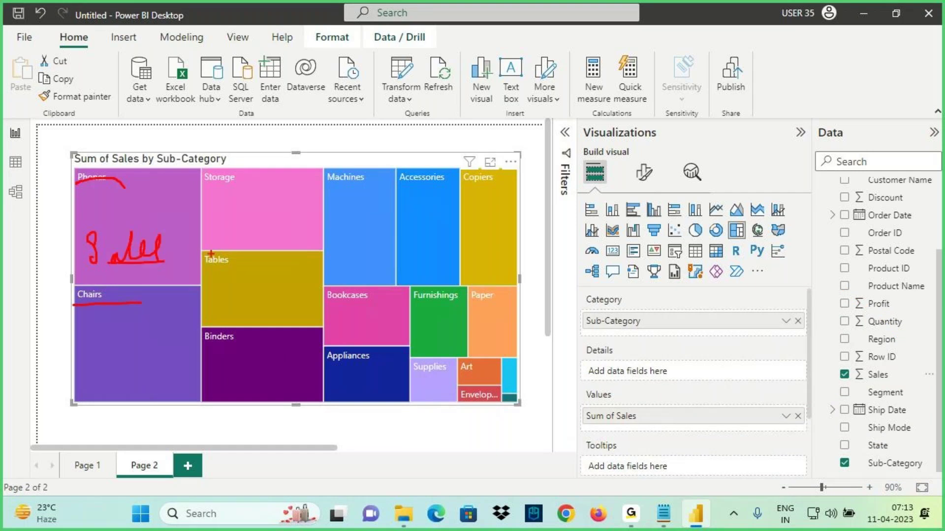
drag(635, 184, 657, 169)
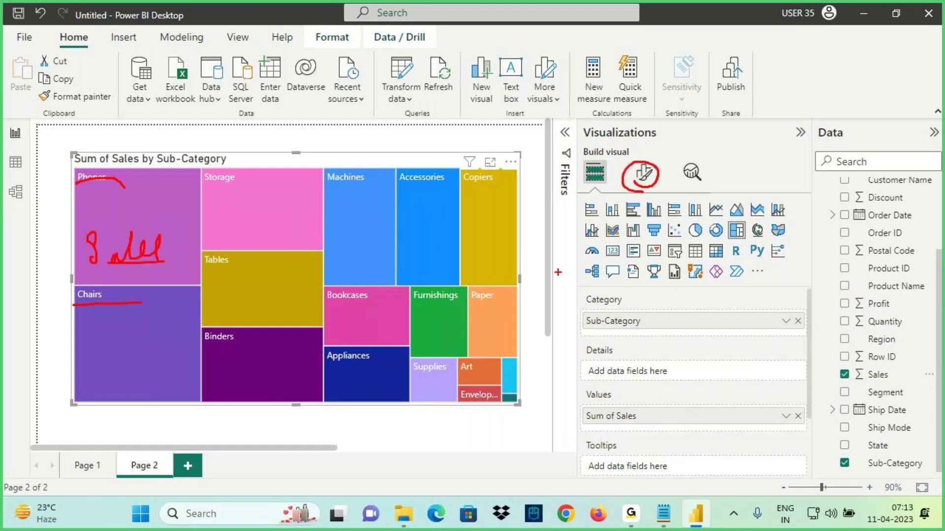
key(Escape)
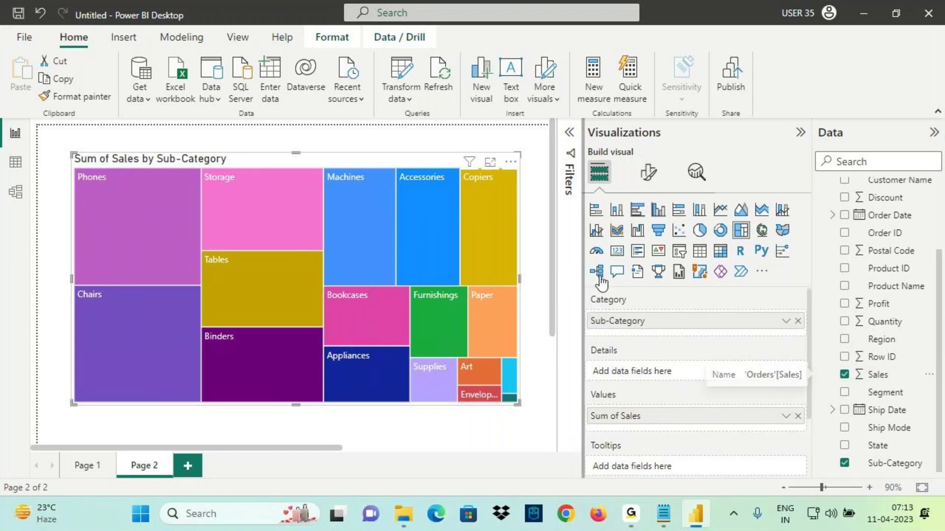
Turn on data labels for the treemap in its visual formatting options
click(744, 172)
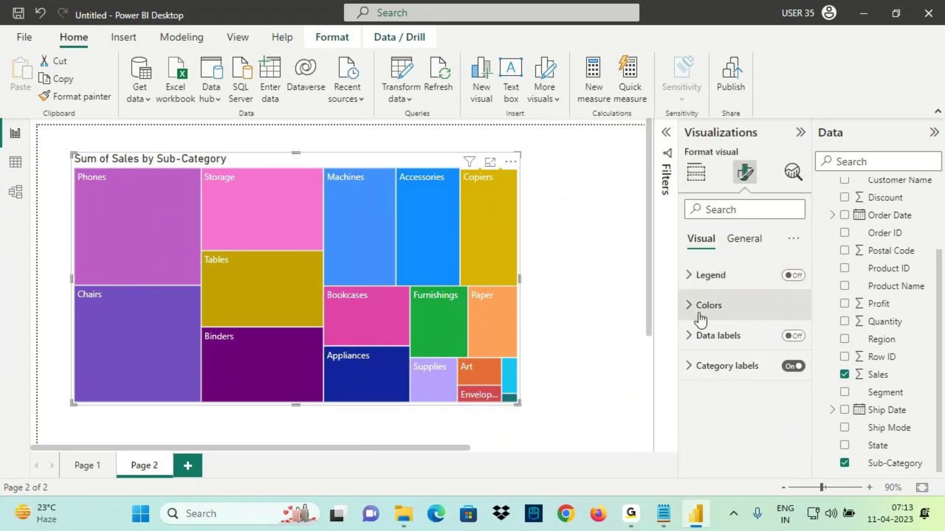
click(793, 335)
Underline the Phones name and its data label, frame the whole treemap with an arrow pointing at it, and clear the drawing
key(ctrl+2)
drag(86, 187, 129, 187)
drag(80, 286, 140, 284)
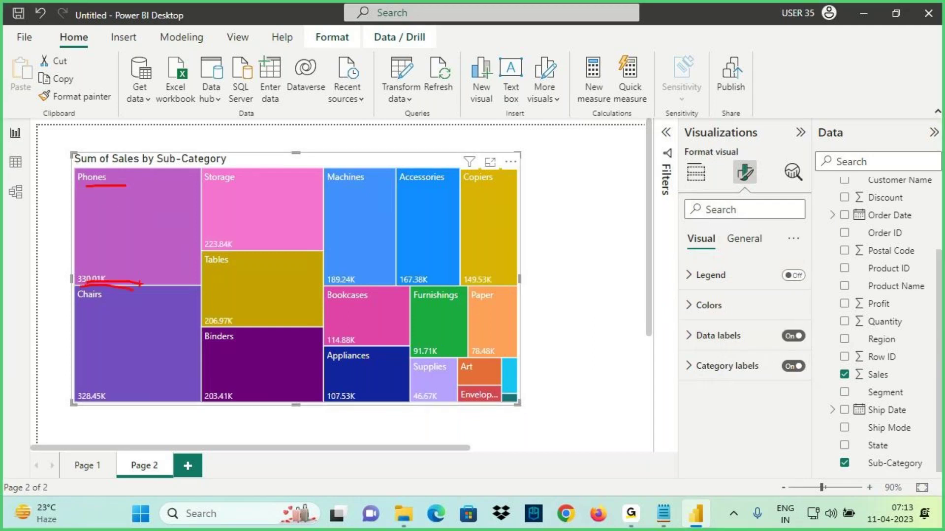
mouse_move(79, 164)
mouse_down()
mouse_move(99, 229)
mouse_move(517, 403)
mouse_up()
drag(309, 107, 315, 175)
drag(340, 136, 315, 176)
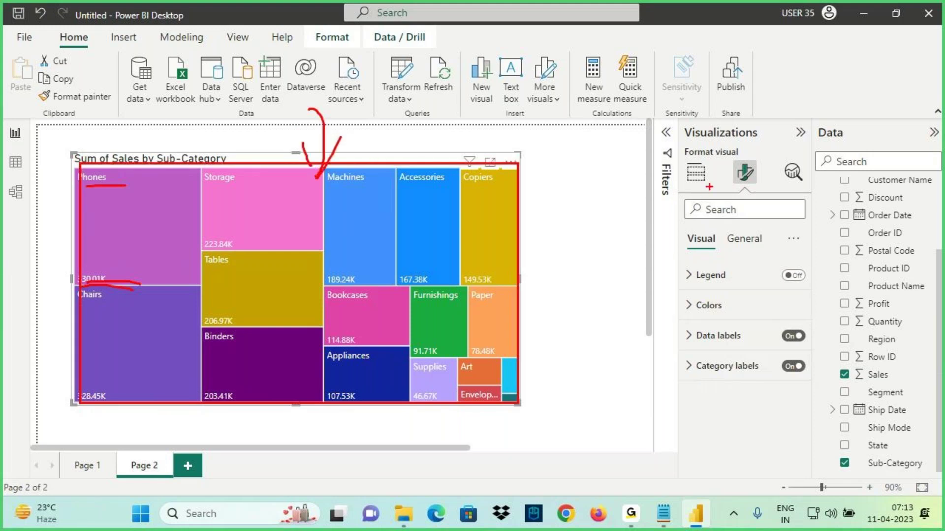
key(Escape)
Return to the treemap's field wells, view the Phones tile's tooltip, frame the treemap with an arrow, and clear the drawing
click(694, 181)
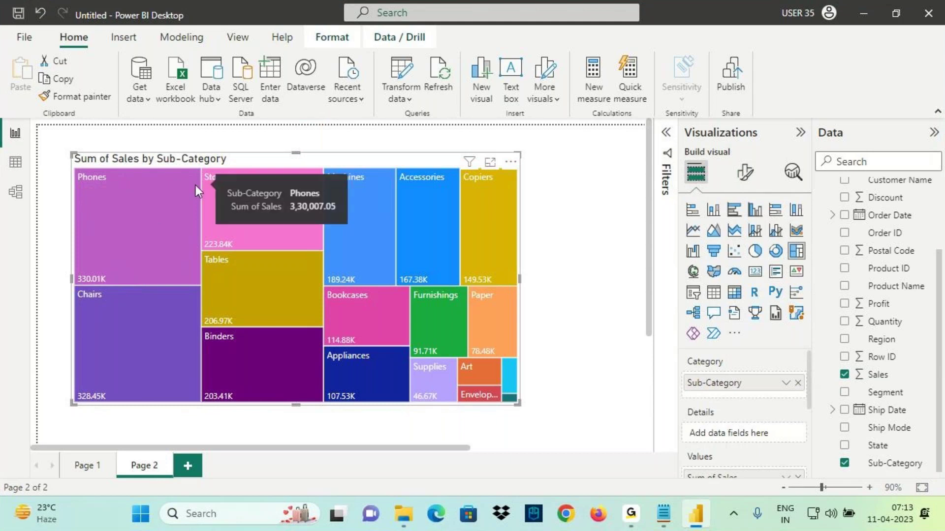
mouse_move(279, 263)
key(ctrl+2)
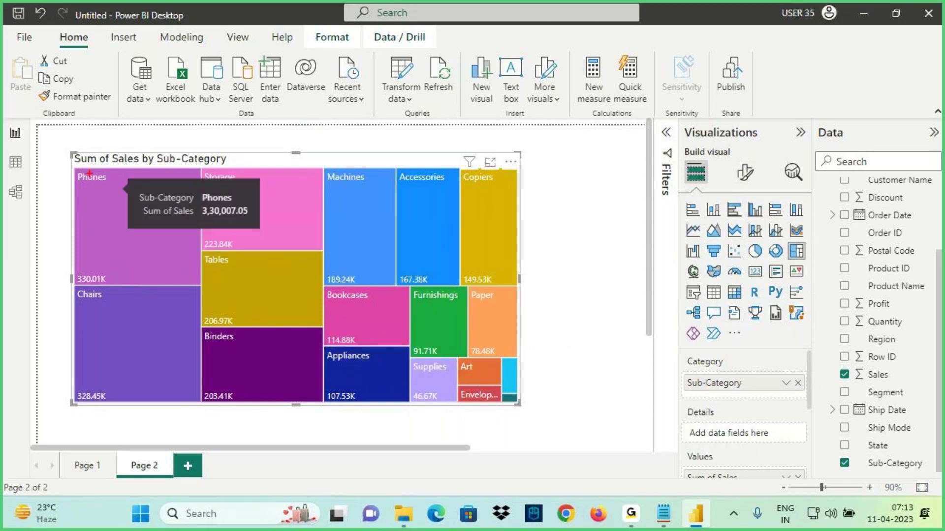
drag(79, 153, 491, 405)
drag(323, 90, 323, 166)
drag(310, 135, 322, 167)
drag(346, 127, 317, 172)
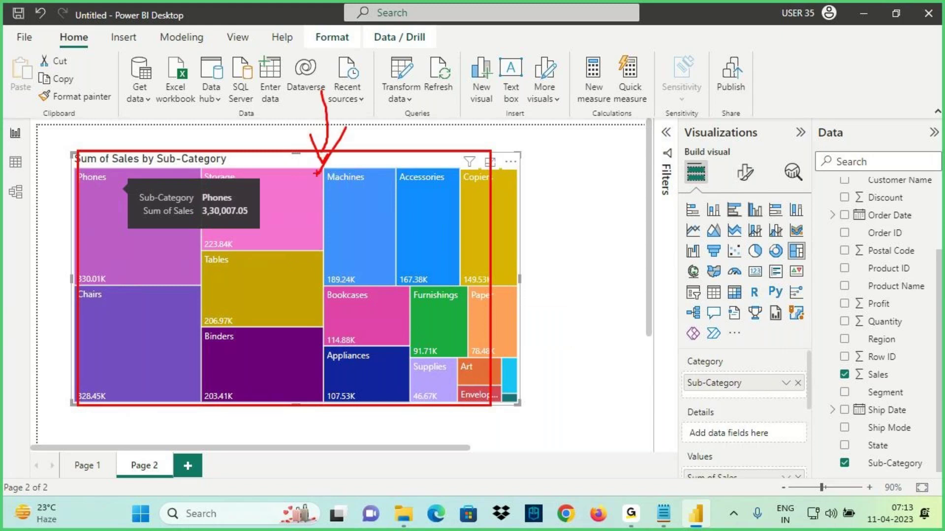
key(Escape)
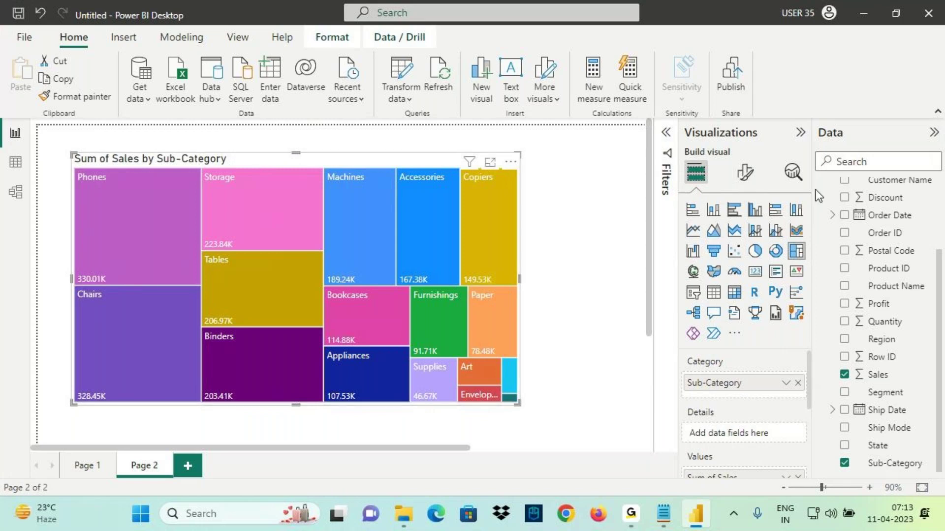
Reopen the treemap's format settings, mark Legend and Colors with the pen, and tick the Phones, Chairs, Storage and Tables tiles
click(745, 172)
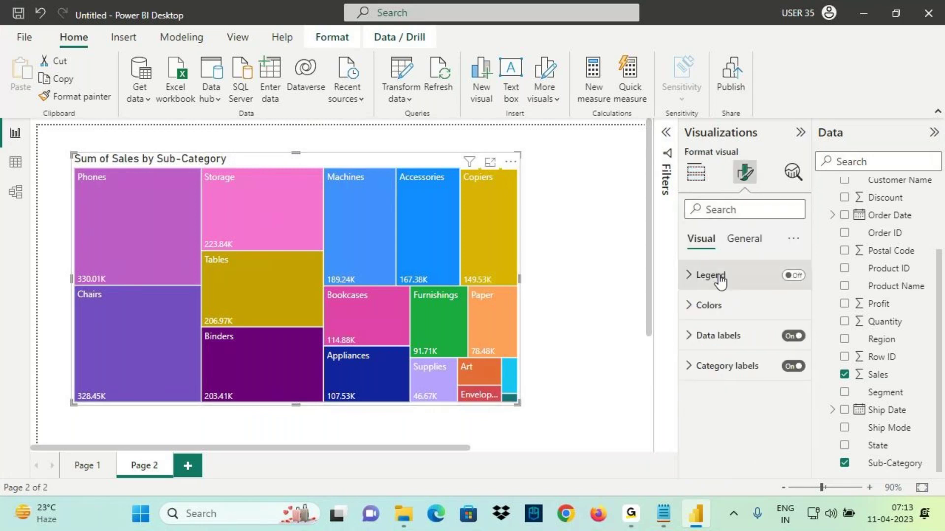
drag(690, 283, 751, 278)
mouse_move(802, 262)
mouse_down()
mouse_move(807, 272)
mouse_move(868, 233)
mouse_up()
mouse_move(690, 311)
mouse_down()
mouse_move(728, 302)
mouse_move(685, 297)
mouse_move(711, 316)
mouse_up()
drag(199, 274, 178, 305)
drag(101, 209, 148, 224)
mouse_move(117, 297)
mouse_down()
mouse_move(151, 299)
mouse_move(165, 278)
mouse_up()
mouse_move(228, 196)
mouse_down()
mouse_move(249, 210)
mouse_move(268, 190)
mouse_up()
drag(220, 266, 256, 250)
Draw arrows pointing at Colors, underline Data labels, and clear all pen marks
drag(642, 273, 683, 298)
mouse_move(644, 319)
mouse_down()
mouse_move(683, 298)
mouse_move(732, 314)
mouse_move(765, 299)
mouse_move(744, 291)
mouse_up()
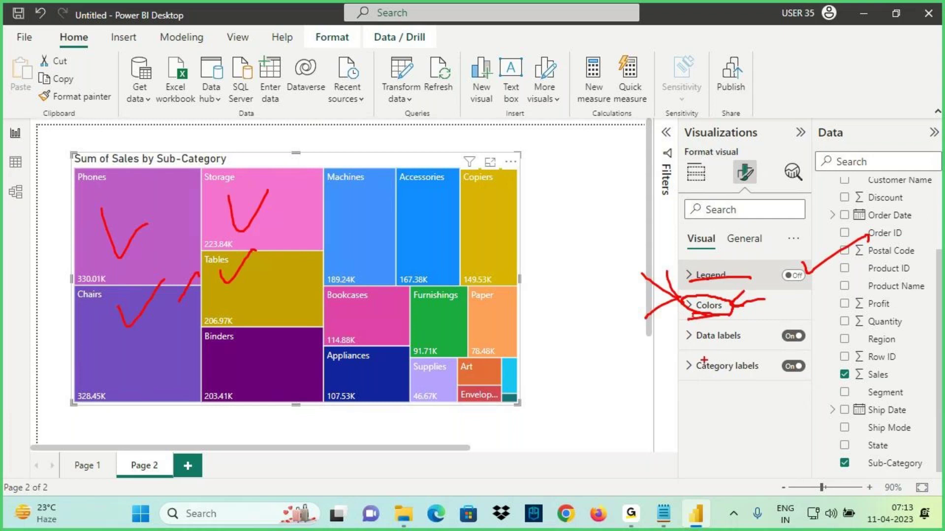
drag(691, 351, 740, 343)
key(Escape)
Link the Phones and Chairs sales figures to Data labels with arrows, underline Category labels, and clear the drawing
key(ctrl+2)
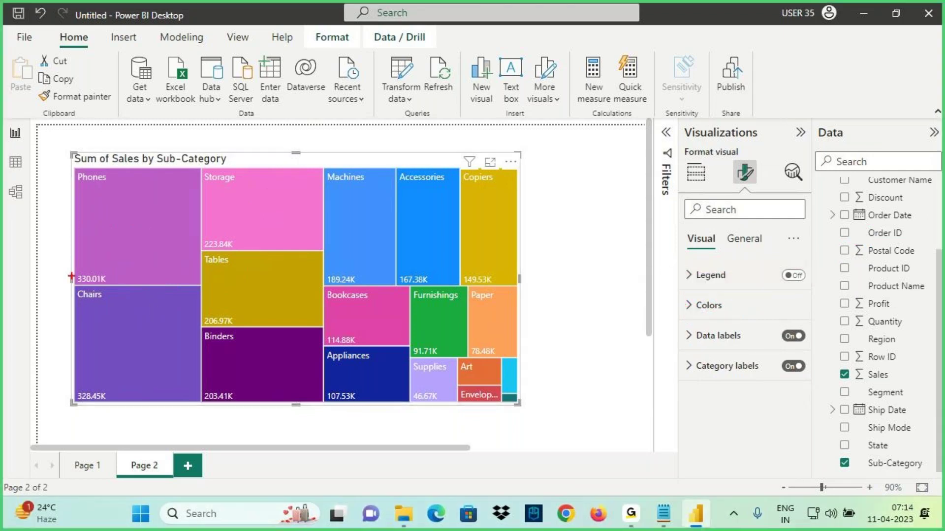
mouse_move(71, 269)
mouse_down()
mouse_move(127, 292)
mouse_move(425, 194)
mouse_move(705, 352)
mouse_move(763, 345)
mouse_up()
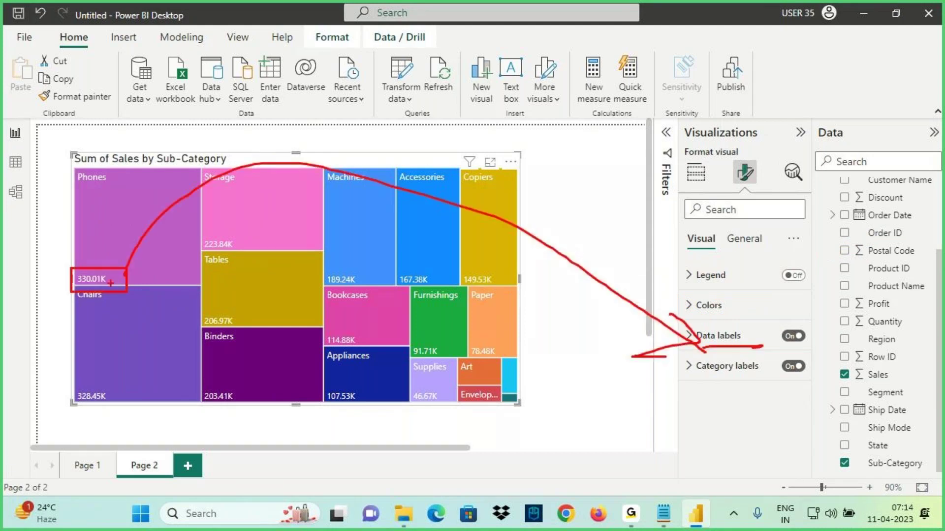
drag(82, 261, 113, 252)
mouse_move(204, 251)
mouse_down()
mouse_move(251, 244)
mouse_move(243, 222)
mouse_move(241, 251)
mouse_up()
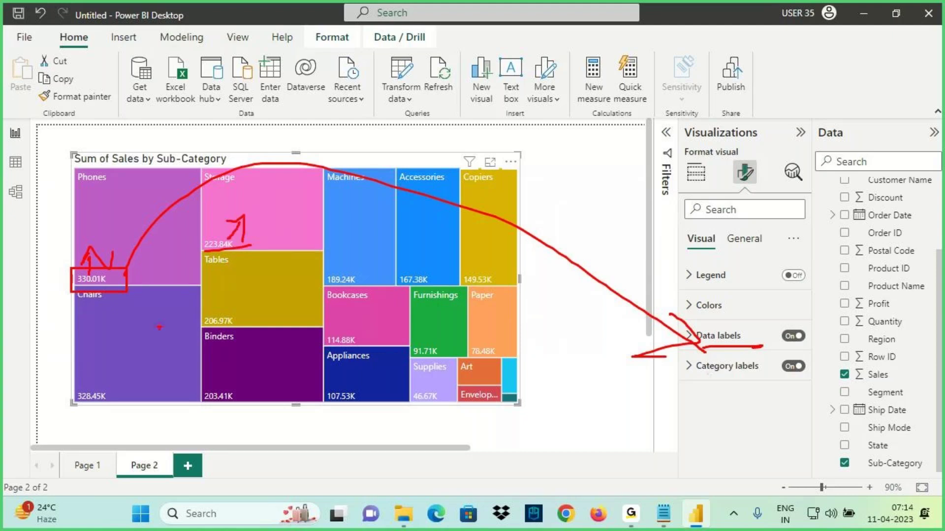
mouse_move(109, 380)
mouse_down()
mouse_move(468, 323)
mouse_move(605, 323)
mouse_move(674, 336)
mouse_move(630, 367)
mouse_up()
drag(699, 371, 763, 381)
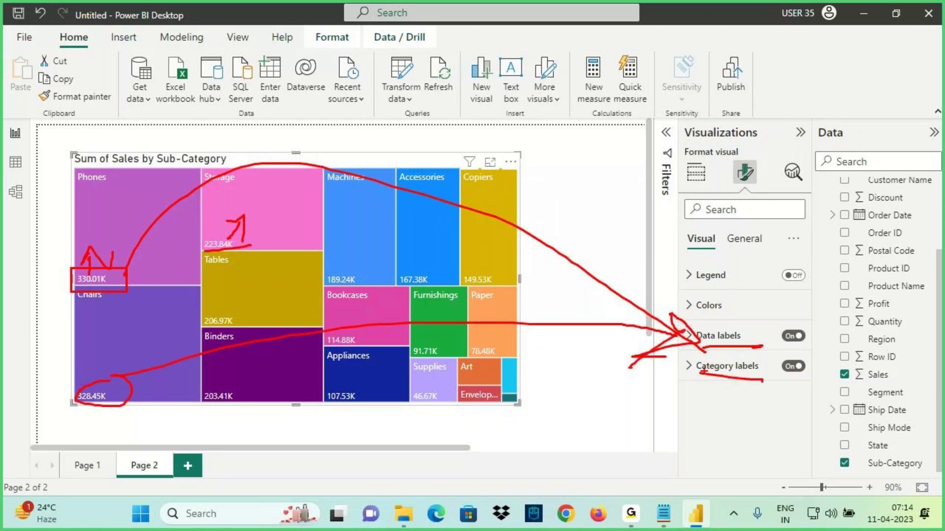
key(Escape)
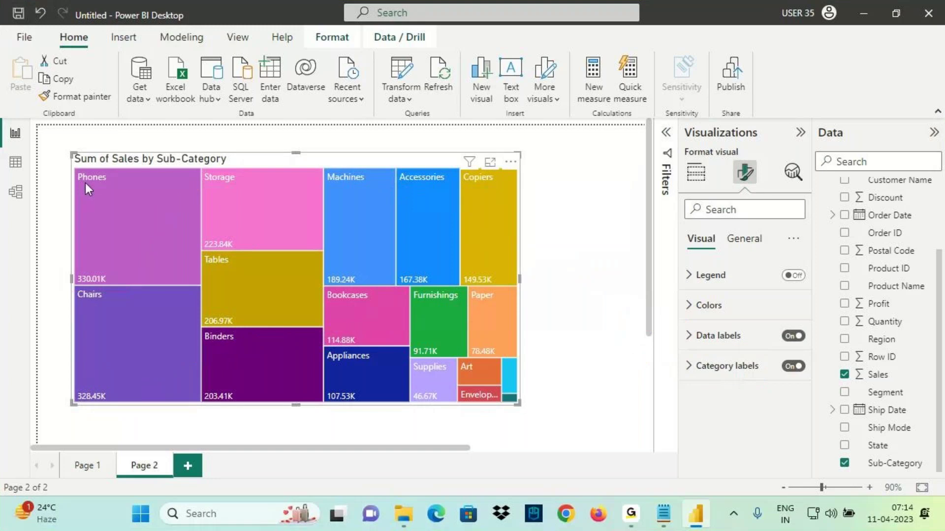
Circle and underline the Phones category label in its tile with the pen, and clear the mark
key(ctrl+2)
mouse_move(131, 173)
mouse_down()
mouse_move(62, 181)
mouse_move(113, 189)
mouse_up()
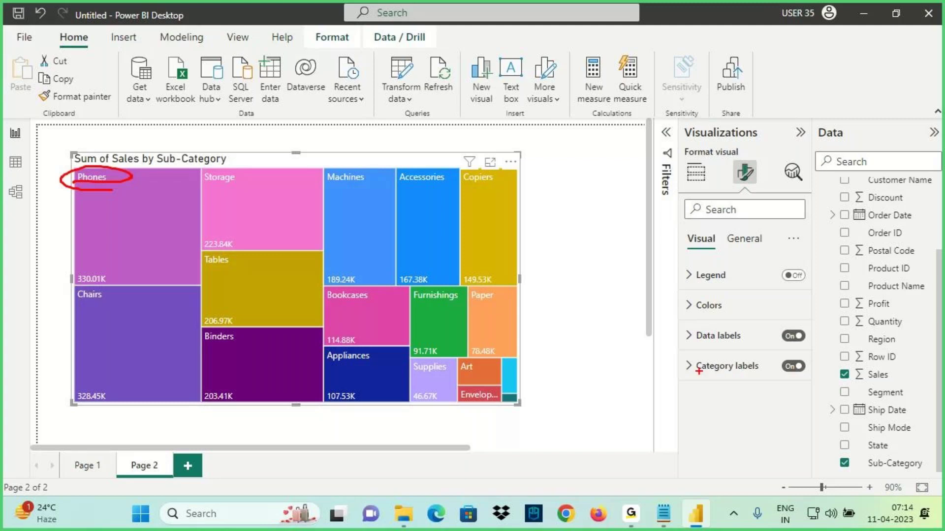
key(Escape)
Enlarge the font of the treemap's category labels, underline the Phones and Storage labels, and clear the marks
click(730, 367)
click(794, 370)
click(794, 370)
click(794, 369)
key(ctrl+2)
drag(93, 193, 158, 190)
drag(220, 192, 267, 196)
key(Escape)
click(713, 335)
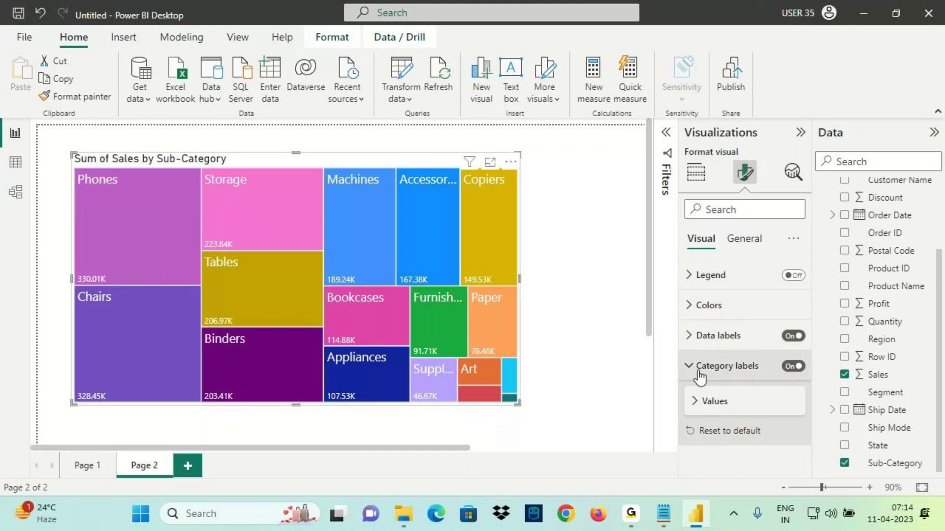
Reduce the category labels' font size to 11 in their Values settings
click(699, 376)
click(722, 374)
click(748, 401)
click(795, 444)
click(794, 444)
click(794, 444)
click(794, 444)
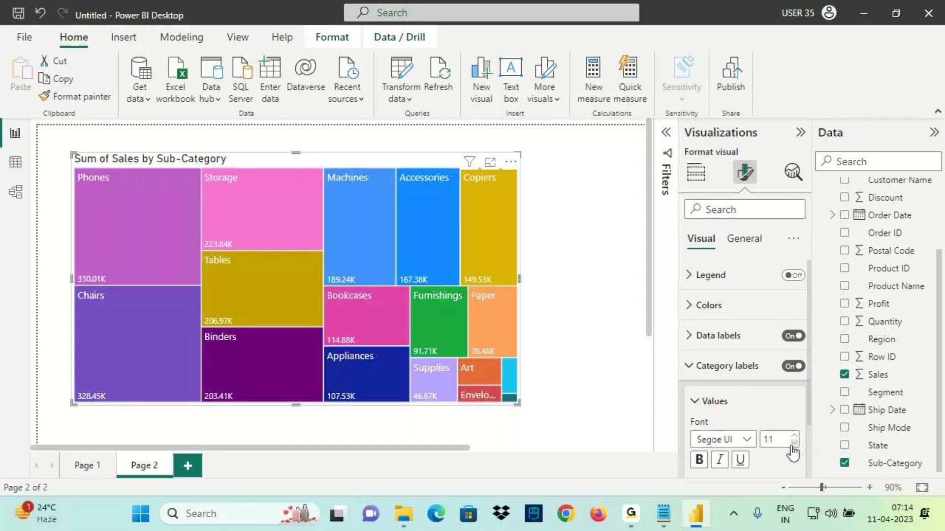
Review the treemap's General format options, return to the Visual options and expand the Colors settings
click(747, 239)
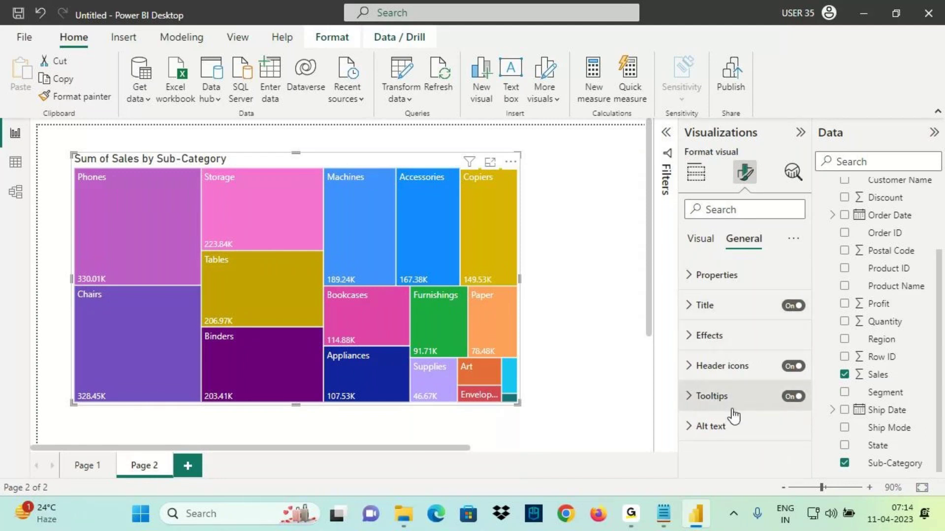
click(701, 239)
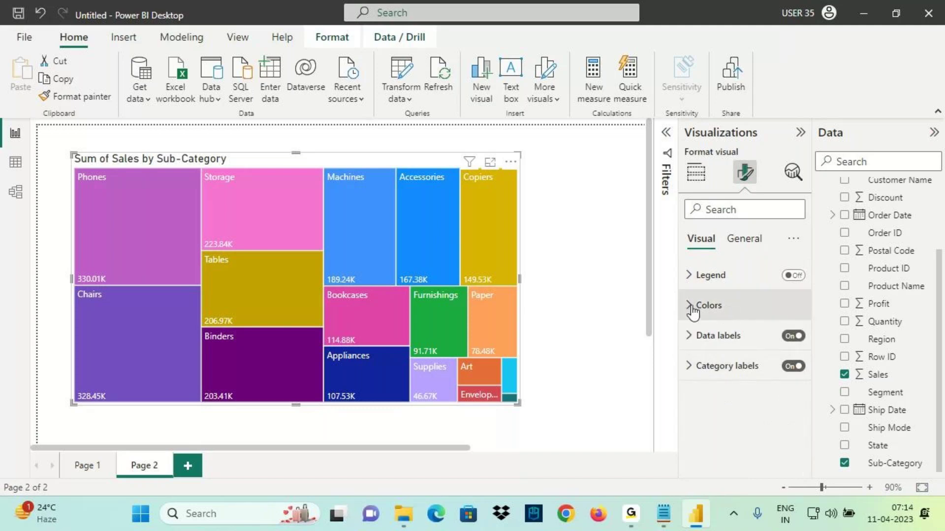
click(717, 313)
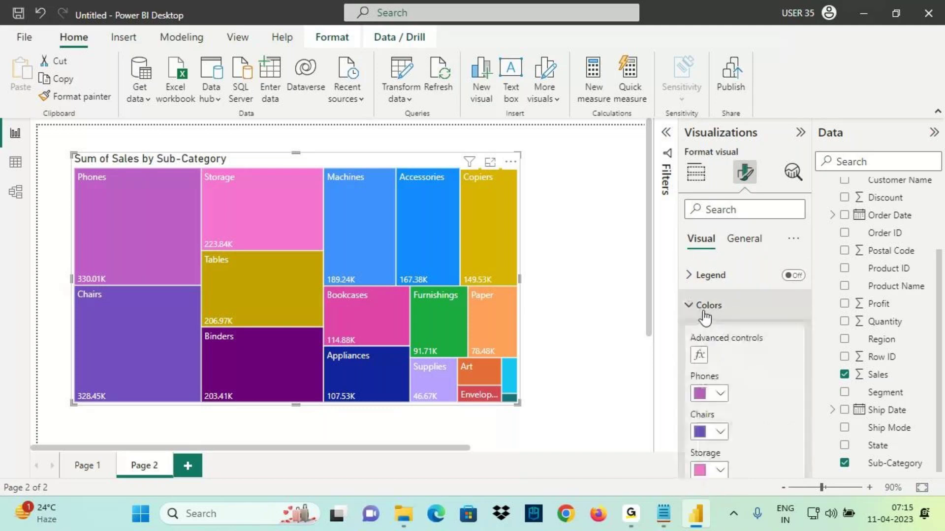
Tick the Phones tile with the pen, clear the mark, and set the Phones colour to light grey
key(ctrl+2)
drag(99, 216, 167, 186)
key(Escape)
click(718, 393)
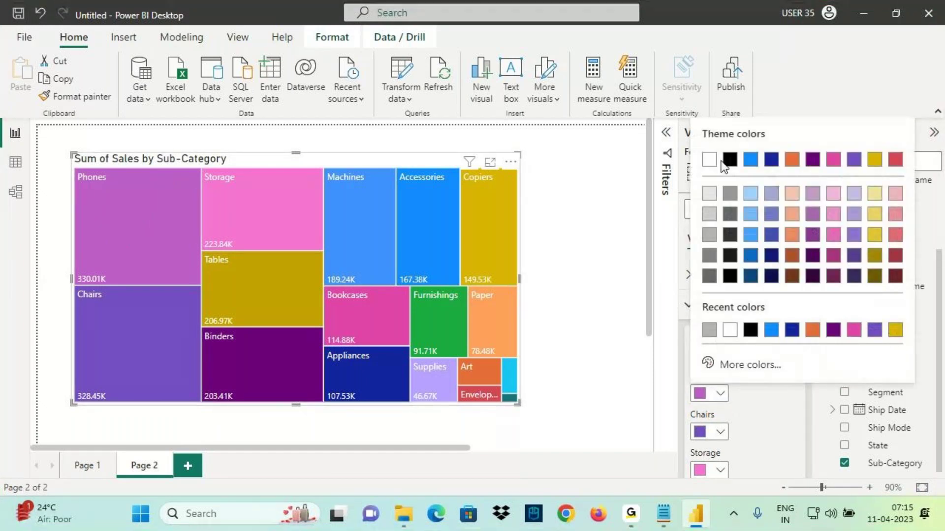
click(709, 194)
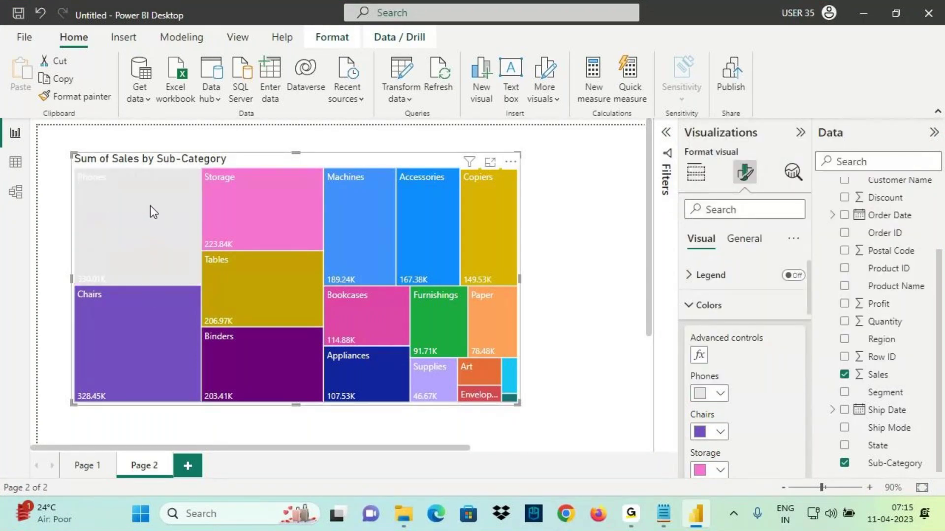
mouse_move(140, 208)
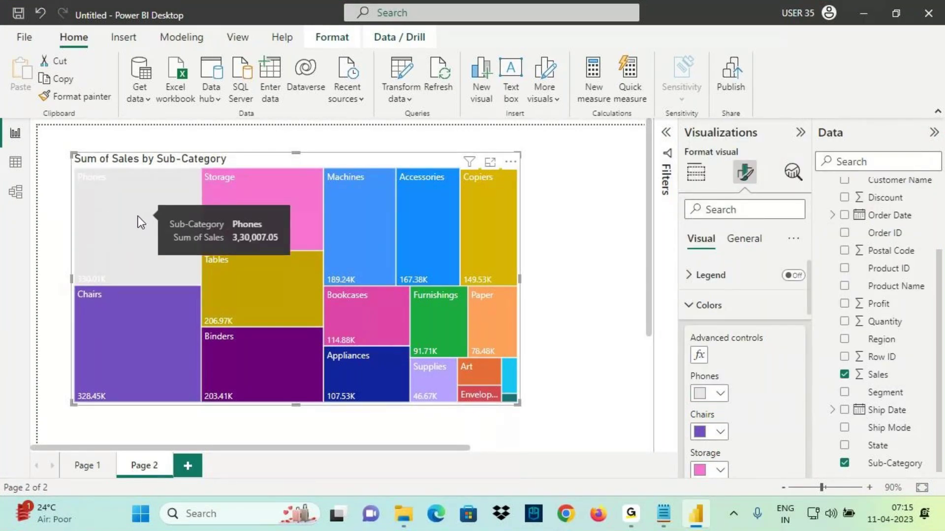
Reset the treemap's Colors settings to default
scroll(740, 439, down, 6)
scroll(740, 441, down, 5)
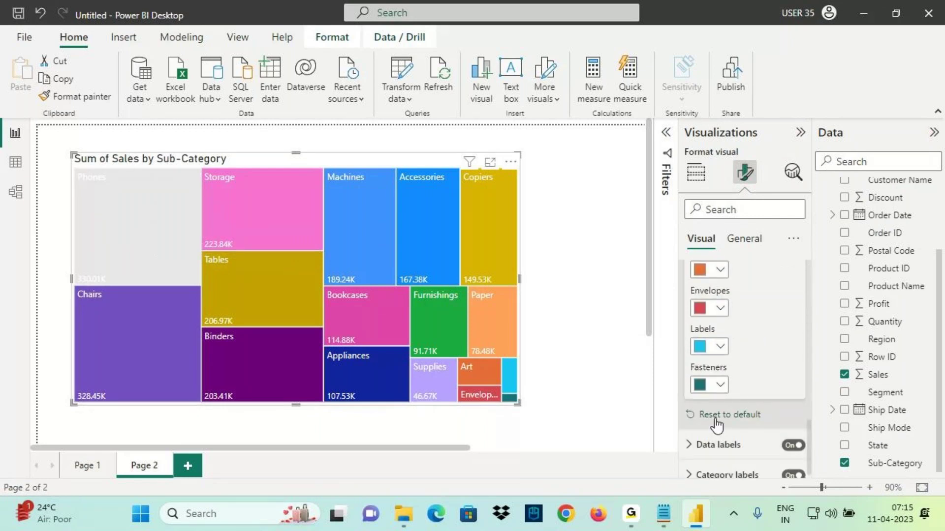
click(716, 417)
Tick the Phones, Storage and Chairs tiles with the on-screen pen
drag(94, 209, 146, 192)
drag(249, 203, 312, 187)
drag(130, 302, 185, 290)
Write "0-100K" below the treemap and box the group of small tiles from Furnishings and Paper to Envelopes
drag(449, 427, 517, 417)
mouse_move(518, 404)
mouse_down()
mouse_move(516, 424)
mouse_move(540, 414)
mouse_move(561, 418)
mouse_up()
drag(573, 394, 593, 432)
mouse_move(411, 289)
mouse_down()
mouse_move(449, 372)
mouse_move(496, 404)
mouse_move(522, 406)
mouse_up()
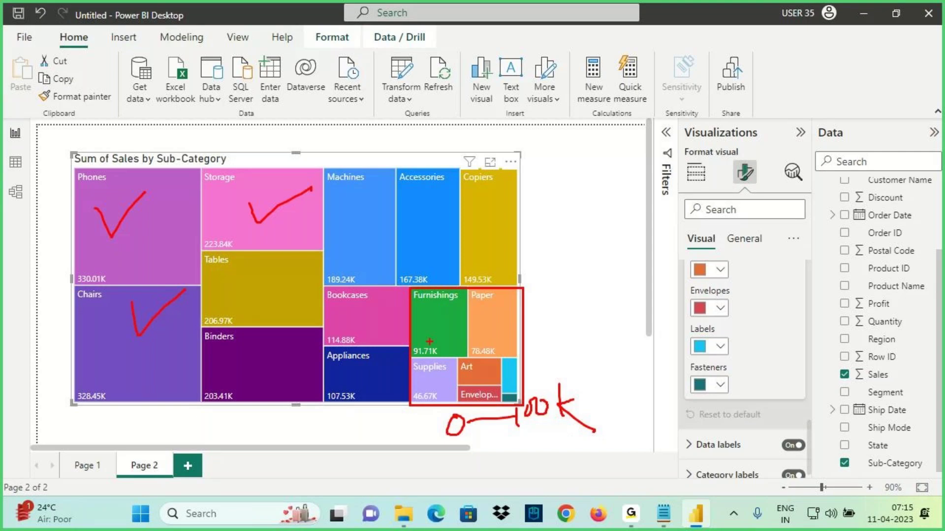
Underline the Furnishings and Paper sales figures, and draw an arrow from the boxed tiles to the underlined word "Red"
drag(416, 357, 499, 351)
mouse_move(514, 327)
mouse_down()
mouse_move(558, 311)
mouse_move(553, 327)
mouse_up()
mouse_move(585, 293)
mouse_down()
mouse_move(583, 323)
mouse_move(599, 301)
mouse_move(585, 311)
mouse_up()
drag(573, 321, 621, 315)
drag(635, 315, 645, 281)
drag(573, 322, 659, 310)
drag(560, 351, 611, 350)
Write "100K - 300K" below the first range and box the middle tiles from Storage and Machines to Binders and Appliances
drag(457, 453, 458, 468)
drag(465, 456, 502, 468)
mouse_move(517, 450)
mouse_down()
mouse_move(507, 465)
mouse_move(541, 457)
mouse_up()
drag(571, 440, 586, 460)
mouse_move(595, 433)
mouse_down()
mouse_move(610, 449)
mouse_move(626, 440)
mouse_up()
drag(626, 443, 645, 444)
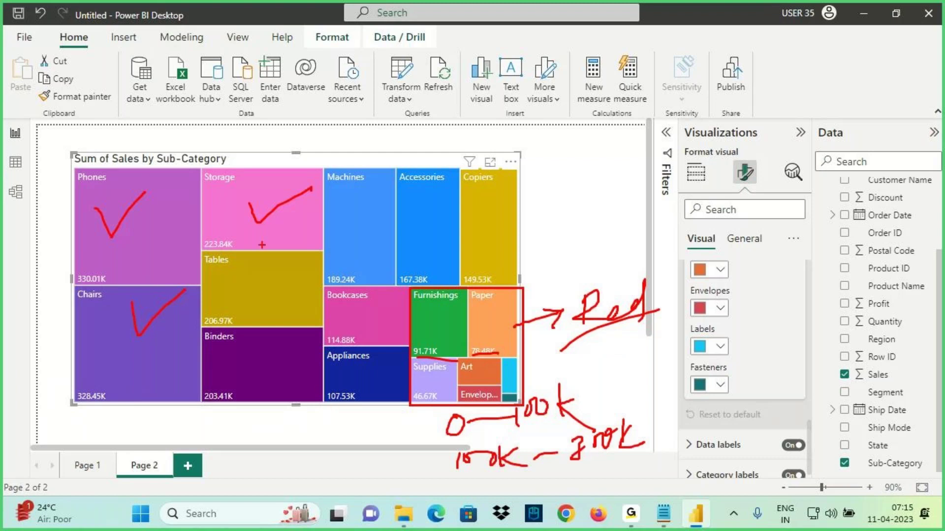
drag(200, 164, 412, 404)
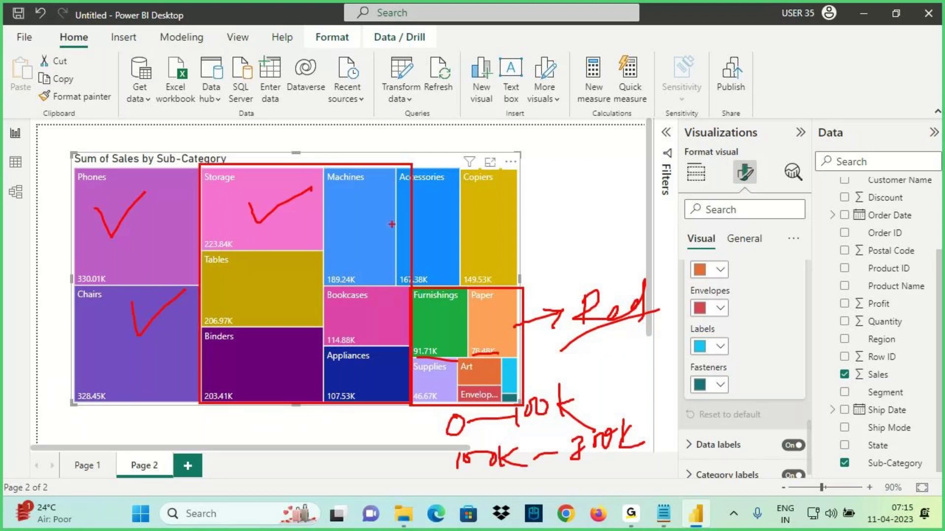
Box the Accessories and Copiers tiles with the on-screen pen, and mark outward from the middle group of tiles
mouse_move(392, 224)
mouse_down()
mouse_move(507, 165)
mouse_move(520, 285)
mouse_move(389, 286)
mouse_up()
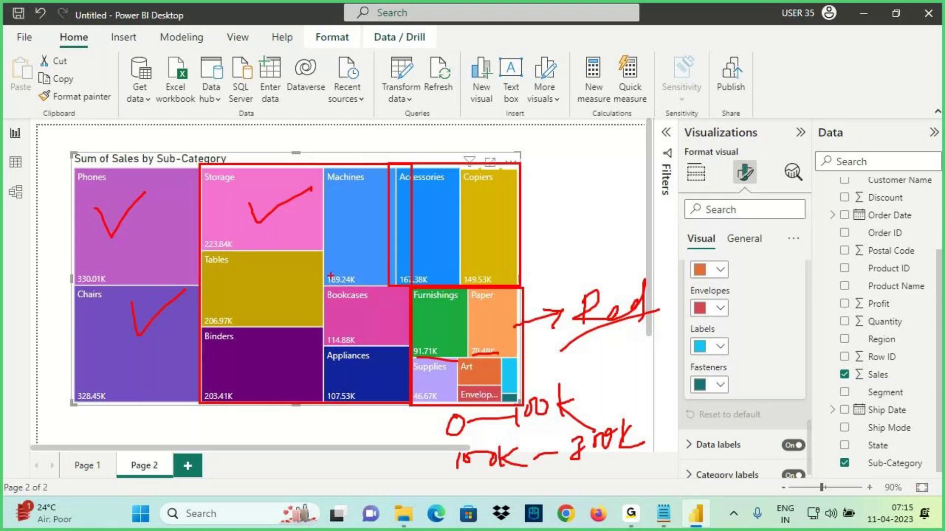
drag(267, 264, 521, 193)
mouse_move(543, 177)
mouse_down()
mouse_move(591, 190)
mouse_move(613, 162)
mouse_move(619, 223)
mouse_up()
Handwrite further notes beside the sales ranges below the treemap, and clear all the pen annotations
drag(658, 426, 710, 398)
drag(684, 401, 696, 421)
mouse_move(541, 476)
mouse_down()
mouse_move(566, 475)
mouse_move(561, 494)
mouse_up()
drag(594, 470, 632, 463)
drag(596, 481, 637, 477)
mouse_move(640, 463)
mouse_down()
mouse_move(660, 487)
mouse_move(678, 460)
mouse_move(680, 470)
mouse_up()
drag(711, 434, 692, 455)
drag(692, 455, 717, 463)
mouse_move(734, 449)
mouse_down()
mouse_move(755, 437)
mouse_move(768, 404)
mouse_move(773, 431)
mouse_up()
drag(785, 394, 761, 435)
mouse_move(798, 423)
mouse_down()
mouse_move(810, 407)
mouse_move(854, 394)
mouse_up()
drag(862, 389, 782, 450)
key(Escape)
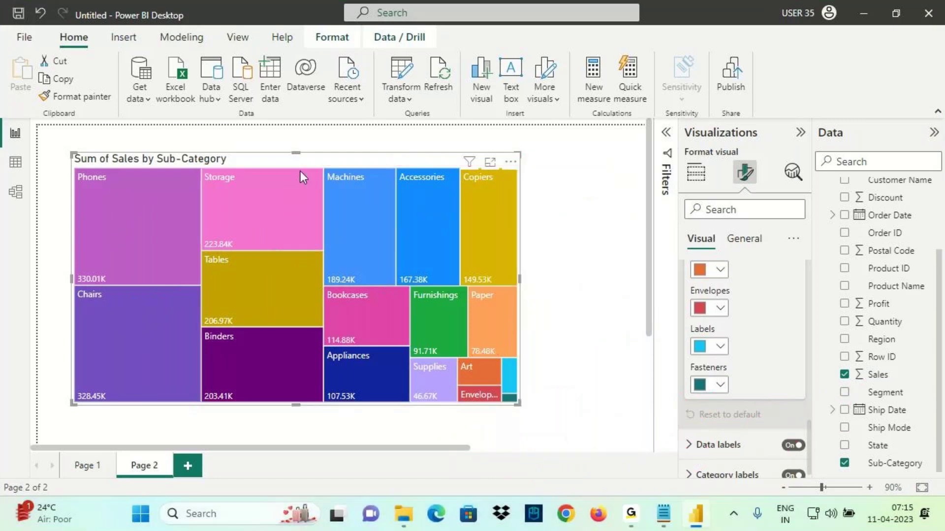
Open conditional formatting for the treemap's default tile color, and choose the Gradient format style
scroll(726, 325, up, 6)
scroll(724, 323, up, 8)
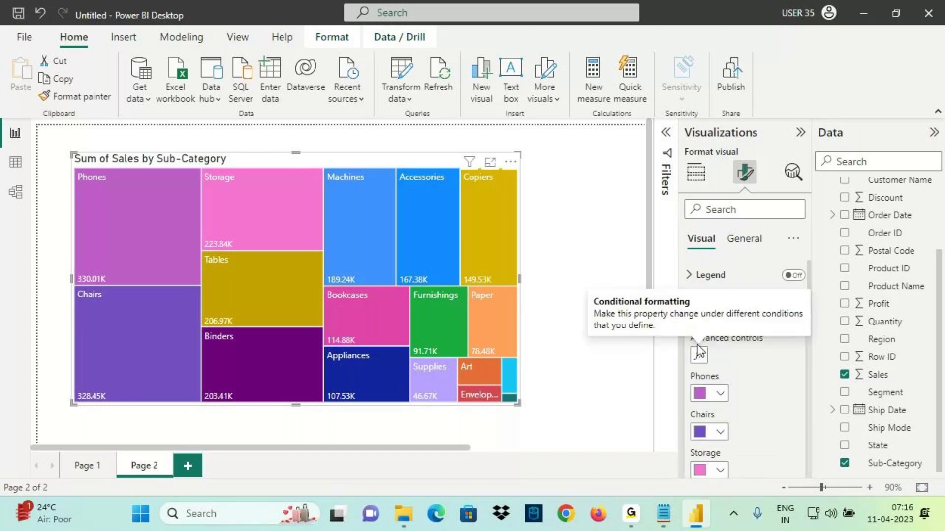
click(709, 315)
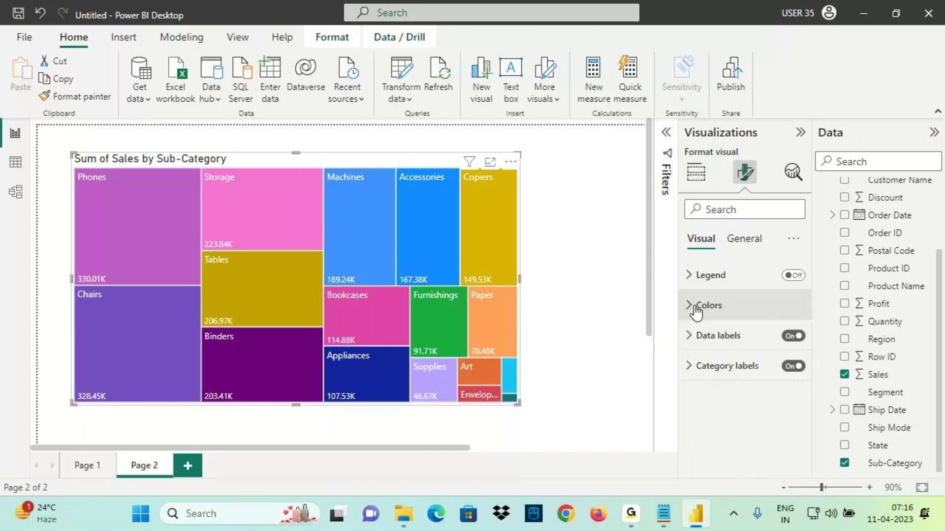
click(710, 306)
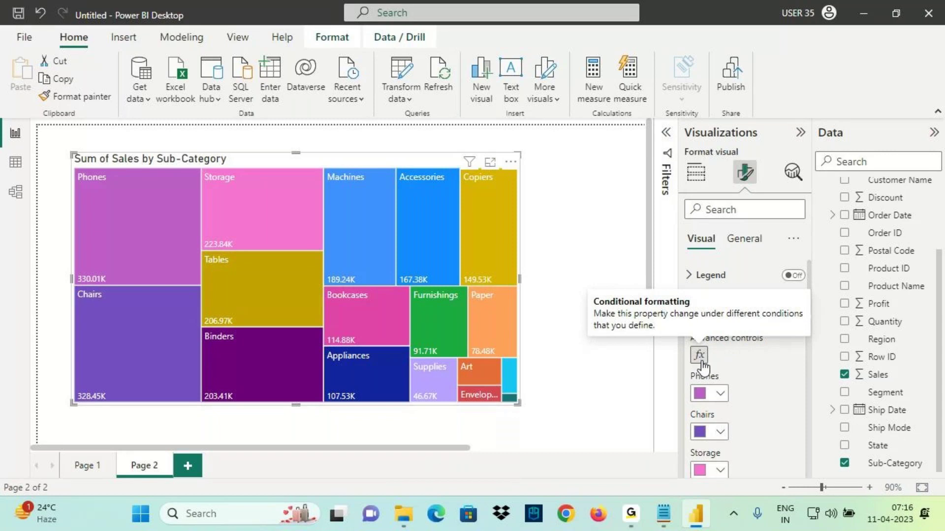
click(699, 360)
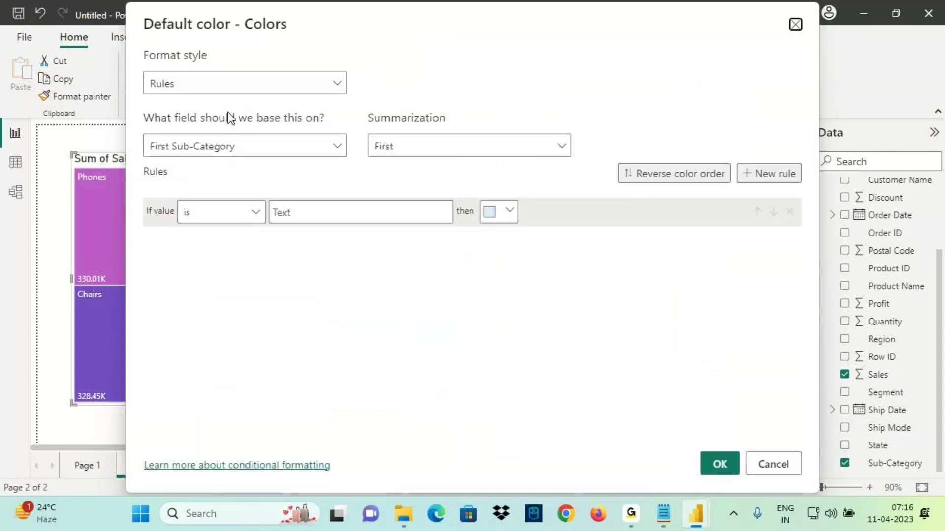
click(239, 83)
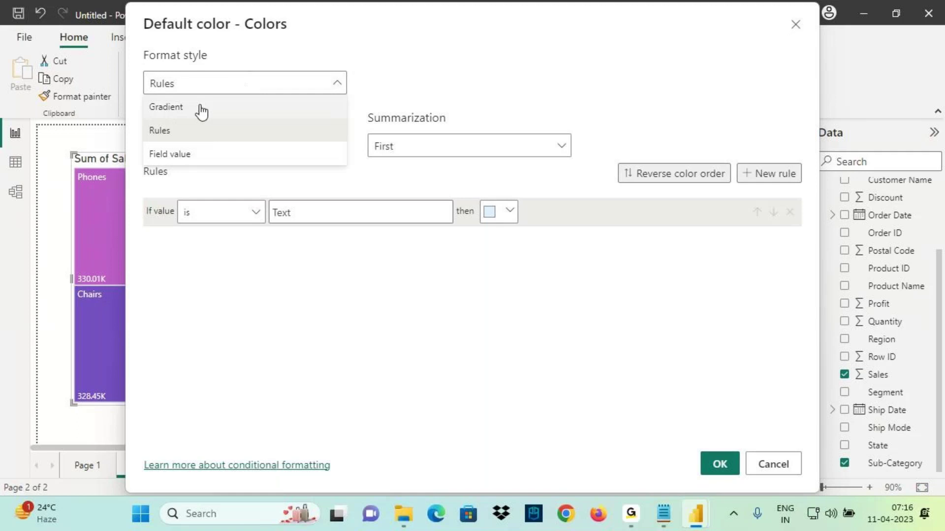
click(169, 109)
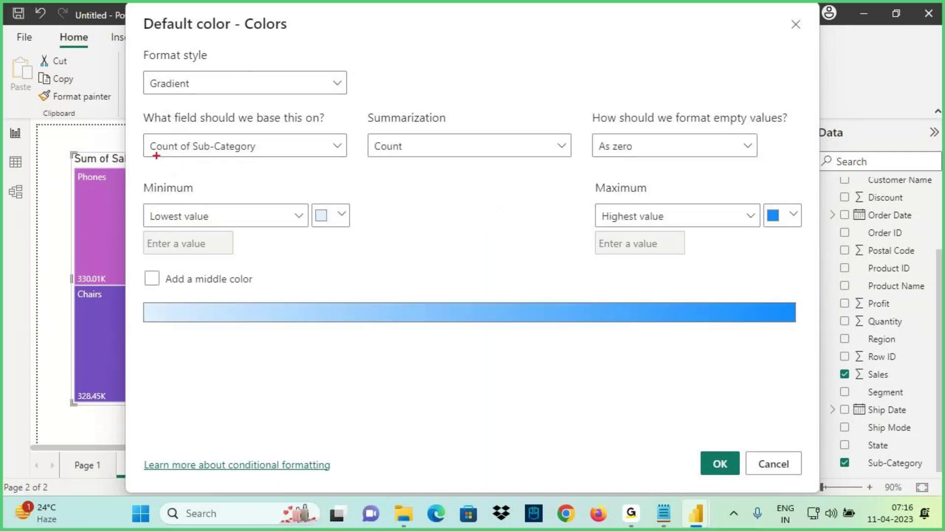
Point an arrow at the Phones tile, cross out the Count of Sub-Category field with the pen, and clear the marks
drag(59, 192, 106, 253)
mouse_move(86, 213)
mouse_down()
mouse_move(106, 253)
mouse_move(56, 268)
mouse_up()
mouse_move(160, 157)
mouse_down()
mouse_move(147, 139)
mouse_move(193, 159)
mouse_up()
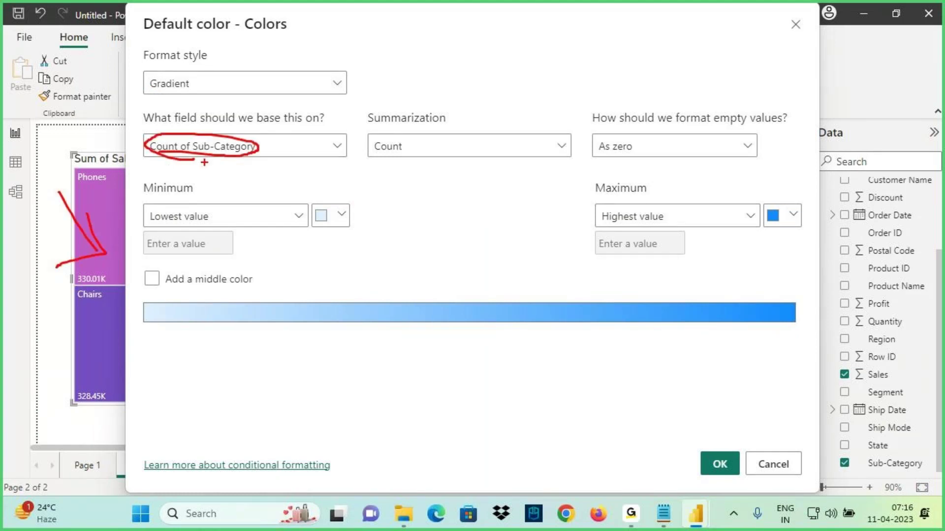
drag(162, 147, 232, 154)
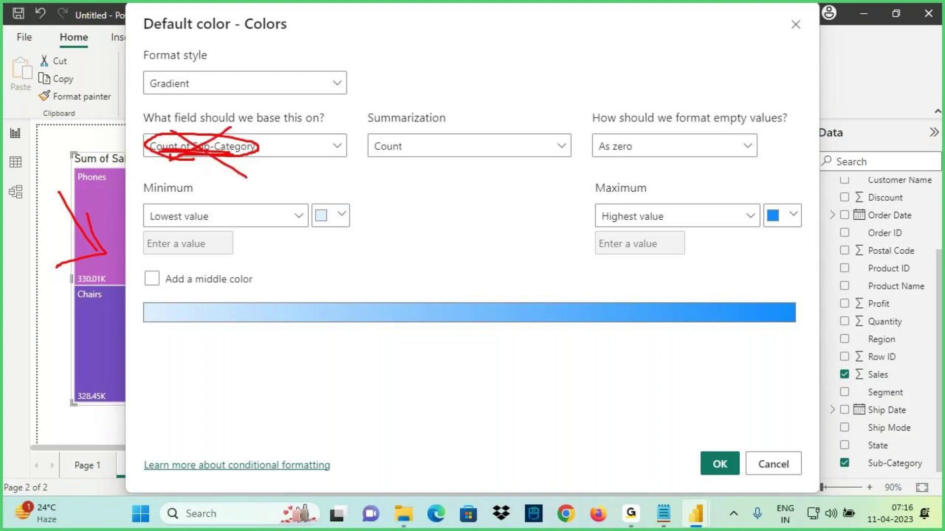
key(Escape)
Base the conditional color on the Sales field from the Orders table
click(335, 157)
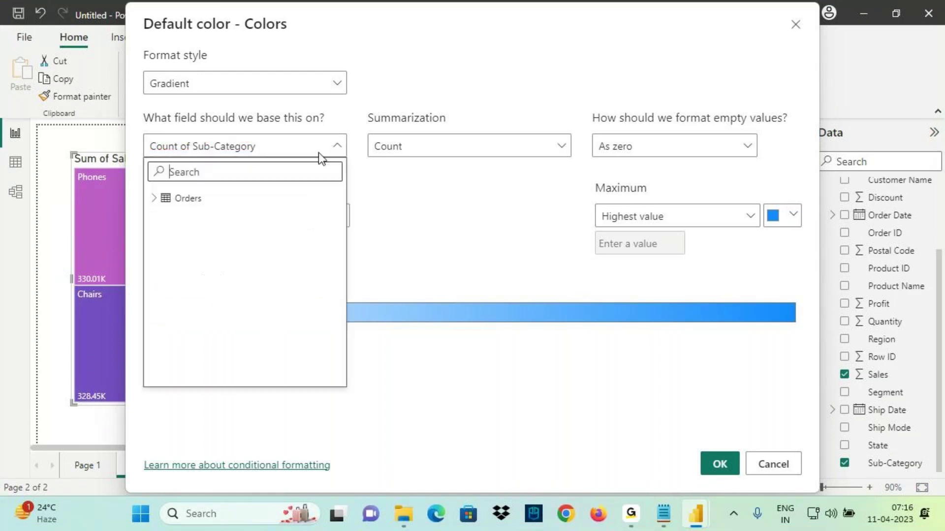
click(152, 205)
scroll(186, 315, down, 5)
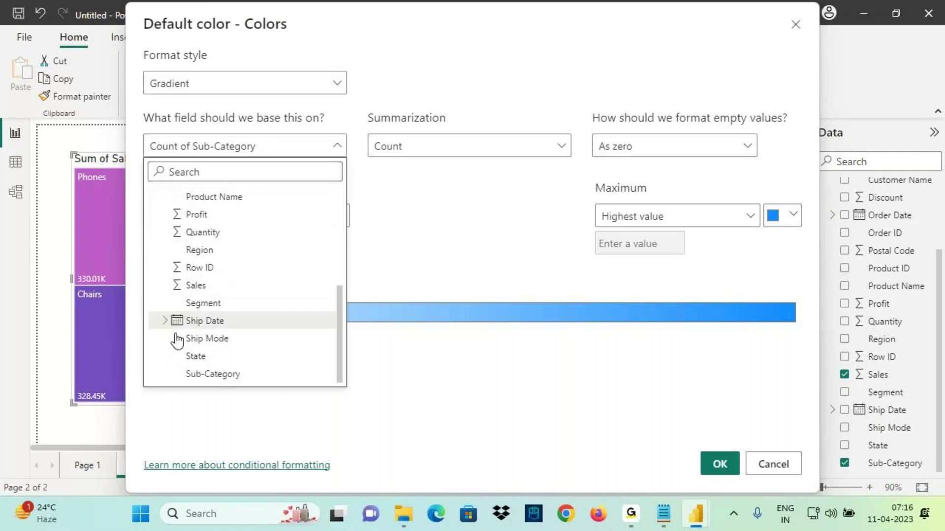
click(176, 292)
With the pen, underline Gradient and Sum of Sales, circle Lowest value, and point arrows at the minimum color, gradient bar and maximum color
key(ctrl+2)
mouse_move(147, 154)
mouse_down()
mouse_move(237, 155)
mouse_move(212, 145)
mouse_move(227, 147)
mouse_up()
drag(149, 98, 226, 87)
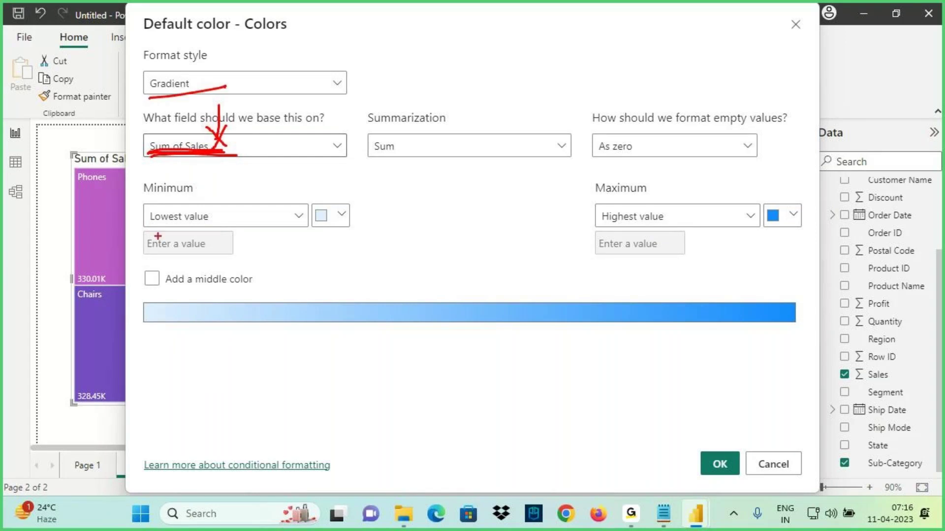
mouse_move(150, 224)
mouse_down()
mouse_move(187, 197)
mouse_move(149, 221)
mouse_up()
mouse_move(313, 182)
mouse_down()
mouse_move(316, 207)
mouse_move(303, 199)
mouse_up()
mouse_move(447, 271)
mouse_down()
mouse_move(435, 298)
mouse_move(460, 298)
mouse_up()
drag(418, 328, 454, 320)
drag(771, 177, 778, 213)
mouse_move(766, 201)
mouse_down()
mouse_move(790, 193)
mouse_move(780, 214)
mouse_up()
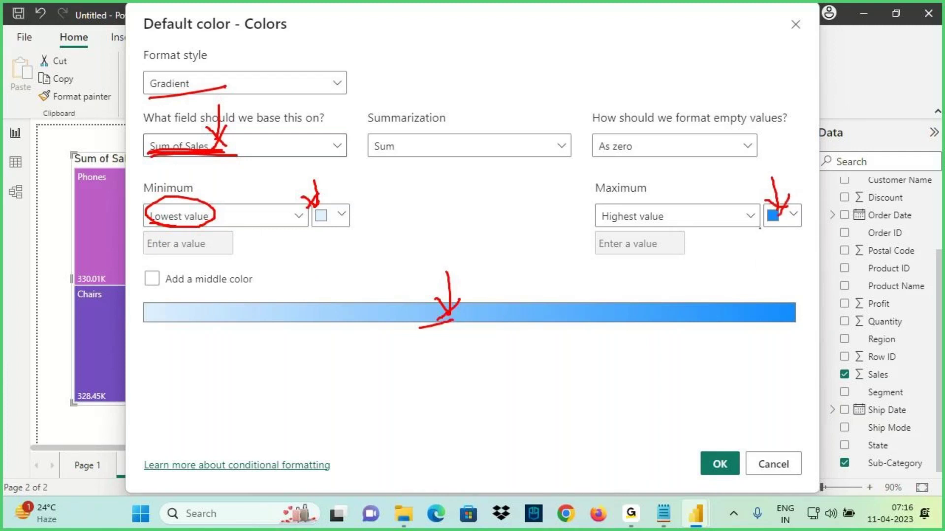
Apply the gradient coloring, and reopen the conditional formatting to change its format style to Rules
click(718, 464)
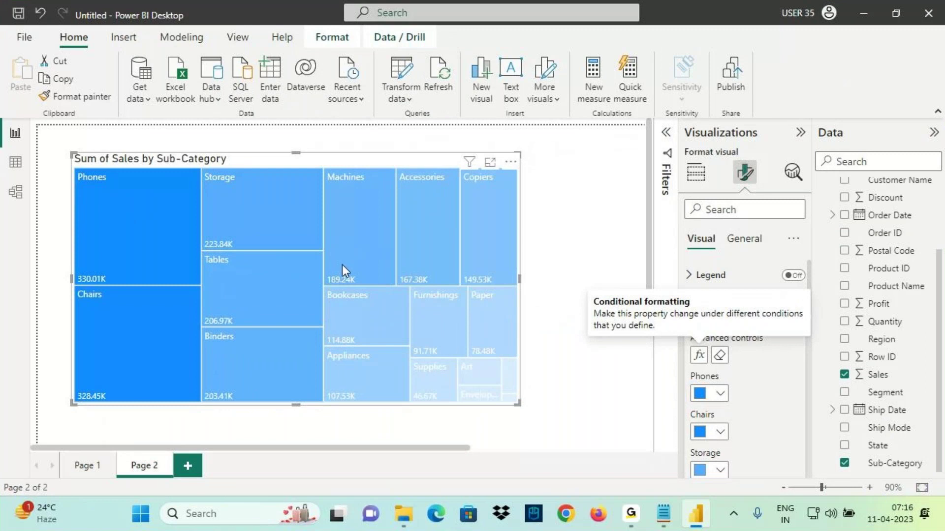
click(699, 354)
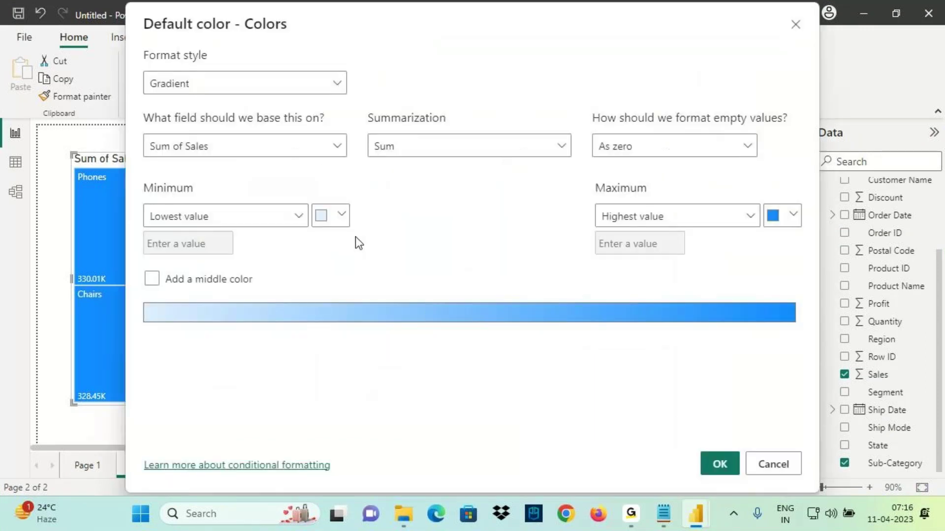
click(193, 83)
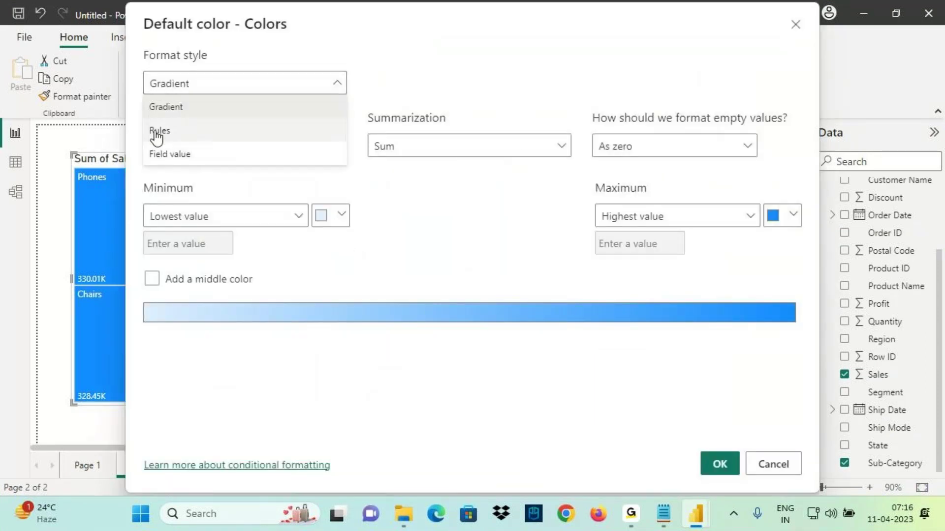
click(167, 131)
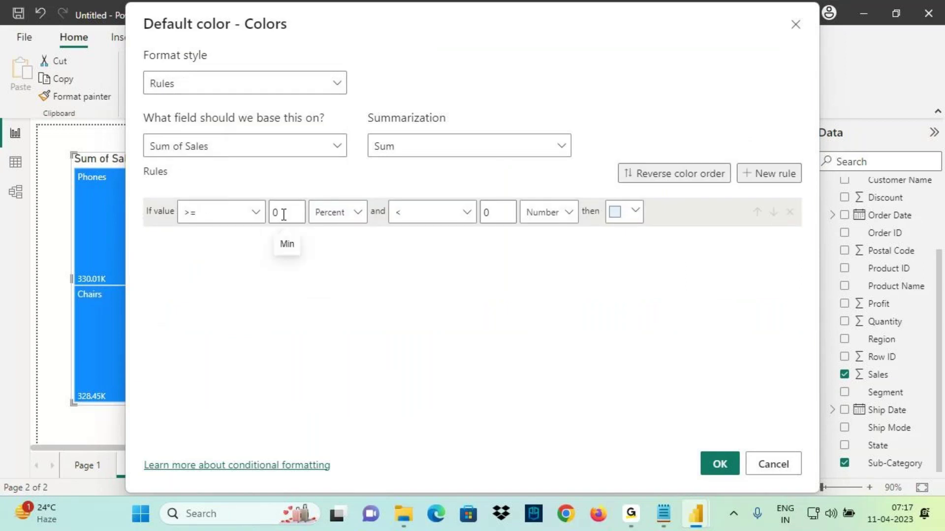
Define the first rule to color sales from 0 up to 100000, both as Number, red
click(324, 217)
click(322, 237)
double_click(485, 213)
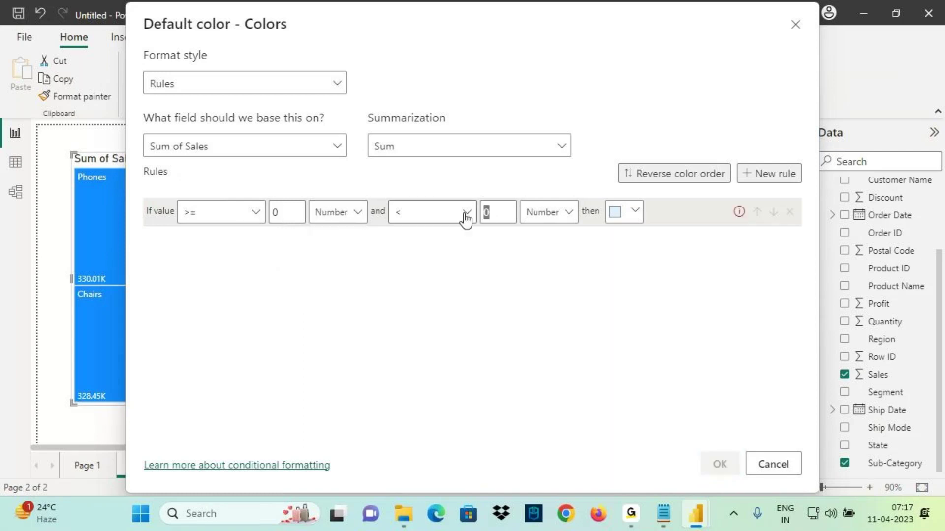
text(1000)
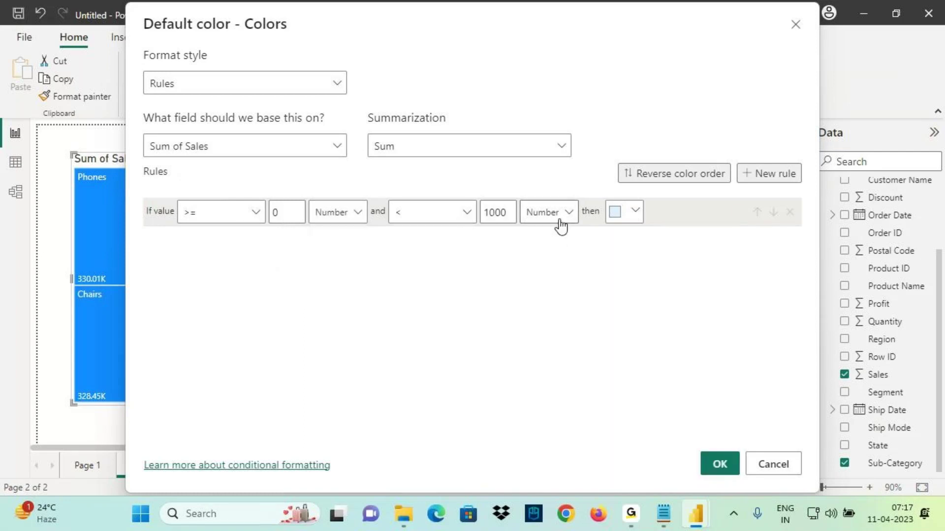
text(000)
click(615, 216)
click(709, 248)
Add a second rule that colors sales from 100000 up to 300000, both as Number, dark yellow
click(770, 173)
click(284, 240)
drag(284, 240, 268, 246)
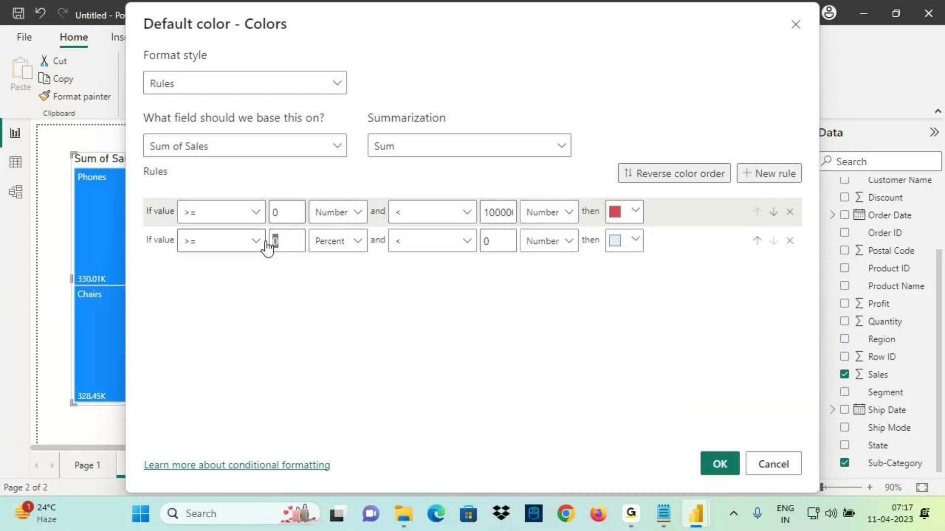
text(100000)
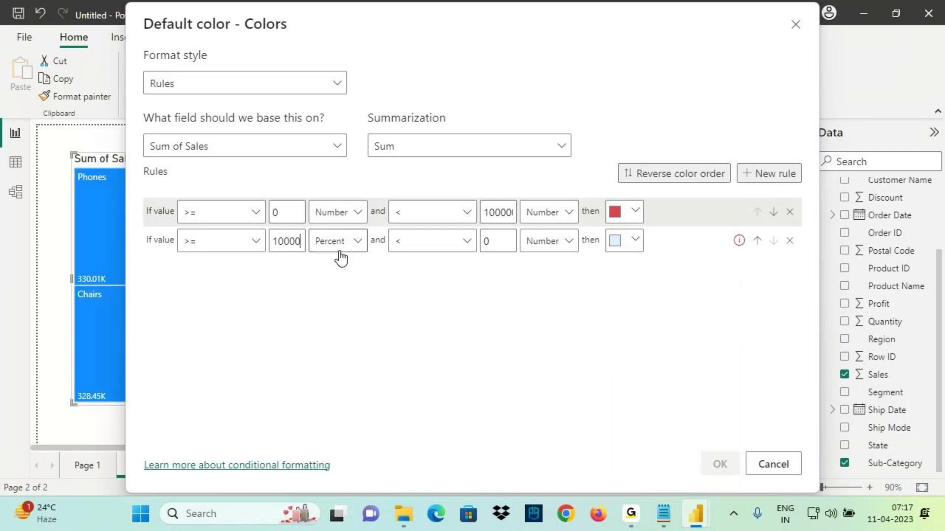
click(348, 249)
click(348, 272)
drag(506, 241, 449, 253)
text(300000)
click(625, 244)
click(695, 239)
Add a third rule for sales from 300000 as Number, leaving its upper limit empty so it uses Max
click(764, 181)
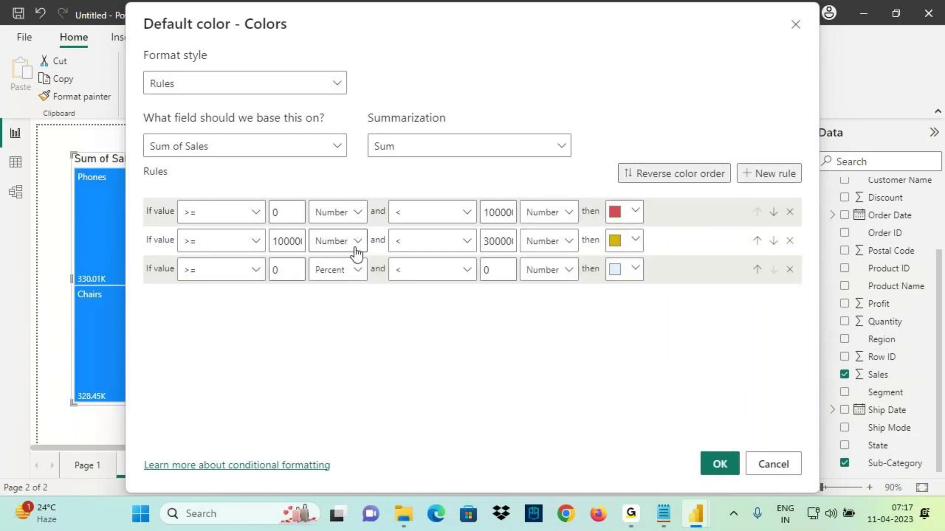
double_click(272, 274)
text(30000)
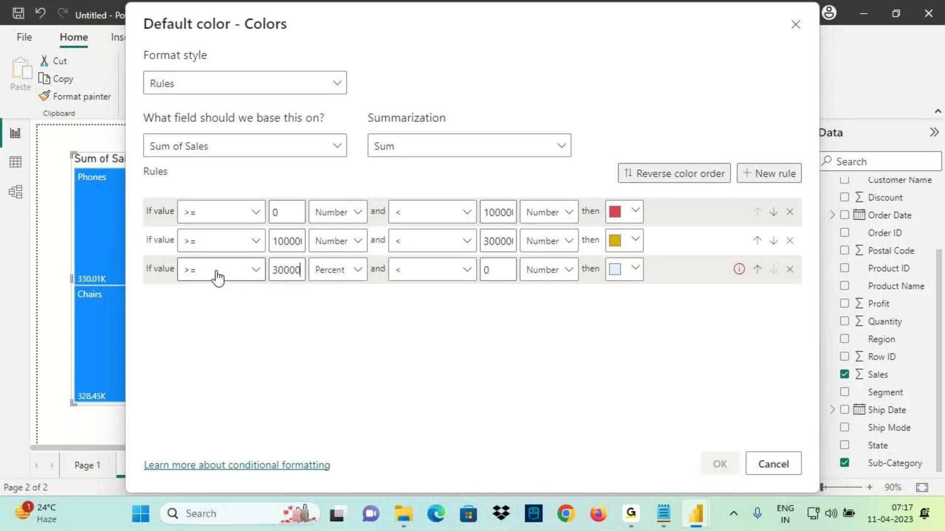
text(0)
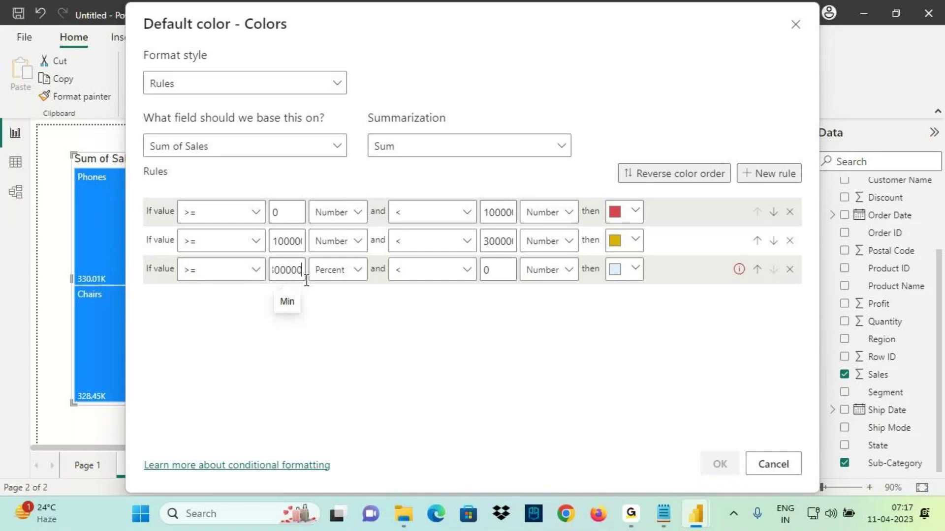
click(338, 274)
click(337, 299)
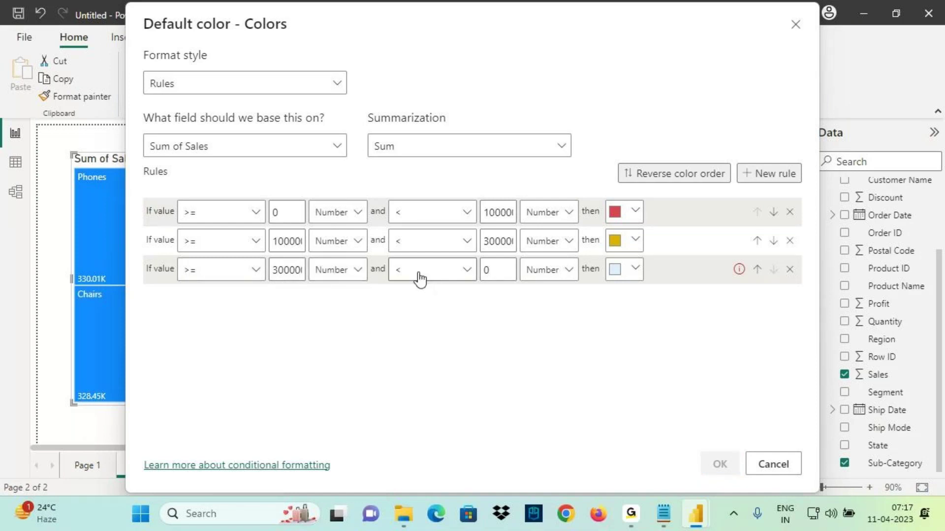
double_click(500, 268)
key(BackSpace)
Underline the third rule's lower limit and circle its Max limit with the pen, and clear the marks
drag(279, 279, 319, 279)
mouse_move(508, 280)
mouse_down()
mouse_move(473, 284)
mouse_move(512, 269)
mouse_move(493, 315)
mouse_up()
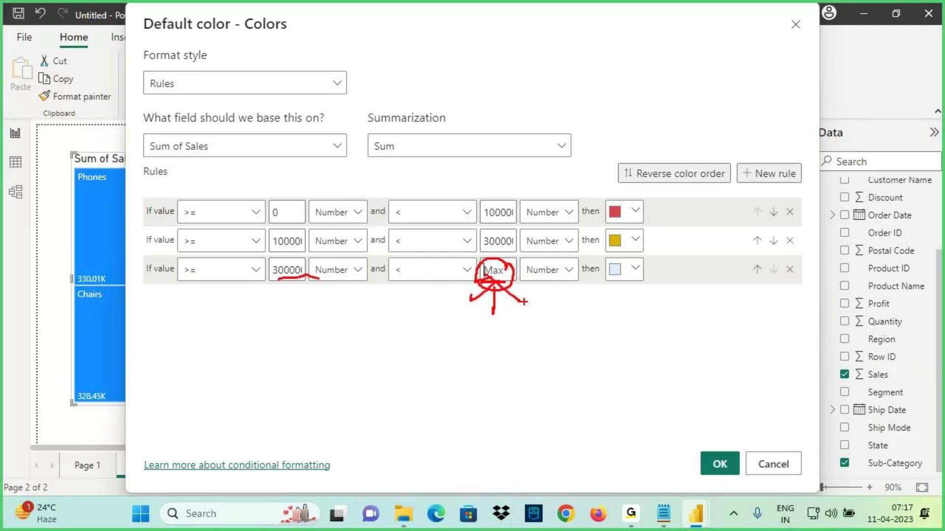
key(Escape)
click(634, 276)
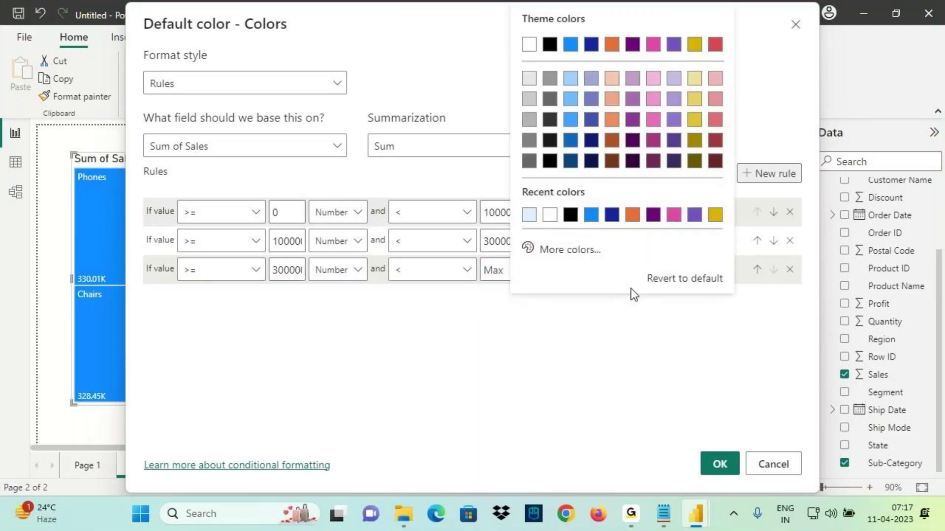
click(570, 249)
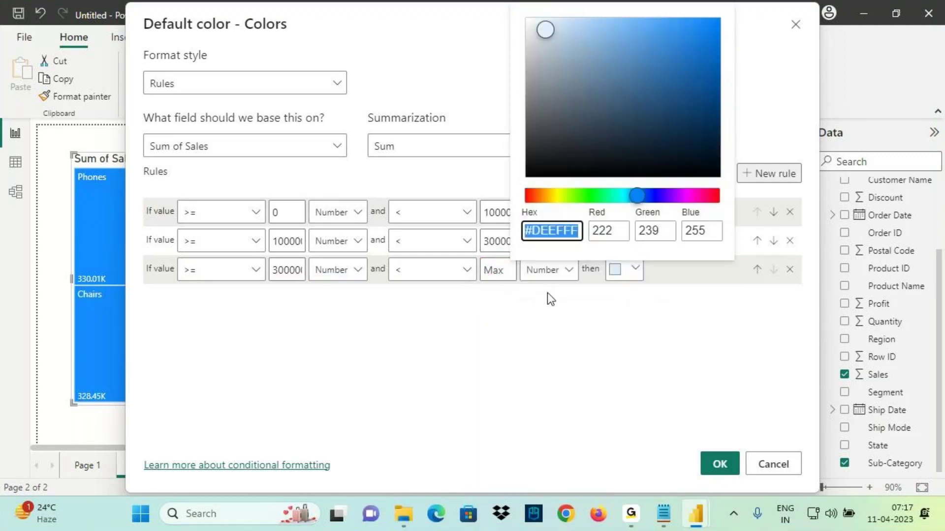
click(662, 411)
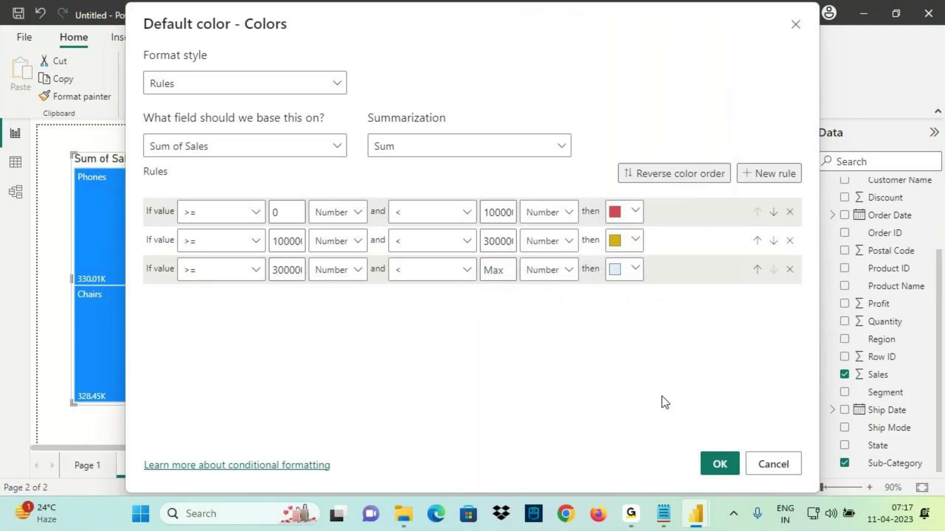
Give the third rule a custom green color, apply the rules to the treemap, and deselect the visual
click(633, 275)
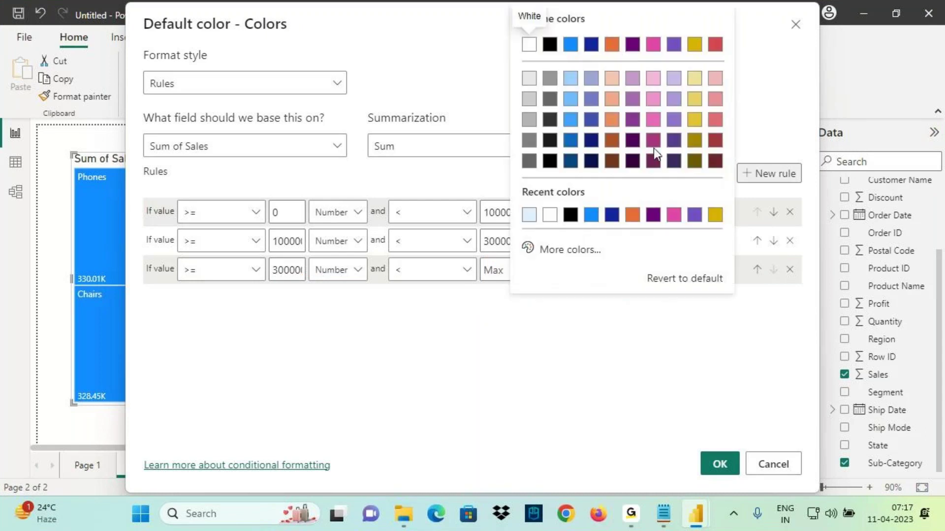
click(554, 250)
click(595, 196)
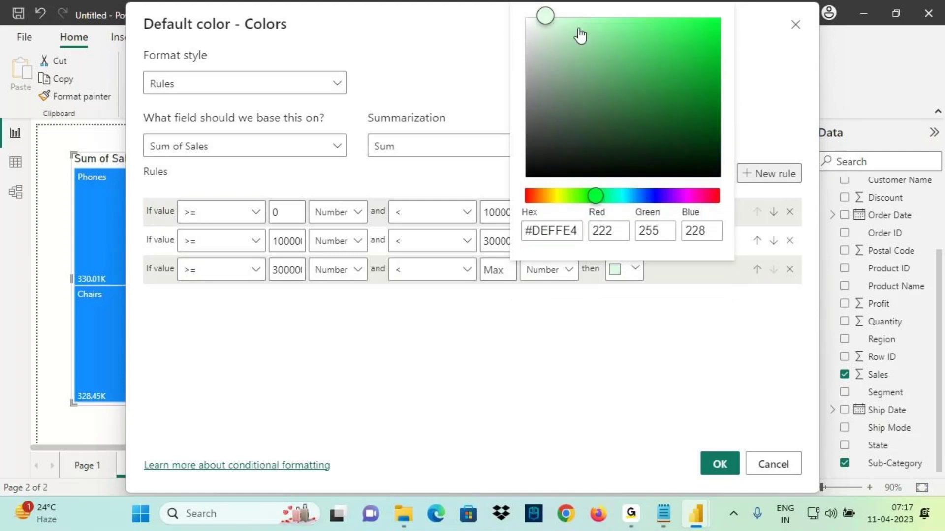
drag(620, 46, 652, 46)
click(635, 268)
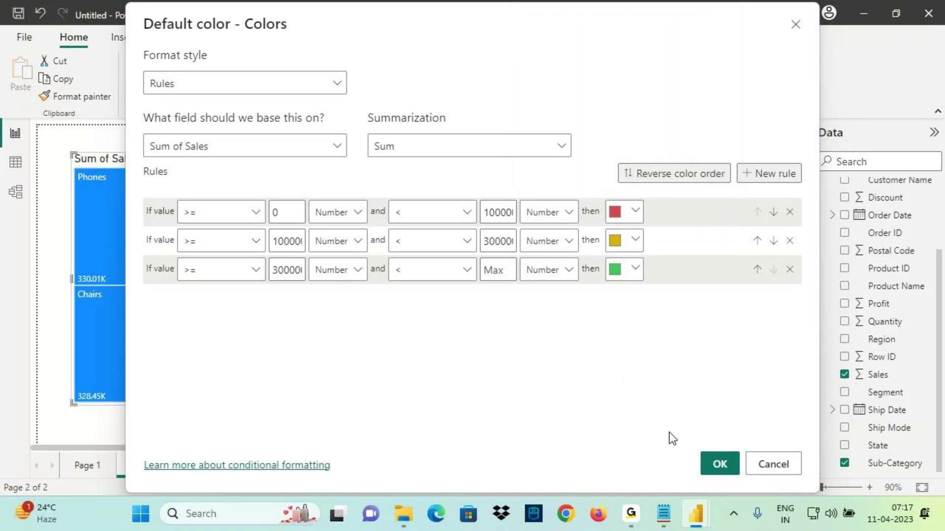
click(719, 465)
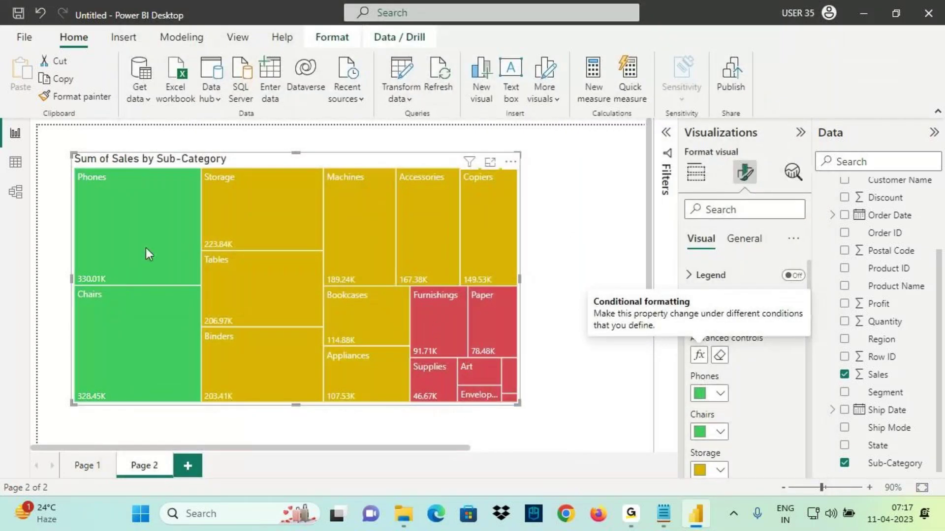
click(547, 278)
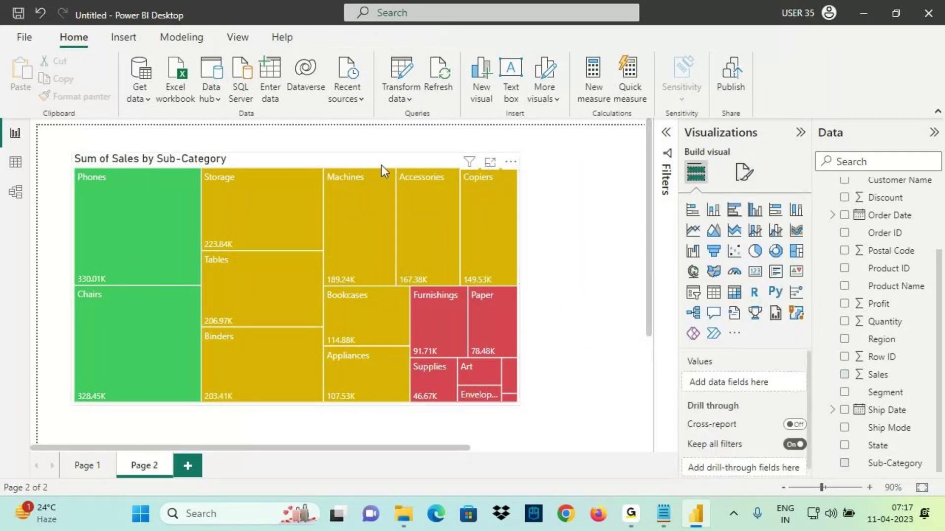
Switch to the Notepad notes and add a dashed separator line below the Treemap Visual description
click(341, 153)
click(663, 515)
click(32, 254)
click(716, 274)
key(Return)
key(Return)
text(--------------------)
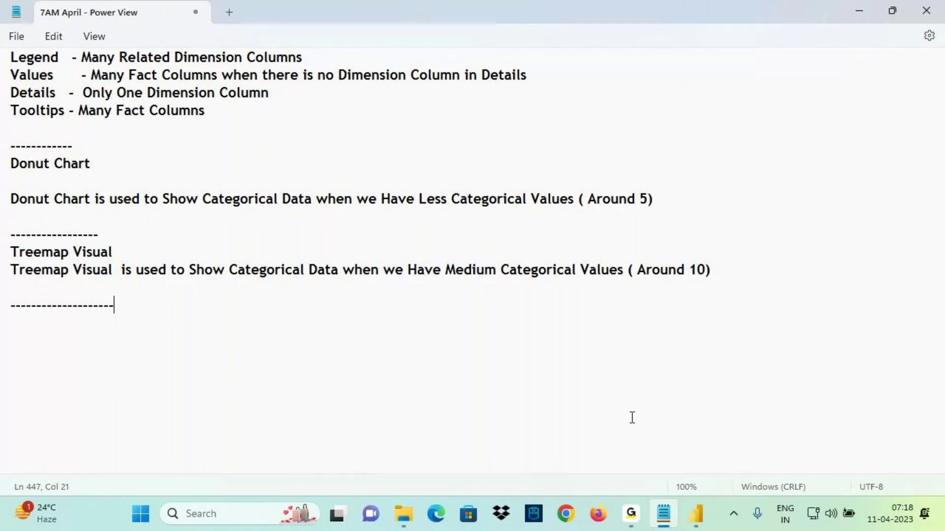
Switch to Power BI Desktop, add a new report page, and check the Product Name column in the Orders table data
click(709, 516)
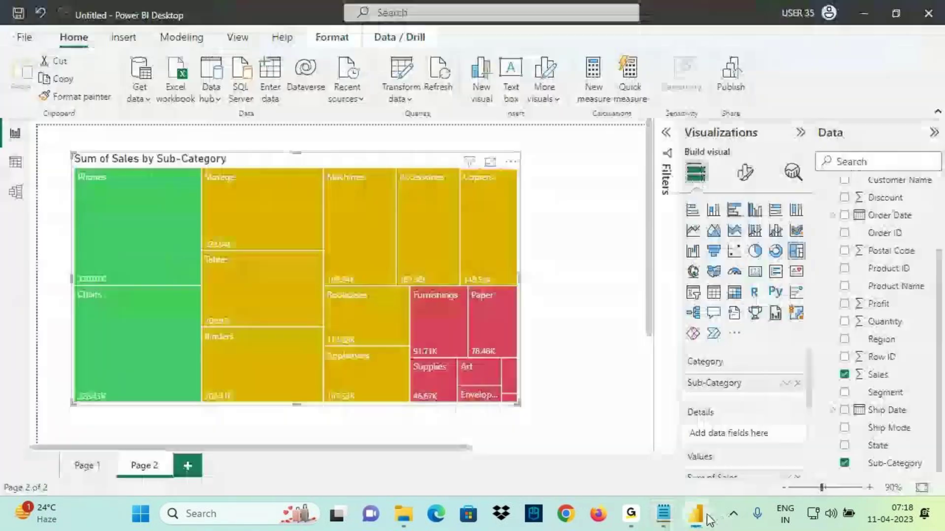
click(188, 465)
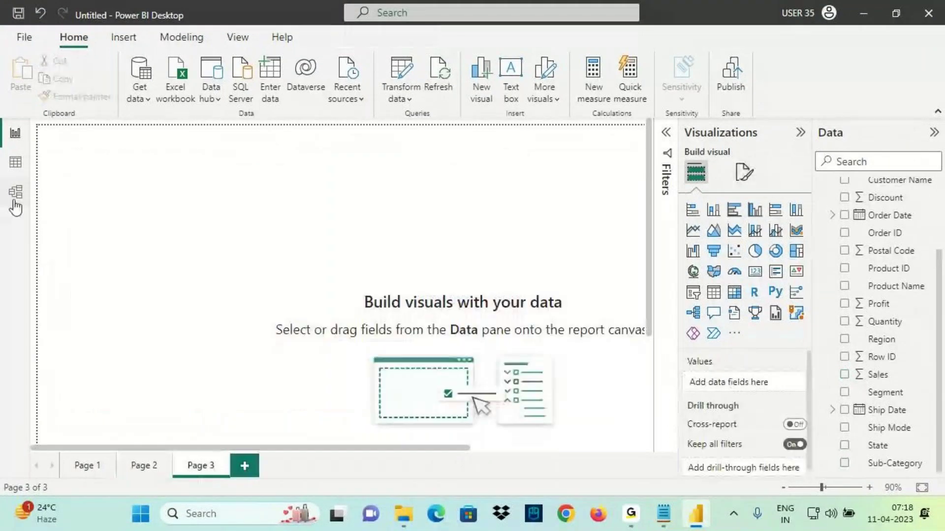
click(15, 162)
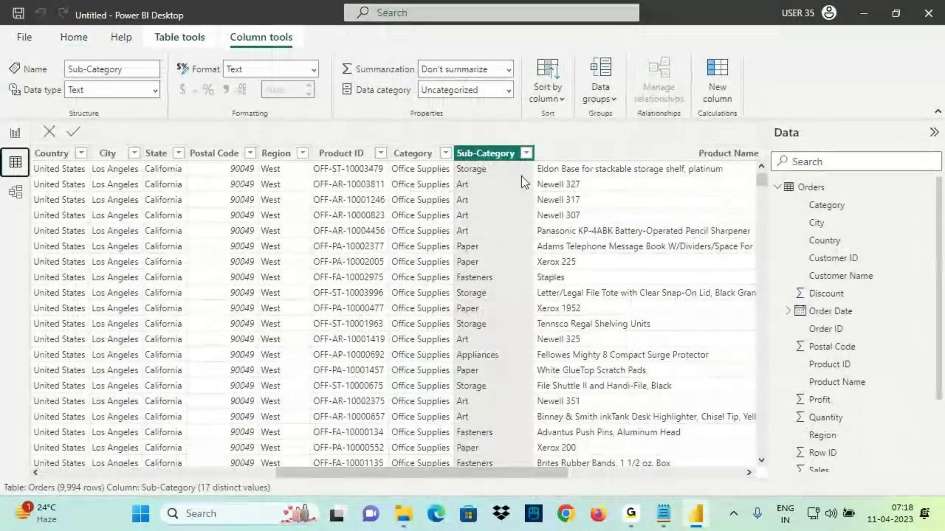
click(656, 154)
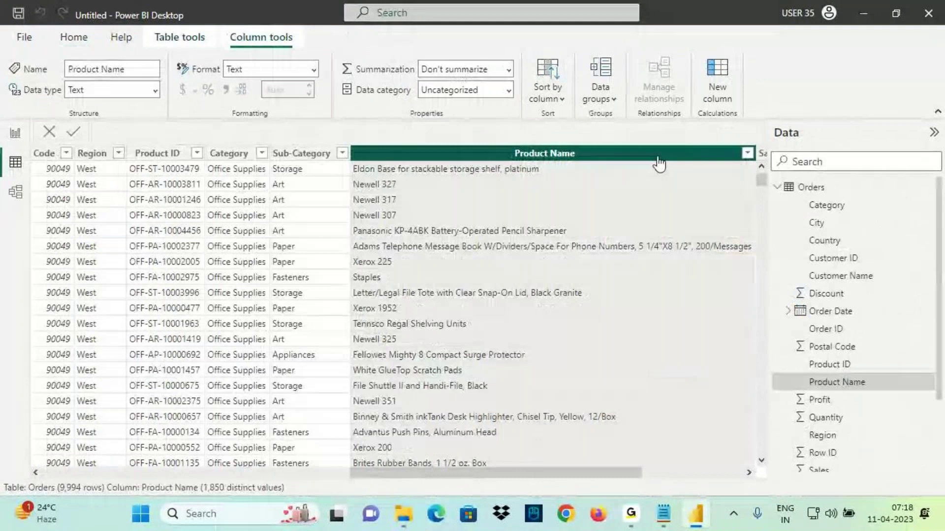
click(15, 133)
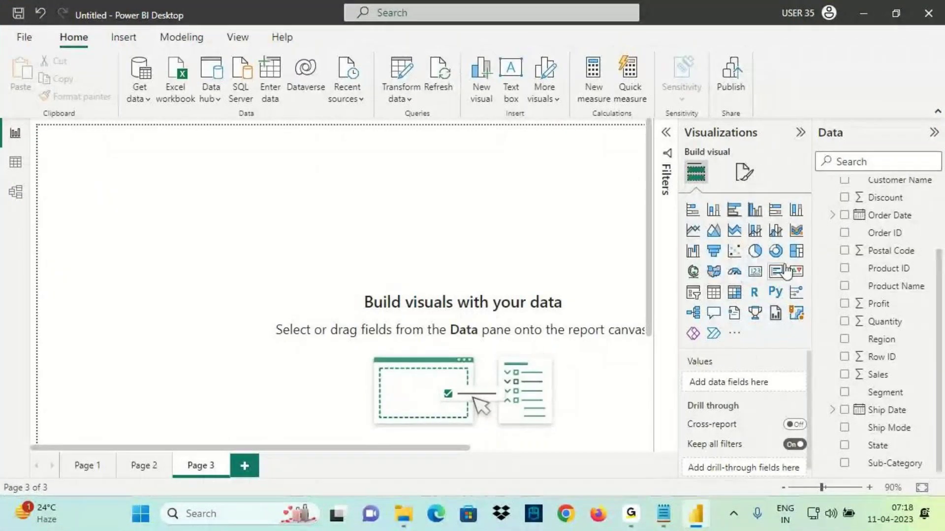
Add an enlarged treemap to the new page with Product Name as its category and Sales as its values
click(796, 251)
drag(140, 277, 294, 346)
drag(191, 214, 98, 148)
drag(904, 288, 780, 383)
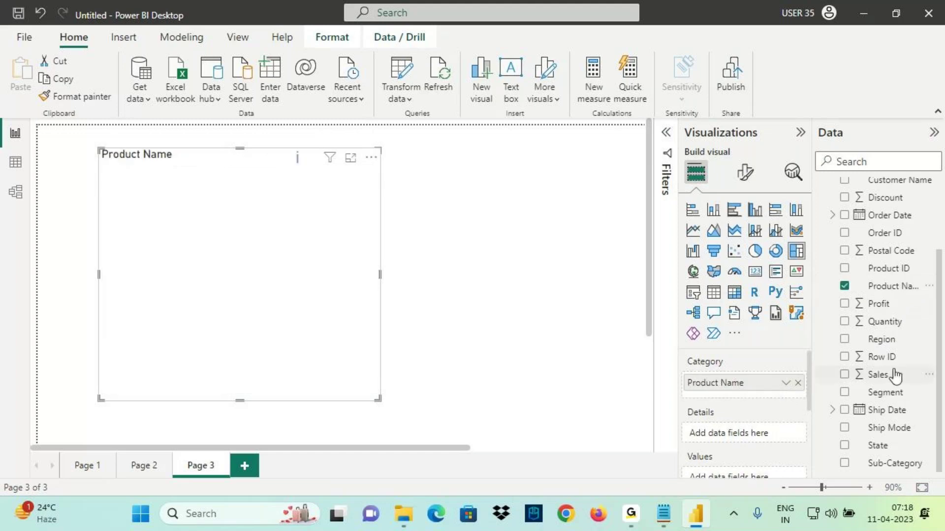
drag(882, 380, 743, 462)
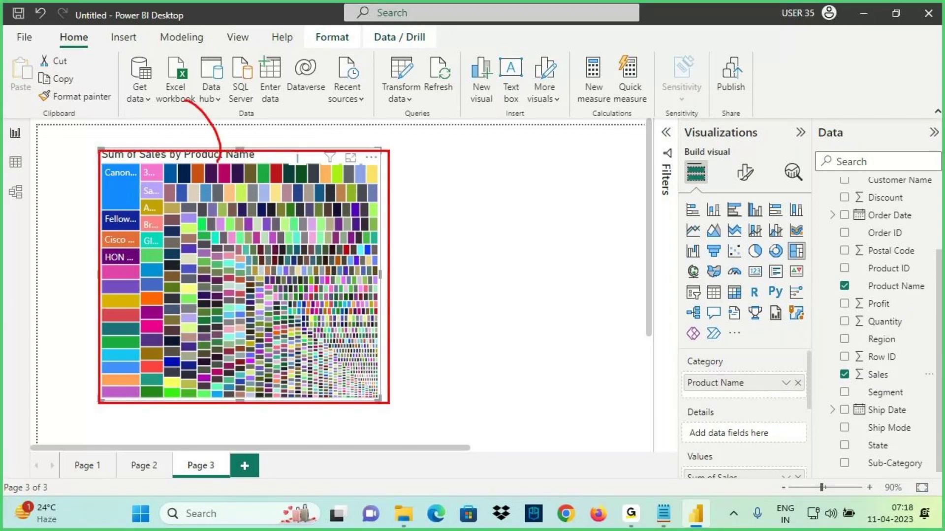
Switch to the Notepad notes and insert "Number of" after "Medium" in the treemap description
key(alt+Tab)
drag(455, 271, 608, 275)
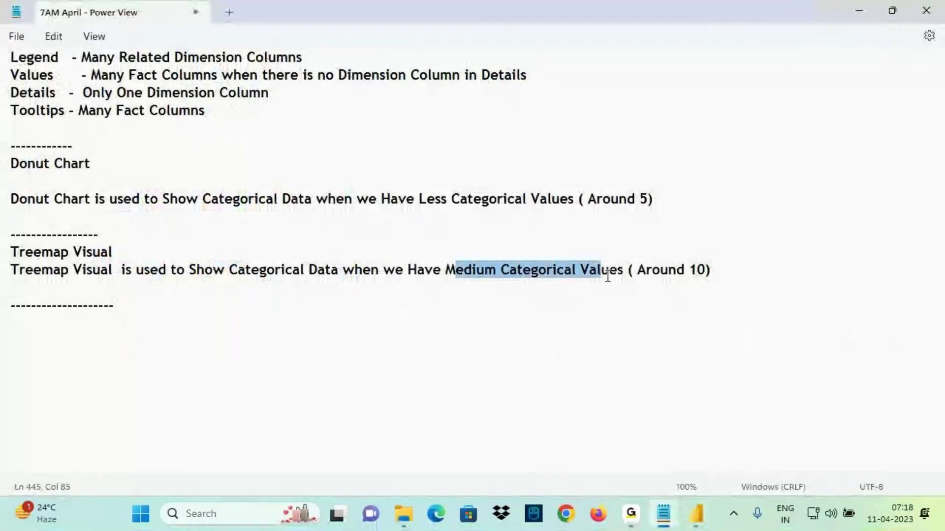
click(509, 269)
text(M)
key(BackSpace)
text(Number )
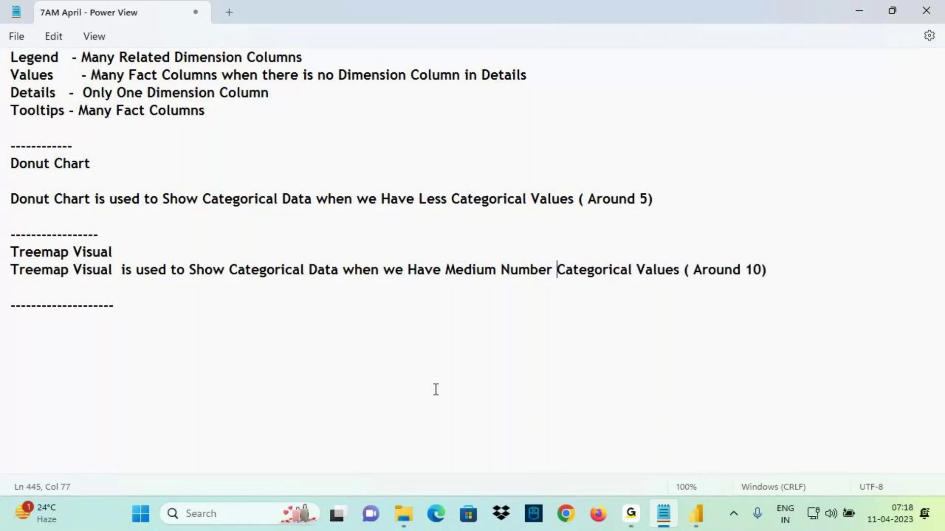
text(of)
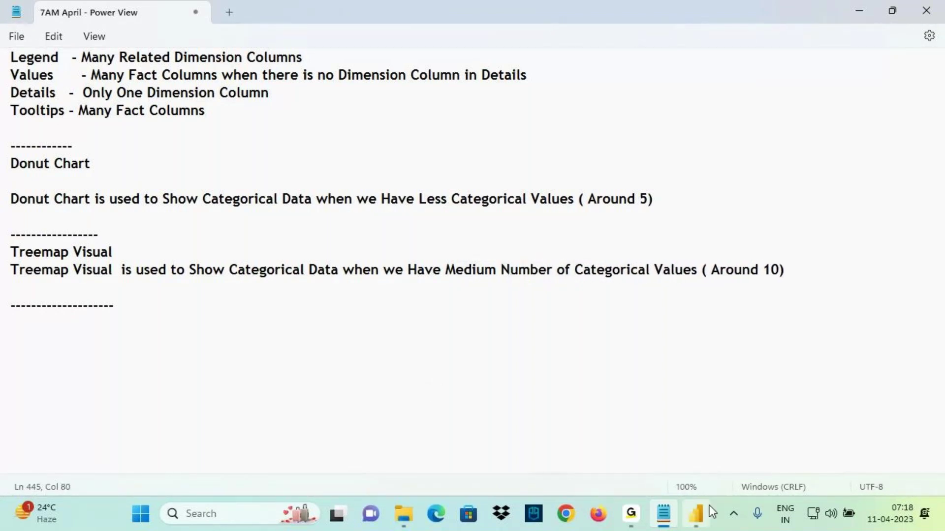
Switch to Power BI Desktop, cross out the product-name treemap with the pen, mark the stacked bar chart type, and clear the marks
click(697, 513)
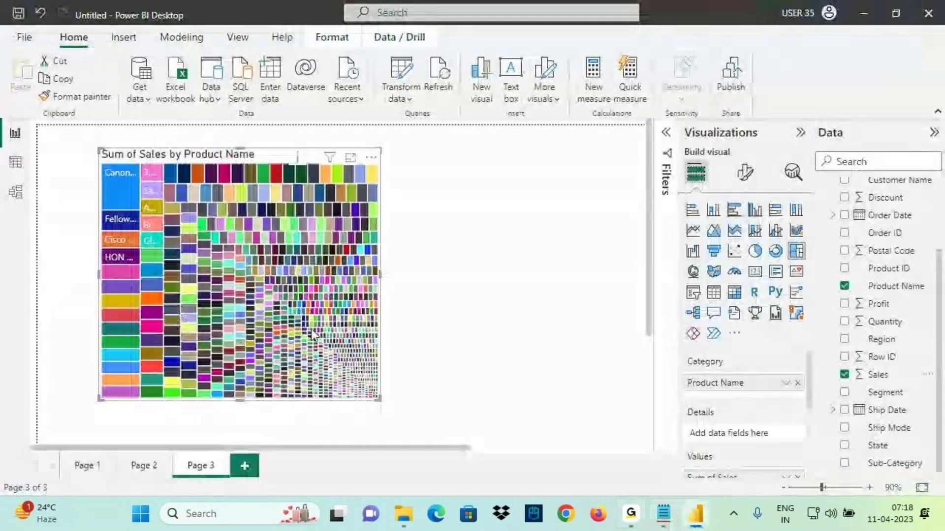
mouse_move(305, 226)
key(ctrl+2)
drag(37, 59, 460, 404)
drag(398, 157, 99, 325)
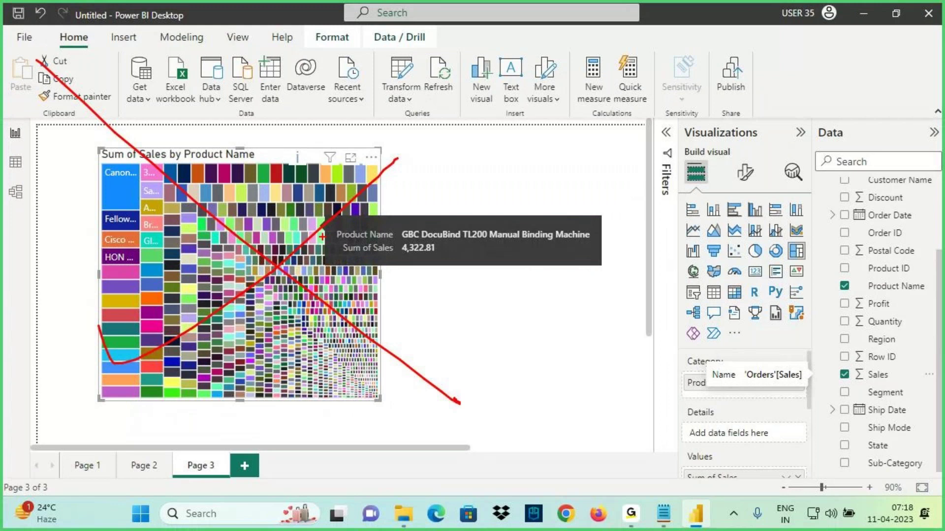
drag(87, 123, 349, 350)
drag(237, 121, 269, 202)
drag(276, 192, 231, 223)
drag(77, 339, 113, 367)
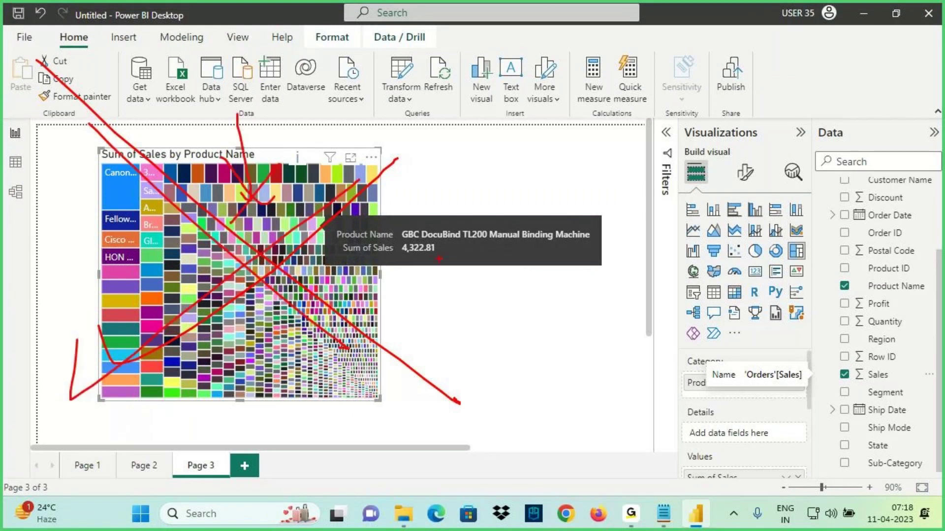
drag(701, 202, 690, 205)
key(Escape)
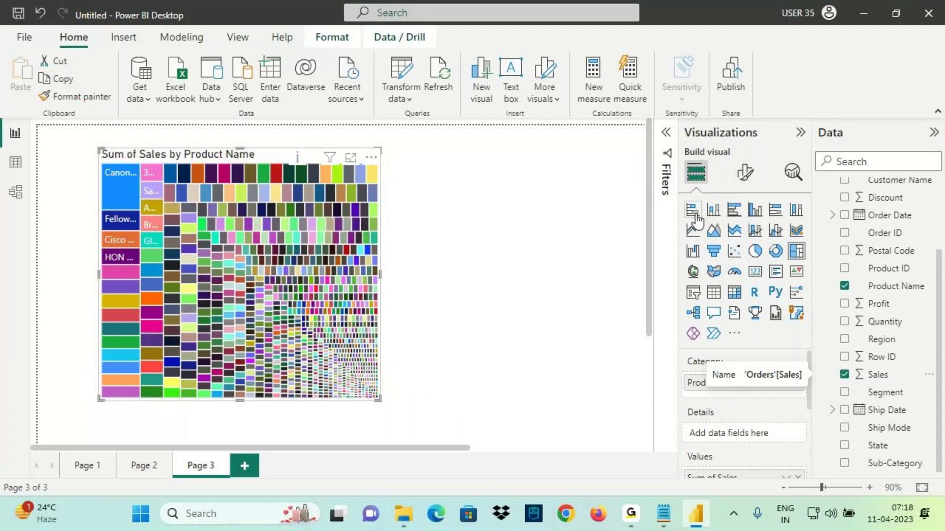
Switch to the Notepad notes and add the heading "Stacked Bar Chart / Bar Chart" below the last separator
click(664, 514)
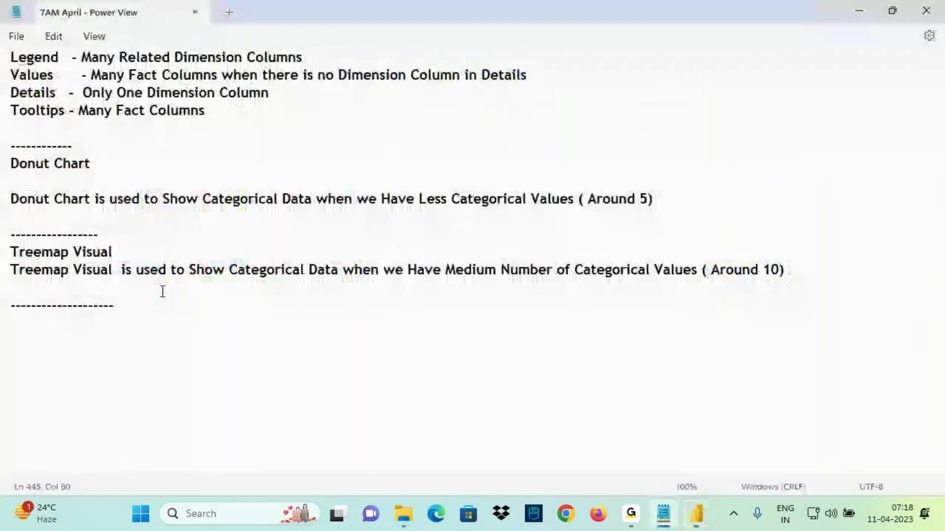
click(512, 378)
text(Sta)
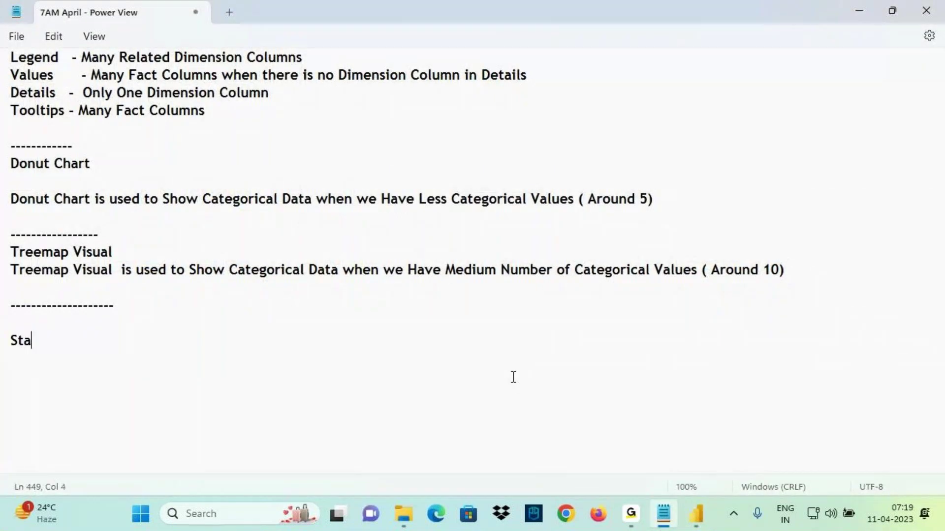
text(cked Bard)
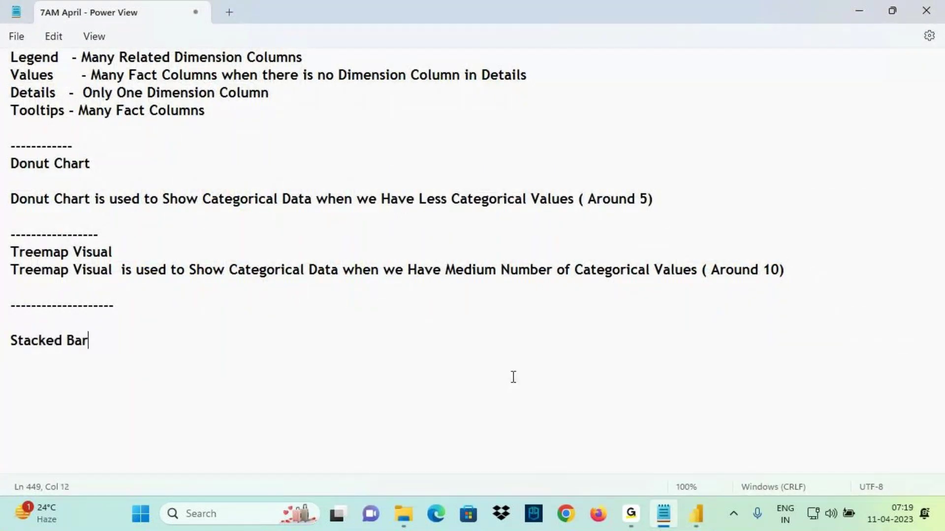
key(BackSpace)
key(BackSpace)
text(Chart /)
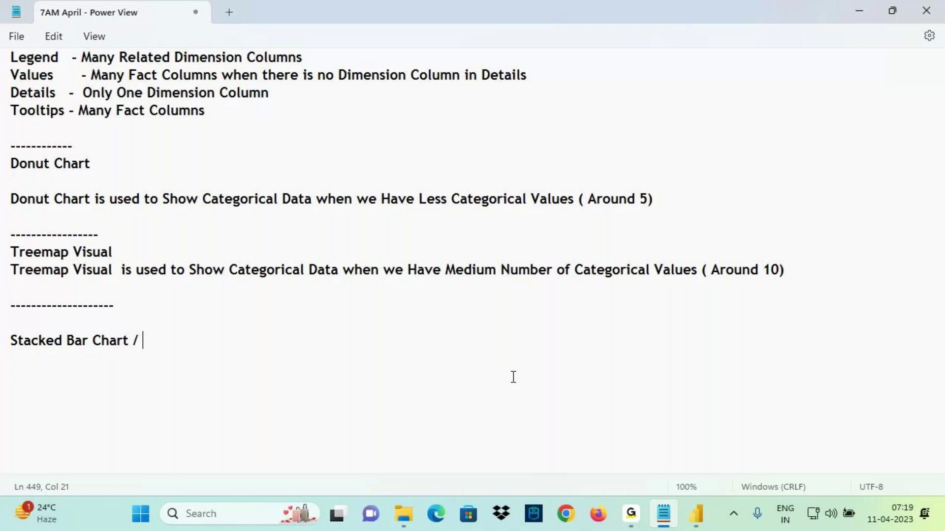
drag(68, 345, 131, 344)
key(ctrl+c)
click(162, 338)
key(ctrl+v)
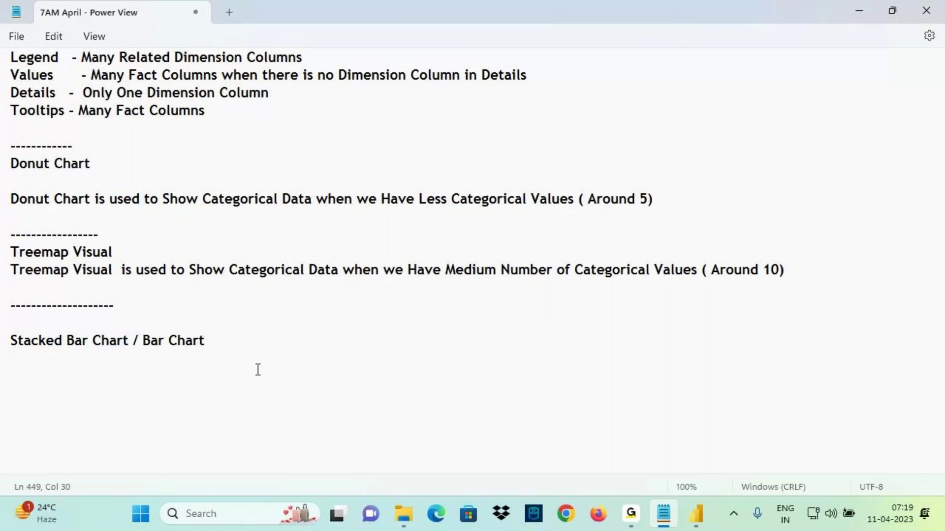
Switch to Power BI Desktop, cross out the treemap with the pen, and underline its Category and Values fields
click(696, 513)
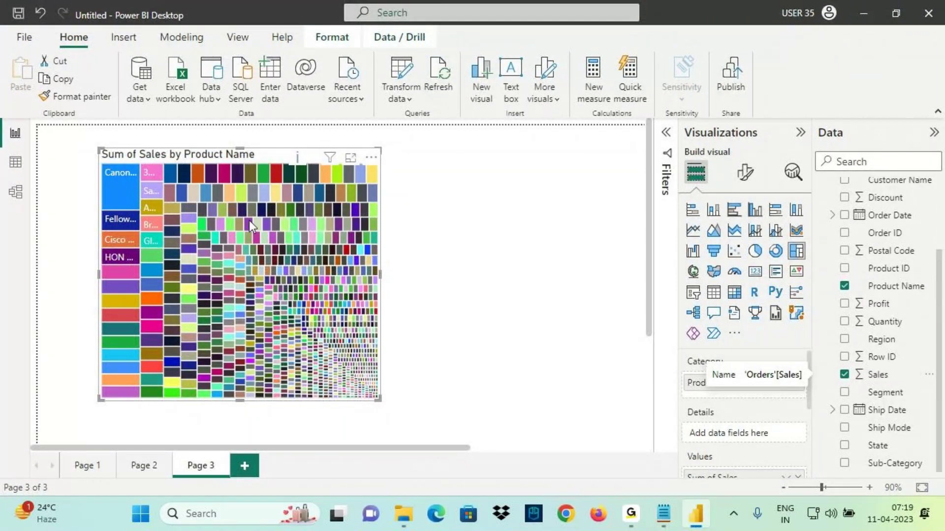
drag(192, 211, 310, 329)
drag(183, 300, 321, 183)
drag(650, 387, 772, 387)
drag(669, 468, 729, 470)
drag(309, 230, 353, 189)
drag(182, 343, 315, 217)
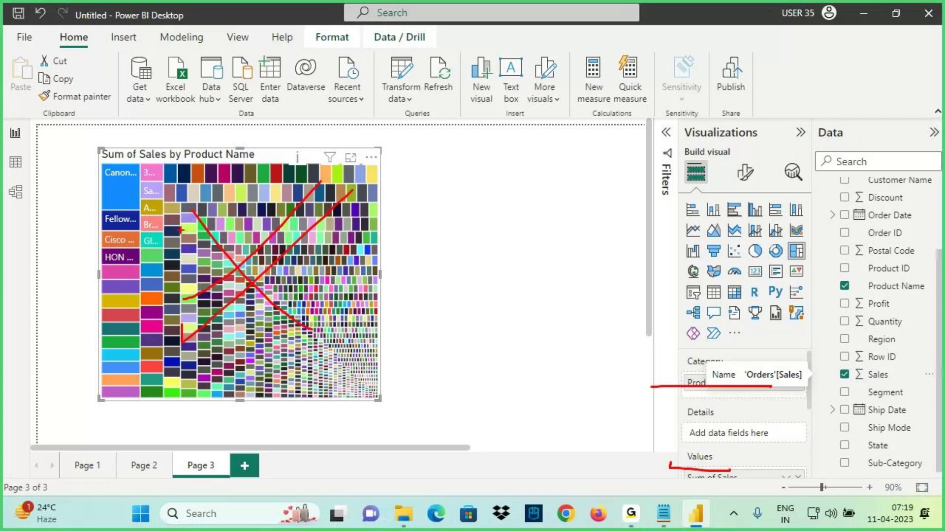
drag(181, 166, 402, 365)
Remove the product-name treemap, and add an empty stacked bar chart enlarged towards the page's upper-left corner
click(371, 157)
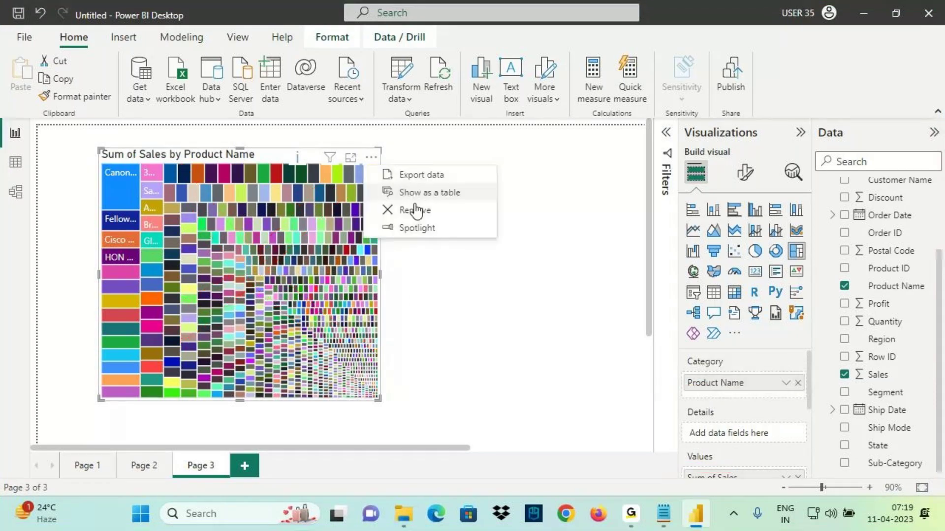
click(416, 209)
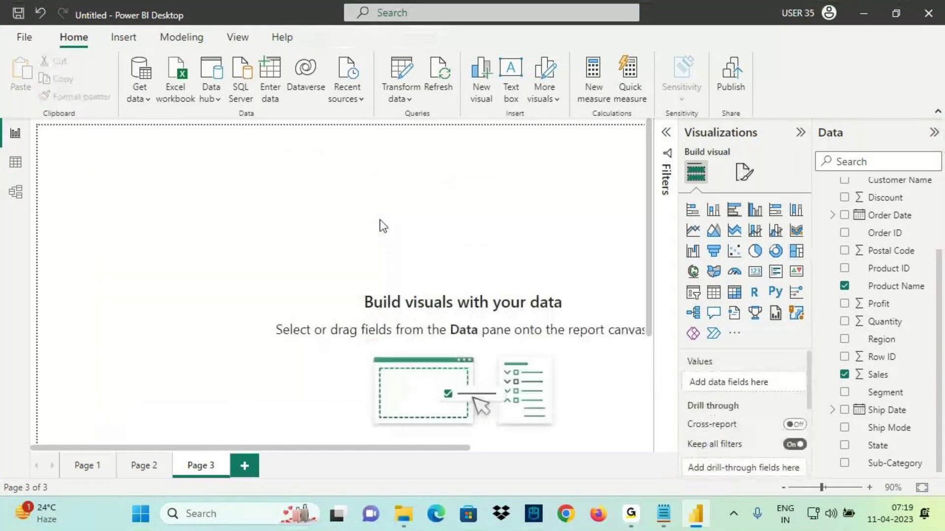
click(691, 212)
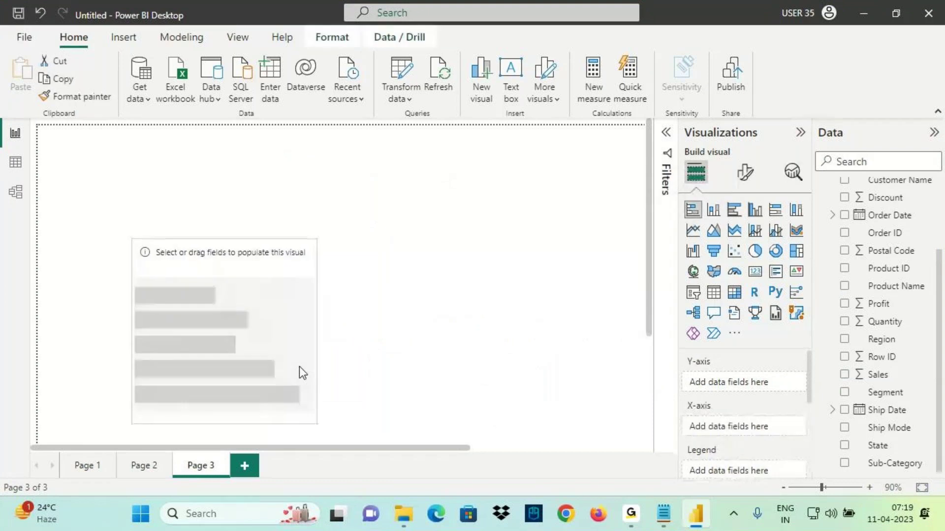
drag(130, 239, 68, 138)
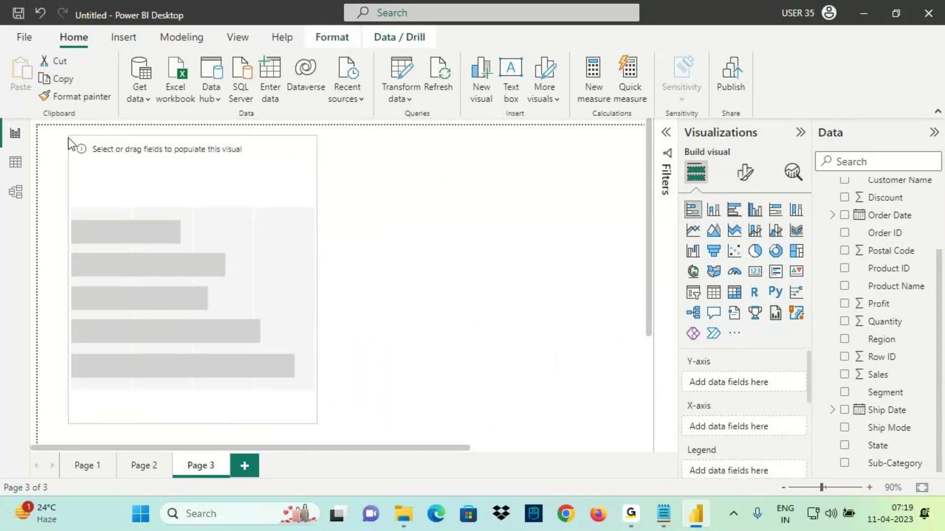
Compare the "Stacked Bar Chart / Bar Chart" heading in Notepad with the bar and column chart types in Power BI Desktop
click(664, 514)
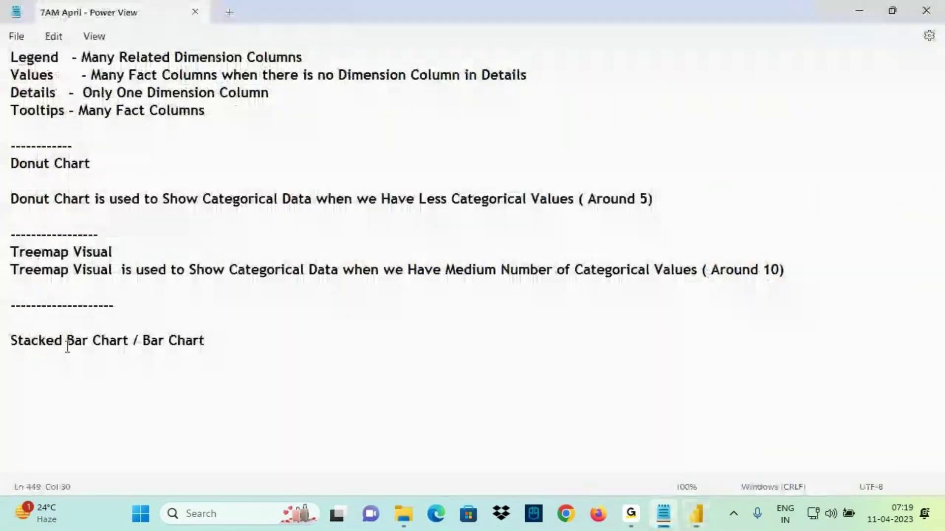
drag(23, 341, 89, 340)
click(695, 515)
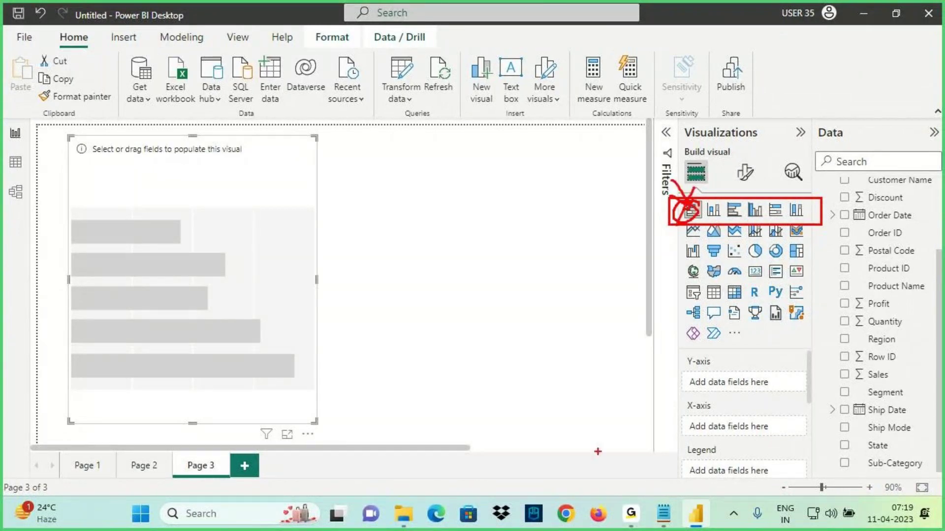
click(665, 522)
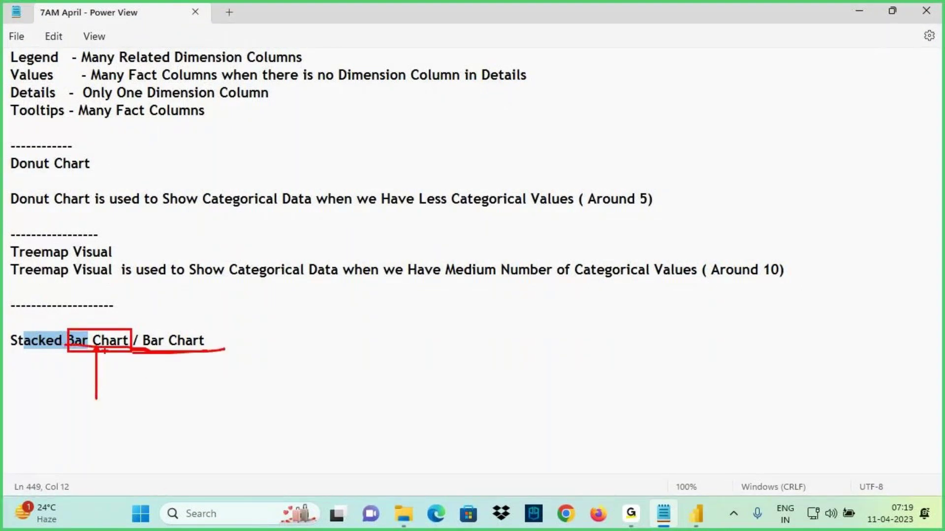
click(93, 341)
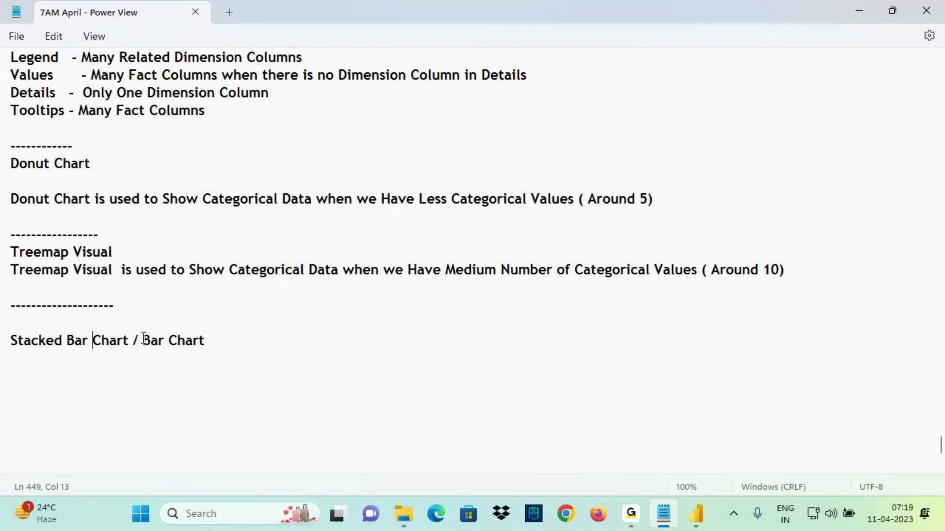
Copy "Bar Chart" from the heading and paste it as the start of a new line below the heading
drag(142, 340, 212, 334)
key(ctrl+c)
scroll(212, 335, down, 2)
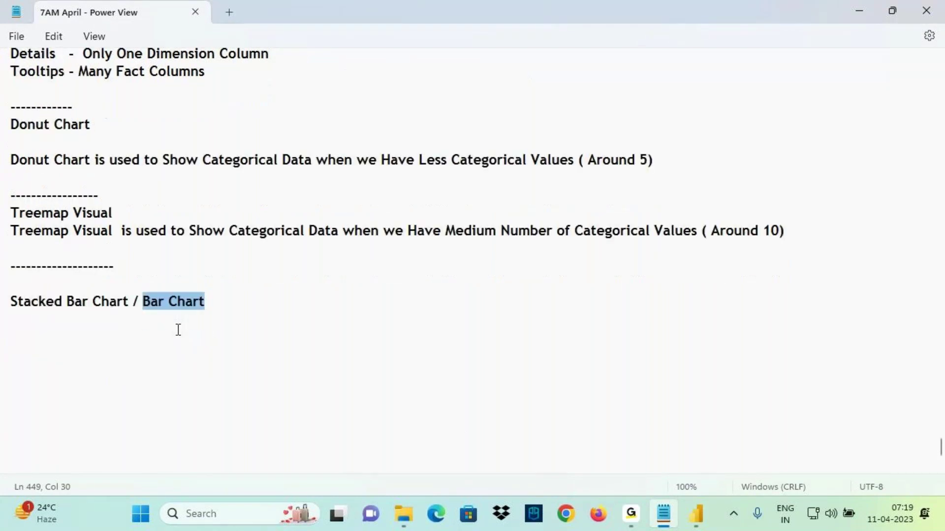
click(32, 272)
key(ctrl+v)
Try to reuse "is used to Show Categorical Data when we Have" from the treemap description after "Bar Chart", and delete the duplicated text
drag(117, 164, 446, 161)
key(ctrl+v)
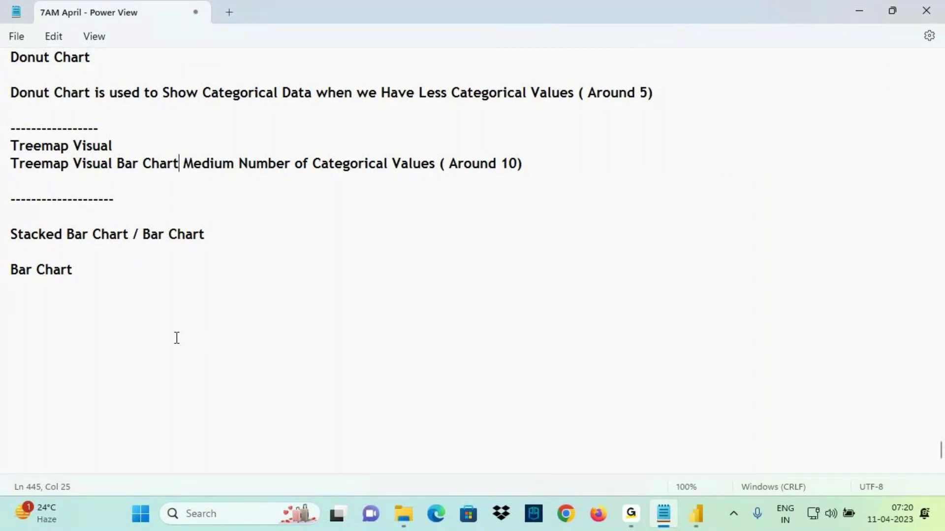
click(136, 278)
key(ctrl+v)
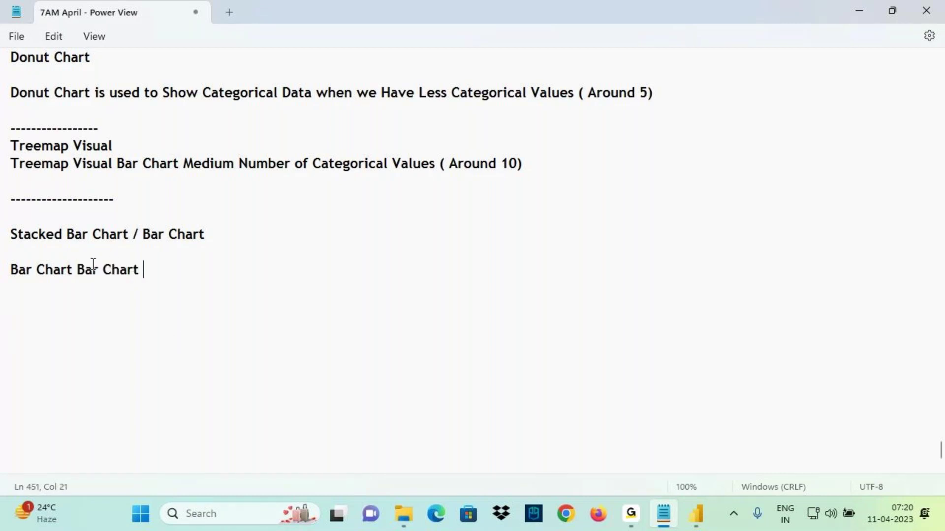
drag(78, 269, 217, 300)
key(Delete)
Undo the latest edits to restore the treemap description's replaced wording
scroll(103, 224, up, 1)
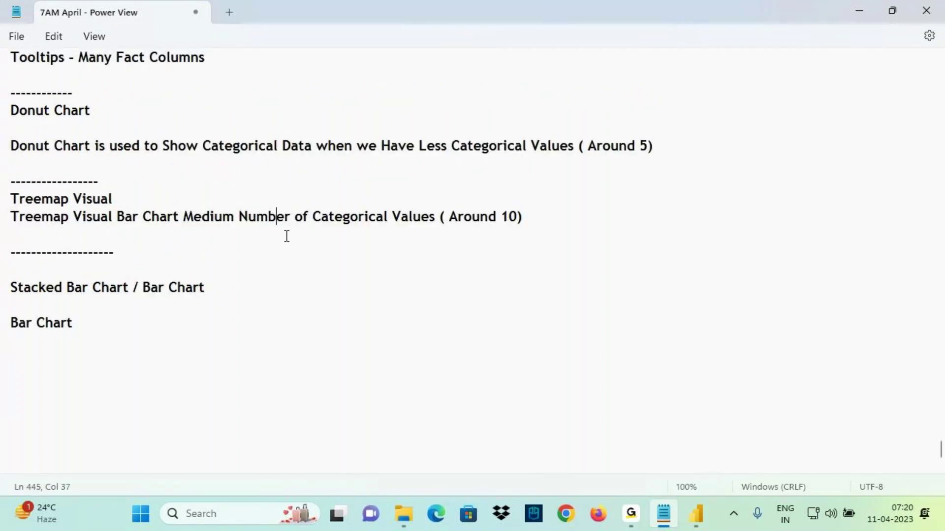
key(ctrl+z)
key(ctrl+z)
key(ctrl+z)
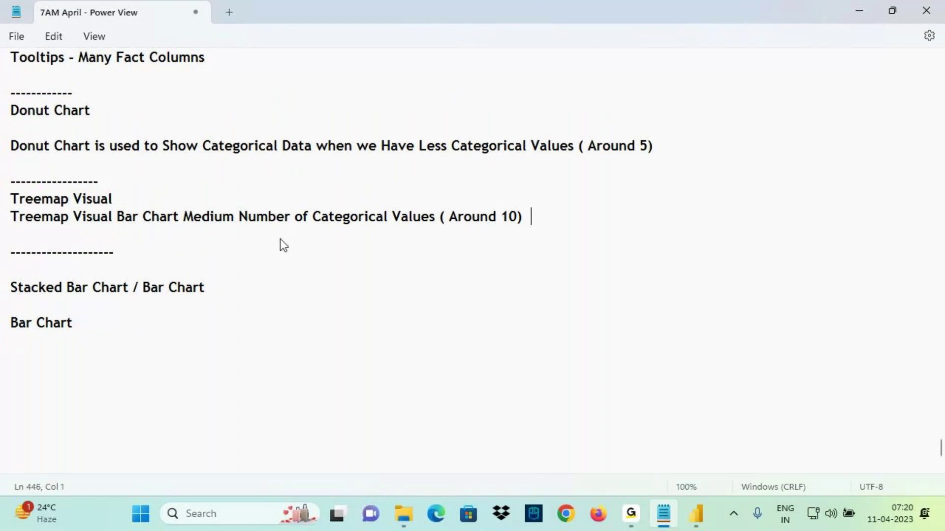
Complete the Bar Chart note so it reads "Bar Chart is used to Show Categorical Data when we Have More Number of Categorical Values"
drag(119, 216, 447, 222)
key(ctrl+c)
click(116, 322)
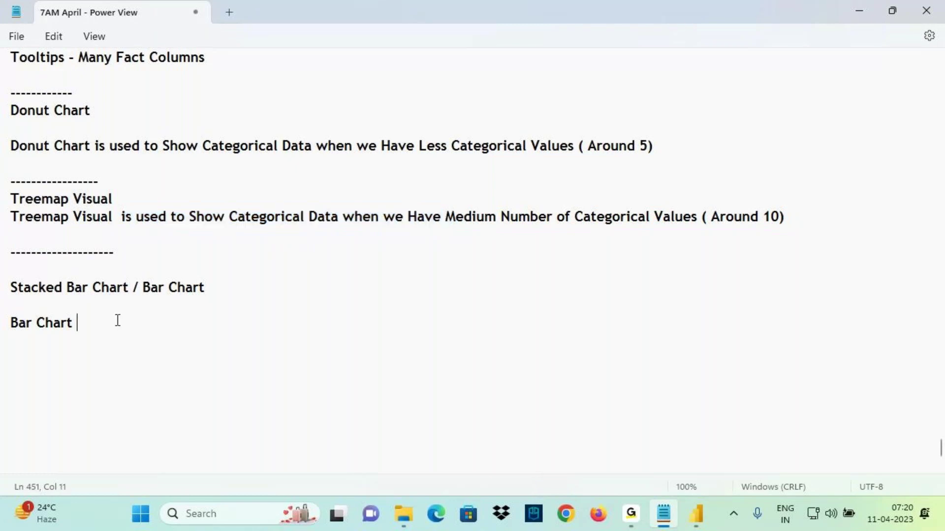
key(ctrl+v)
text(More Number of C)
drag(575, 217, 700, 222)
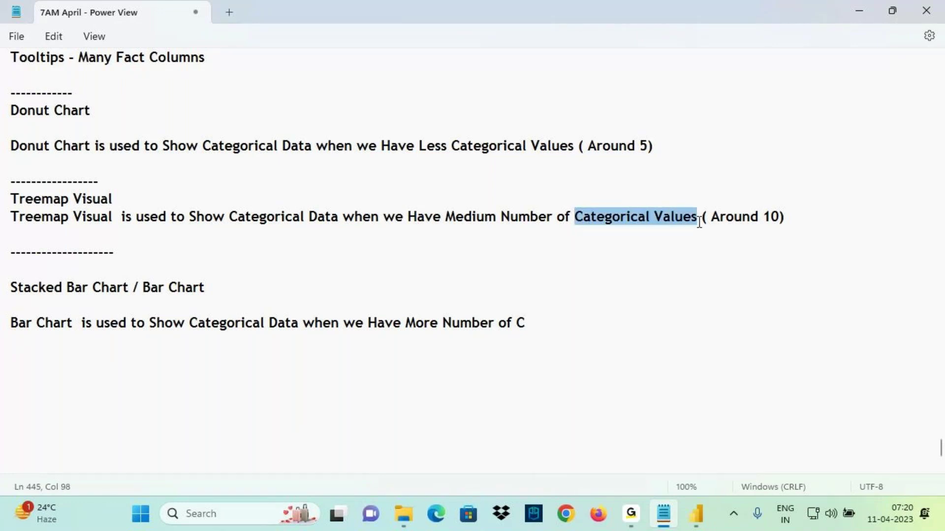
drag(517, 324, 528, 325)
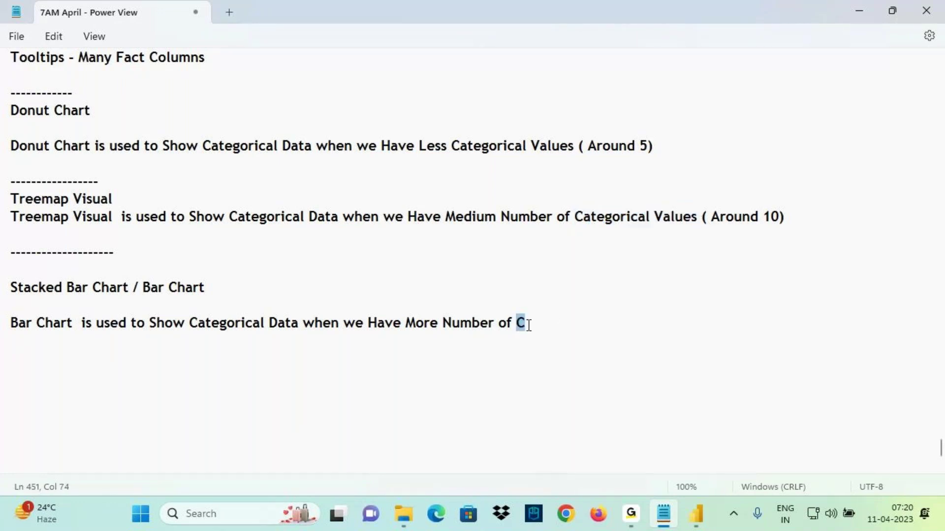
key(ctrl+v)
drag(139, 288, 201, 287)
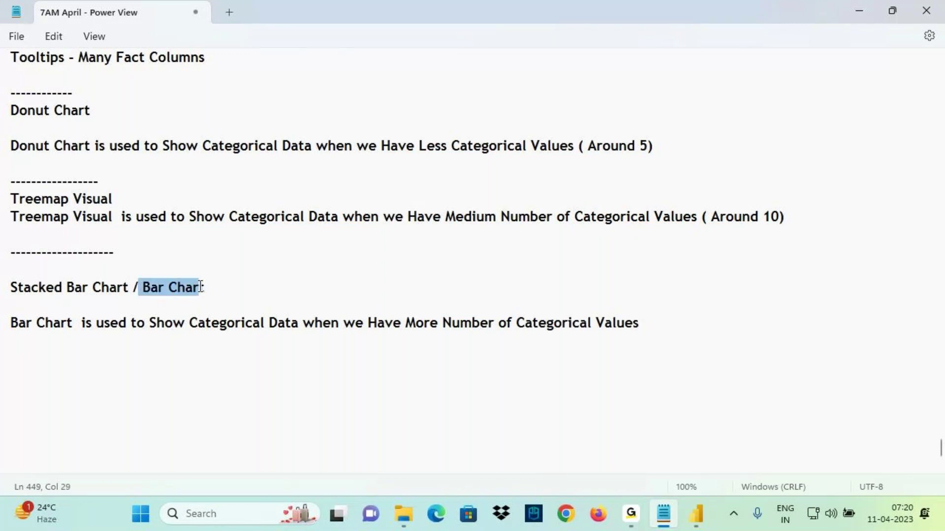
Switch to Power BI Desktop and review the empty bar chart's field wells: Y-axis, X-axis, Legend, Small multiples and Tooltips
click(689, 520)
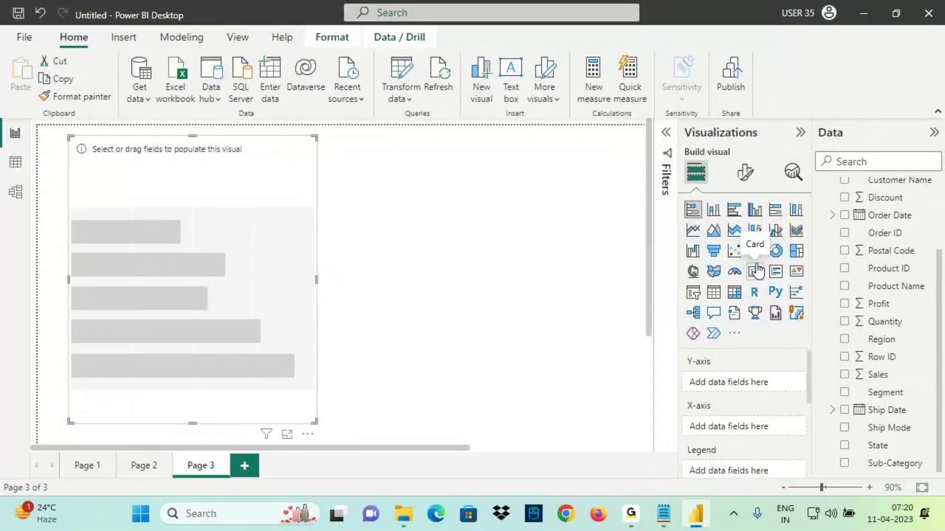
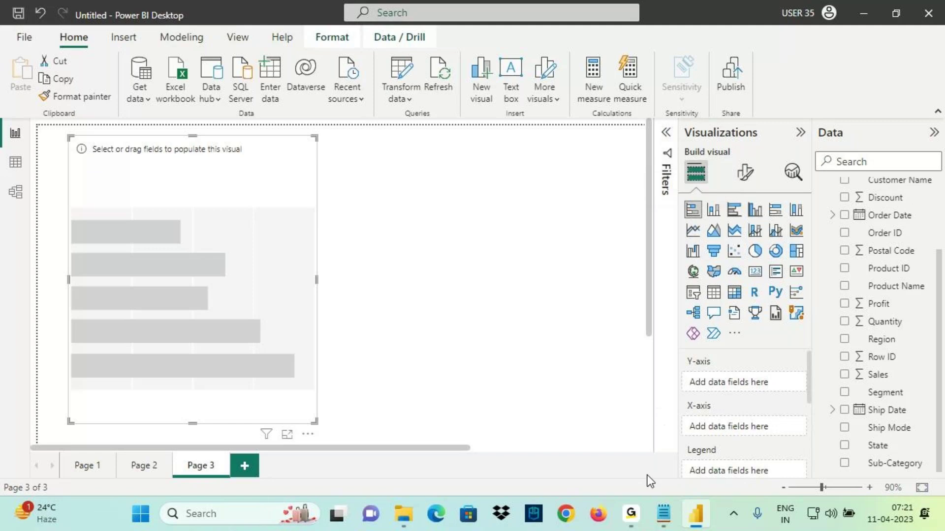
click(664, 514)
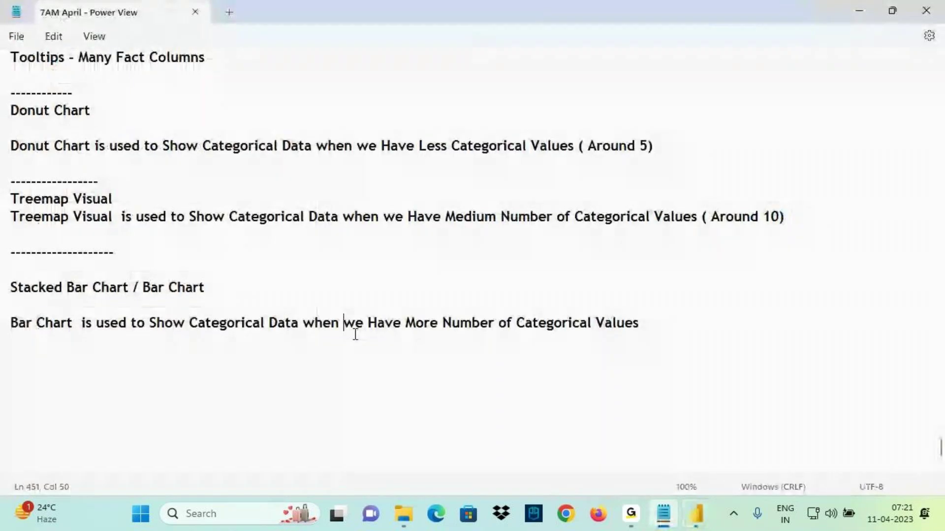
click(694, 517)
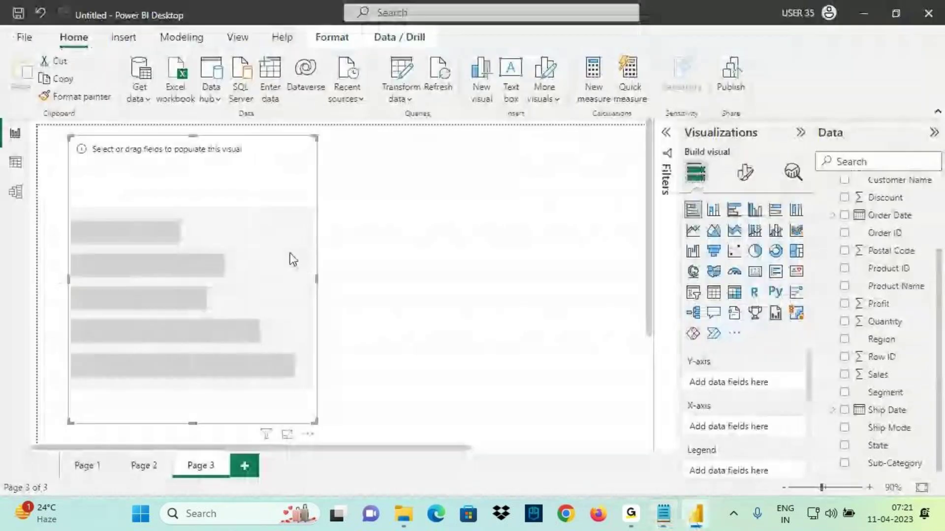
drag(670, 371, 708, 371)
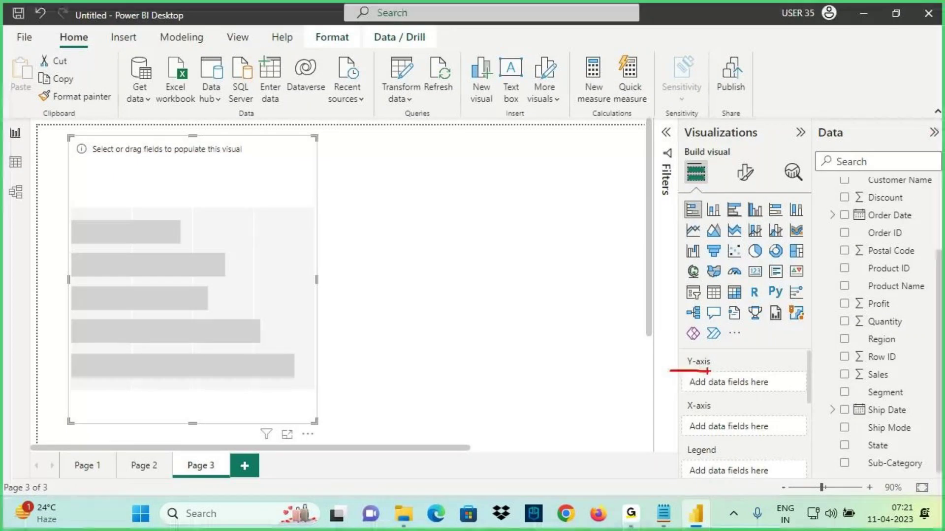
drag(683, 416, 740, 416)
key(Escape)
scroll(725, 406, down, 1)
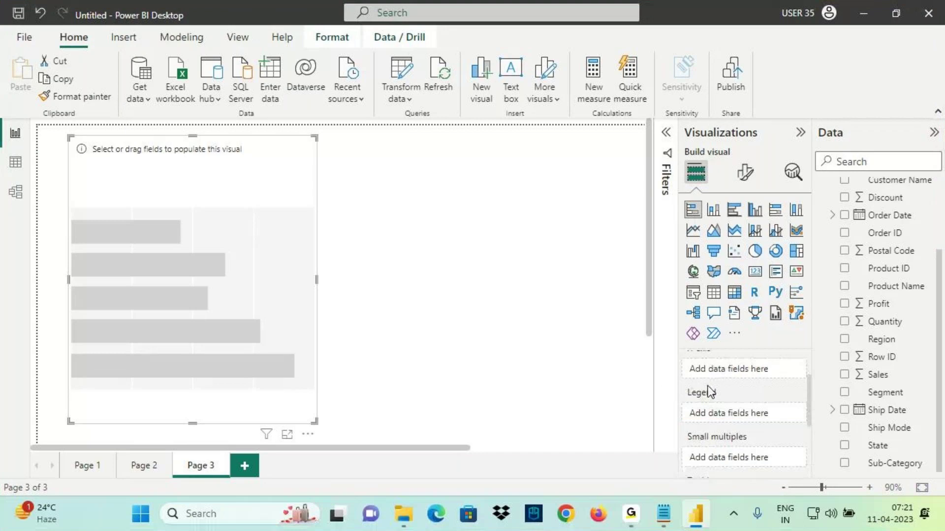
scroll(712, 406, down, 1)
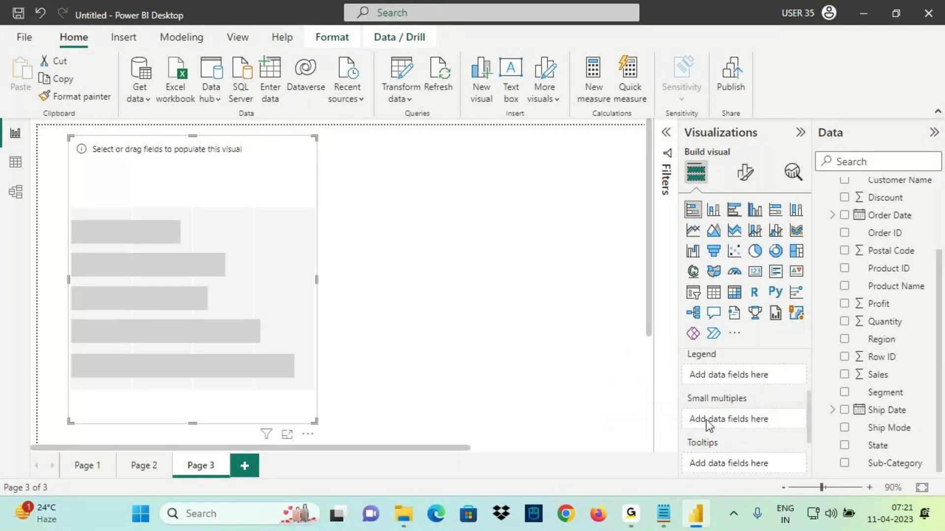
scroll(706, 428, up, 2)
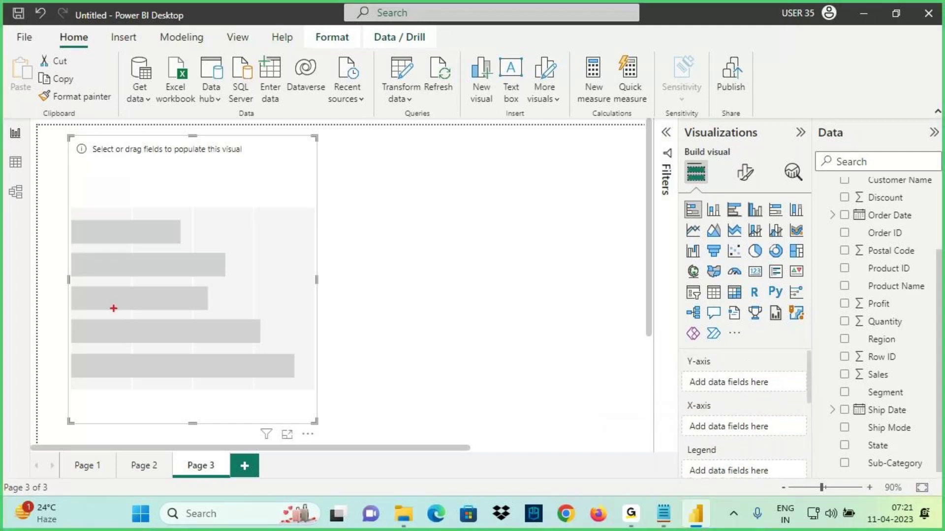
drag(312, 422, 72, 420)
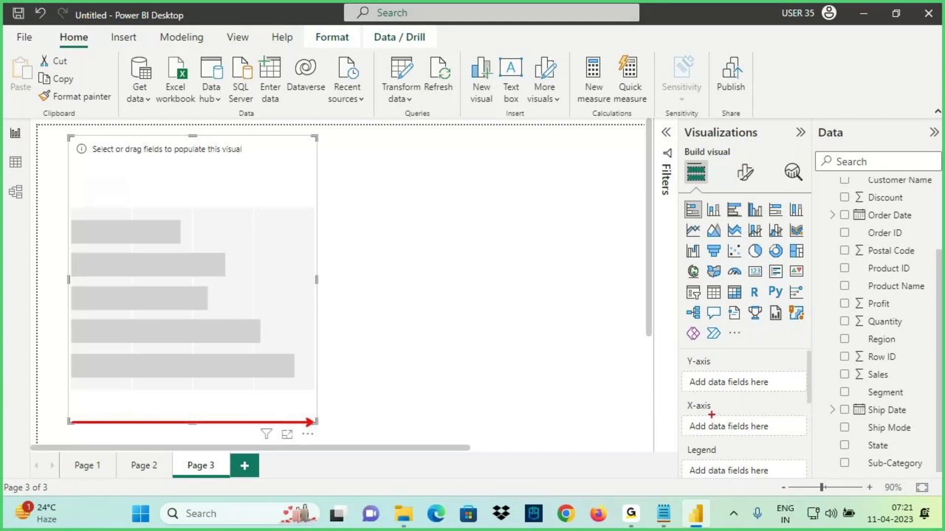
drag(678, 373, 703, 370)
drag(70, 139, 69, 421)
drag(680, 413, 713, 408)
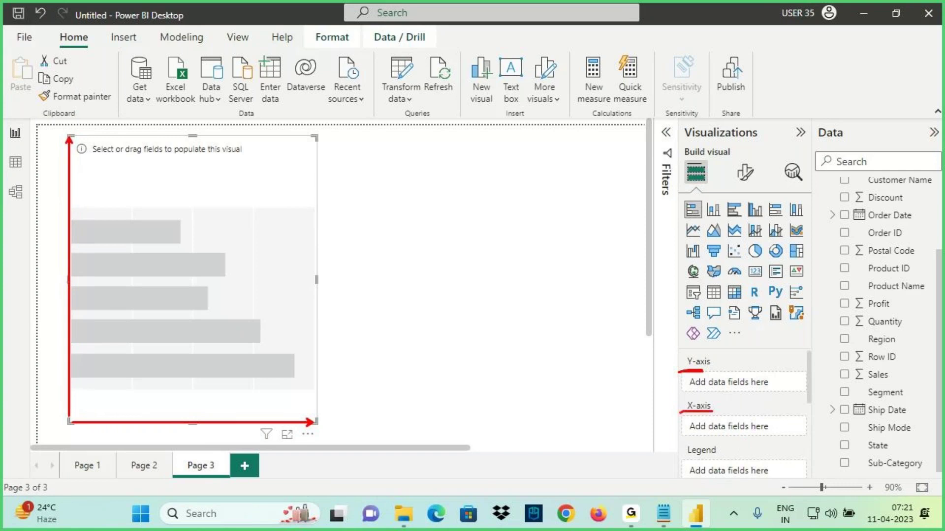
drag(318, 422, 72, 421)
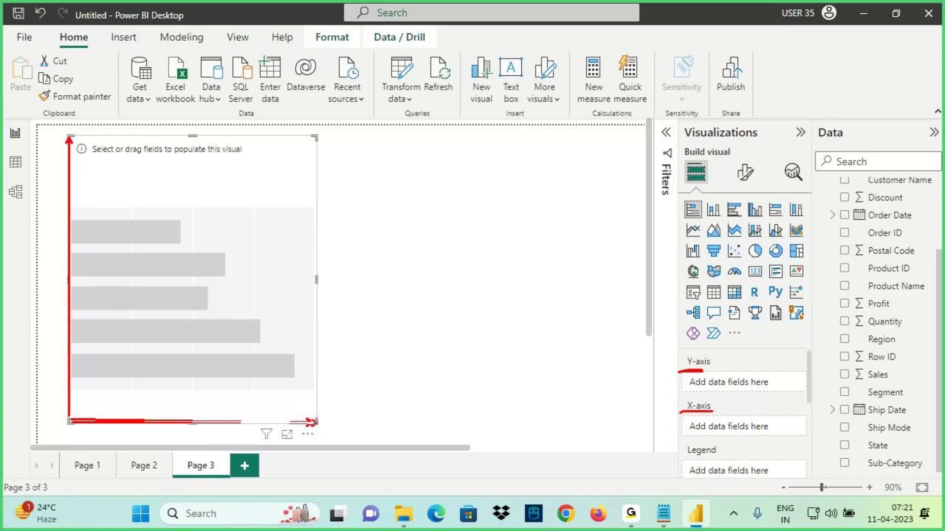
drag(351, 422, 326, 444)
drag(334, 422, 363, 458)
drag(38, 102, 55, 129)
drag(54, 117, 33, 157)
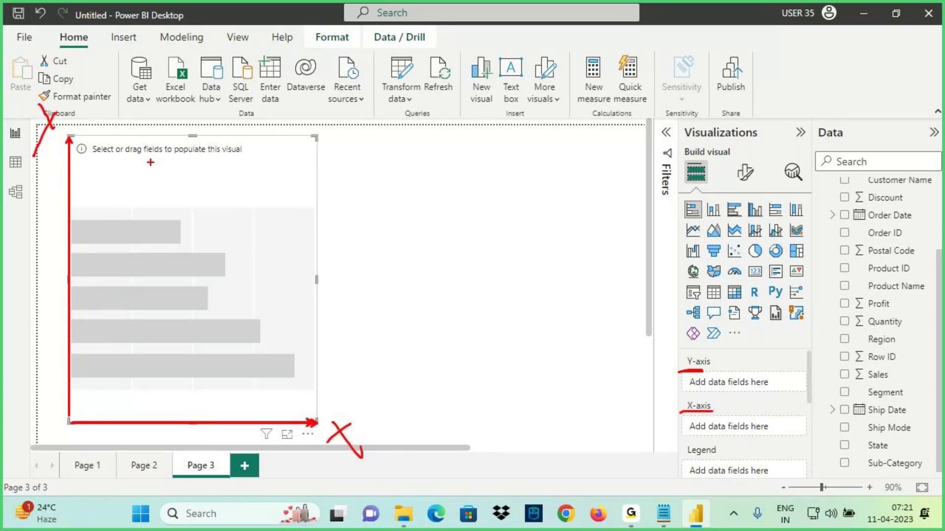
drag(71, 103, 35, 154)
mouse_move(43, 90)
mouse_down()
mouse_move(33, 153)
mouse_move(41, 129)
mouse_up()
mouse_move(680, 367)
mouse_down()
mouse_move(696, 369)
mouse_move(712, 350)
mouse_move(679, 351)
mouse_move(689, 369)
mouse_up()
mouse_move(741, 339)
mouse_down()
mouse_move(721, 373)
mouse_move(788, 347)
mouse_move(796, 358)
mouse_move(846, 311)
mouse_up()
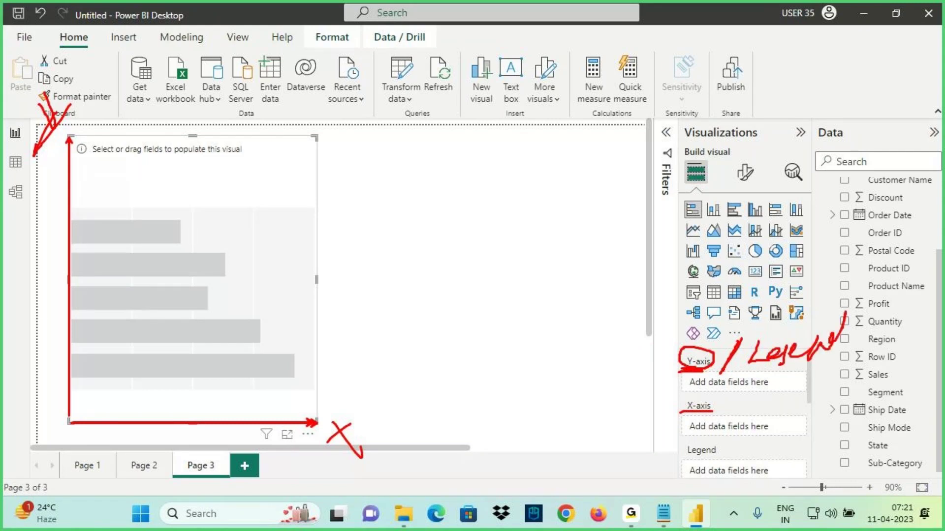
drag(760, 369, 837, 350)
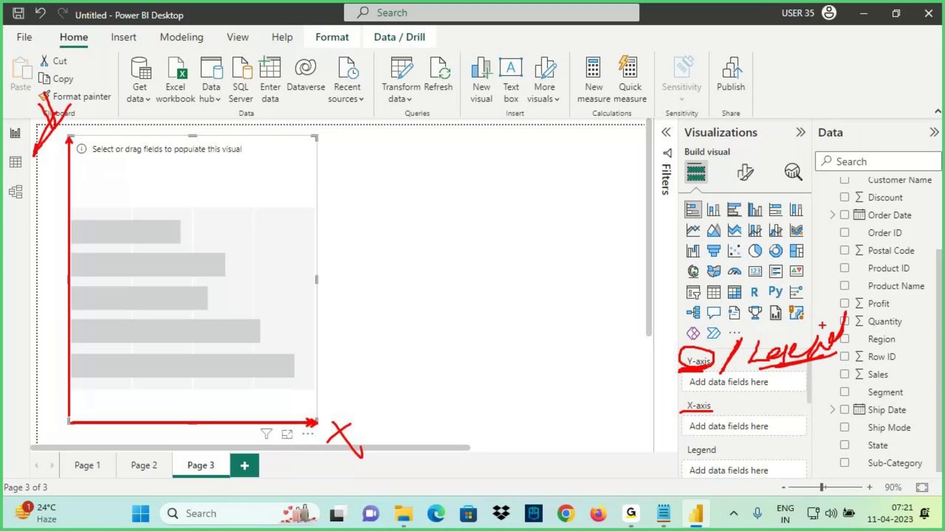
drag(73, 134, 70, 197)
drag(46, 167, 92, 153)
drag(18, 143, 102, 113)
mouse_move(783, 328)
mouse_down()
mouse_move(783, 269)
mouse_move(807, 295)
mouse_move(783, 232)
mouse_up()
mouse_move(772, 256)
mouse_down()
mouse_move(787, 236)
mouse_move(851, 227)
mouse_move(848, 247)
mouse_up()
mouse_move(860, 220)
mouse_down()
mouse_move(880, 203)
mouse_move(920, 196)
mouse_move(918, 225)
mouse_up()
mouse_move(836, 164)
mouse_down()
mouse_move(868, 197)
mouse_move(882, 169)
mouse_move(885, 180)
mouse_move(920, 158)
mouse_up()
drag(876, 202, 929, 191)
mouse_move(720, 399)
mouse_down()
mouse_move(673, 410)
mouse_move(723, 410)
mouse_up()
mouse_move(343, 401)
mouse_down()
mouse_move(338, 413)
mouse_move(428, 385)
mouse_move(432, 417)
mouse_up()
drag(678, 410, 586, 379)
drag(624, 352, 619, 406)
mouse_move(535, 336)
mouse_down()
mouse_move(540, 365)
mouse_move(566, 341)
mouse_up()
mouse_move(604, 292)
mouse_down()
mouse_move(598, 331)
mouse_move(624, 298)
mouse_up()
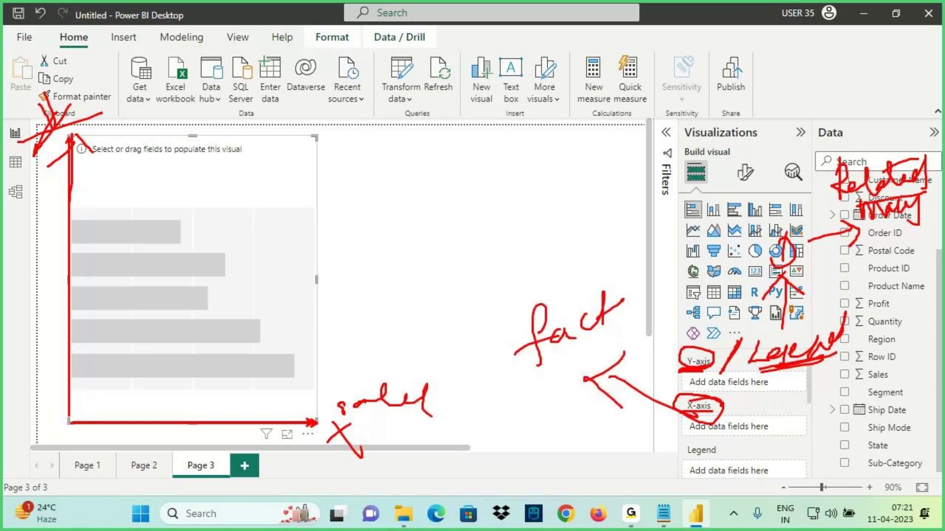
mouse_move(757, 396)
mouse_down()
mouse_move(769, 392)
mouse_move(783, 409)
mouse_move(819, 377)
mouse_up()
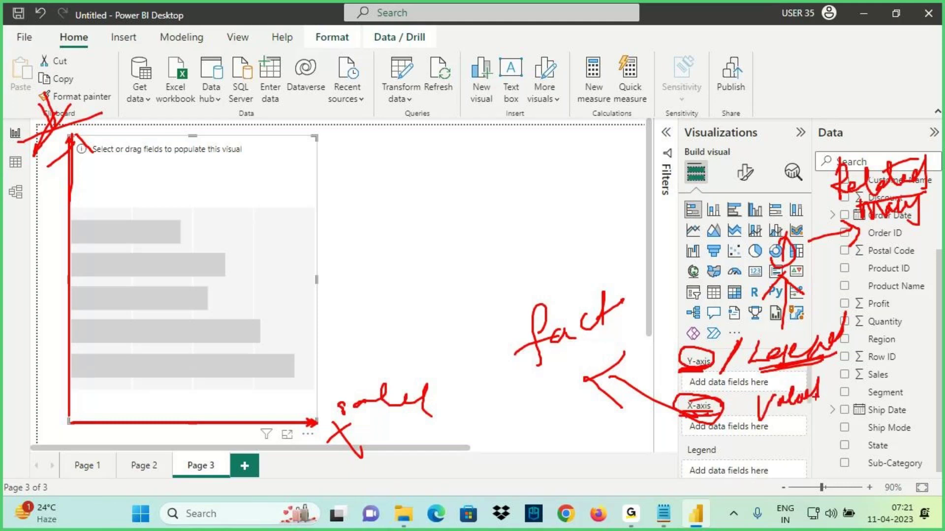
drag(555, 371, 634, 323)
mouse_move(563, 293)
mouse_down()
mouse_move(558, 255)
mouse_move(576, 266)
mouse_up()
mouse_move(527, 231)
mouse_down()
mouse_move(533, 202)
mouse_move(556, 227)
mouse_up()
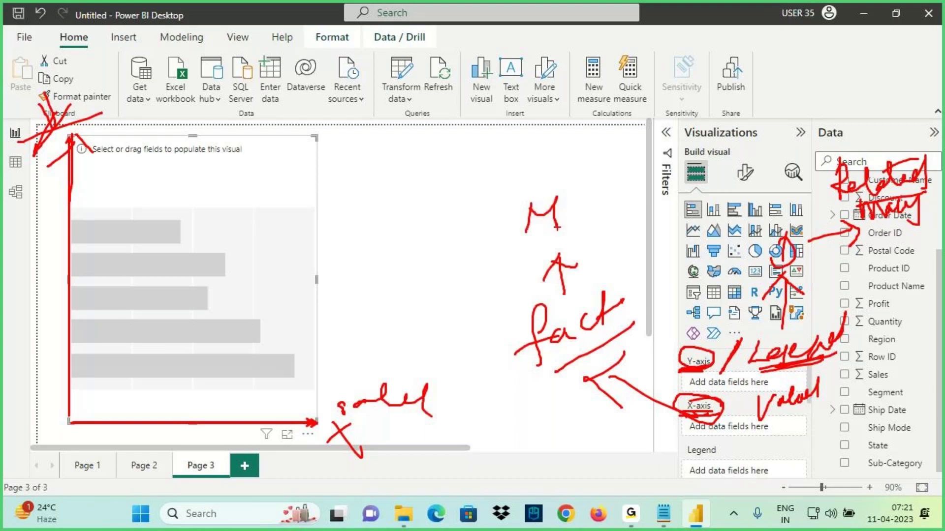
mouse_move(688, 463)
mouse_down()
mouse_move(746, 451)
mouse_move(635, 471)
mouse_move(659, 483)
mouse_up()
mouse_move(767, 439)
mouse_down()
mouse_move(742, 468)
mouse_move(821, 449)
mouse_up()
drag(679, 458, 718, 453)
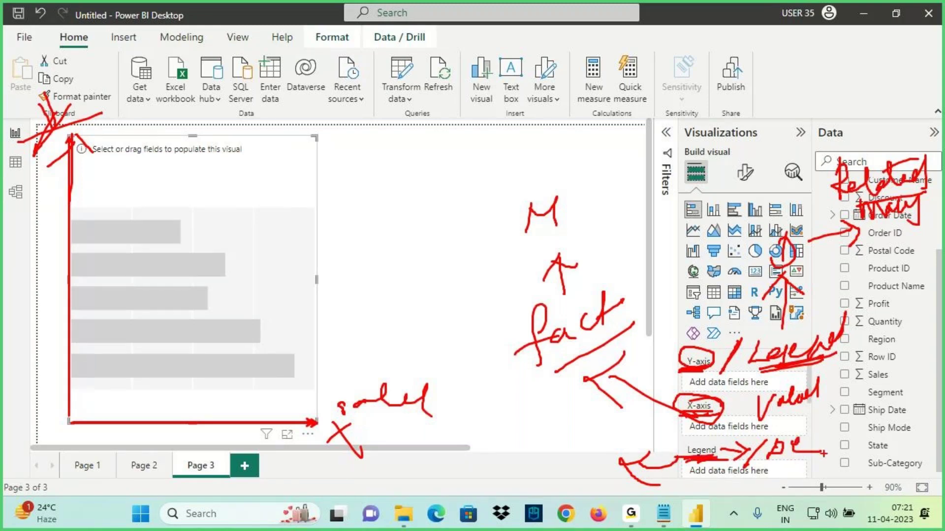
mouse_move(821, 448)
mouse_down()
mouse_move(865, 443)
mouse_move(844, 440)
mouse_move(871, 456)
mouse_move(875, 418)
mouse_up()
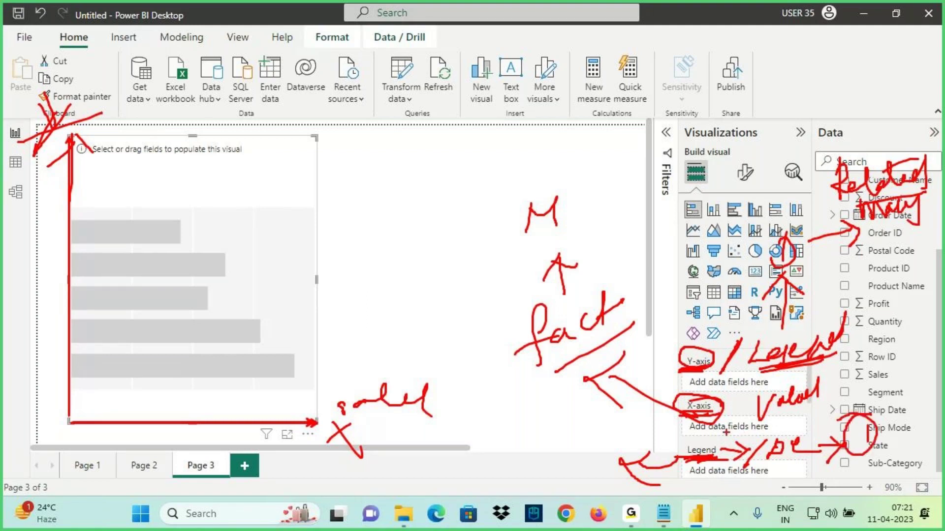
key(Escape)
scroll(711, 442, down, 2)
key(ctrl+2)
drag(690, 413, 699, 422)
drag(652, 400, 686, 415)
mouse_move(685, 455)
mouse_down()
mouse_move(709, 469)
mouse_move(729, 461)
mouse_move(742, 421)
mouse_move(770, 442)
mouse_move(787, 416)
mouse_up()
key(Escape)
scroll(725, 458, down, 1)
key(ctrl+2)
drag(765, 433, 791, 432)
mouse_move(803, 427)
mouse_down()
mouse_move(834, 417)
mouse_move(831, 441)
mouse_up()
mouse_move(842, 424)
mouse_down()
mouse_move(850, 403)
mouse_move(893, 412)
mouse_up()
drag(901, 436, 752, 469)
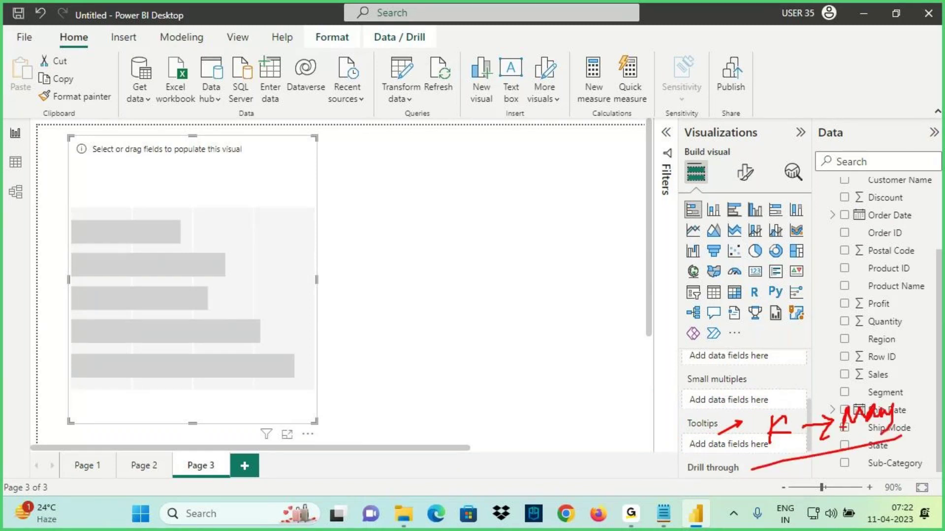
drag(688, 379, 752, 380)
drag(693, 388, 748, 387)
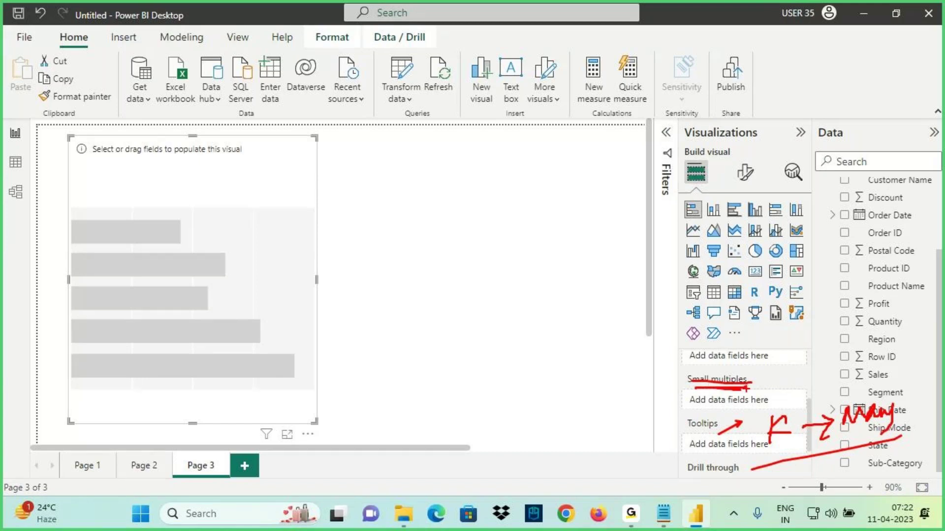
key(Escape)
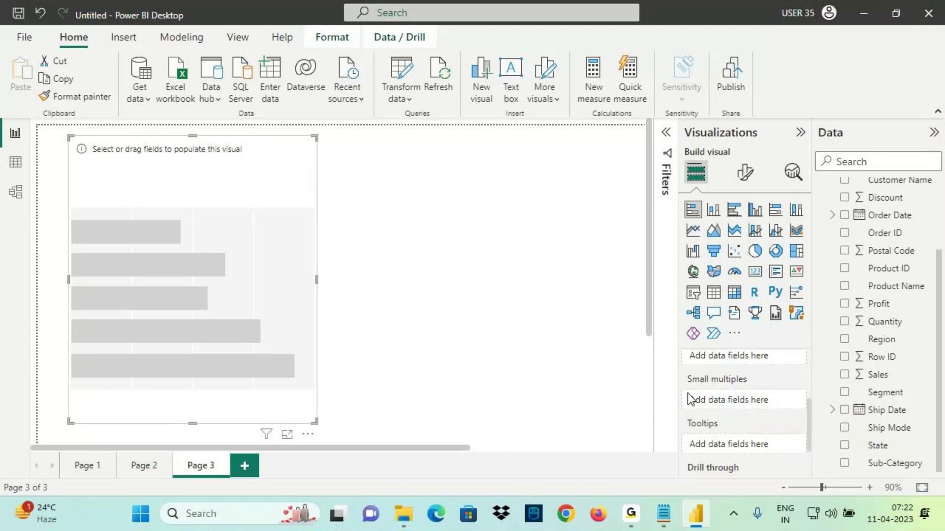
Populate the bar chart with Product Name on the Y-axis and Sales on the X-axis, and turn on its data labels
scroll(688, 399, up, 3)
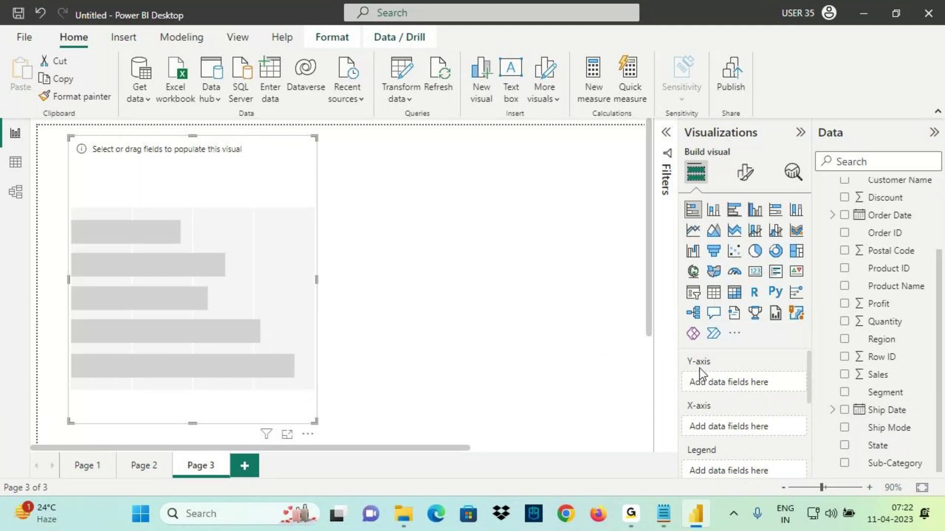
drag(894, 286, 758, 383)
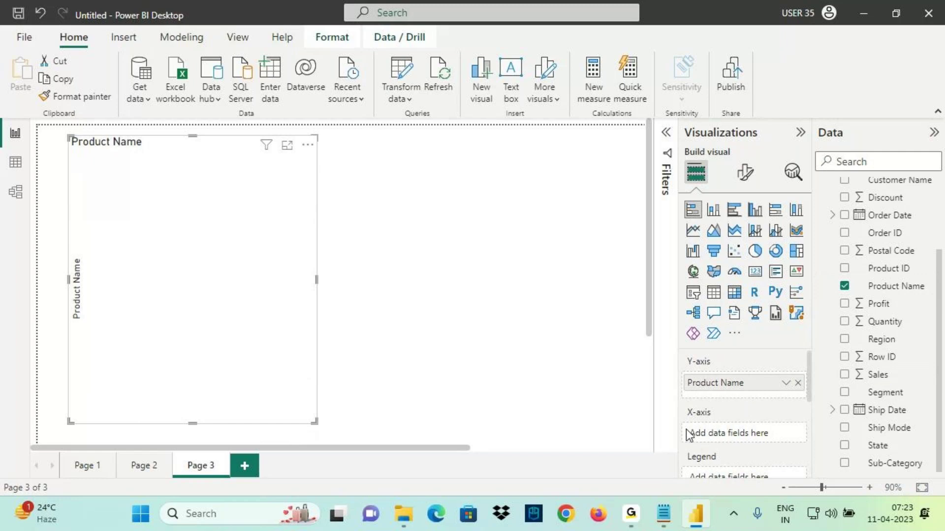
drag(689, 435, 689, 434)
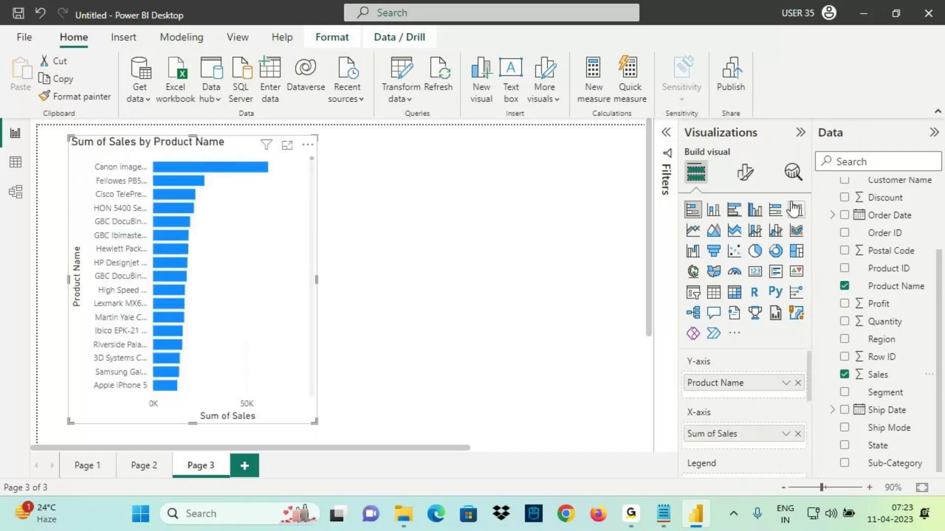
click(746, 174)
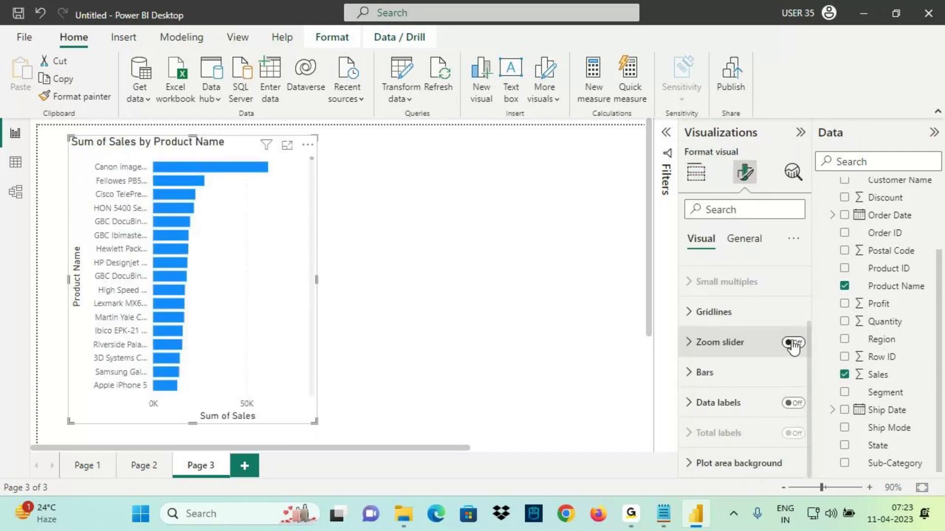
click(793, 403)
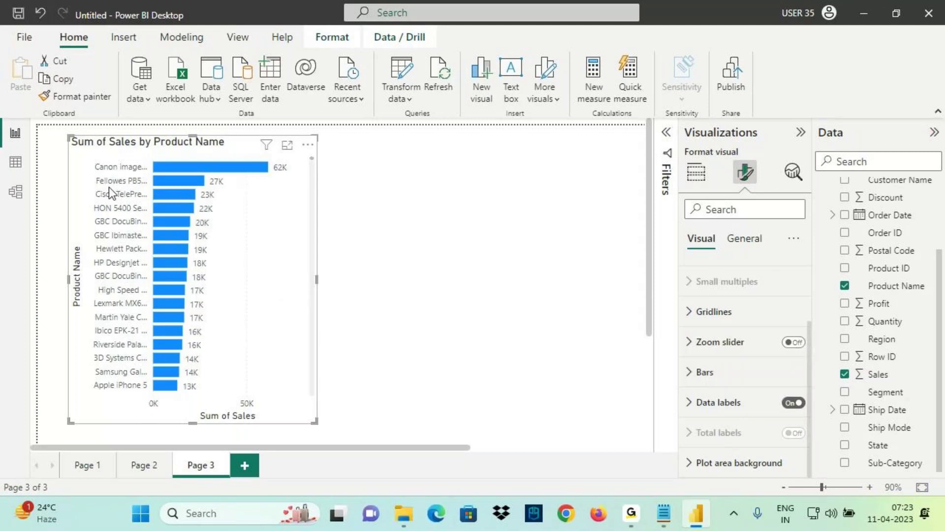
drag(87, 174, 130, 169)
drag(272, 175, 335, 167)
drag(106, 189, 229, 190)
drag(131, 169, 138, 342)
drag(121, 308, 137, 338)
mouse_move(157, 298)
mouse_down()
mouse_move(141, 338)
mouse_move(168, 333)
mouse_up()
drag(313, 161, 312, 246)
drag(328, 217, 300, 292)
drag(155, 304, 153, 324)
drag(163, 327, 193, 310)
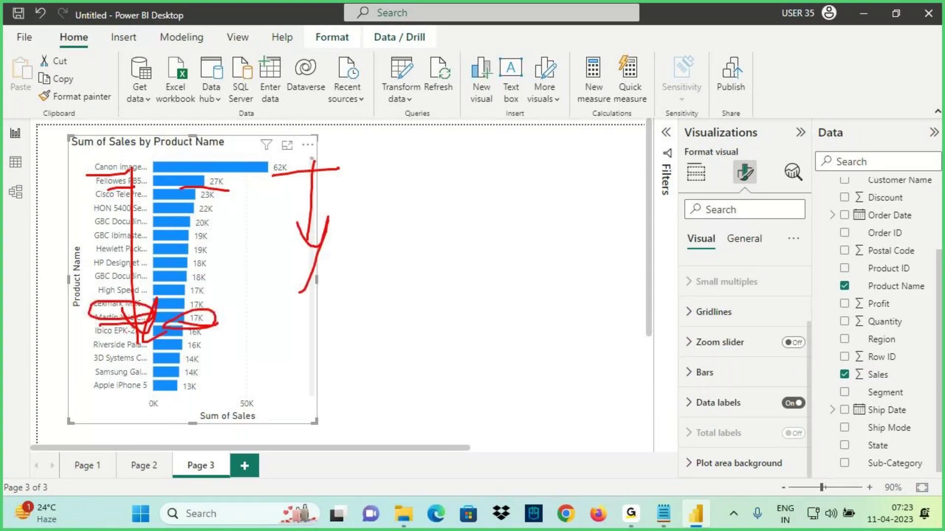
drag(241, 276, 354, 246)
drag(373, 234, 345, 281)
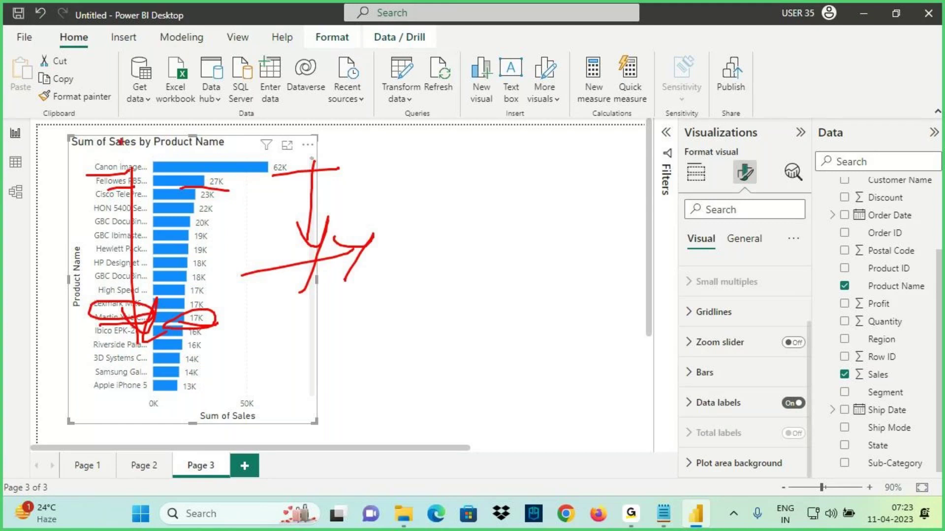
drag(316, 188, 325, 240)
drag(248, 227, 344, 209)
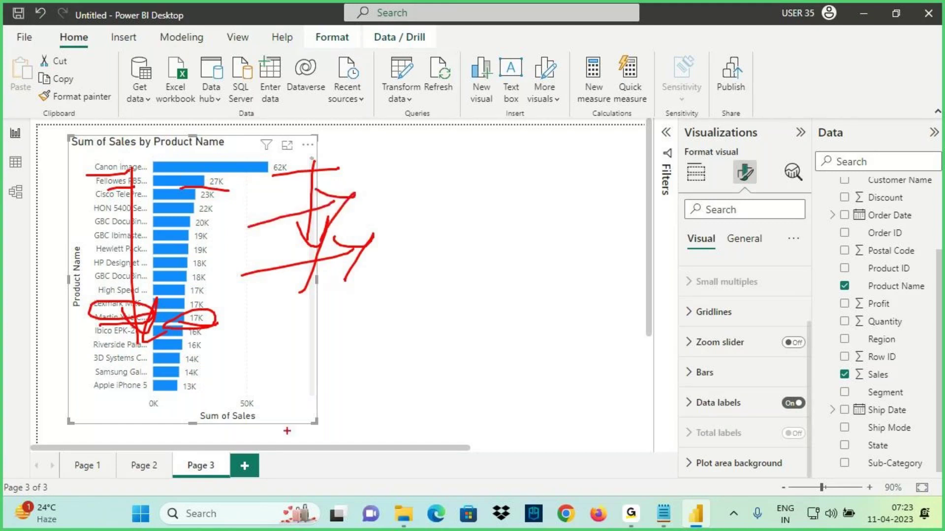
key(Escape)
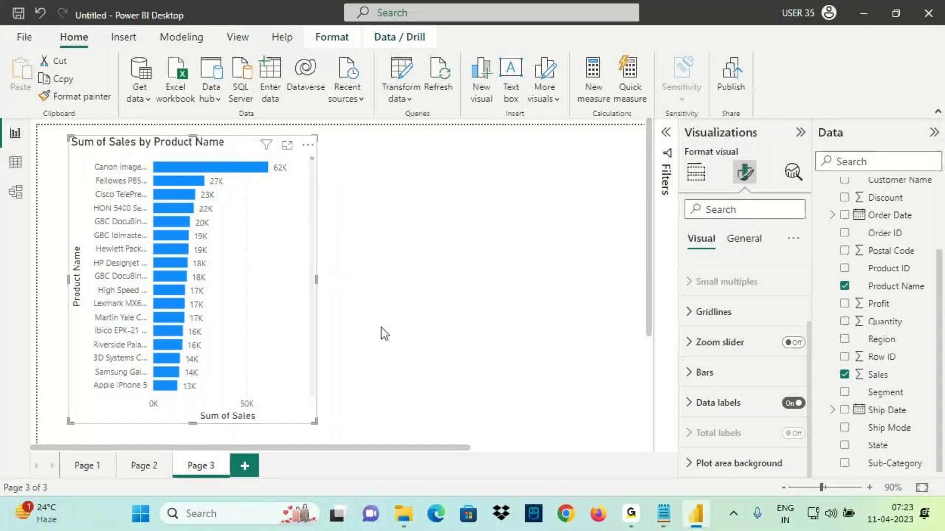
Add a new report page, insert a stacked bar chart, and enlarge it in the upper part of the canvas
mouse_move(312, 159)
mouse_down()
mouse_move(314, 213)
mouse_move(314, 144)
mouse_up()
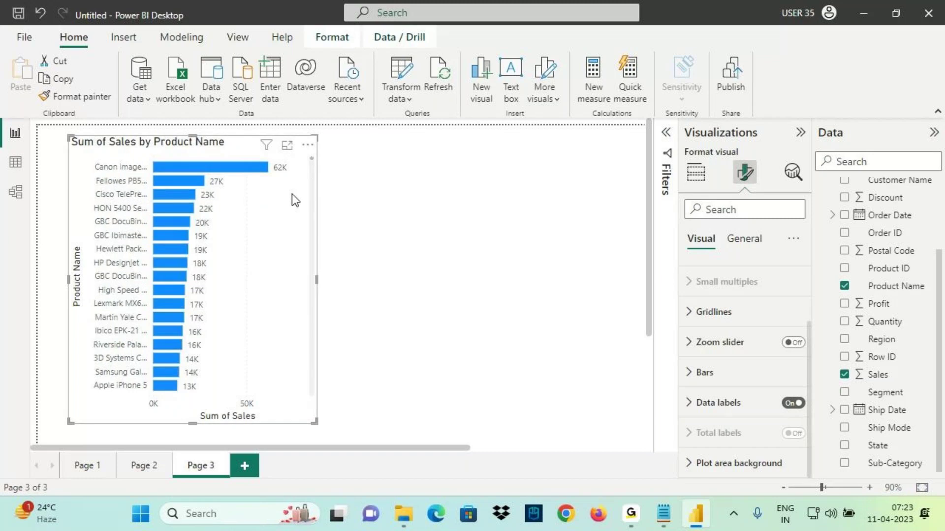
click(504, 272)
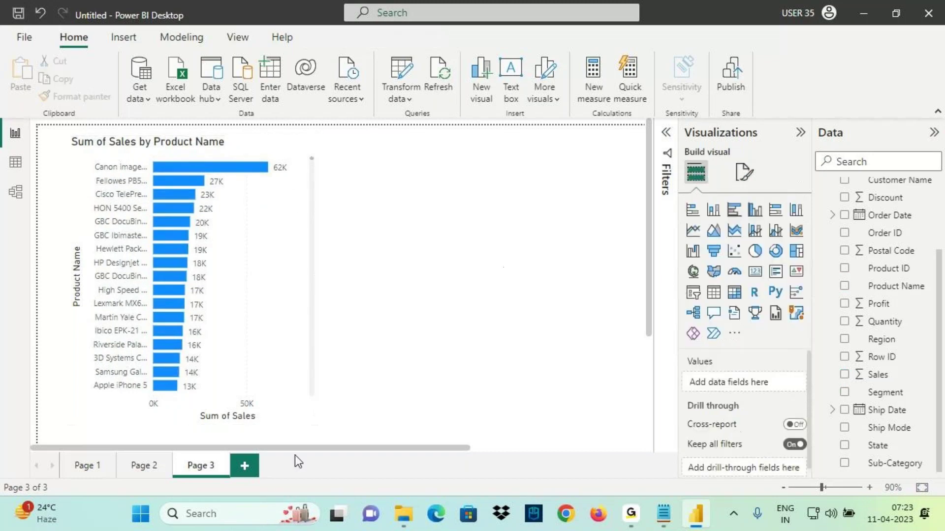
click(253, 466)
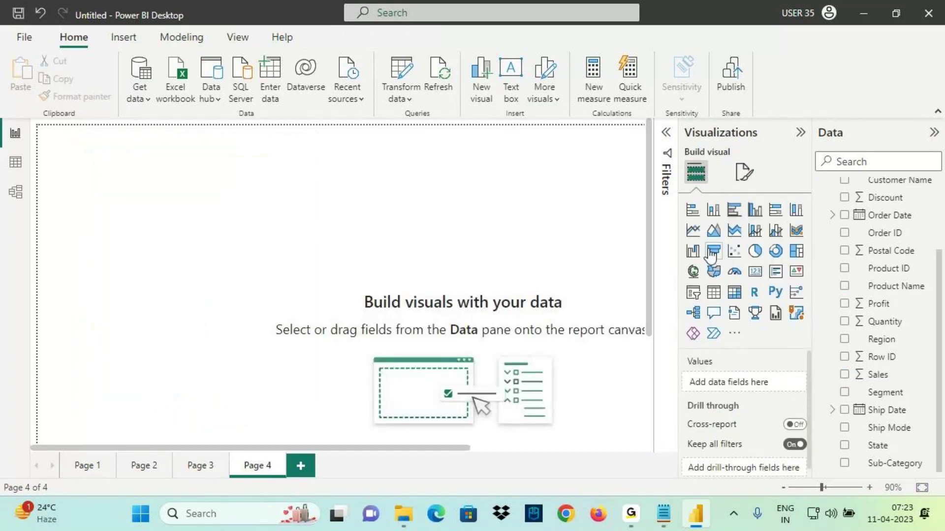
click(693, 210)
drag(166, 257, 256, 340)
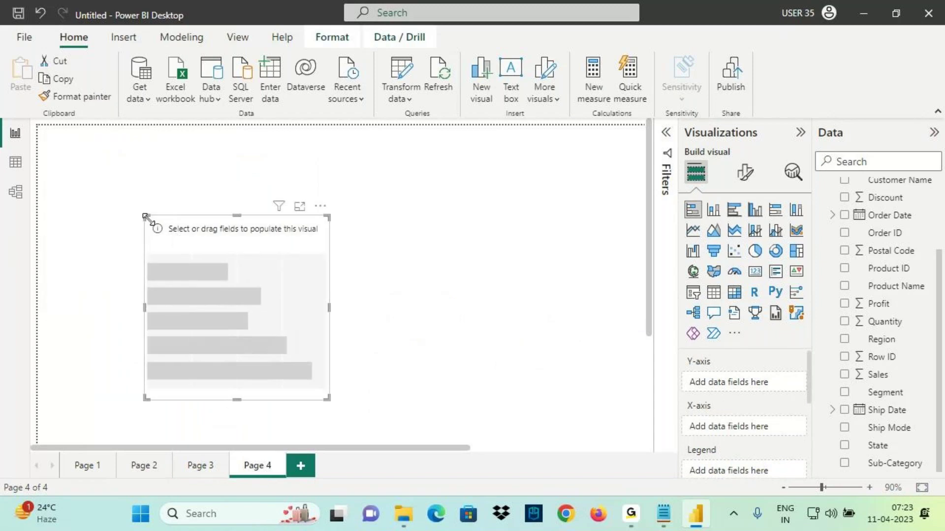
drag(145, 216, 133, 157)
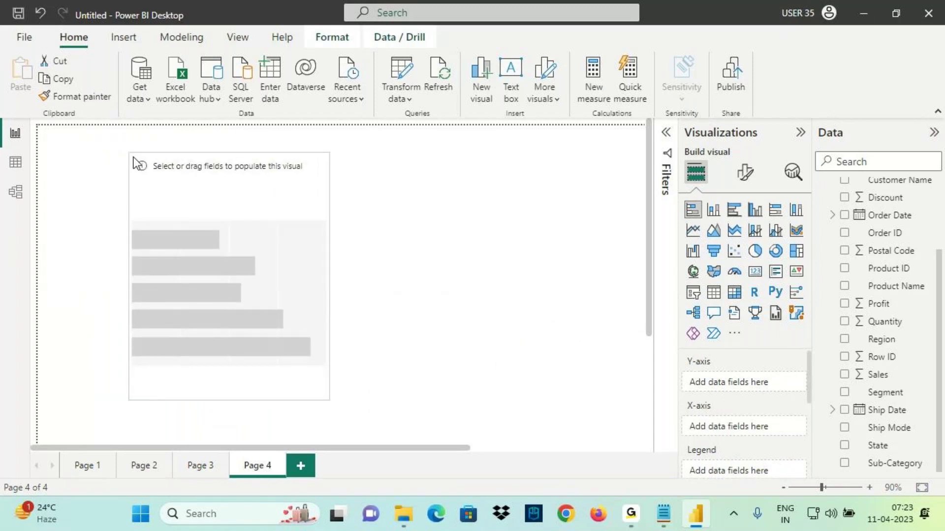
Populate the new bar chart with Category on the Y-axis and Sales on the X-axis
scroll(914, 315, up, 3)
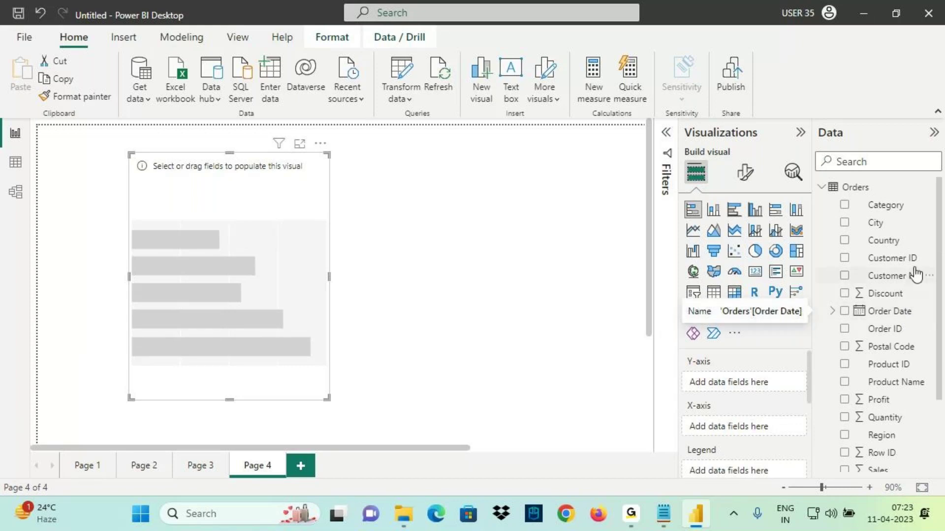
click(900, 212)
mouse_move(900, 213)
mouse_down()
mouse_move(148, 320)
mouse_move(156, 262)
mouse_move(69, 204)
mouse_up()
key(ctrl+2)
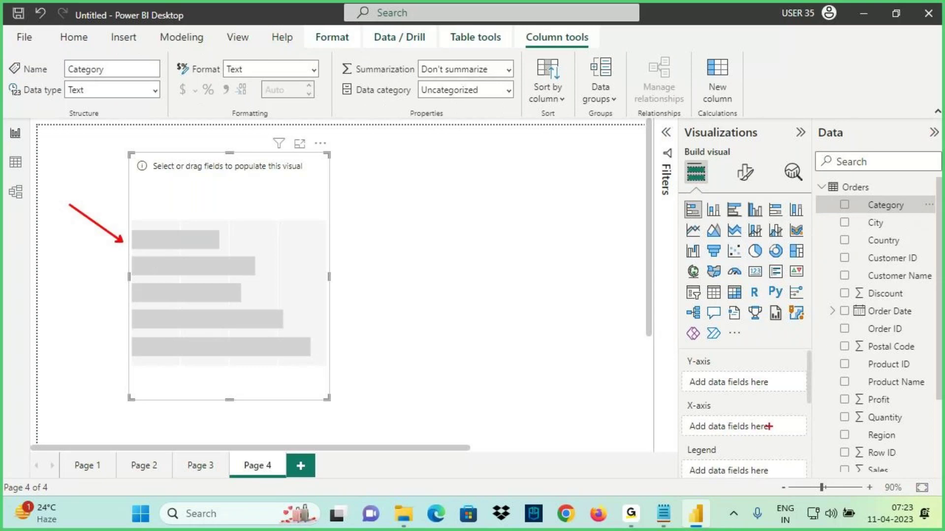
mouse_move(758, 376)
mouse_down()
mouse_move(758, 405)
mouse_move(710, 361)
mouse_up()
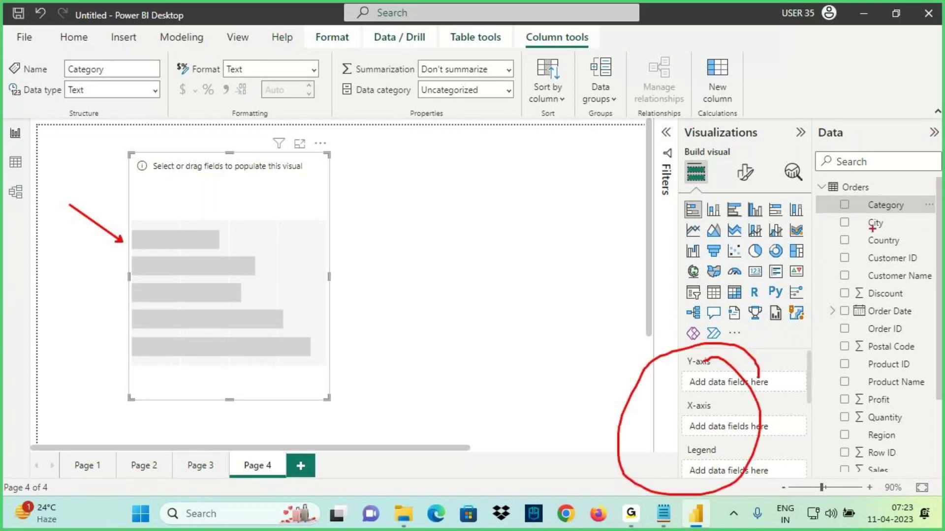
mouse_move(862, 215)
mouse_down()
mouse_move(920, 213)
mouse_move(863, 242)
mouse_move(763, 382)
mouse_up()
key(Escape)
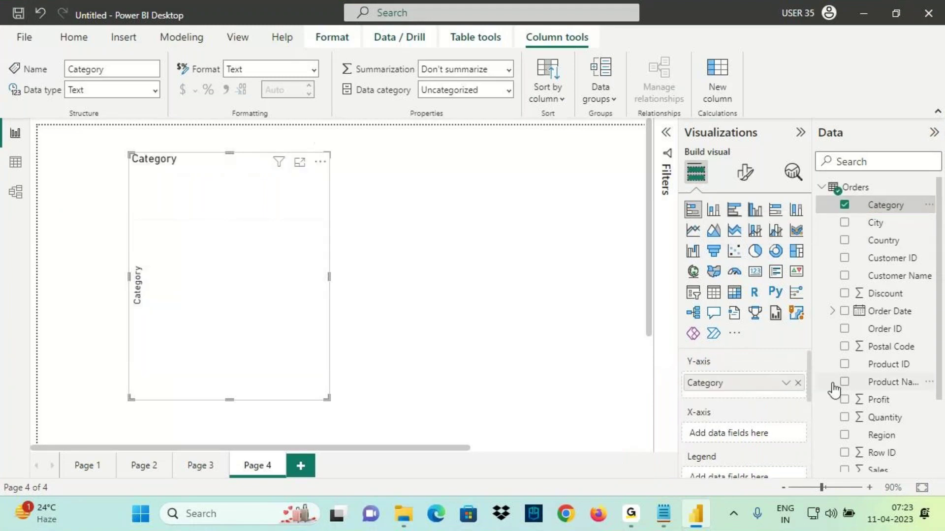
scroll(874, 406, down, 2)
drag(877, 382, 713, 433)
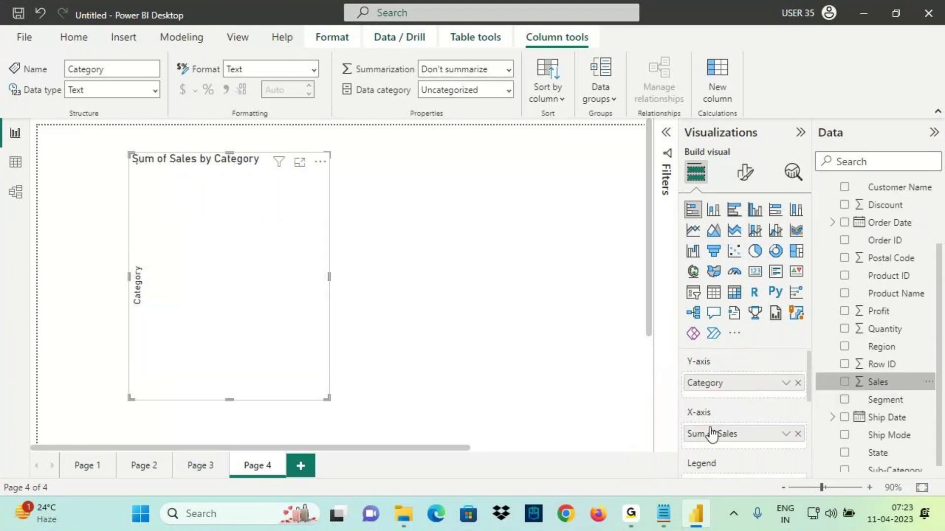
Turn on the category chart's data labels, widen the visual, and reposition it slightly on the canvas
click(744, 172)
scroll(756, 345, down, 3)
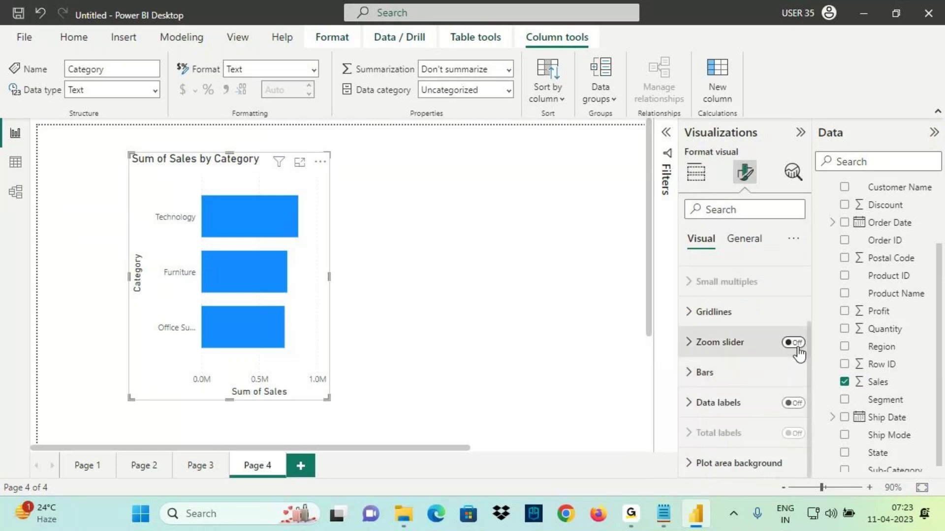
click(792, 402)
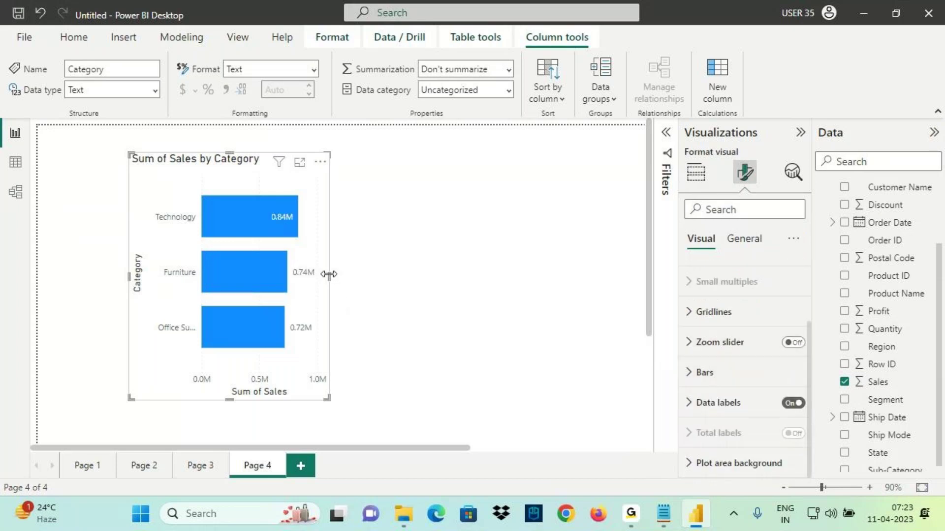
drag(330, 277, 383, 291)
drag(365, 258, 345, 255)
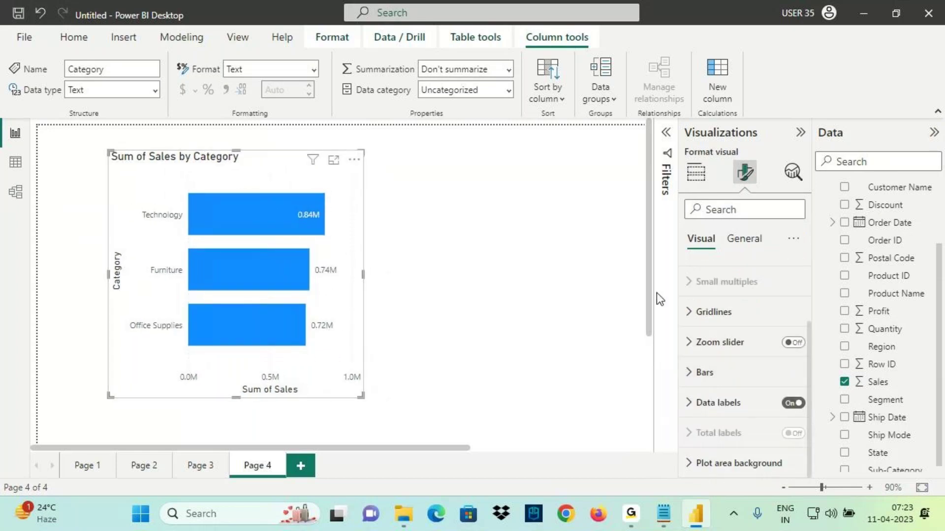
Examine the category chart's assigned fields and its bars, marking them up on screen and clearing the marks
click(696, 173)
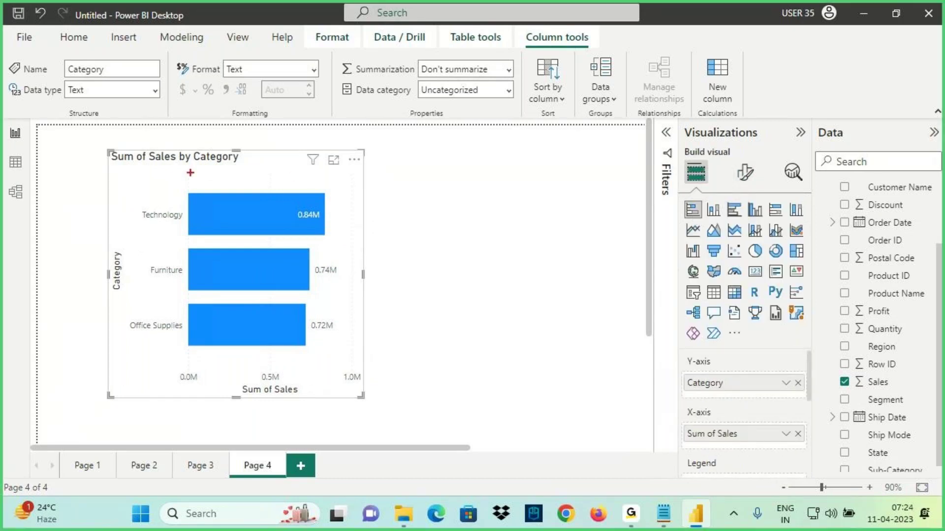
drag(196, 164, 229, 164)
drag(145, 165, 174, 164)
mouse_move(185, 101)
mouse_down()
mouse_move(196, 143)
mouse_move(211, 132)
mouse_up()
mouse_move(296, 129)
mouse_down()
mouse_move(281, 168)
mouse_move(290, 165)
mouse_up()
mouse_move(324, 133)
mouse_down()
mouse_move(330, 154)
mouse_move(339, 148)
mouse_up()
drag(273, 180, 372, 157)
key(Escape)
Switch to Notepad and add the note "With One Dimension Column and One Fact Column Stacked Bar Chart Visual will Work as Bar Chart"
click(664, 514)
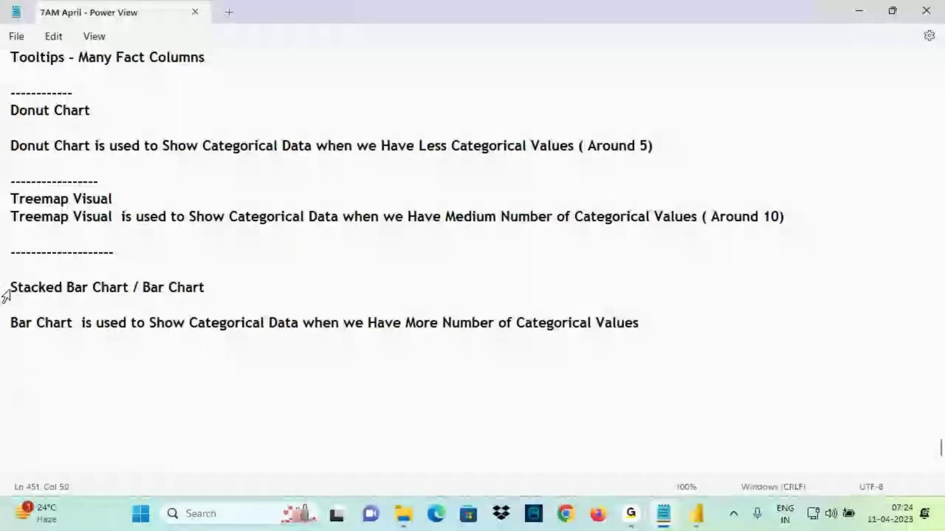
drag(10, 287, 139, 287)
key(ctrl+c)
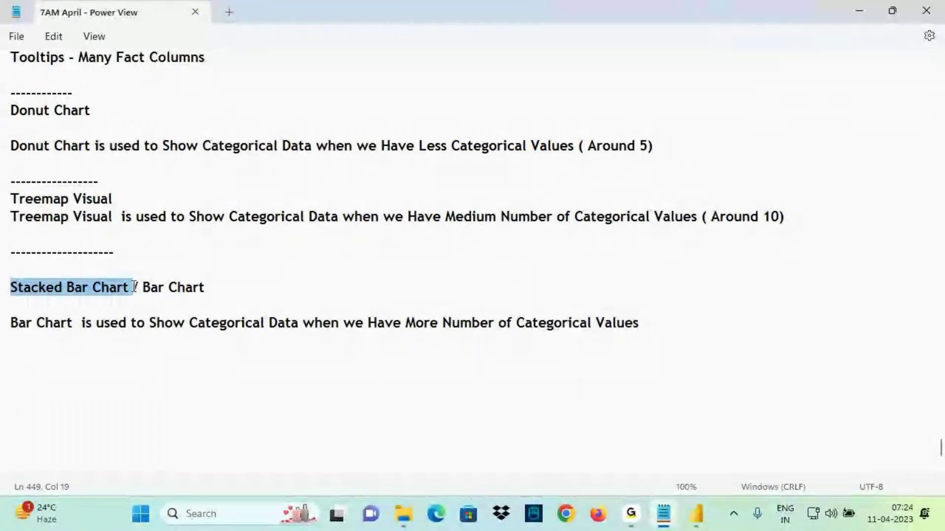
click(60, 355)
text(With One Dim)
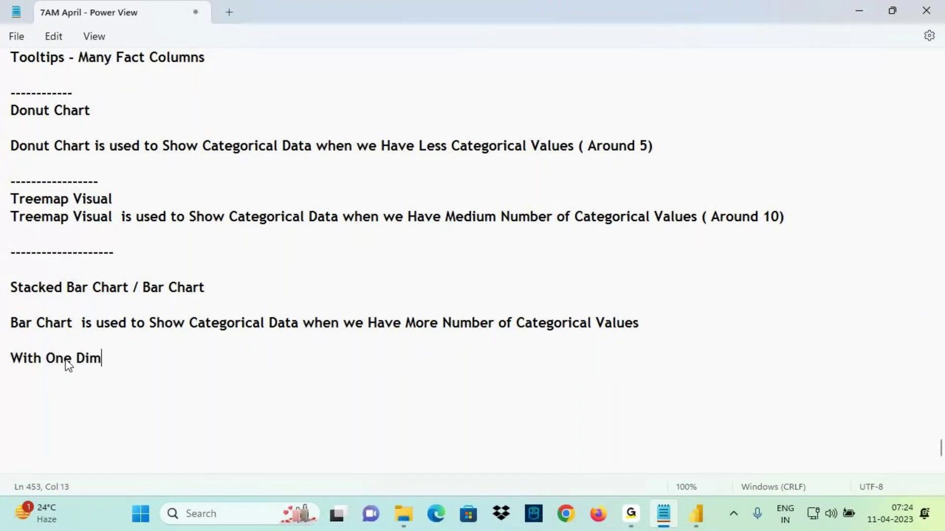
text(ension Column ans)
key(BackSpace)
key(BackSpace)
text(d One Fact Column)
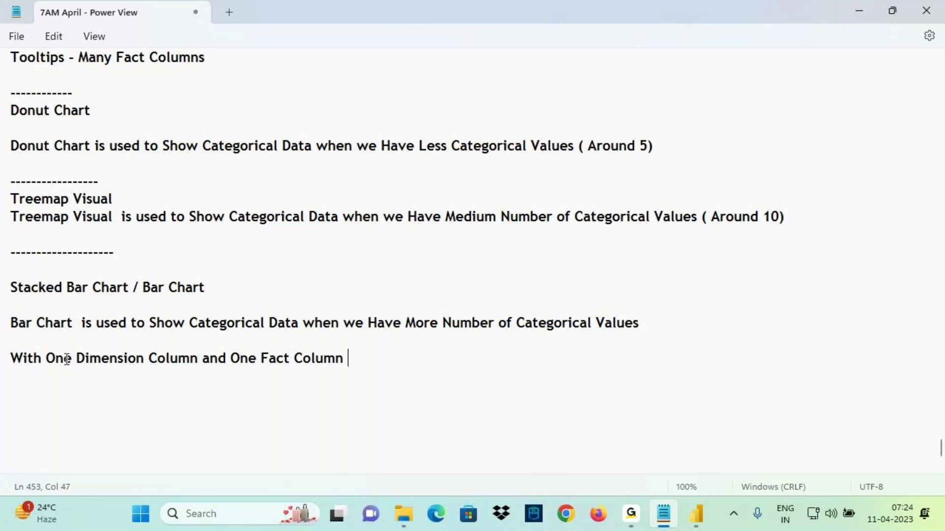
key(ctrl+v)
text(Visual will Work as)
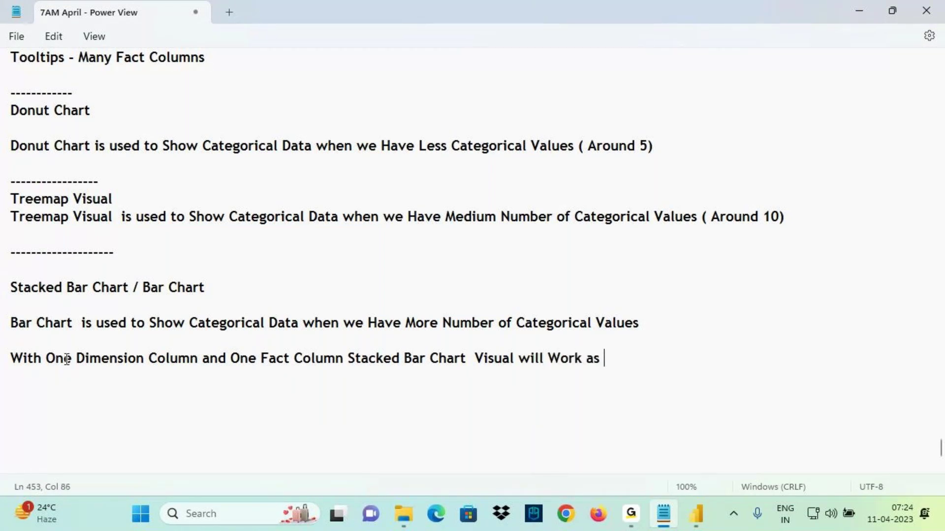
text( Bar Chart)
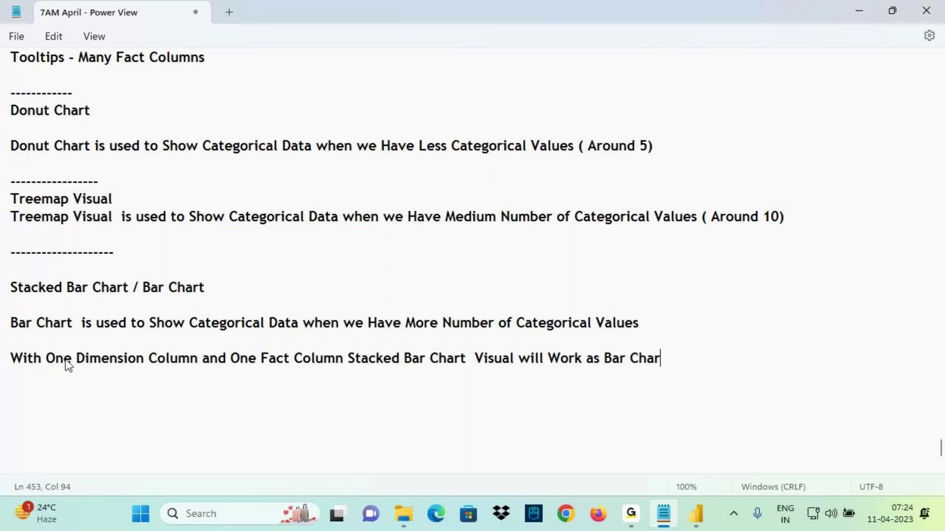
Compare the "Stacked Bar Chart" heading with the "Bar Chart" wording at the end of the new note
click(24, 289)
key(ctrl+shift+Right)
key(ctrl+shift+Right)
key(ctrl+shift+Right)
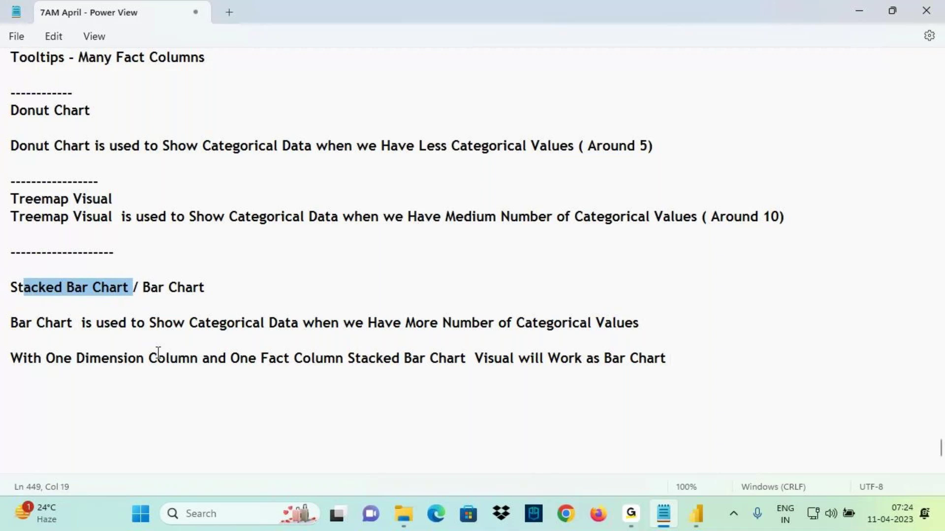
click(262, 358)
drag(605, 359, 665, 360)
Switch to Power BI Desktop and examine the Technology bar as a plain bar, annotating it "Bar" and clearing the marks
click(696, 514)
key(ctrl+2)
drag(201, 236, 276, 232)
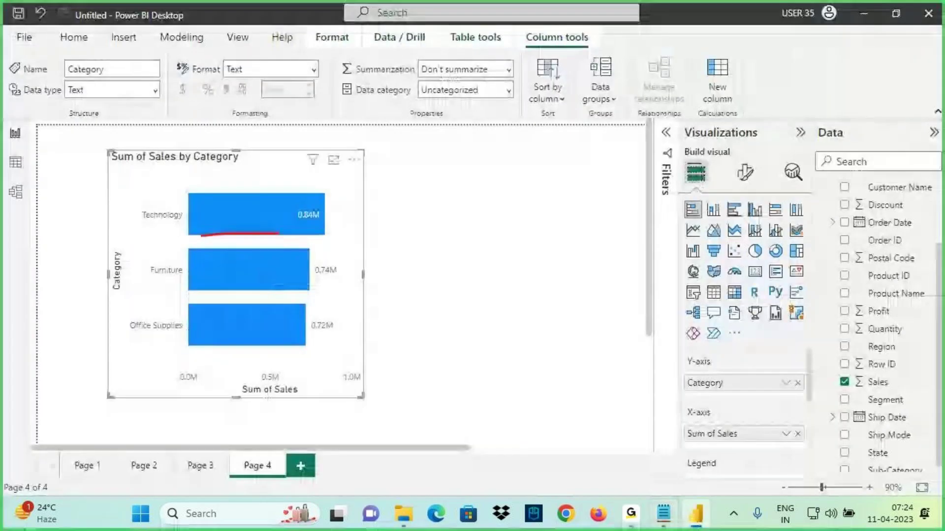
drag(182, 230, 377, 231)
mouse_move(412, 182)
mouse_down()
mouse_move(404, 216)
mouse_move(436, 182)
mouse_move(422, 213)
mouse_move(475, 180)
mouse_up()
drag(409, 217, 494, 195)
drag(238, 133, 258, 174)
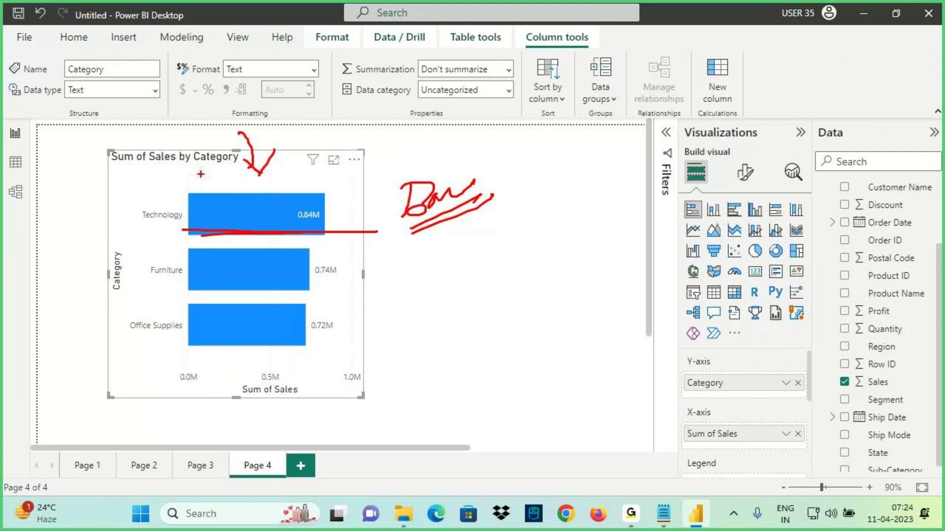
drag(199, 172, 279, 168)
key(Escape)
Add Region to the category chart's Legend instead of its Y-axis, and widen the visual to fit the segment labels
drag(364, 279, 394, 280)
scroll(702, 443, down, 1)
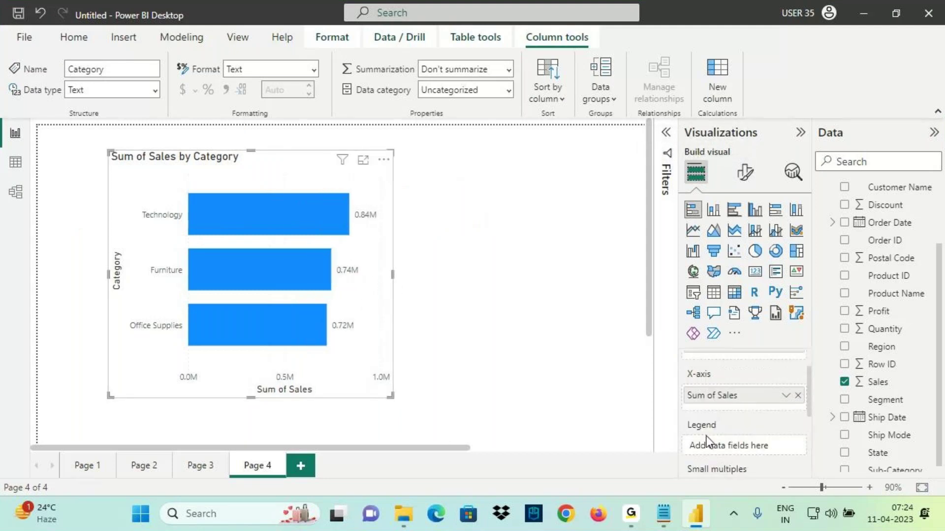
scroll(696, 396, up, 1)
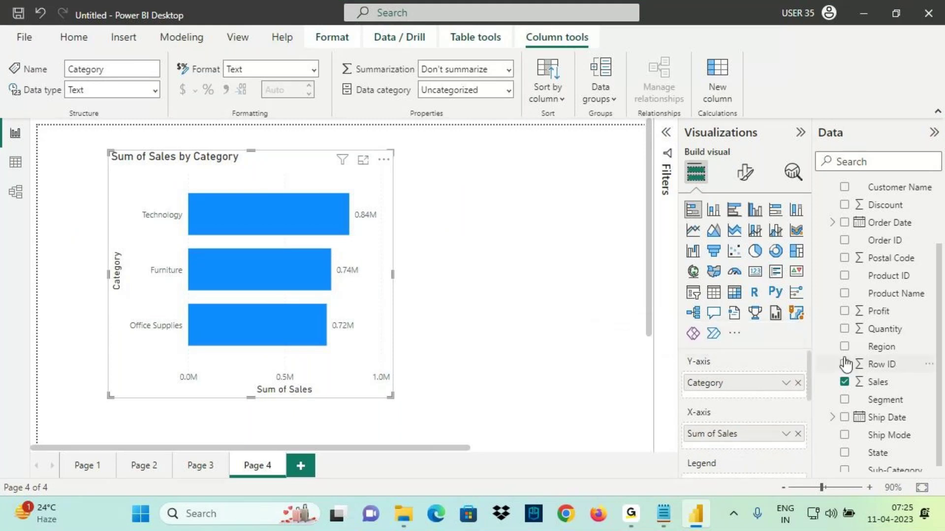
drag(867, 354, 731, 391)
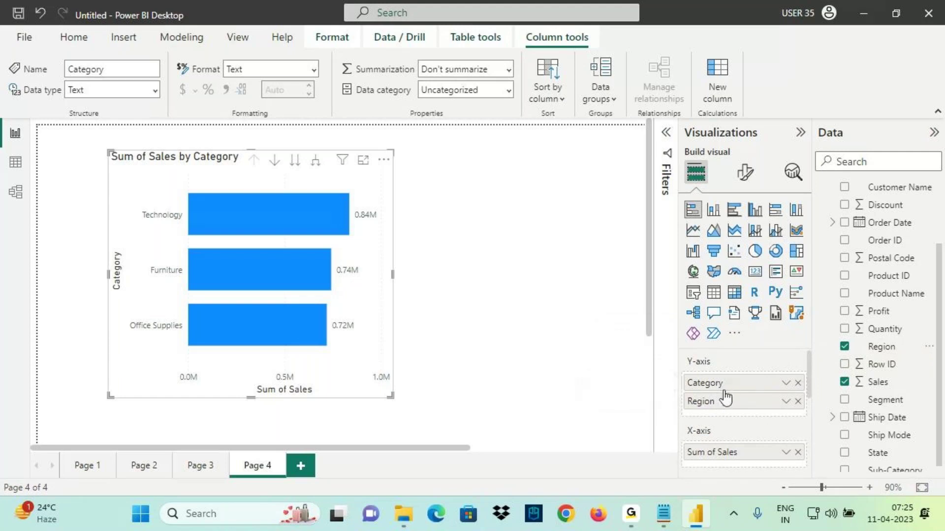
click(797, 402)
scroll(737, 412, down, 1)
drag(881, 346, 740, 442)
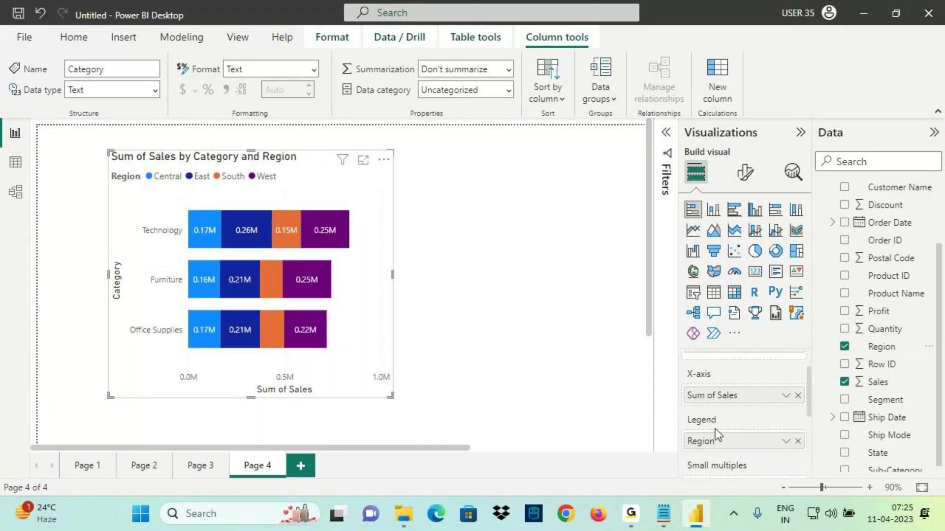
drag(394, 273, 419, 289)
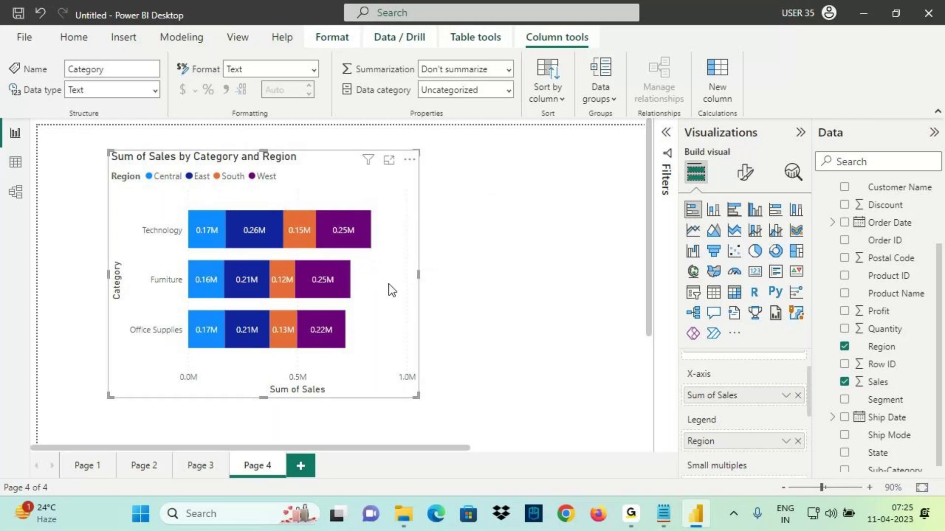
Examine how the Technology bar is split by region, matching its segments to the legend with temporary on-screen marks
mouse_move(217, 226)
mouse_down()
mouse_move(190, 217)
mouse_move(219, 231)
mouse_move(257, 215)
mouse_up()
drag(142, 239, 179, 237)
drag(165, 187, 192, 213)
drag(172, 209, 179, 224)
mouse_move(200, 178)
mouse_down()
mouse_move(250, 213)
mouse_move(243, 219)
mouse_up()
drag(239, 175, 300, 216)
mouse_move(297, 212)
mouse_down()
mouse_move(311, 206)
mouse_move(289, 183)
mouse_move(343, 217)
mouse_move(349, 204)
mouse_up()
drag(152, 236, 189, 238)
drag(151, 184, 312, 178)
mouse_move(213, 216)
mouse_down()
mouse_move(197, 219)
mouse_move(324, 228)
mouse_move(427, 203)
mouse_up()
key(Escape)
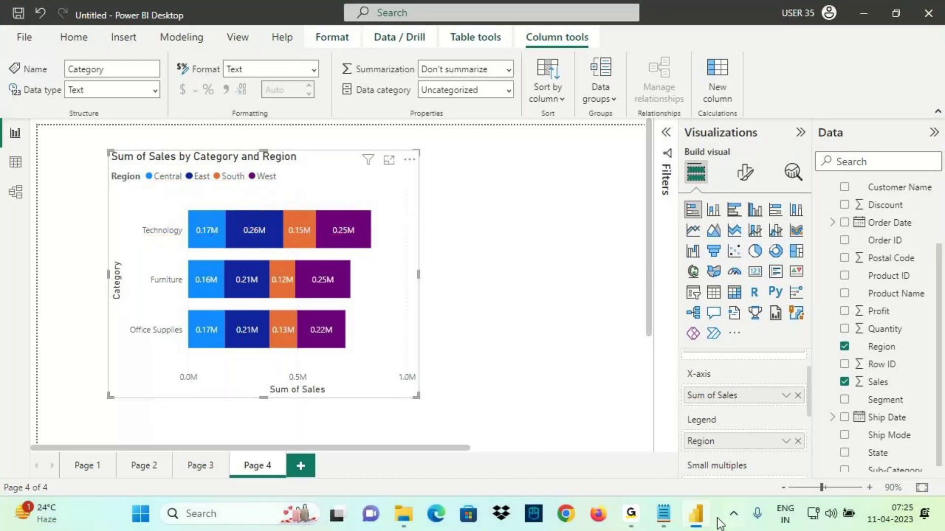
Switch to Notepad and add the line "When we Show One Value on Top of Other we call as Stacked"
click(670, 512)
mouse_move(47, 522)
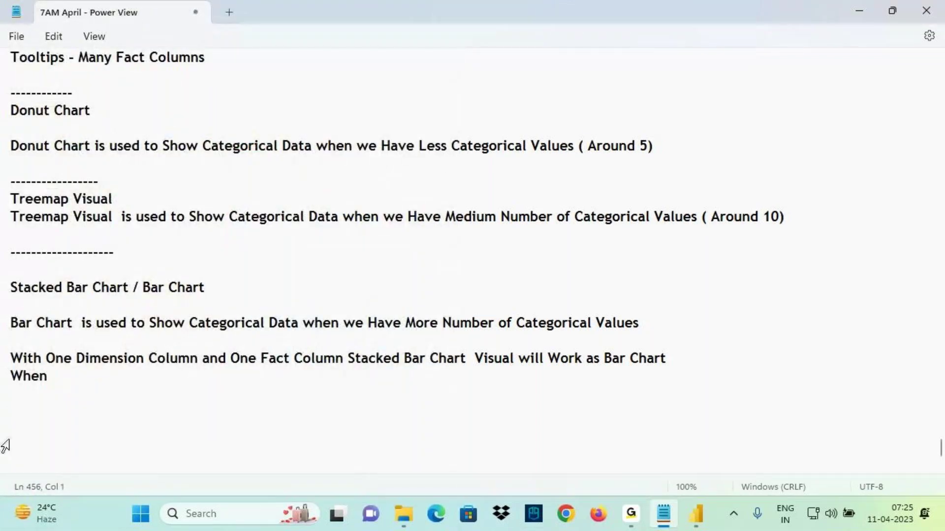
click(76, 369)
text(we Show )
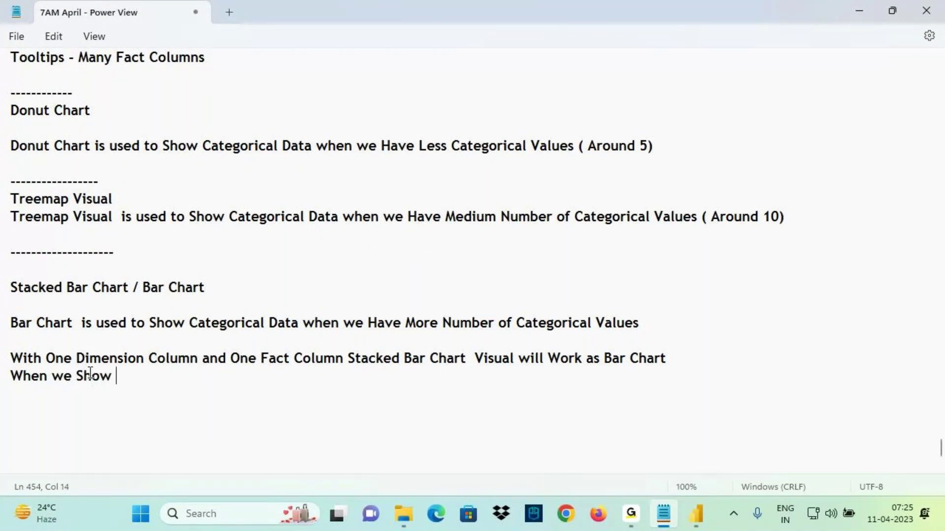
text(One Valu)
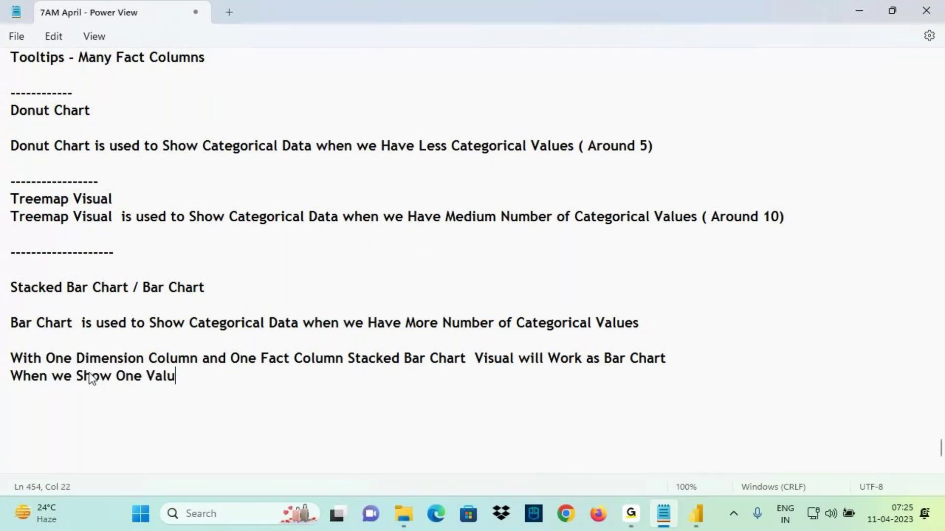
text(e on Top of Other we call as Stacked)
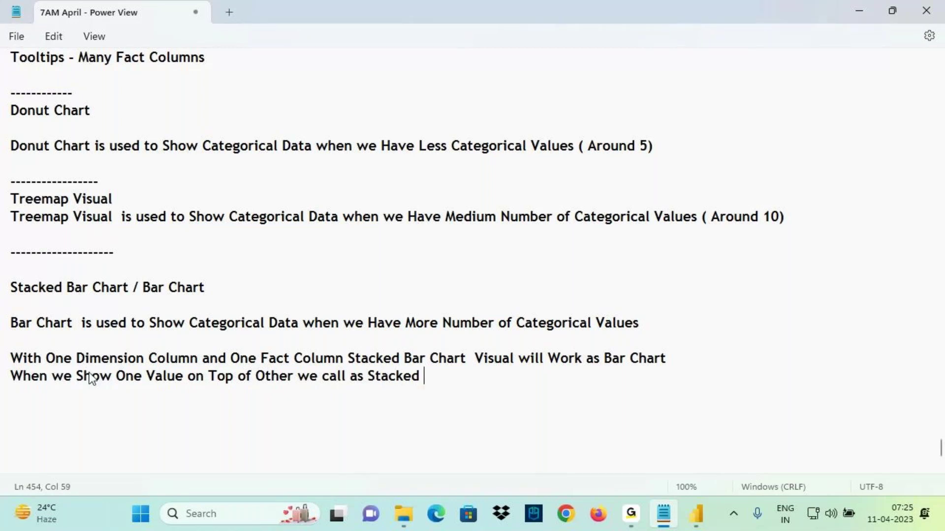
Switch to Power BI Desktop and examine the Technology bar's regional segments, annotating the bar "Stacked Bar" with temporary on-screen marks
click(696, 517)
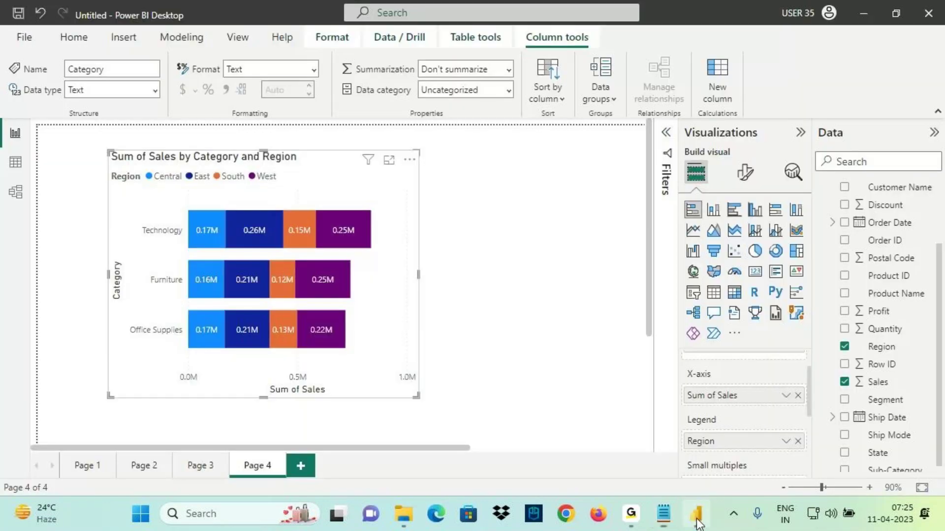
drag(178, 228, 212, 220)
mouse_move(250, 229)
mouse_down()
mouse_move(255, 238)
mouse_move(265, 220)
mouse_up()
drag(287, 231, 310, 222)
mouse_move(440, 173)
mouse_down()
mouse_move(433, 211)
mouse_move(452, 217)
mouse_move(474, 189)
mouse_move(566, 191)
mouse_up()
drag(588, 185, 637, 224)
drag(189, 248, 493, 237)
drag(408, 225, 447, 263)
mouse_move(758, 134)
mouse_down()
mouse_move(744, 187)
mouse_move(768, 183)
mouse_up()
mouse_move(786, 162)
mouse_down()
mouse_move(782, 177)
mouse_move(821, 162)
mouse_up()
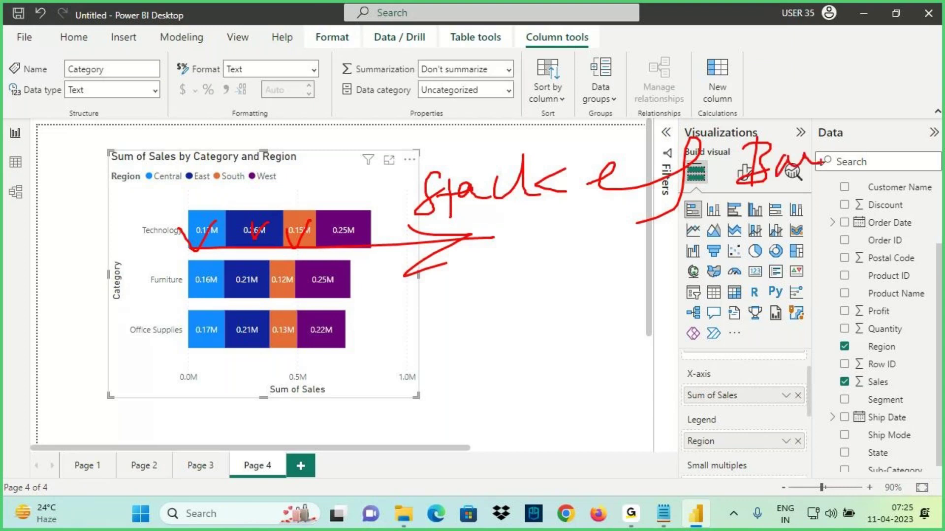
drag(499, 224, 758, 198)
drag(451, 217, 760, 189)
drag(487, 168, 787, 134)
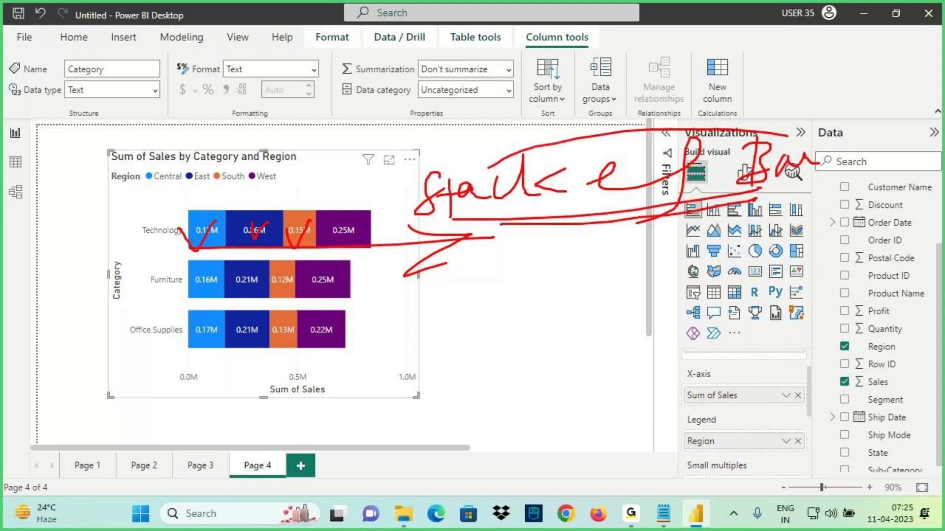
drag(472, 207, 837, 163)
drag(303, 144, 311, 198)
drag(290, 175, 313, 201)
drag(344, 168, 317, 213)
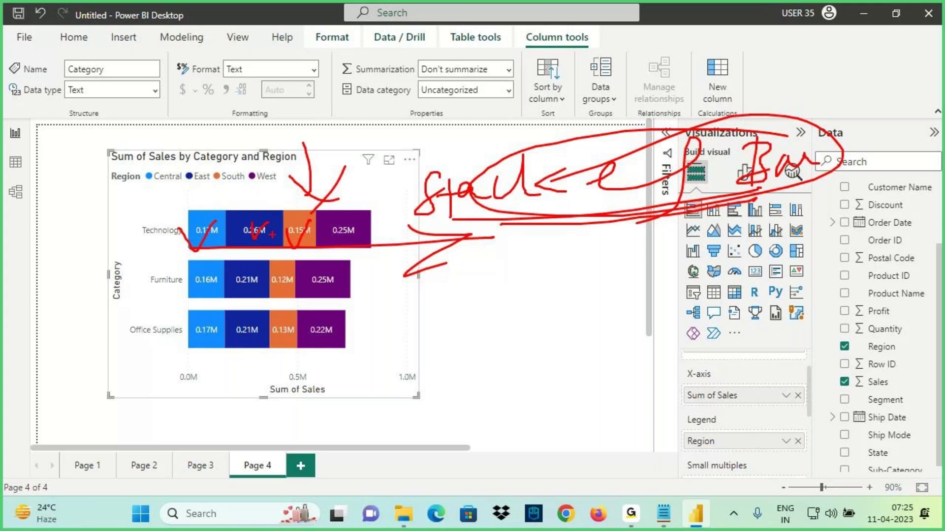
Clear the marks, match Technology's segments to the Region legend, and write the category's total "0.84 M" beside its bar
key(e)
drag(386, 212, 395, 212)
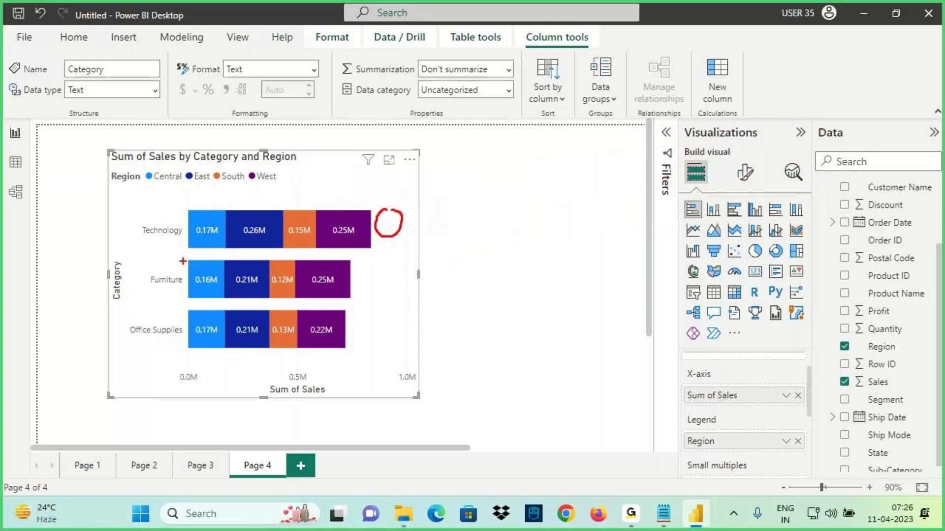
drag(143, 239, 181, 236)
drag(153, 188, 187, 182)
mouse_move(189, 222)
mouse_down()
mouse_move(216, 224)
mouse_move(206, 215)
mouse_up()
drag(140, 237, 192, 235)
mouse_move(193, 186)
mouse_down()
mouse_move(221, 186)
mouse_move(247, 225)
mouse_move(255, 210)
mouse_up()
drag(183, 240, 186, 230)
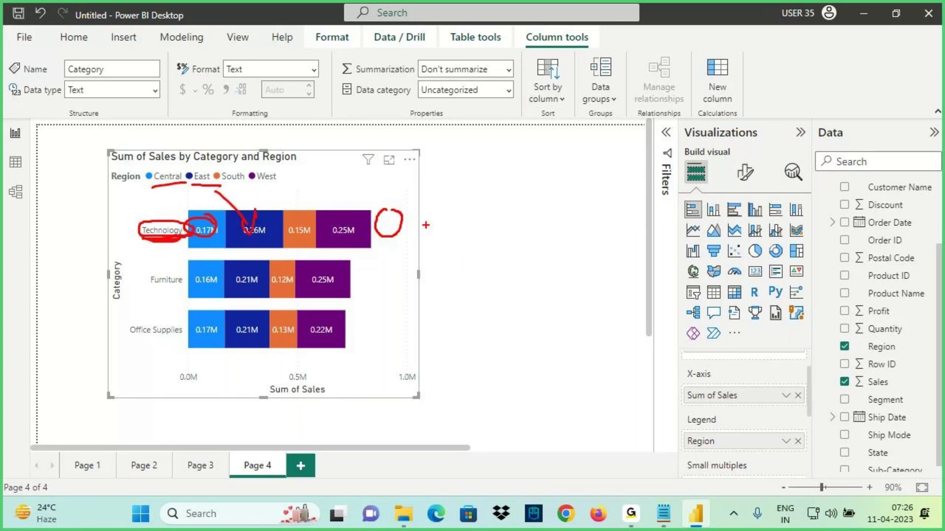
drag(409, 224, 419, 219)
mouse_move(433, 200)
mouse_down()
mouse_move(423, 207)
mouse_move(429, 221)
mouse_move(432, 199)
mouse_move(456, 224)
mouse_up()
mouse_move(465, 222)
mouse_down()
mouse_move(482, 197)
mouse_move(501, 209)
mouse_up()
drag(401, 246, 515, 211)
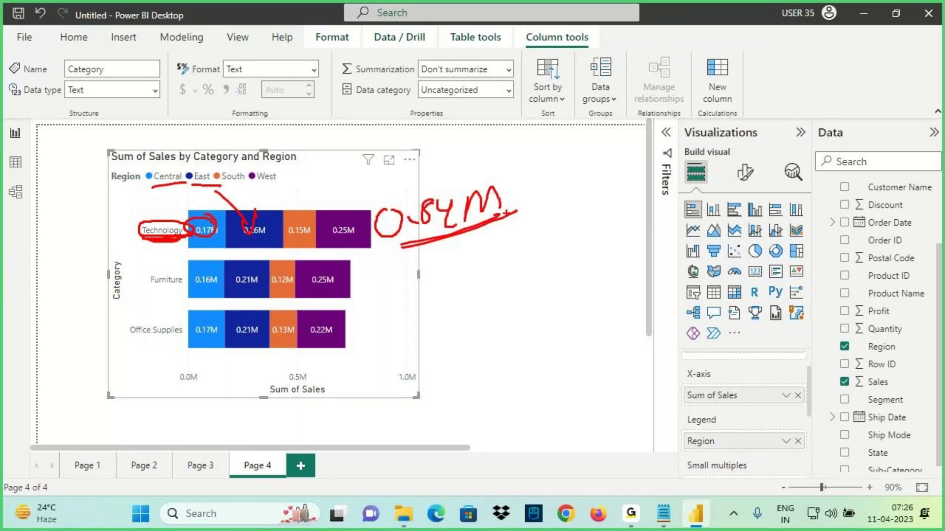
mouse_move(470, 183)
mouse_down()
mouse_move(381, 231)
mouse_move(507, 192)
mouse_up()
drag(434, 192, 487, 187)
drag(403, 180, 437, 201)
drag(419, 199, 416, 162)
mouse_move(748, 160)
mouse_down()
mouse_move(741, 165)
mouse_move(753, 177)
mouse_up()
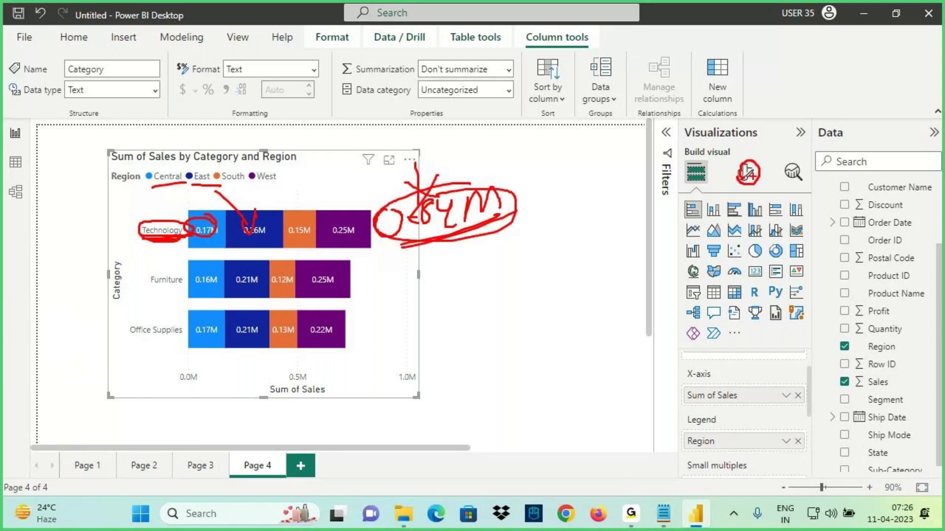
Turn on Total labels for the stacked bar chart, marking how they differ from Data labels
click(746, 172)
scroll(723, 344, down, 3)
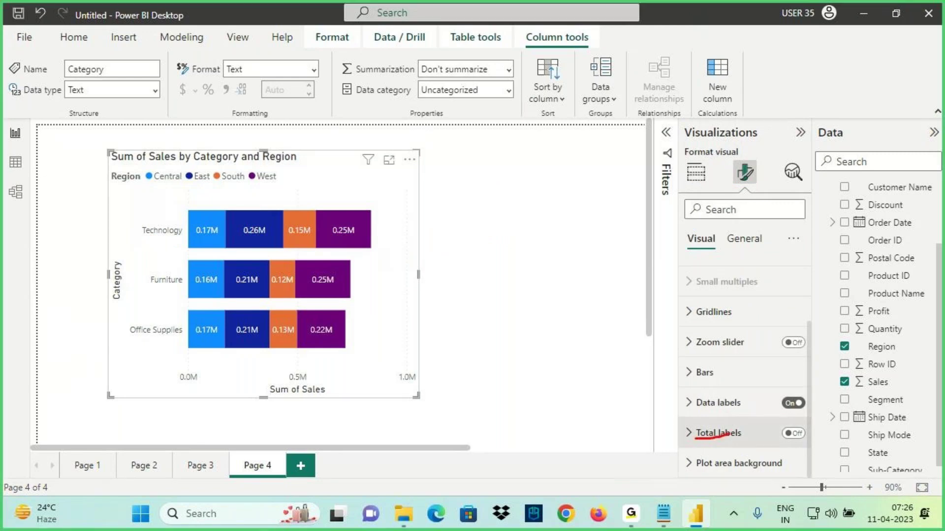
drag(696, 437, 741, 434)
drag(738, 439, 692, 442)
drag(217, 240, 223, 241)
mouse_move(730, 408)
mouse_down()
mouse_move(698, 410)
mouse_move(741, 408)
mouse_up()
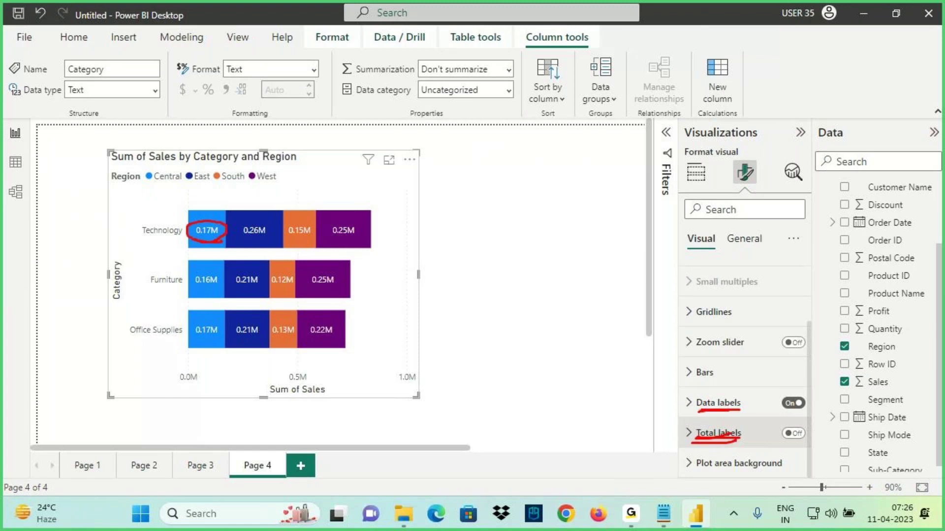
drag(691, 444, 752, 433)
mouse_move(199, 221)
mouse_down()
mouse_move(218, 242)
mouse_move(309, 241)
mouse_up()
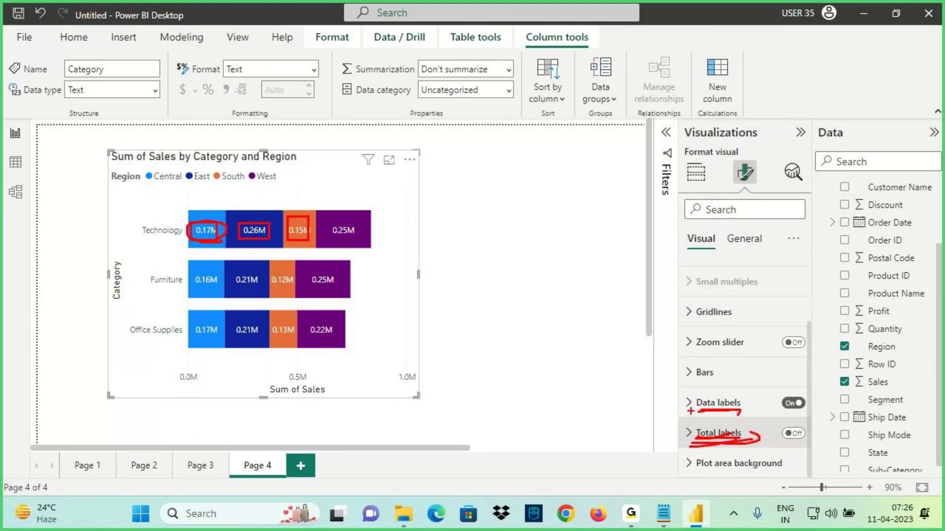
mouse_move(787, 426)
mouse_down()
mouse_move(814, 430)
mouse_move(797, 416)
mouse_up()
click(794, 433)
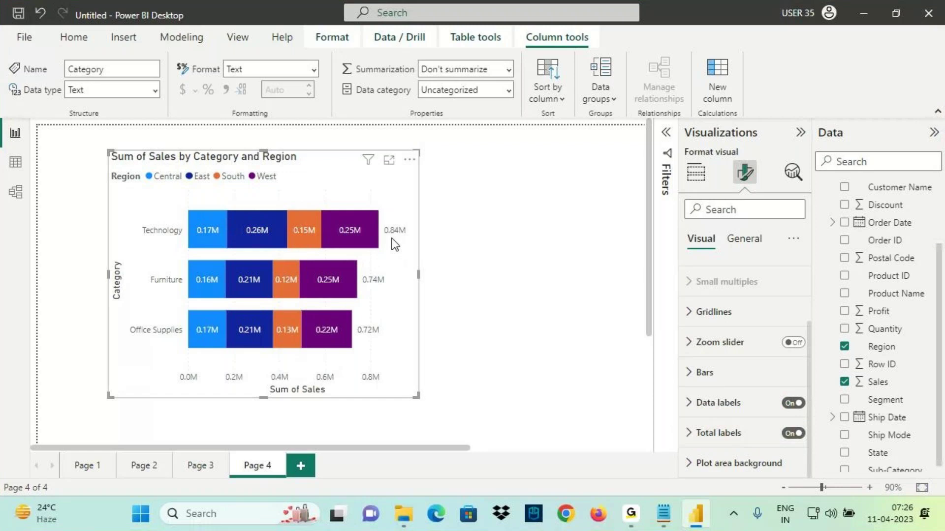
Examine the total labels at the ends of the three category bars with temporary marks, and clear the marks
drag(382, 241, 419, 240)
drag(364, 292, 393, 290)
drag(355, 340, 400, 341)
drag(390, 211, 453, 182)
key(Escape)
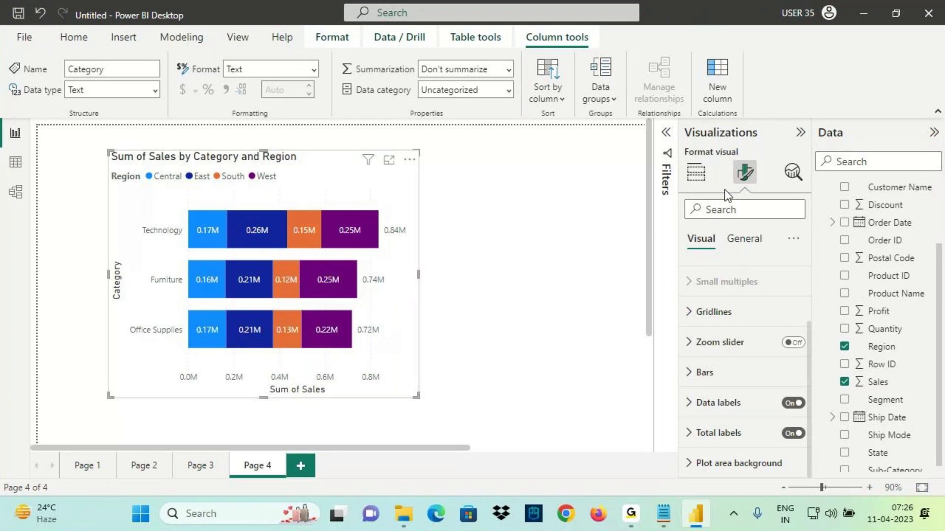
Return to the chart's field settings and widen the Visualizations pane to review its field wells
click(696, 172)
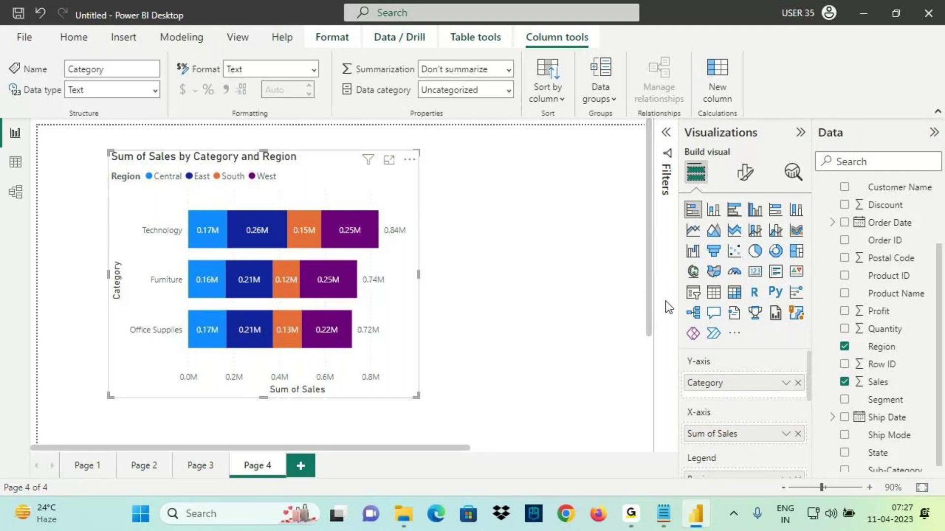
drag(666, 300, 503, 322)
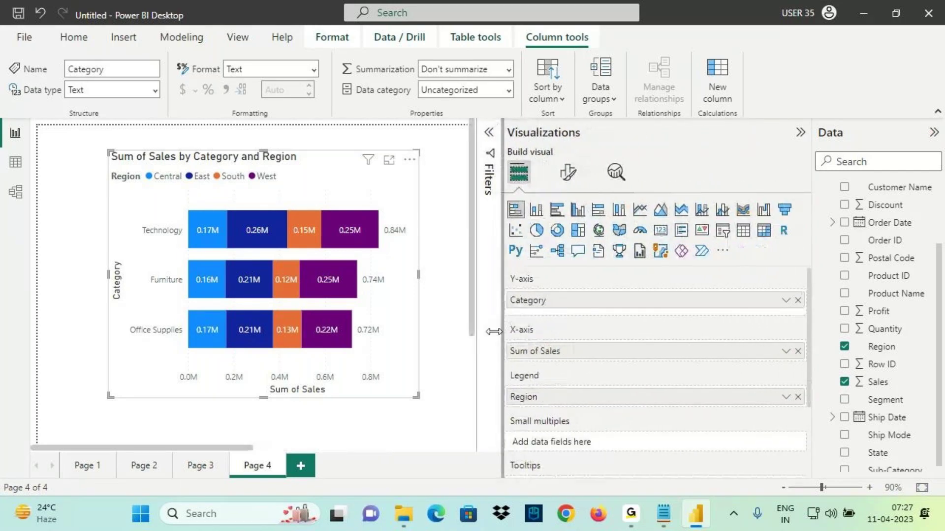
scroll(543, 354, down, 1)
scroll(544, 352, up, 1)
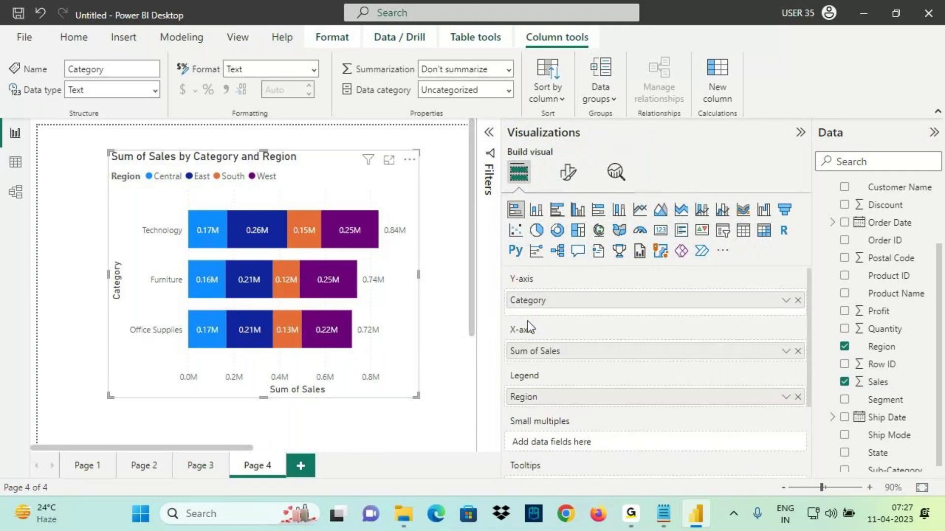
scroll(536, 424, down, 4)
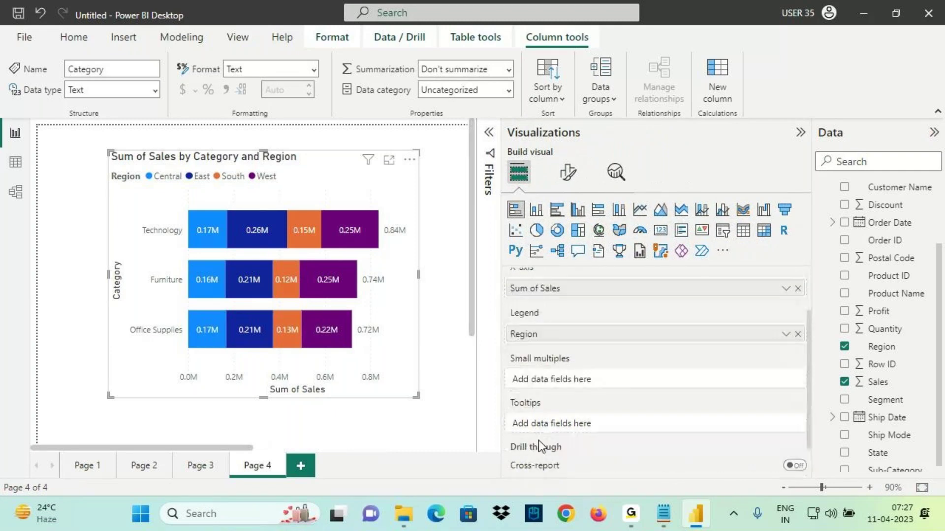
scroll(541, 418, up, 4)
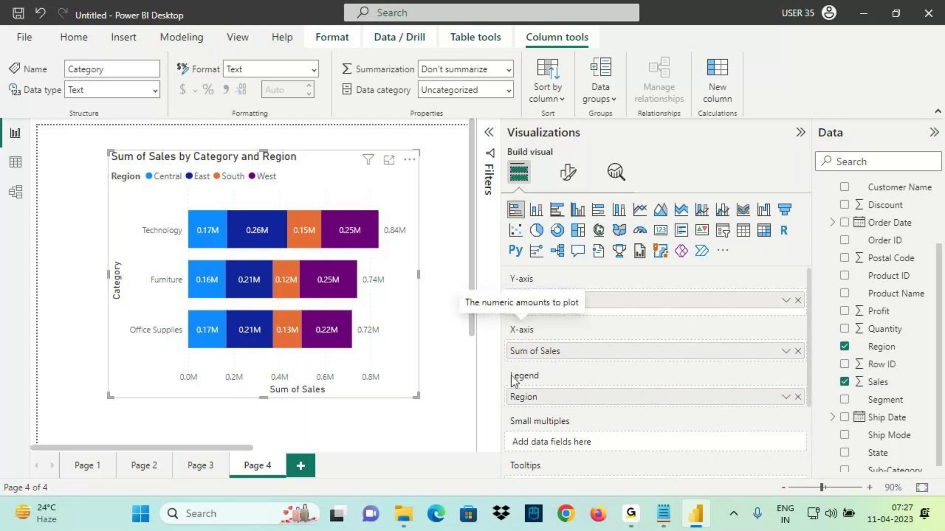
Mark the Legend well and number the X-axis measure 1 on screen, and clear the marks
mouse_move(518, 385)
mouse_down()
mouse_move(501, 378)
mouse_move(538, 388)
mouse_up()
mouse_move(532, 315)
mouse_down()
mouse_move(539, 343)
mouse_move(546, 333)
mouse_move(570, 356)
mouse_up()
drag(578, 335, 580, 354)
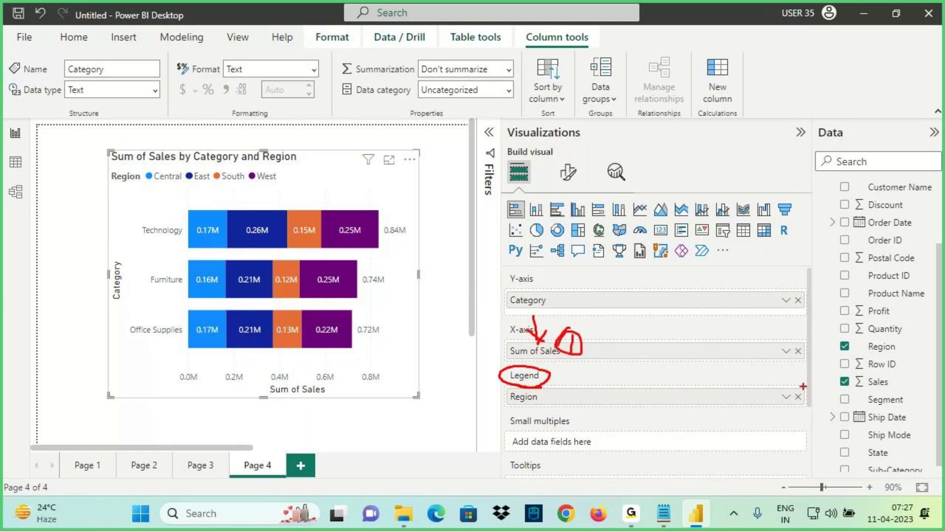
key(Escape)
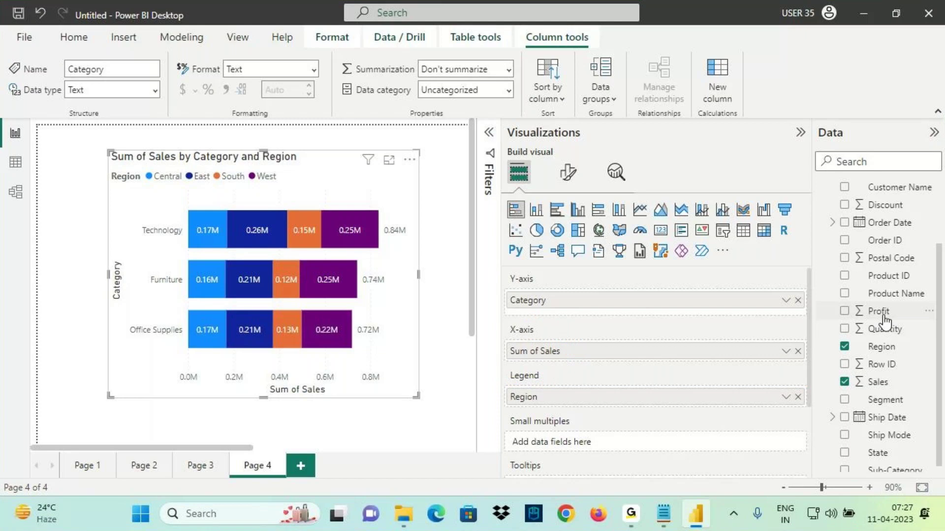
Try Profit in place of Sales on the chart's X-axis while Region is in the Legend, and put Sales back
drag(884, 321, 534, 353)
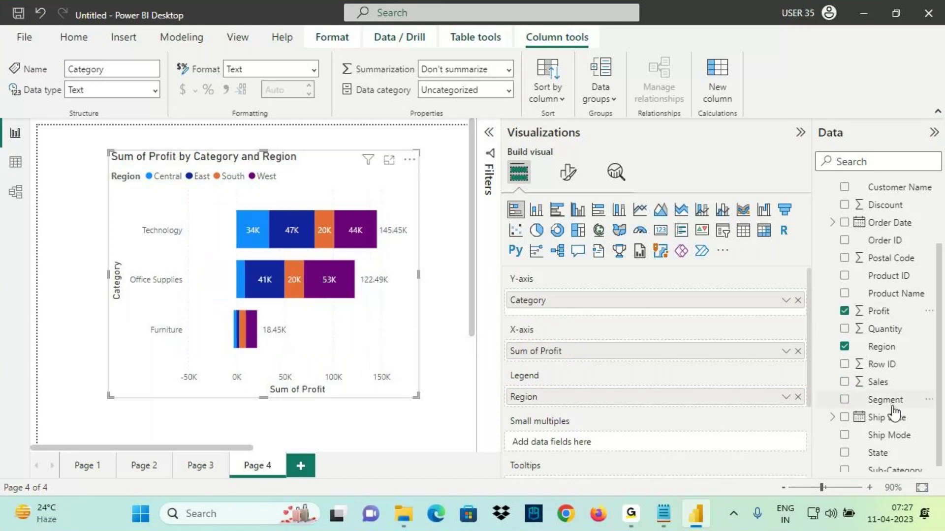
drag(881, 382, 542, 351)
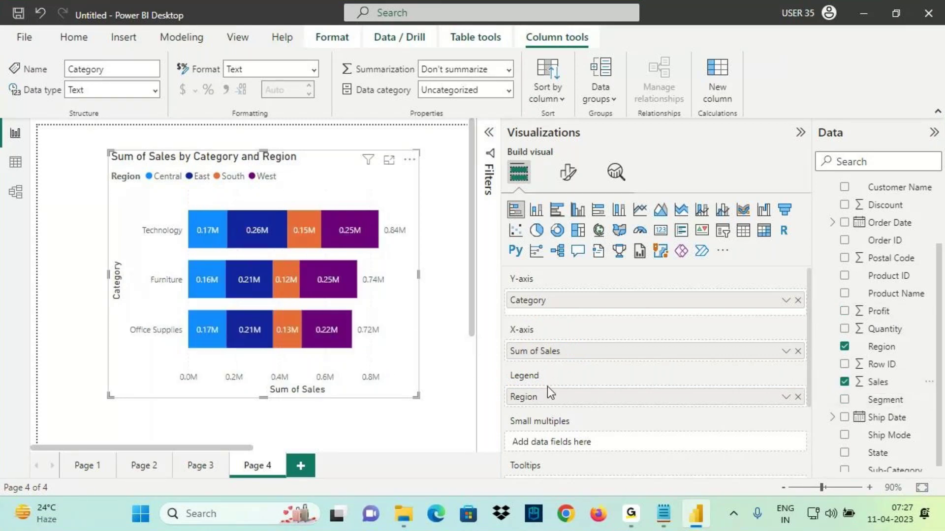
scroll(547, 412, down, 2)
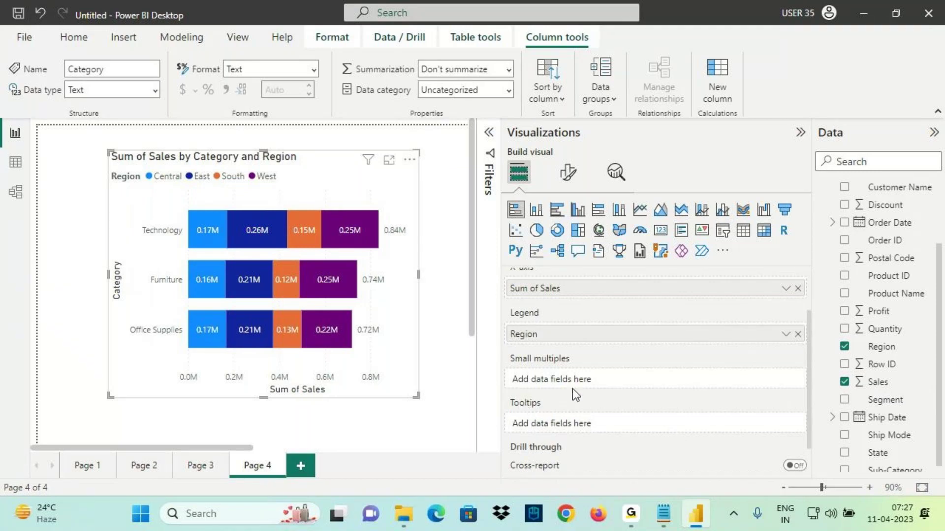
scroll(571, 388, up, 2)
Remove Region from the chart's Legend, add Profit beside Sales on the X-axis, and inspect the Technology bar's tooltip
click(796, 398)
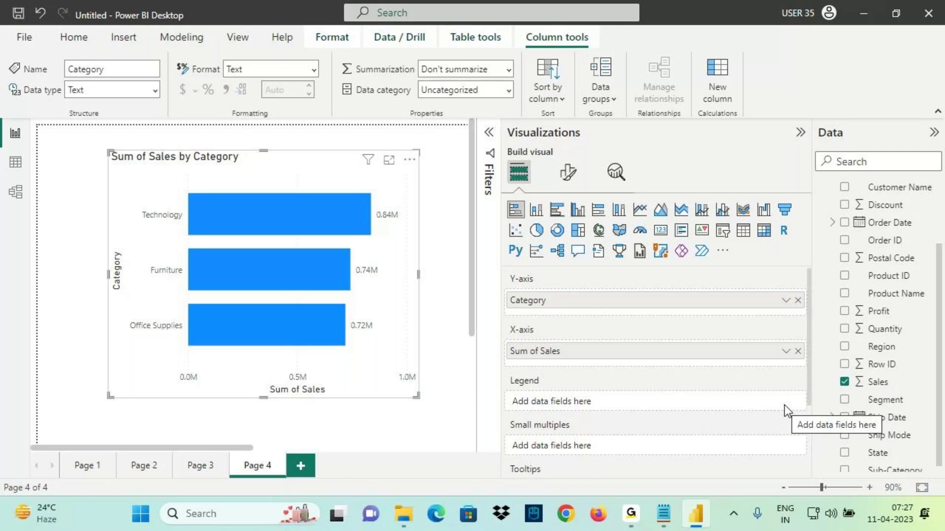
drag(878, 311, 576, 359)
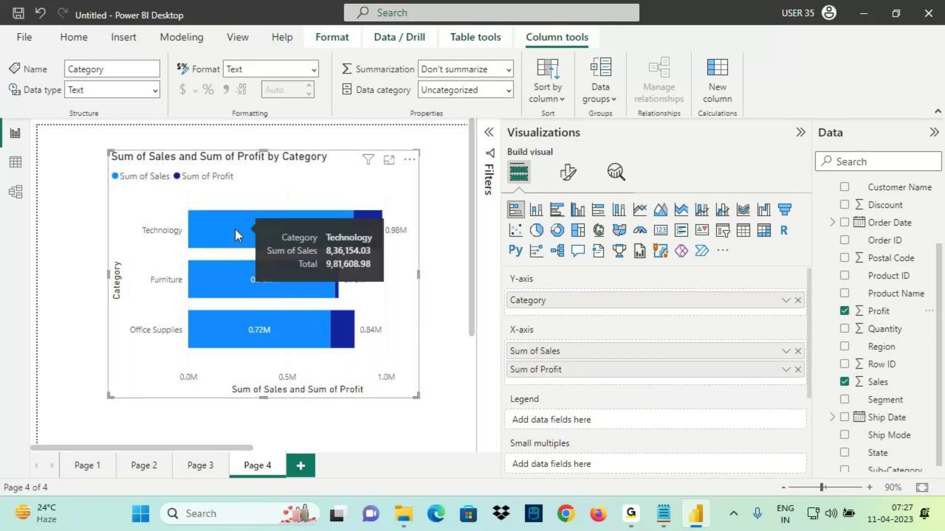
mouse_move(367, 231)
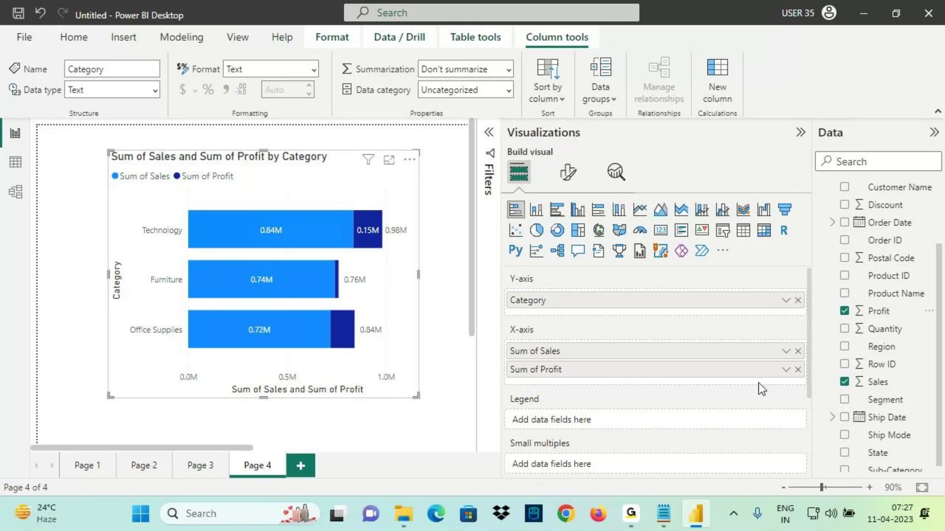
Remove Profit from the chart's X-axis and add Region back to the Legend
click(798, 370)
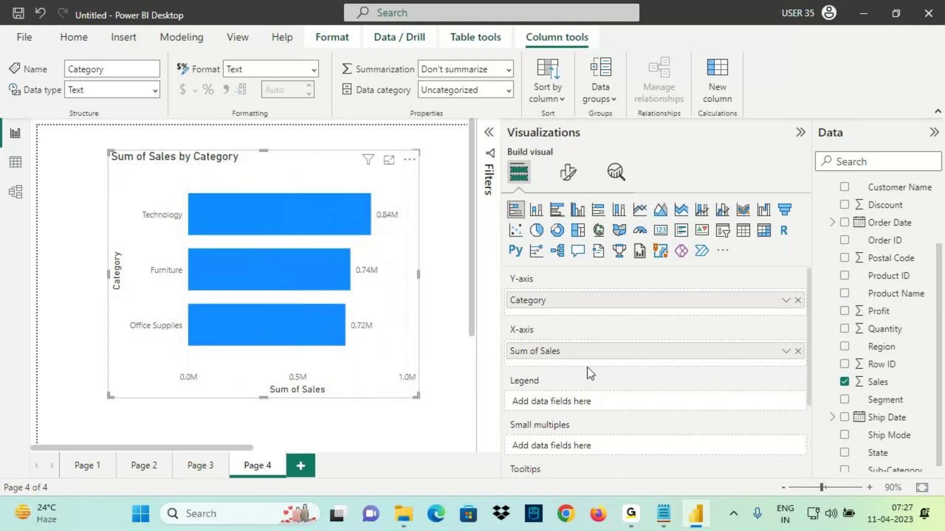
drag(915, 347, 587, 396)
Add Profit to the chart's Tooltips and check the tooltip of Technology's West segment, marking its fields
scroll(587, 396, down, 3)
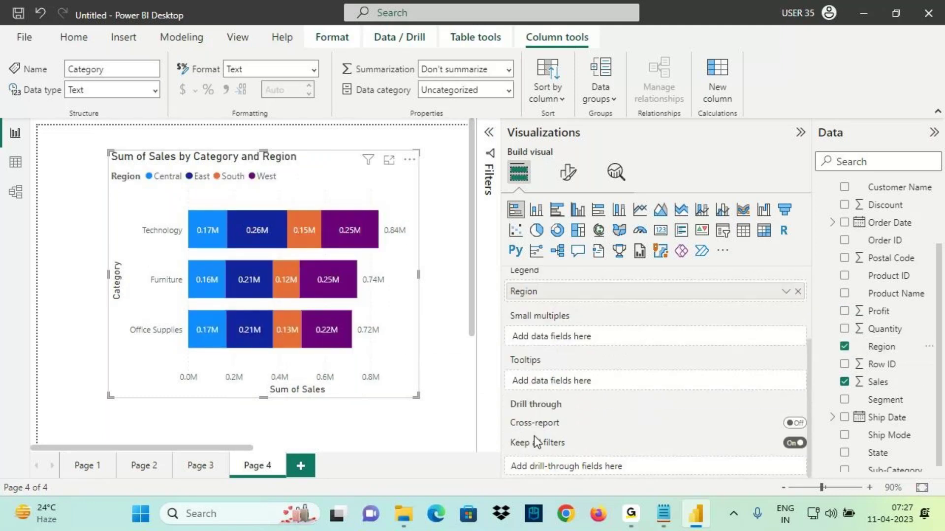
drag(881, 311, 563, 382)
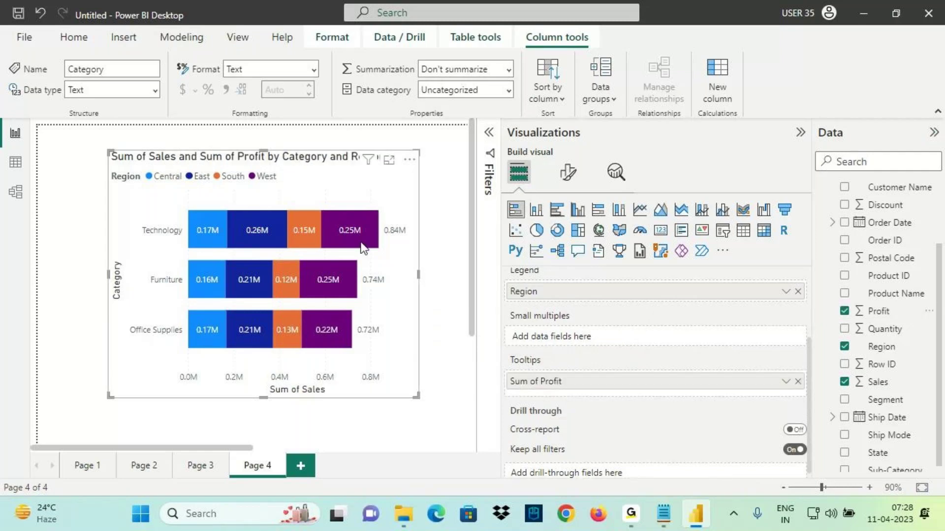
mouse_move(362, 235)
key(ctrl+2)
mouse_move(387, 232)
mouse_down()
mouse_move(406, 281)
mouse_move(511, 308)
mouse_up()
drag(418, 247, 445, 247)
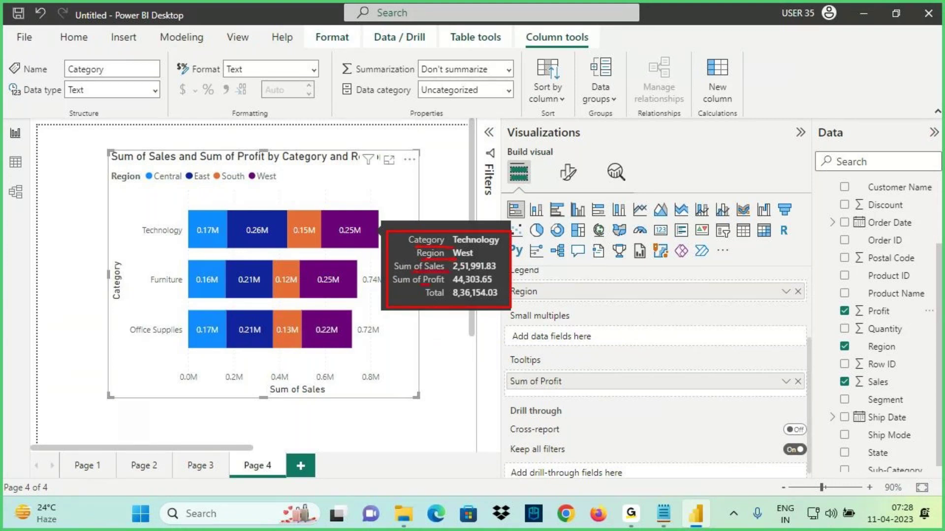
drag(512, 281, 561, 274)
key(Escape)
Review the chart's field wells, marking the Small multiples well on screen, and clear the mark
scroll(565, 345, up, 2)
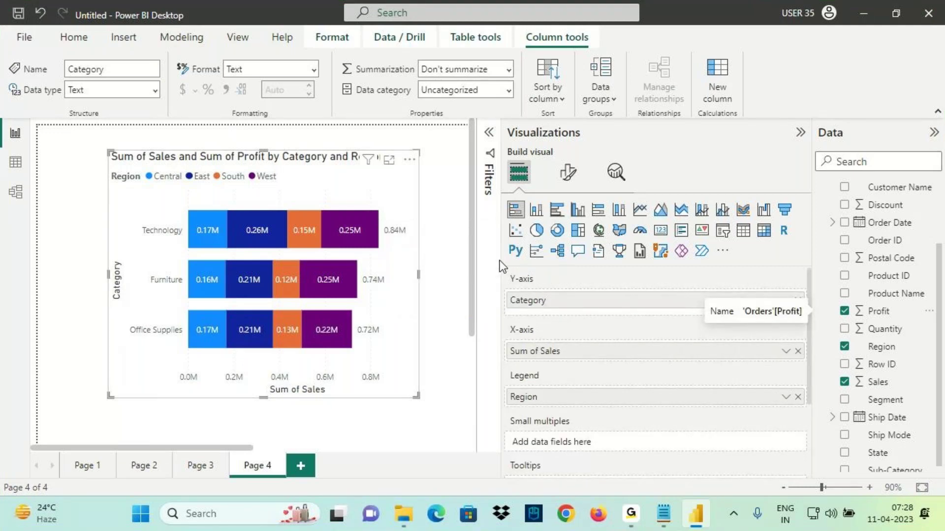
scroll(551, 347, down, 2)
key(ctrl+2)
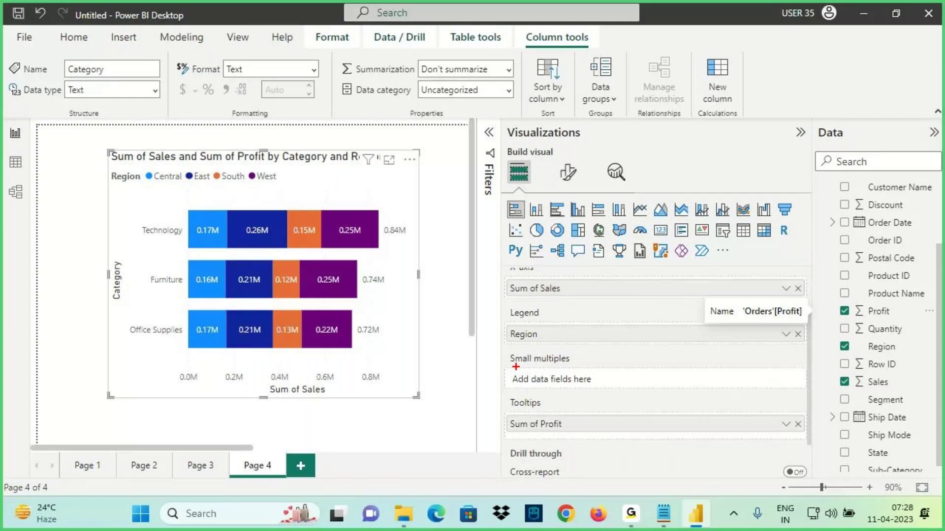
mouse_move(514, 367)
mouse_down()
mouse_move(555, 367)
mouse_move(518, 344)
mouse_move(607, 325)
mouse_move(733, 326)
mouse_up()
key(Escape)
Add a new report page and place an enlarged, empty stacked bar chart near the upper-left of its canvas
key(ctrl+m)
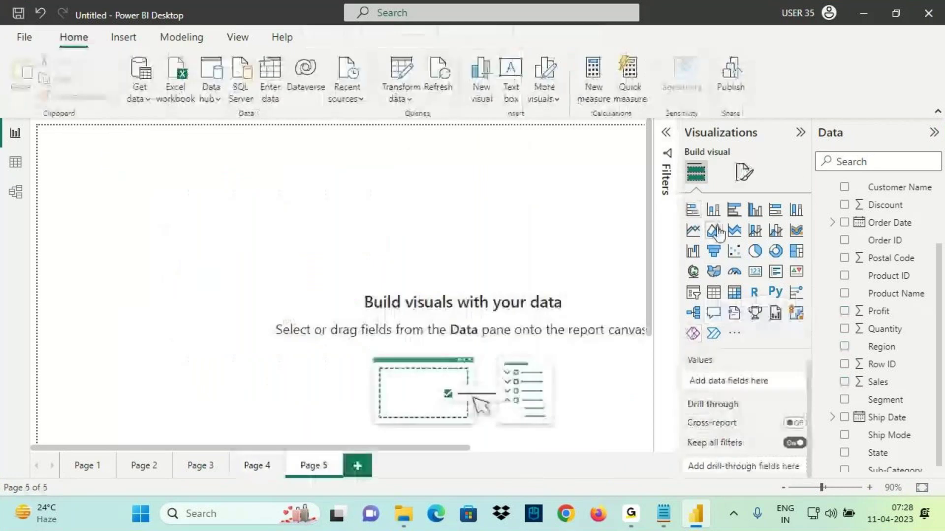
click(693, 210)
drag(197, 233, 422, 331)
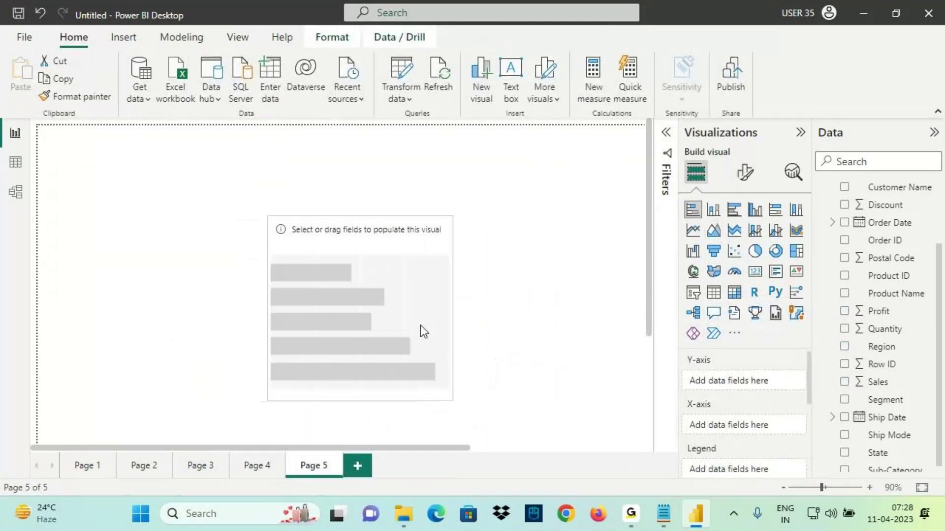
drag(265, 213, 94, 143)
scroll(913, 253, up, 3)
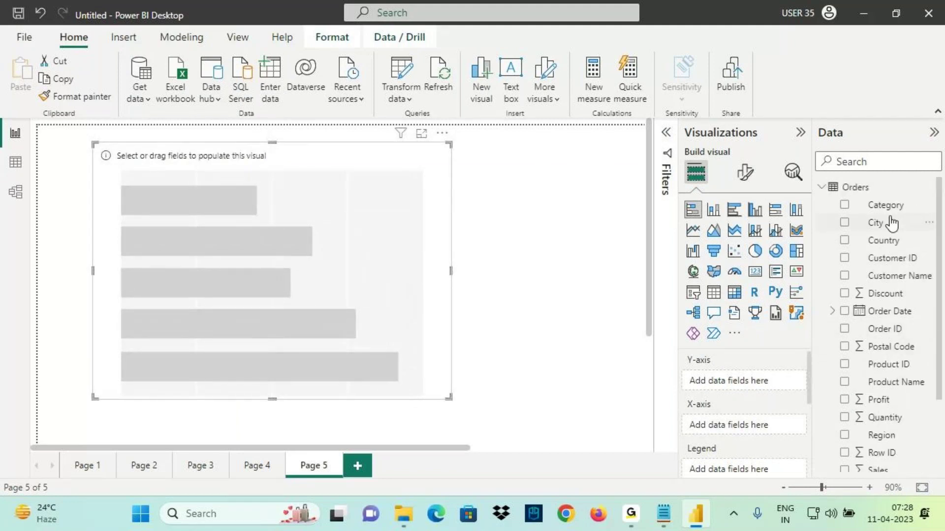
Put Category on the chart's Y-axis and Sales on its X-axis, and turn on data labels
click(889, 207)
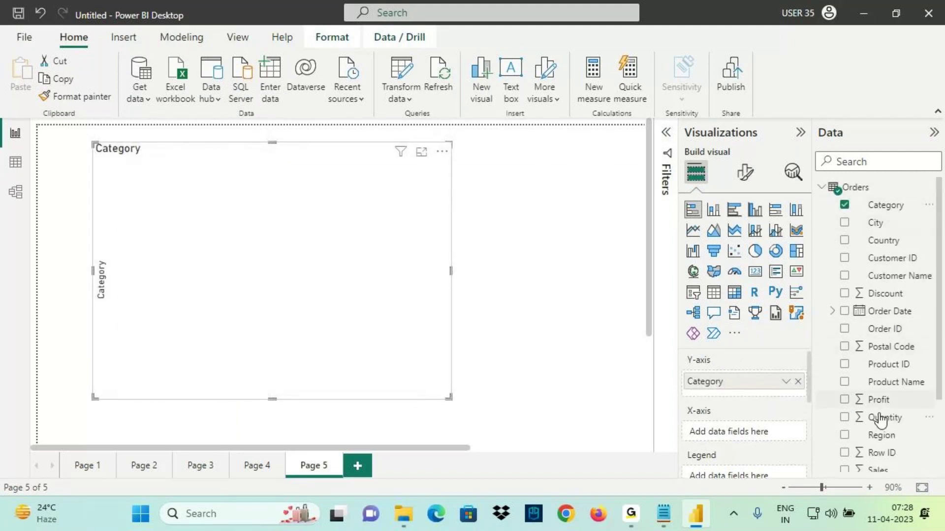
drag(879, 469, 734, 427)
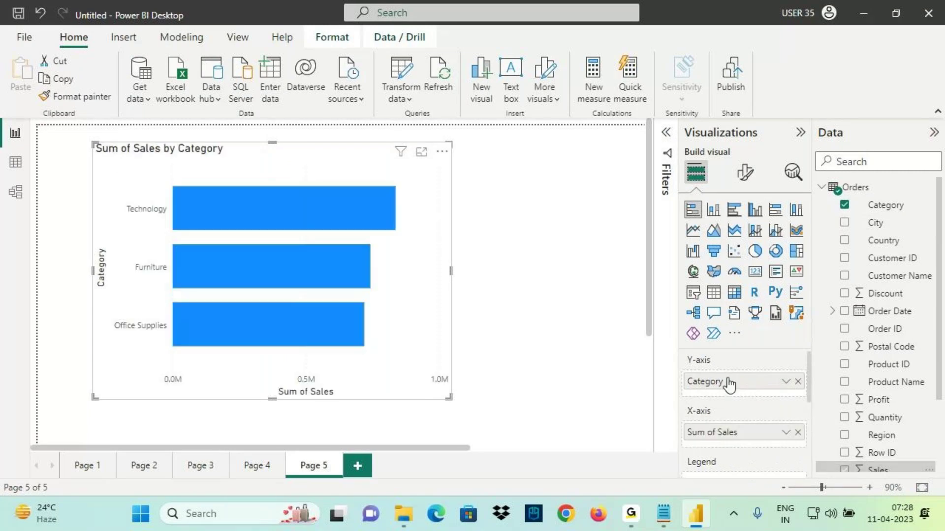
click(744, 173)
click(793, 403)
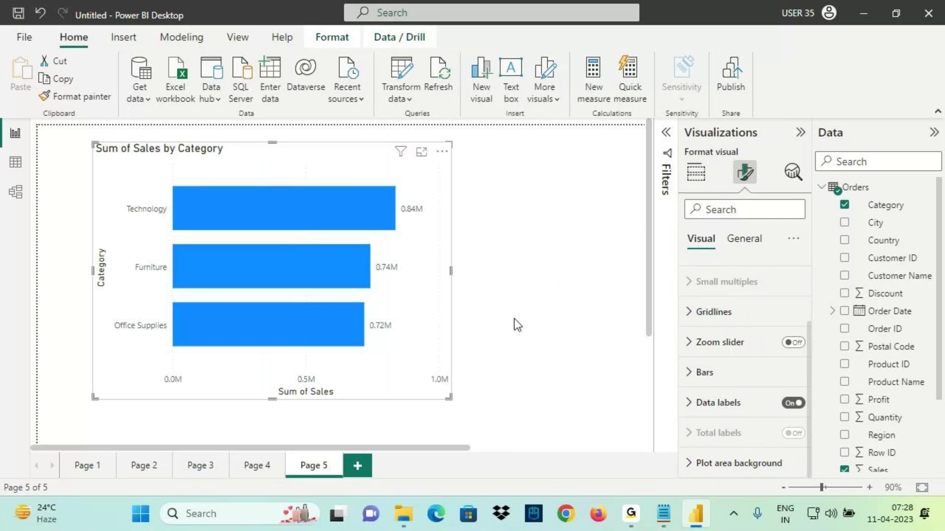
Mark the Small multiples well on screen, clear the mark, and add Region to that well
click(696, 175)
scroll(740, 412, down, 2)
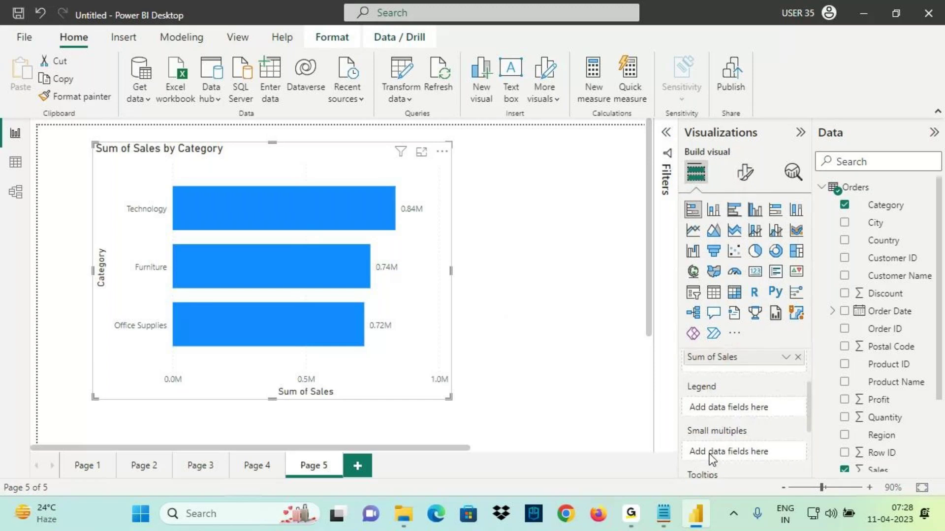
drag(680, 437, 745, 436)
mouse_move(862, 436)
mouse_down()
mouse_move(793, 458)
mouse_move(768, 444)
mouse_move(810, 468)
mouse_up()
mouse_move(864, 434)
mouse_down()
mouse_move(753, 467)
mouse_move(795, 471)
mouse_up()
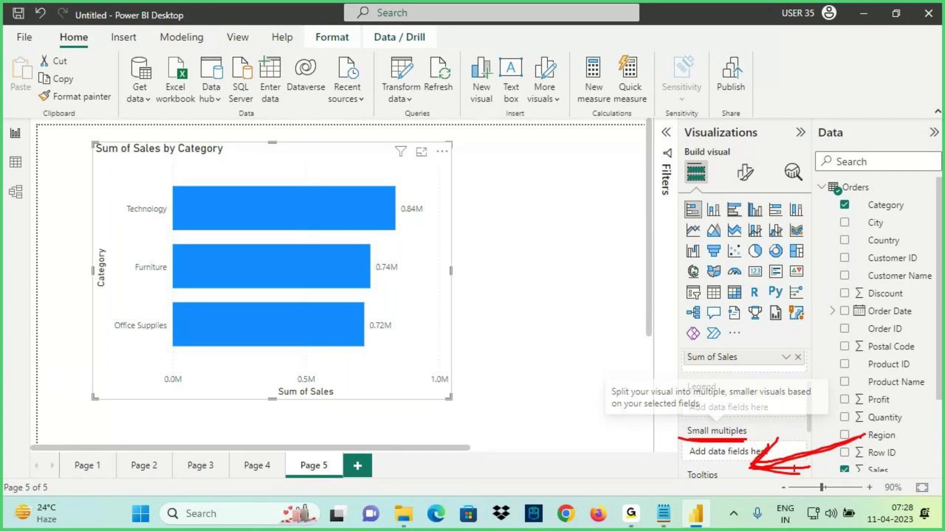
key(Escape)
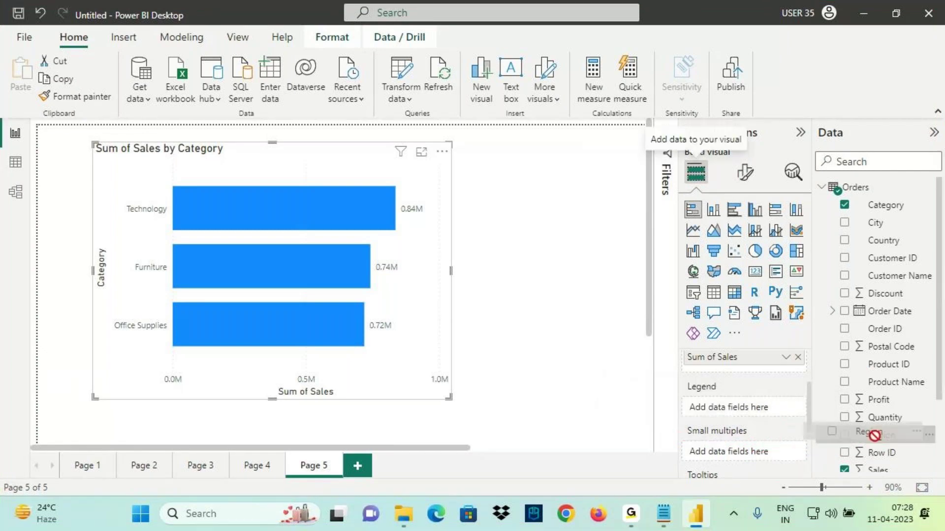
drag(884, 436, 767, 455)
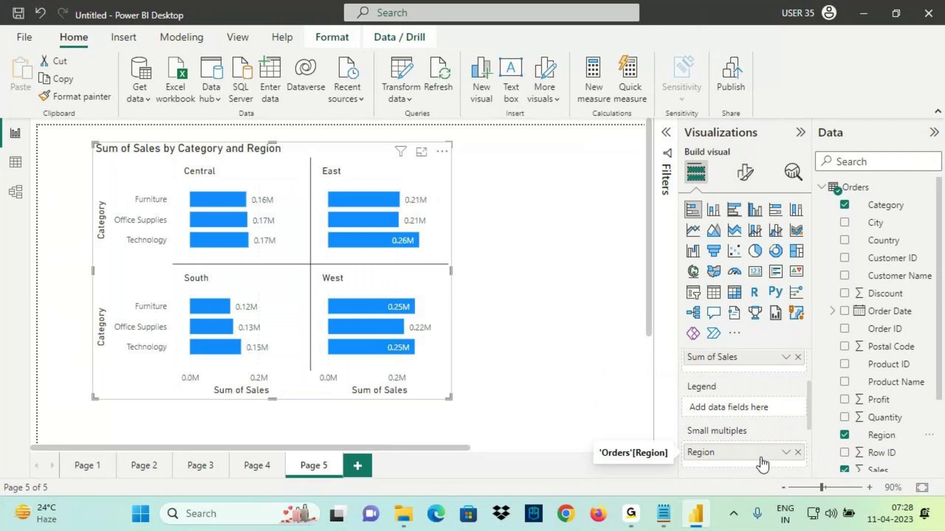
Mark on screen the South title, both axis titles, the dividing lines and all four region panels, framing the whole chart
key(ctrl+2)
drag(181, 269, 221, 297)
drag(92, 306, 114, 358)
drag(190, 383, 285, 404)
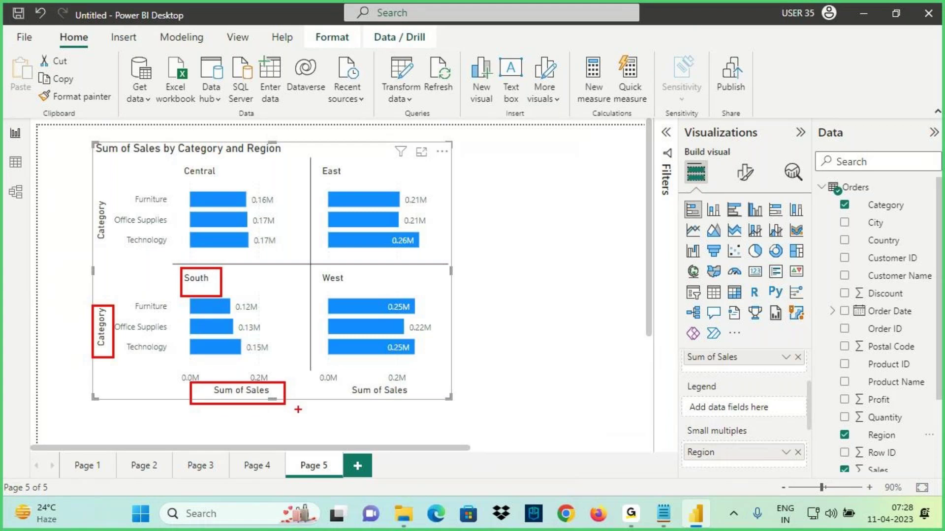
drag(312, 152, 309, 333)
drag(196, 258, 446, 261)
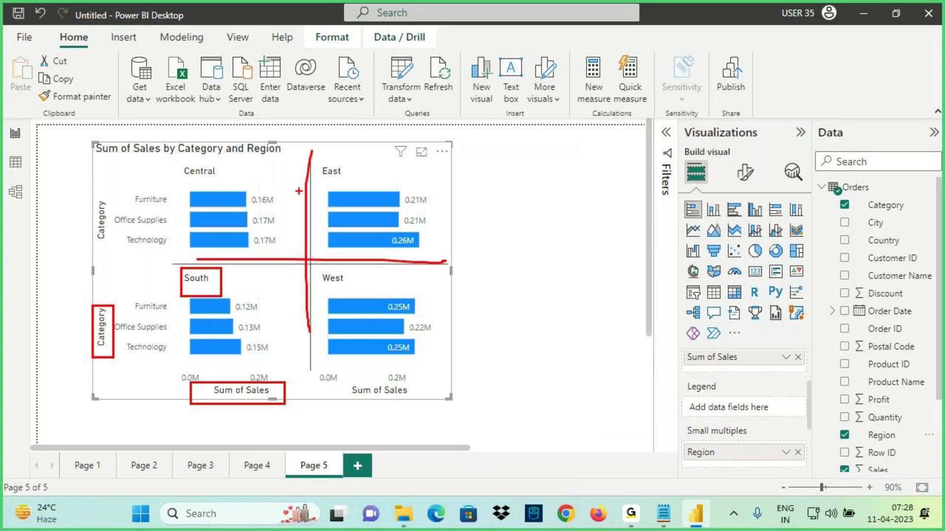
mouse_move(248, 198)
mouse_down()
mouse_move(255, 217)
mouse_move(282, 186)
mouse_move(288, 195)
mouse_up()
mouse_move(322, 197)
mouse_down()
mouse_move(327, 208)
mouse_move(377, 217)
mouse_up()
drag(201, 322, 266, 291)
drag(323, 298, 427, 263)
mouse_move(93, 143)
mouse_down()
mouse_move(238, 319)
mouse_move(447, 397)
mouse_up()
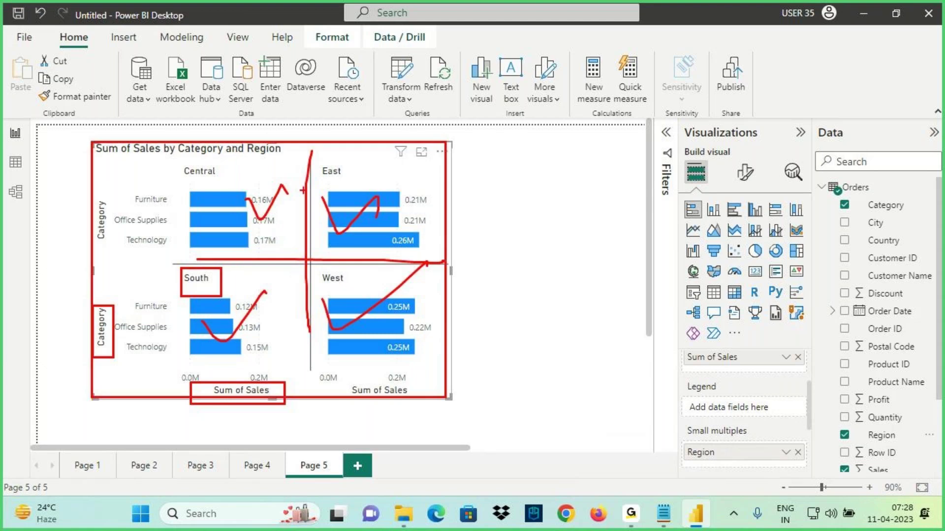
Underline the four region titles, mark Region in the Small multiples well, and clear all marks
drag(177, 180, 214, 179)
drag(319, 180, 366, 180)
drag(191, 292, 232, 290)
drag(339, 291, 378, 288)
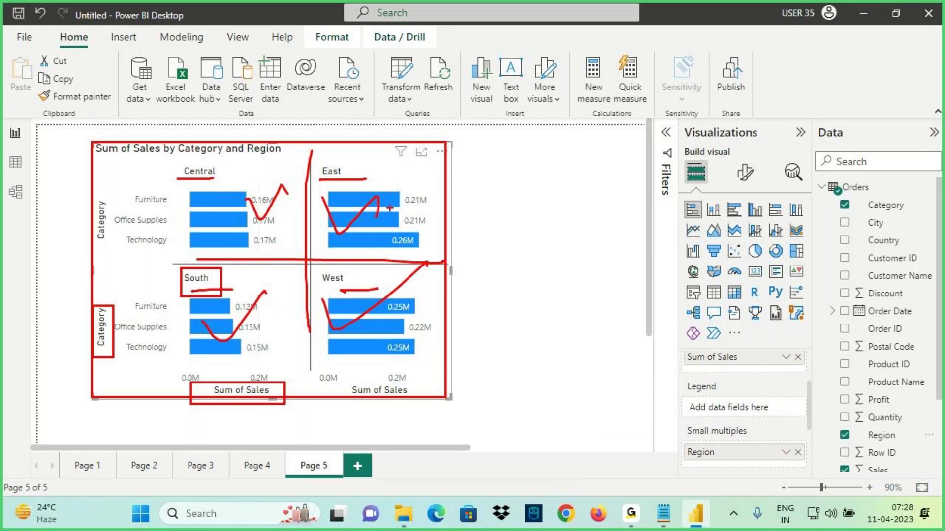
mouse_move(645, 408)
mouse_down()
mouse_move(681, 437)
mouse_move(646, 449)
mouse_move(740, 438)
mouse_move(725, 453)
mouse_up()
drag(729, 442, 752, 457)
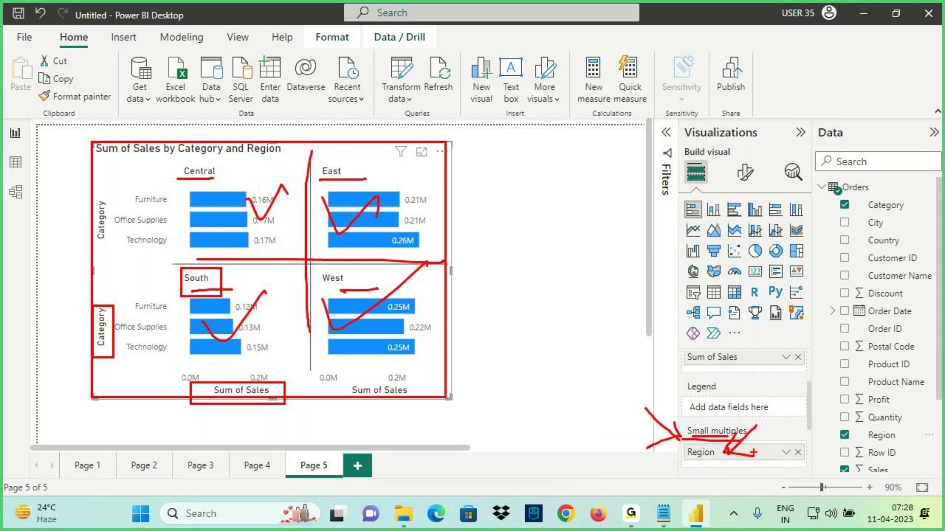
mouse_move(633, 382)
mouse_down()
mouse_move(675, 434)
mouse_move(646, 447)
mouse_up()
mouse_move(809, 418)
mouse_down()
mouse_move(777, 445)
mouse_move(806, 451)
mouse_up()
drag(682, 461, 728, 461)
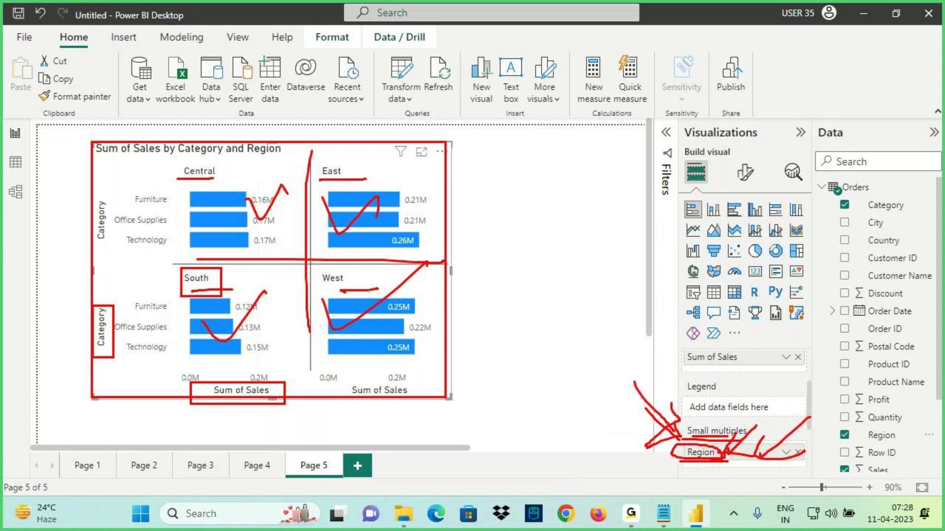
key(Escape)
Add Segment below Region in the chart's Small multiples
scroll(719, 449, down, 2)
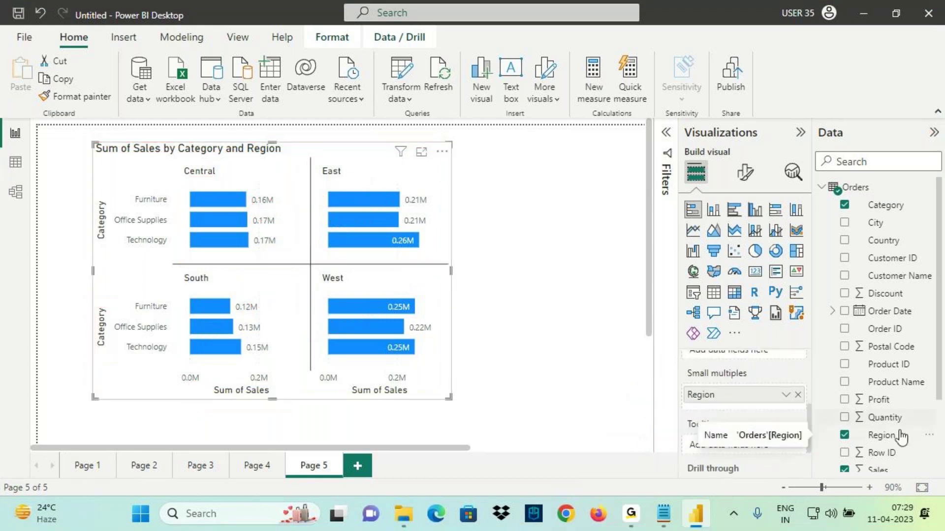
scroll(886, 399, down, 3)
drag(886, 393, 740, 426)
drag(886, 392, 724, 413)
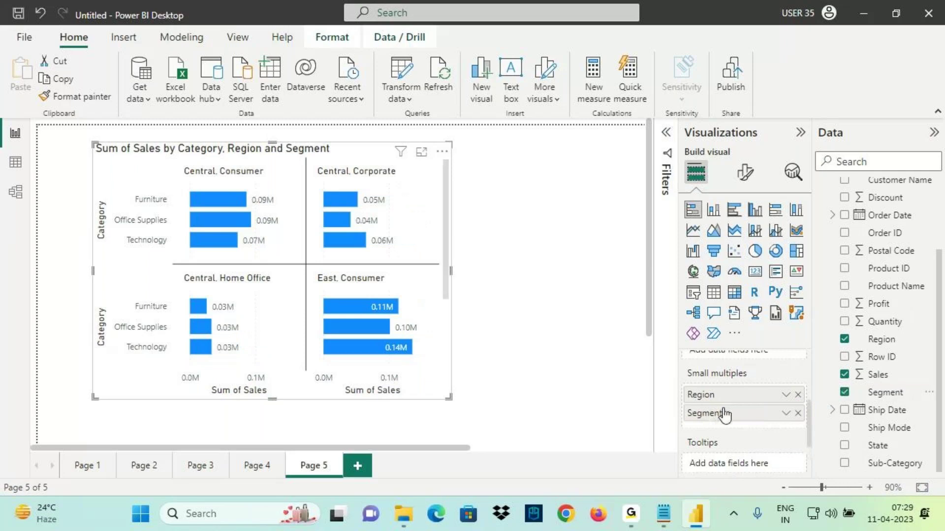
Underline Region in Small multiples, write 4x3=12 above the well, and mark the Central, Consumer panel
key(ctrl+2)
drag(686, 404, 731, 404)
drag(631, 313, 638, 367)
drag(651, 324, 680, 363)
mouse_move(678, 323)
mouse_down()
mouse_move(656, 362)
mouse_move(694, 322)
mouse_move(686, 351)
mouse_up()
drag(705, 328, 737, 325)
drag(712, 341, 745, 345)
drag(758, 324, 826, 340)
drag(171, 190, 324, 159)
drag(241, 116, 291, 140)
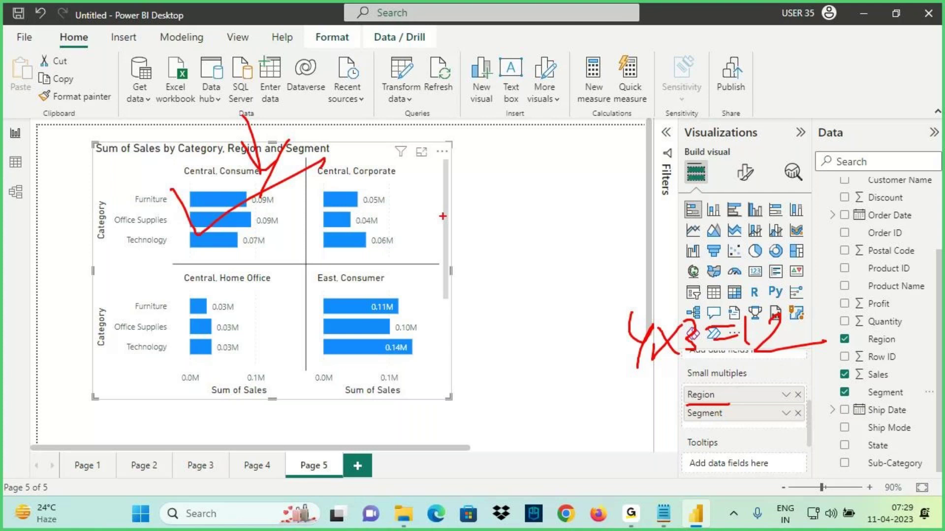
Mark Region and Segment in the well and underline the region and segment names in the four visible panel titles
mouse_move(684, 404)
mouse_down()
mouse_move(719, 403)
mouse_move(687, 423)
mouse_move(722, 422)
mouse_up()
drag(184, 180, 430, 178)
drag(178, 286, 270, 284)
mouse_move(658, 419)
mouse_down()
mouse_move(729, 389)
mouse_move(724, 424)
mouse_move(757, 431)
mouse_up()
drag(316, 284, 400, 292)
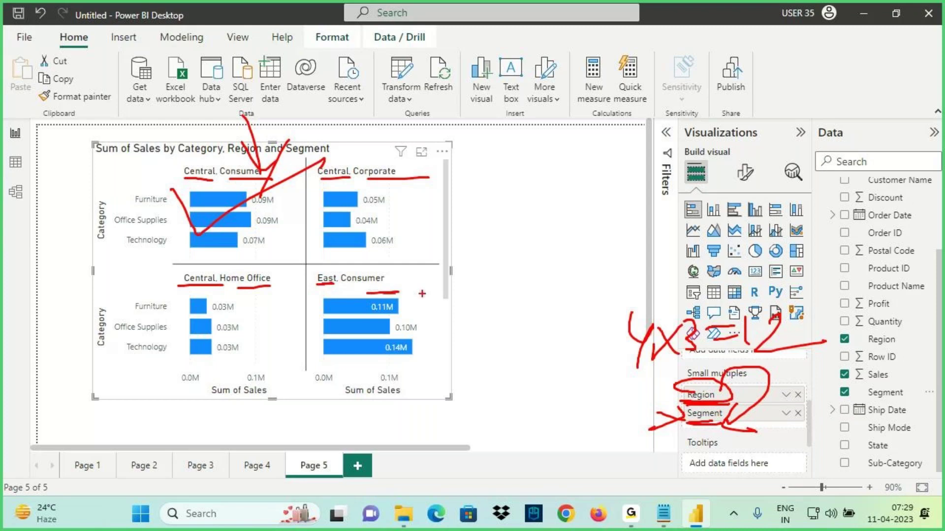
Review the further panels of the chart, marking the East and South titles and the Small multiples fields, and clear the marks
scroll(447, 256, down, 5)
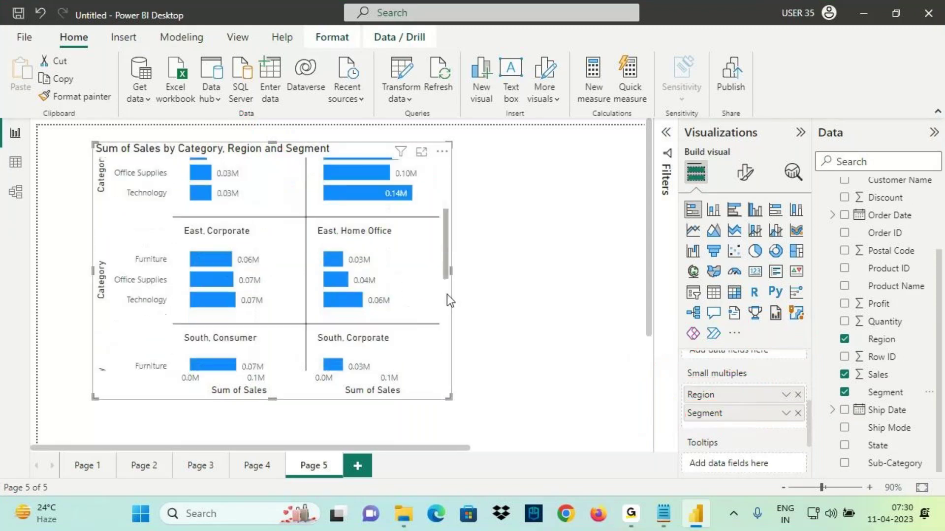
drag(193, 241, 261, 240)
drag(327, 236, 407, 242)
mouse_move(208, 328)
mouse_down()
mouse_move(183, 339)
mouse_move(210, 340)
mouse_move(198, 346)
mouse_up()
drag(650, 379, 694, 415)
key(e)
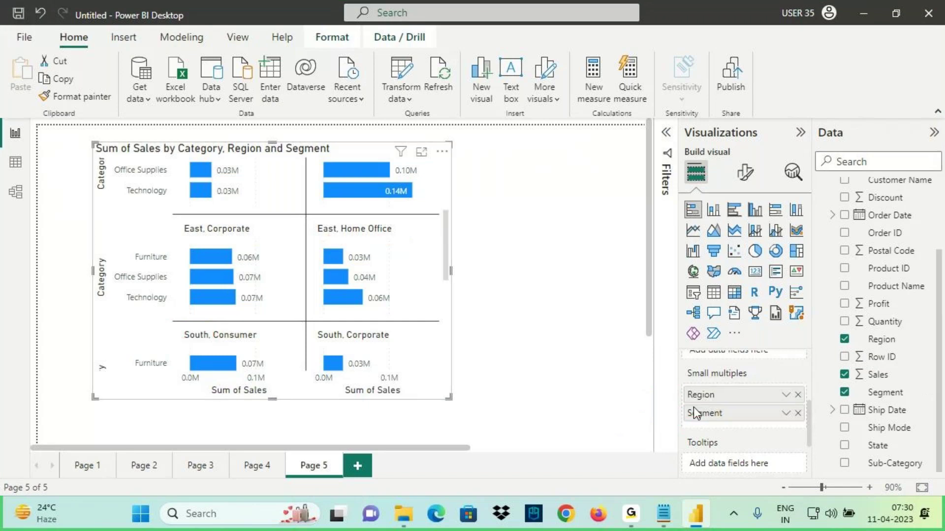
Write 4 beside Region and 3 beside Segment, and draw an arrow to a circled 12 over the chart
drag(669, 382, 665, 403)
drag(657, 412, 658, 428)
mouse_move(691, 378)
mouse_down()
mouse_move(640, 374)
mouse_move(686, 445)
mouse_up()
drag(195, 261, 337, 241)
drag(275, 231, 297, 300)
mouse_move(354, 230)
mouse_down()
mouse_move(355, 268)
mouse_move(379, 249)
mouse_move(413, 246)
mouse_move(420, 312)
mouse_up()
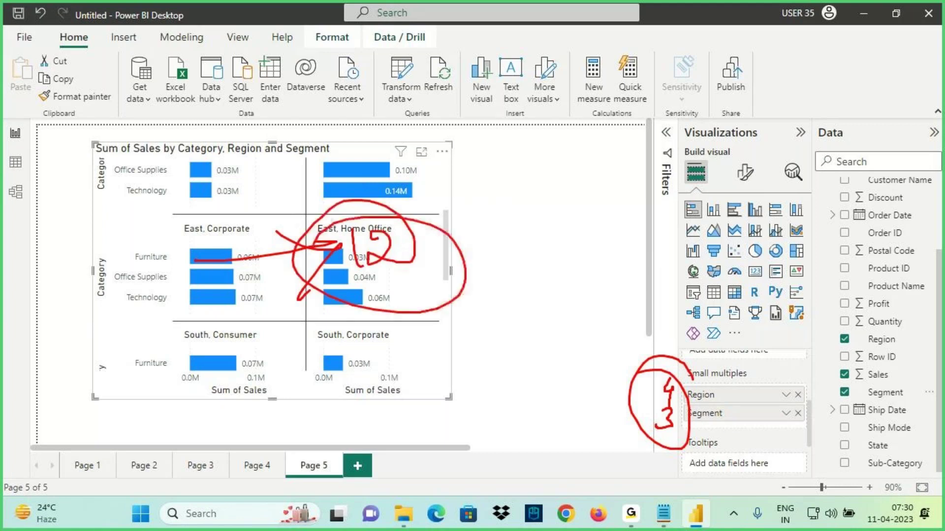
Clear the marks and remove Segment from the chart's Small multiples
key(e)
click(797, 413)
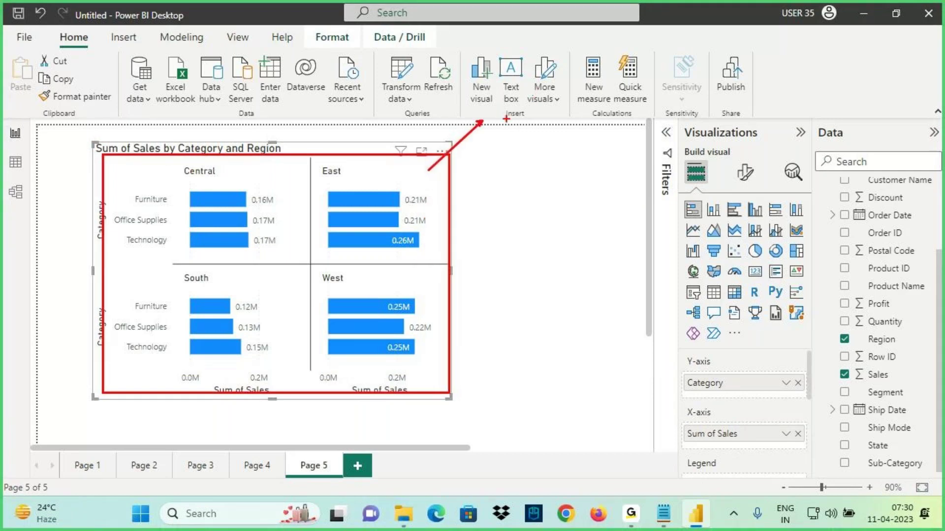
Add a handwritten note above the chart, point to the Central and East panels, circle all four panels, and clear the marks
mouse_move(513, 89)
mouse_down()
mouse_move(494, 108)
mouse_move(524, 90)
mouse_move(566, 91)
mouse_move(551, 104)
mouse_move(581, 74)
mouse_move(623, 77)
mouse_move(559, 105)
mouse_up()
drag(215, 126, 261, 174)
drag(522, 124, 622, 88)
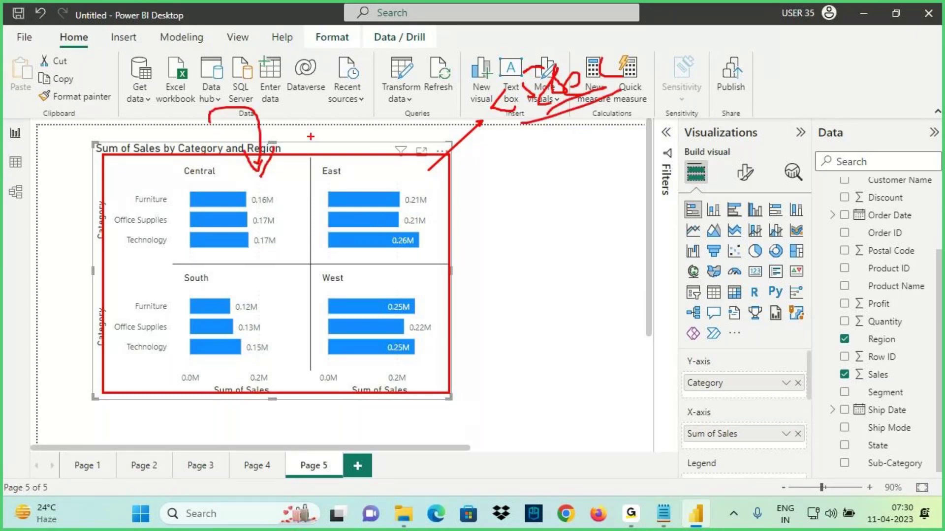
mouse_move(311, 136)
mouse_down()
mouse_move(344, 180)
mouse_move(363, 187)
mouse_up()
drag(365, 149, 343, 189)
mouse_move(911, 421)
mouse_down()
mouse_move(785, 421)
mouse_move(765, 445)
mouse_up()
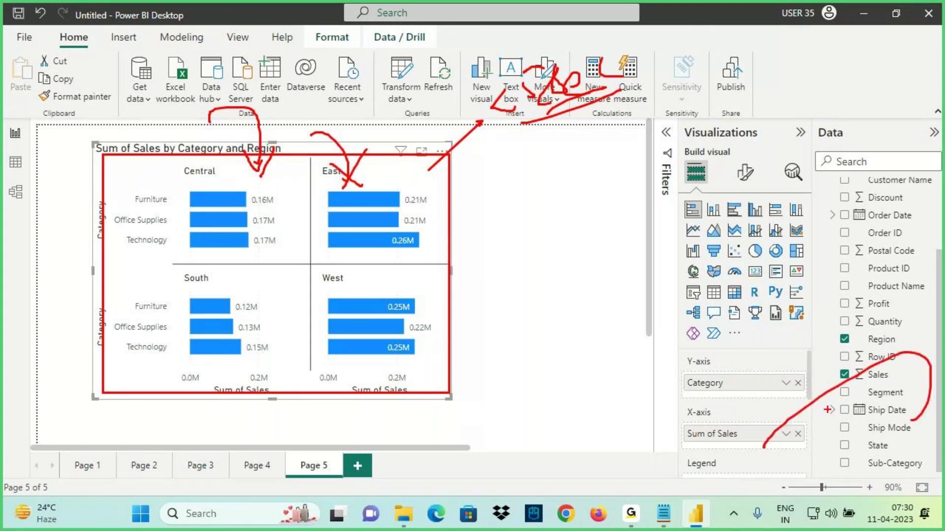
mouse_move(307, 159)
mouse_down()
mouse_move(374, 352)
mouse_move(335, 166)
mouse_move(278, 179)
mouse_up()
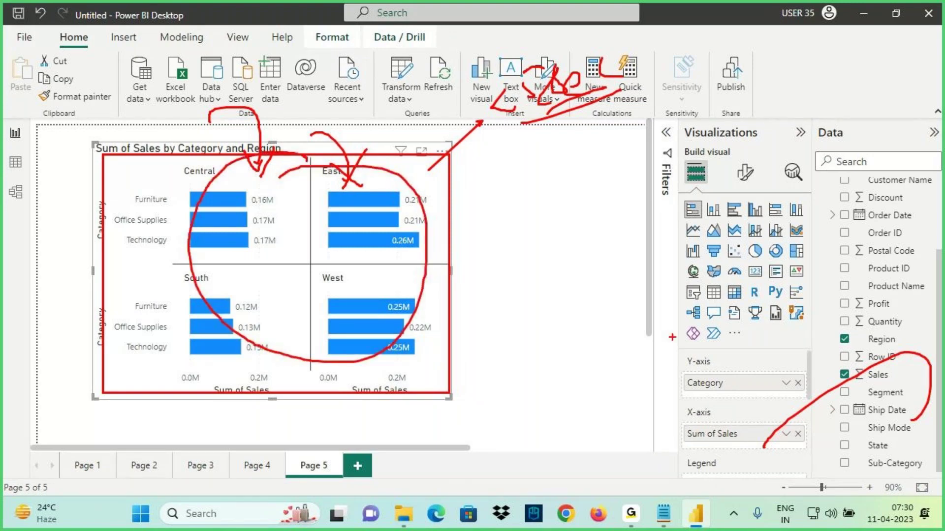
key(Escape)
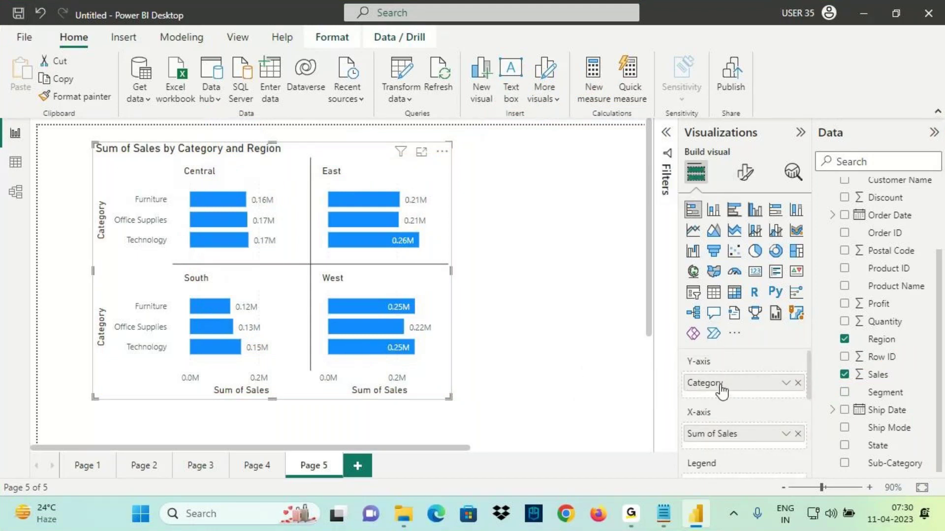
Mark the Y-axis and X-axis wells on screen, write 99% and a circled 2 beside the chart, and clear the marks
mouse_move(724, 350)
mouse_down()
mouse_move(680, 364)
mouse_move(719, 398)
mouse_move(713, 419)
mouse_up()
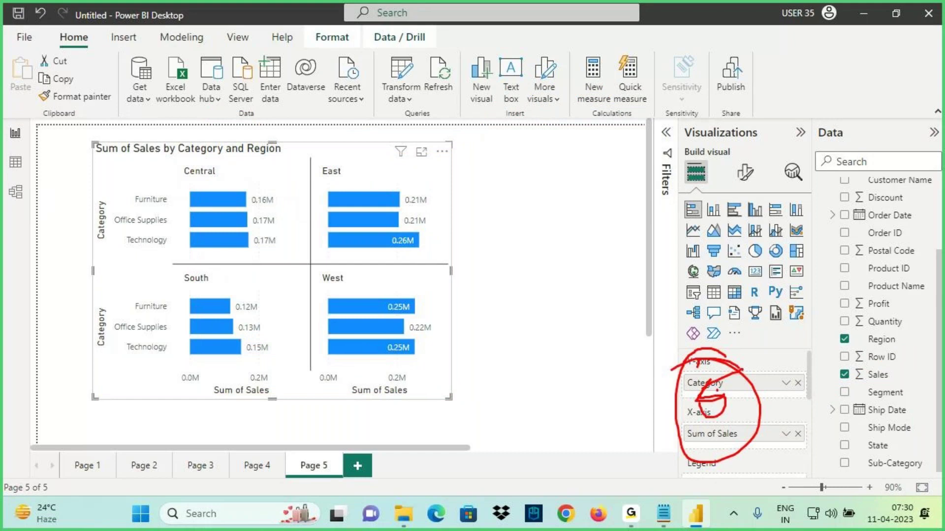
mouse_move(724, 367)
mouse_down()
mouse_move(753, 416)
mouse_move(724, 367)
mouse_up()
mouse_move(675, 423)
mouse_down()
mouse_move(733, 375)
mouse_move(669, 428)
mouse_move(735, 409)
mouse_move(526, 380)
mouse_up()
drag(588, 360, 559, 406)
drag(530, 319, 541, 363)
mouse_move(547, 327)
mouse_down()
mouse_move(555, 320)
mouse_move(555, 359)
mouse_up()
drag(584, 303, 571, 334)
mouse_move(522, 291)
mouse_down()
mouse_move(557, 235)
mouse_move(566, 256)
mouse_up()
mouse_move(571, 198)
mouse_down()
mouse_move(585, 197)
mouse_move(593, 224)
mouse_up()
mouse_move(596, 183)
mouse_down()
mouse_move(554, 186)
mouse_move(568, 187)
mouse_up()
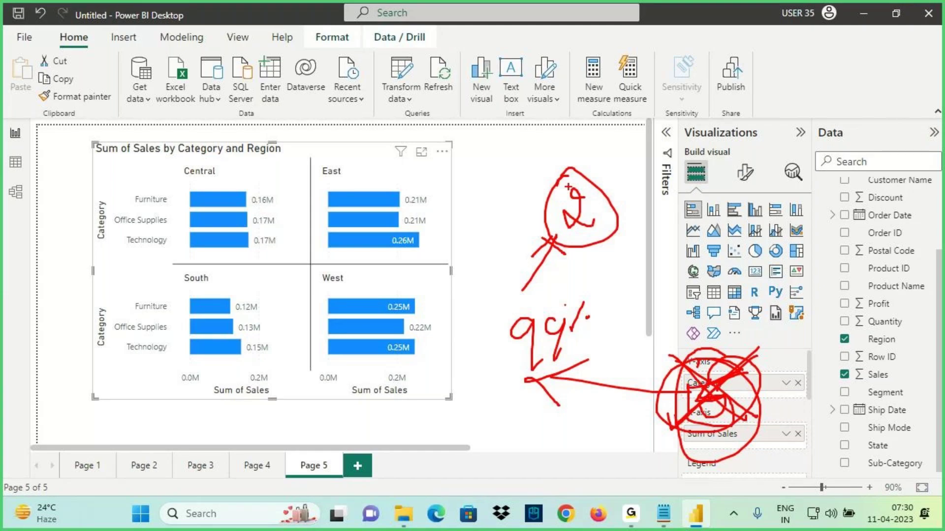
mouse_move(752, 200)
mouse_down()
mouse_move(787, 206)
mouse_move(760, 165)
mouse_move(800, 83)
mouse_move(793, 108)
mouse_up()
mouse_move(819, 50)
mouse_down()
mouse_move(822, 102)
mouse_move(828, 74)
mouse_move(863, 84)
mouse_up()
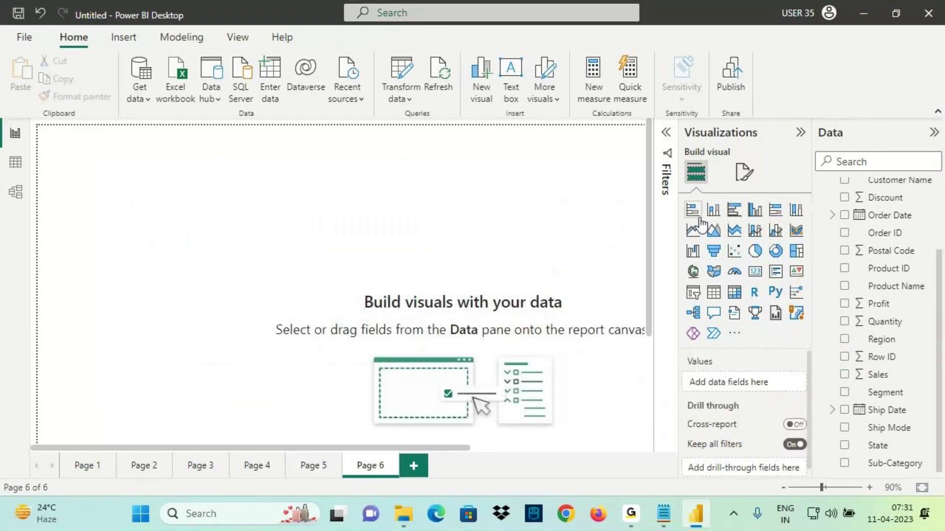
Place an empty stacked bar chart on a new report page and enlarge it toward the canvas's upper-left corner
click(697, 217)
drag(141, 226, 201, 308)
drag(202, 308, 214, 320)
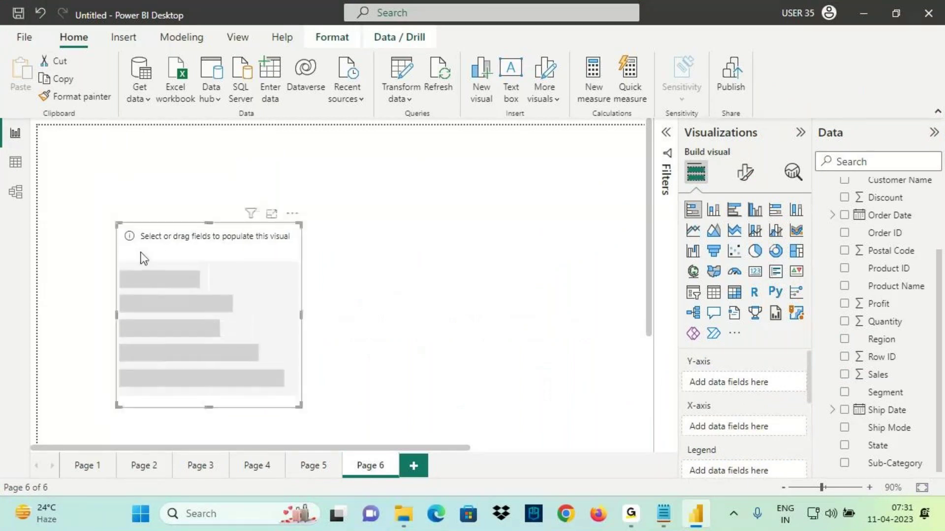
drag(117, 221, 90, 135)
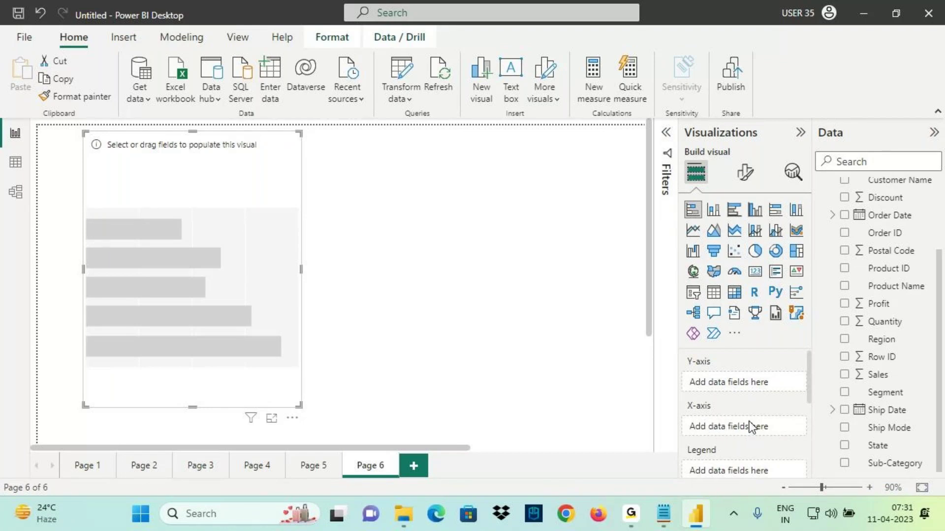
Circle the empty chart's axis wells, draw arrows and lines around them, write a 2 over the Y-axis well, and clear the marks
mouse_move(761, 370)
mouse_down()
mouse_move(648, 381)
mouse_move(721, 350)
mouse_move(701, 287)
mouse_move(723, 356)
mouse_up()
drag(728, 307, 709, 339)
drag(943, 166, 527, 487)
drag(944, 295, 598, 488)
drag(930, 367, 498, 529)
drag(925, 430, 594, 530)
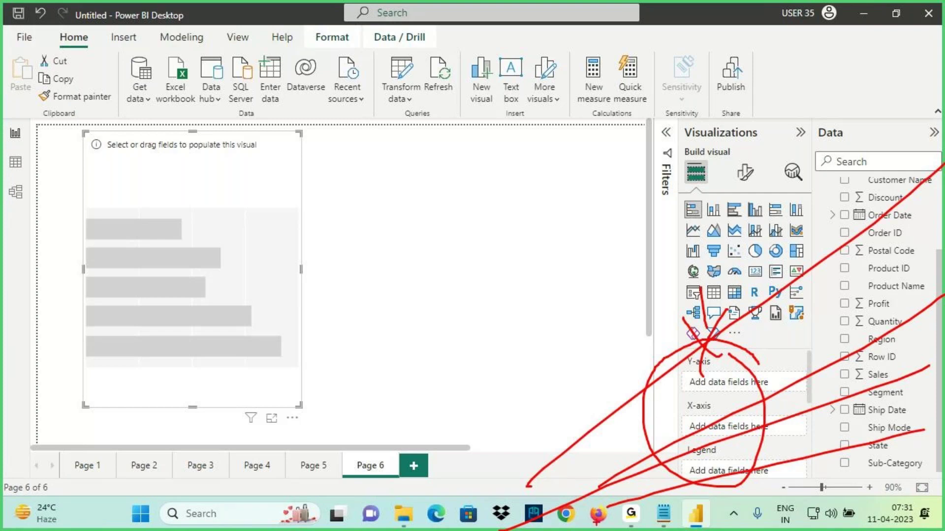
mouse_move(695, 382)
mouse_down()
mouse_move(709, 365)
mouse_move(696, 416)
mouse_move(706, 394)
mouse_up()
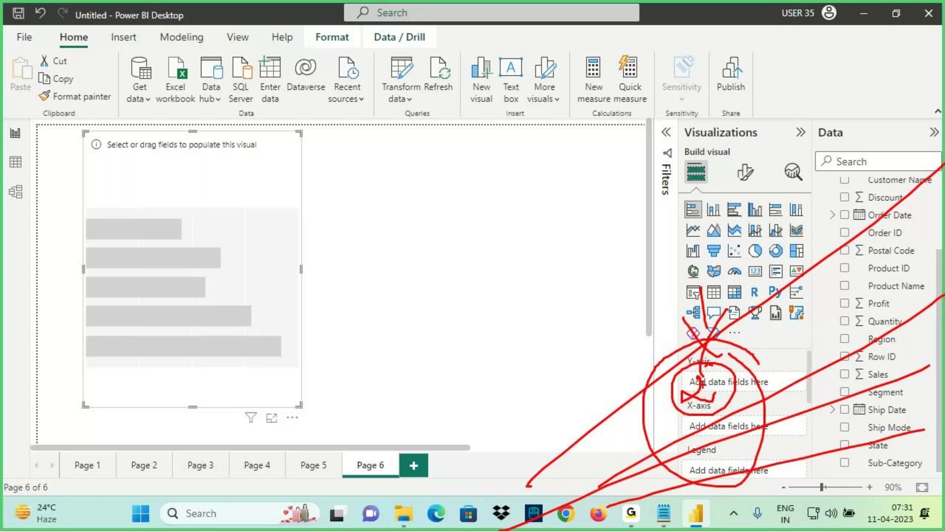
key(Escape)
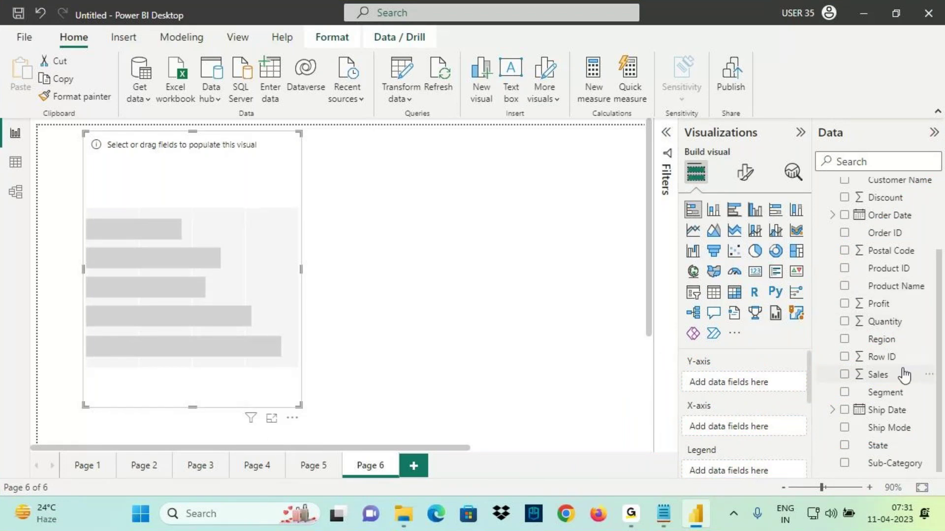
Put Sub-Category on the new chart's Y-axis and Sales on its X-axis
drag(895, 463, 698, 374)
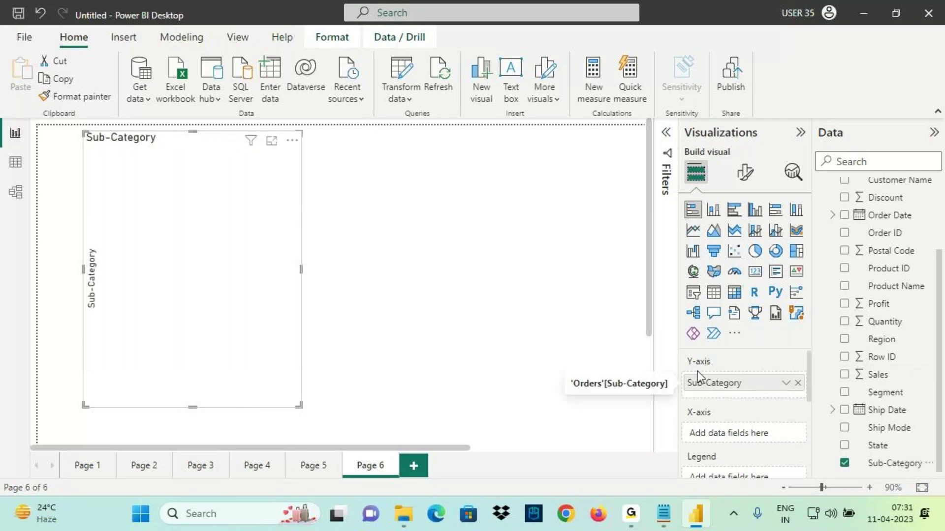
drag(877, 375, 737, 433)
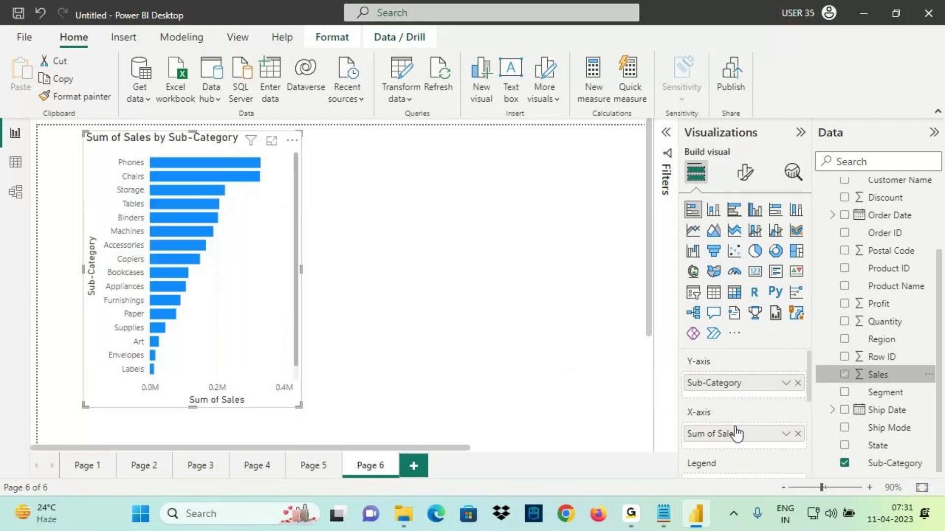
Turn on data labels for the Sub-Category sales chart
click(745, 172)
scroll(785, 342, down, 3)
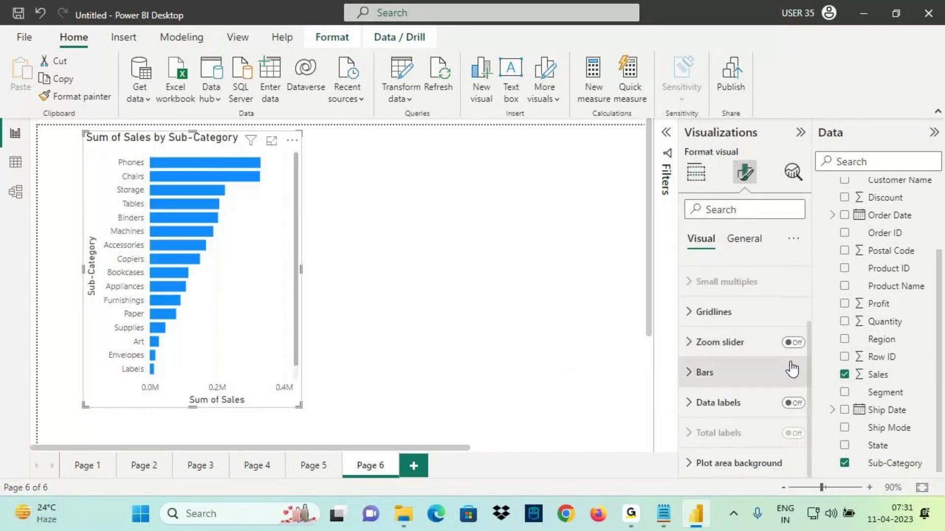
click(793, 403)
scroll(704, 393, up, 2)
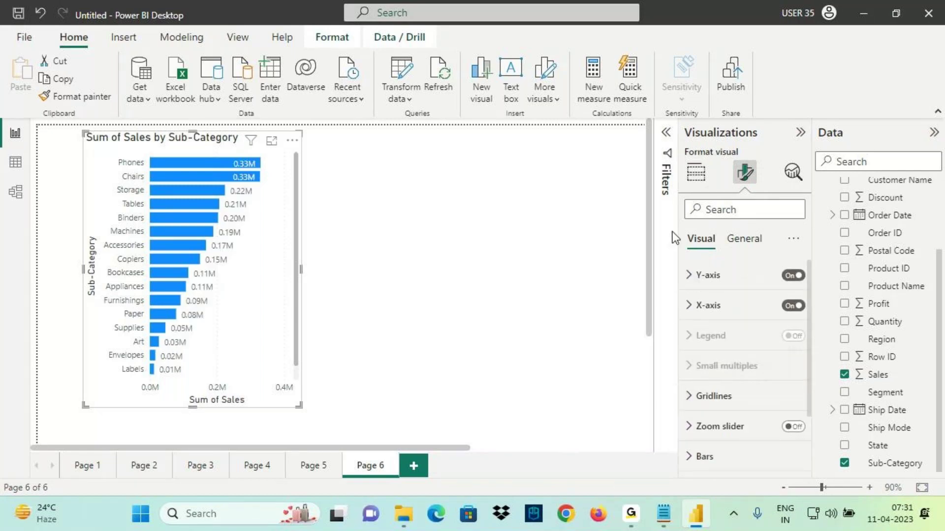
Return to the chart's field wells, draw freehand marks around the Legend well and on the empty canvas, and clear them
click(696, 172)
scroll(710, 427, down, 3)
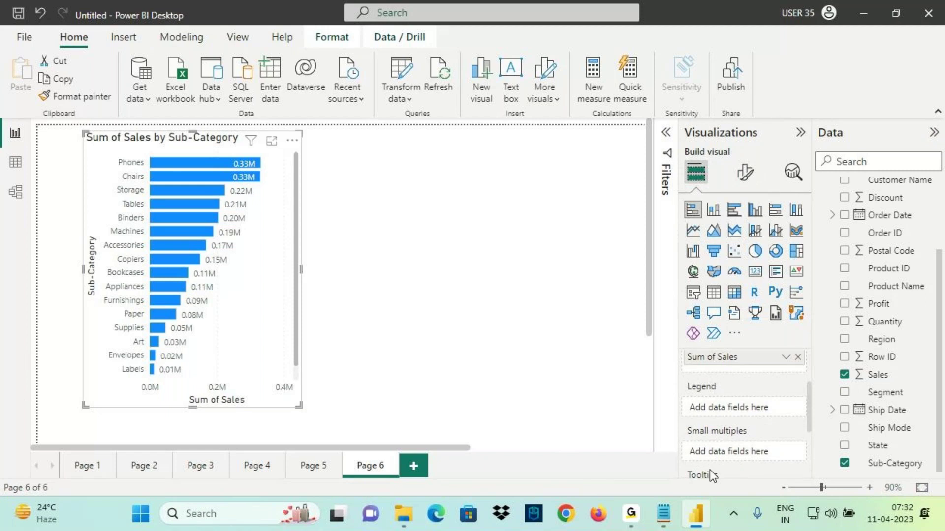
mouse_move(716, 423)
mouse_down()
mouse_move(681, 445)
mouse_move(752, 440)
mouse_move(721, 423)
mouse_up()
drag(615, 415, 679, 433)
mouse_move(636, 396)
mouse_down()
mouse_move(607, 412)
mouse_move(621, 437)
mouse_up()
mouse_move(539, 367)
mouse_down()
mouse_move(566, 400)
mouse_move(522, 305)
mouse_up()
drag(512, 326, 540, 319)
mouse_move(488, 256)
mouse_down()
mouse_move(486, 283)
mouse_move(509, 260)
mouse_move(548, 268)
mouse_move(565, 254)
mouse_move(564, 288)
mouse_up()
drag(469, 292, 660, 267)
key(Escape)
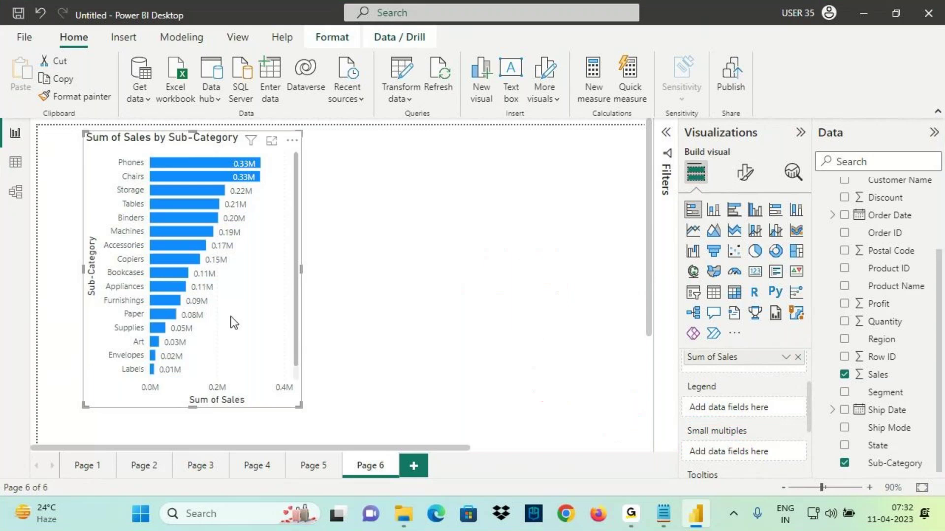
Switch to the Notepad notes, highlight passages of the text, and return to Power BI
click(664, 515)
drag(29, 313, 295, 386)
click(268, 344)
drag(116, 332, 496, 385)
click(495, 385)
click(696, 515)
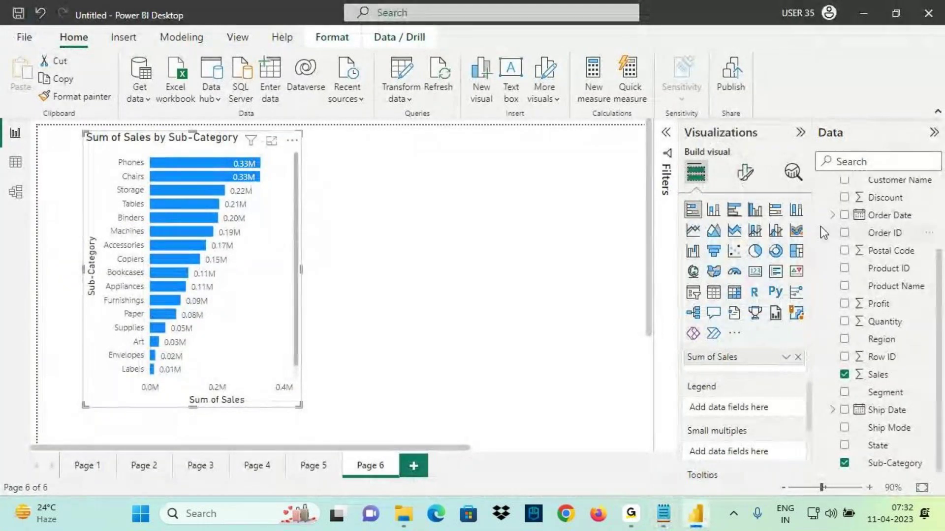
Show the chart's format options, underline the Y-axis setting, circle the list of General settings, and clear the marks
click(744, 173)
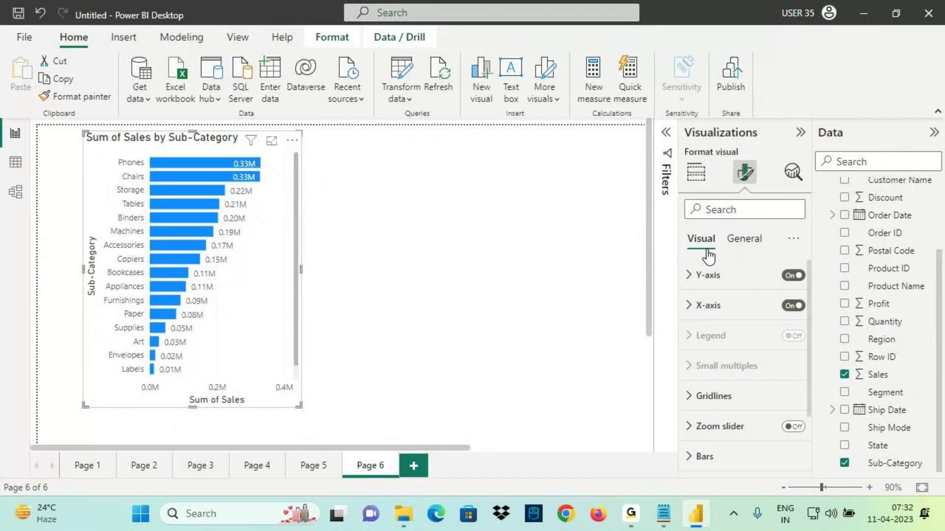
key(ctrl+2)
drag(677, 286, 732, 282)
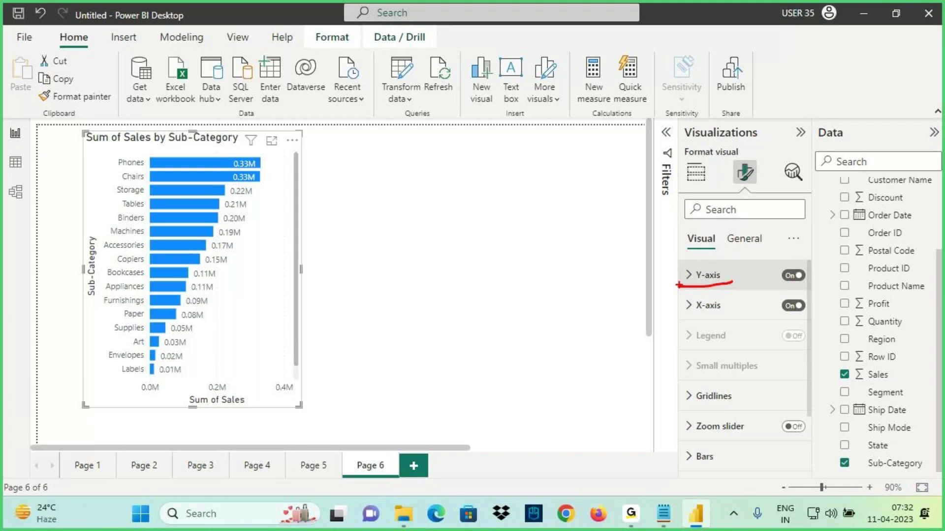
key(Escape)
click(744, 239)
key(ctrl+2)
mouse_move(762, 275)
mouse_down()
mouse_move(719, 270)
mouse_move(767, 268)
mouse_move(654, 255)
mouse_move(694, 267)
mouse_up()
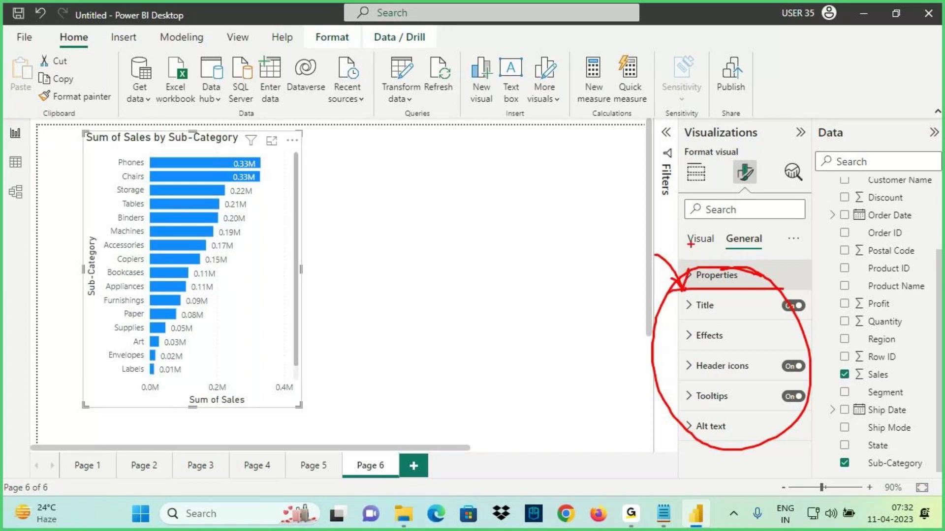
key(Escape)
Underline the Y-axis setting, box the chart's category labels, circle the Sub-Category axis title, and connect it to the setting with an arrow
click(701, 239)
key(ctrl+2)
drag(689, 283, 760, 283)
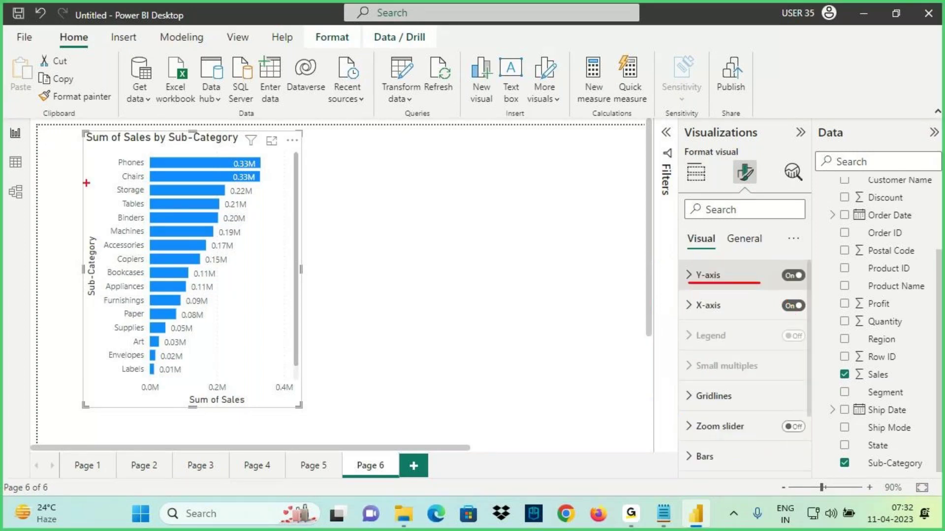
drag(110, 153, 149, 389)
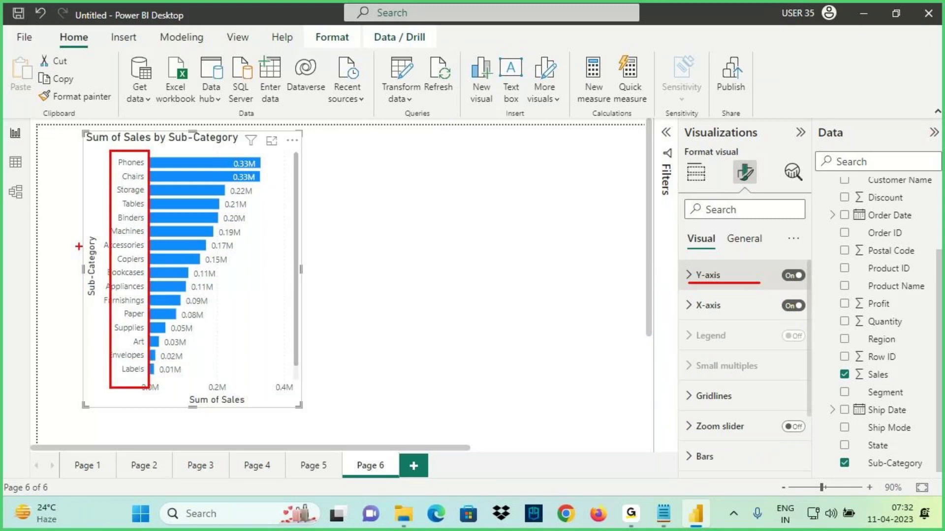
drag(62, 251, 101, 215)
drag(126, 169, 145, 169)
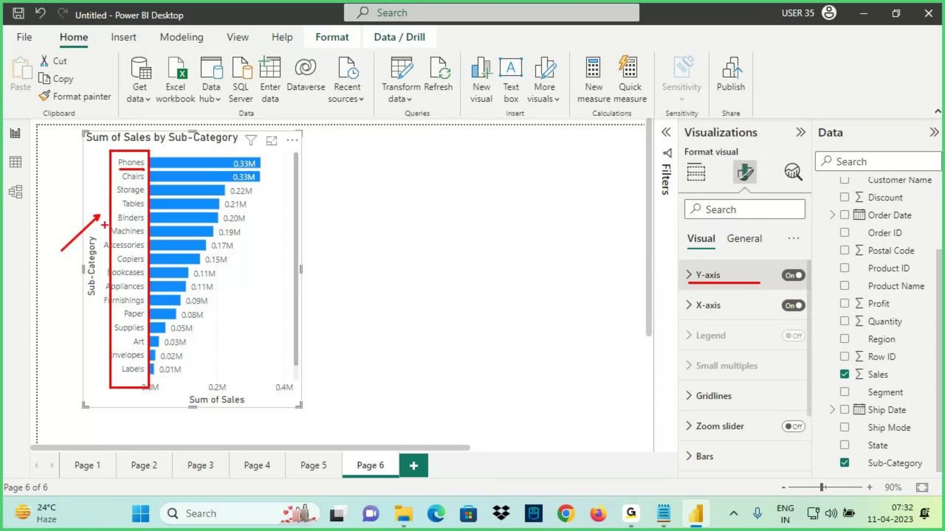
mouse_move(99, 246)
mouse_down()
mouse_move(99, 228)
mouse_move(359, 218)
mouse_move(691, 291)
mouse_up()
mouse_move(653, 265)
mouse_down()
mouse_move(689, 279)
mouse_move(659, 311)
mouse_up()
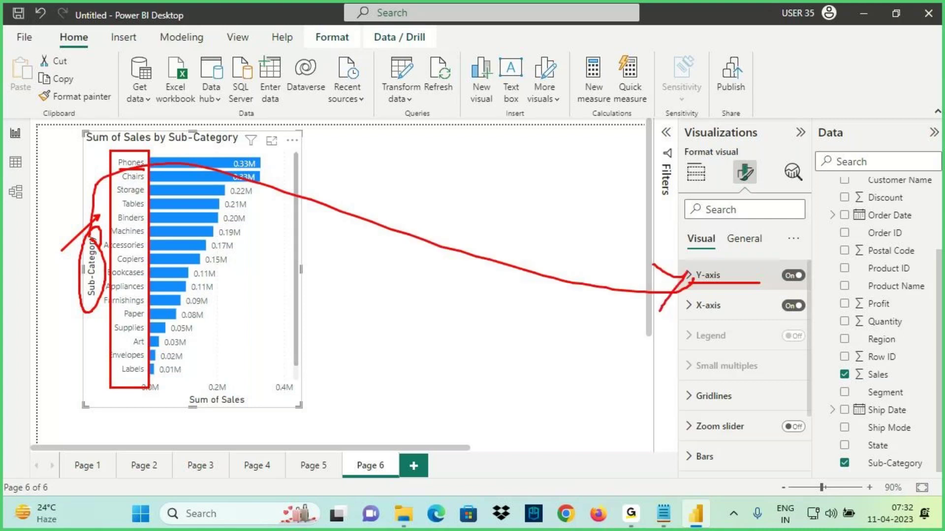
drag(97, 231, 93, 239)
Set the Y-axis title's color to orange and its font size to 14
click(696, 277)
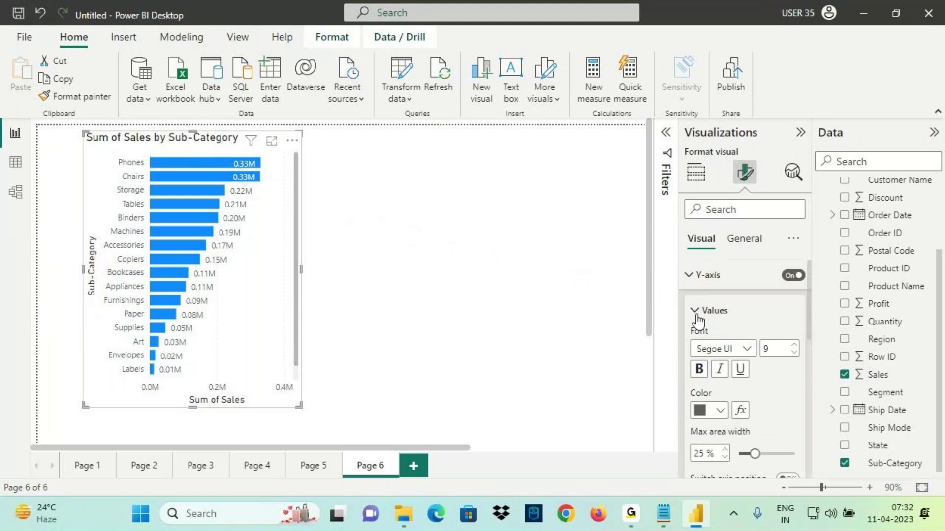
click(695, 310)
drag(693, 352, 730, 355)
key(Escape)
click(695, 346)
scroll(753, 423, down, 2)
scroll(753, 440, down, 1)
click(720, 424)
click(758, 192)
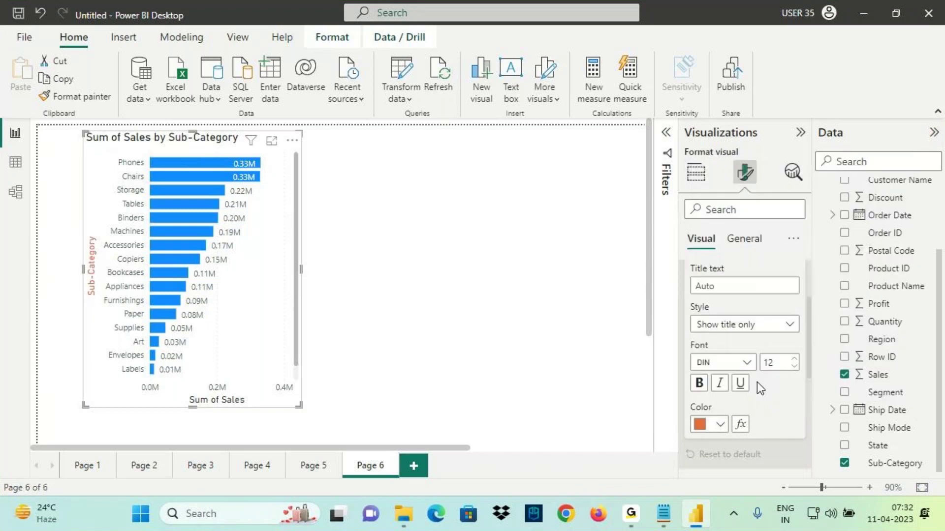
click(794, 358)
click(794, 359)
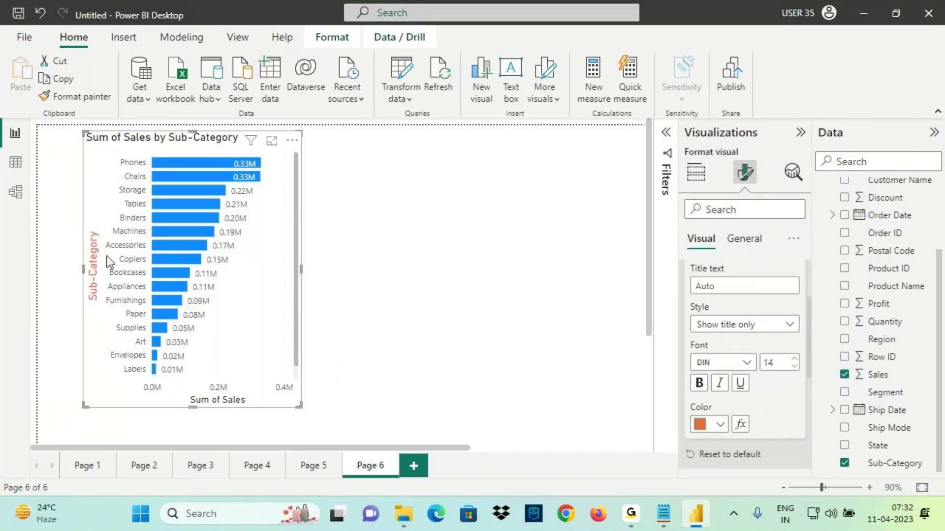
Collapse the Title settings, underline the Phones label and the Y-axis Values setting, clear the marks, and collapse the Y-axis settings
scroll(702, 320, up, 2)
click(704, 347)
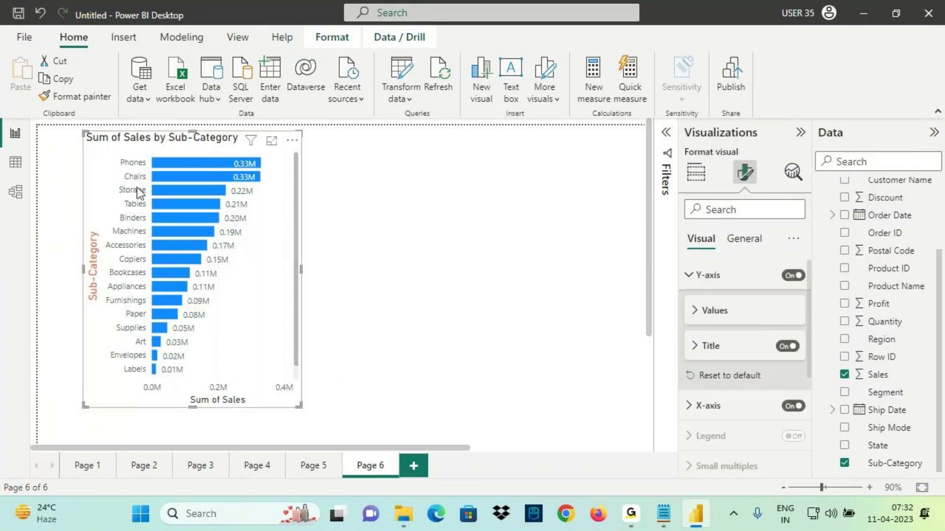
drag(115, 168, 149, 168)
drag(696, 322, 730, 323)
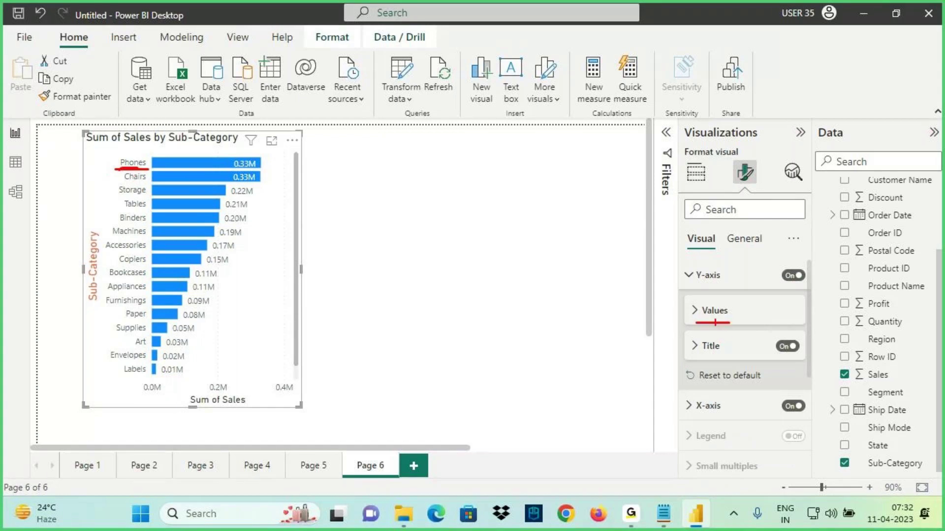
key(Escape)
click(702, 278)
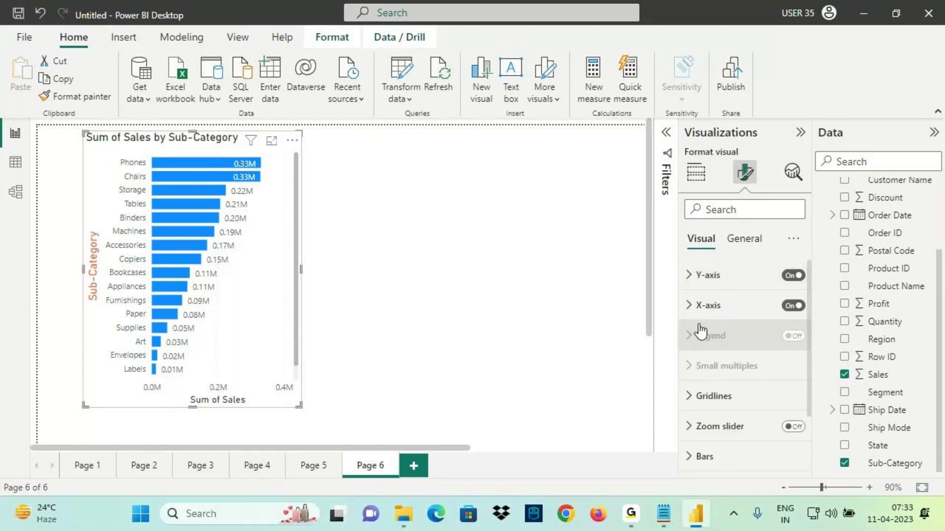
Box the X-axis setting and the chart's horizontal axis, connect them with an arrow, and clear the marks
key(ctrl+2)
drag(676, 295, 822, 322)
mouse_move(123, 376)
mouse_down()
mouse_move(299, 407)
mouse_move(416, 406)
mouse_move(684, 310)
mouse_up()
drag(642, 337, 682, 313)
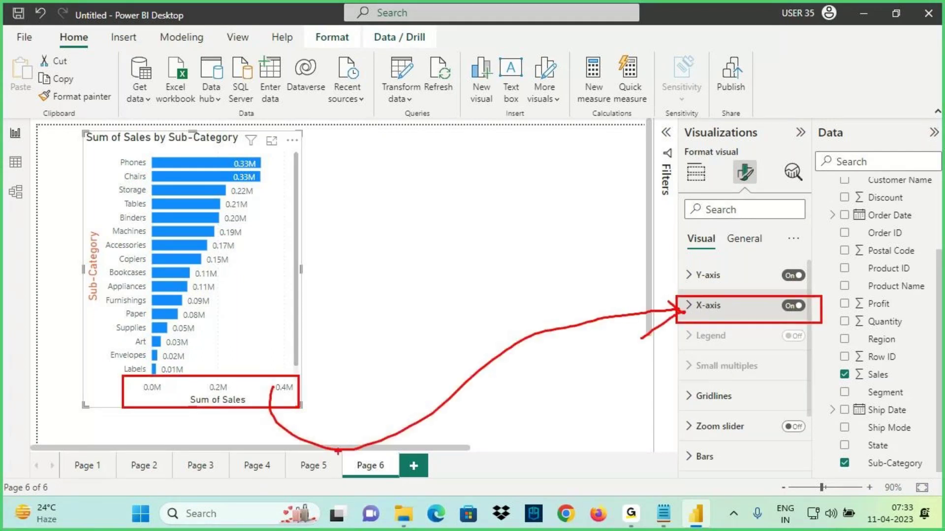
key(Escape)
Show the Page 4 chart's format options, box its region legend and the Legend setting, link them with an arrow, and underline Small multiples
click(313, 465)
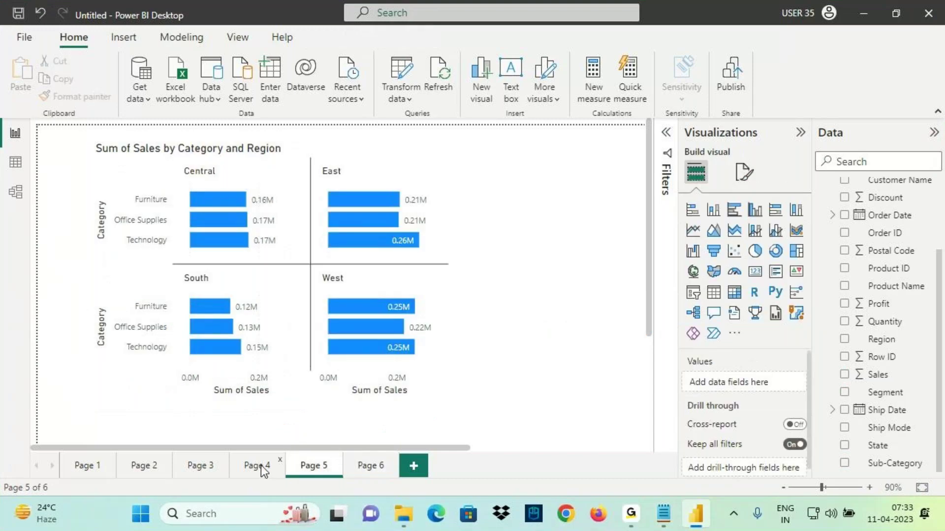
click(261, 465)
click(396, 246)
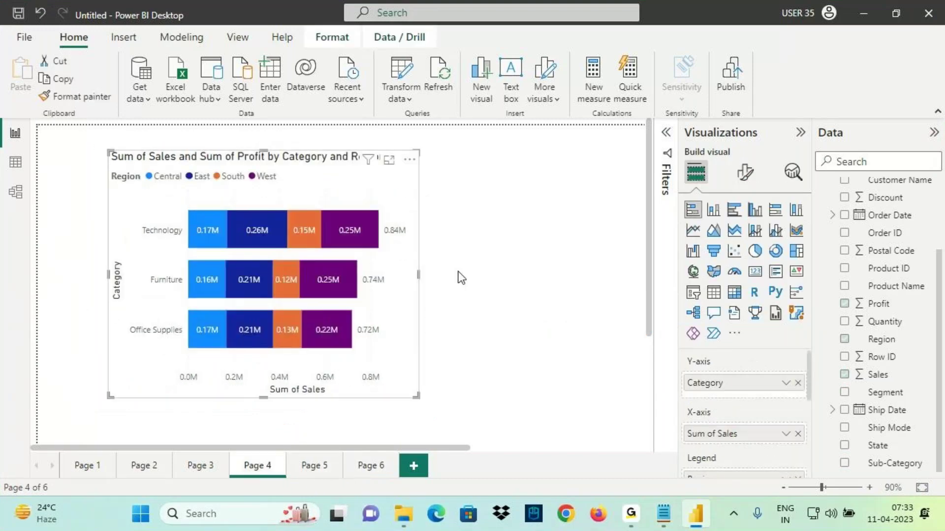
click(757, 183)
key(ctrl+2)
drag(680, 324, 809, 352)
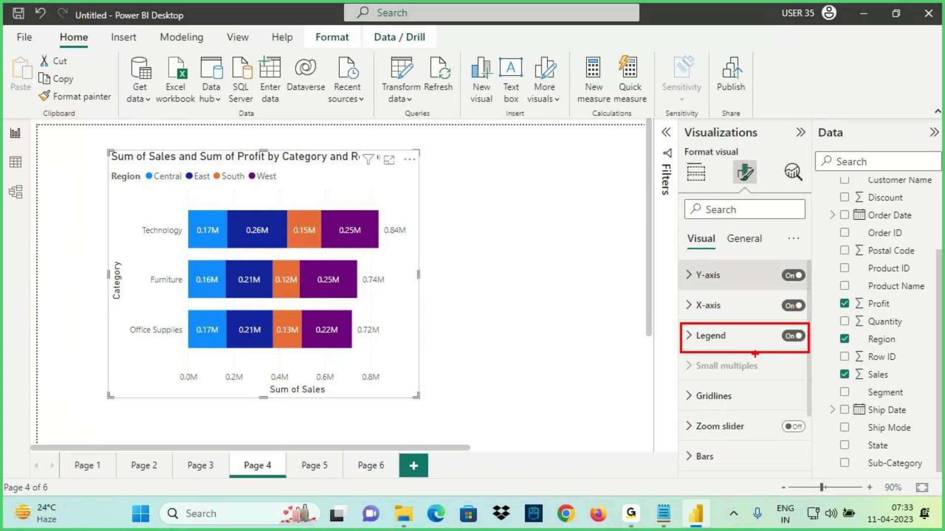
drag(691, 344, 764, 346)
mouse_move(109, 166)
mouse_down()
mouse_move(207, 192)
mouse_move(282, 191)
mouse_move(679, 337)
mouse_up()
drag(679, 337, 618, 363)
drag(692, 377, 748, 372)
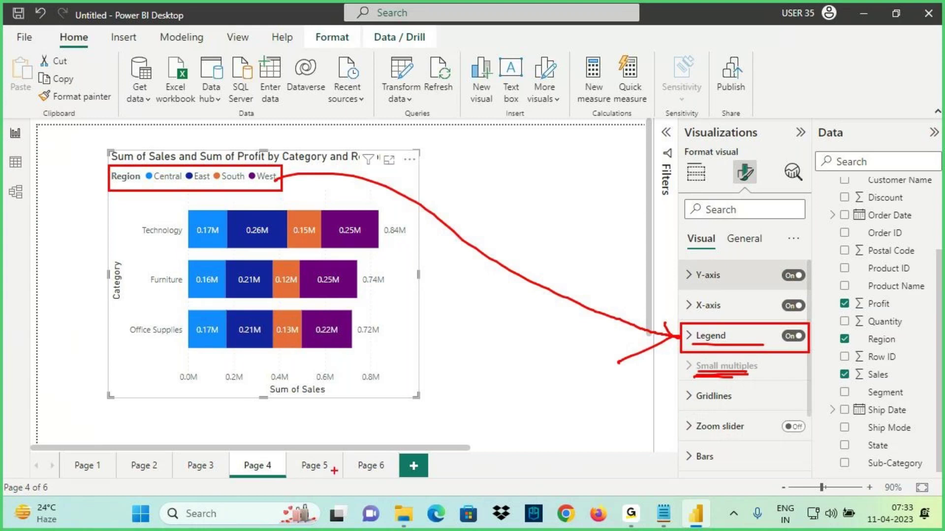
Select the Page 5 chart, draw boxes around its Central, East, South and West panels, and clear the marks
click(314, 466)
click(278, 168)
mouse_move(177, 163)
mouse_down()
mouse_move(270, 249)
mouse_move(308, 263)
mouse_up()
drag(309, 160, 445, 268)
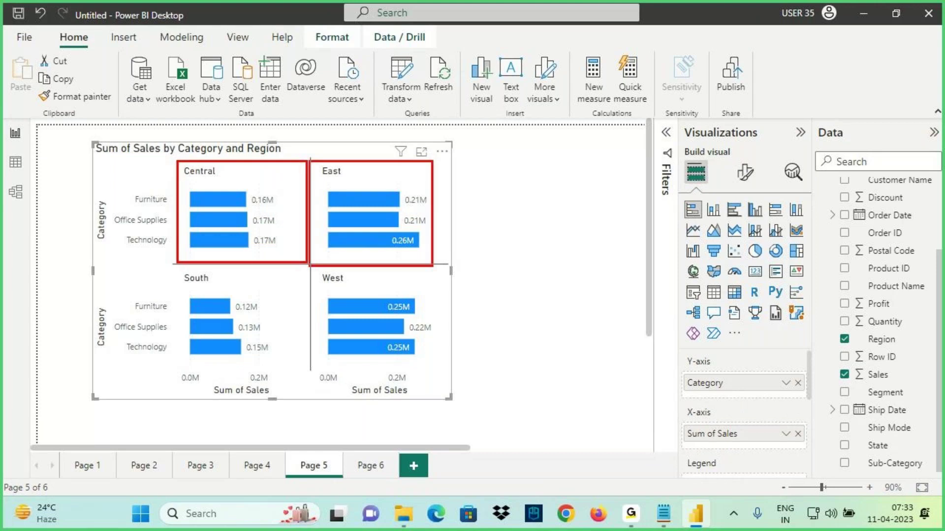
drag(180, 268, 288, 373)
drag(310, 268, 445, 396)
key(Escape)
Show the Page 5 chart's format options and draw arrows pointing at the panel grid's two rows and two columns
click(742, 173)
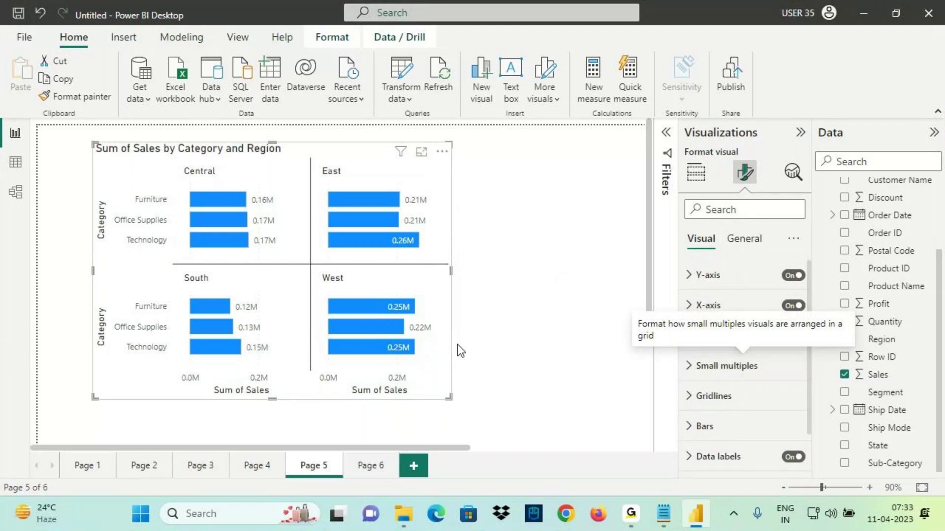
drag(60, 199, 171, 199)
drag(55, 310, 190, 310)
drag(213, 71, 214, 168)
drag(358, 76, 358, 178)
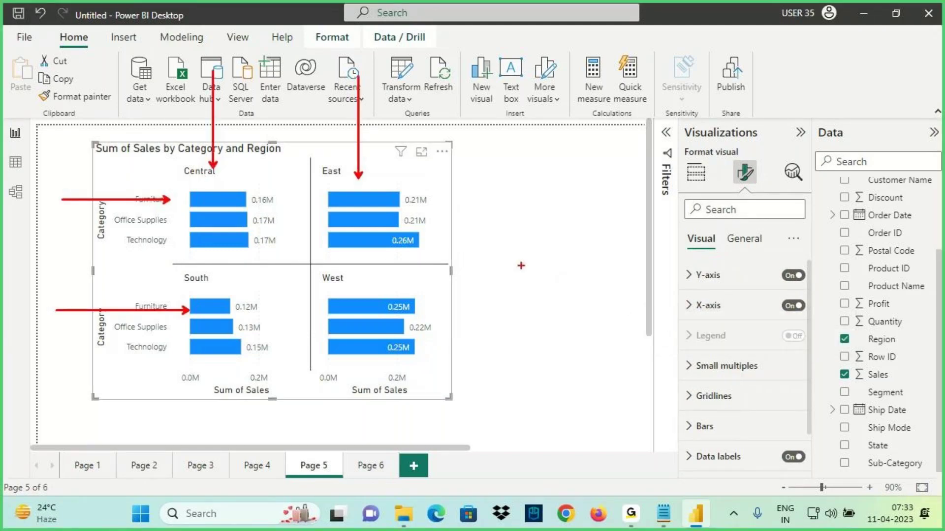
Expand the Small multiples layout settings, underline Rows and Columns, and clear the marks
click(723, 366)
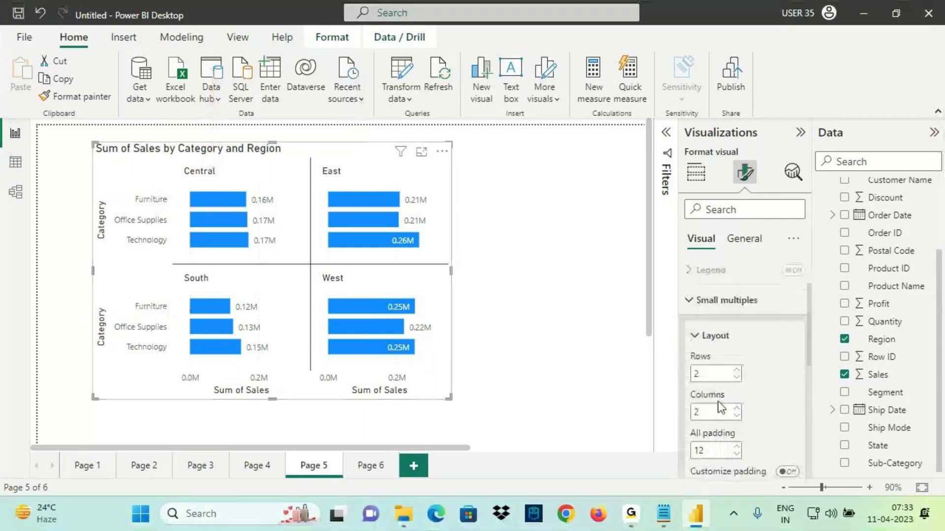
drag(686, 366, 734, 365)
drag(687, 403, 735, 402)
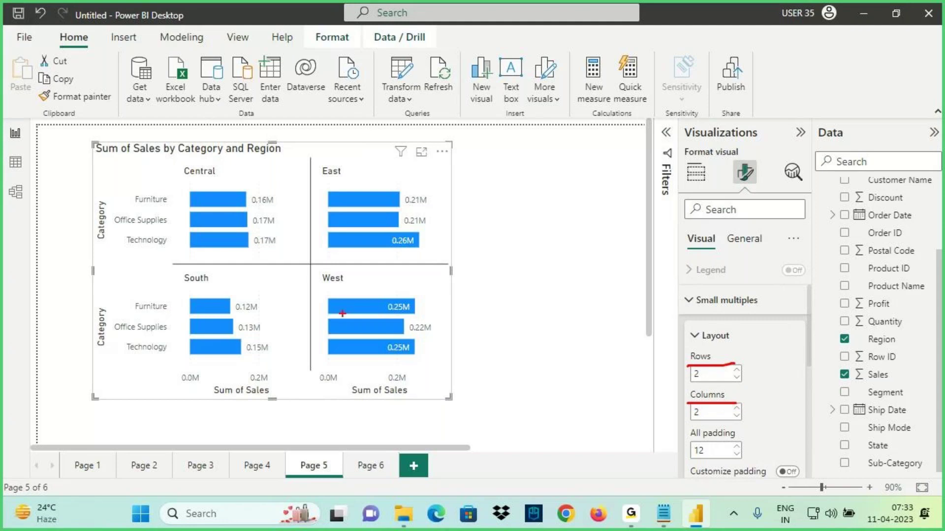
key(Escape)
Set the small multiples layout to 1 row and 4 columns, and widen the chart toward the canvas's right side
text(1)
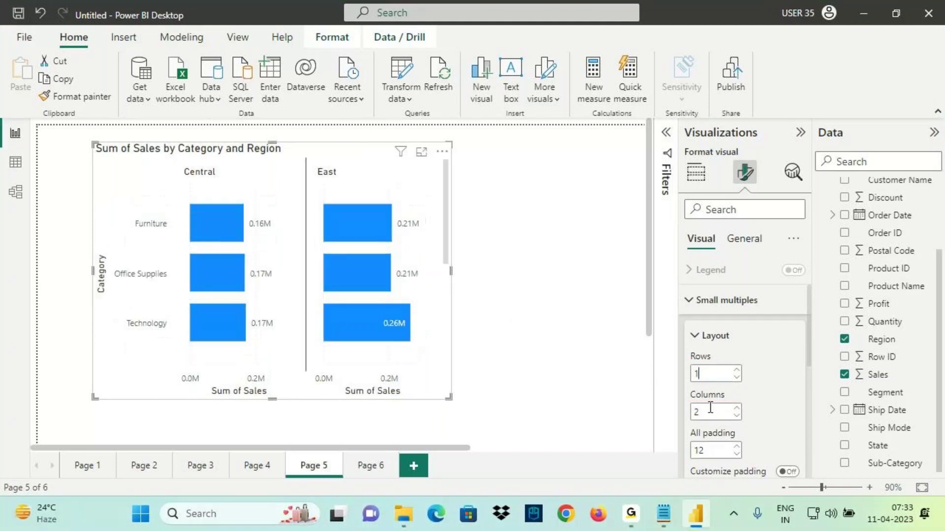
key(Tab)
text(4)
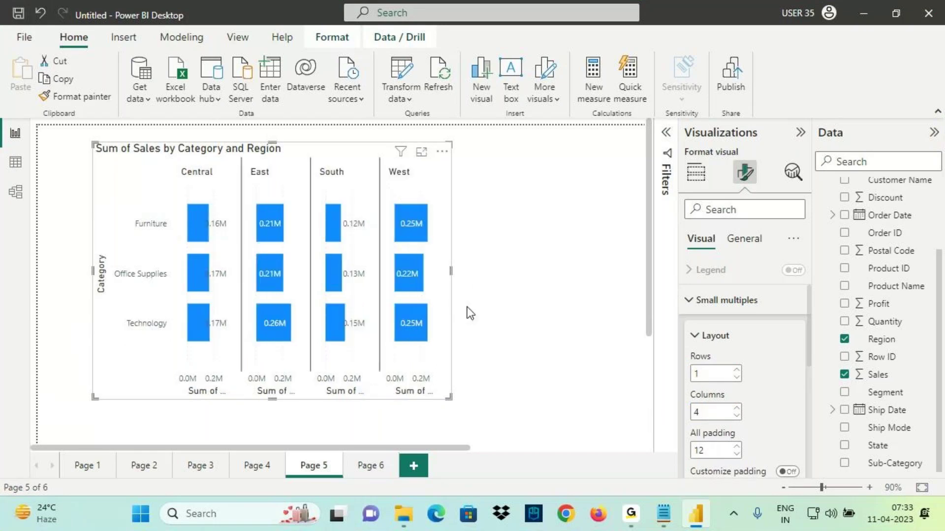
drag(452, 270, 565, 271)
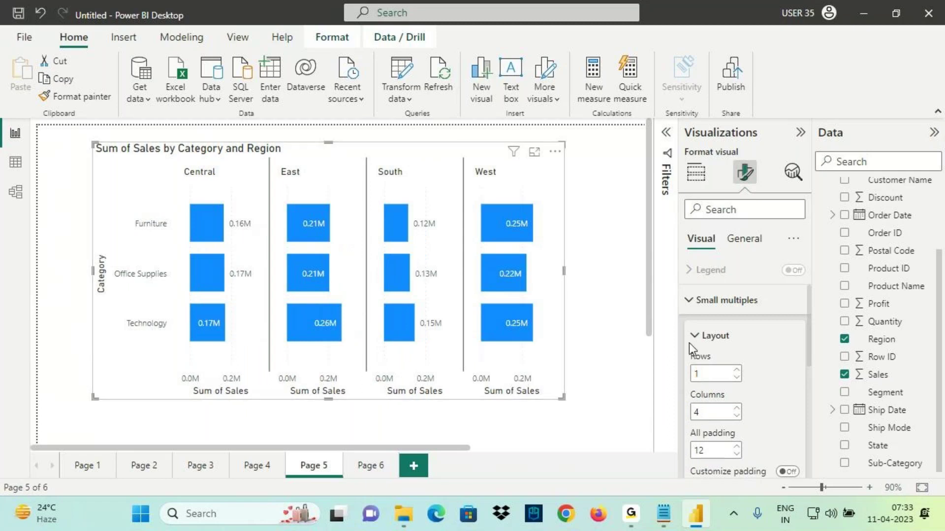
Set the small multiples layout to 2 rows and 2 columns
double_click(707, 374)
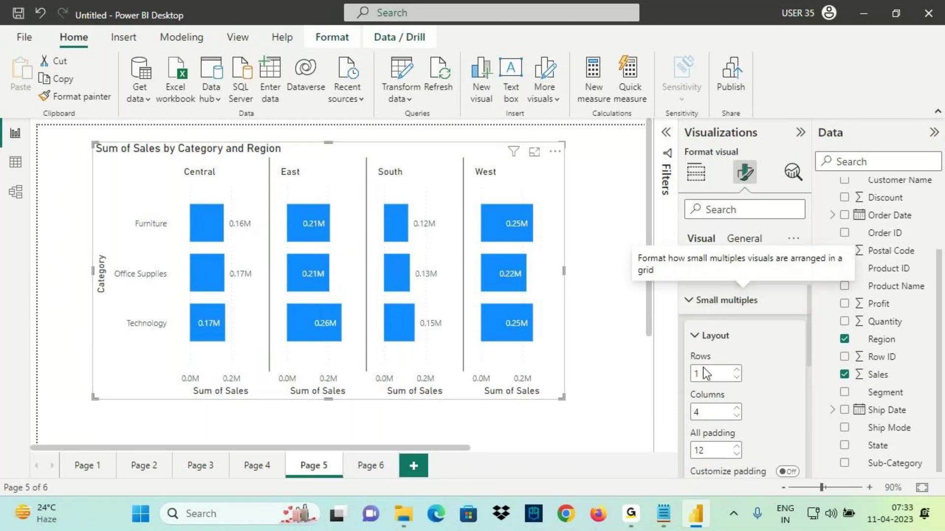
text(2)
double_click(709, 412)
text(2)
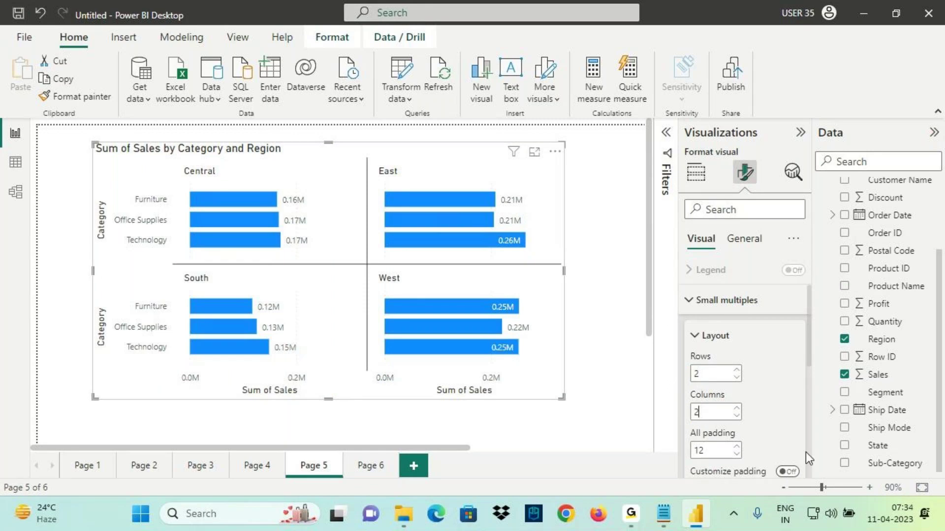
Collapse the Small multiples settings, underline the Small multiples section, and clear the mark
click(718, 303)
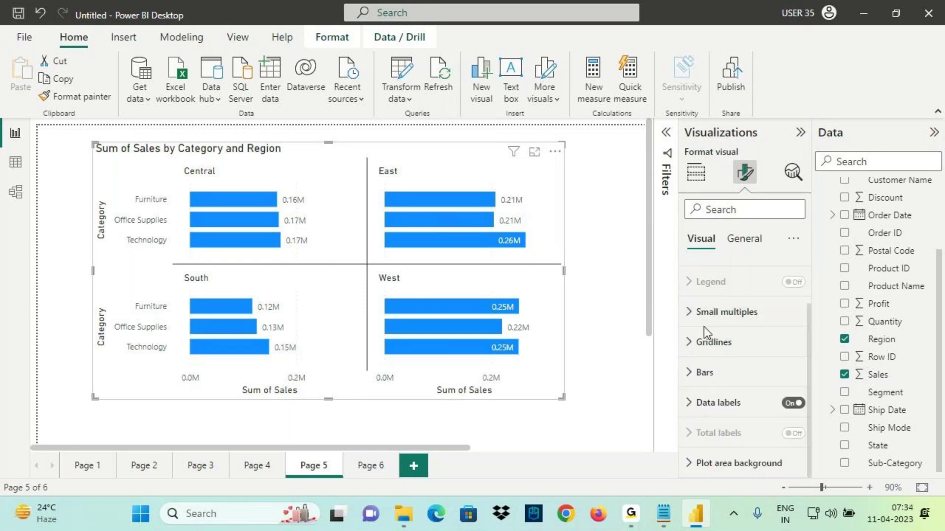
drag(681, 320, 769, 317)
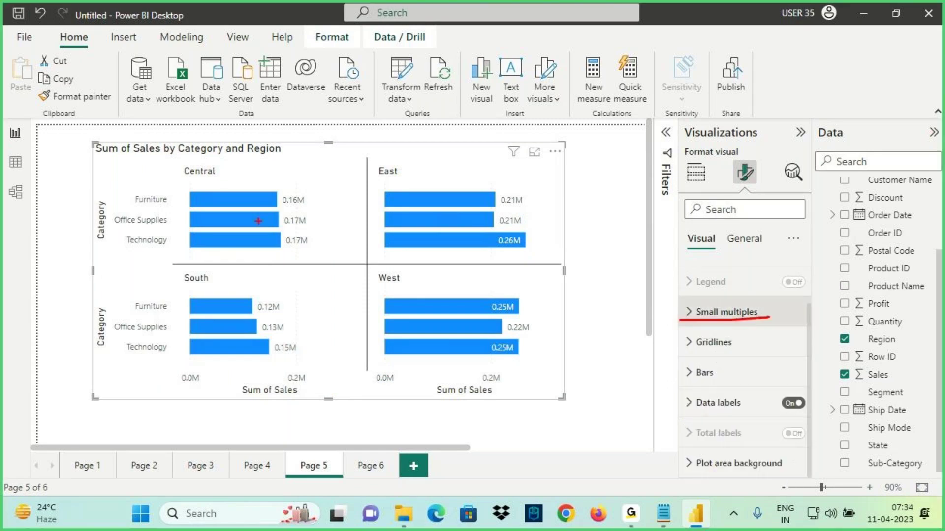
drag(689, 292, 734, 290)
key(Escape)
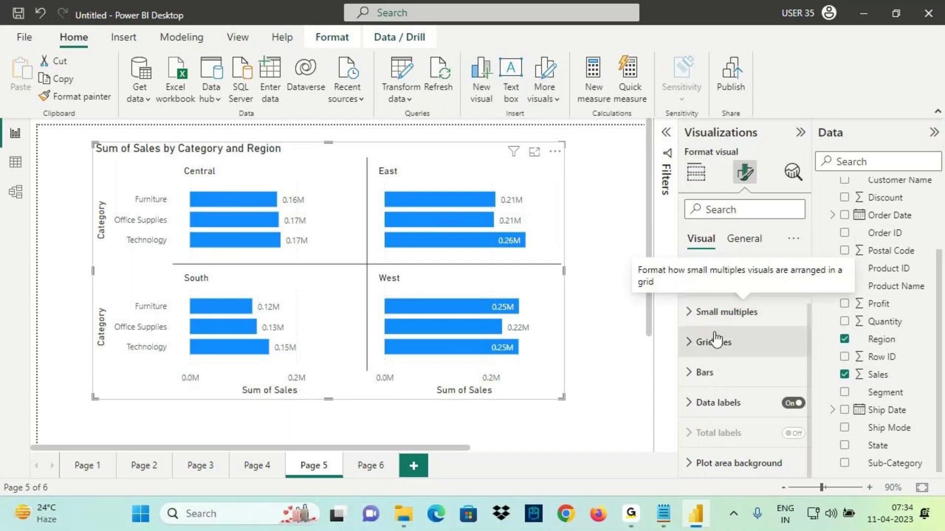
Show the Page 5 chart's field wells, circle the empty Legend well with an arrow, and clear the marks
click(695, 173)
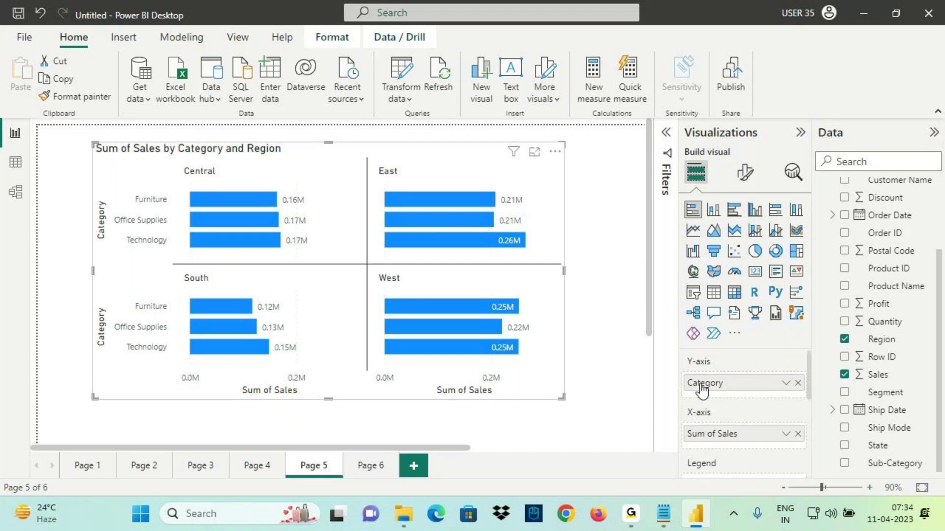
scroll(702, 389, down, 2)
key(ctrl+2)
mouse_move(711, 394)
mouse_down()
mouse_move(735, 416)
mouse_move(714, 407)
mouse_up()
mouse_move(725, 388)
mouse_down()
mouse_move(718, 406)
mouse_move(757, 411)
mouse_up()
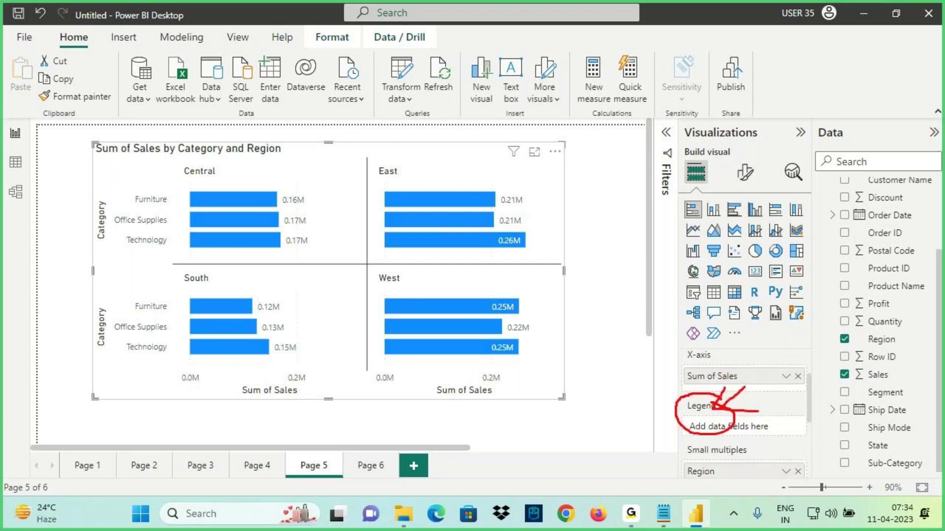
key(Escape)
Open Page 6, select its Sub-Category chart, underline the disabled Small multiples format option, and clear the mark
click(368, 467)
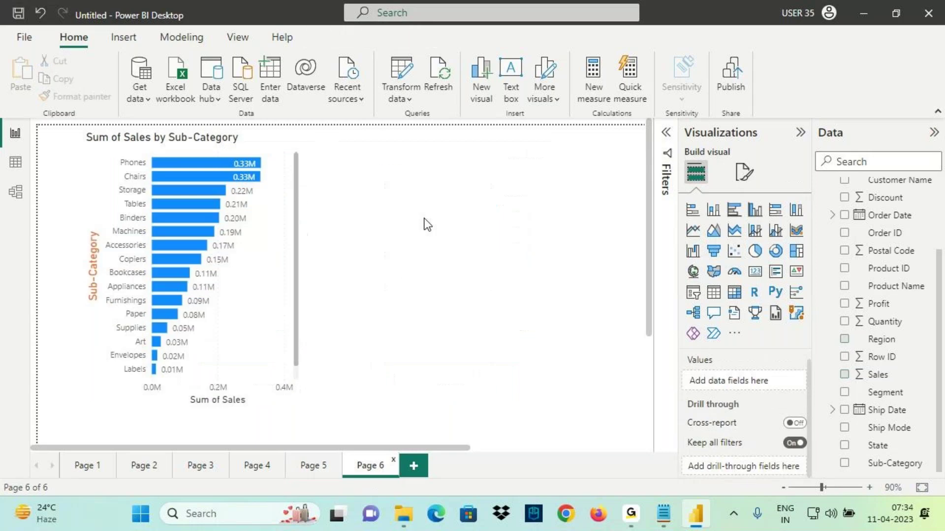
click(252, 246)
click(744, 172)
drag(693, 374, 776, 375)
key(Escape)
Show the Page 6 chart's field wells, box the empty Small multiples well, point an arrow at it, and clear the marks
click(696, 172)
scroll(737, 404, down, 1)
key(ctrl+2)
drag(673, 403, 784, 441)
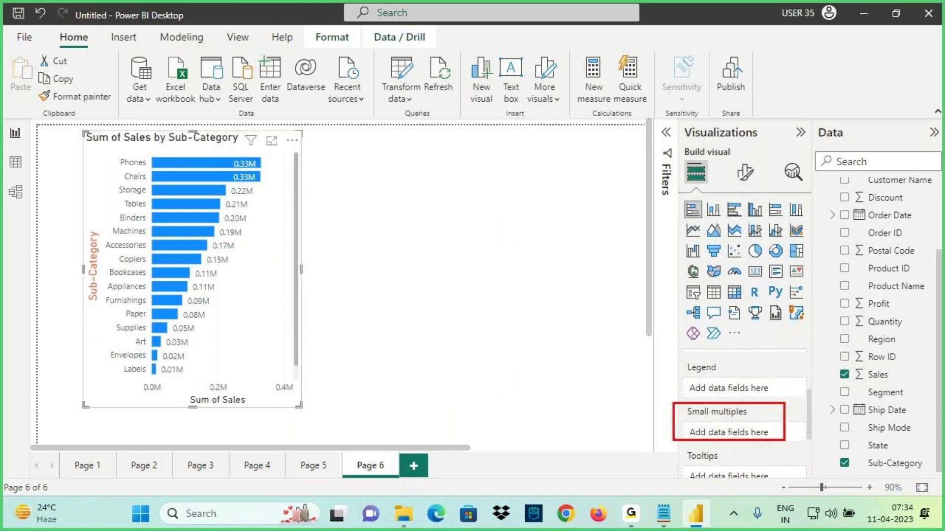
drag(665, 412, 601, 364)
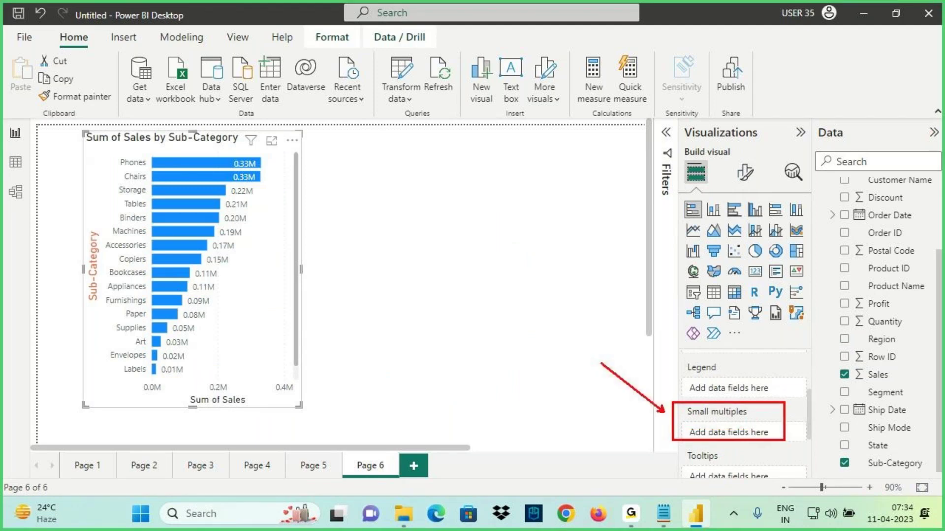
key(Escape)
Widen the Page 6 chart, then mark its vertical gridlines and underline Gridlines and Zoom slider in the format options
click(745, 172)
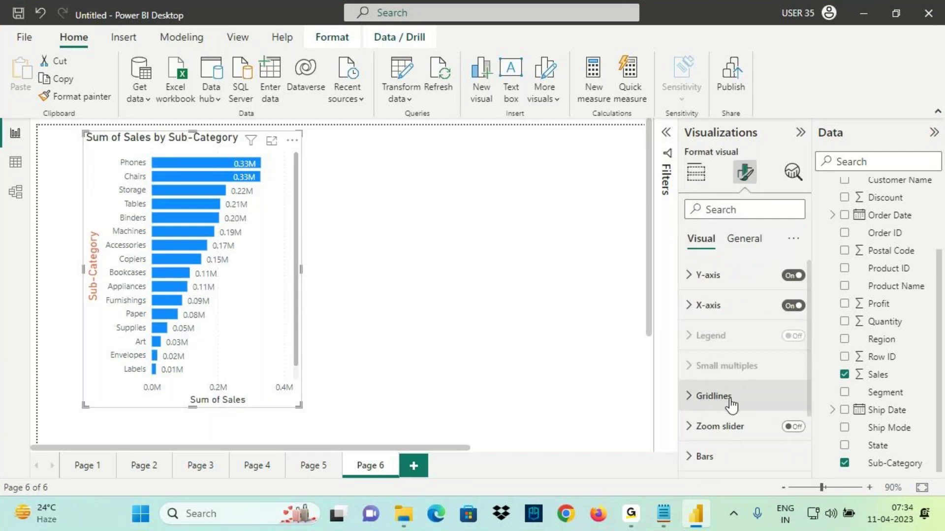
mouse_move(300, 269)
mouse_down()
mouse_move(325, 238)
mouse_move(352, 232)
mouse_move(335, 230)
mouse_up()
key(ctrl+2)
click(333, 239)
click(245, 299)
drag(244, 284, 246, 341)
drag(690, 409, 749, 406)
drag(693, 437, 753, 436)
key(Escape)
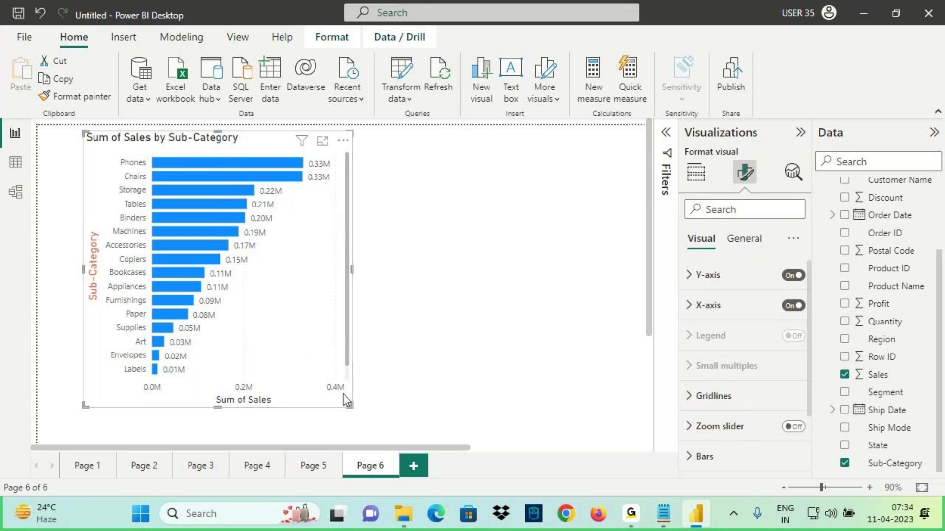
Stretch the chart downward to fit every sub-category, and mark the Envelopes, Labels and Fasteners bars
drag(349, 401, 326, 439)
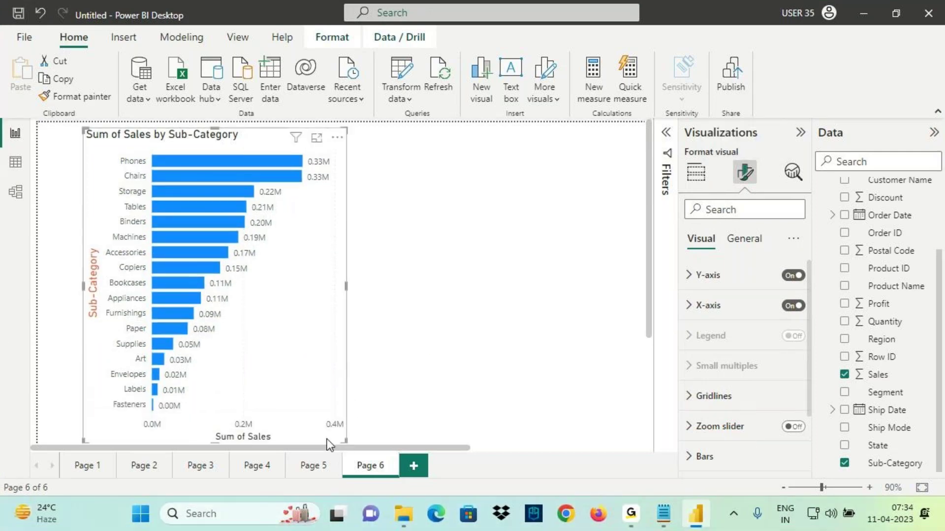
mouse_move(207, 353)
mouse_down()
mouse_move(181, 350)
mouse_move(161, 393)
mouse_move(210, 390)
mouse_move(172, 353)
mouse_move(197, 359)
mouse_up()
mouse_move(130, 370)
mouse_down()
mouse_move(179, 371)
mouse_move(174, 392)
mouse_up()
drag(130, 400, 178, 403)
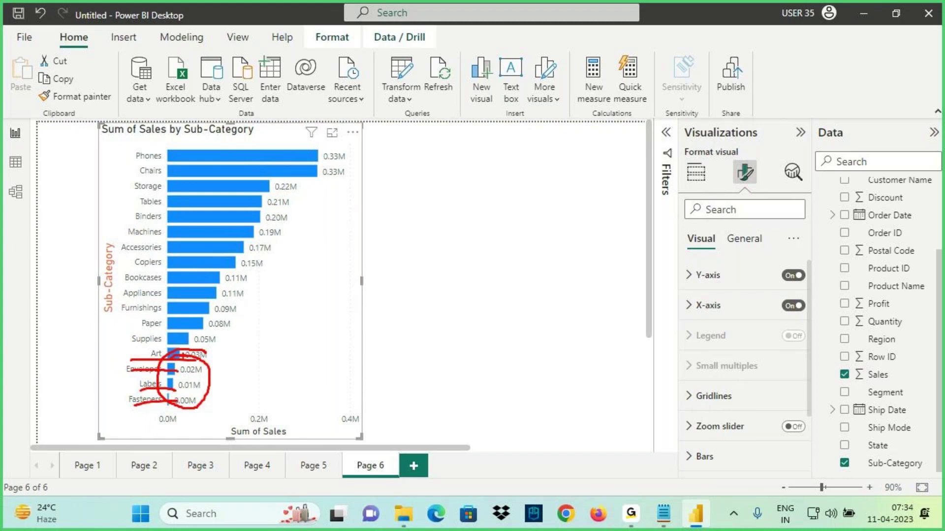
drag(188, 351, 208, 381)
Underline the Zoom slider option, circle the smallest bars again, and draw lines along the chart's X-axis
drag(696, 435, 742, 436)
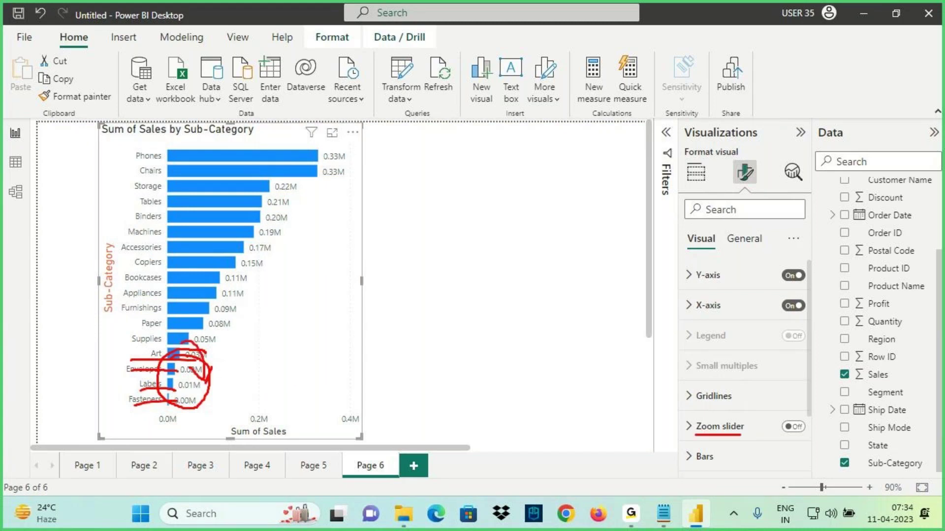
mouse_move(213, 344)
mouse_down()
mouse_move(143, 365)
mouse_move(210, 352)
mouse_up()
drag(122, 416, 371, 422)
drag(111, 409, 344, 412)
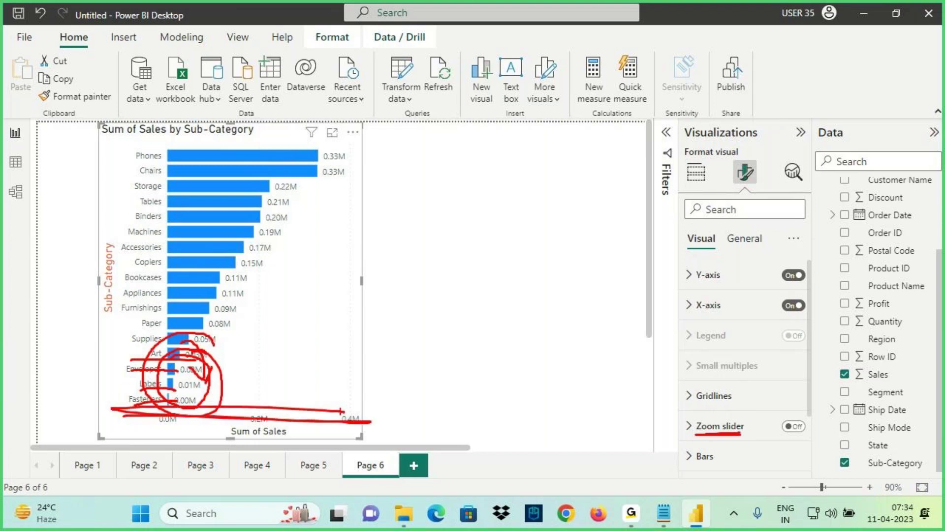
Turn on the zoom slider and narrow its upper end to magnify the smallest sales bars
click(793, 427)
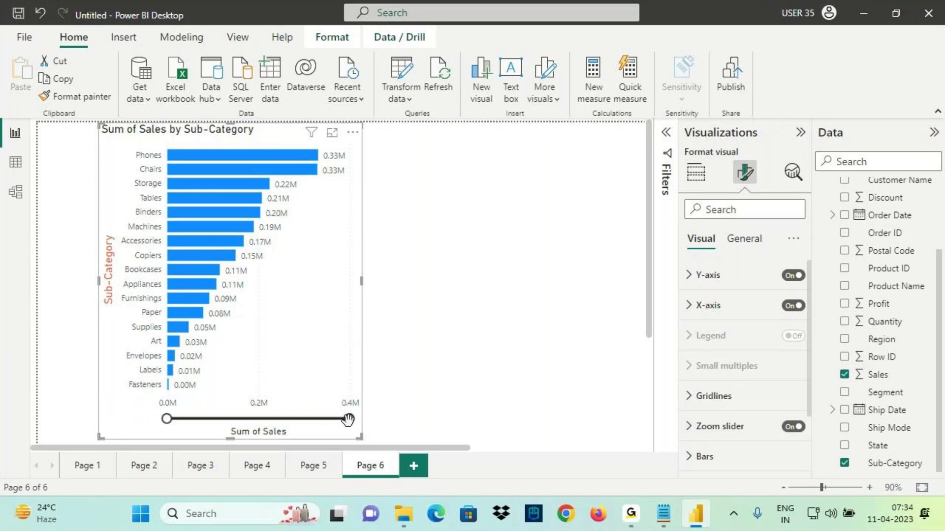
drag(348, 419, 213, 419)
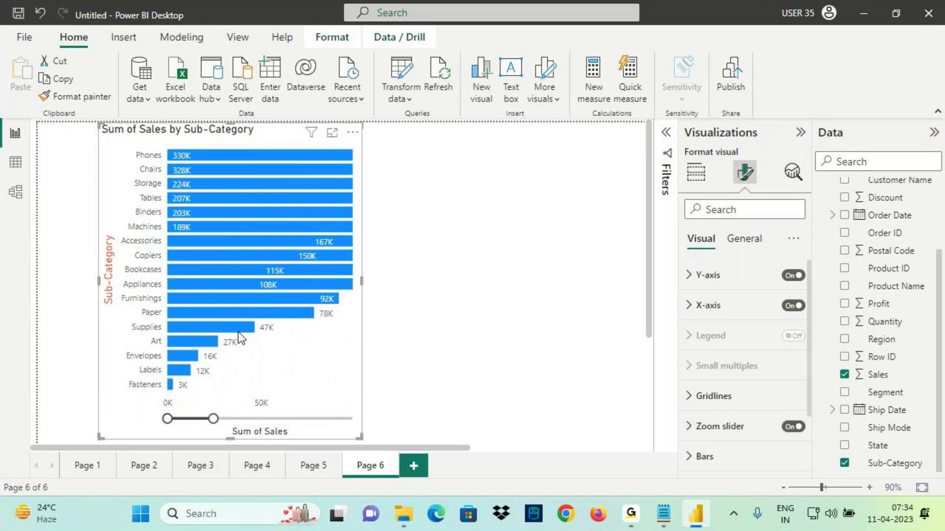
scroll(241, 338, down, 3)
scroll(364, 417, up, 1)
drag(212, 310, 201, 310)
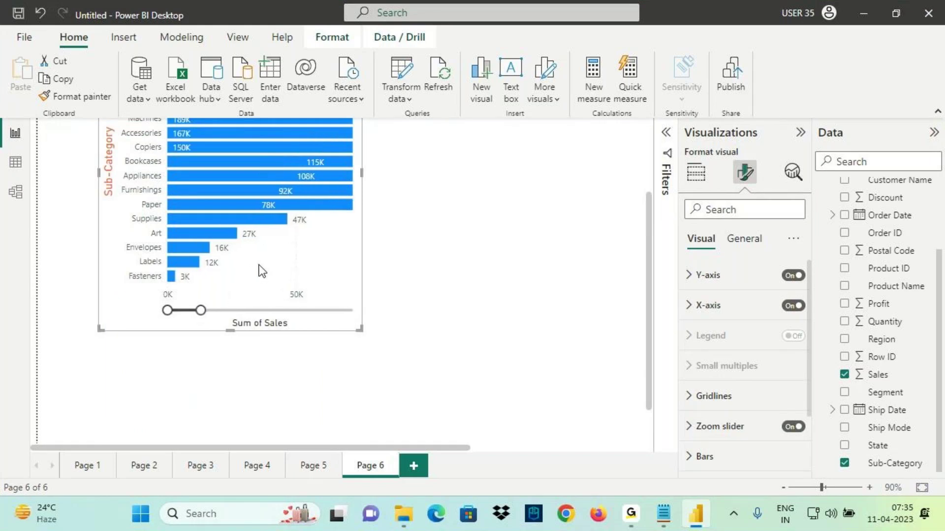
scroll(239, 283, up, 3)
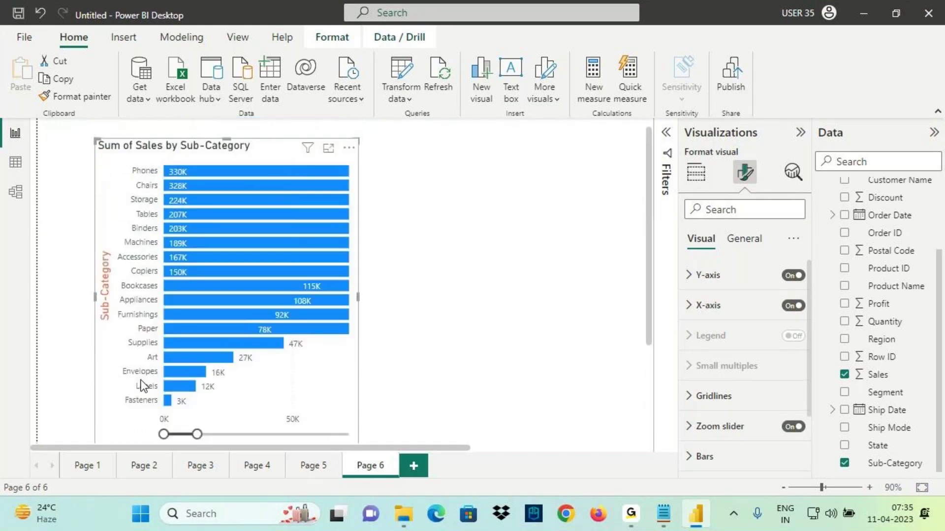
Mark the magnified Envelopes, Labels and Fasteners bars near the chart's bottom, and clear the marks
mouse_move(139, 366)
mouse_down()
mouse_move(163, 363)
mouse_move(157, 390)
mouse_move(165, 404)
mouse_up()
mouse_move(234, 350)
mouse_down()
mouse_move(202, 371)
mouse_move(177, 409)
mouse_move(251, 378)
mouse_move(252, 349)
mouse_move(223, 345)
mouse_up()
drag(182, 411, 232, 373)
drag(235, 362, 260, 360)
key(Escape)
Widen the zoom slider back to its full range, box and underline it, circle the smallest bars, and clear the marks
drag(196, 434, 346, 435)
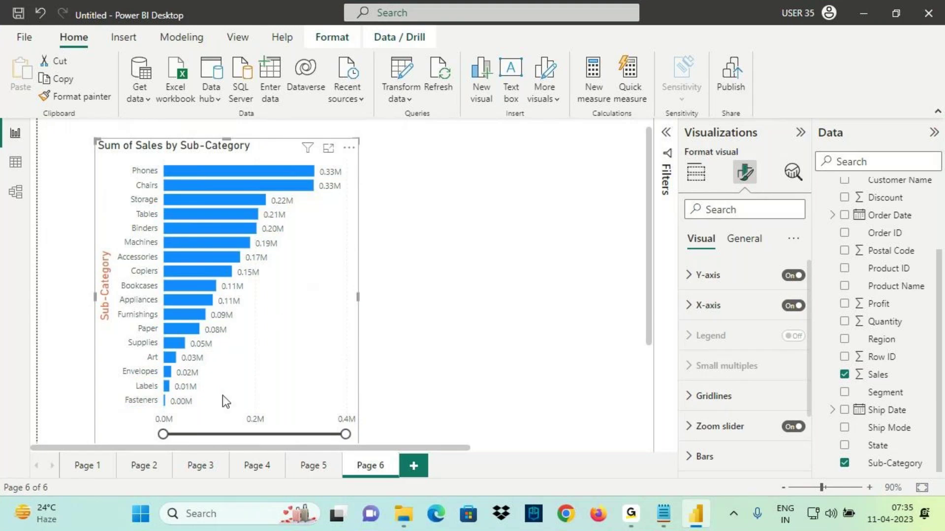
key(ctrl+2)
drag(143, 426, 365, 444)
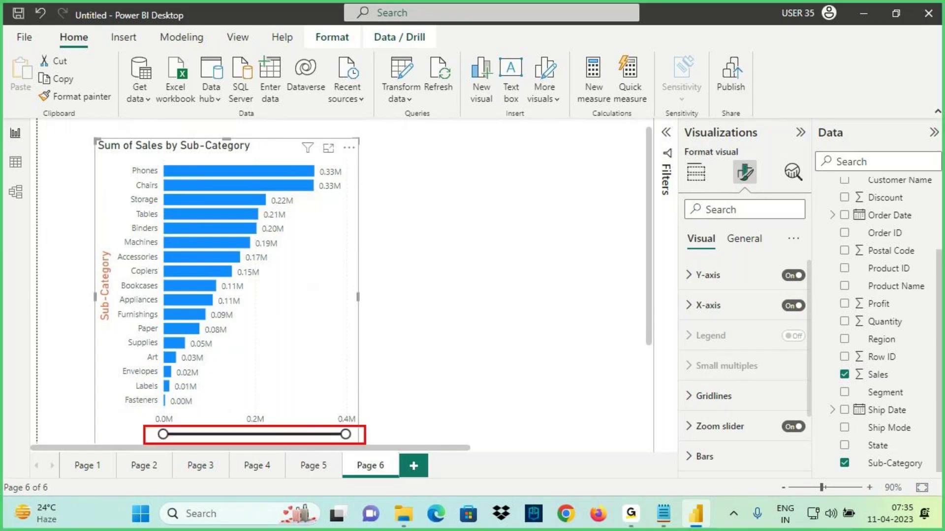
mouse_move(268, 379)
mouse_down()
mouse_move(267, 430)
mouse_move(283, 426)
mouse_move(266, 432)
mouse_up()
mouse_move(181, 379)
mouse_down()
mouse_move(140, 388)
mouse_move(129, 404)
mouse_move(185, 380)
mouse_up()
drag(190, 436, 280, 436)
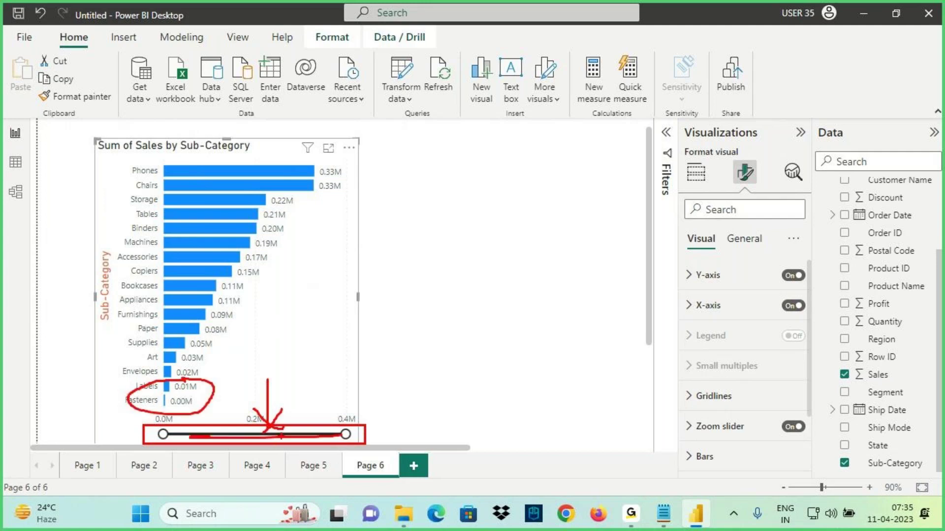
key(Escape)
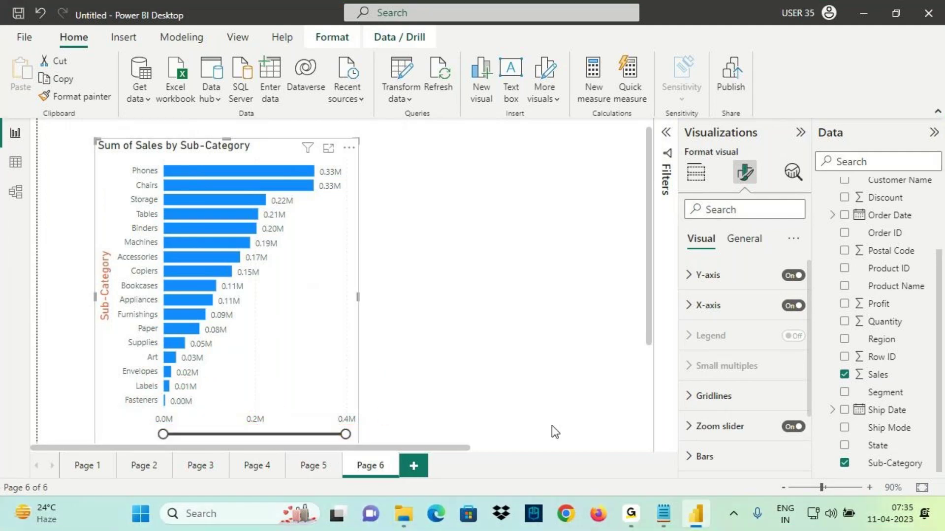
Replace Sub-Category with Category on the Page 6 chart's Y-axis
scroll(699, 418, down, 2)
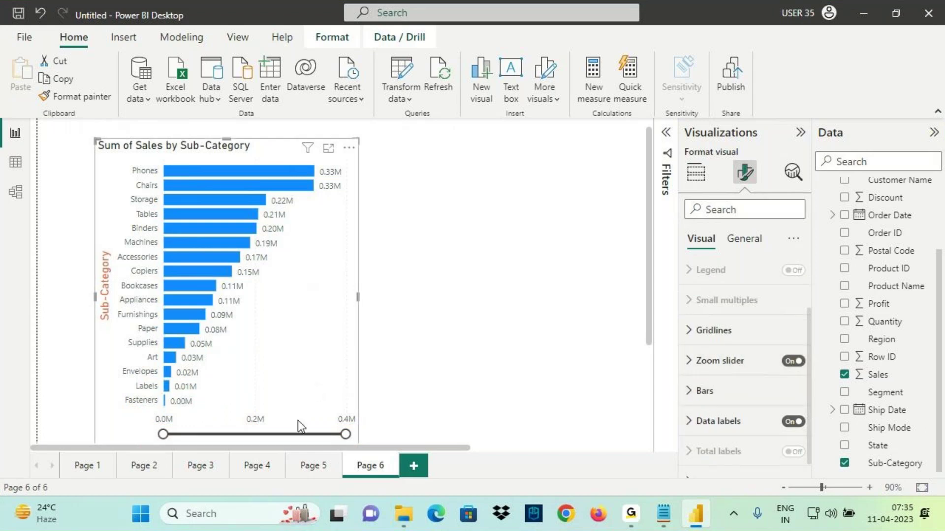
click(696, 172)
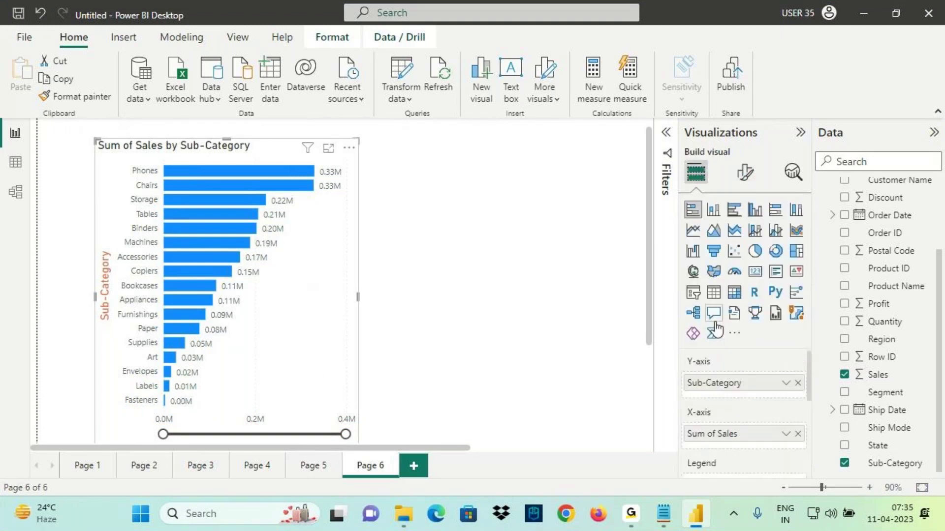
click(798, 383)
mouse_move(879, 339)
mouse_down()
mouse_move(757, 385)
mouse_move(886, 337)
mouse_up()
scroll(881, 275, up, 3)
drag(881, 205, 745, 383)
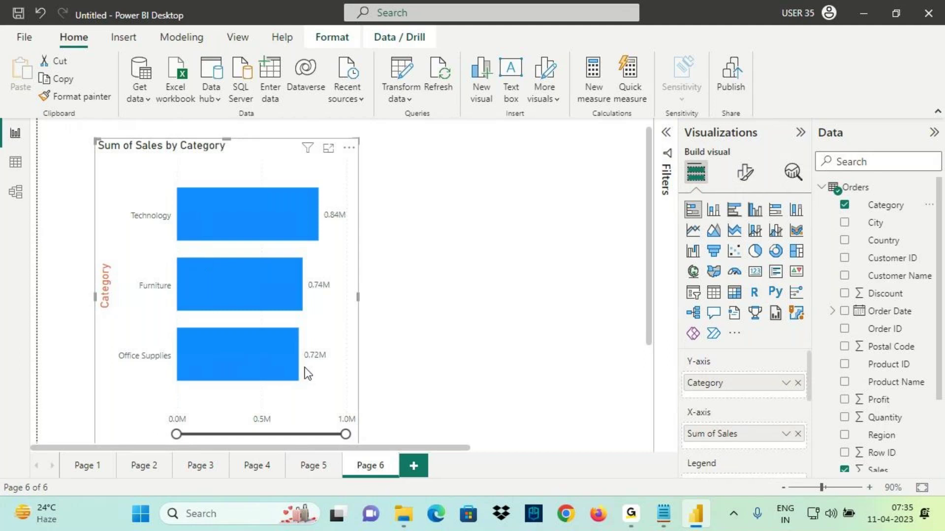
Turn off the zoom slider and replace Category with Sub-Category on the chart's Y-axis
click(744, 172)
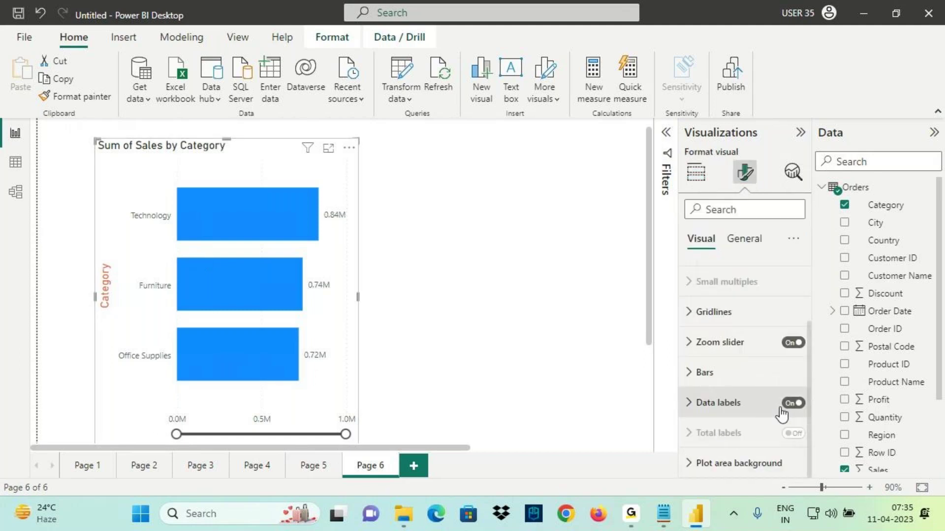
click(793, 343)
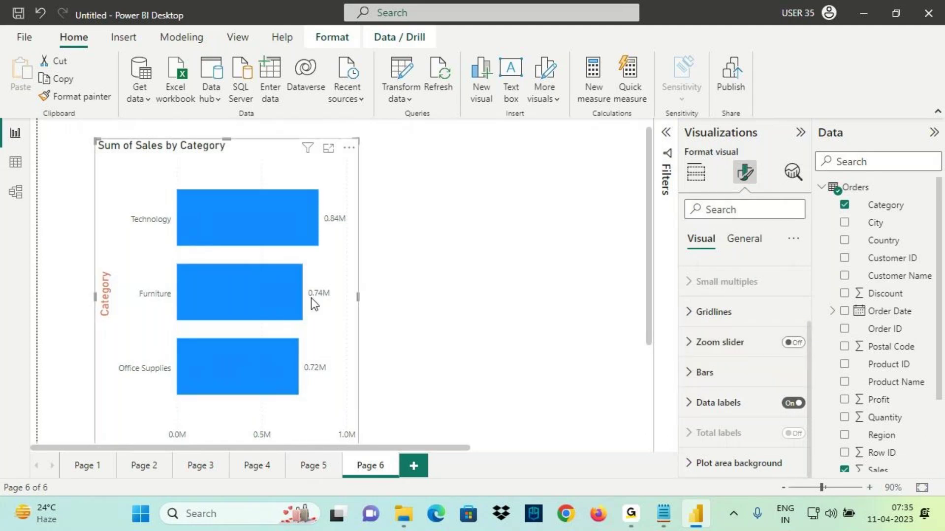
click(694, 175)
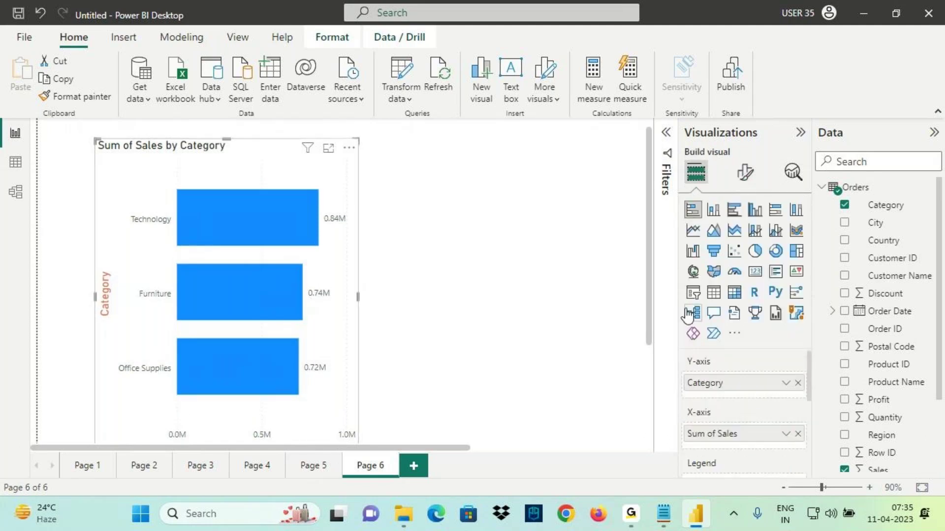
click(798, 383)
scroll(876, 374, down, 3)
drag(893, 463, 759, 389)
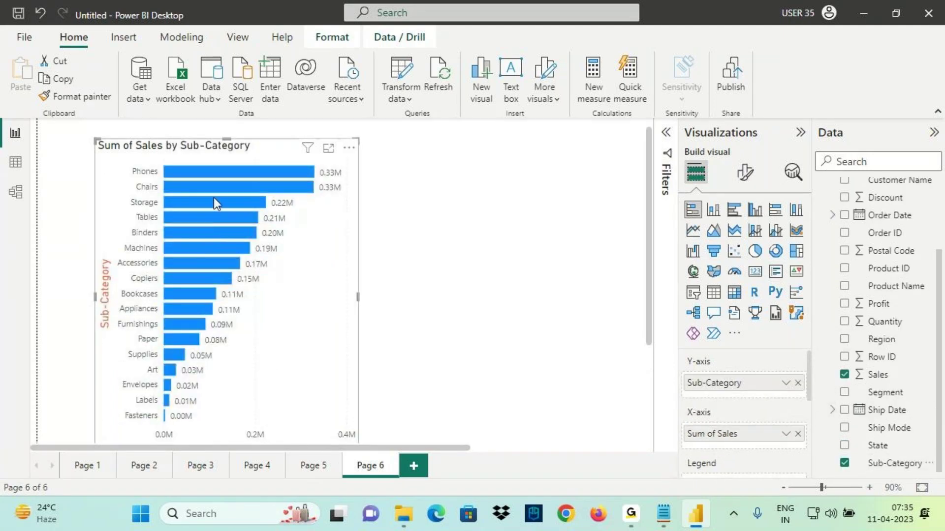
Underline and circle the chart's top bars, handwrite a note beside them, and clear the marks
key(ctrl+2)
drag(192, 172, 256, 170)
mouse_move(193, 196)
mouse_down()
mouse_move(246, 196)
mouse_move(250, 210)
mouse_up()
mouse_move(340, 173)
mouse_down()
mouse_move(326, 195)
mouse_move(375, 163)
mouse_up()
mouse_move(217, 158)
mouse_down()
mouse_move(207, 219)
mouse_move(246, 157)
mouse_up()
mouse_move(231, 131)
mouse_down()
mouse_move(270, 170)
mouse_move(259, 187)
mouse_up()
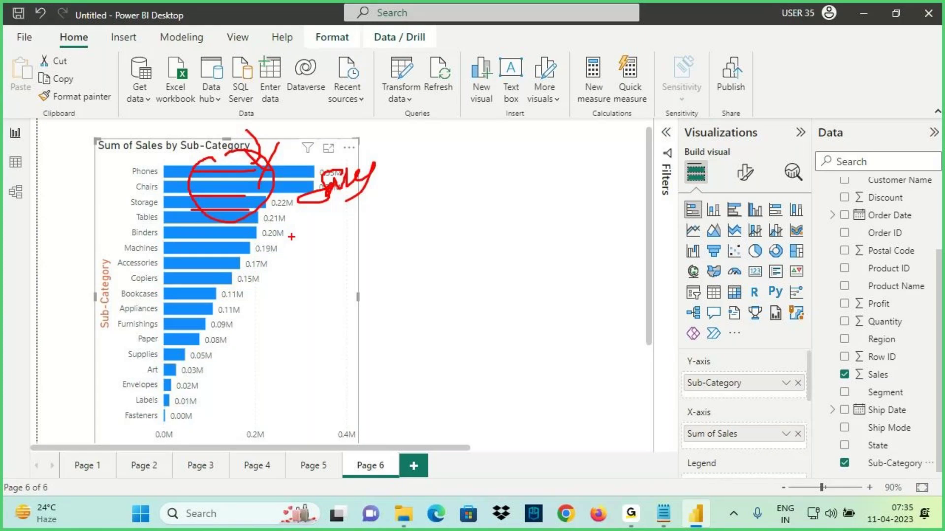
key(Escape)
Show individual color settings for all bars and set the Phones bar to pink
click(743, 174)
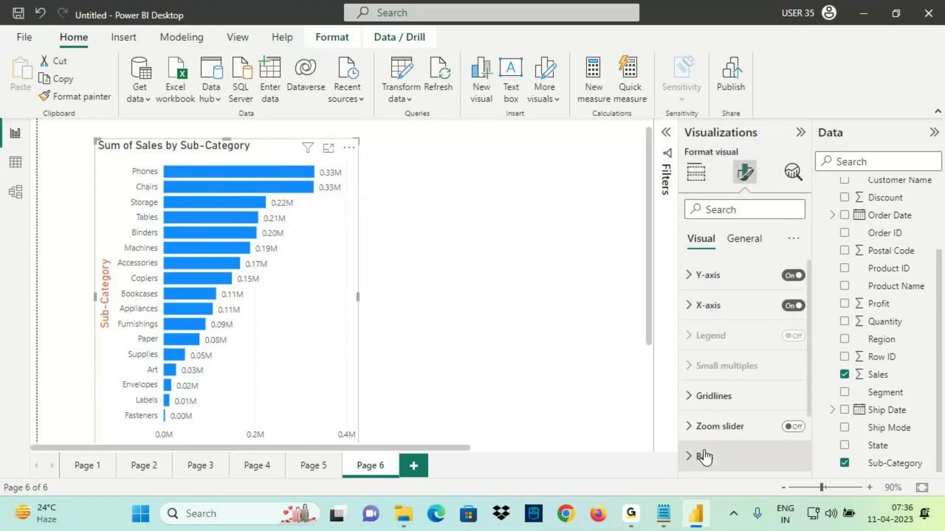
scroll(709, 448, down, 3)
click(689, 394)
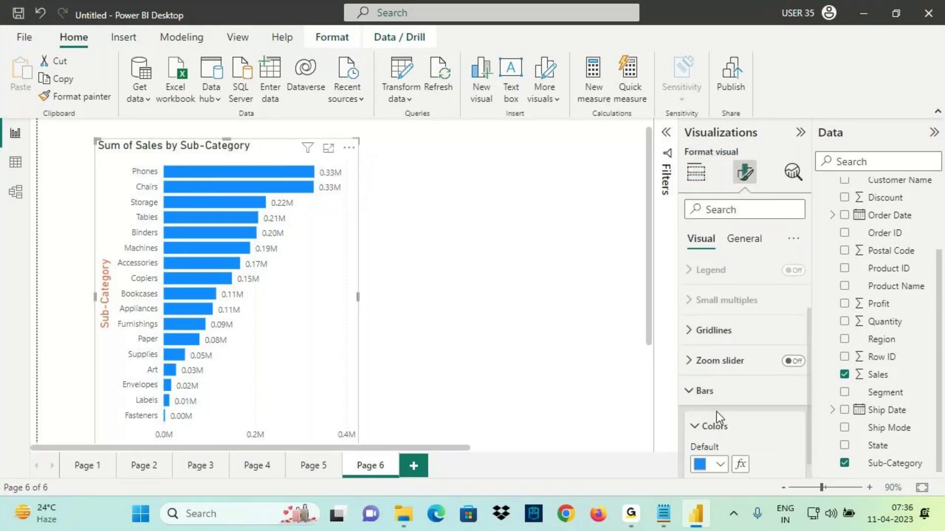
scroll(713, 421, down, 1)
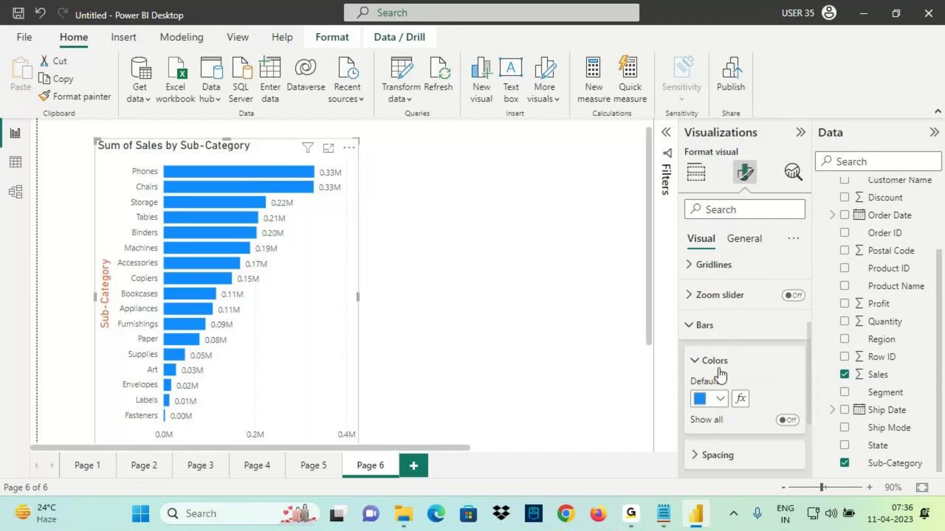
click(787, 419)
scroll(721, 435, down, 2)
click(720, 359)
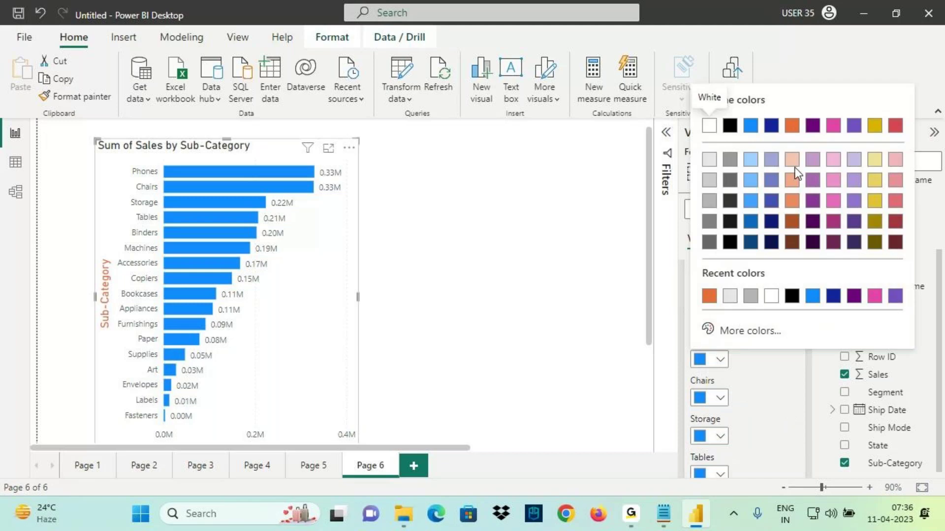
click(833, 126)
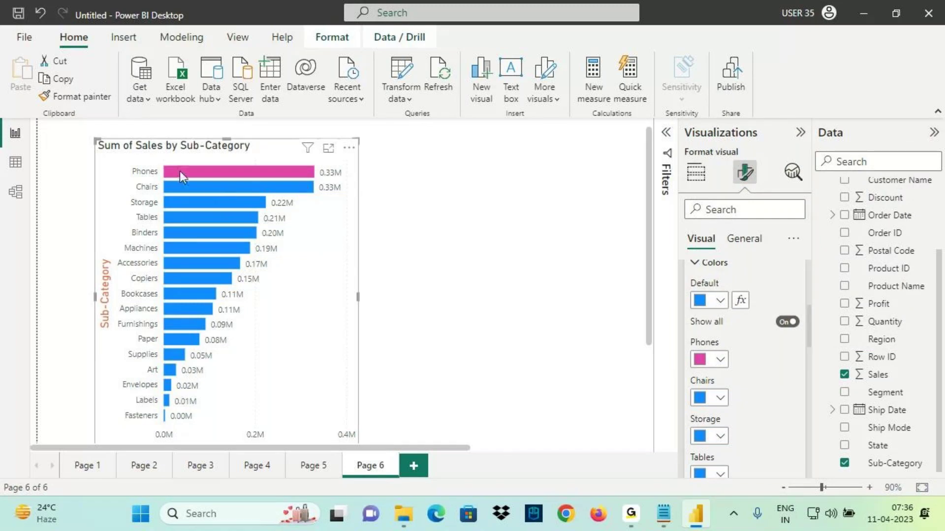
Reset the chart's Bars settings to default
scroll(735, 421, down, 3)
scroll(735, 421, down, 10)
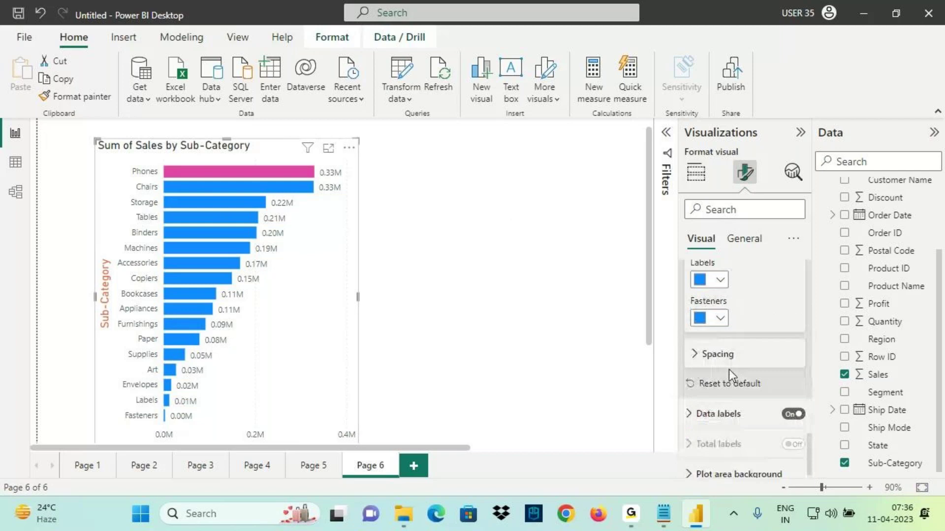
click(728, 379)
scroll(728, 385, up, 3)
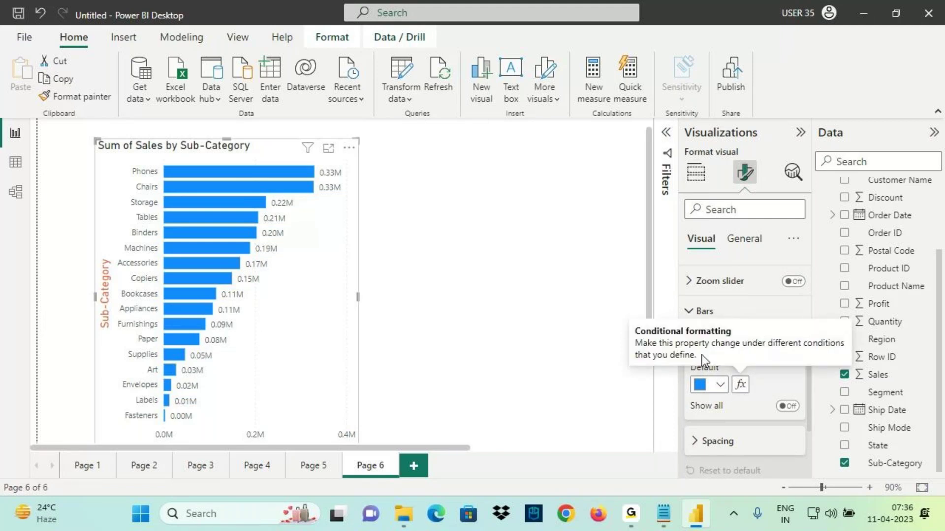
click(740, 384)
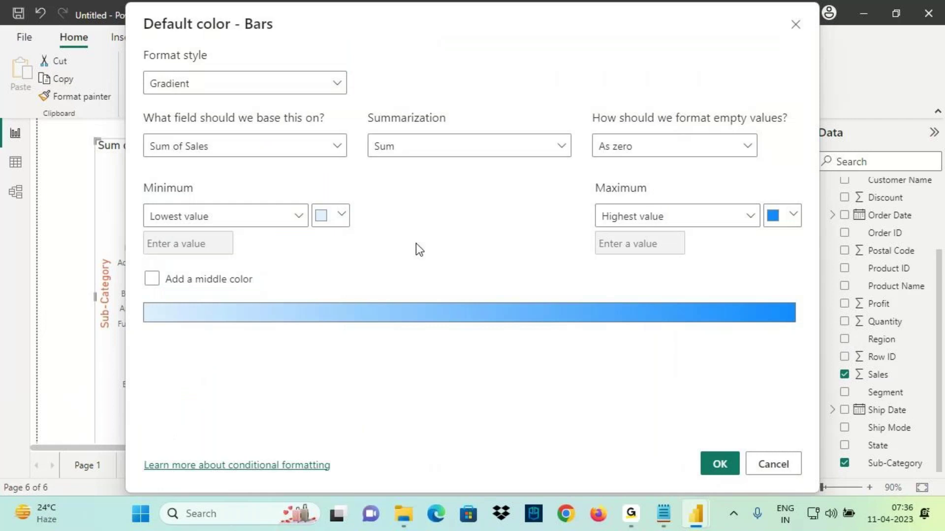
click(181, 92)
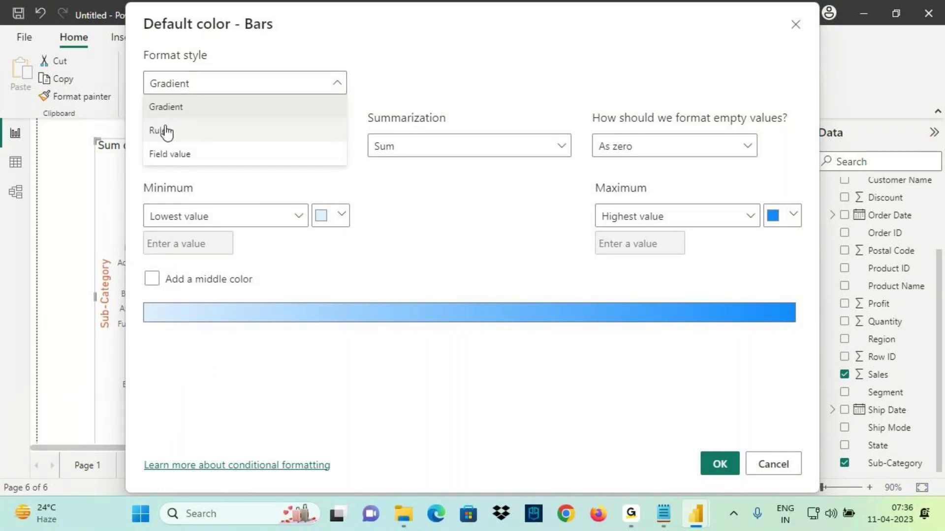
click(776, 464)
click(773, 464)
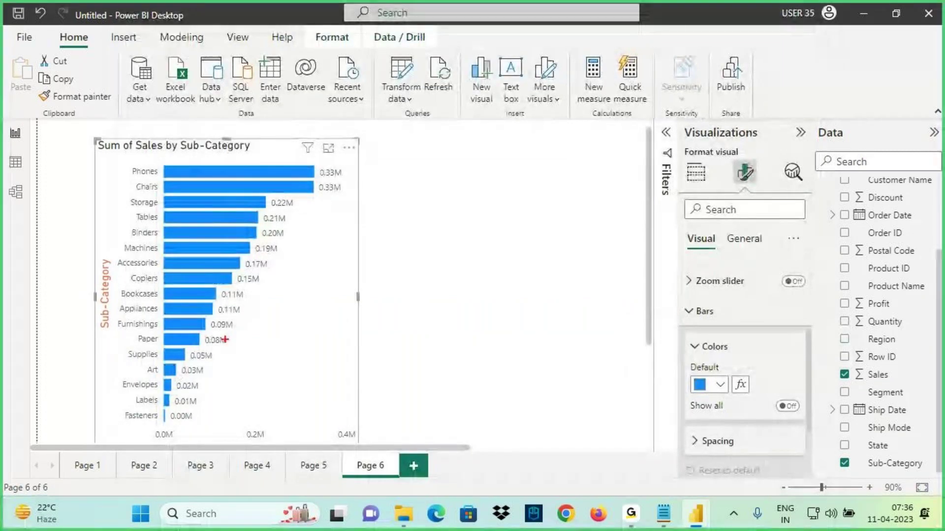
Draw red boxes around the small, middle and large groups of bars, mark the conditional formatting option, and clear the marks
mouse_move(157, 318)
mouse_down()
mouse_move(202, 408)
mouse_move(230, 428)
mouse_up()
drag(153, 198, 257, 316)
mouse_move(157, 165)
mouse_down()
mouse_move(241, 196)
mouse_move(329, 194)
mouse_up()
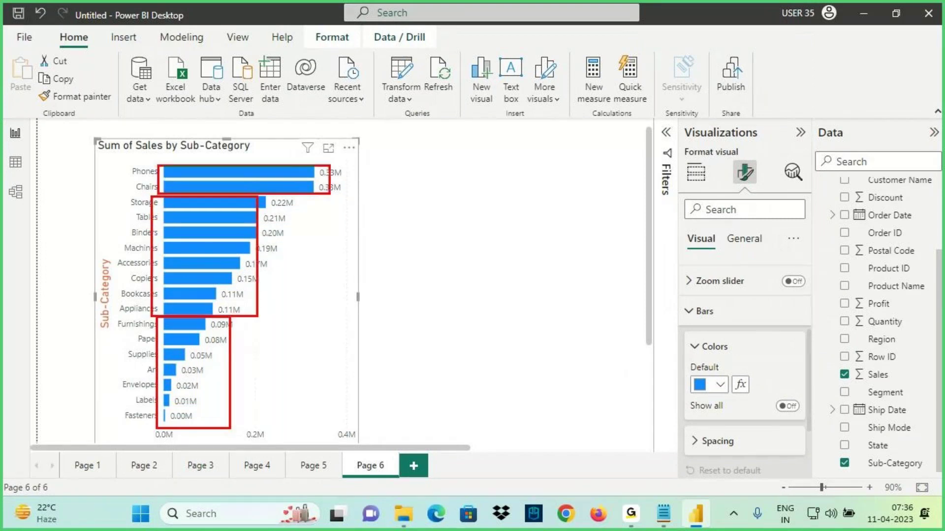
mouse_move(751, 380)
mouse_down()
mouse_move(723, 375)
mouse_move(753, 392)
mouse_up()
key(Escape)
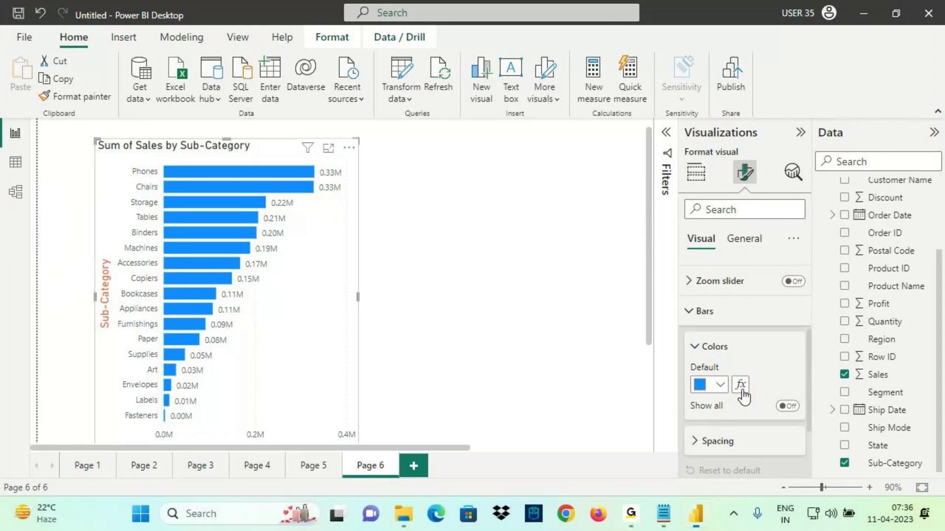
Format the default bar color by rules on Sum of Sales, coloring number values from 0 to below 100000 red
click(742, 390)
click(252, 88)
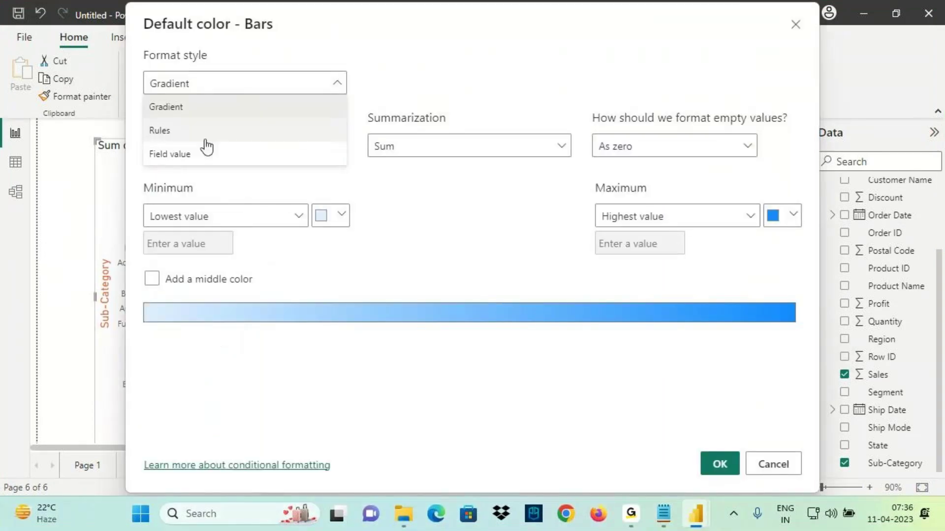
click(162, 130)
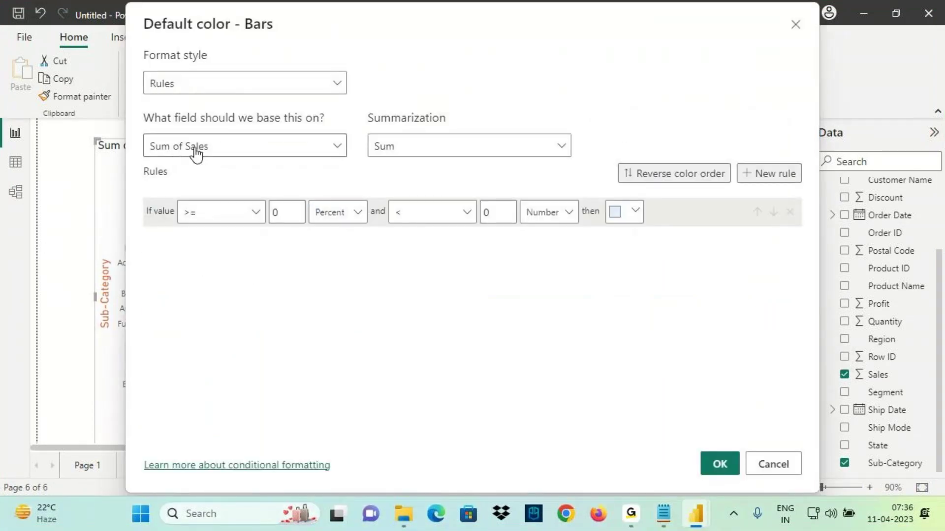
click(337, 212)
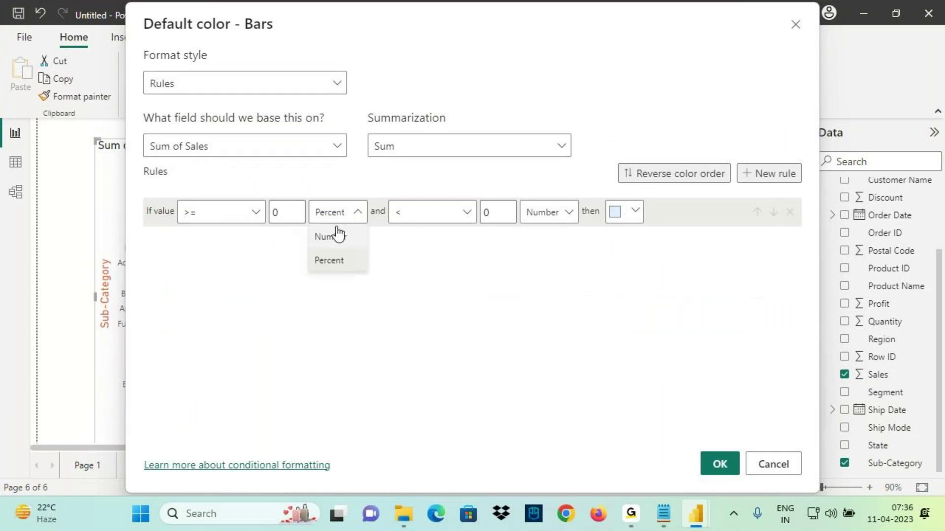
click(335, 235)
drag(500, 217, 479, 218)
text(100000)
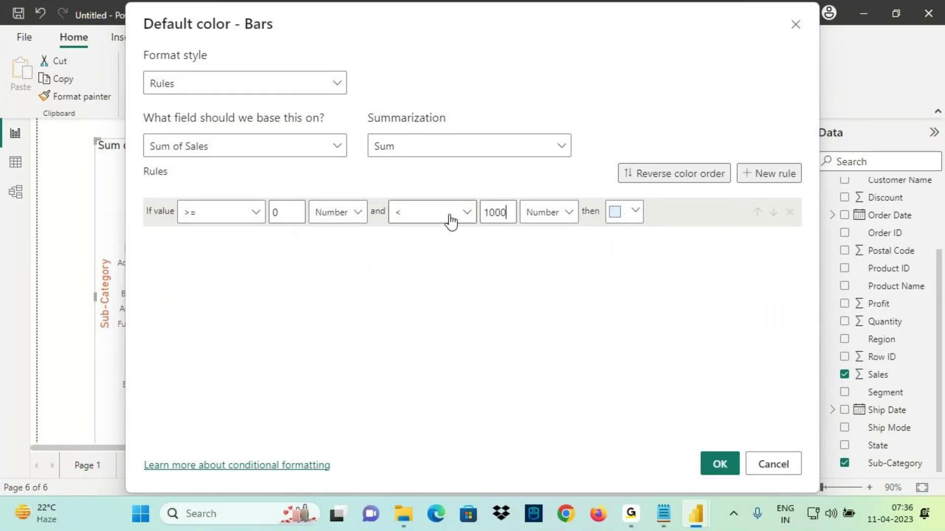
click(619, 217)
click(712, 247)
Add a second rule that colors number values from 100000 to below 300000 dark yellow
click(765, 176)
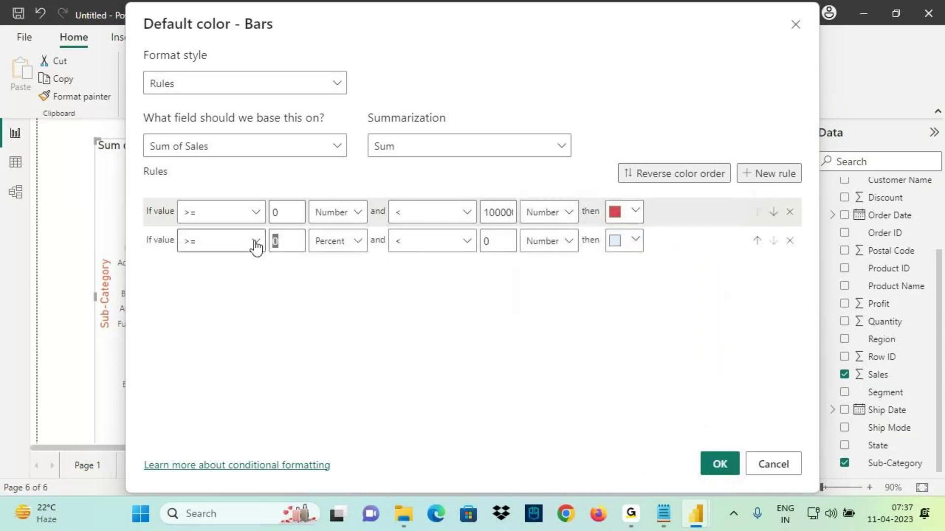
text(100000)
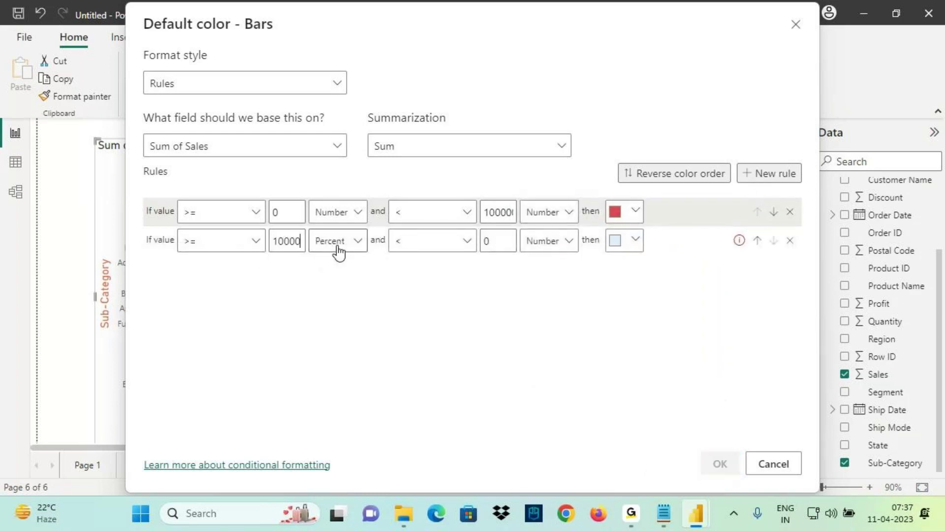
click(343, 252)
click(329, 283)
double_click(486, 242)
text(300000)
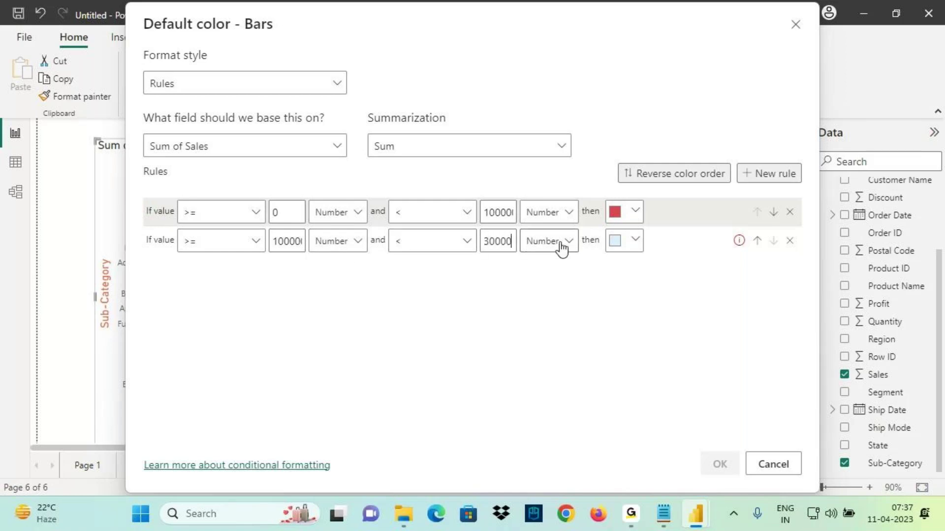
click(624, 248)
click(696, 237)
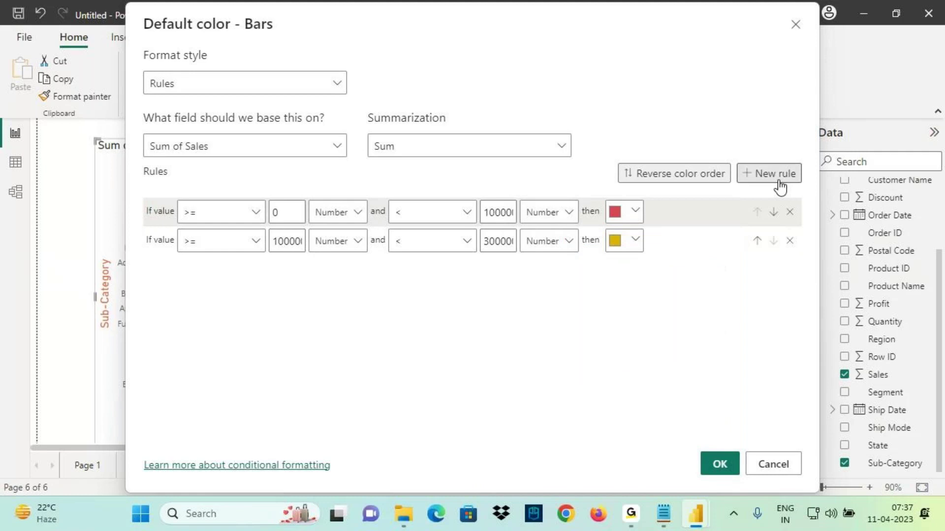
Add a third rule covering number values from 300000 up to the maximum
click(744, 172)
double_click(288, 266)
text(300)
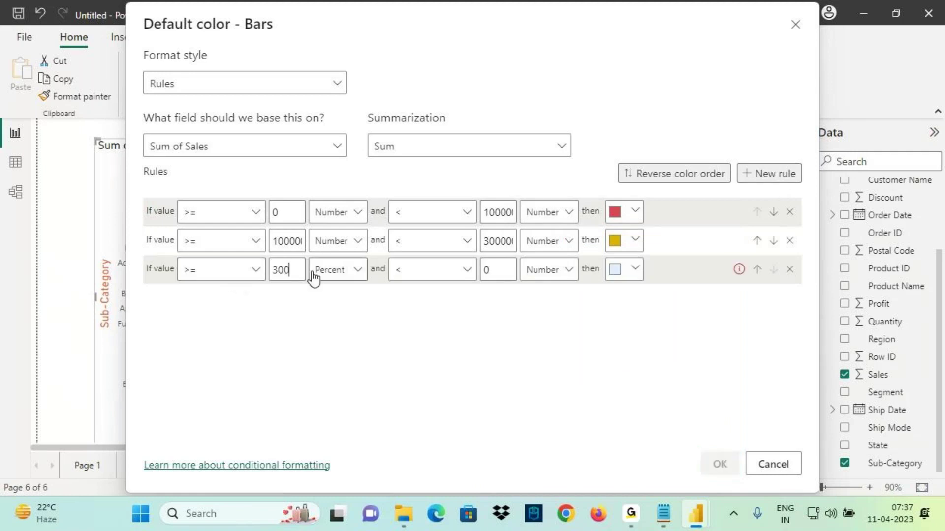
text(000)
click(329, 276)
click(326, 295)
double_click(498, 270)
key(BackSpace)
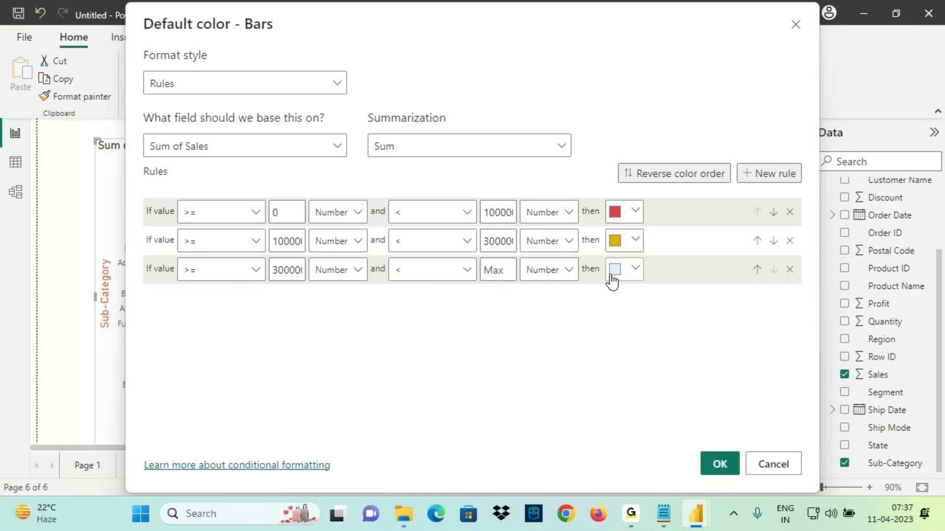
Set the third rule's color to green #5EB159, apply the rules, and collapse the Bars settings
click(621, 276)
click(590, 251)
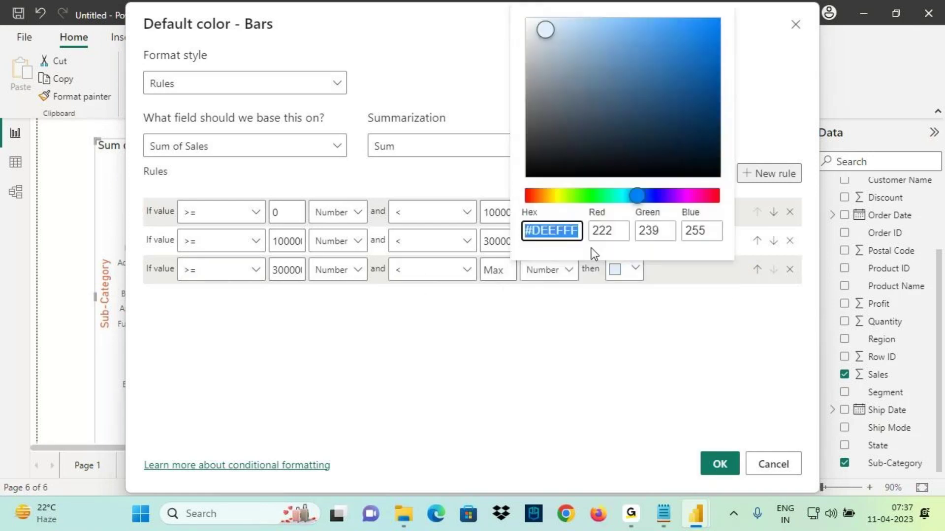
click(581, 195)
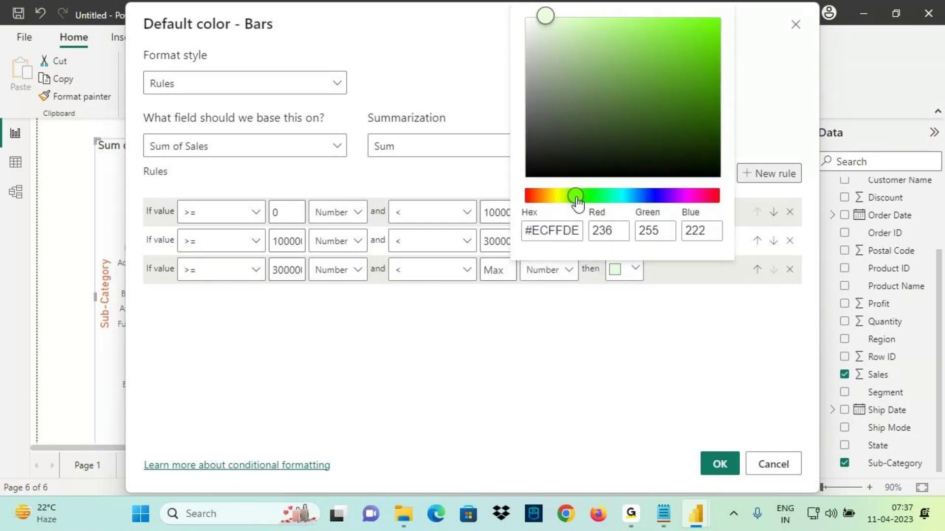
click(587, 196)
click(616, 64)
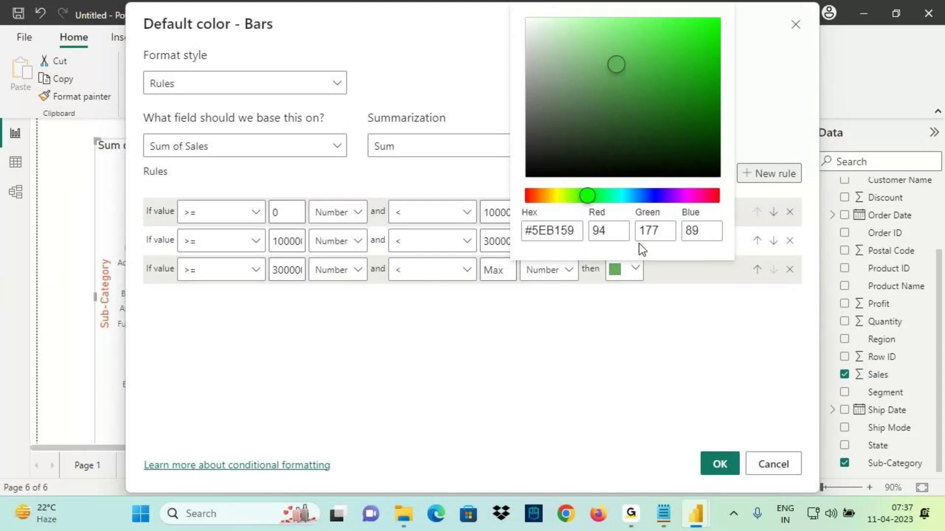
click(719, 465)
click(719, 465)
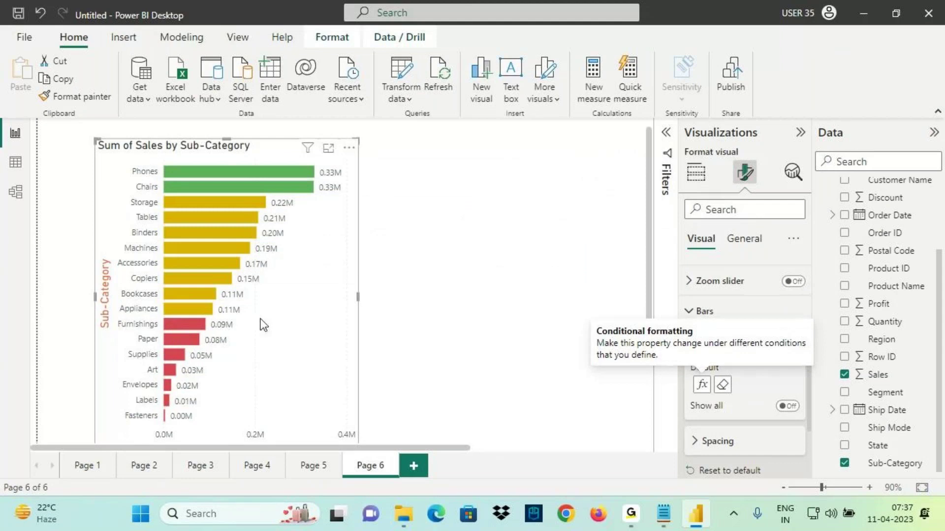
click(701, 318)
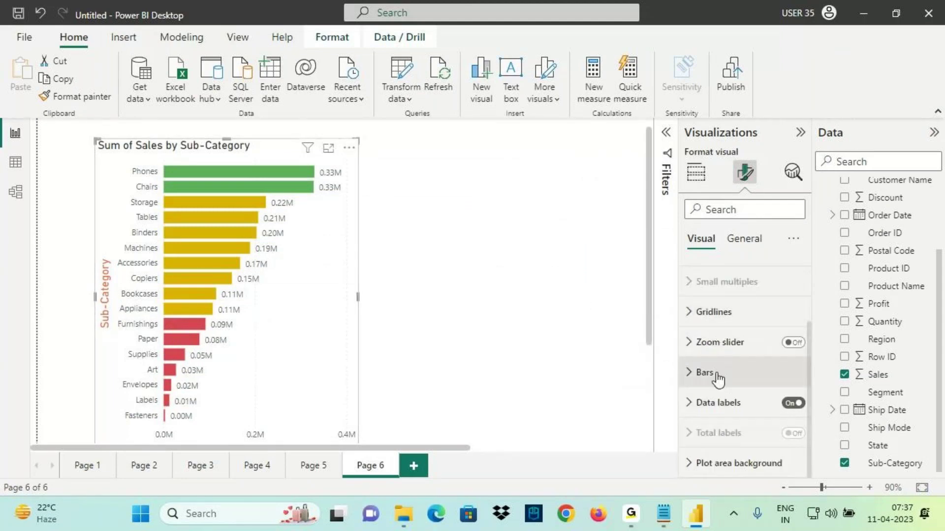
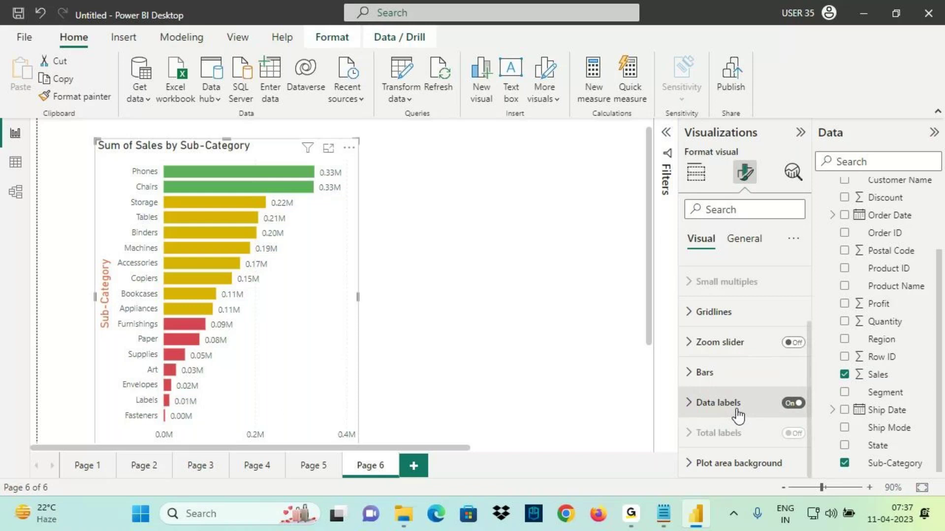
Draw an arrow from the Phones value to Data labels, circle Total labels, mark the top bars, and clear the marks
key(ctrl+2)
mouse_move(339, 170)
mouse_down()
mouse_move(347, 146)
mouse_move(617, 272)
mouse_move(696, 401)
mouse_up()
mouse_move(707, 442)
mouse_down()
mouse_move(741, 446)
mouse_move(747, 429)
mouse_move(689, 445)
mouse_move(746, 428)
mouse_up()
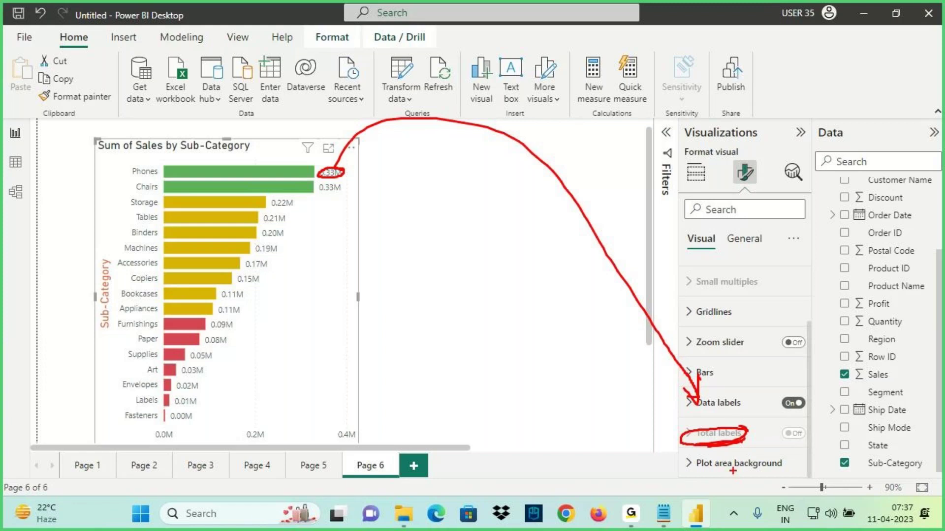
drag(730, 386, 797, 339)
mouse_move(177, 126)
mouse_down()
mouse_move(190, 182)
mouse_move(209, 140)
mouse_up()
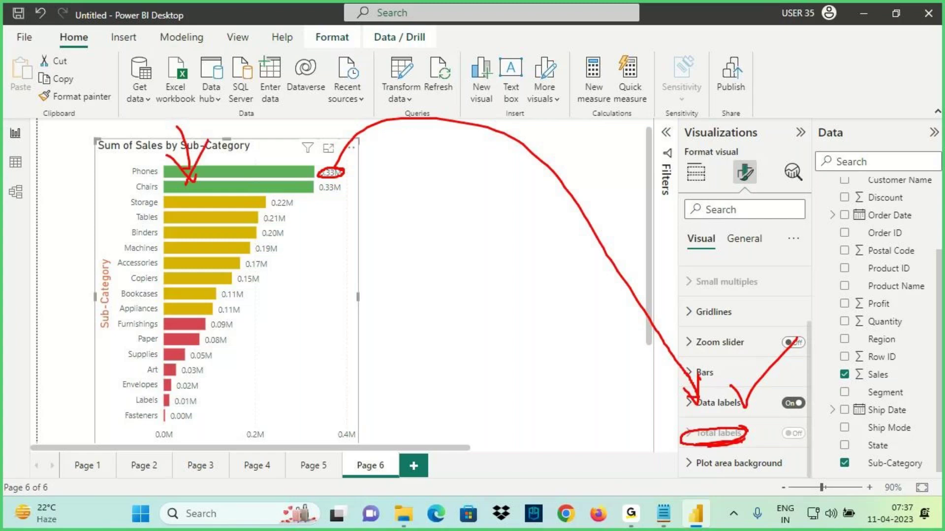
drag(701, 411, 760, 403)
key(Escape)
Open the format settings of the Page 4 stacked bar chart and locate its label options
click(282, 467)
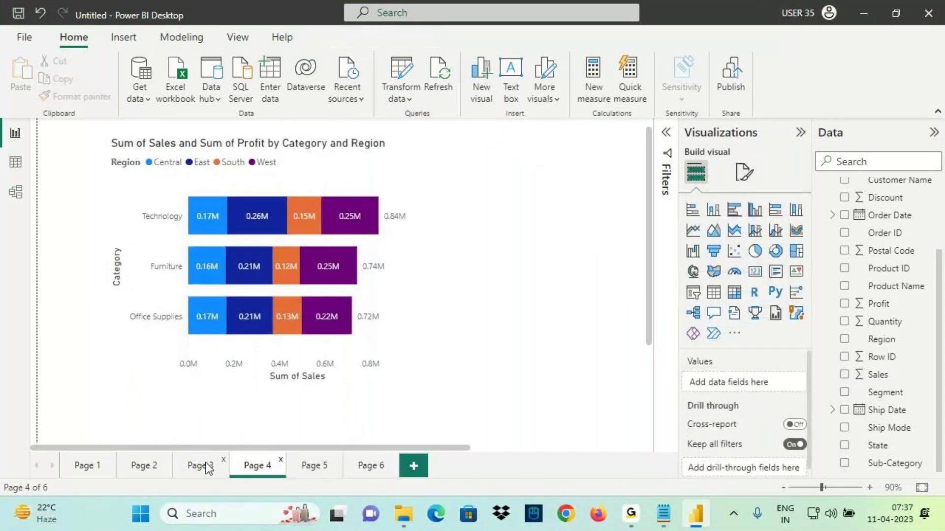
click(379, 259)
click(744, 172)
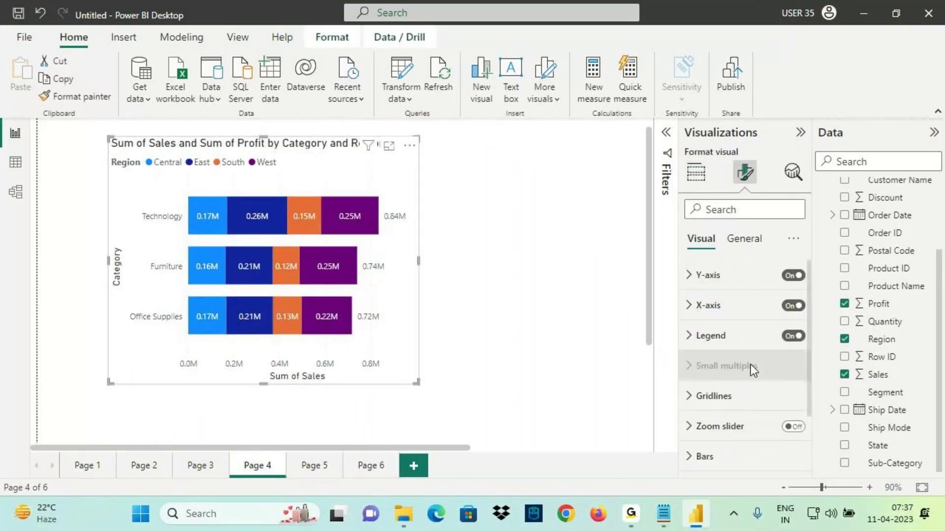
scroll(750, 403, down, 2)
Underline the label options, circle the Technology bar's values, draw an arrow from its total to Total labels, and clear the marks
drag(694, 438, 749, 447)
mouse_move(211, 203)
mouse_down()
mouse_move(191, 217)
mouse_move(268, 209)
mouse_move(295, 222)
mouse_move(321, 207)
mouse_move(366, 206)
mouse_up()
mouse_move(394, 175)
mouse_down()
mouse_move(396, 208)
mouse_move(406, 204)
mouse_move(408, 225)
mouse_move(380, 216)
mouse_move(522, 393)
mouse_move(626, 437)
mouse_move(691, 433)
mouse_up()
drag(691, 433, 645, 462)
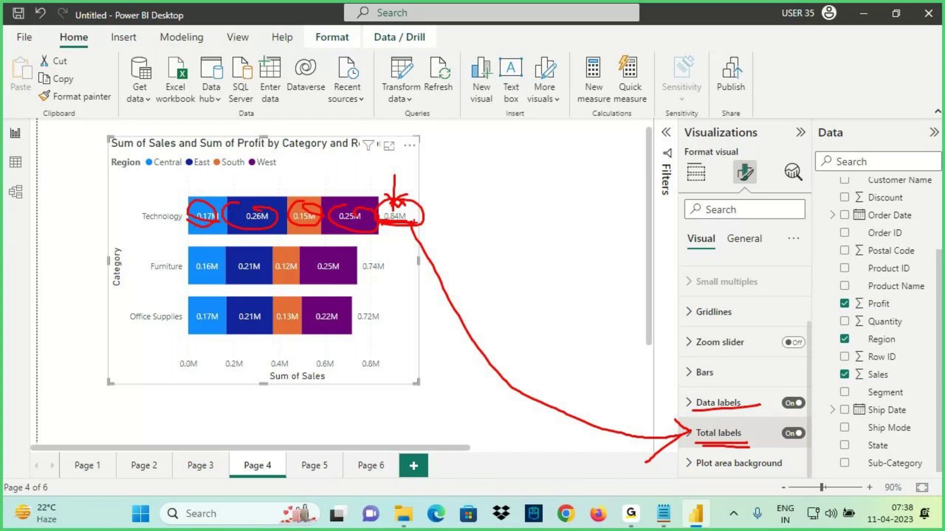
key(Escape)
Make the chart's total labels black, size 11 and bold, and collapse their settings
click(718, 433)
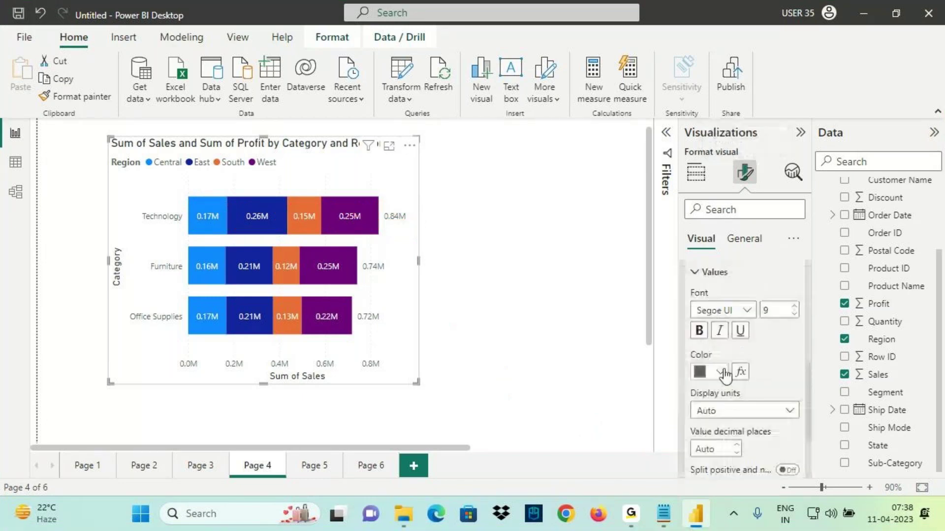
click(719, 372)
click(731, 255)
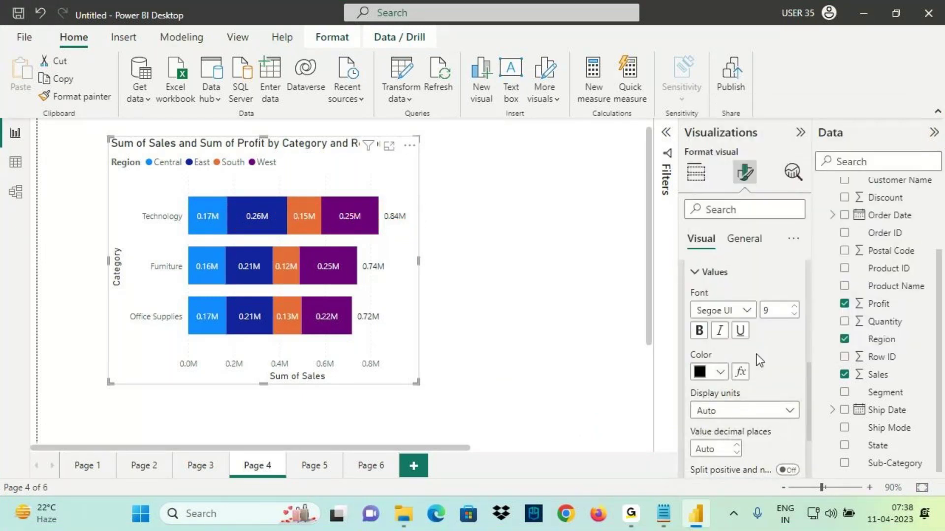
click(794, 306)
click(794, 306)
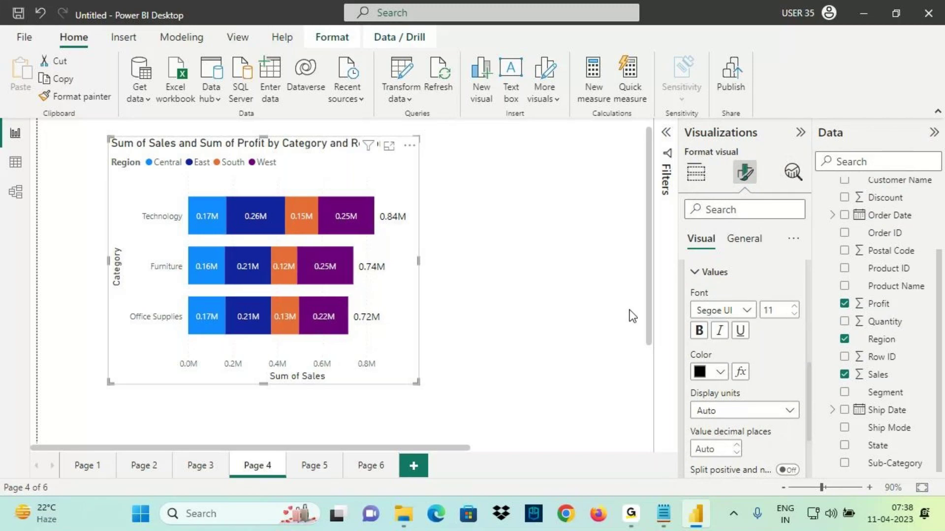
click(700, 338)
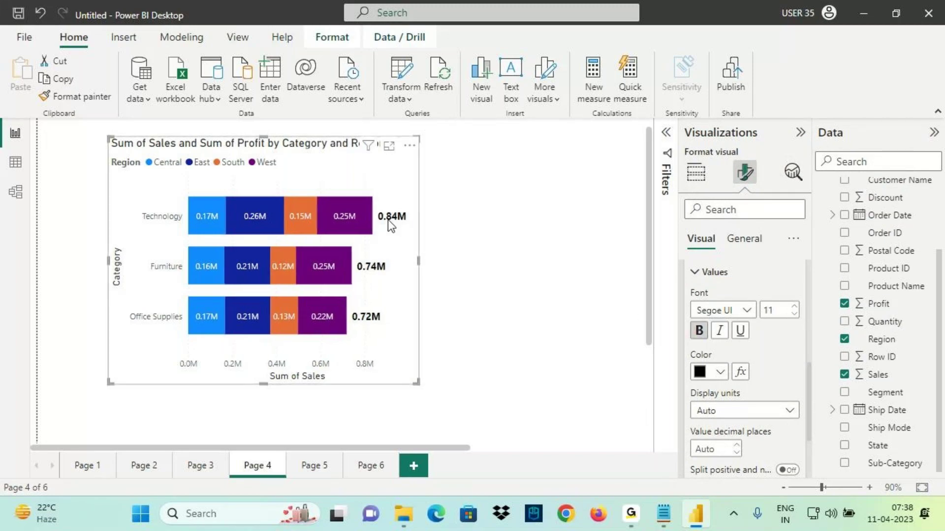
scroll(718, 395, up, 5)
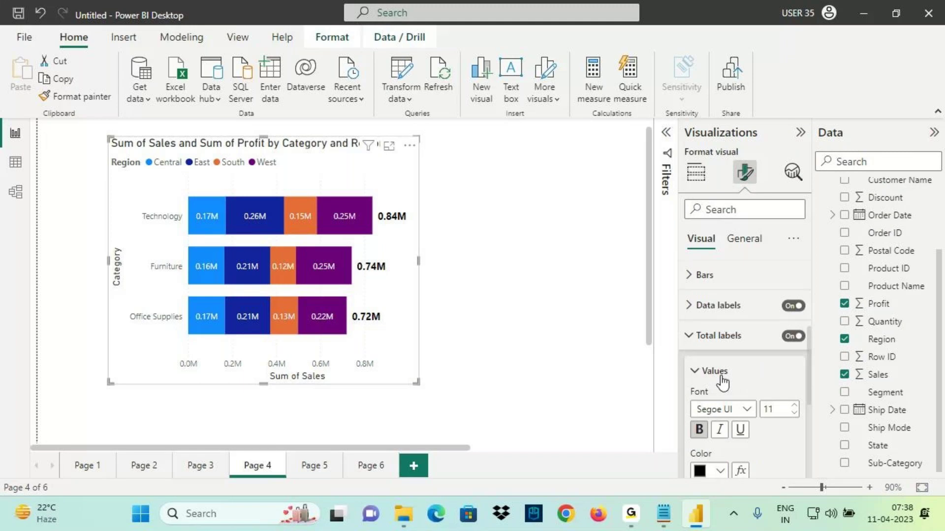
click(715, 433)
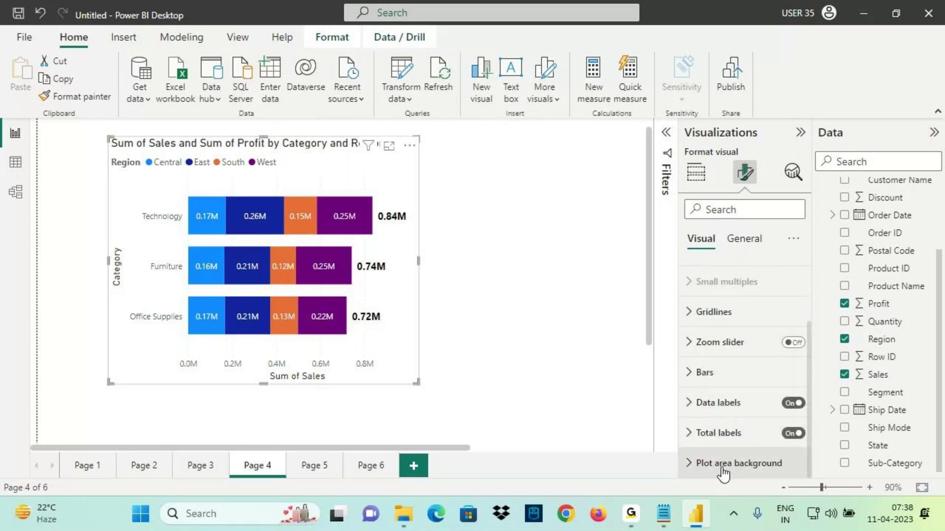
Scribble freehand marks over the plot area of the Page 4 stacked bar chart and clear them
key(ctrl+2)
mouse_move(256, 185)
mouse_down()
mouse_move(231, 327)
mouse_move(310, 282)
mouse_up()
drag(314, 216, 242, 289)
drag(308, 198, 327, 256)
drag(318, 224, 357, 254)
drag(254, 357, 382, 269)
mouse_move(126, 281)
mouse_down()
mouse_move(262, 229)
mouse_move(231, 291)
mouse_up()
drag(179, 270, 376, 183)
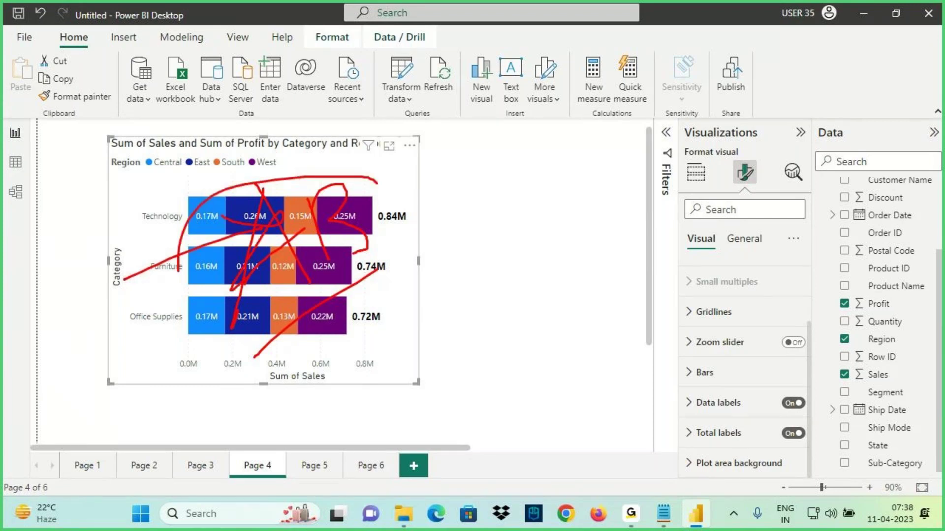
key(Escape)
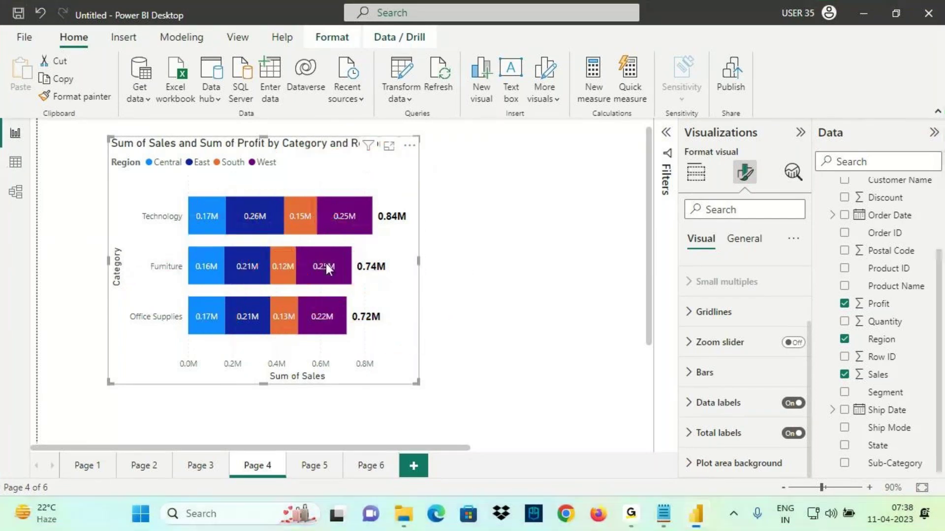
Insert the picture download from the Desktop as the chart's plot area background
click(732, 469)
drag(686, 353, 744, 352)
key(Escape)
click(790, 343)
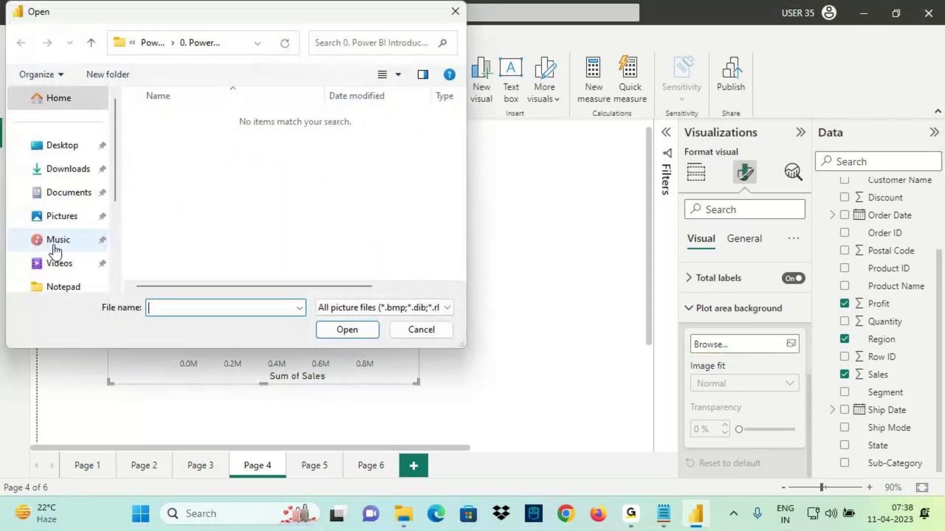
click(63, 148)
click(178, 233)
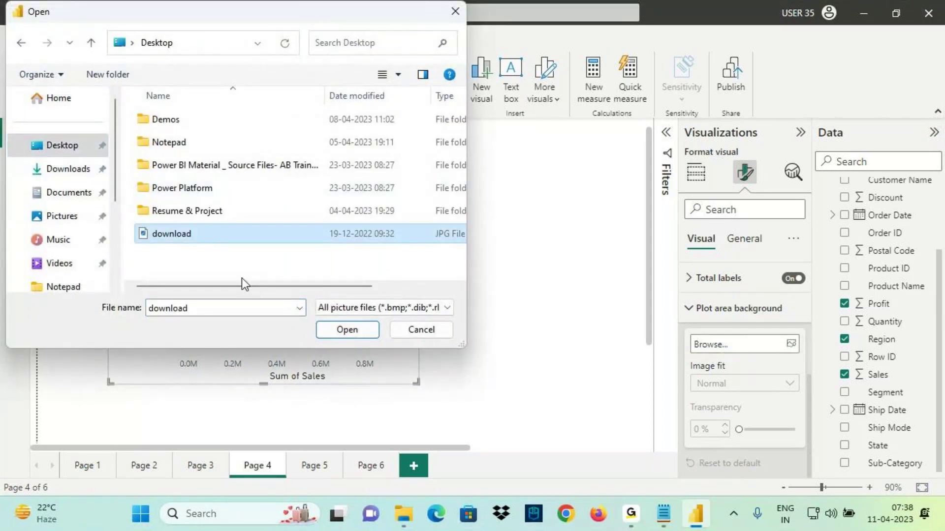
click(347, 330)
Try the Fit image option, set the background's image fit to Fill, and widen the chart
click(738, 384)
click(709, 419)
click(727, 387)
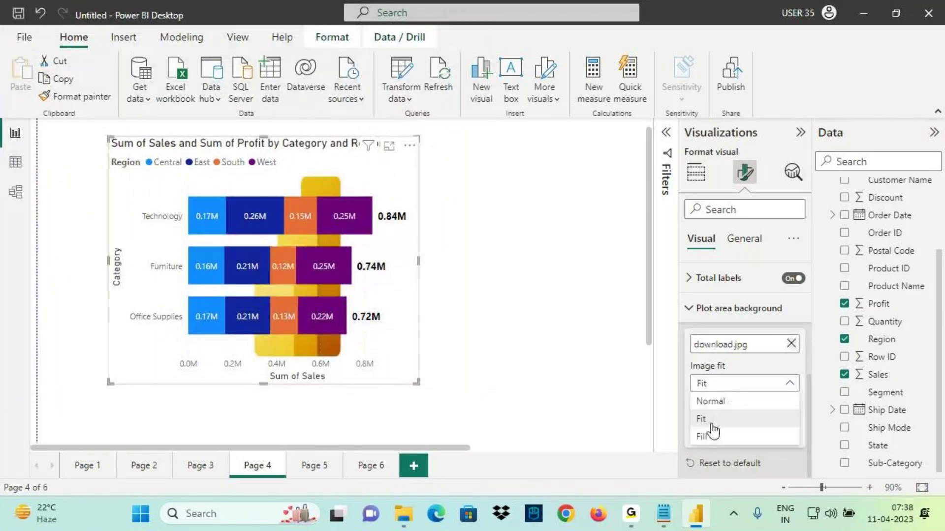
click(709, 437)
drag(419, 261, 462, 266)
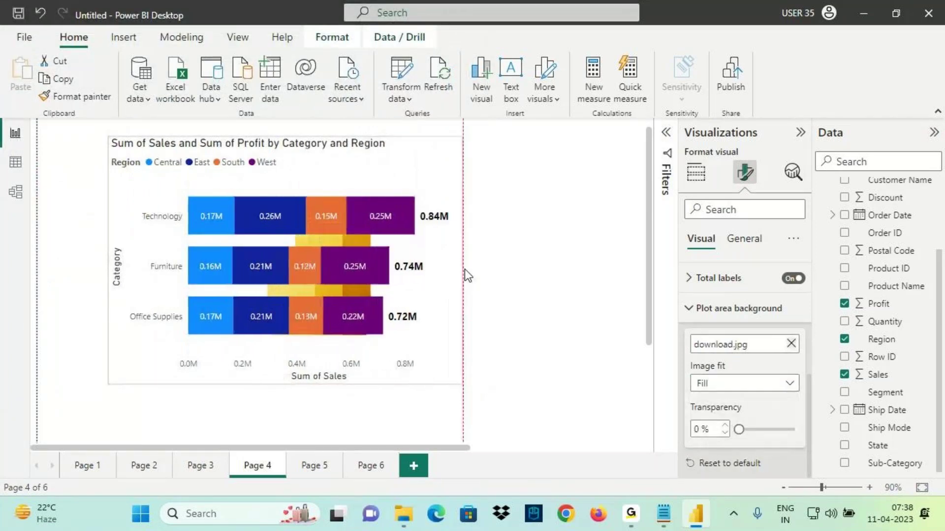
Set the background image's transparency to 53% and make the chart taller
drag(754, 431, 761, 431)
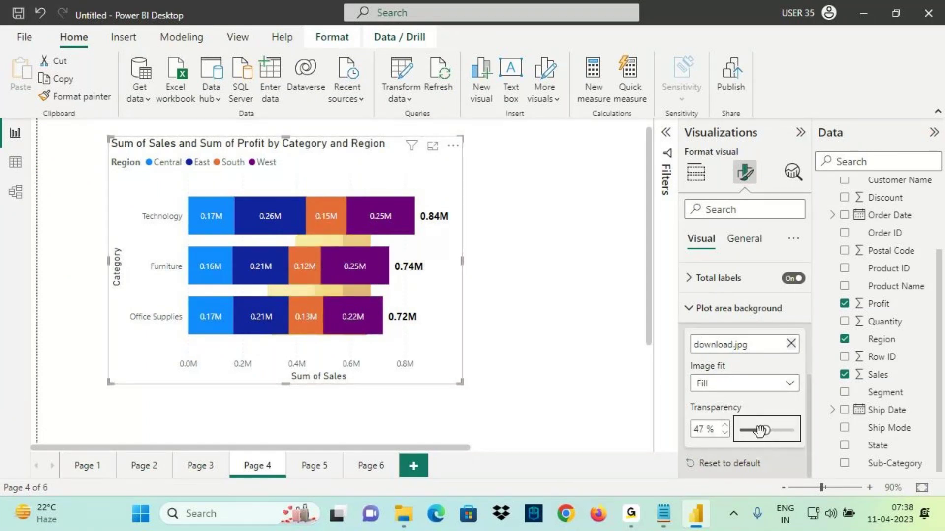
drag(764, 430, 768, 430)
drag(287, 383, 287, 428)
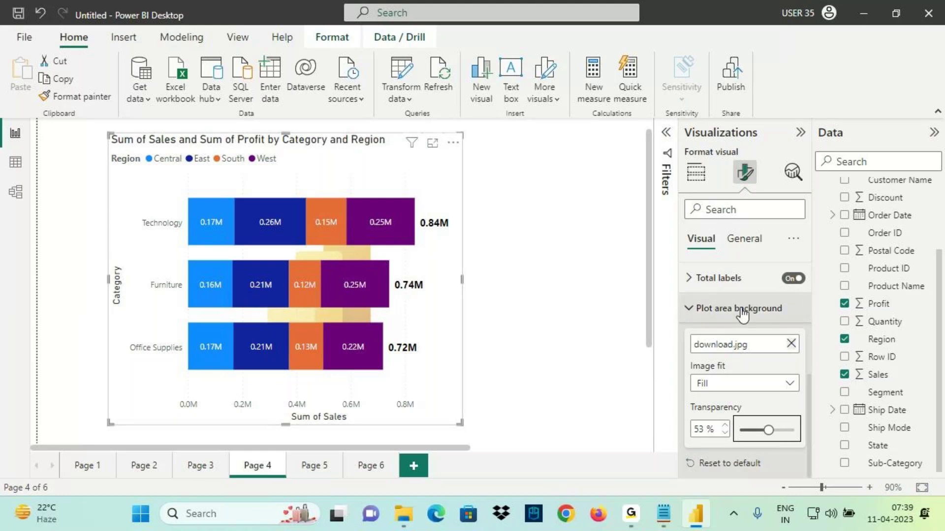
Collapse the plot area background settings and view the chart's general format options
click(723, 309)
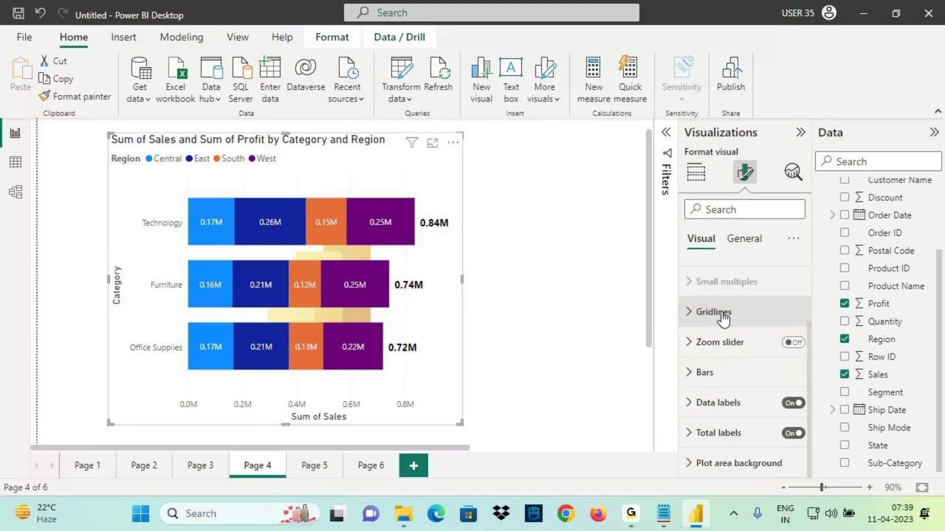
scroll(723, 320, up, 2)
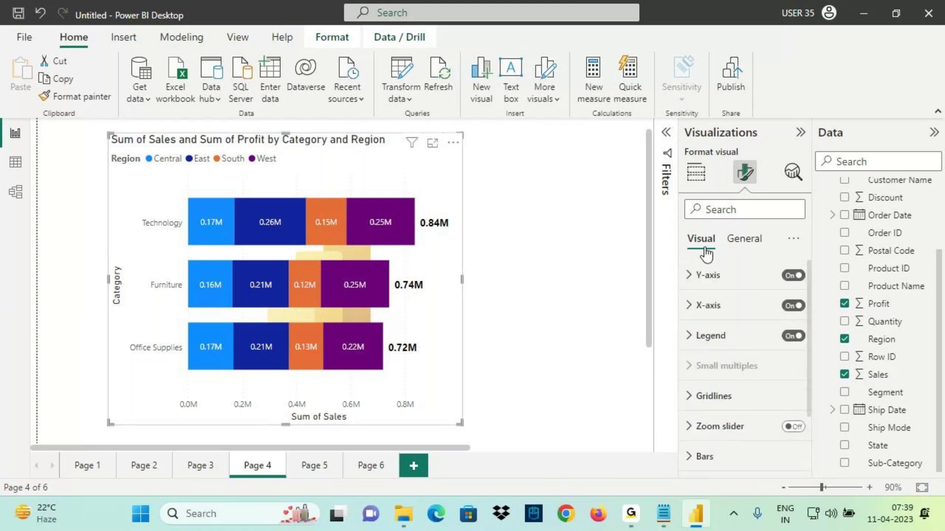
click(742, 238)
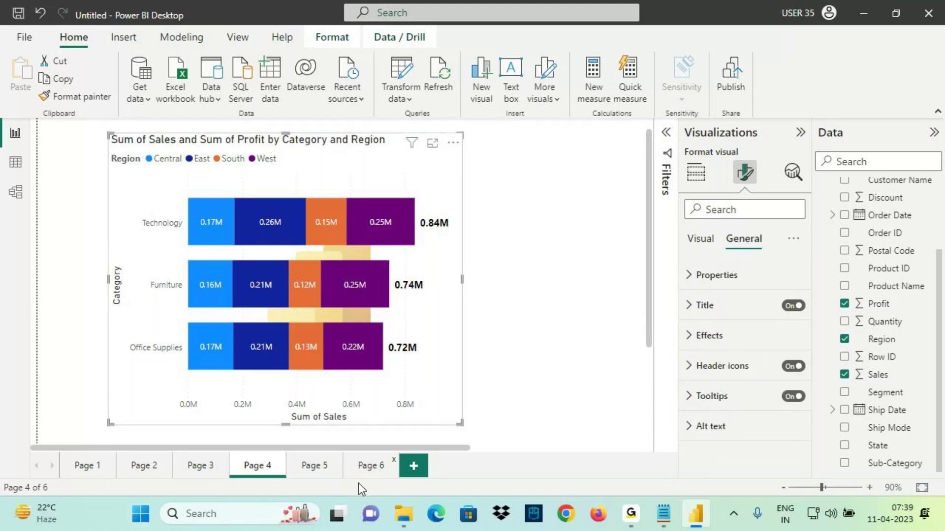
Create Page 7 with a stacked bar chart showing Region on the Y-axis and Sales on the X-axis
click(370, 466)
click(413, 466)
click(693, 210)
drag(208, 253, 322, 341)
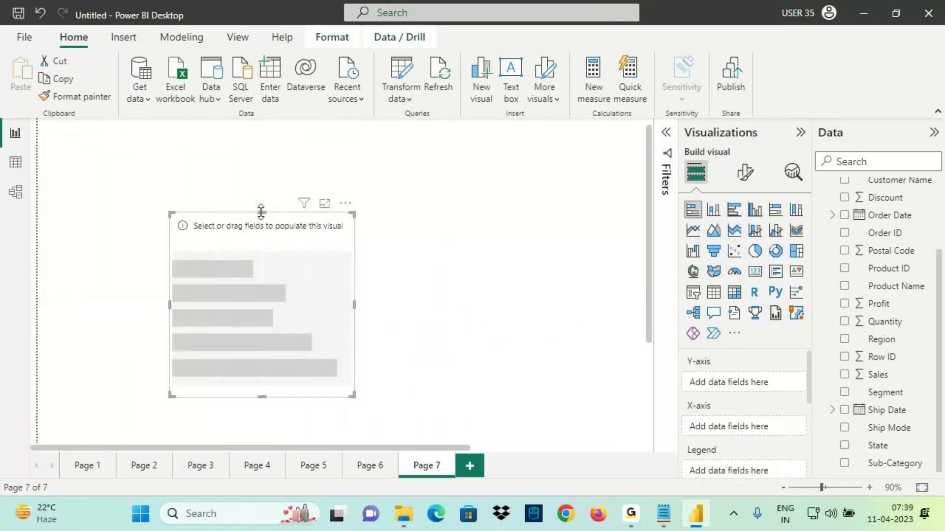
drag(262, 213, 261, 154)
drag(881, 339, 778, 378)
drag(870, 376, 758, 427)
Turn on data labels for the Page 7 bar chart and widen it
click(744, 173)
click(795, 403)
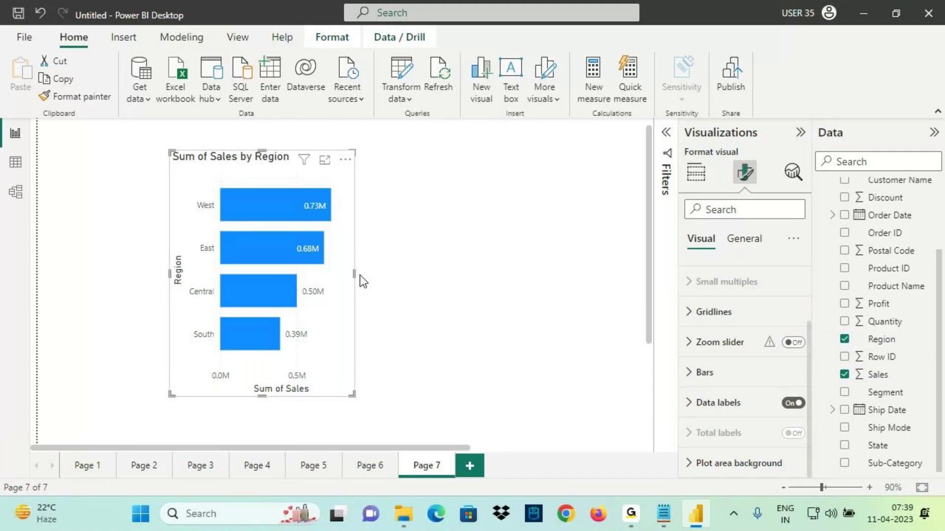
drag(355, 284, 404, 288)
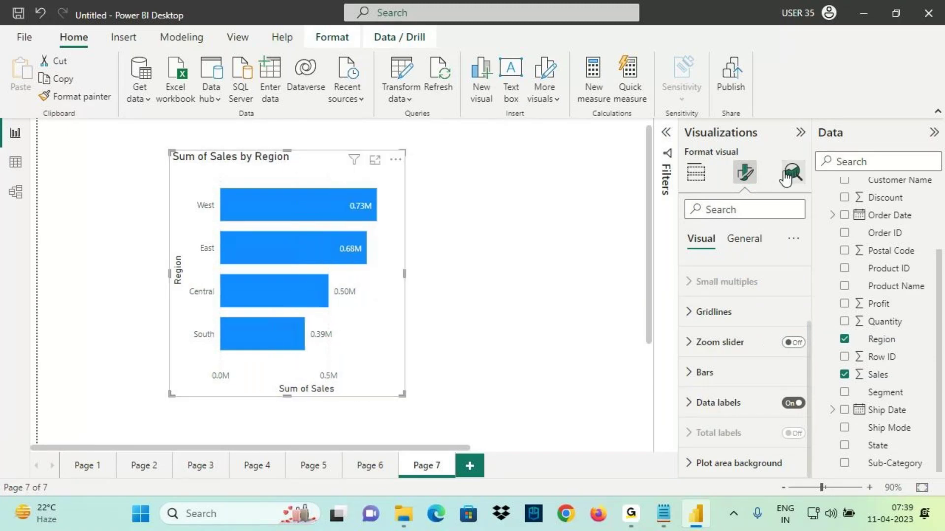
Open the chart's Constant line analytics options, sketch a vertical line labelled 0.5M at the 0.5M mark, and clear the sketch
click(787, 182)
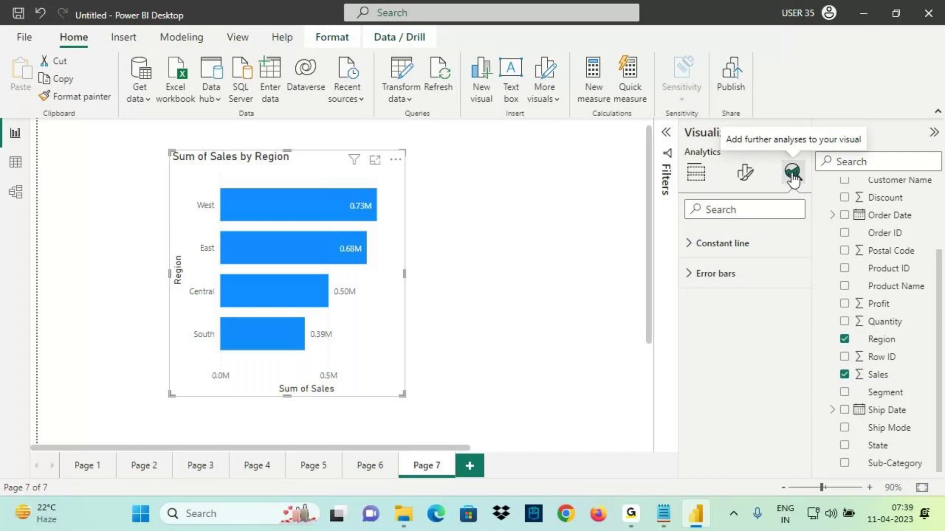
click(720, 250)
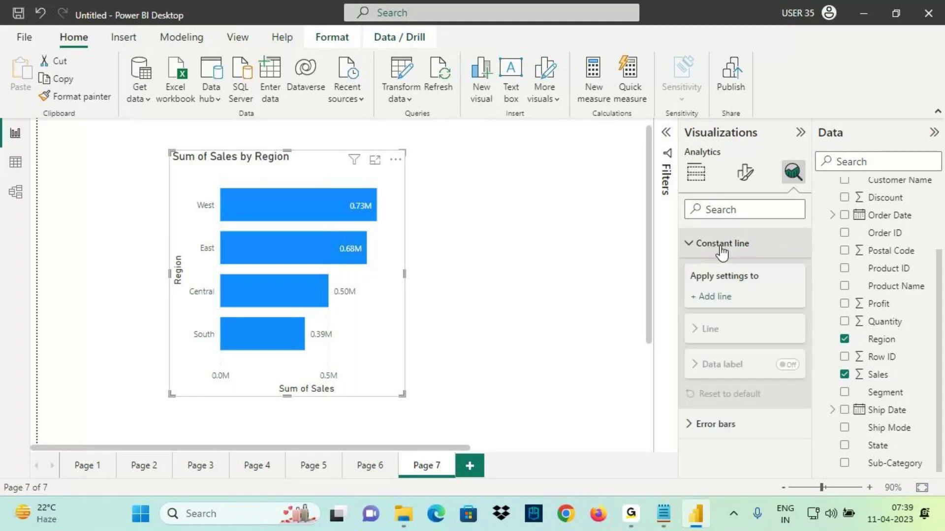
mouse_move(241, 290)
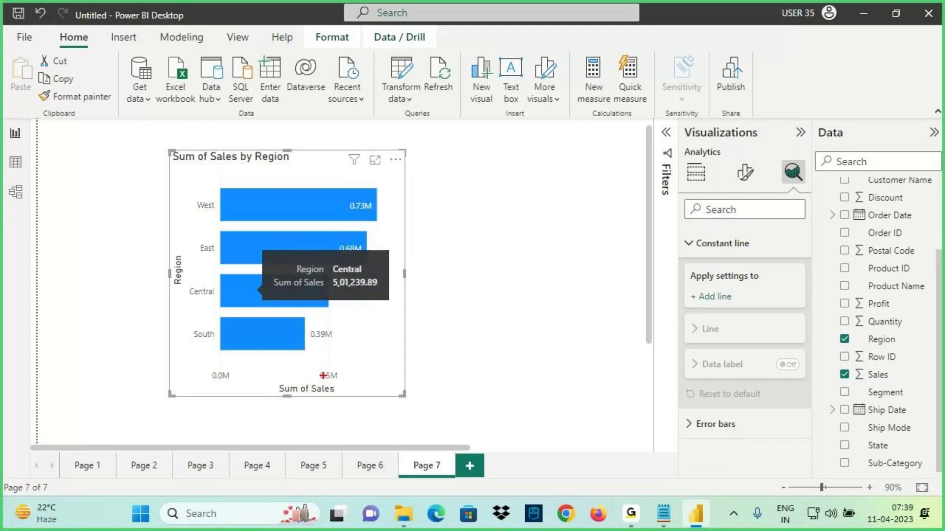
mouse_move(329, 163)
mouse_down()
mouse_move(329, 374)
mouse_move(342, 351)
mouse_move(358, 359)
mouse_move(352, 365)
mouse_move(396, 337)
mouse_up()
click(350, 362)
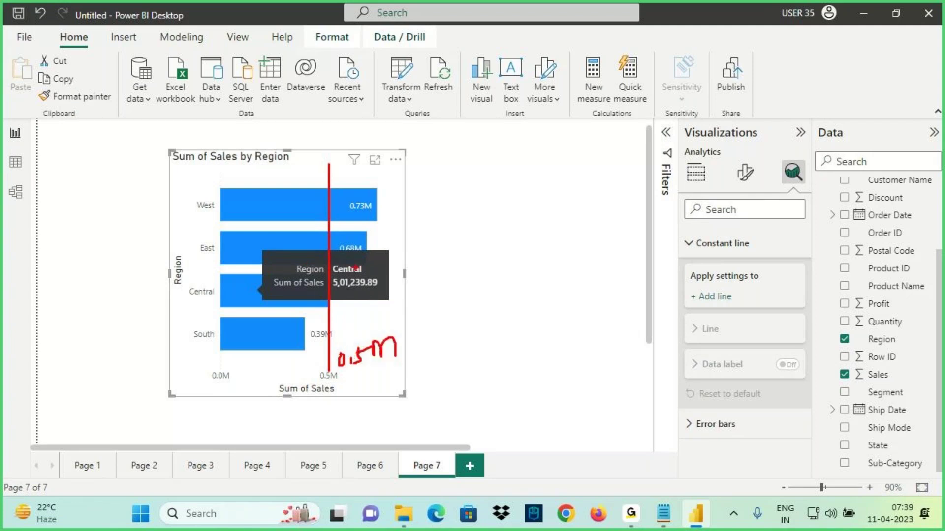
key(Escape)
Sketch a vertical line at 0.5M with arrows along the West and East bars, add an underlined handwritten note, and clear the marks
key(ctrl+2)
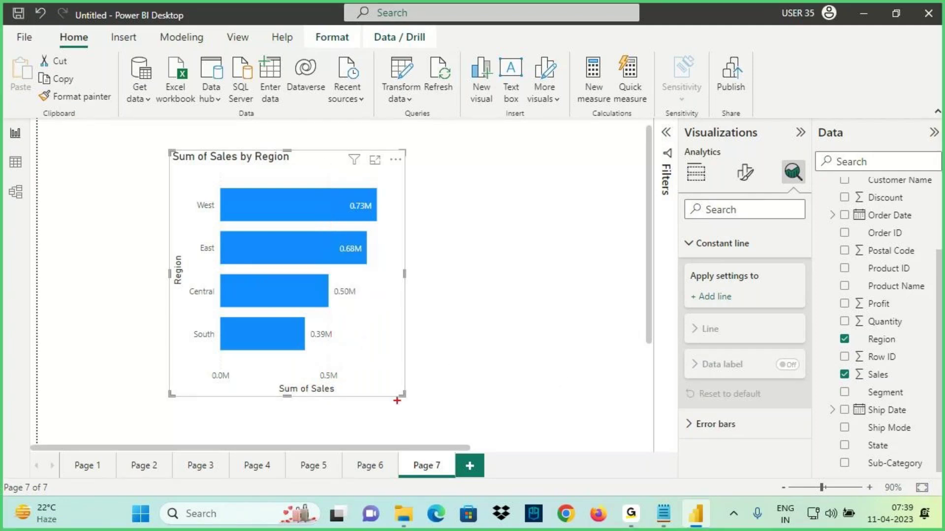
drag(329, 372, 329, 164)
mouse_move(330, 208)
mouse_down()
mouse_move(362, 202)
mouse_move(367, 220)
mouse_up()
mouse_move(329, 244)
mouse_down()
mouse_move(375, 241)
mouse_move(348, 270)
mouse_up()
mouse_move(328, 164)
mouse_down()
mouse_move(319, 404)
mouse_move(332, 138)
mouse_move(334, 401)
mouse_move(324, 96)
mouse_up()
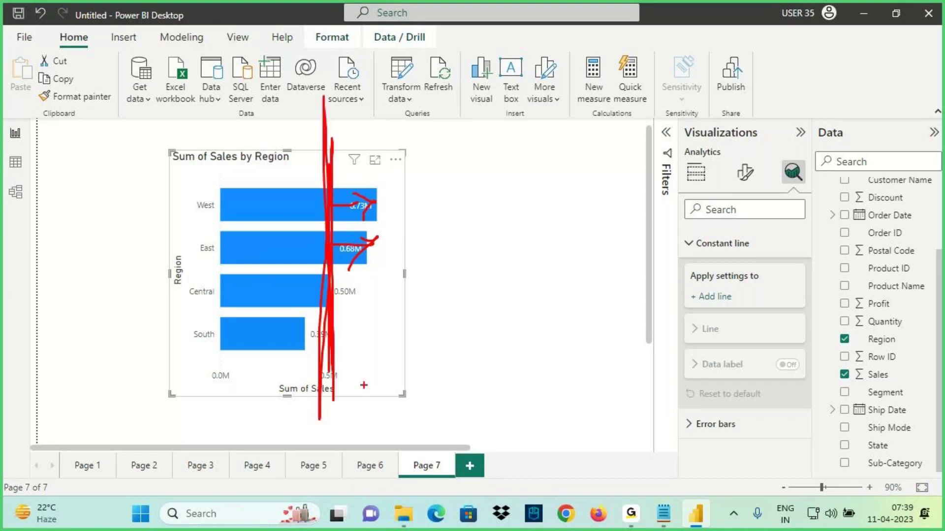
drag(357, 357, 377, 365)
mouse_move(393, 342)
mouse_down()
mouse_move(388, 362)
mouse_move(408, 333)
mouse_up()
mouse_move(397, 358)
mouse_down()
mouse_move(386, 369)
mouse_move(437, 308)
mouse_up()
mouse_move(362, 384)
mouse_down()
mouse_move(455, 349)
mouse_move(470, 332)
mouse_up()
key(Escape)
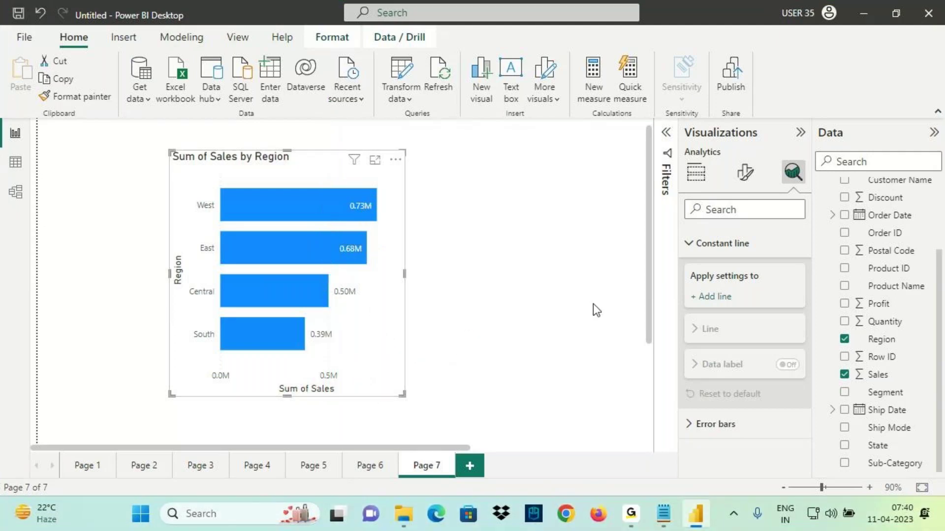
Add a constant line to the chart at value 500000 with the Solid style
click(709, 297)
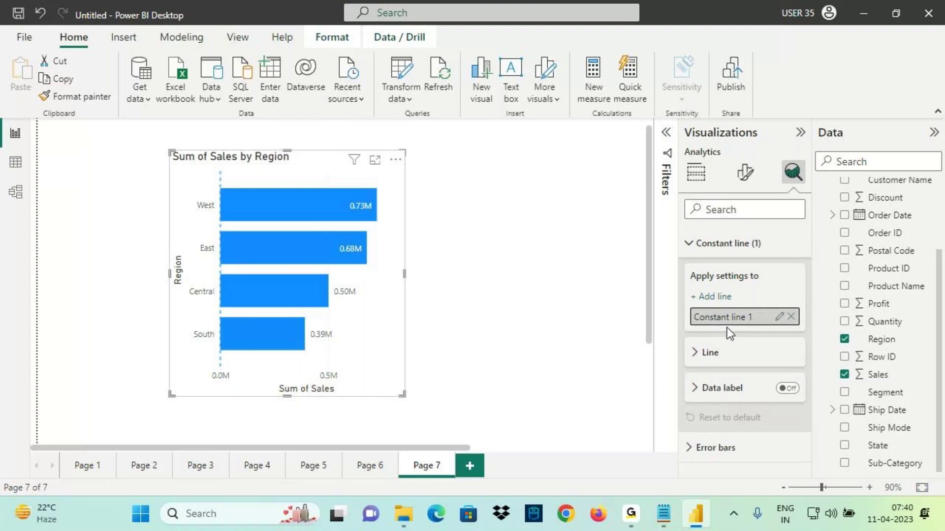
click(713, 354)
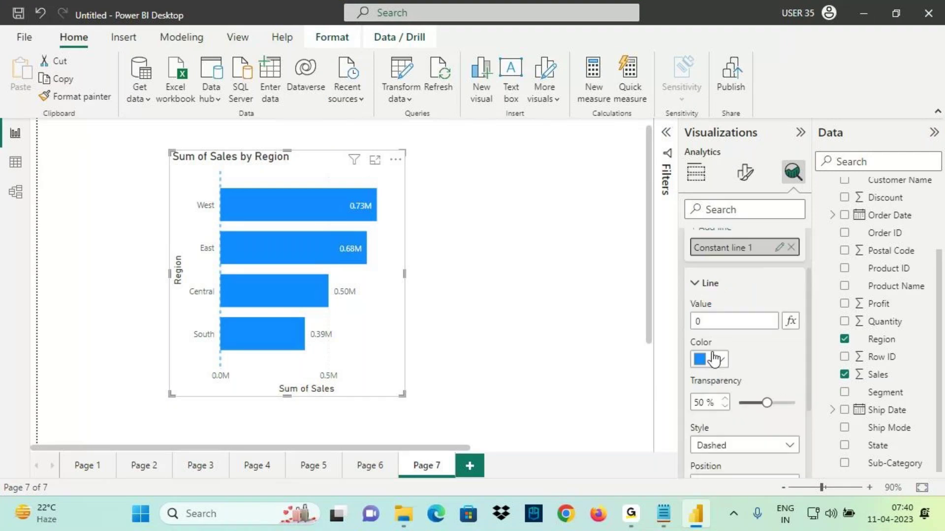
click(707, 317)
text(50000)
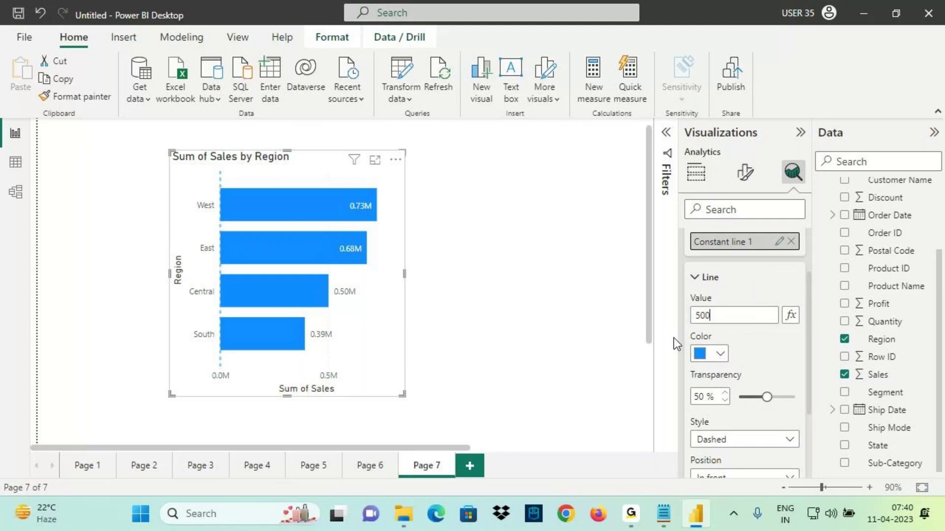
text(0)
click(717, 443)
key(Up)
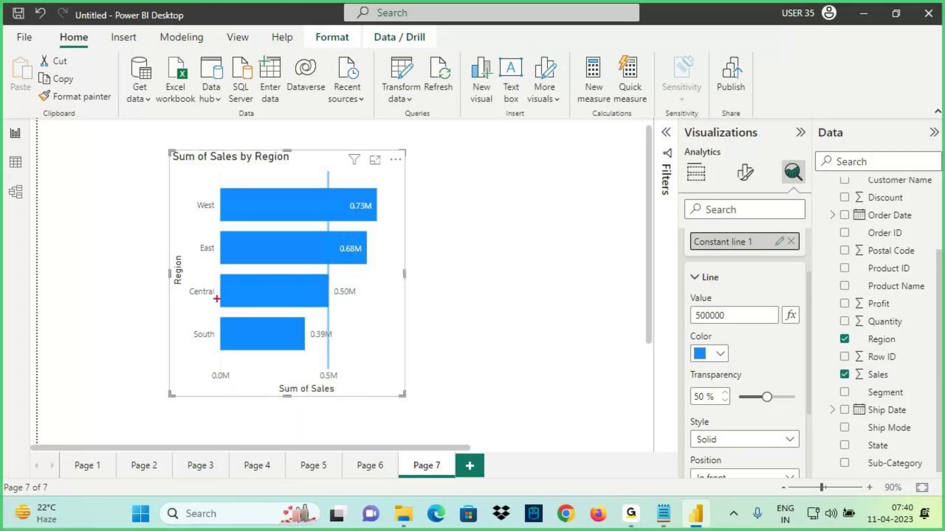
Underline the West, East and Central bars, mark each region's position relative to the constant line, and clear the marks
drag(192, 296, 253, 296)
drag(331, 274, 329, 311)
drag(199, 210, 239, 215)
drag(206, 263, 256, 254)
mouse_move(330, 205)
mouse_down()
mouse_move(382, 207)
mouse_move(375, 218)
mouse_up()
mouse_move(323, 250)
mouse_down()
mouse_move(367, 252)
mouse_move(375, 265)
mouse_up()
drag(335, 335, 303, 334)
drag(316, 328, 322, 342)
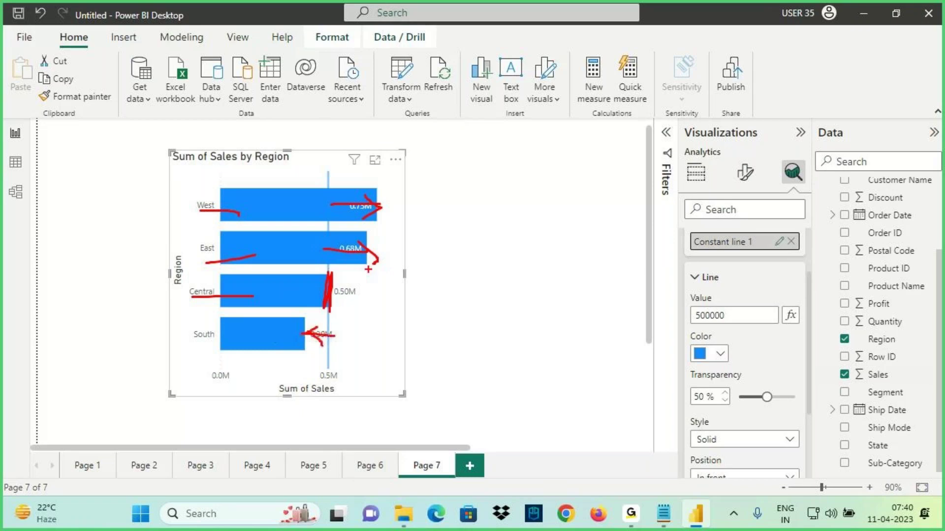
drag(325, 169, 310, 416)
key(Escape)
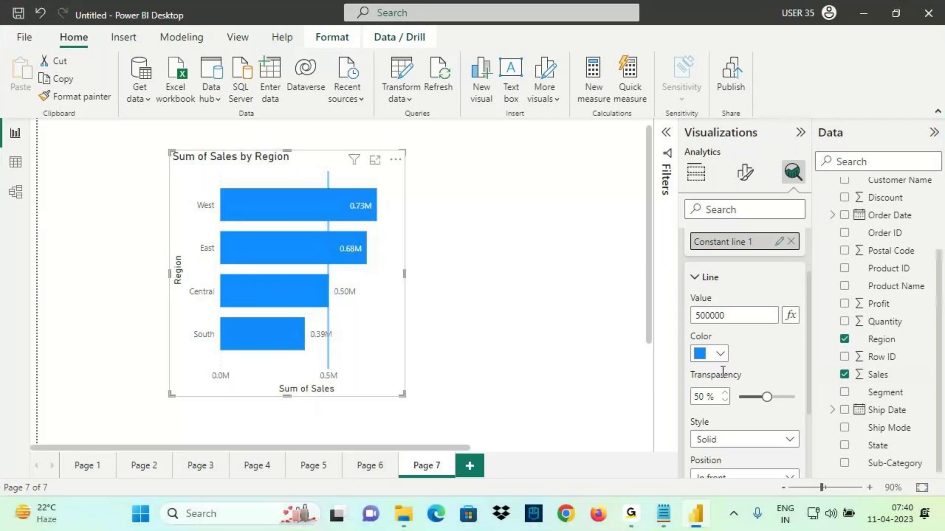
Change the constant line's style to Dashed and collapse its settings
click(711, 449)
click(713, 386)
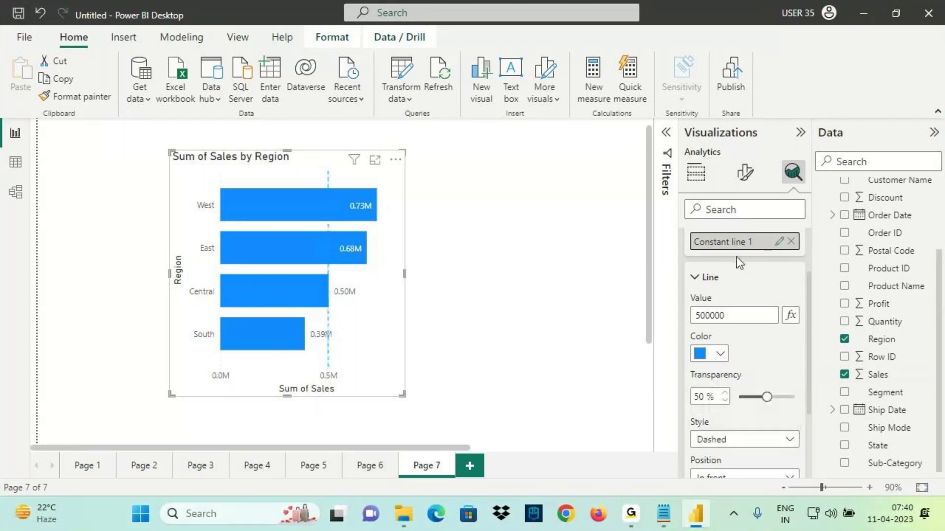
scroll(738, 261, up, 2)
click(739, 243)
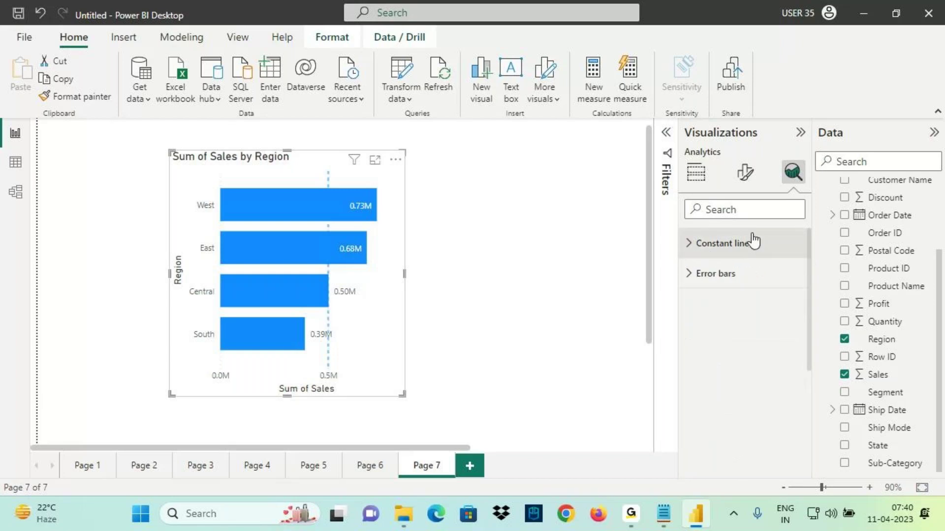
Return to the chart's build options, review the Stacked Bar Chart / Bar Chart heading in the Notepad notes, and switch back to Power BI
click(789, 181)
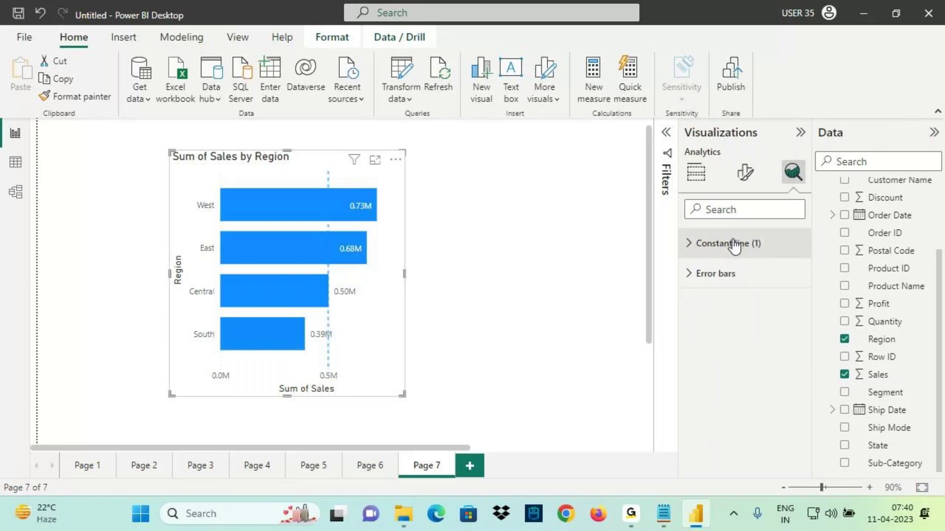
click(696, 172)
key(alt+Tab)
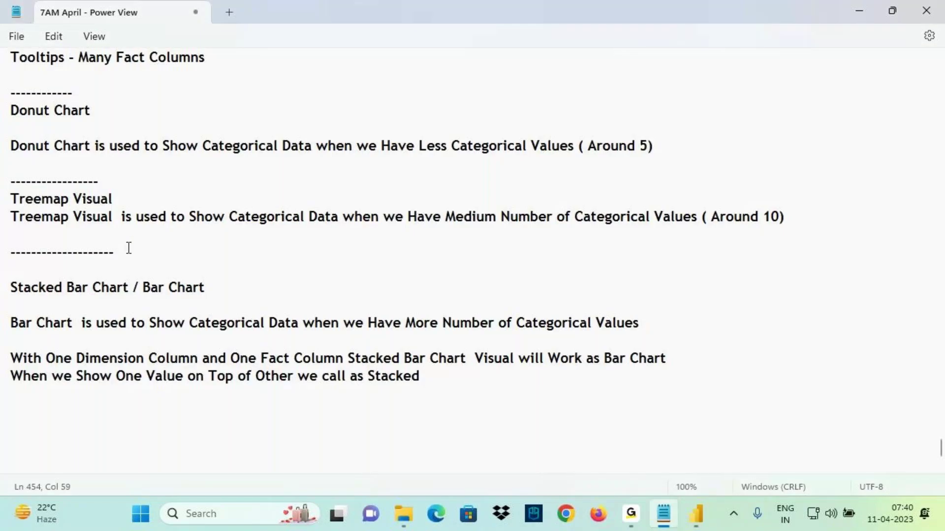
drag(75, 288, 235, 290)
click(693, 509)
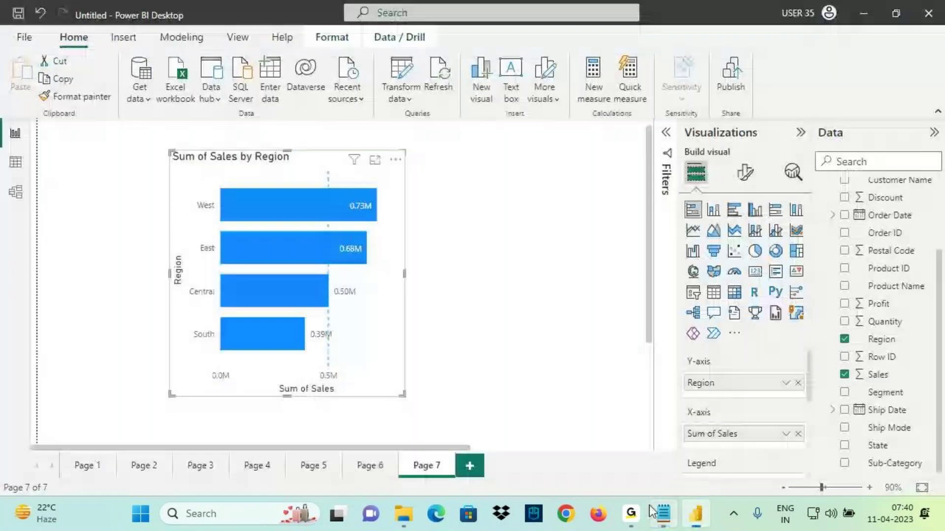
Create Page 8 and insert a pie chart with Category as its legend
click(469, 466)
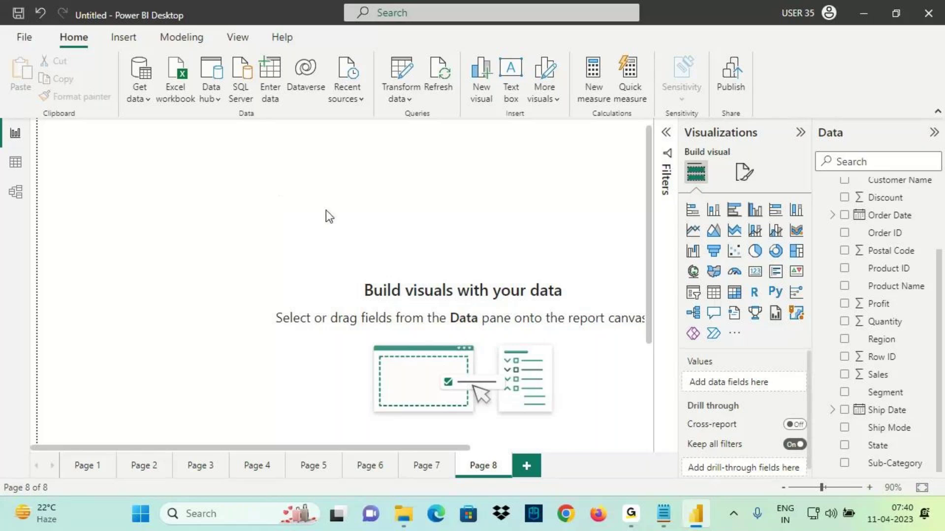
click(754, 252)
scroll(885, 327, up, 3)
drag(885, 205, 769, 373)
scroll(873, 379, down, 2)
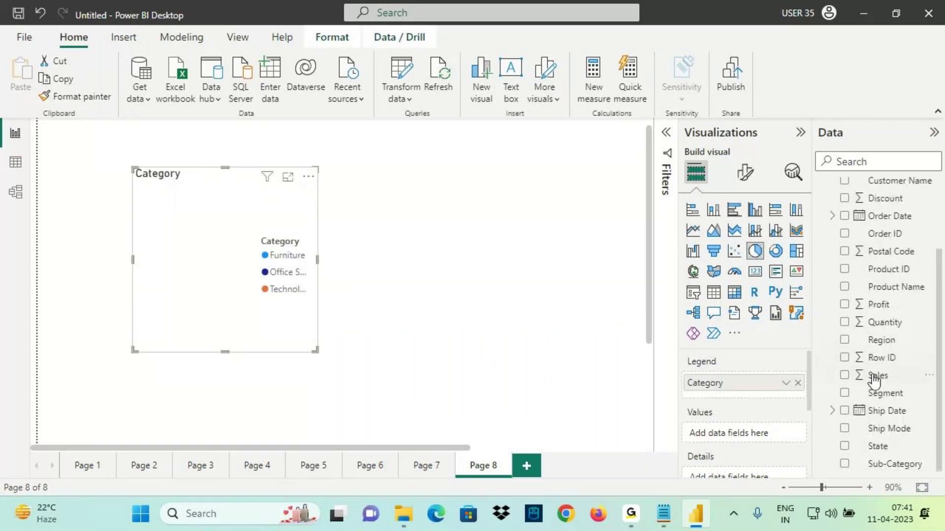
Add Sales to the Category pie chart's values and turn off its legend
click(873, 377)
click(744, 172)
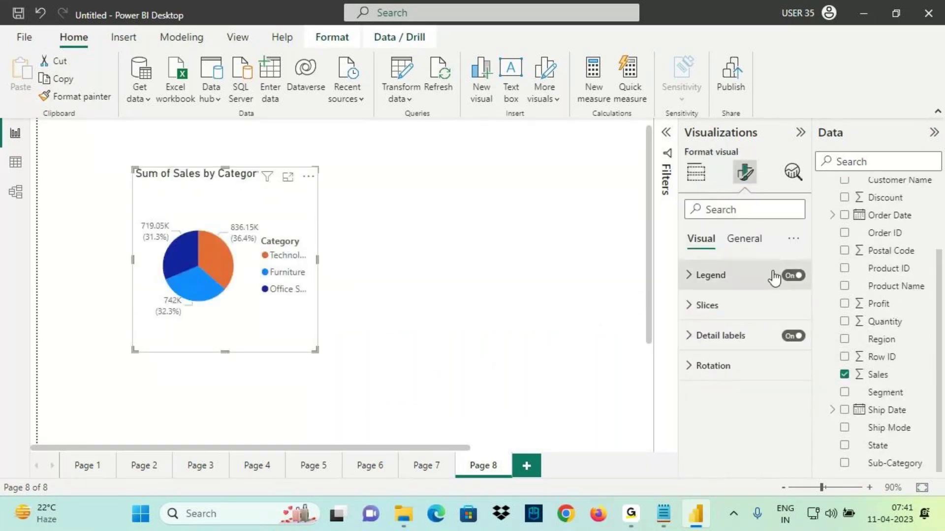
click(791, 275)
Set the pie chart's detail label contents to Category, data value, and enlarge the chart slightly
click(741, 339)
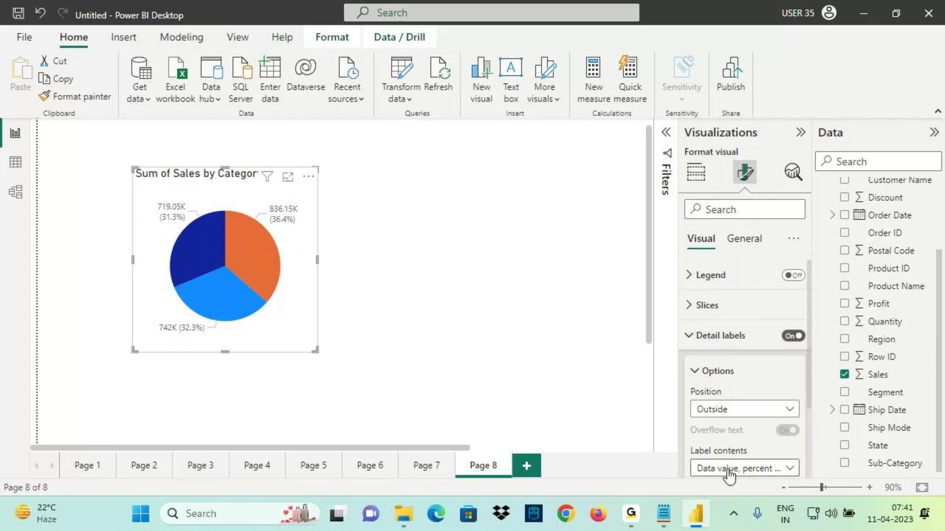
click(729, 470)
click(737, 395)
mouse_move(317, 273)
mouse_down()
mouse_move(348, 281)
mouse_move(312, 269)
mouse_up()
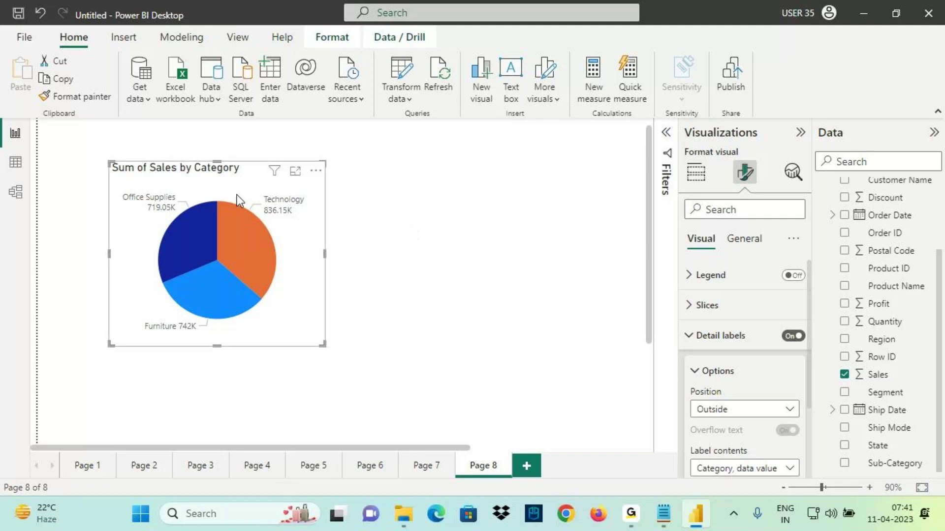
Mark up the pie chart and its title with red freehand strokes, scribble a bar chart note beside it, and clear the markings
key(ctrl+2)
drag(192, 181, 250, 179)
drag(227, 126, 237, 172)
drag(224, 159, 242, 177)
mouse_move(164, 180)
mouse_down()
mouse_move(247, 175)
mouse_move(201, 234)
mouse_up()
drag(222, 182, 248, 219)
mouse_move(372, 142)
mouse_down()
mouse_move(373, 175)
mouse_move(382, 159)
mouse_move(441, 123)
mouse_move(465, 147)
mouse_move(505, 133)
mouse_up()
drag(362, 199, 505, 146)
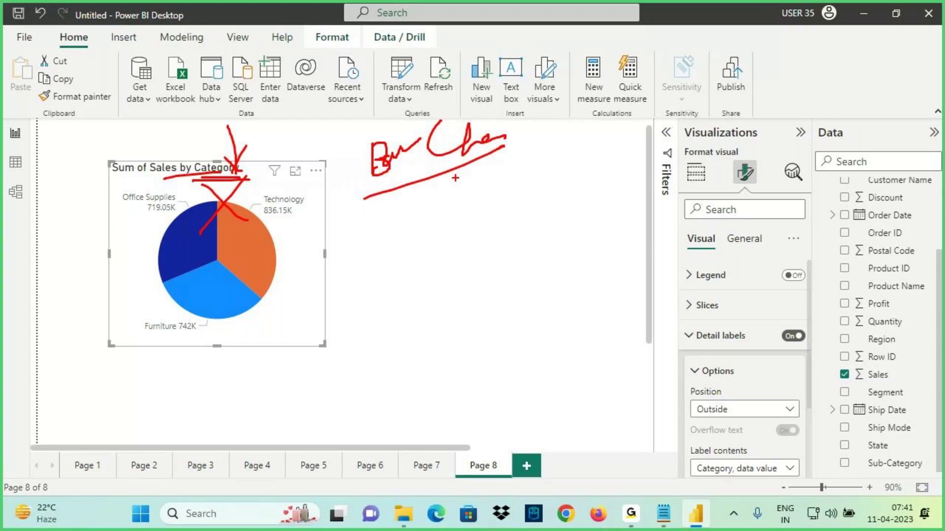
drag(426, 74, 443, 118)
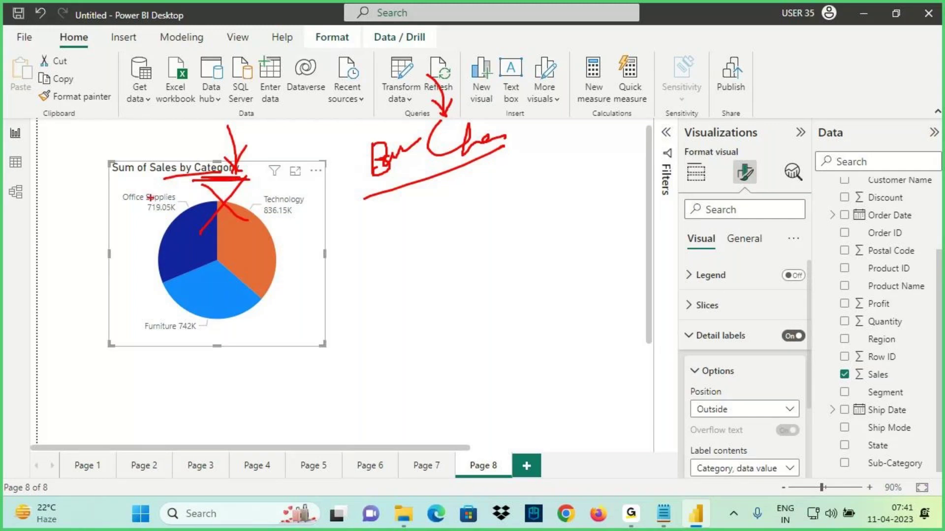
mouse_move(150, 211)
mouse_down()
mouse_move(221, 170)
mouse_move(246, 327)
mouse_move(237, 166)
mouse_move(230, 175)
mouse_up()
drag(280, 128, 274, 174)
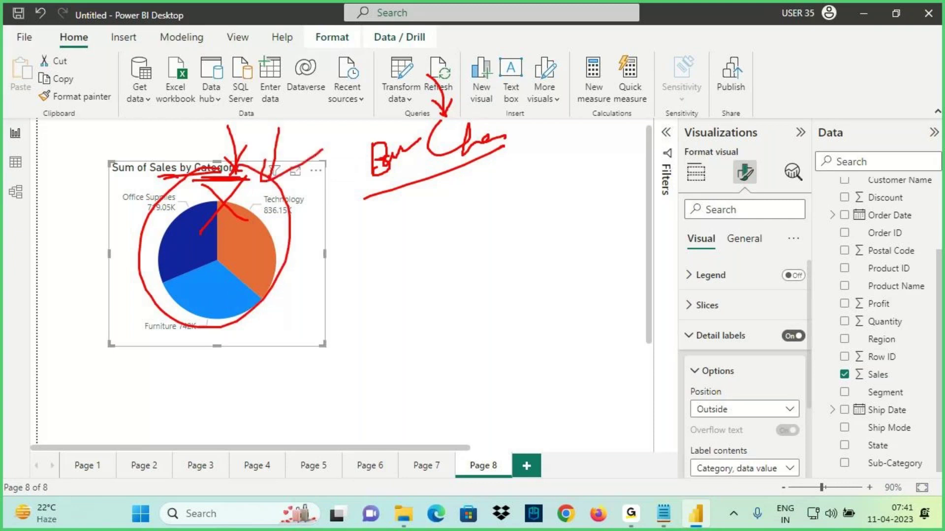
key(Escape)
Place an empty stacked bar chart beside the pie chart and leave it selected
click(474, 243)
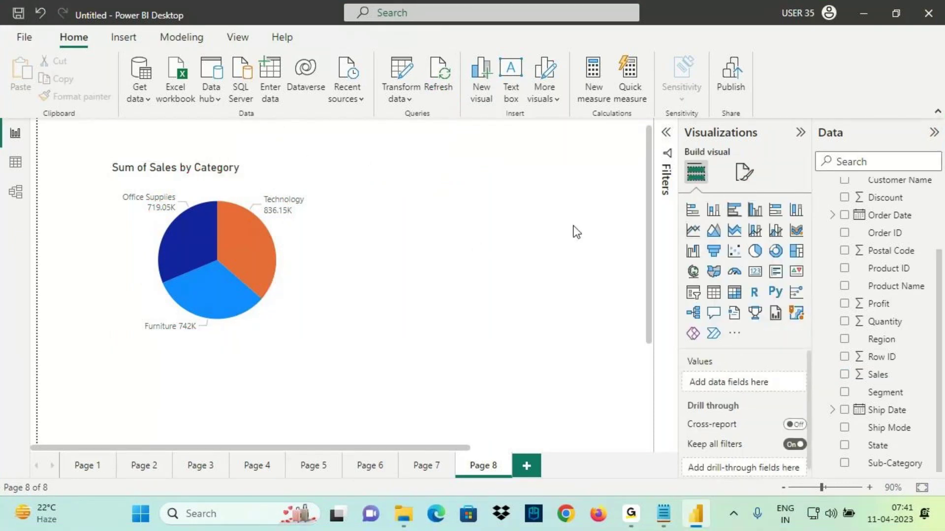
click(693, 209)
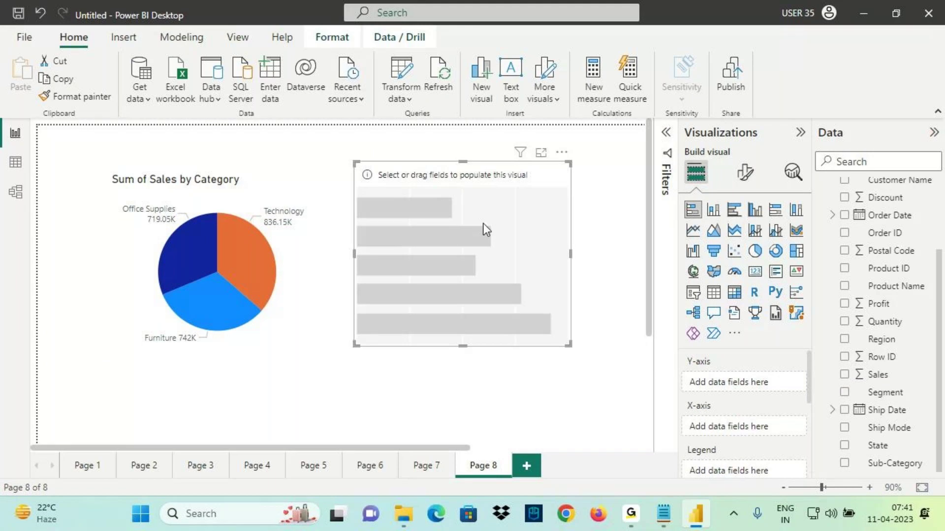
click(182, 202)
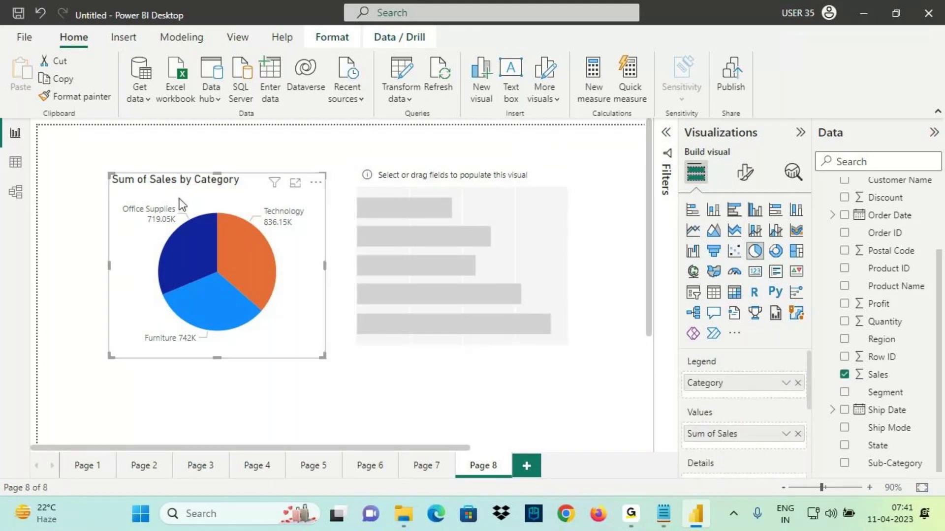
click(495, 250)
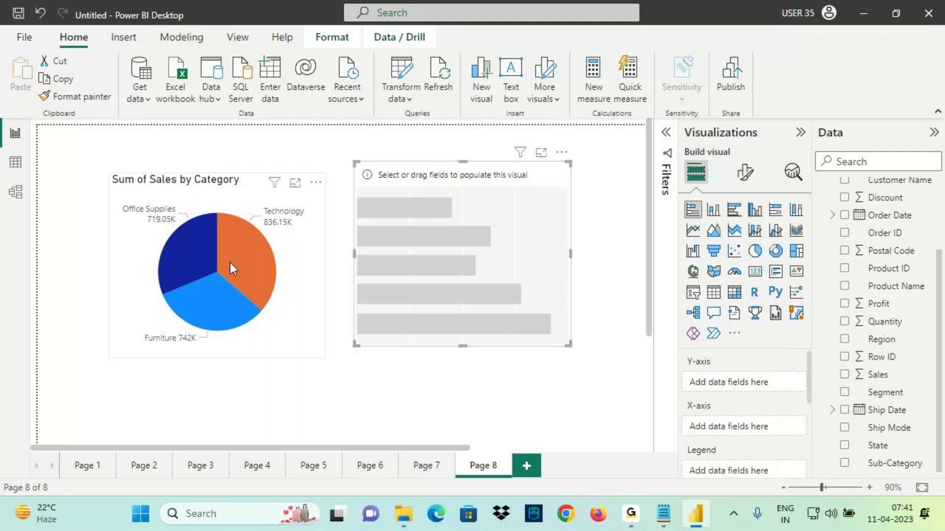
click(181, 197)
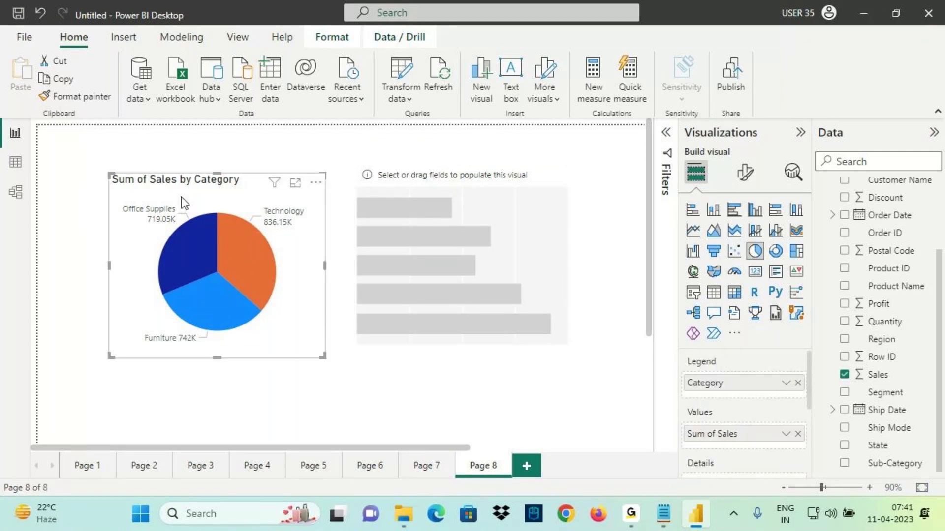
click(400, 209)
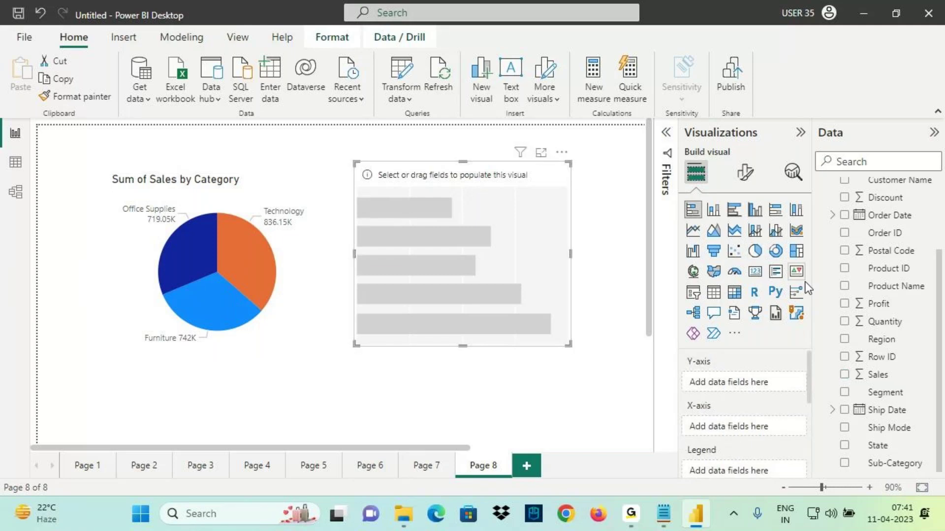
Put Category on the bar chart's Y-axis and Sales on its X-axis, and turn on its data labels
scroll(861, 340, up, 3)
drag(885, 204, 754, 378)
scroll(876, 344, down, 3)
drag(878, 315, 758, 432)
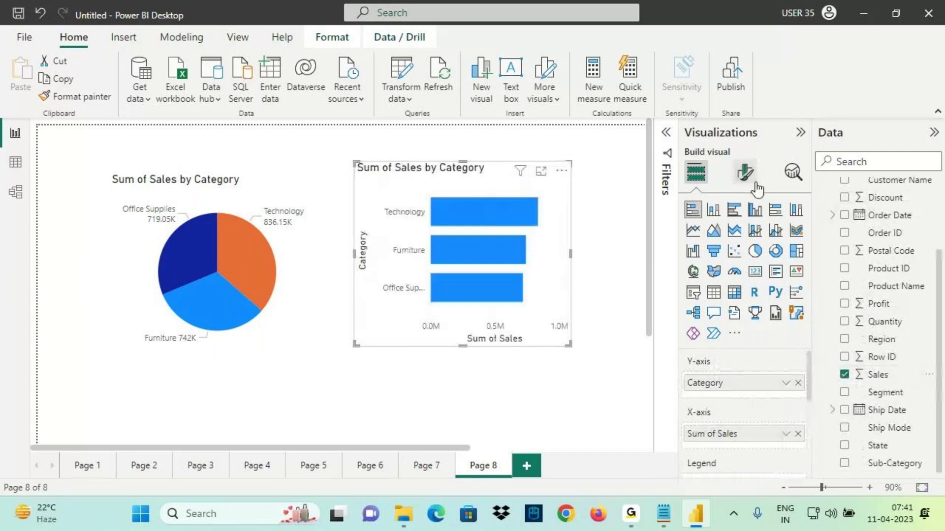
click(755, 180)
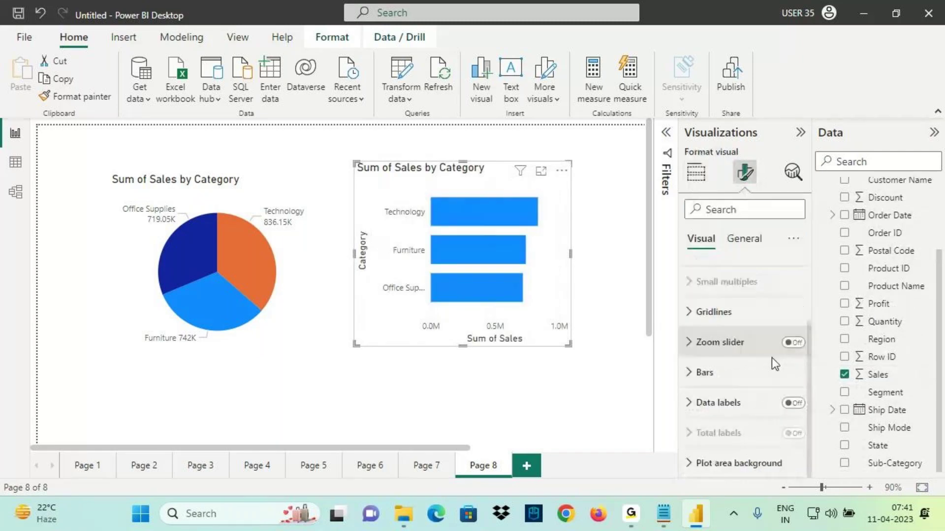
click(794, 404)
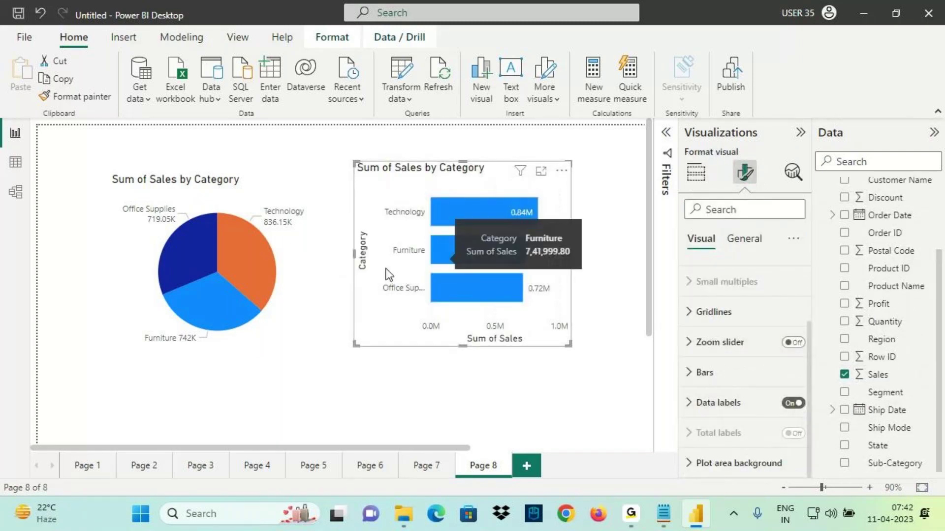
Replace Category with Product Name in the pie chart's legend field
click(235, 201)
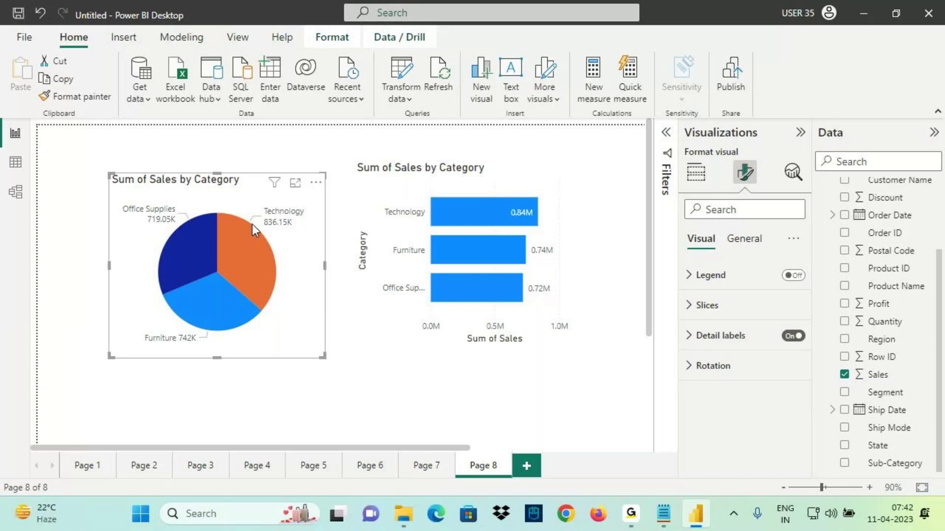
click(696, 173)
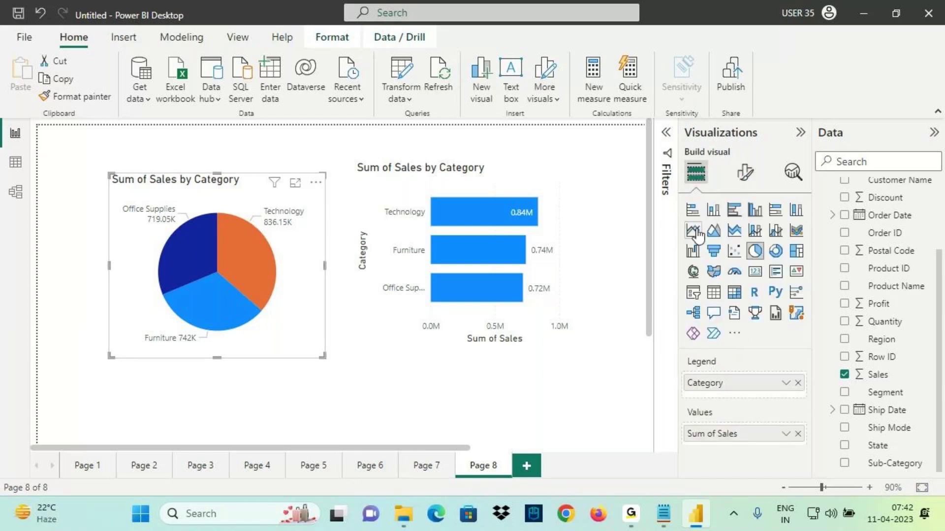
click(798, 384)
scroll(895, 365, up, 2)
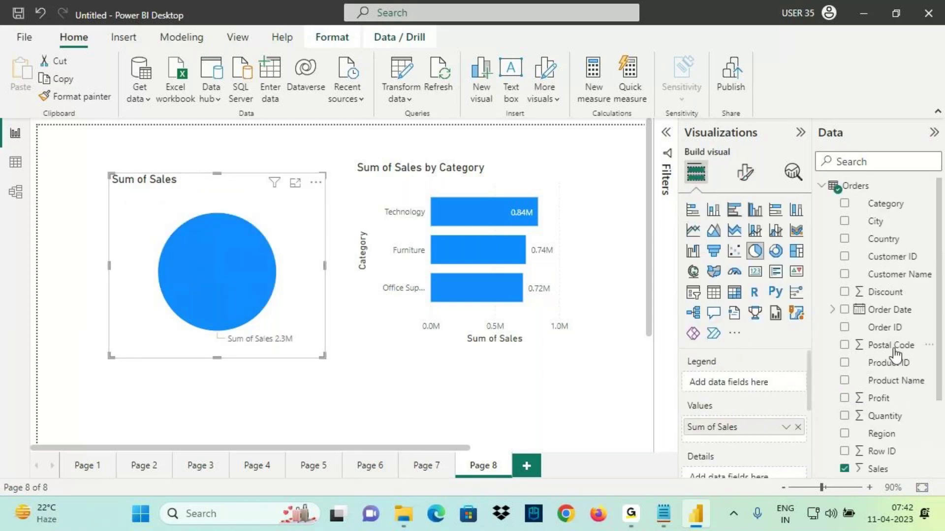
drag(893, 381, 771, 375)
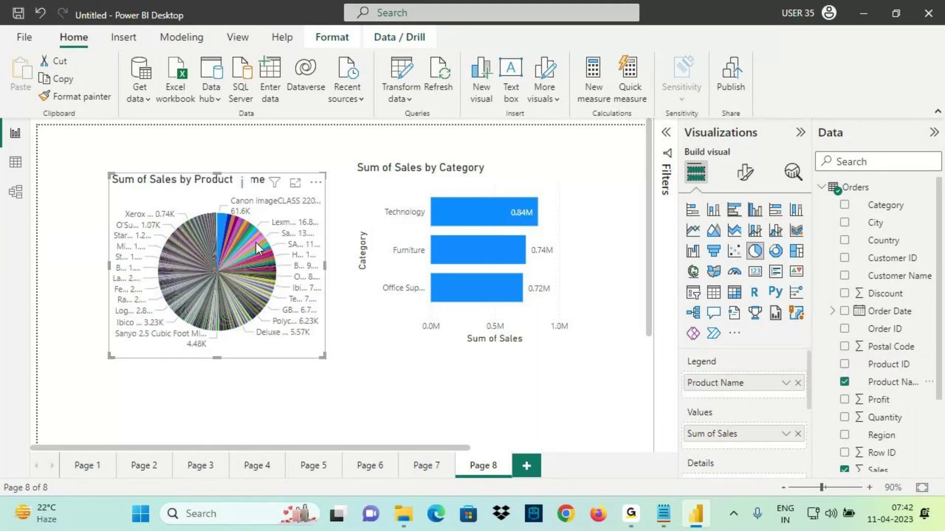
Examine the tooltips of the product slices in the pie chart and of the Technology bar in the bar chart
mouse_move(256, 243)
mouse_move(236, 273)
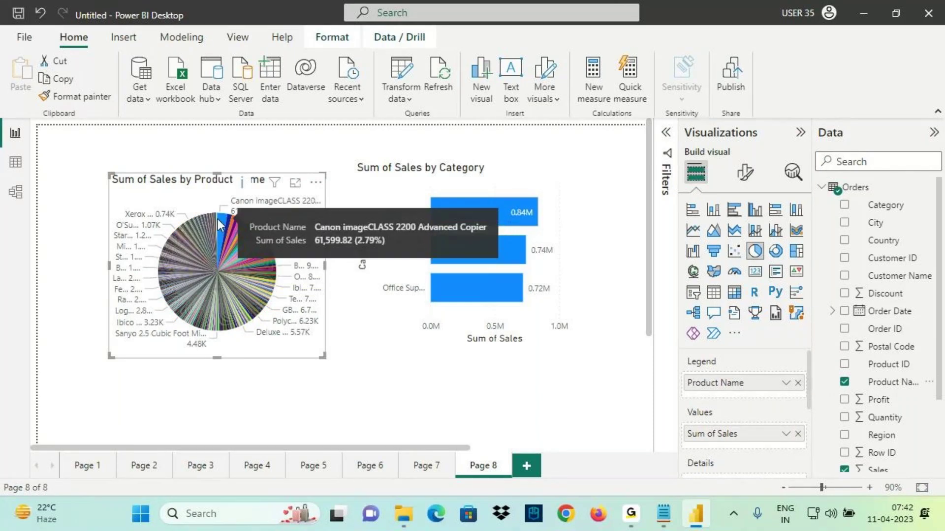
mouse_move(202, 261)
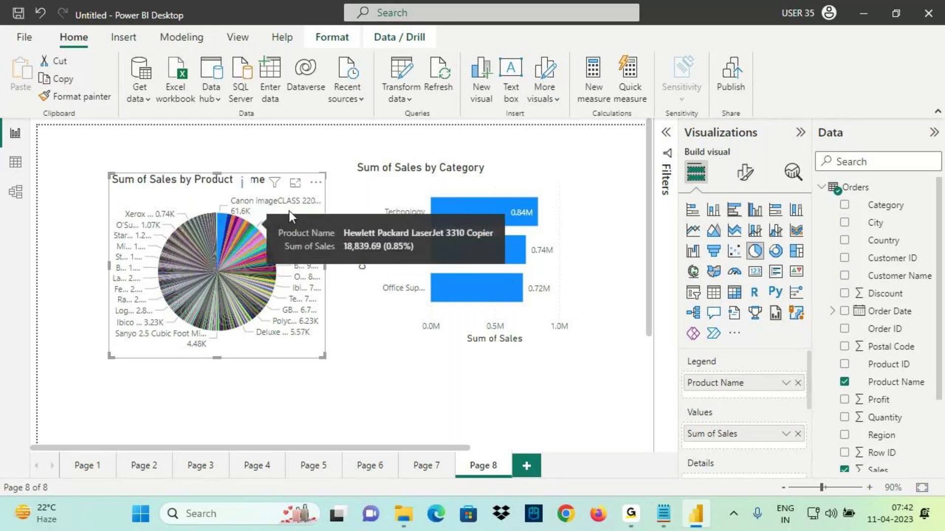
mouse_move(270, 229)
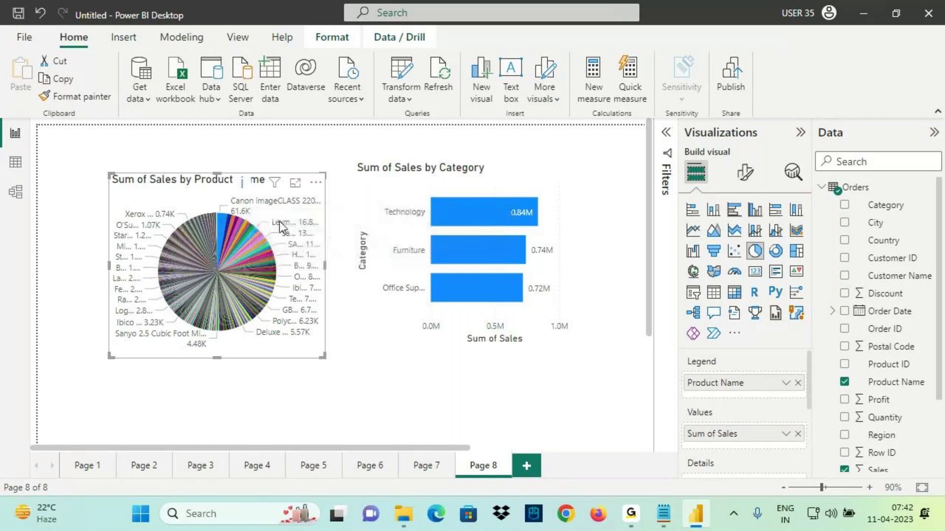
click(462, 195)
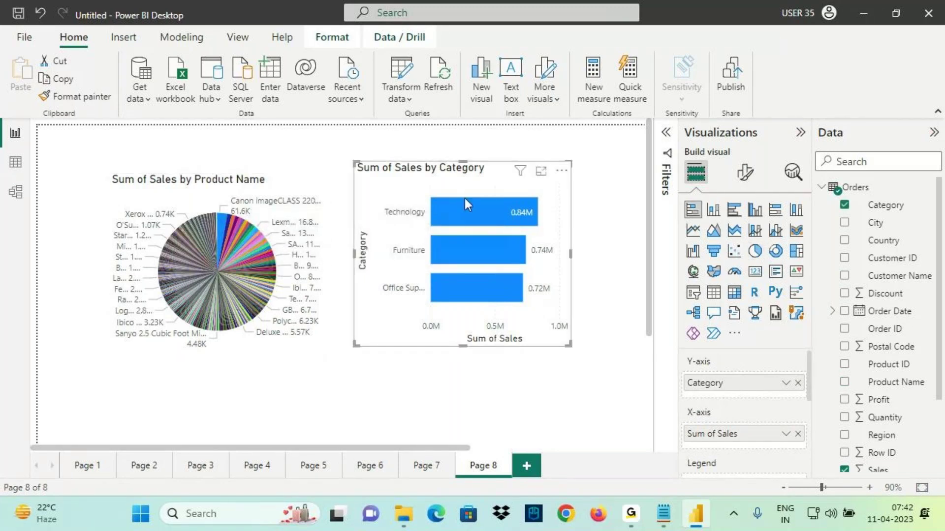
mouse_move(465, 199)
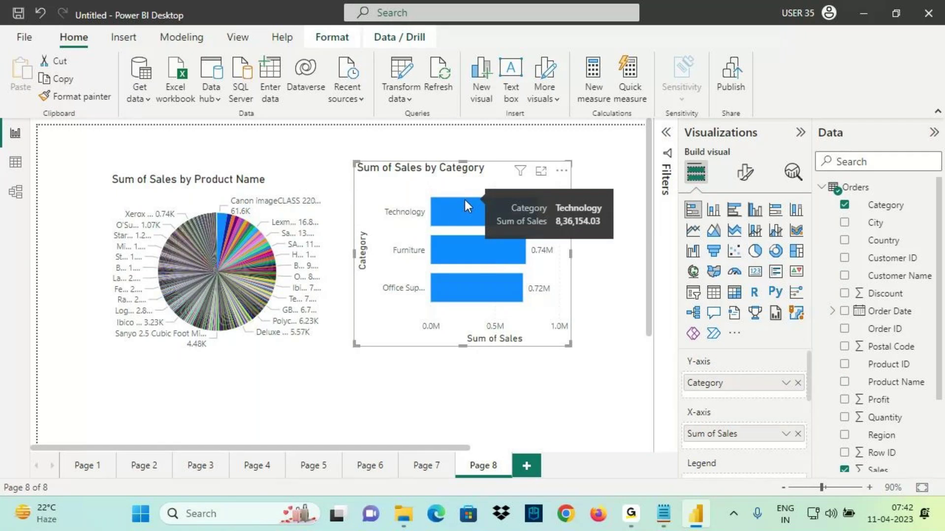
Switch to the Notepad notes to review the Stacked Bar Chart / Bar Chart heading, and return to Power BI Desktop
click(667, 528)
key(Left)
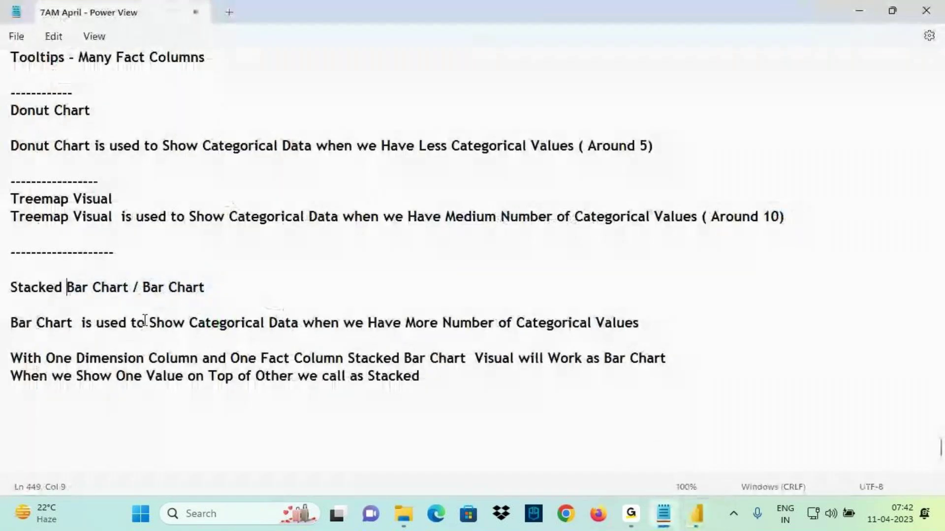
drag(63, 290, 243, 285)
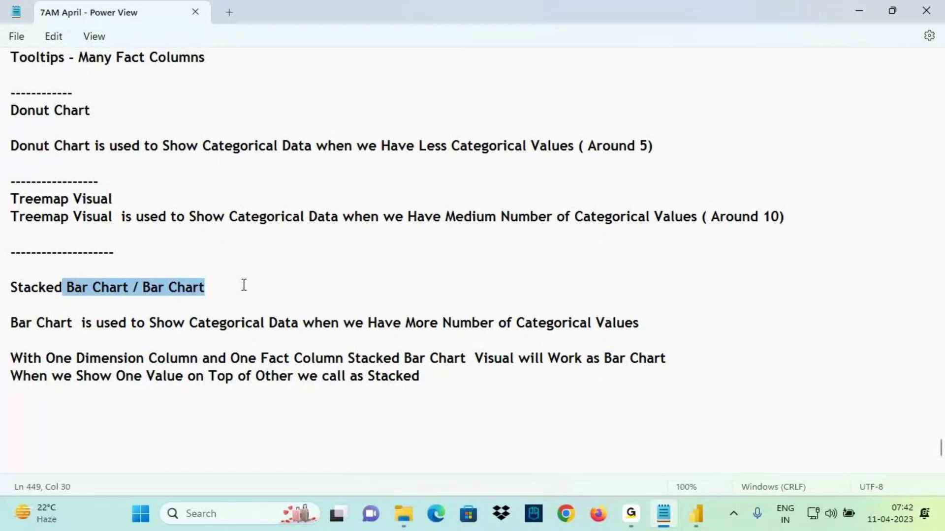
click(694, 524)
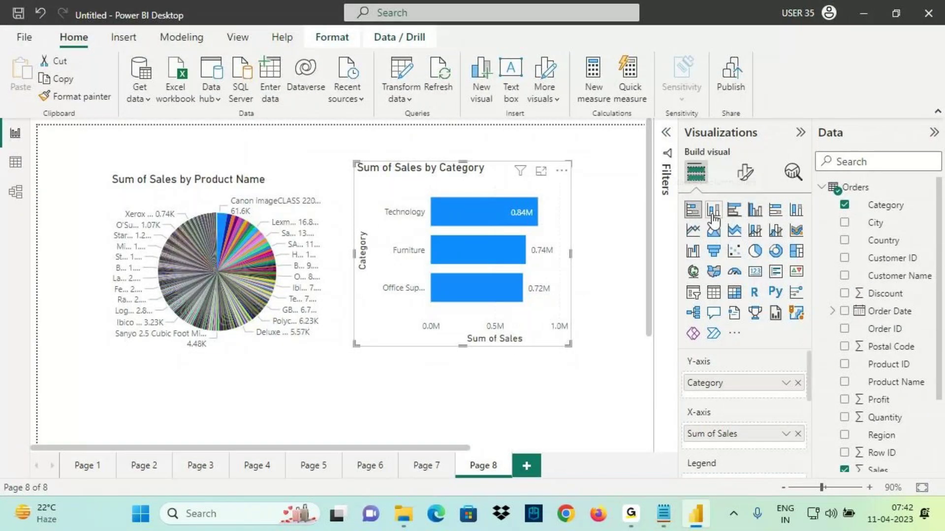
Add the heading "Stacked Column Chart / Column Chart" below the stacked bar chart notes in Notepad and save the file
click(663, 514)
click(53, 415)
text(Sta)
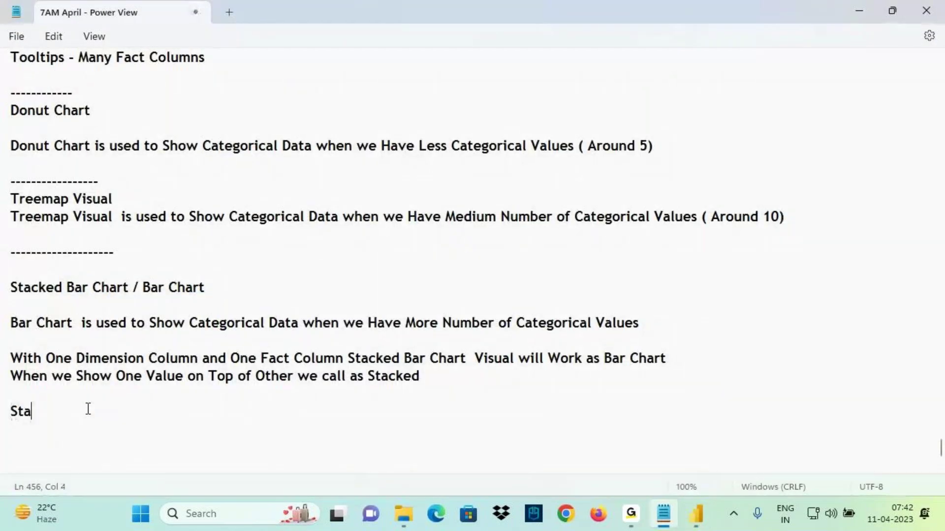
text(cked Colu)
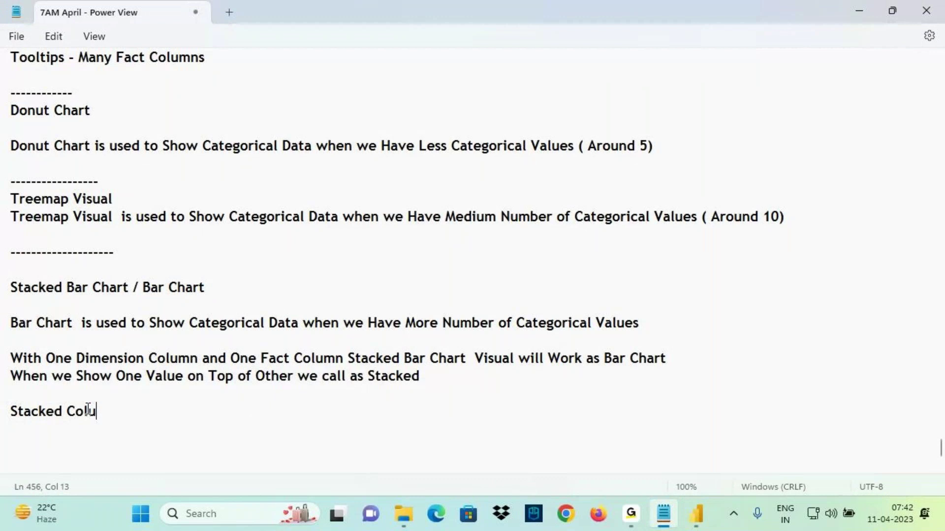
text(mn Chart)
drag(68, 411, 167, 410)
key(ctrl+c)
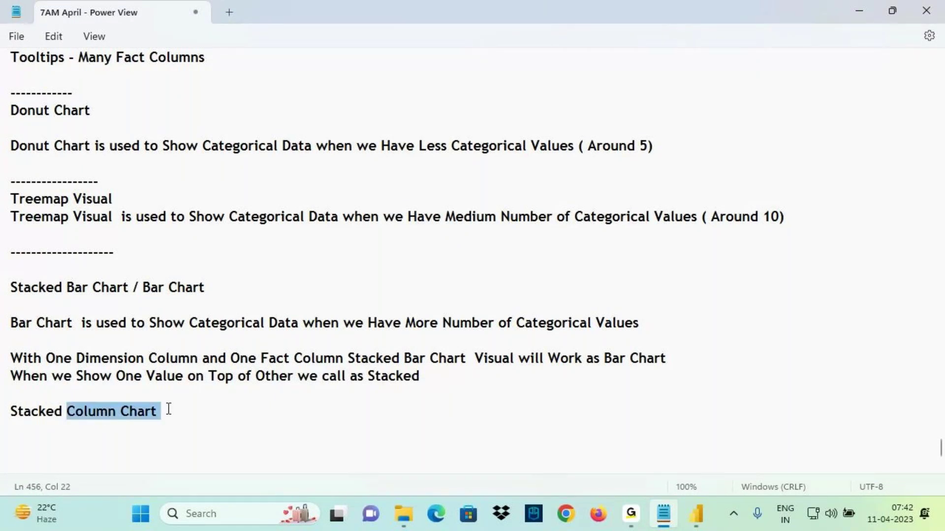
click(179, 411)
text(/)
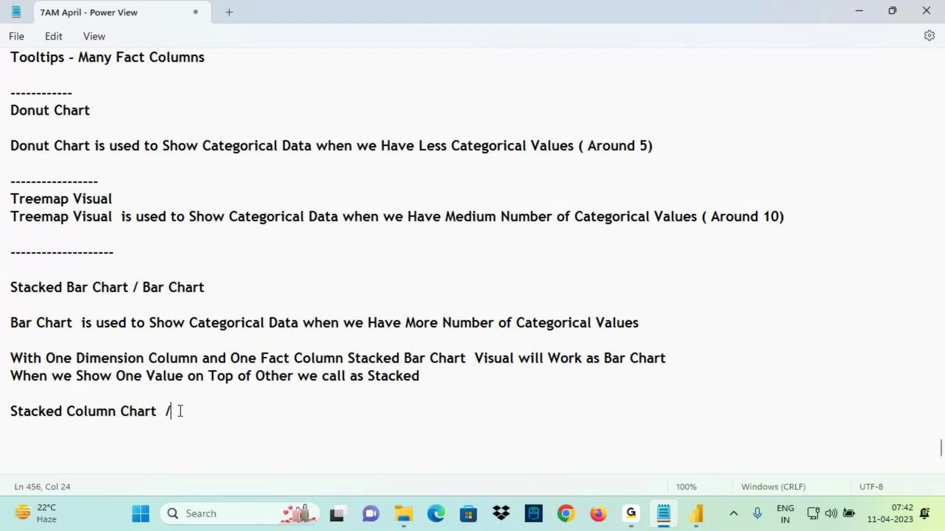
key(ctrl+v)
key(ctrl+s)
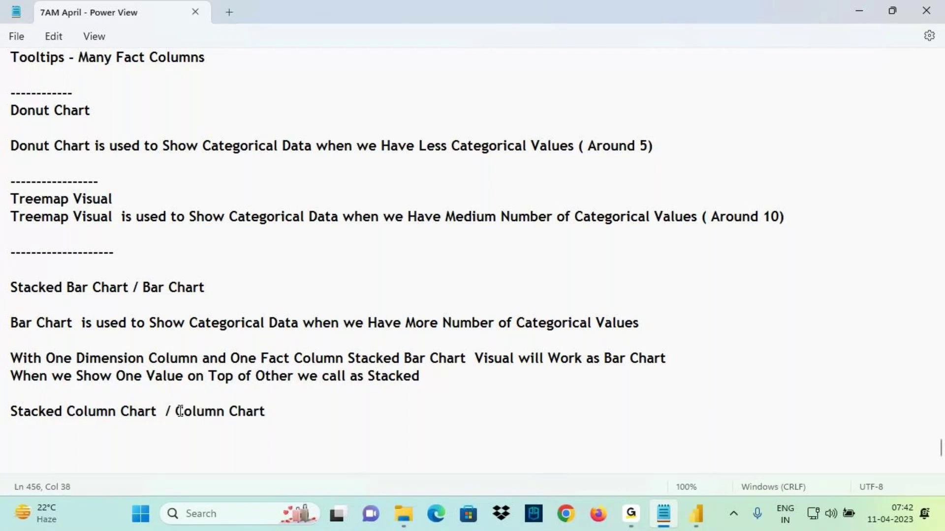
drag(183, 412, 261, 413)
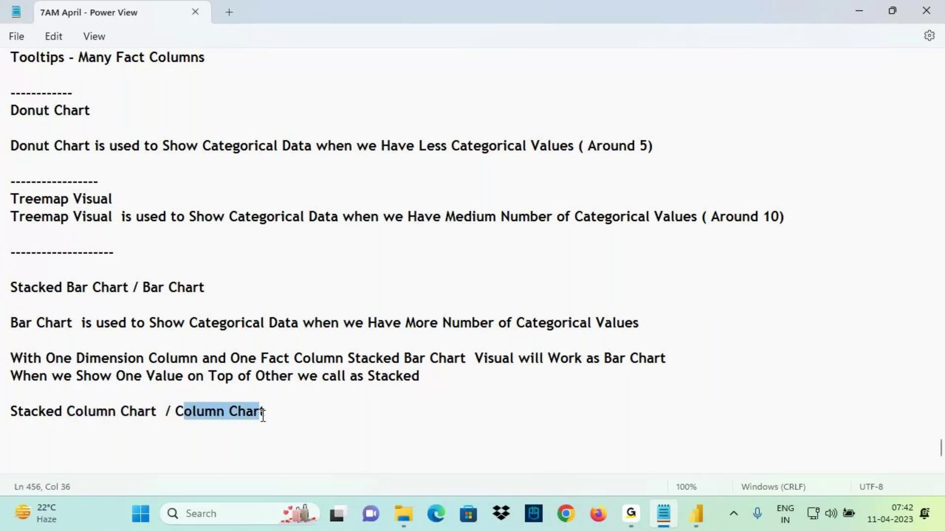
Switch to Power BI Desktop and add a new blank report page after Page 8
click(696, 515)
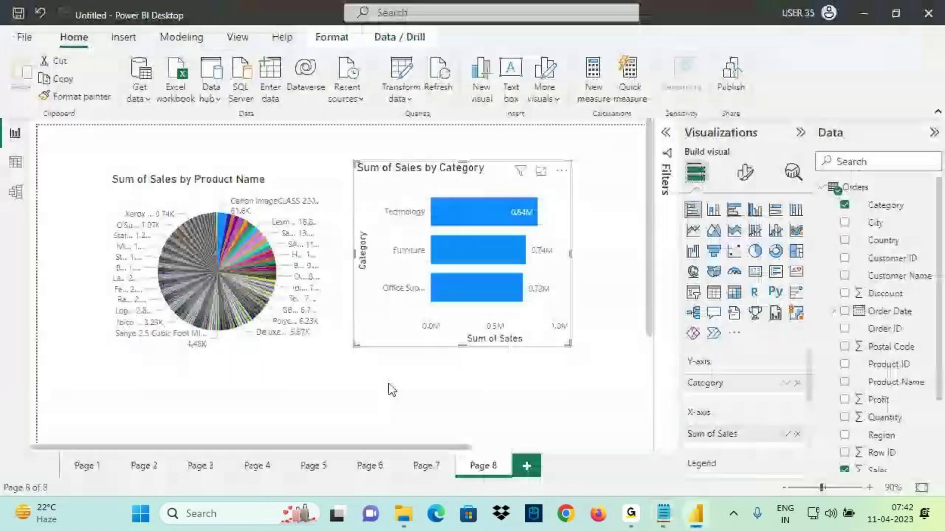
click(526, 463)
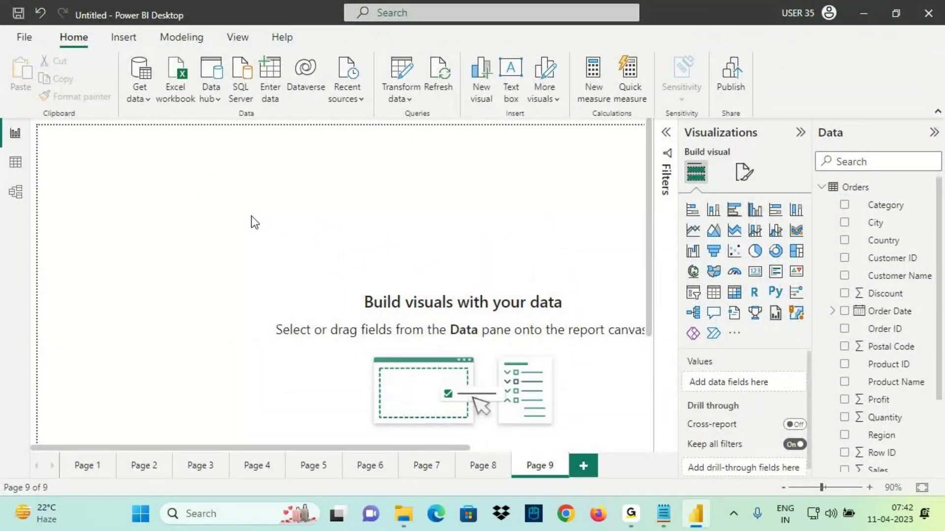
Switch to the Notepad notes and insert a dashed separator line above the Stacked Column Chart / Column Chart heading
click(663, 514)
drag(26, 189, 276, 420)
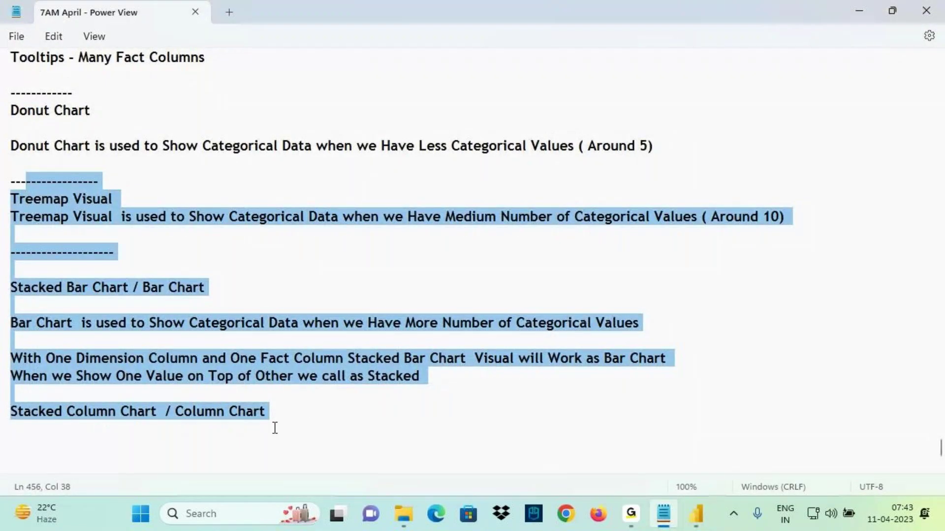
click(275, 427)
scroll(295, 385, down, 2)
drag(44, 310, 126, 288)
click(133, 289)
key(Return)
text(------------------)
Write "When ever we need to Negative Measure Values we will use Column Chart" below the heading, and return to Power BI Desktop
drag(171, 324, 143, 353)
click(76, 345)
key(Return)
text(When ever we need to Negative Measure Values .)
key(Return)
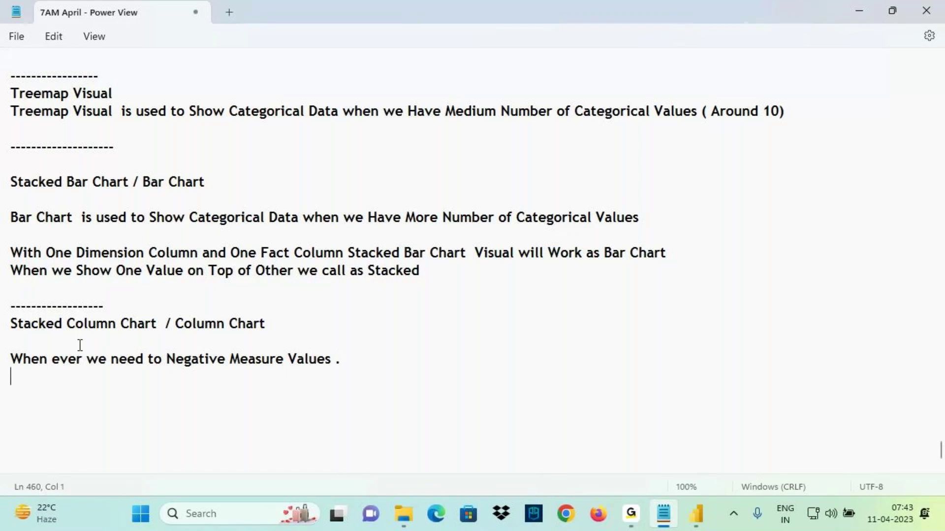
key(BackSpace)
key(BackSpace)
text(we will use)
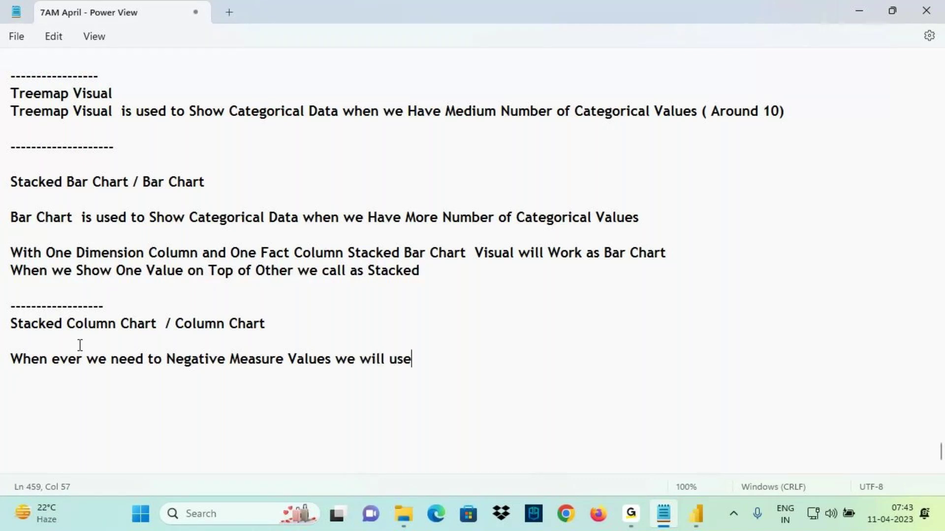
drag(175, 331, 268, 326)
key(ctrl+c)
click(441, 362)
key(ctrl+v)
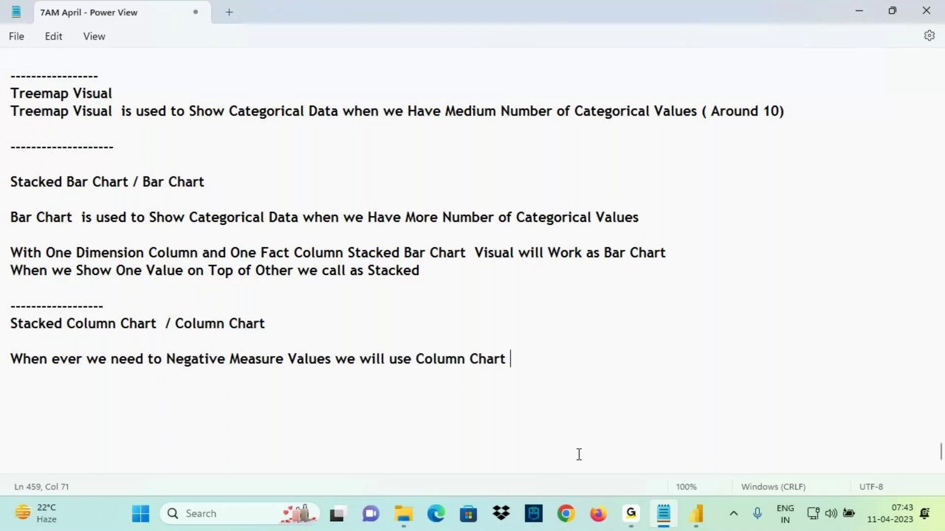
click(695, 513)
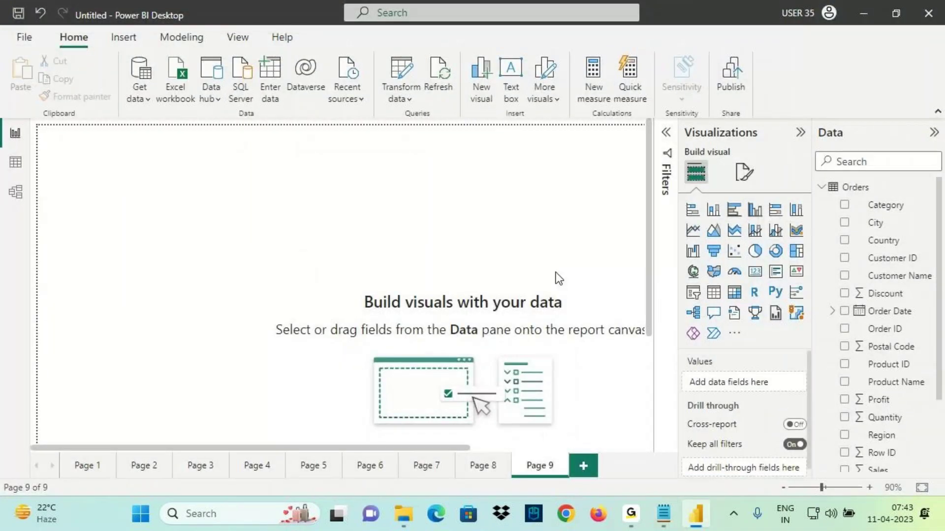
Add a table visual to Page 9, increase its height, and populate it with Sub-Category and Profit
click(714, 292)
drag(205, 270, 240, 341)
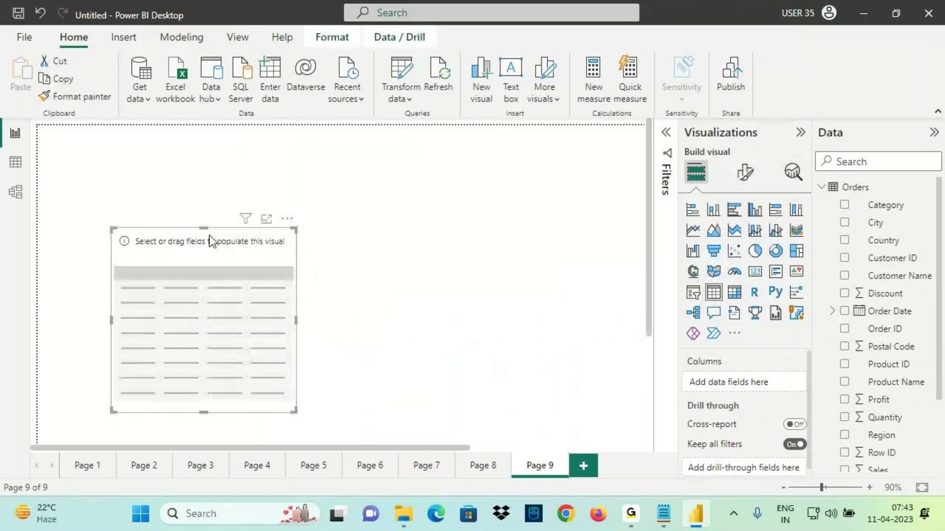
drag(205, 227, 204, 157)
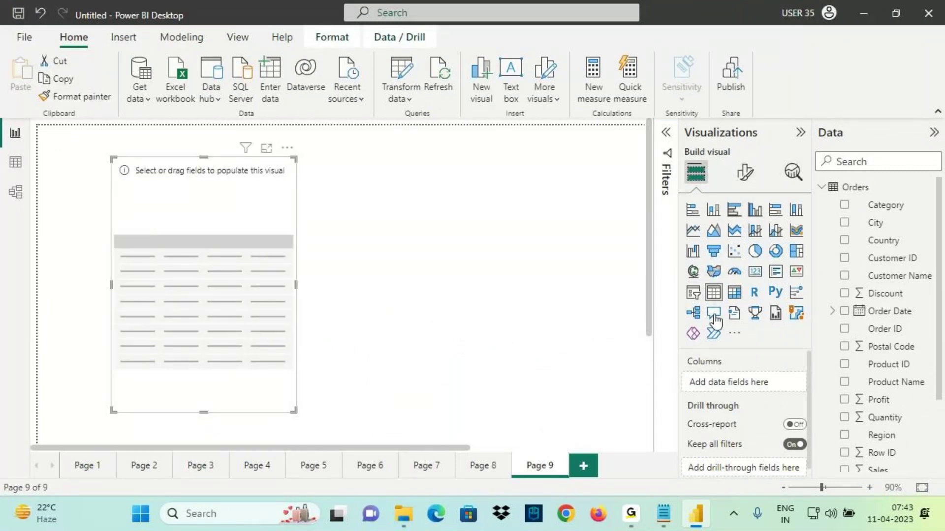
scroll(876, 345, down, 3)
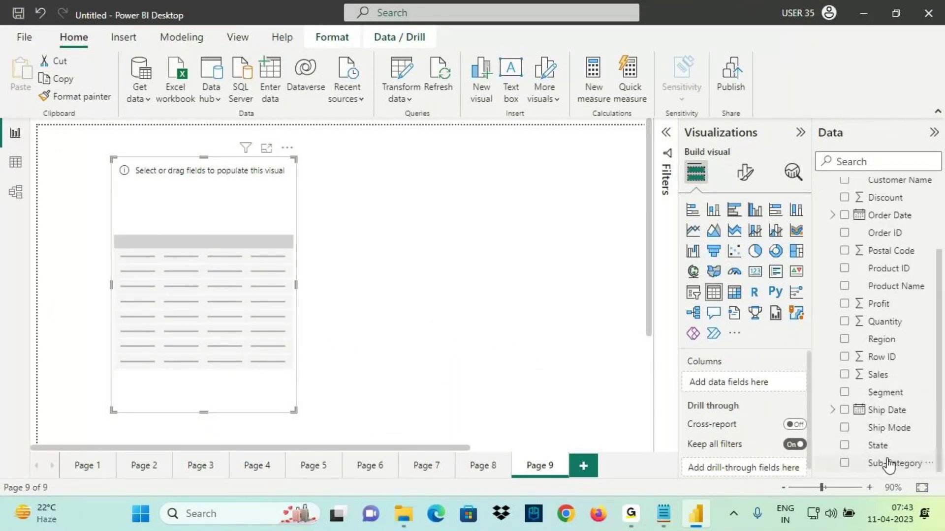
drag(892, 463, 207, 320)
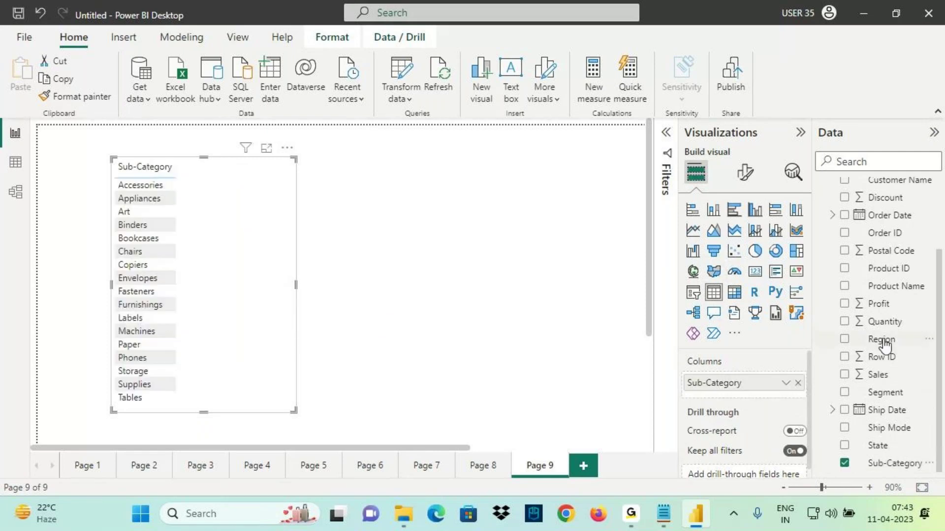
drag(879, 303, 205, 408)
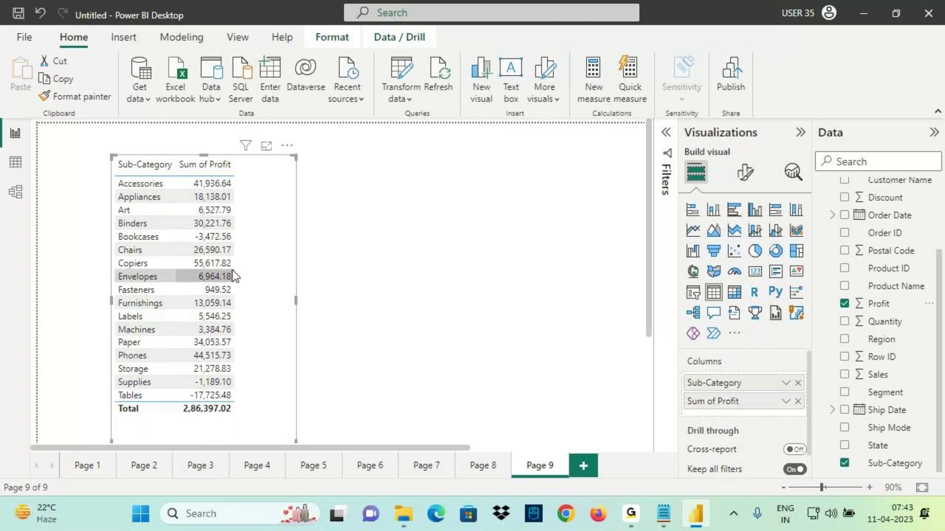
Mark the Bookcases, Supplies and Tables rows of the profit table and the stacked column chart visual type with pen annotations
drag(109, 242, 237, 240)
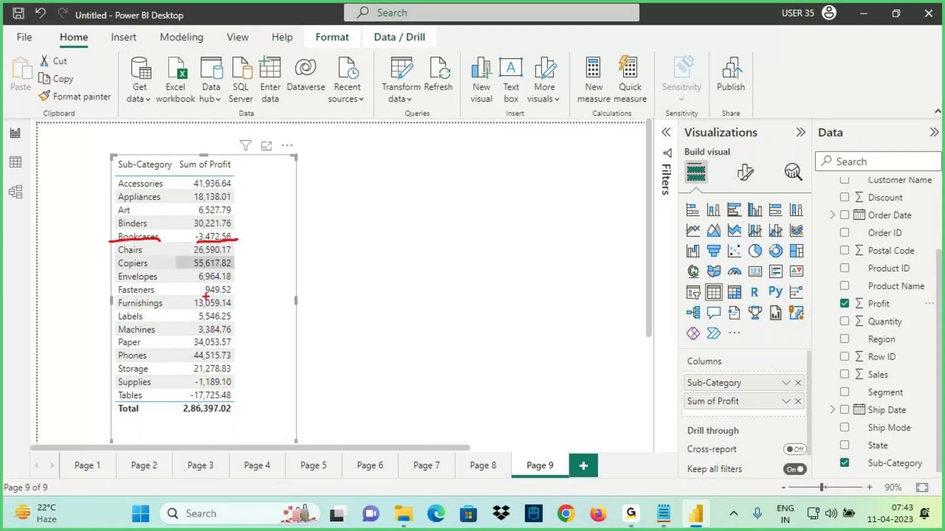
mouse_move(118, 391)
mouse_down()
mouse_move(250, 383)
mouse_move(137, 401)
mouse_move(218, 399)
mouse_up()
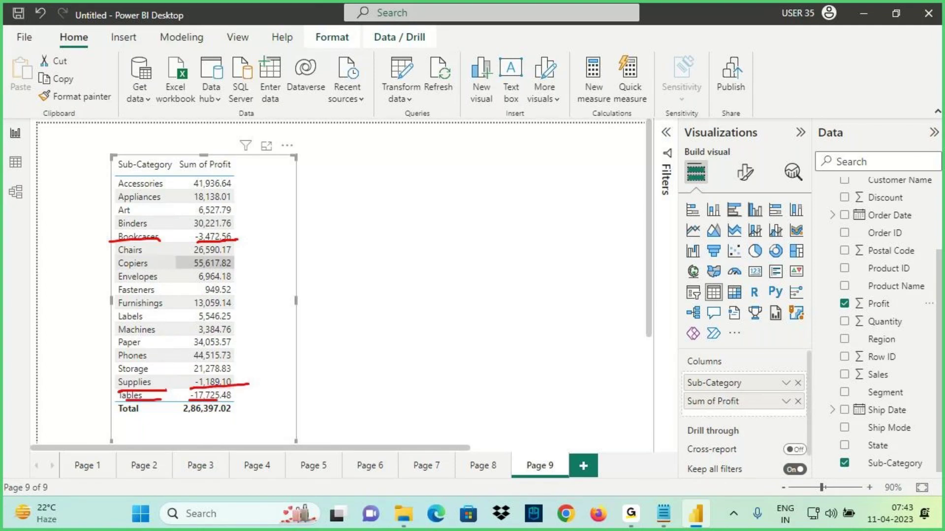
mouse_move(199, 139)
mouse_down()
mouse_move(207, 202)
mouse_move(193, 244)
mouse_up()
drag(195, 187, 203, 214)
drag(217, 190, 197, 215)
mouse_move(711, 200)
mouse_down()
mouse_move(723, 201)
mouse_move(707, 215)
mouse_move(725, 168)
mouse_up()
Remove the table visual and place a wide stacked column chart on Page 9 instead
click(287, 145)
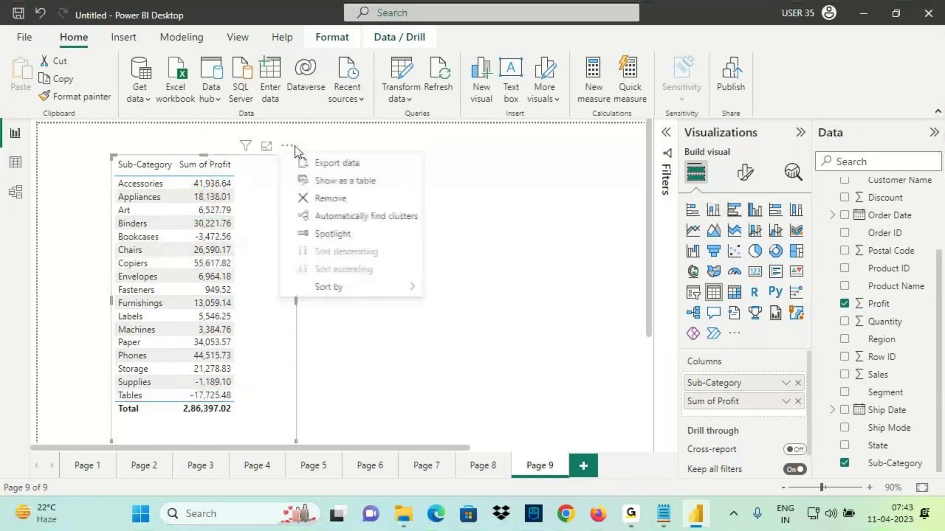
click(332, 199)
click(714, 210)
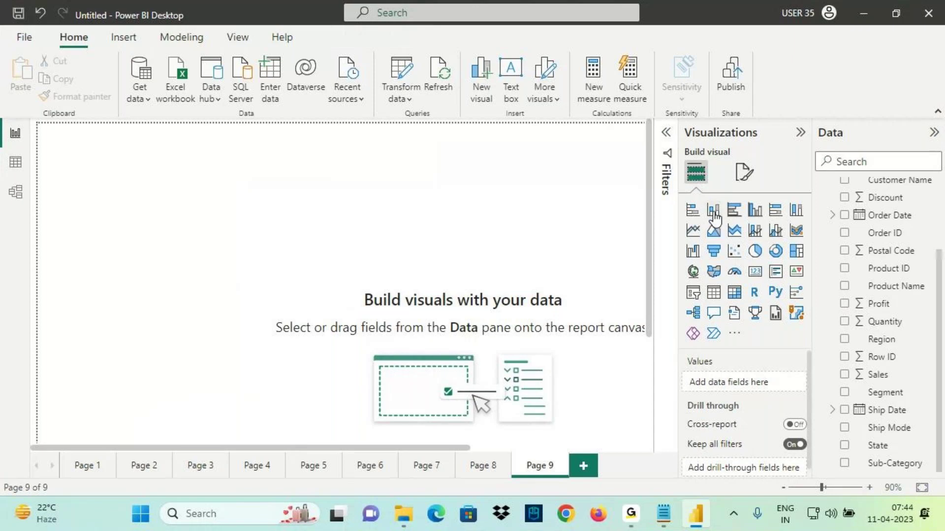
drag(47, 222, 93, 268)
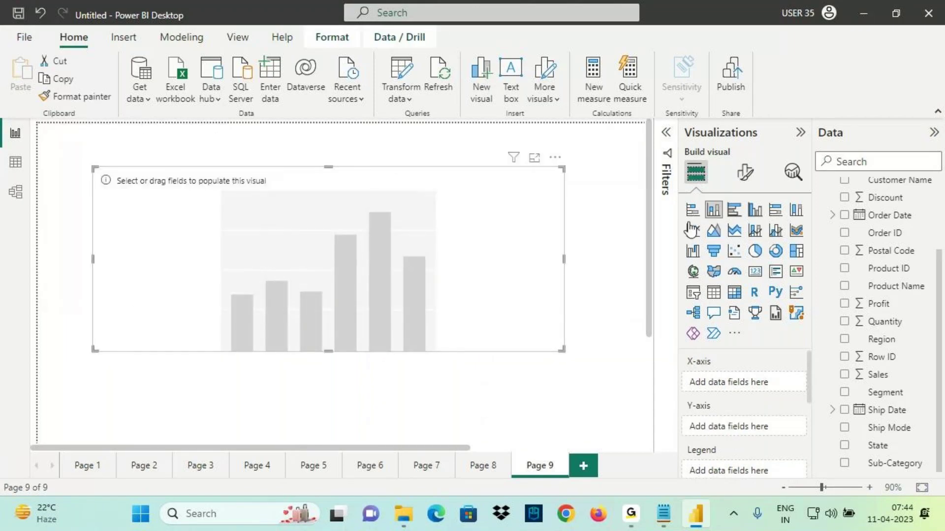
Mark the stacked column chart type and its X-axis and Y-axis wells, and review the remaining field wells
drag(722, 199, 709, 200)
mouse_move(708, 167)
mouse_down()
mouse_move(716, 197)
mouse_move(684, 201)
mouse_move(698, 197)
mouse_up()
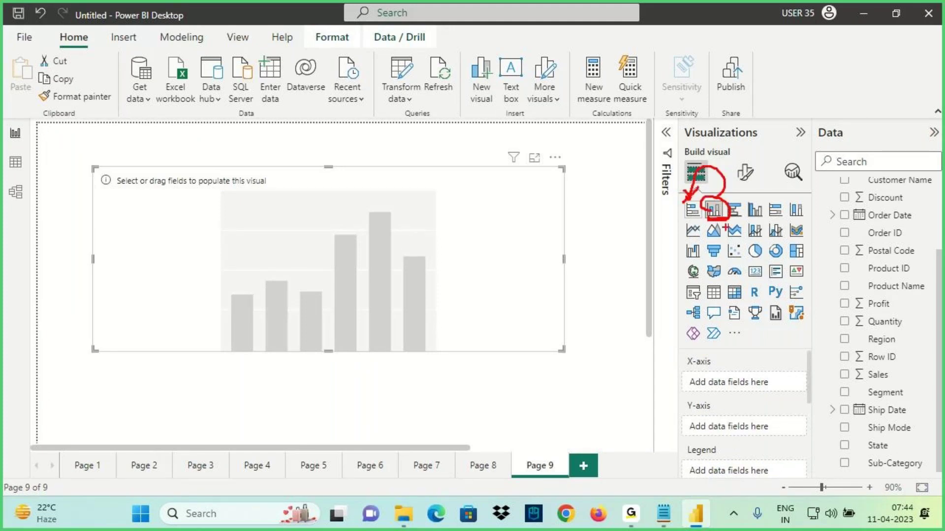
drag(684, 372, 721, 369)
mouse_move(685, 416)
mouse_down()
mouse_move(717, 410)
mouse_move(696, 419)
mouse_move(707, 417)
mouse_up()
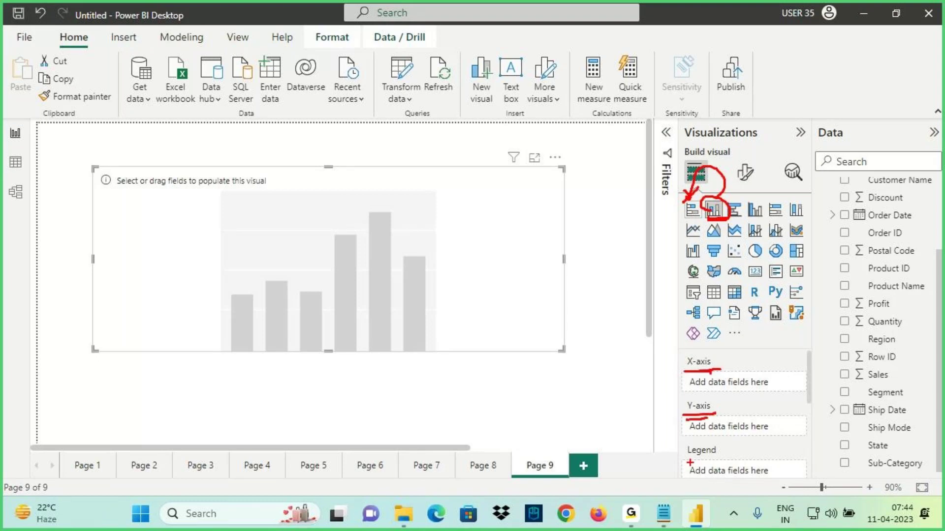
key(Escape)
scroll(734, 433, down, 2)
scroll(735, 427, down, 2)
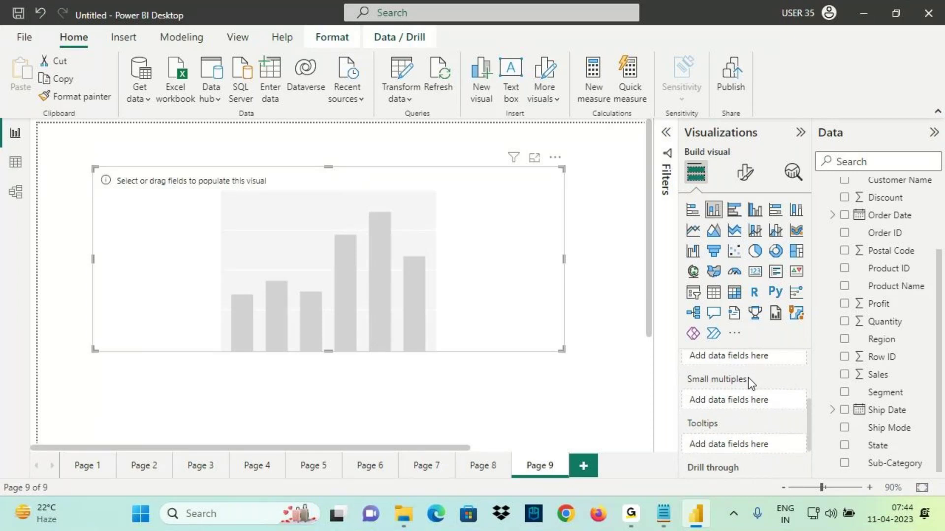
drag(390, 268, 385, 270)
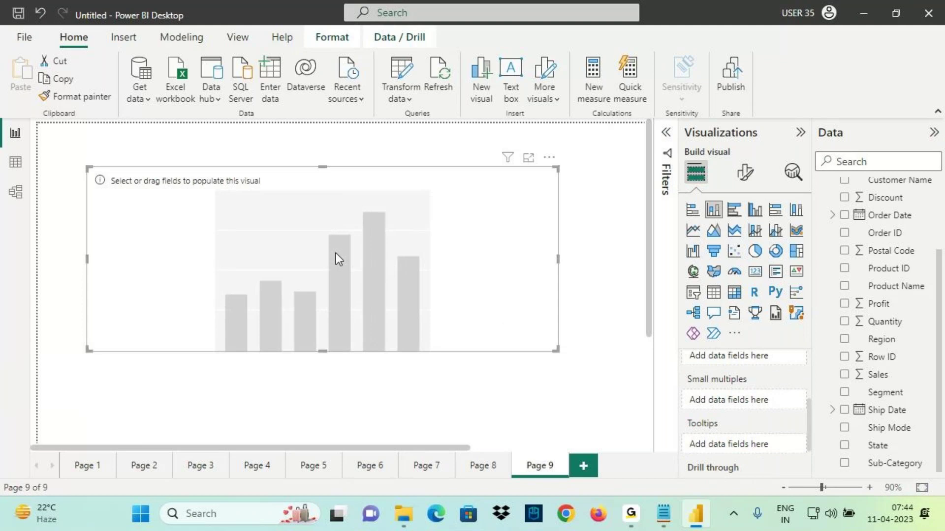
scroll(709, 404, up, 3)
Box the X-axis and Y-axis wells and draw arrows labelled X and Y along the empty chart's axes
key(ctrl+2)
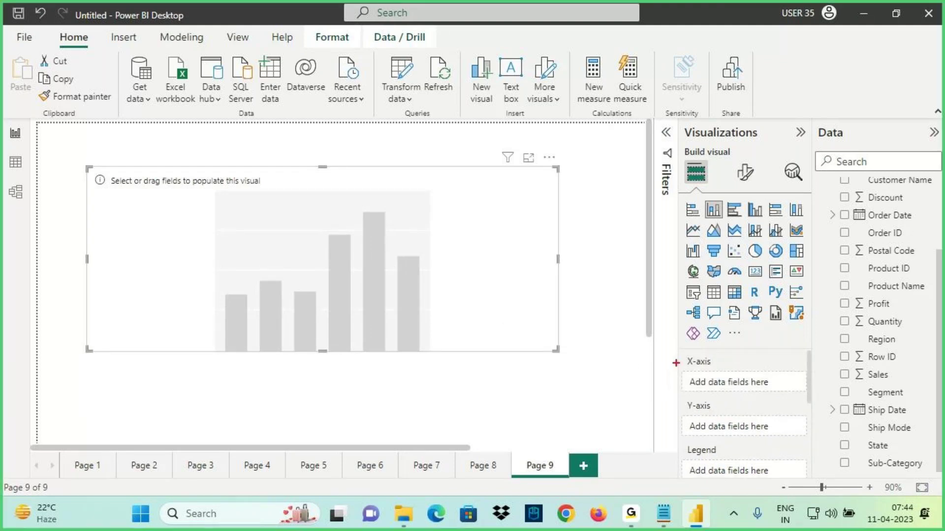
mouse_move(671, 348)
mouse_down()
mouse_move(727, 432)
mouse_move(798, 436)
mouse_up()
mouse_move(291, 349)
mouse_down()
mouse_move(555, 350)
mouse_move(86, 350)
mouse_up()
drag(85, 167, 86, 350)
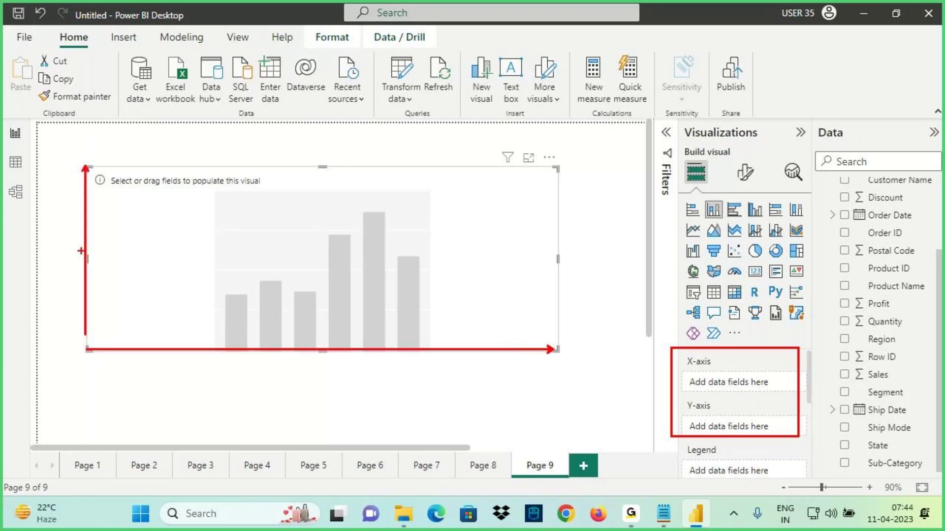
drag(58, 151, 73, 153)
drag(69, 156, 43, 203)
drag(563, 366, 528, 399)
drag(537, 372, 553, 406)
Underline the Sub-Category and Profit fields and mark the chart's horizontal and vertical directions, then clear the annotations
drag(866, 470, 934, 468)
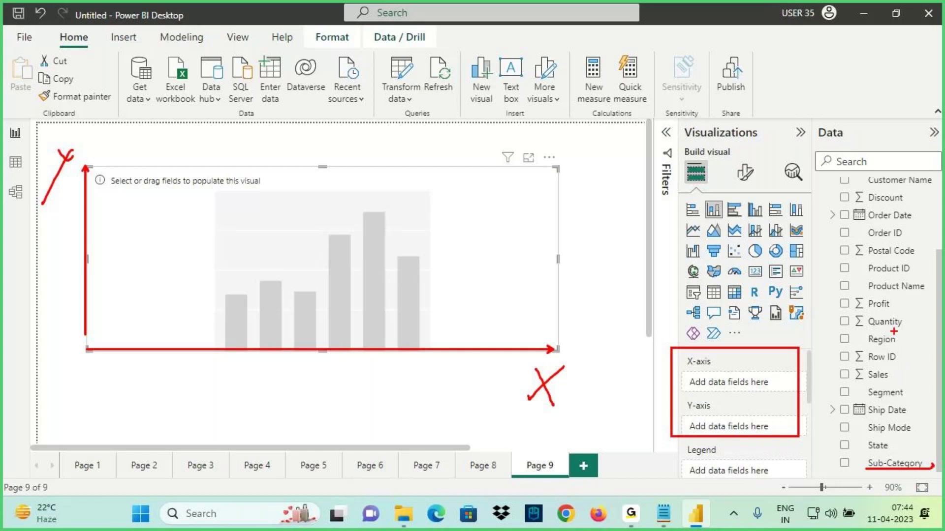
drag(856, 312, 893, 309)
drag(868, 476, 916, 473)
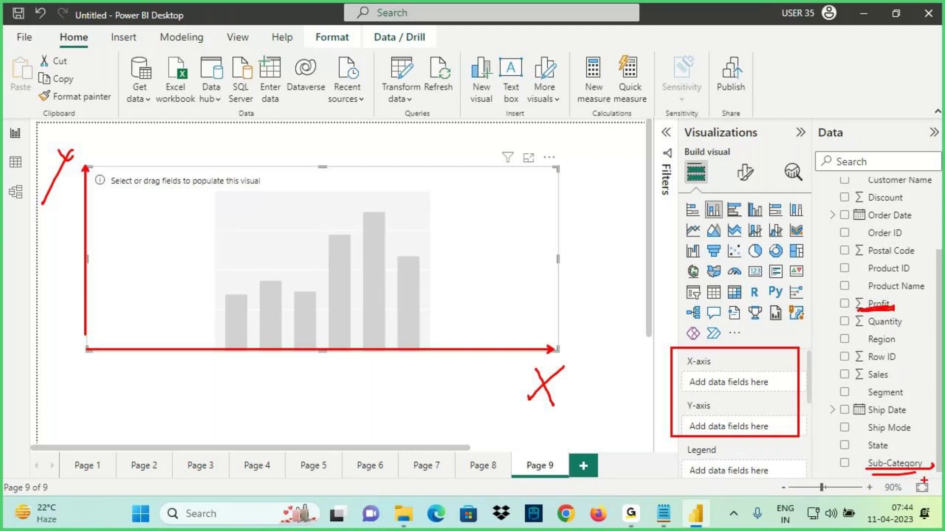
drag(426, 341, 542, 342)
mouse_move(340, 353)
mouse_down()
mouse_move(316, 362)
mouse_move(329, 412)
mouse_up()
mouse_move(347, 201)
mouse_down()
mouse_move(358, 340)
mouse_move(348, 285)
mouse_move(348, 320)
mouse_up()
key(Escape)
Assign Sub-Category to the X-axis and Profit to the Y-axis of the column chart, and turn on data labels
click(894, 463)
drag(891, 309, 776, 427)
click(745, 172)
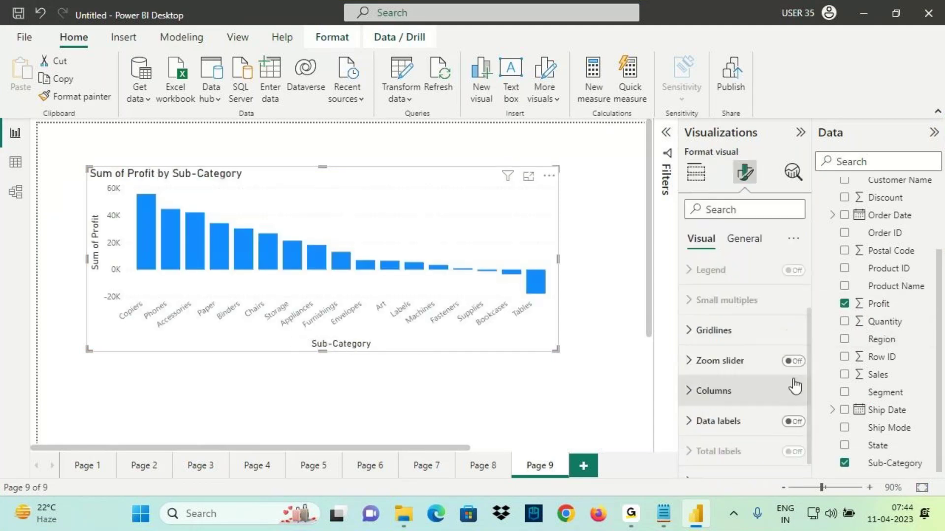
click(795, 422)
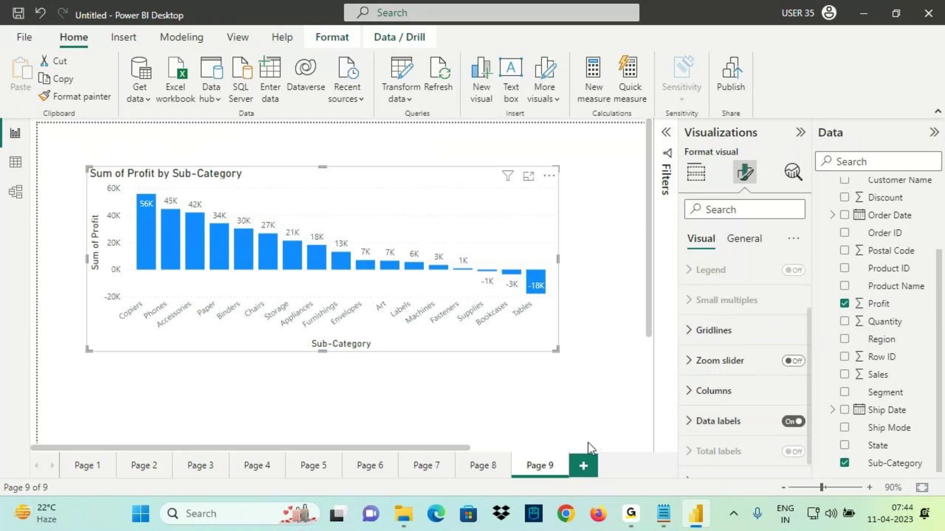
Annotate the zero line and box the negative and positive profit columns separately, then clear the markings
key(ctrl+2)
drag(127, 267, 172, 270)
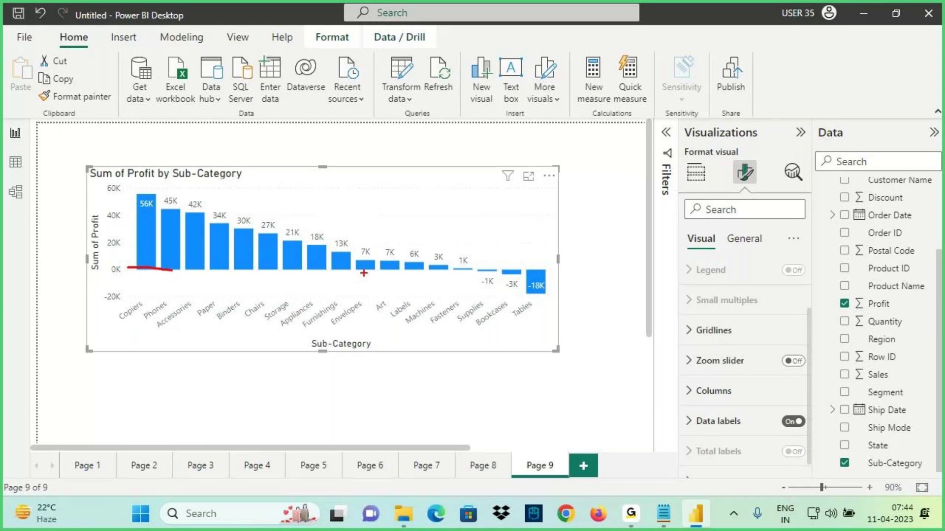
drag(473, 265, 551, 299)
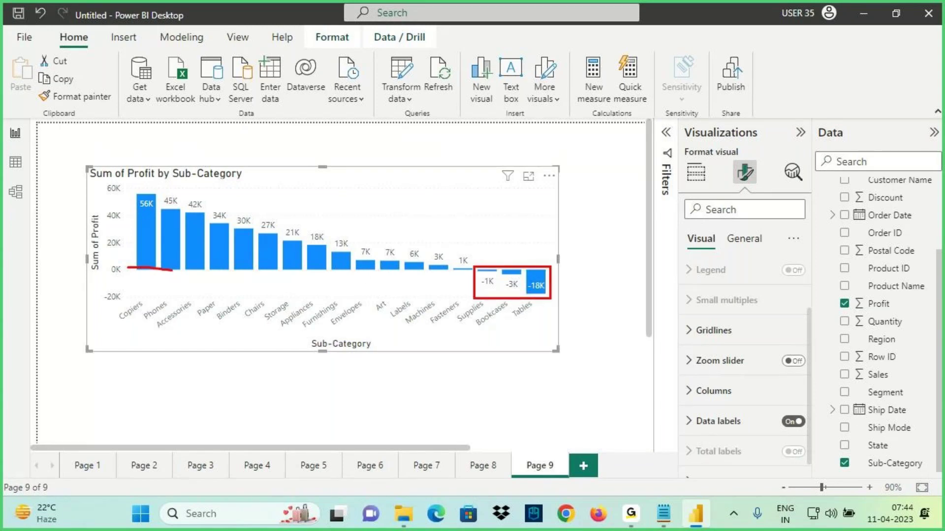
drag(447, 343, 515, 323)
mouse_move(137, 190)
mouse_down()
mouse_move(271, 249)
mouse_move(473, 271)
mouse_up()
mouse_move(292, 144)
mouse_down()
mouse_move(299, 200)
mouse_move(280, 208)
mouse_up()
key(Escape)
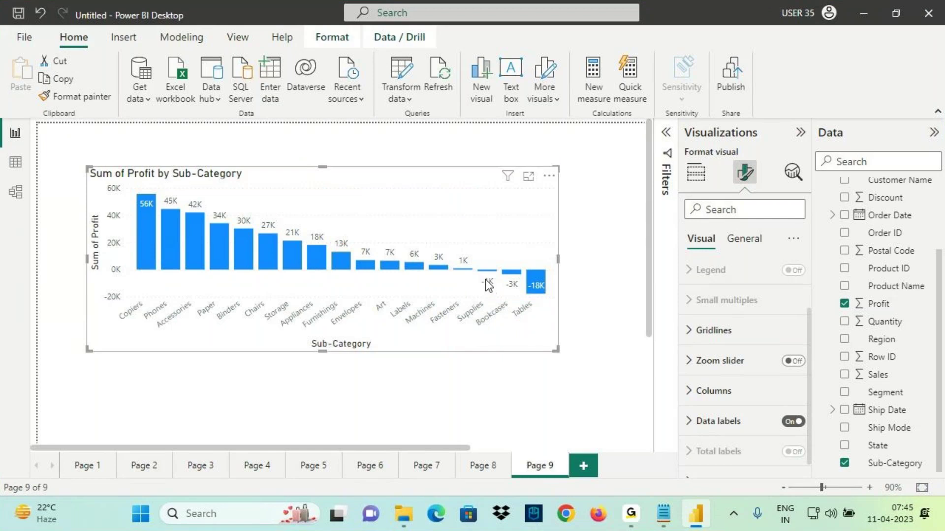
Make the column chart taller, and circle the negative profit columns with a handwritten note marking them as red
drag(322, 351, 320, 382)
key(ctrl+2)
mouse_move(492, 288)
mouse_down()
mouse_move(484, 322)
mouse_move(559, 307)
mouse_move(481, 287)
mouse_move(547, 261)
mouse_move(542, 279)
mouse_up()
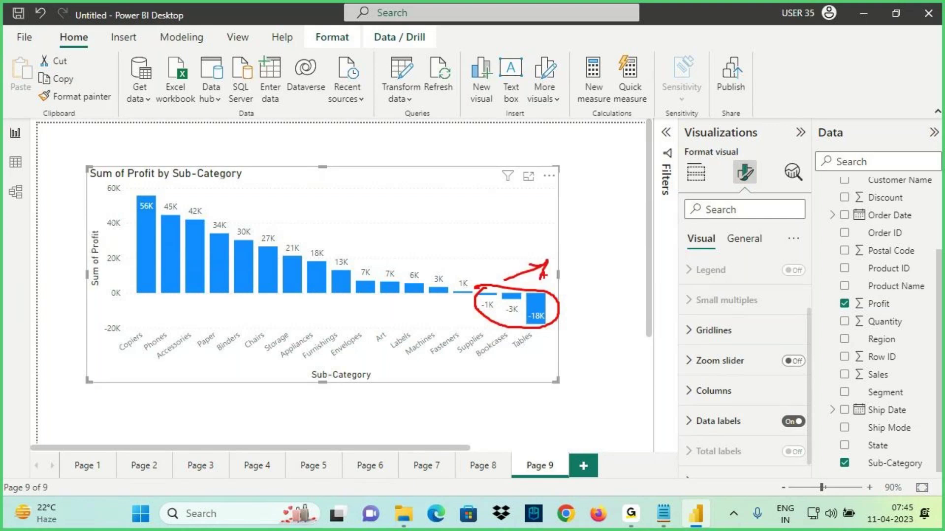
drag(494, 308, 524, 309)
drag(565, 318, 535, 338)
mouse_move(559, 246)
mouse_down()
mouse_move(561, 273)
mouse_move(571, 261)
mouse_move(590, 283)
mouse_up()
Circle the positive profit columns with the note "Green", mark the visual formatting settings, and clear the annotations
mouse_move(125, 216)
mouse_down()
mouse_move(252, 210)
mouse_move(157, 266)
mouse_move(472, 285)
mouse_move(337, 231)
mouse_move(243, 210)
mouse_up()
mouse_move(274, 192)
mouse_down()
mouse_move(243, 211)
mouse_move(285, 184)
mouse_move(378, 172)
mouse_move(359, 183)
mouse_up()
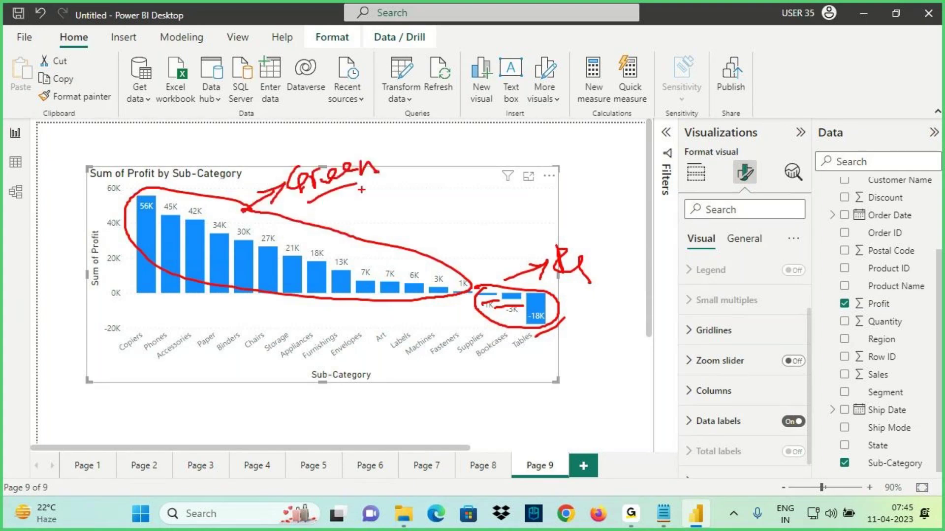
drag(394, 150, 381, 212)
drag(373, 192, 402, 186)
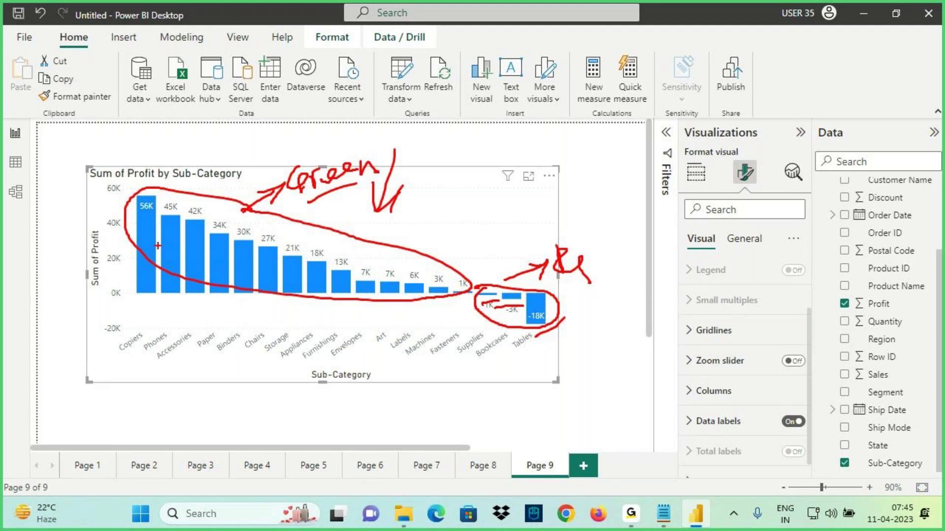
drag(181, 170, 186, 215)
drag(170, 202, 201, 197)
mouse_move(735, 181)
mouse_down()
mouse_move(744, 185)
mouse_move(740, 168)
mouse_up()
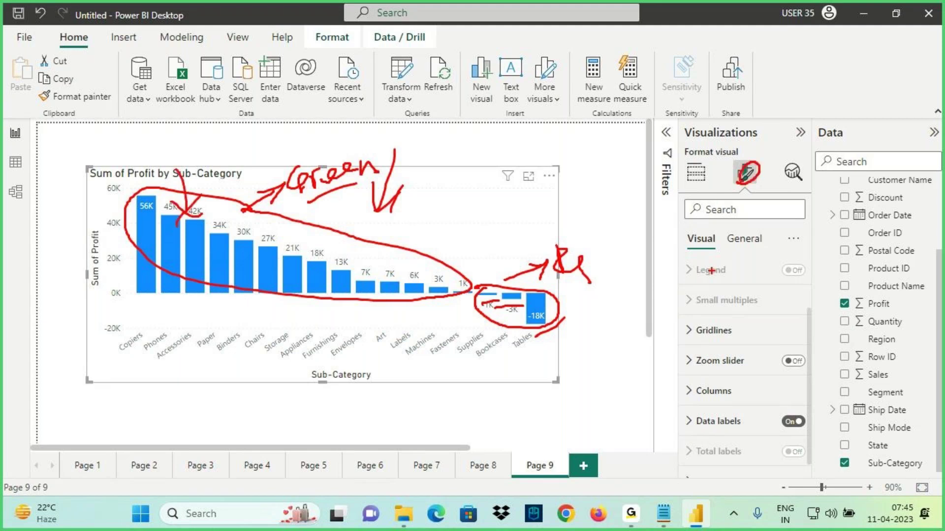
key(Escape)
Look over the visual's formatting options and mark the Copiers column's data label with a temporary annotation
scroll(704, 286, up, 2)
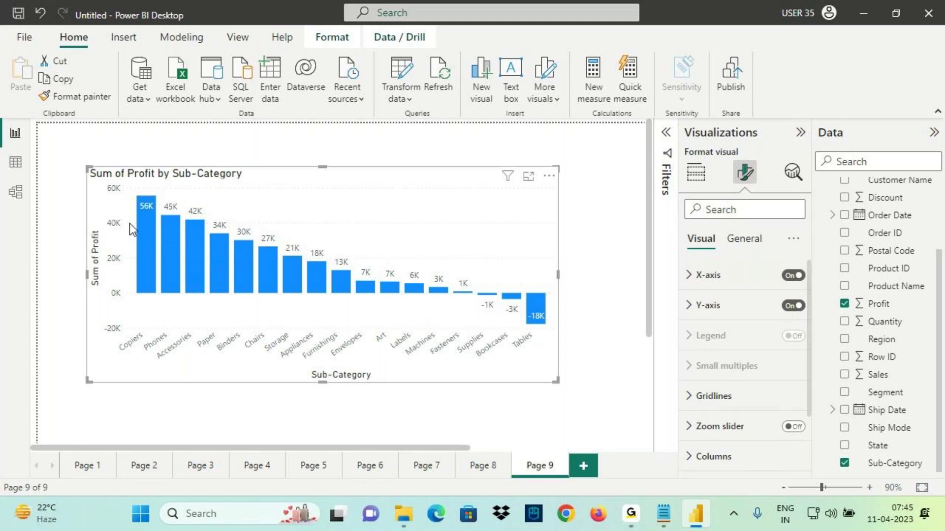
mouse_move(153, 215)
mouse_down()
mouse_move(121, 201)
mouse_move(143, 217)
mouse_move(155, 192)
mouse_up()
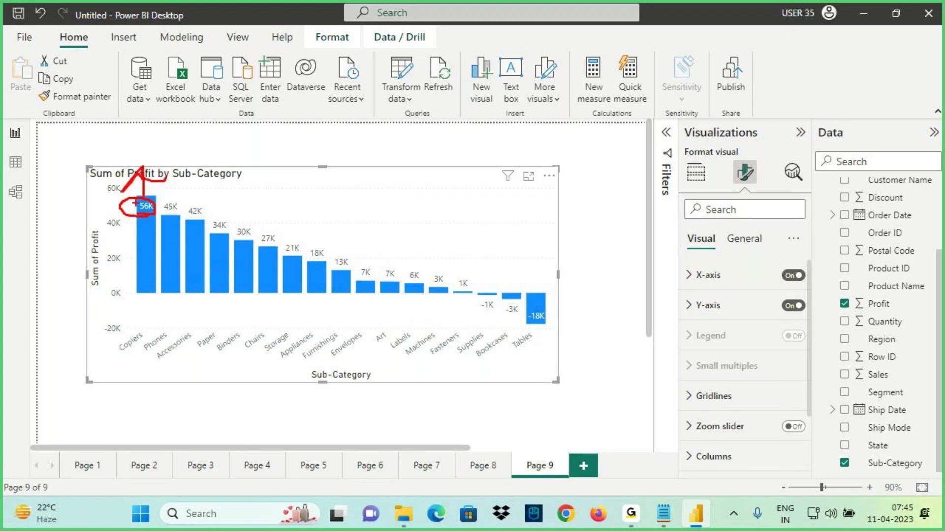
key(Escape)
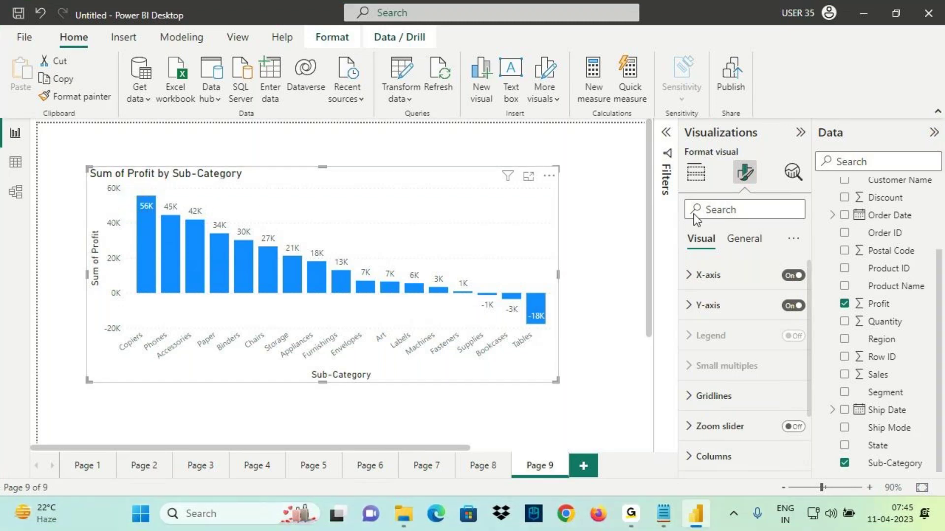
Split the profit columns by Region through the legend, temporarily box the Phones stack, and remove Region from the chart
click(696, 172)
scroll(704, 443, down, 2)
drag(880, 339, 733, 446)
key(ctrl+2)
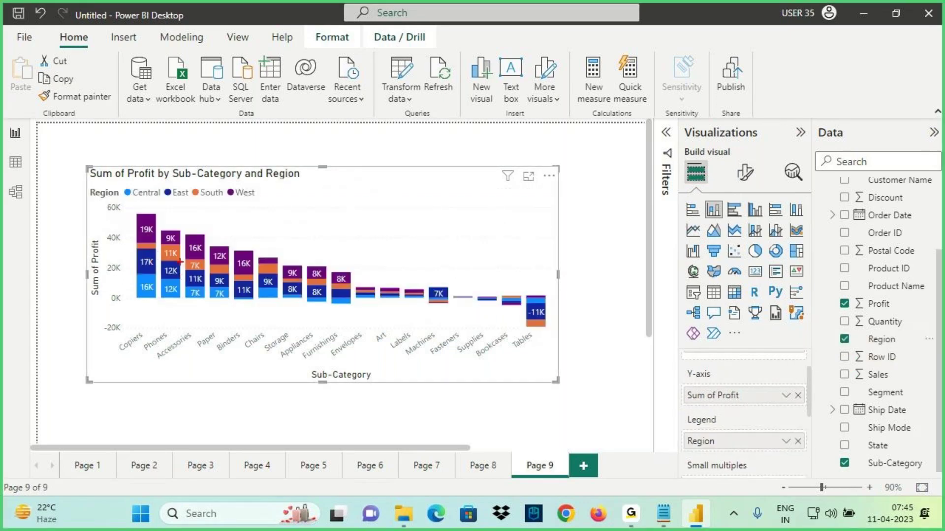
drag(165, 230, 179, 304)
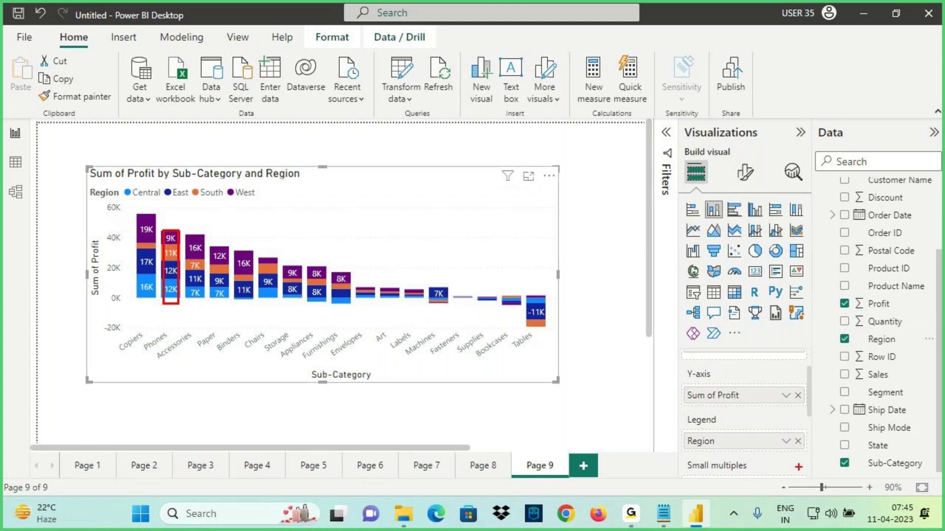
key(Escape)
click(798, 442)
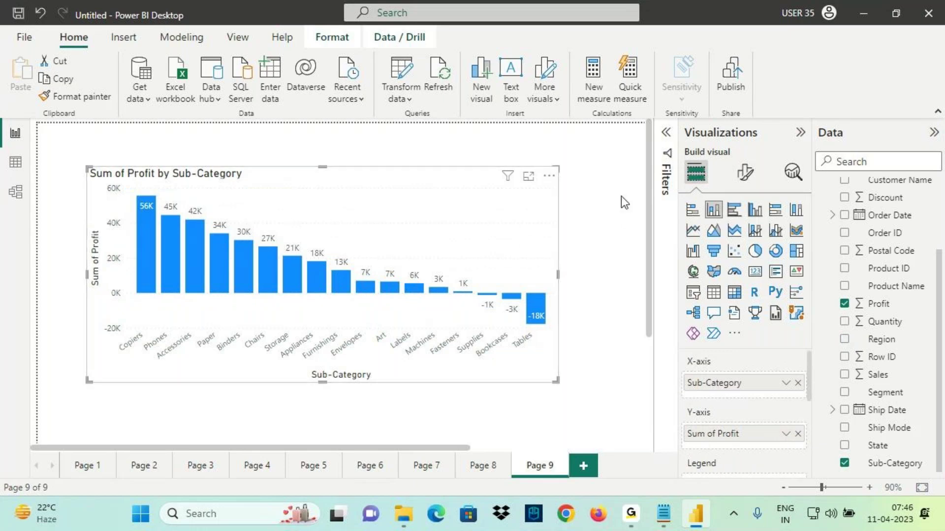
Set up rule-based conditional formatting for the column color, based on the sum of Profit
click(745, 172)
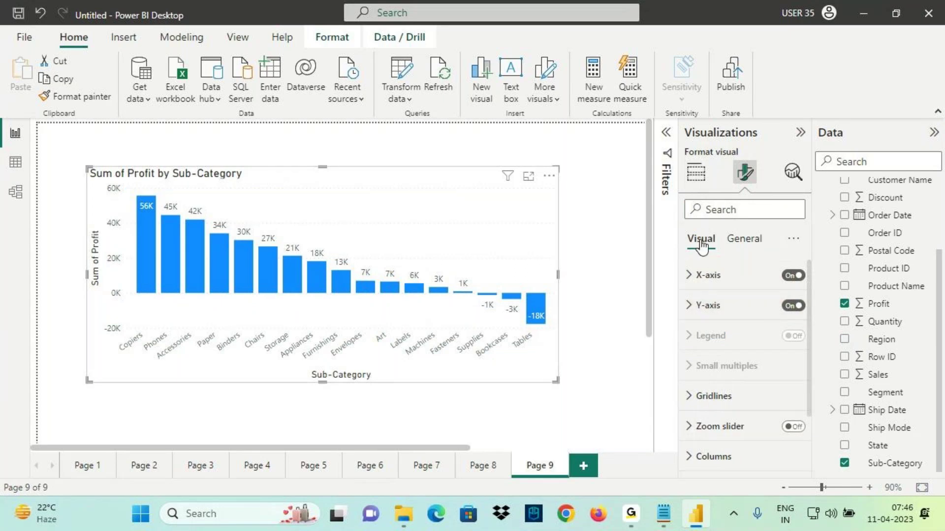
scroll(761, 383, down, 3)
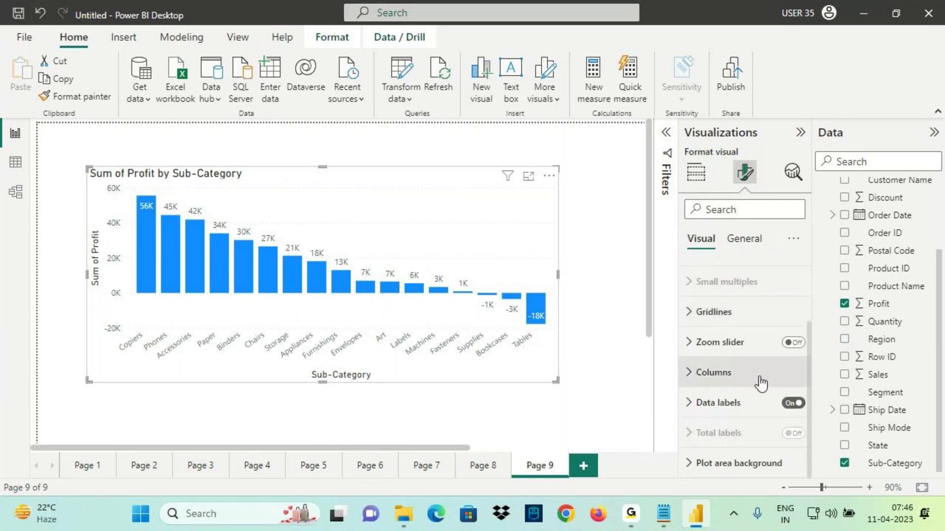
click(704, 387)
scroll(702, 388, down, 2)
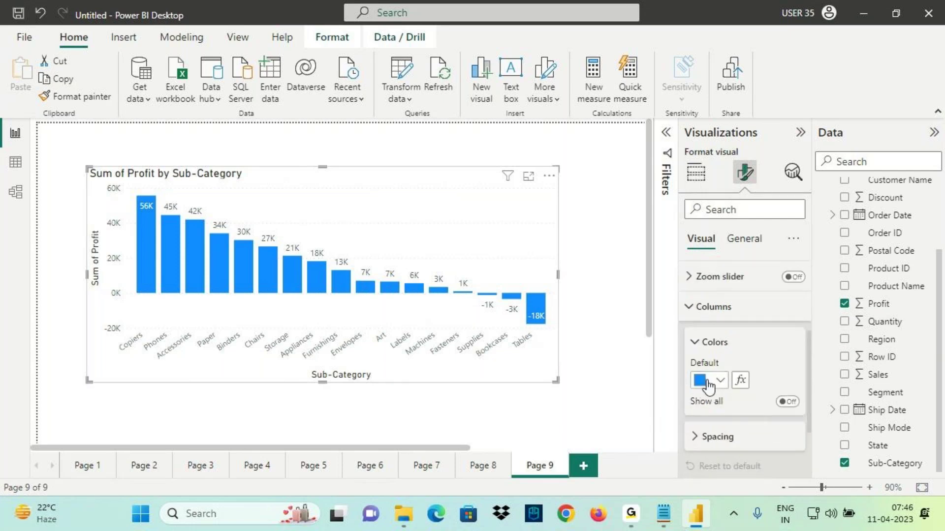
click(741, 381)
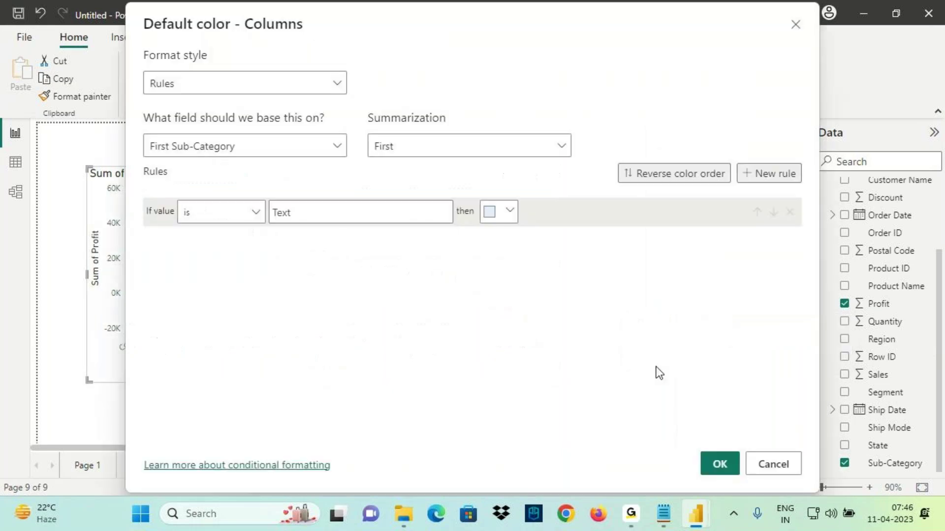
click(202, 89)
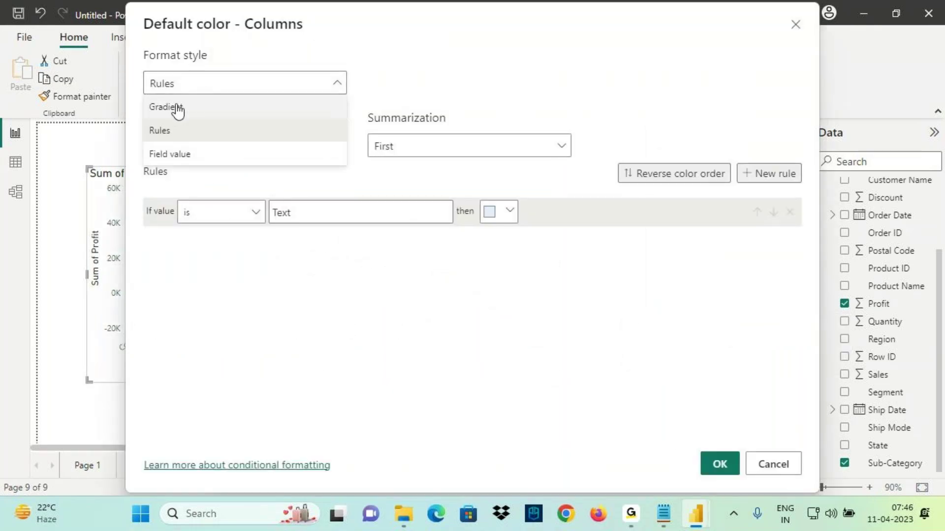
click(164, 131)
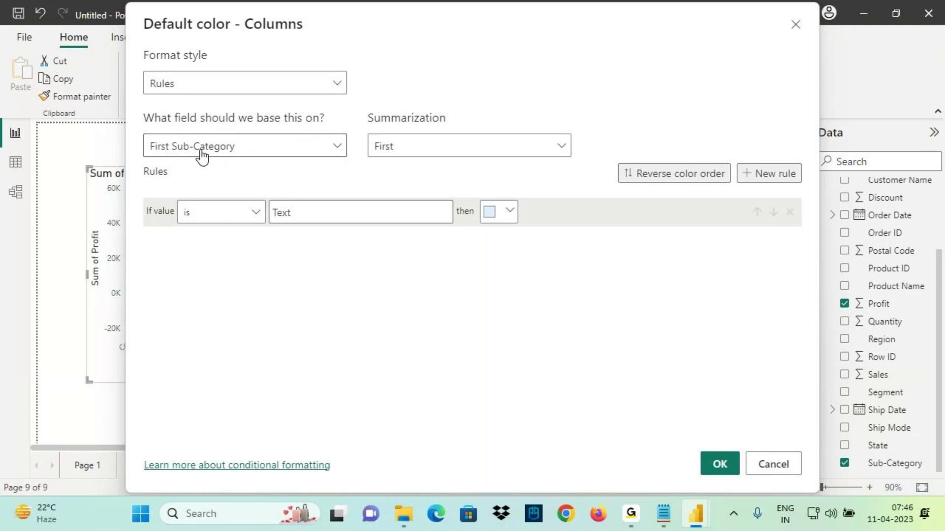
click(338, 147)
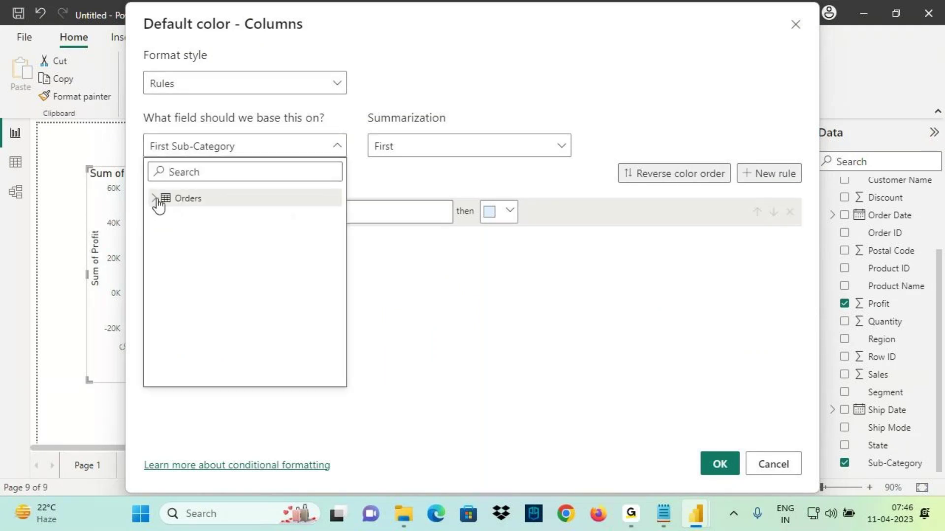
click(157, 202)
scroll(221, 344, down, 5)
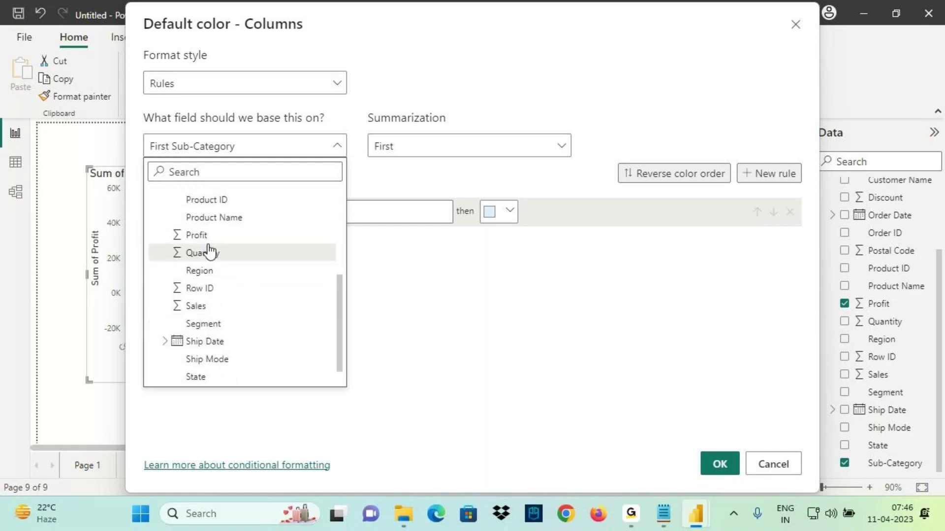
click(210, 235)
Define the first rule to color values from Min to below 0, both as Number, in red #D64550
click(285, 212)
key(BackSpace)
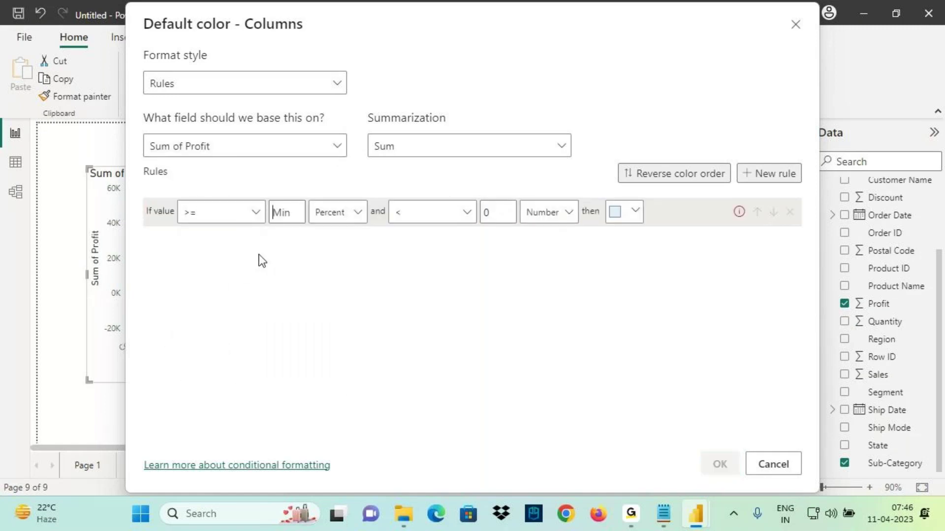
click(338, 213)
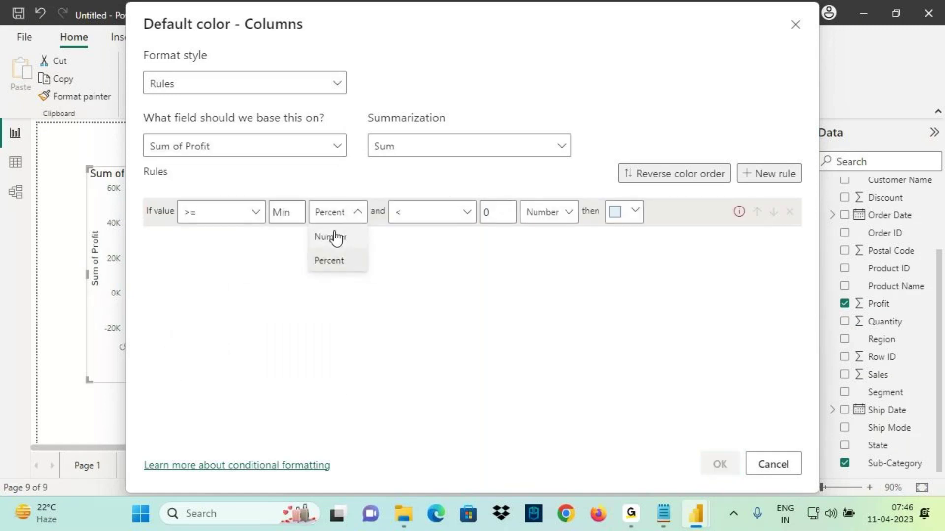
click(333, 237)
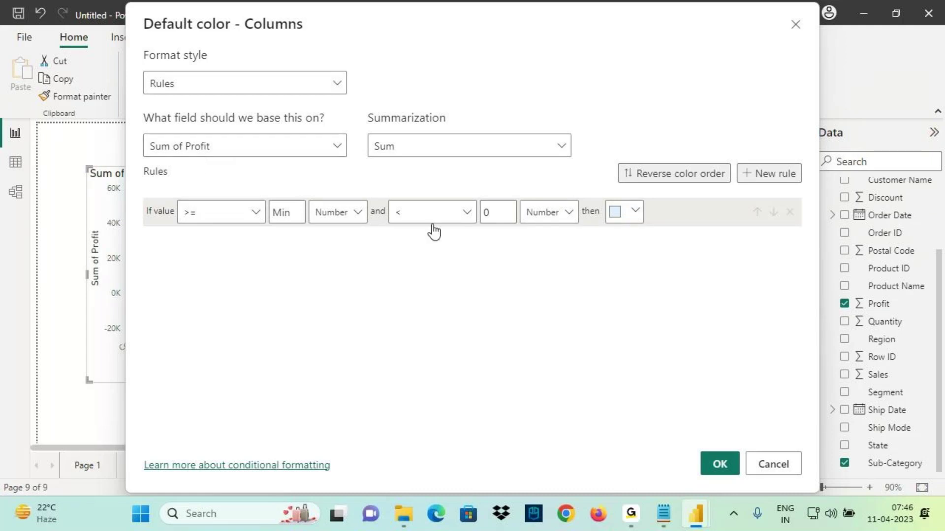
double_click(488, 212)
click(618, 219)
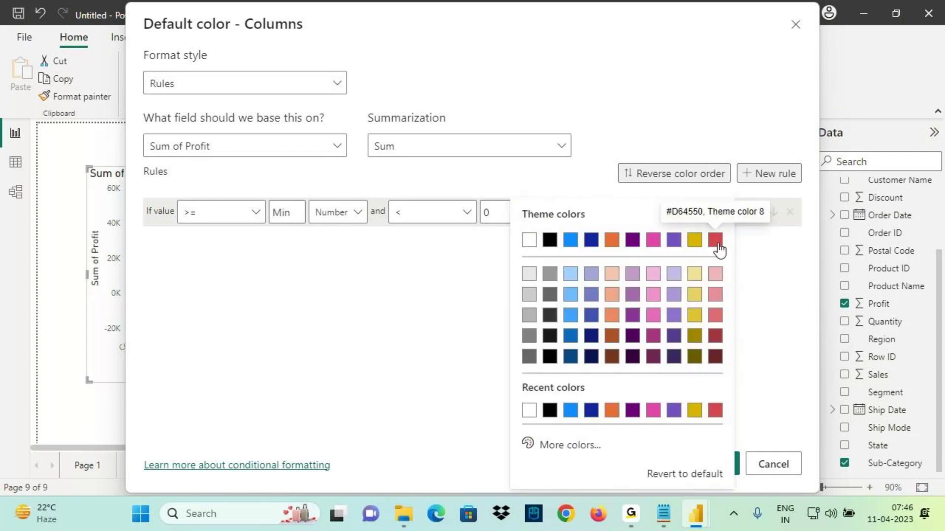
click(715, 240)
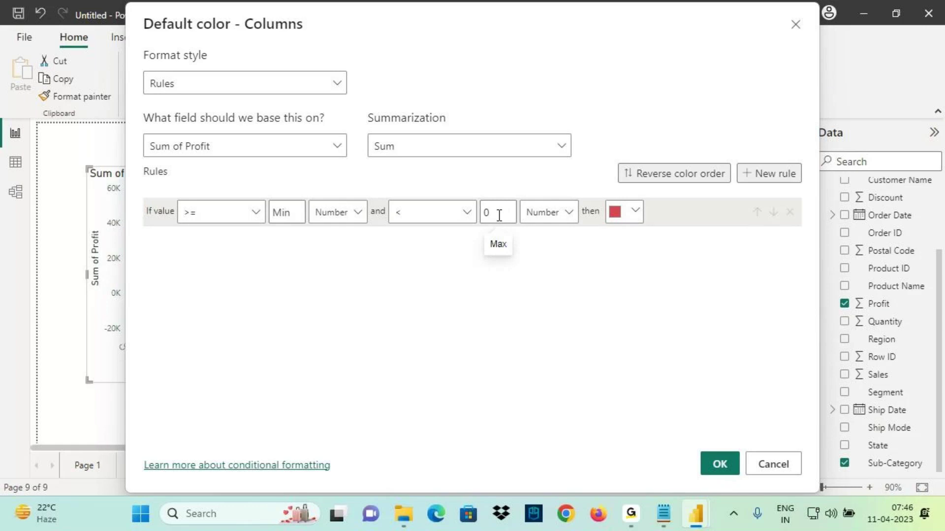
Add a second rule covering values from 0 to below Max, both as Number
click(765, 177)
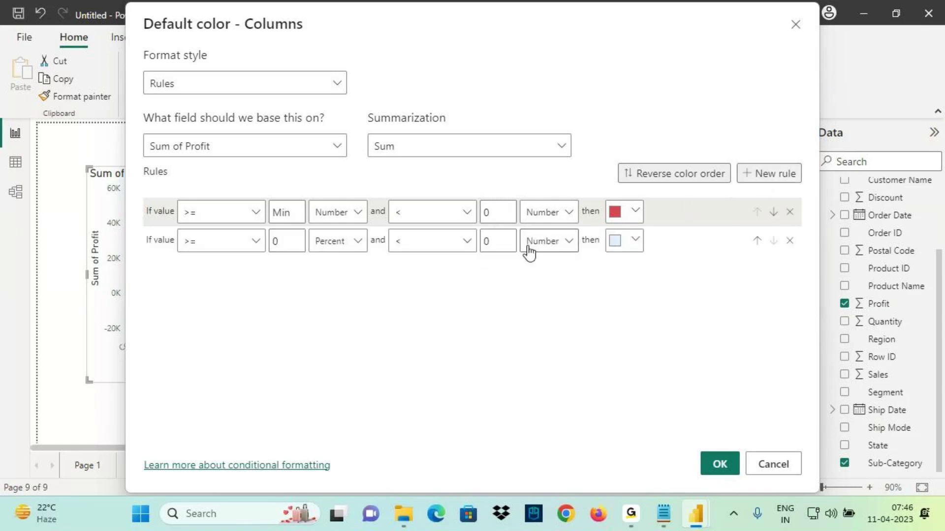
double_click(284, 241)
click(348, 241)
click(338, 267)
double_click(487, 241)
key(BackSpace)
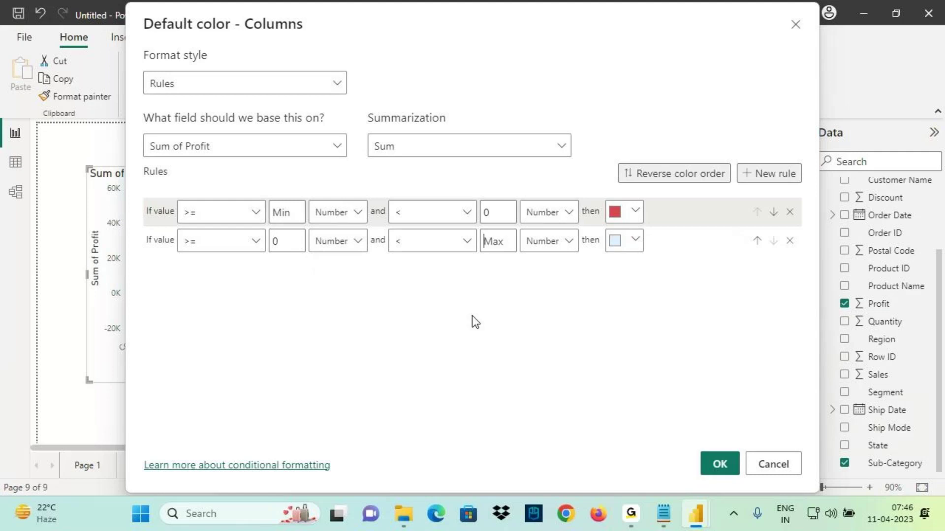
Pick a custom green for the second rule and apply the conditional formatting to the columns
click(624, 242)
click(576, 448)
click(589, 389)
click(657, 240)
click(431, 321)
click(720, 463)
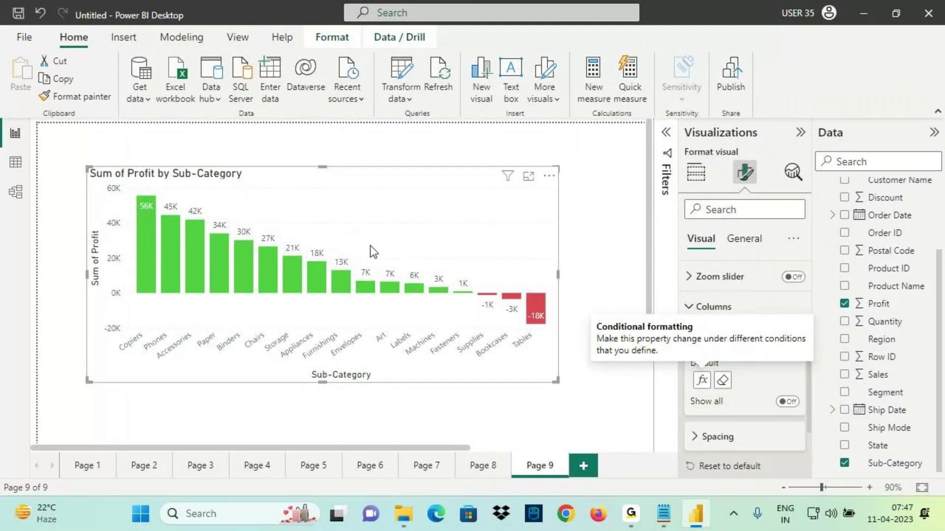
Move the profit chart slightly upward and look over its axis, legend and small multiples field assignments
drag(384, 227, 383, 216)
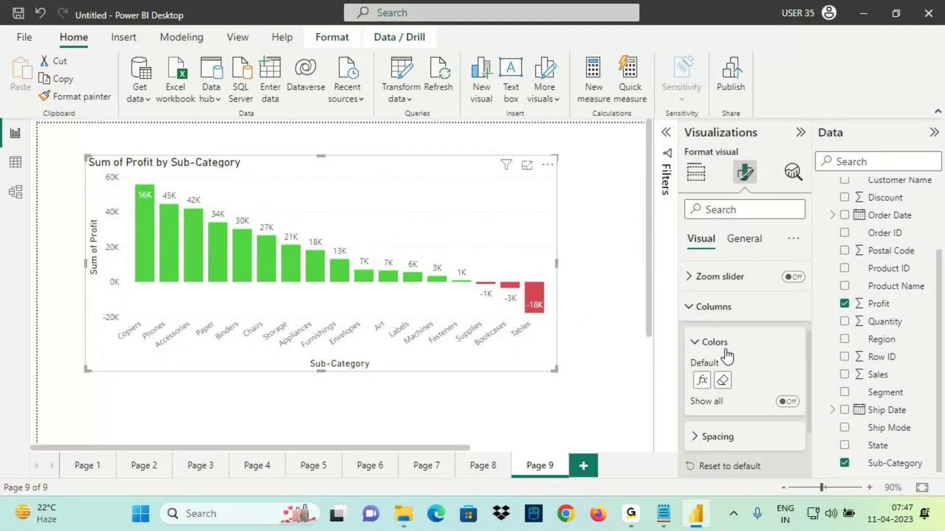
click(714, 306)
click(696, 173)
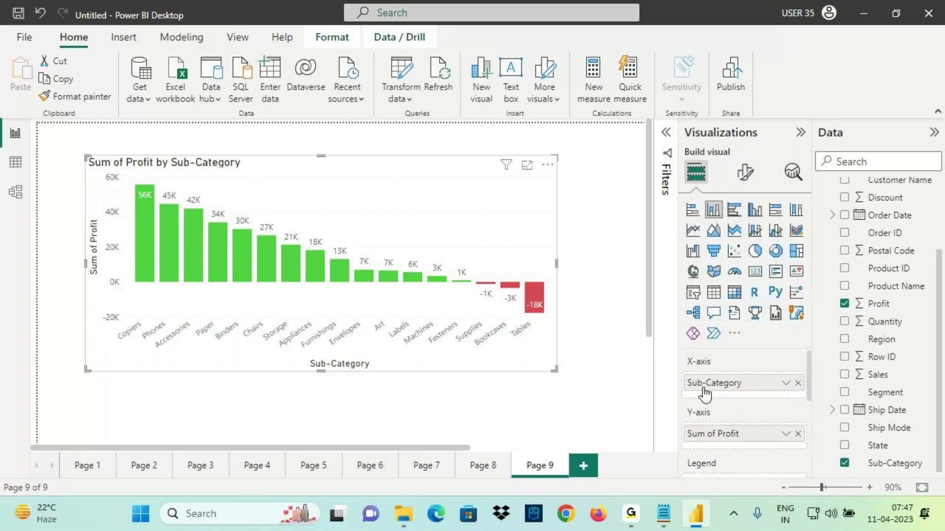
scroll(704, 393, down, 2)
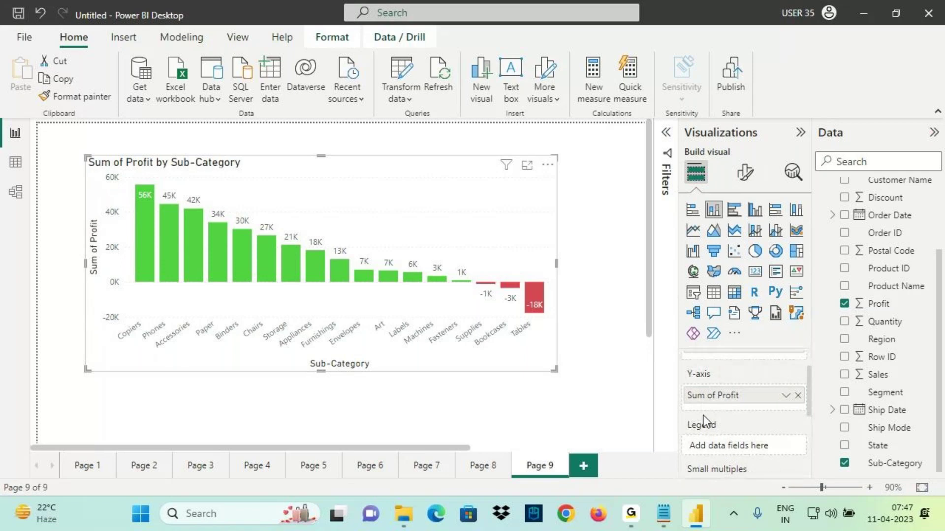
scroll(704, 415, down, 2)
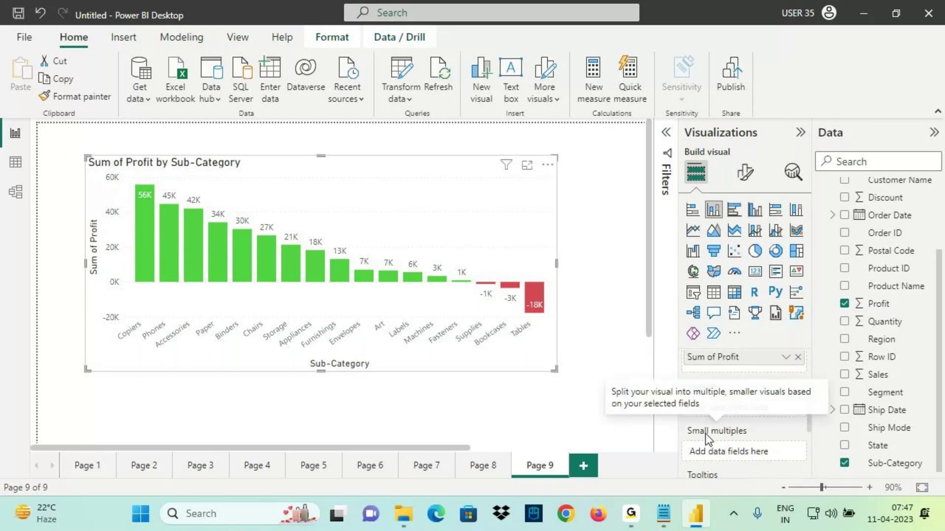
scroll(707, 433, down, 1)
Underline the X-axis, Y-axis, Legend, Small multiples, Gridlines and Zoom slider formatting options with temporary markings, then clear them
click(745, 172)
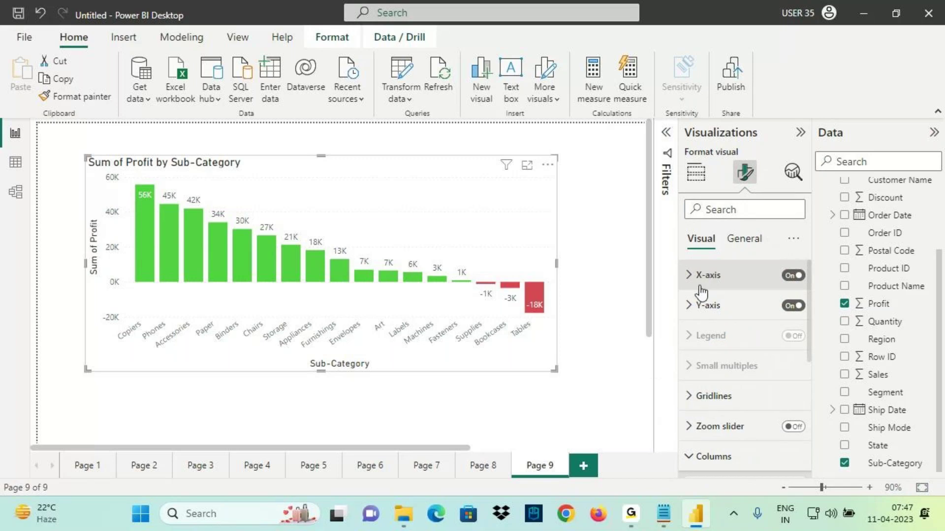
key(ctrl+2)
mouse_move(697, 283)
mouse_down()
mouse_move(730, 283)
mouse_move(744, 309)
mouse_up()
drag(689, 342, 757, 344)
drag(691, 372, 767, 375)
drag(689, 405, 760, 409)
drag(690, 433, 748, 438)
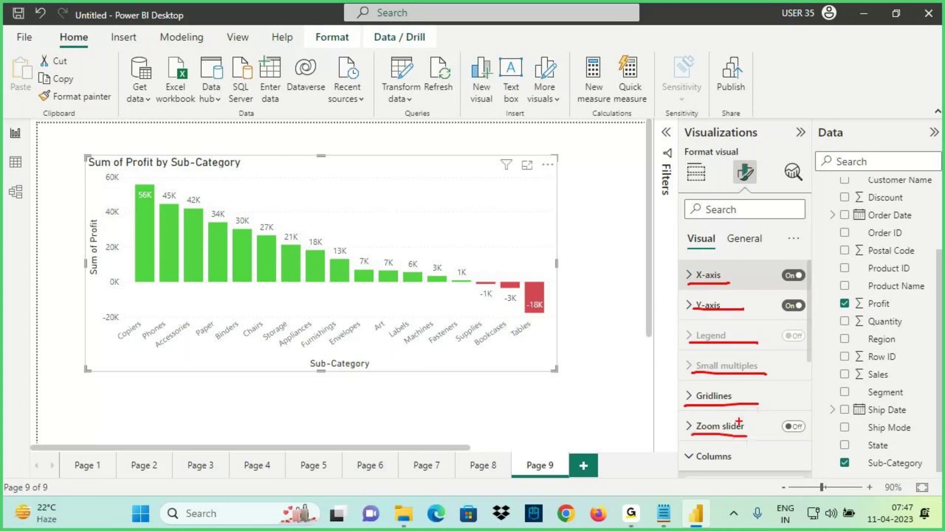
key(Escape)
Temporarily underline Data labels, Total labels and Plot area background, circle the formatting list, and look over the general settings
scroll(736, 417, down, 4)
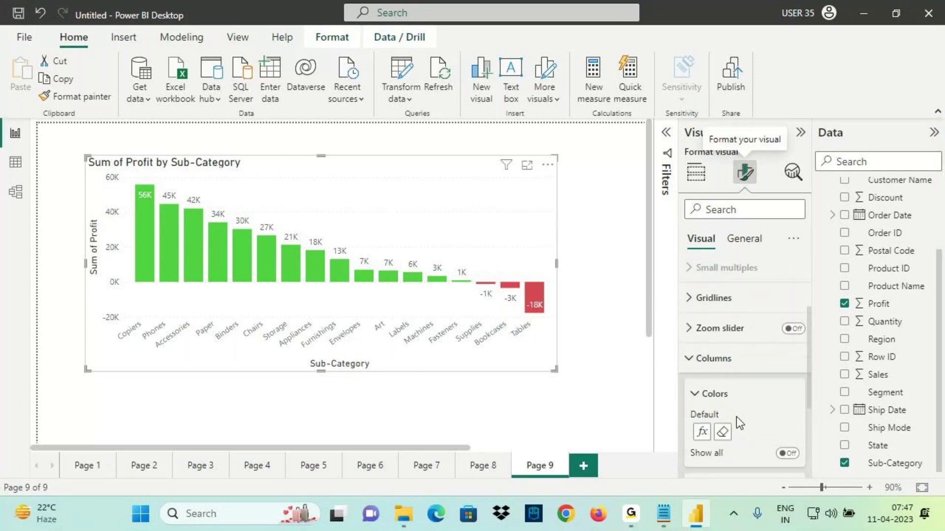
click(698, 360)
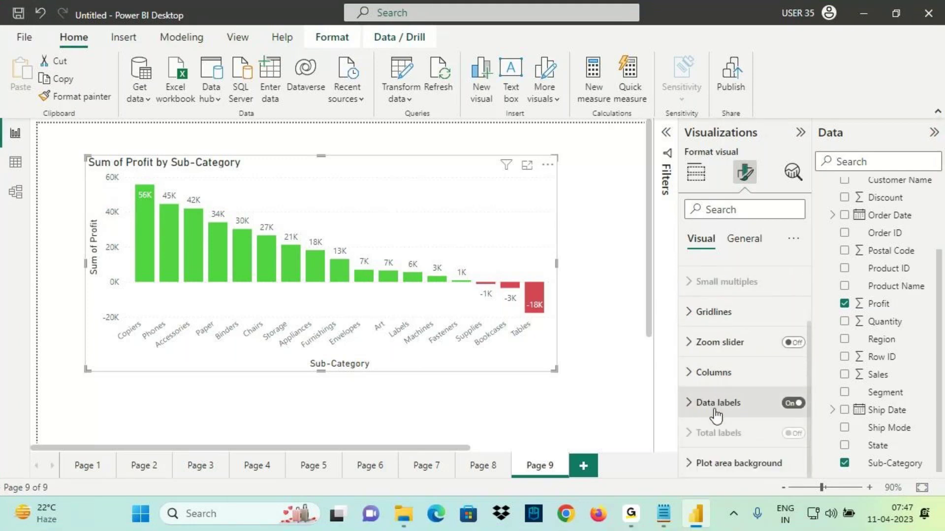
key(ctrl+2)
drag(697, 412, 741, 410)
drag(689, 444, 758, 448)
drag(697, 470, 761, 471)
drag(783, 290, 785, 342)
drag(752, 260, 723, 285)
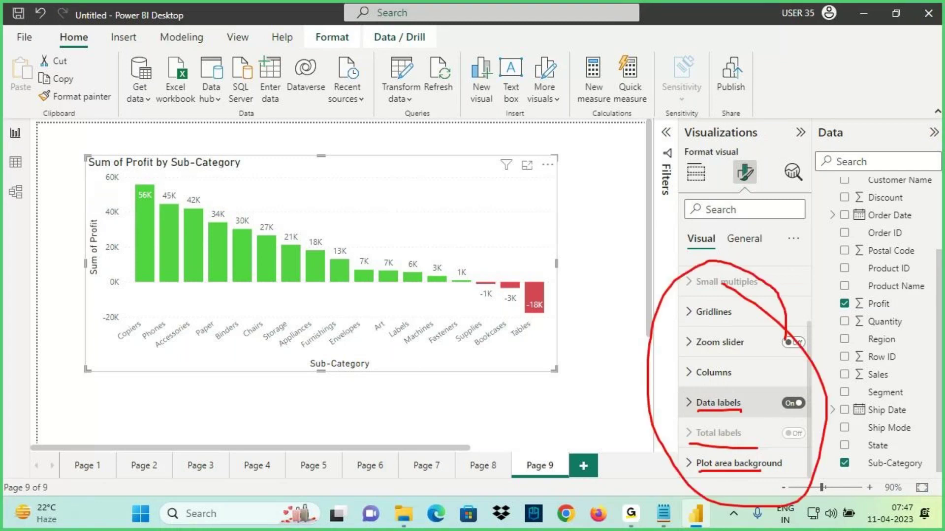
key(Escape)
click(743, 240)
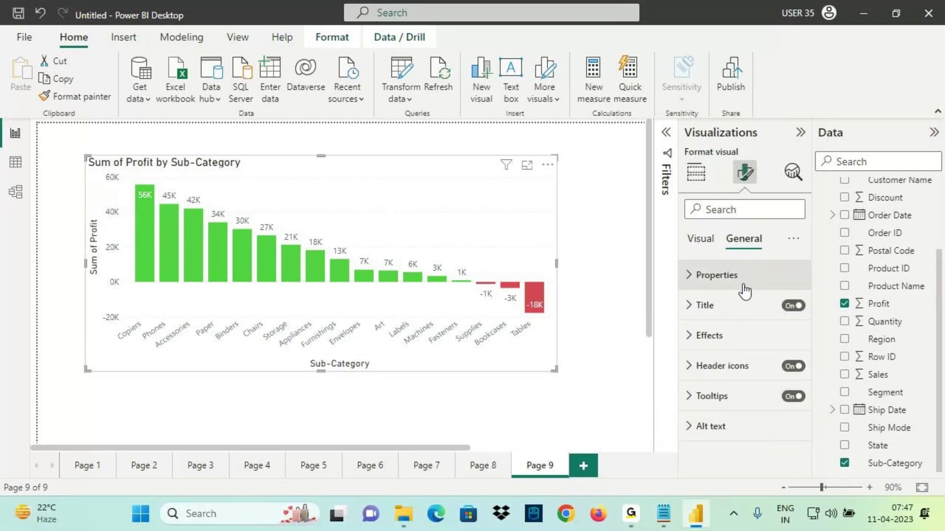
click(696, 173)
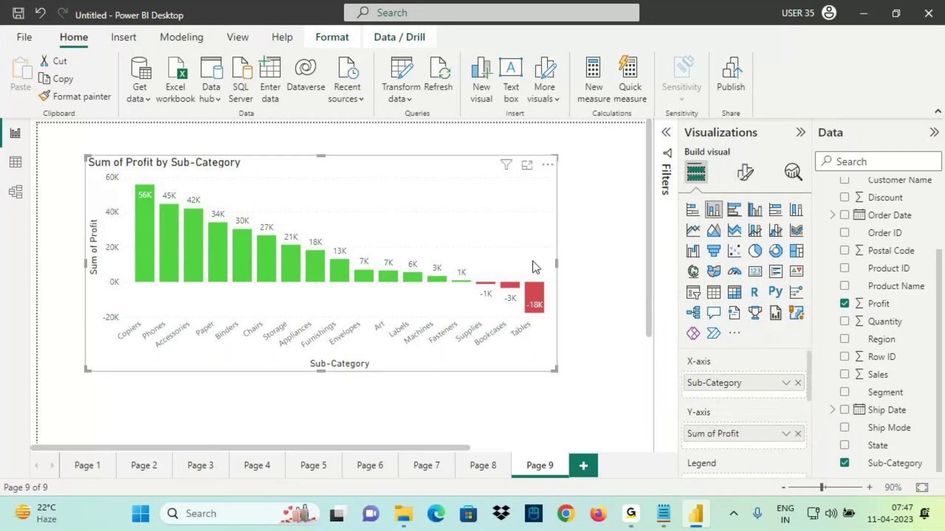
Add a new report page with an empty stacked column chart and consult the notes in Notepad
click(585, 466)
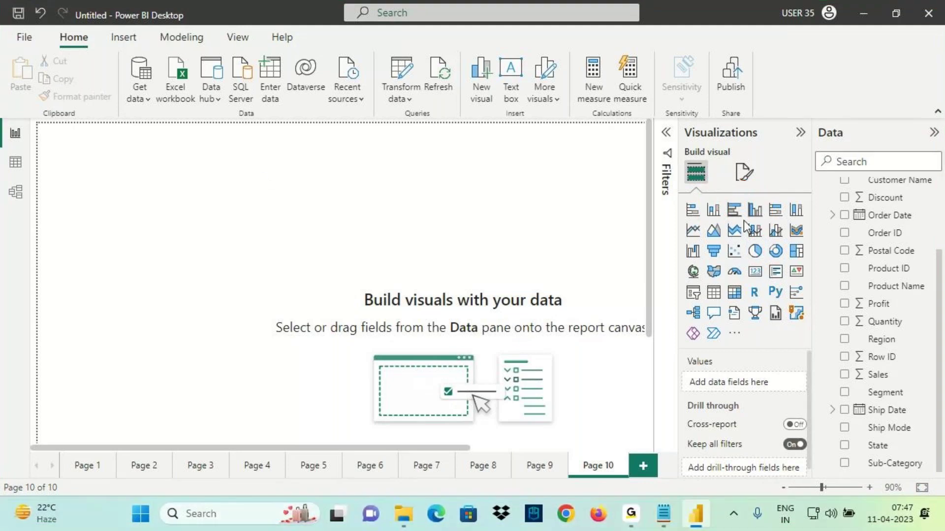
click(715, 211)
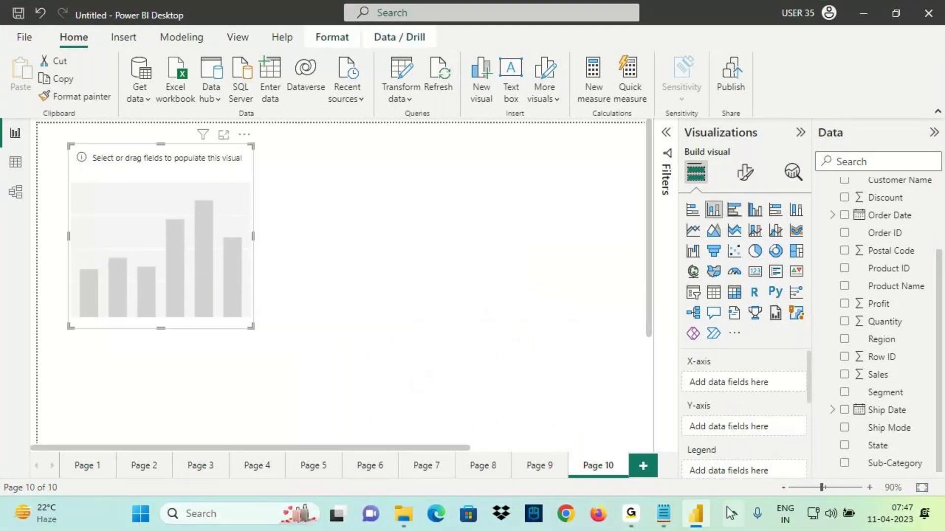
key(alt+Tab)
drag(175, 360, 316, 361)
click(696, 514)
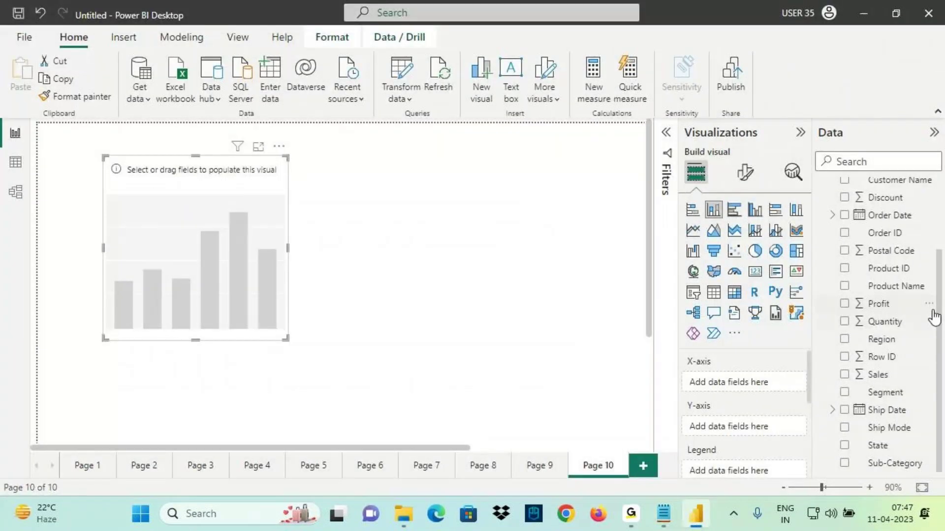
Plot Sales on the Y-axis against Category on the X-axis in the new column chart
drag(890, 206, 759, 382)
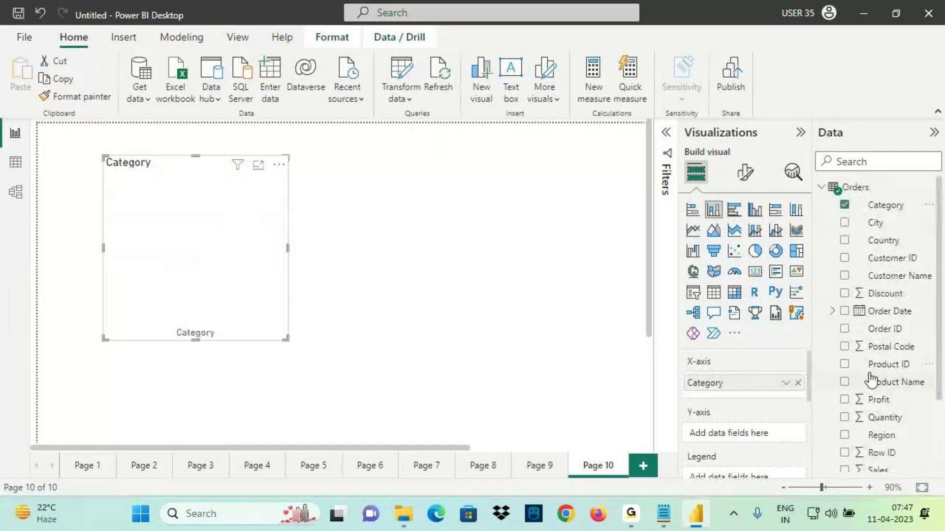
scroll(875, 397, down, 3)
drag(877, 374, 743, 432)
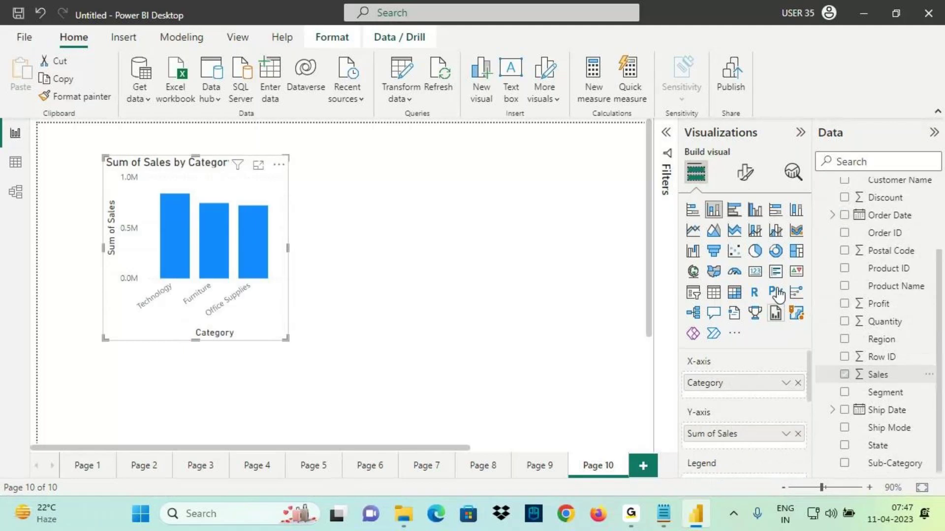
Turn on data labels for the Sales by Category column chart and widen the visual
click(745, 172)
click(793, 403)
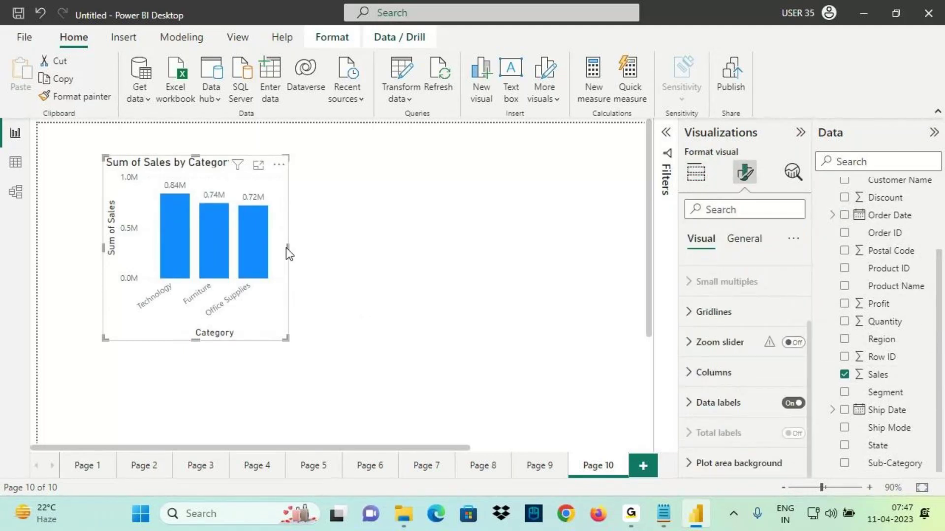
drag(288, 248, 356, 248)
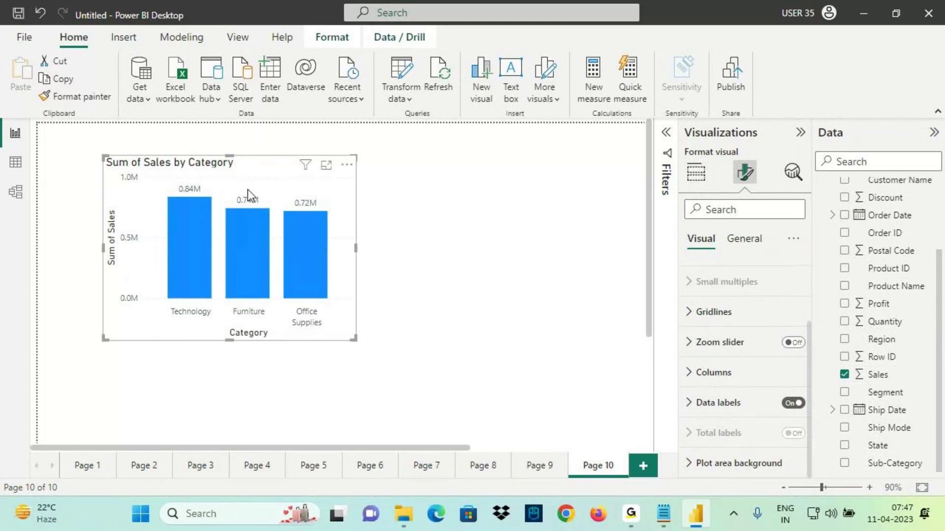
Switch to Notepad, highlight the Stacked Column Chart notes for review, and return to Power BI
click(664, 514)
drag(63, 324, 533, 371)
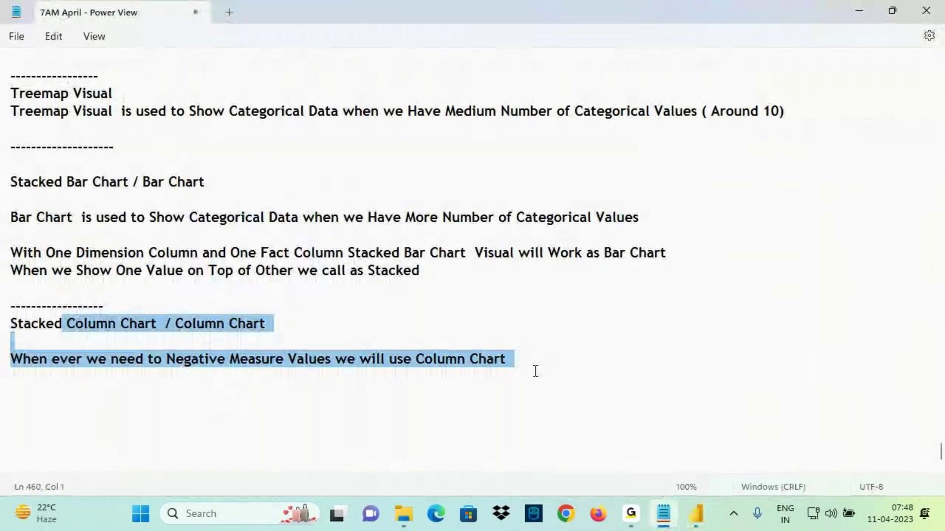
click(697, 513)
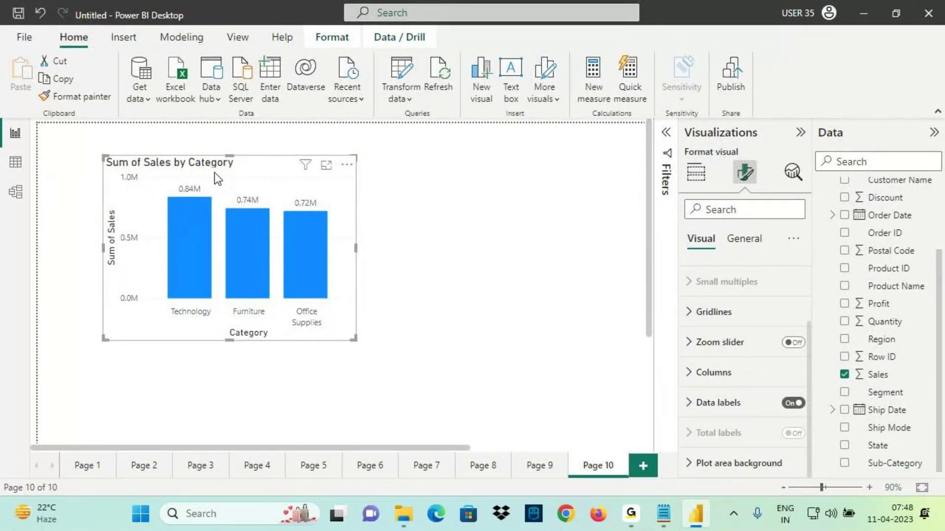
Try the Sales by Category visual as a pie chart and restore it to a stacked column chart
click(695, 172)
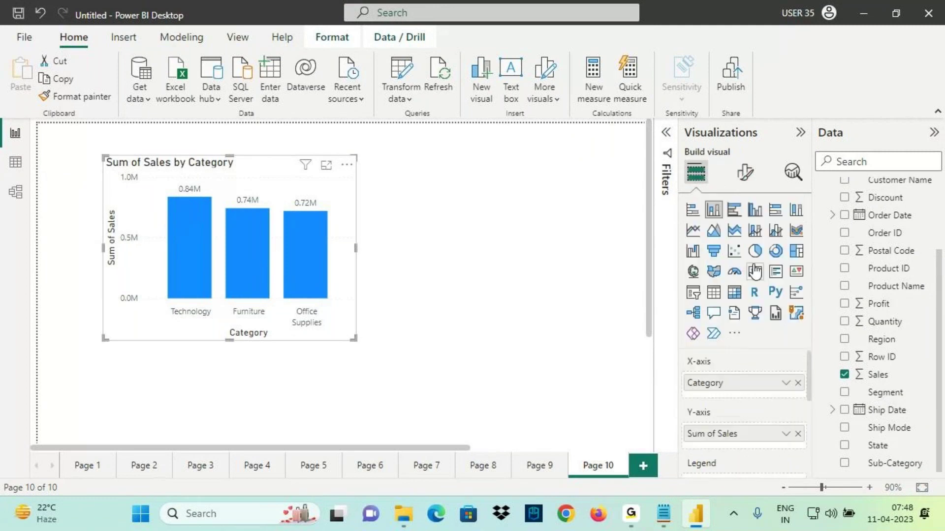
click(756, 252)
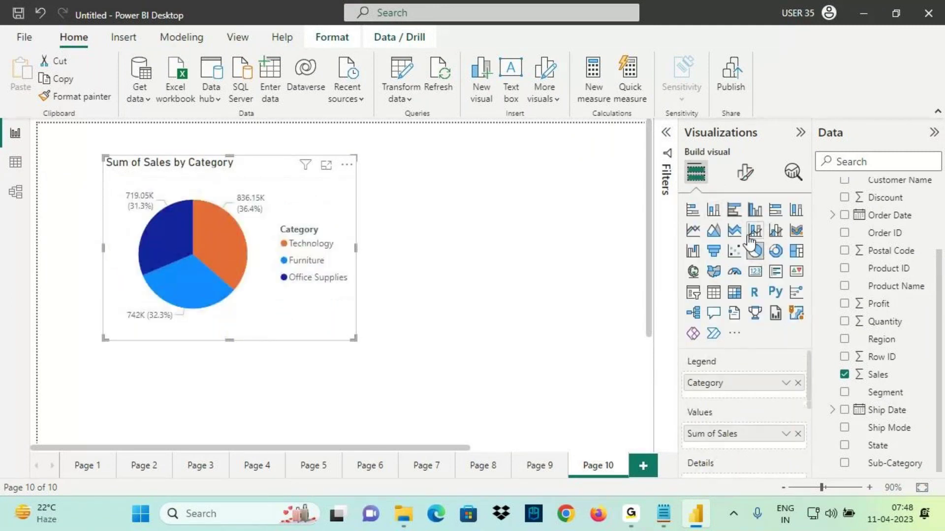
click(715, 211)
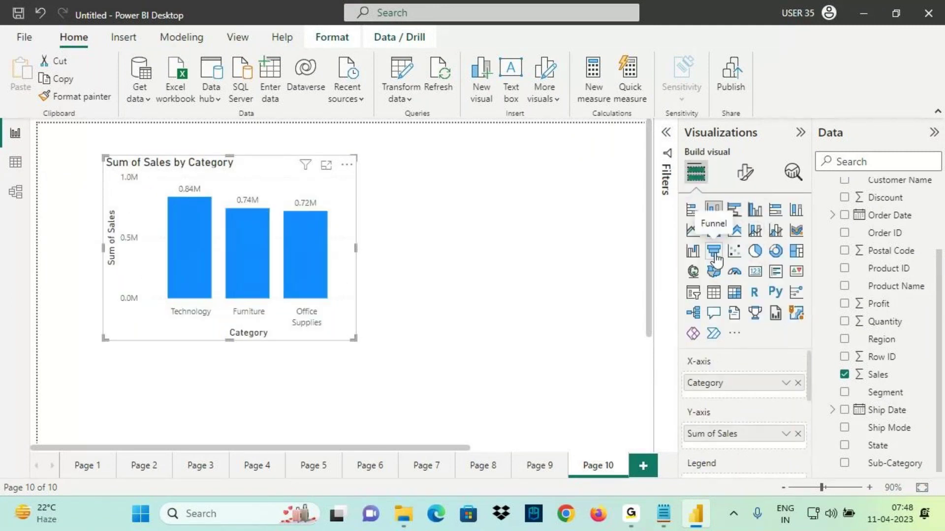
In Notepad, highlight the column chart notes and add a dashed separator line below them
mouse_move(675, 492)
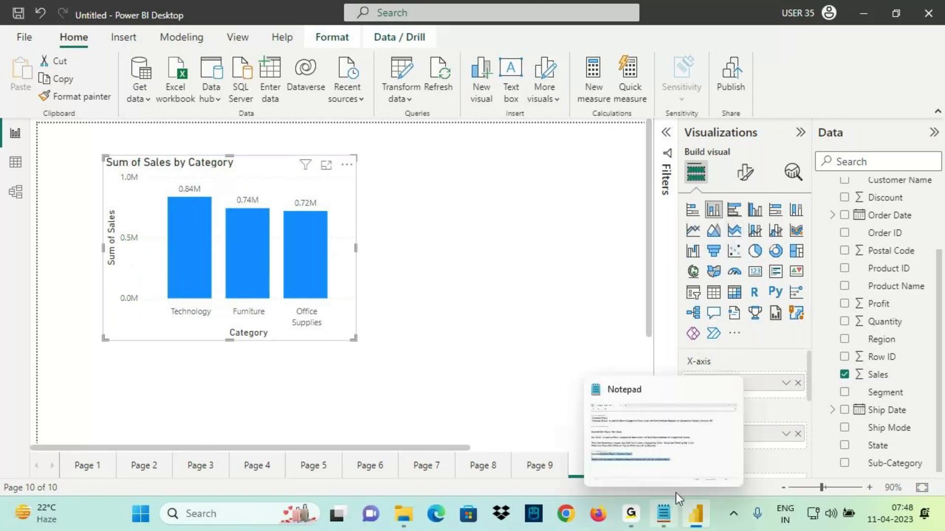
click(673, 507)
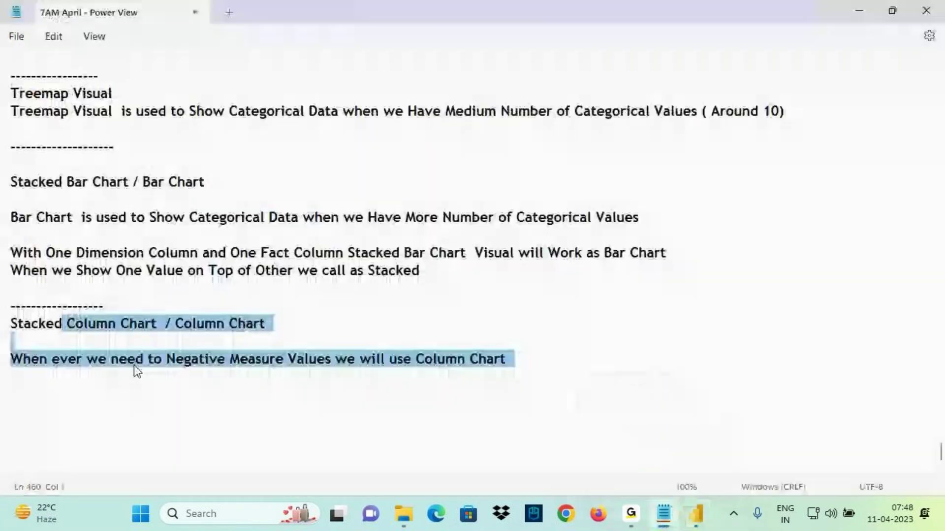
click(96, 323)
drag(65, 324, 531, 362)
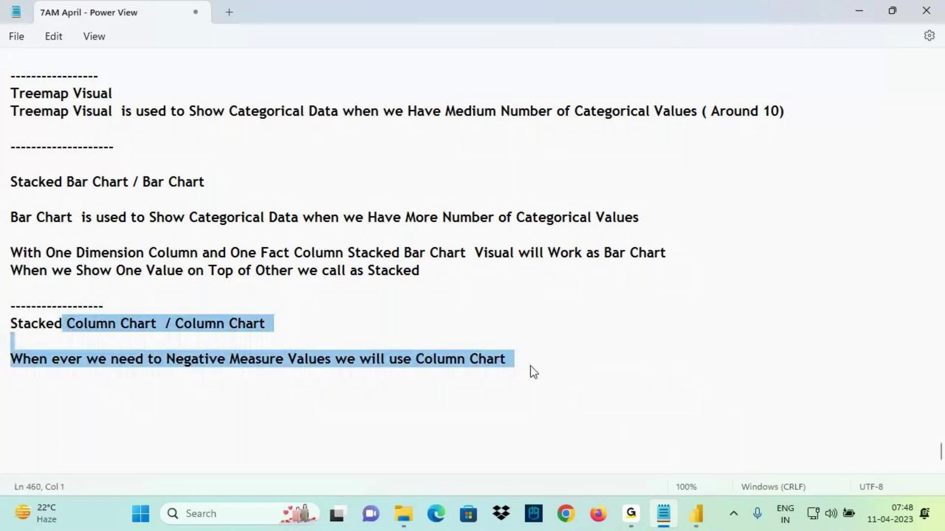
click(531, 363)
key(Return)
key(Return)
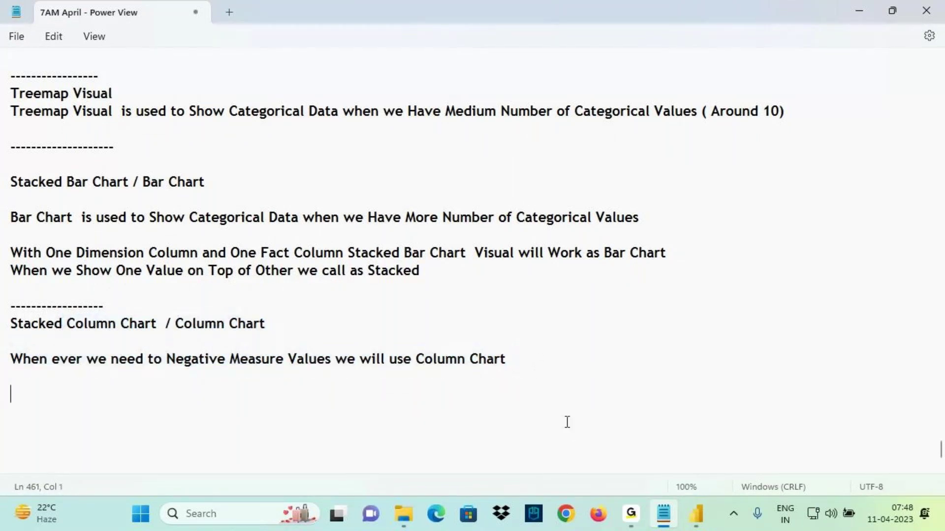
text(------------------------------)
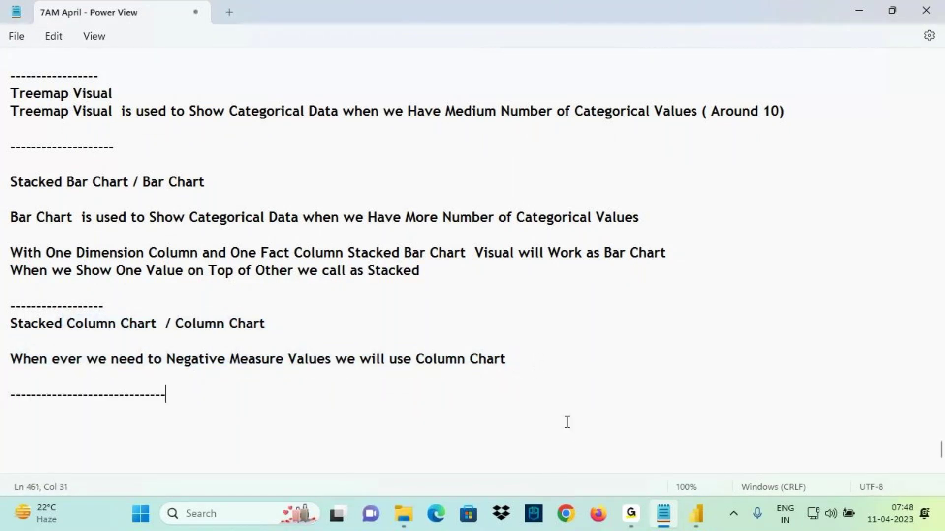
key(Return)
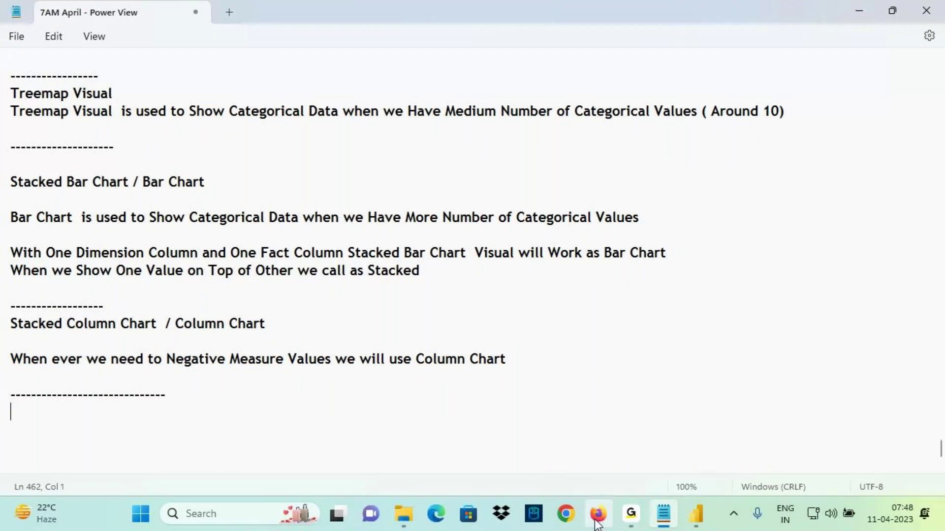
Glance at the Power BI chart and add the heading "Clustred Bar Chart" below the new separator in Notepad
click(688, 525)
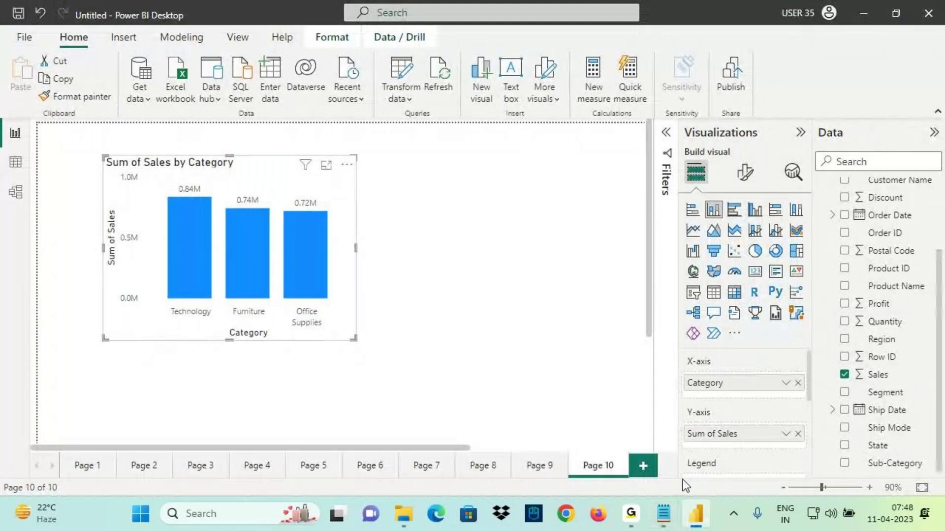
click(663, 514)
text(Clustred Bar)
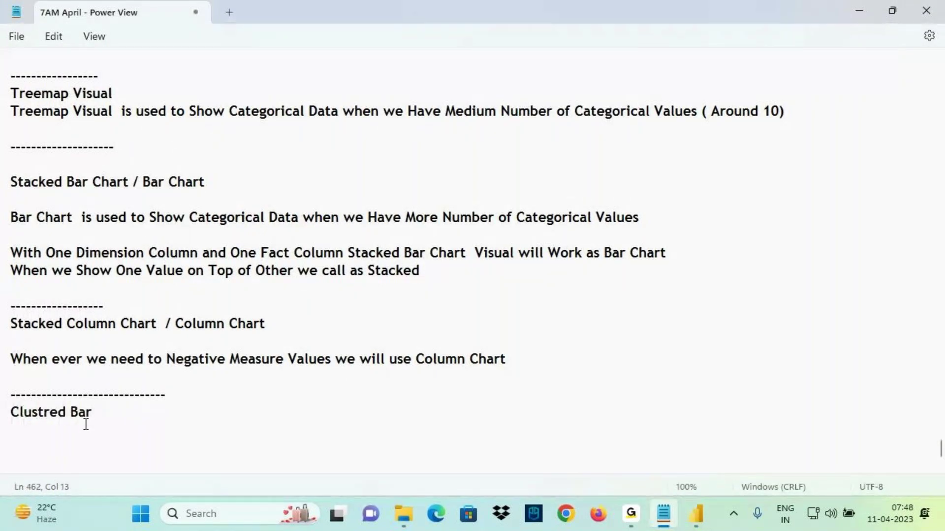
text( Chart)
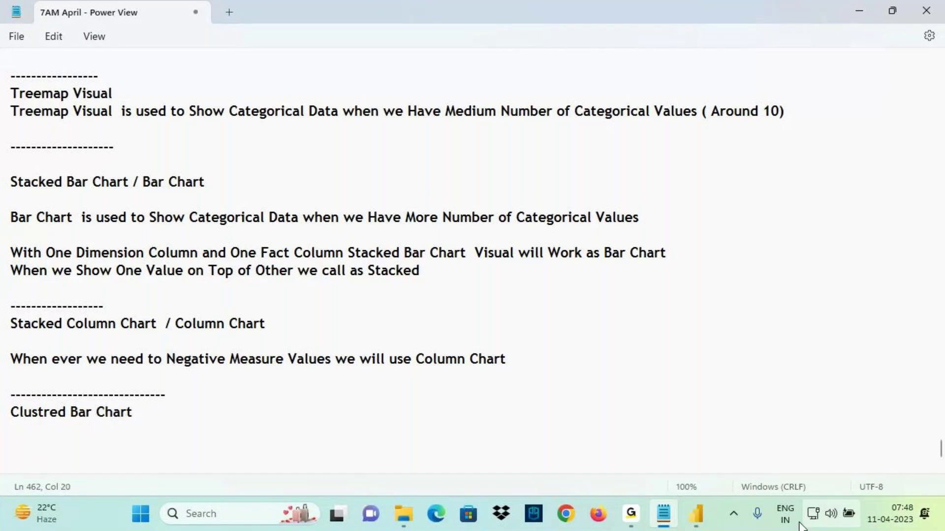
In Power BI, box the first row of visual types and temporarily annotate it with "Same" and a circled 5
click(696, 514)
drag(674, 200, 810, 217)
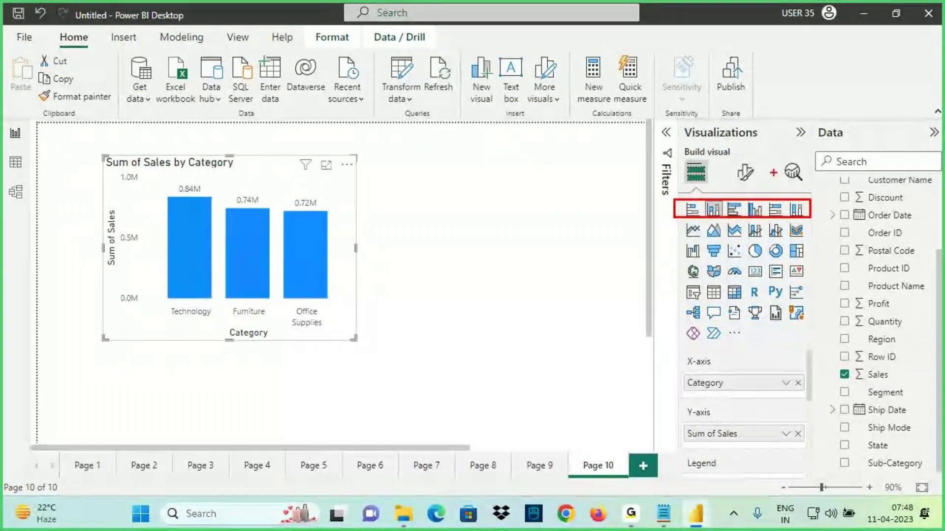
drag(732, 189, 742, 160)
mouse_move(760, 122)
mouse_down()
mouse_move(740, 132)
mouse_move(732, 165)
mouse_up()
mouse_move(746, 155)
mouse_down()
mouse_move(796, 129)
mouse_move(807, 143)
mouse_move(779, 83)
mouse_move(801, 91)
mouse_up()
drag(741, 180, 828, 143)
mouse_move(792, 49)
mouse_down()
mouse_move(787, 86)
mouse_move(792, 36)
mouse_move(823, 44)
mouse_up()
drag(722, 226, 790, 220)
drag(811, 201, 814, 208)
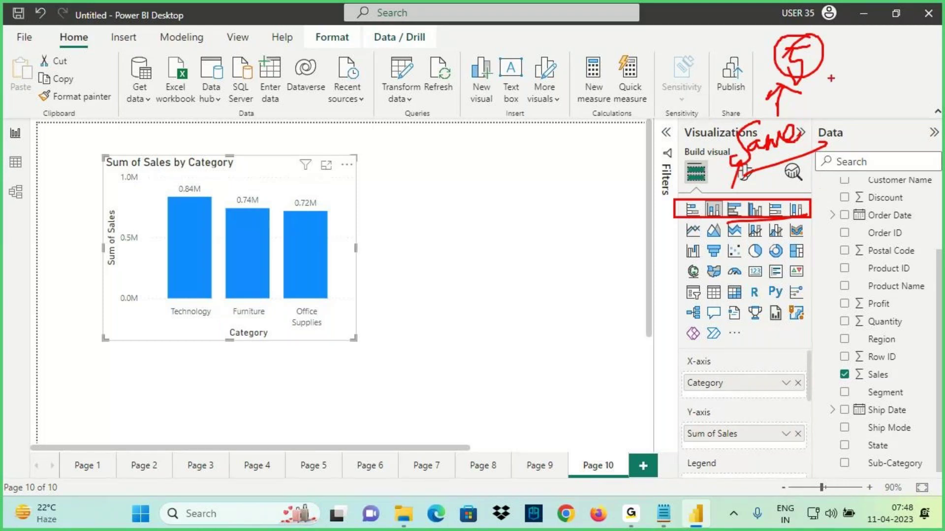
Draw further temporary arrows, underlines and handwritten notes around the bar and column visual types, and clear all markings
mouse_move(786, 40)
mouse_down()
mouse_move(817, 32)
mouse_move(820, 74)
mouse_move(689, 50)
mouse_move(704, 48)
mouse_move(697, 87)
mouse_up()
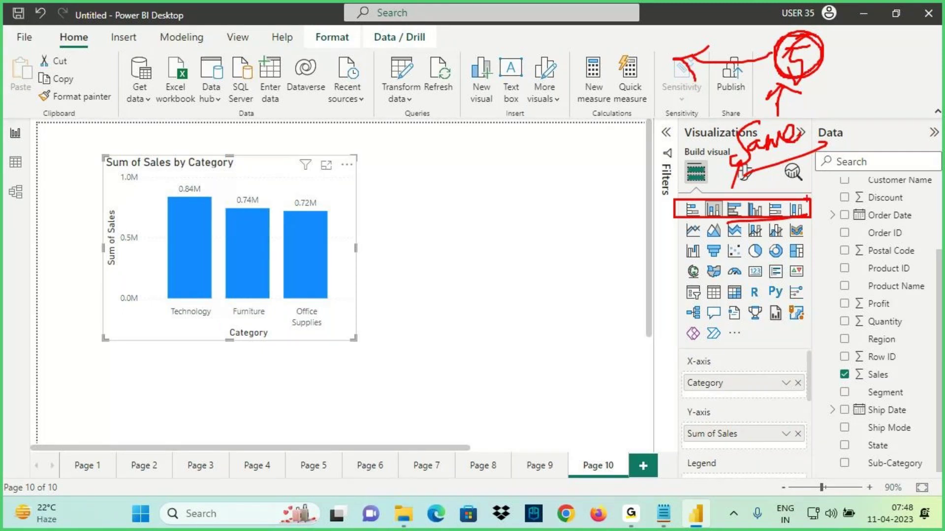
mouse_move(802, 199)
mouse_down()
mouse_move(681, 213)
mouse_move(771, 219)
mouse_up()
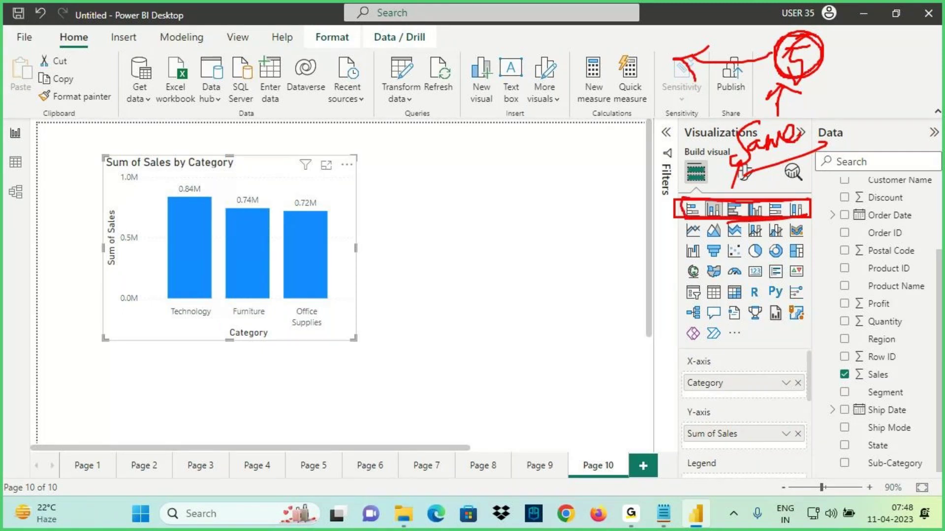
mouse_move(672, 203)
mouse_down()
mouse_move(580, 167)
mouse_move(569, 193)
mouse_up()
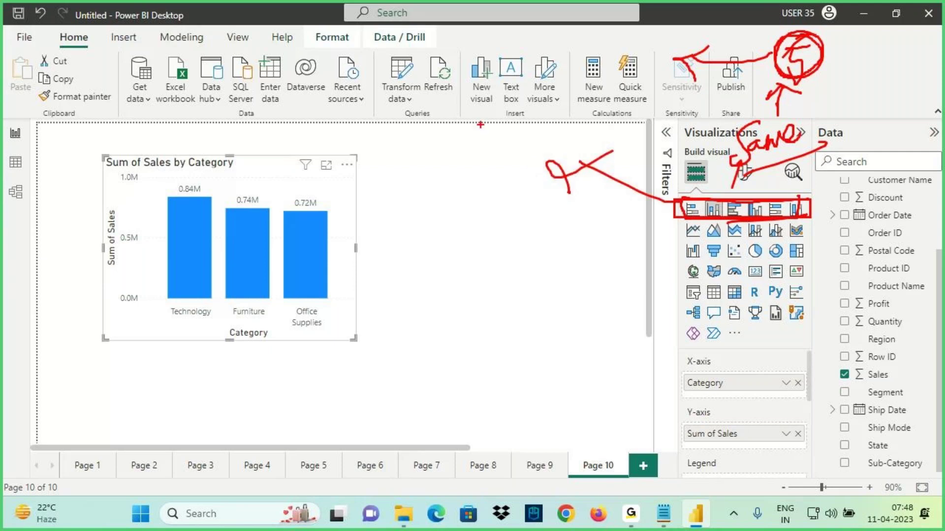
drag(482, 78, 467, 175)
mouse_move(449, 150)
mouse_down()
mouse_move(502, 123)
mouse_move(495, 146)
mouse_move(502, 100)
mouse_move(512, 138)
mouse_move(551, 117)
mouse_up()
mouse_move(776, 108)
mouse_down()
mouse_move(730, 143)
mouse_move(779, 182)
mouse_move(771, 104)
mouse_up()
drag(481, 172, 582, 130)
drag(476, 173, 577, 136)
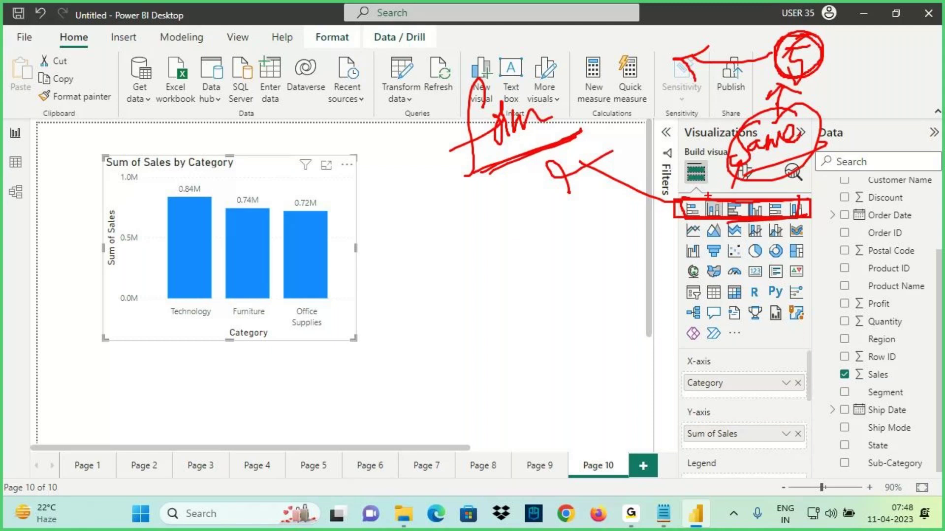
mouse_move(719, 165)
mouse_down()
mouse_move(715, 199)
mouse_move(726, 183)
mouse_up()
mouse_move(682, 222)
mouse_down()
mouse_move(781, 221)
mouse_move(859, 194)
mouse_up()
key(Escape)
In Notepad, add the heading "Bar & Column Charts - 1 Rows (6 Visuals)" above the Stacked Bar Chart section
key(alt+Tab)
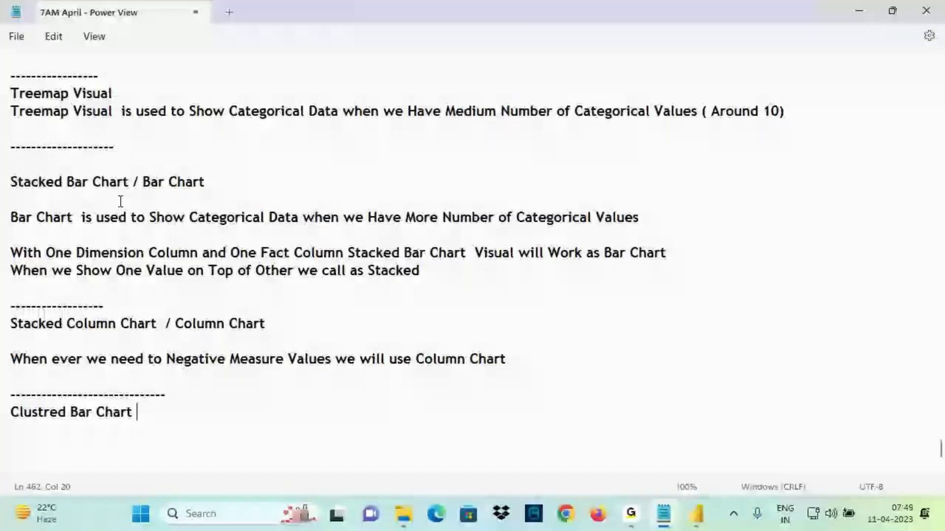
scroll(100, 190, up, 2)
scroll(99, 206, up, 2)
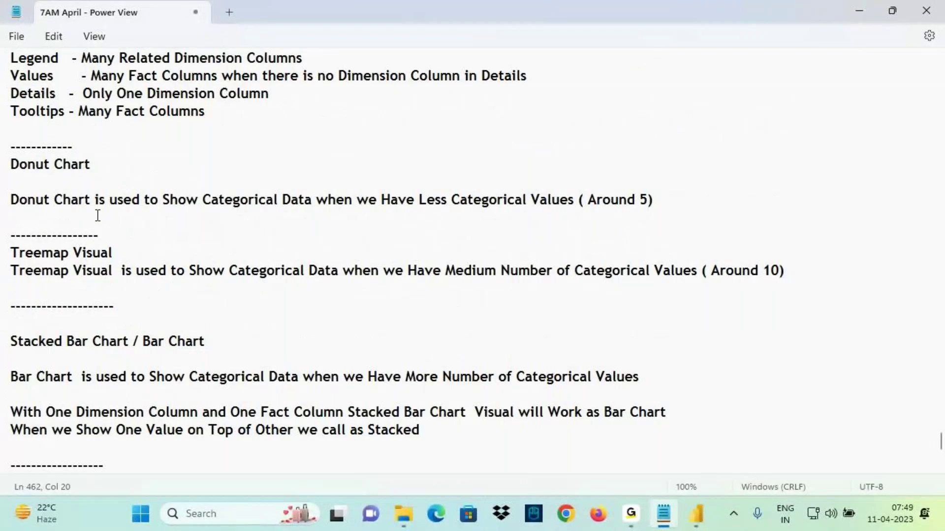
scroll(98, 215, down, 1)
click(120, 284)
key(Return)
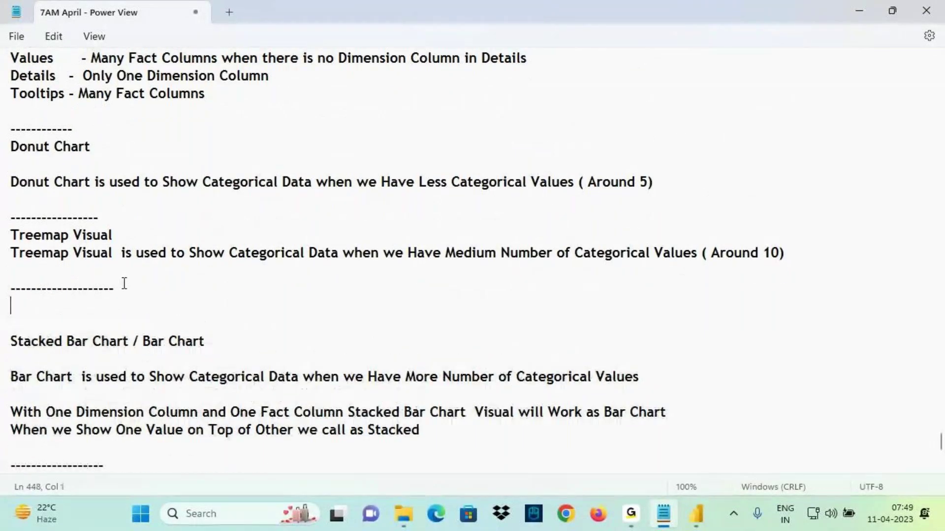
text(Bar )
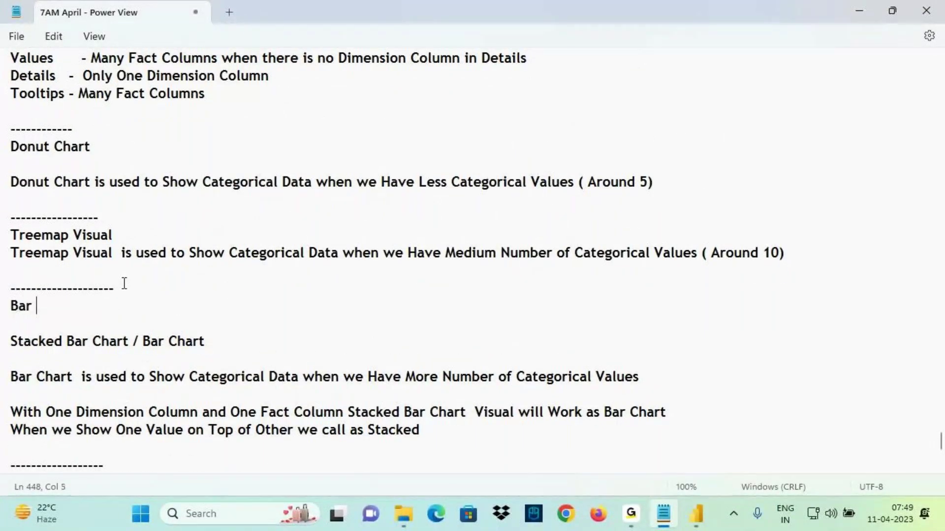
text(& Column Charts )
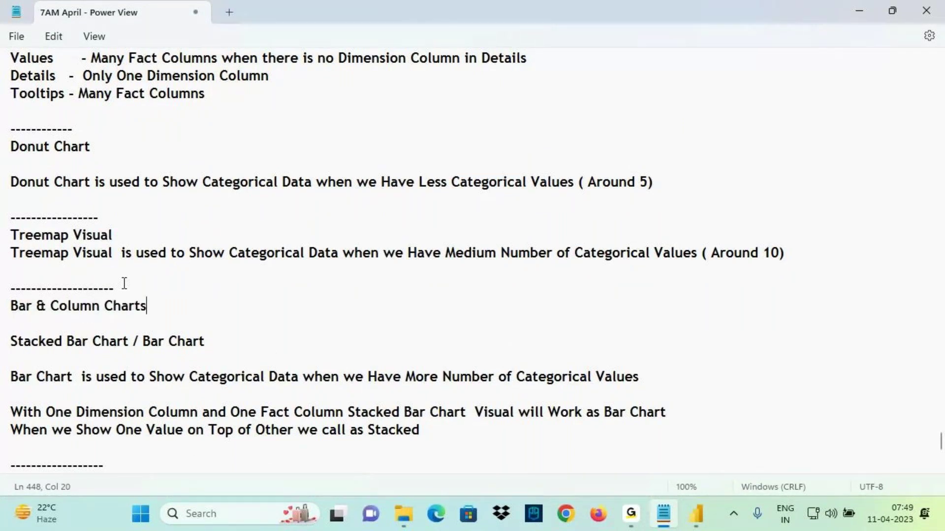
text(- 1 Rows  ()
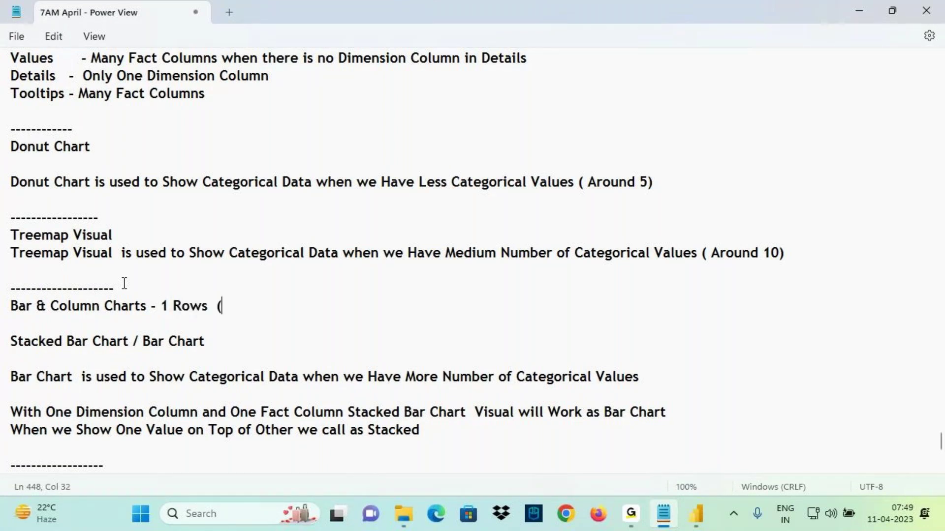
text(6 Visuals)
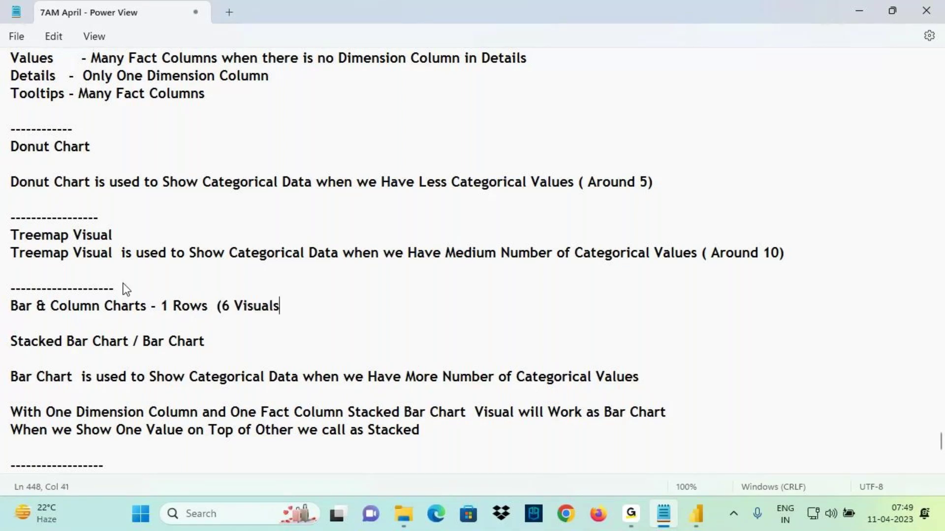
text())
Add the lines "5 Filed Wells" and "Same Formatting Options" under the heading, save the notes, and return to Power BI
key(Return)
text(5)
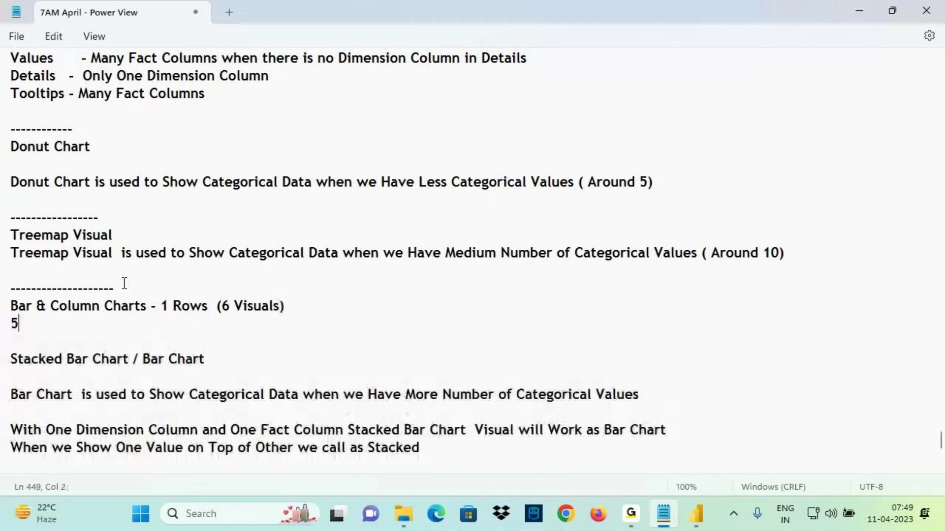
text( Fileds)
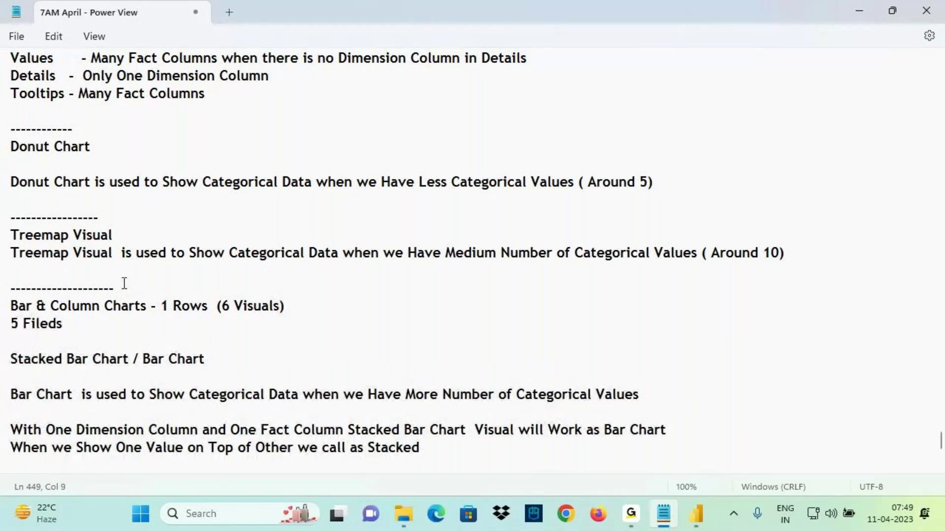
key(BackSpace)
text(Wells)
key(Return)
text(Same )
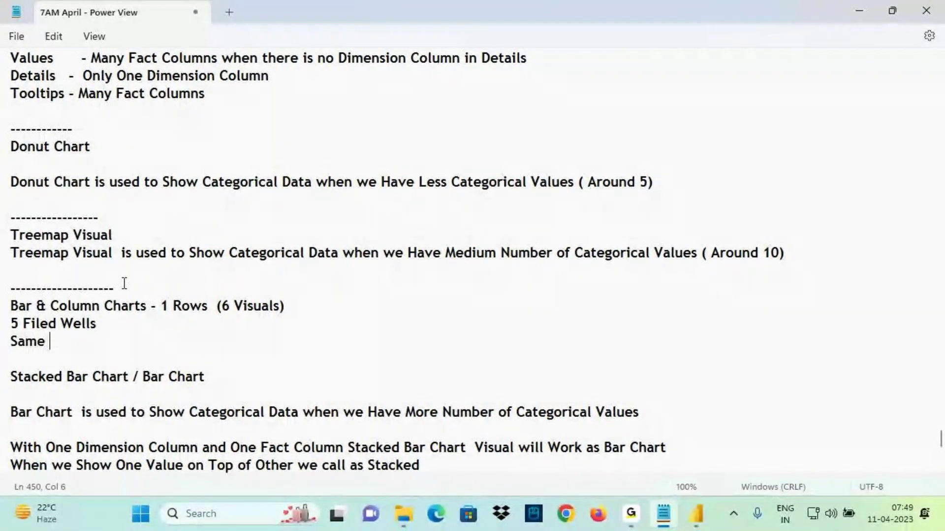
text(Formatt)
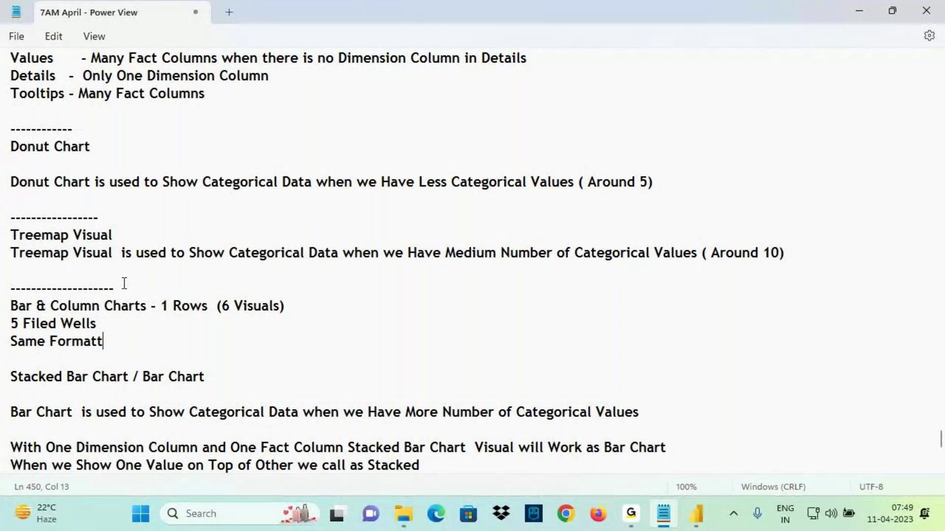
text(ing Options)
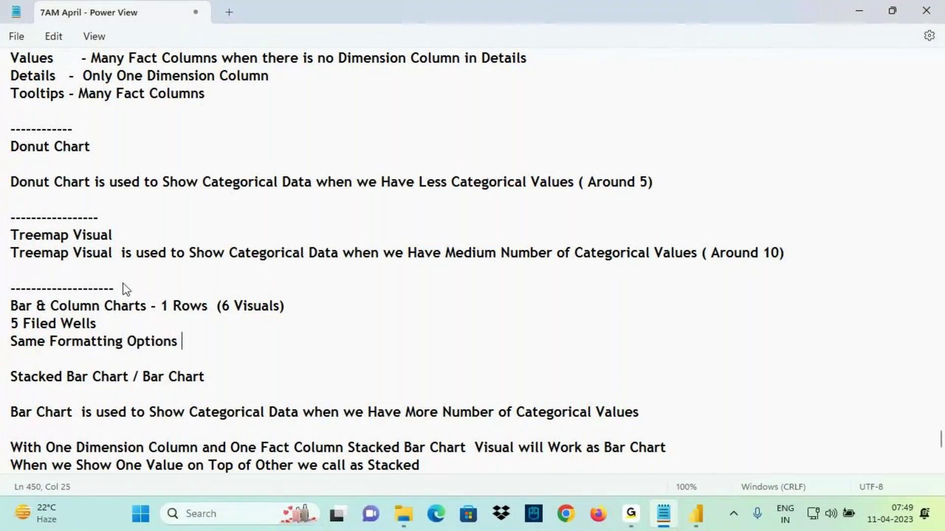
key(ctrl+s)
click(698, 512)
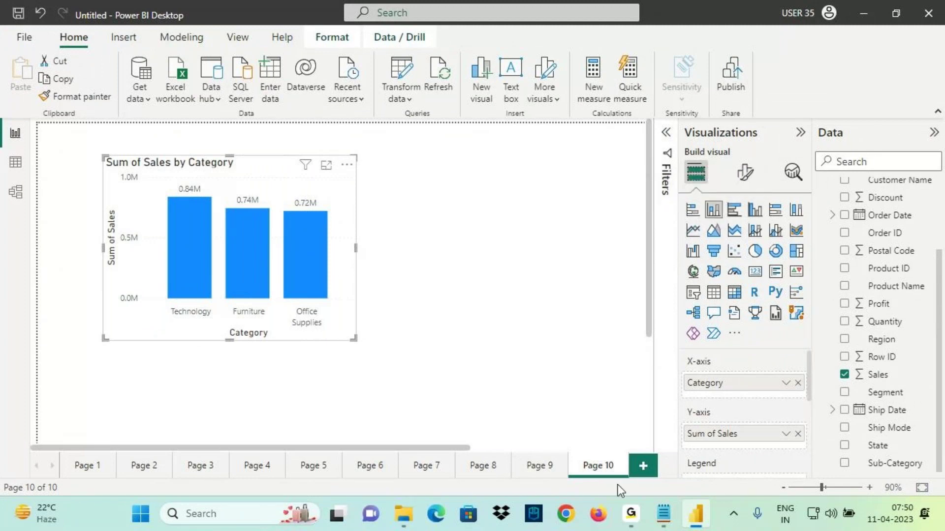
Add a new report page and place an empty clustered bar chart near the middle of its canvas
click(641, 471)
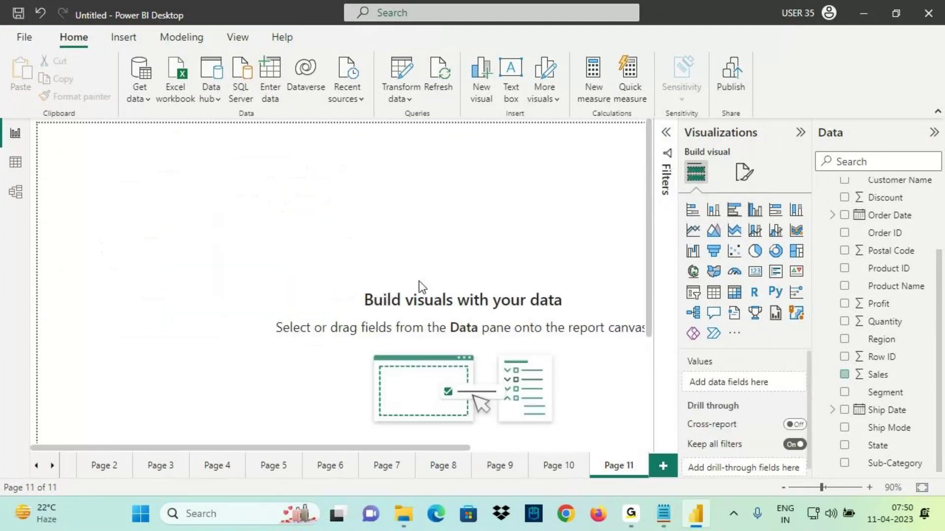
click(733, 212)
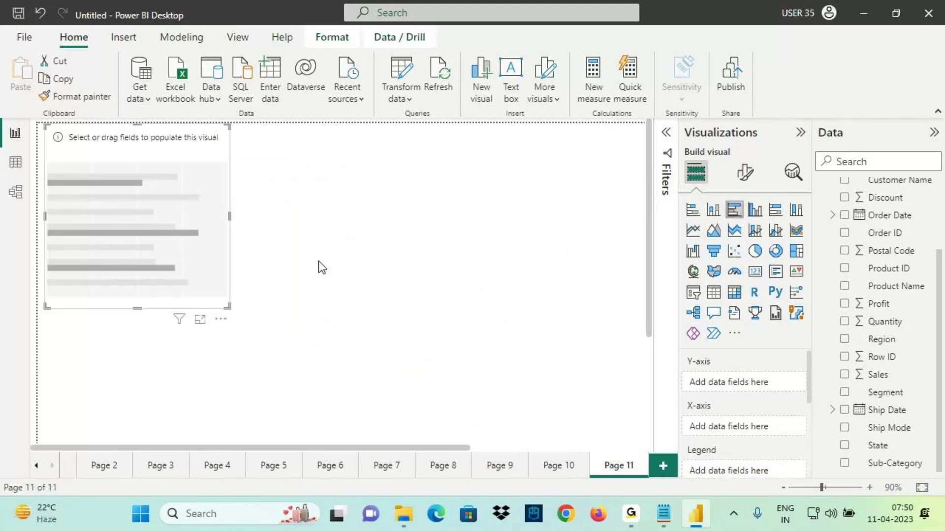
click(152, 153)
click(248, 213)
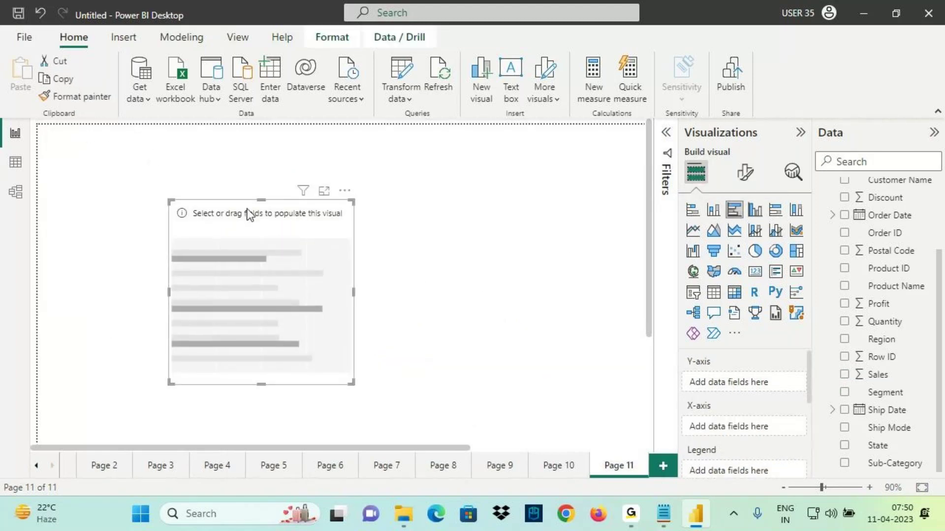
Switch to Notepad and highlight the "Clustred Bar Chart" heading at the end of the notes
click(663, 514)
scroll(226, 320, down, 5)
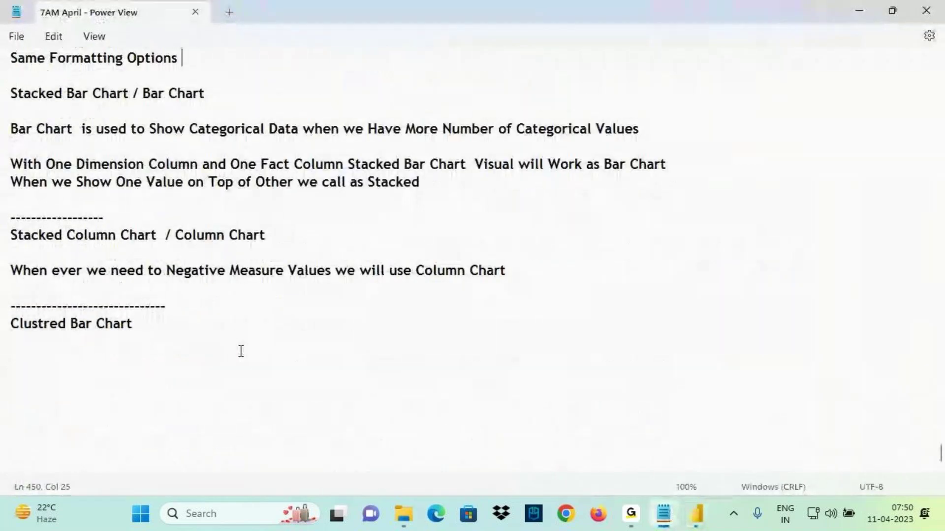
drag(14, 323, 154, 331)
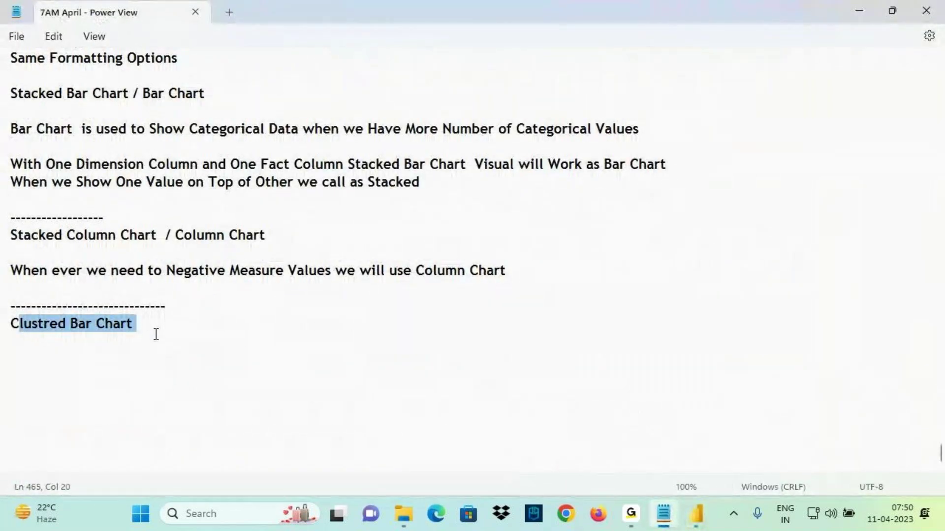
click(91, 335)
drag(38, 323, 129, 327)
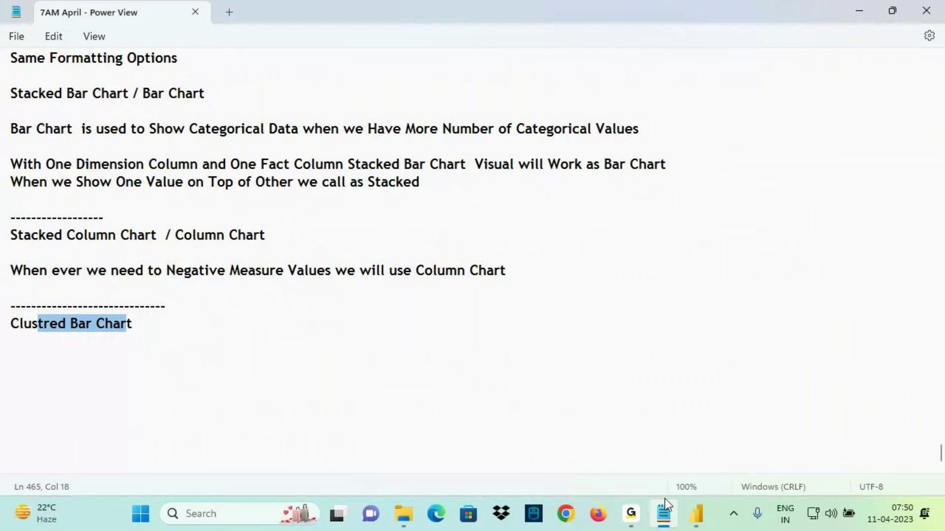
Return to Power BI and replace the empty clustered bar chart with an enlarged stacked bar chart on Page 11
click(695, 513)
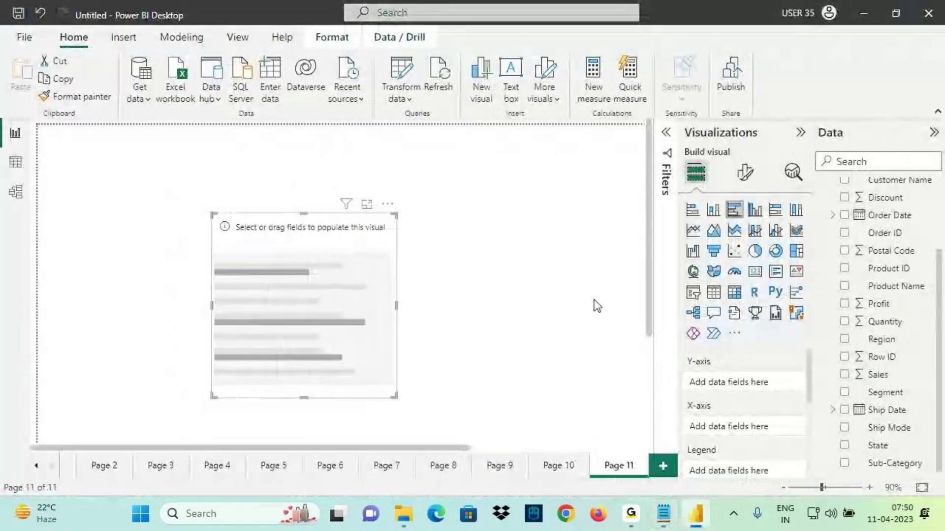
click(387, 204)
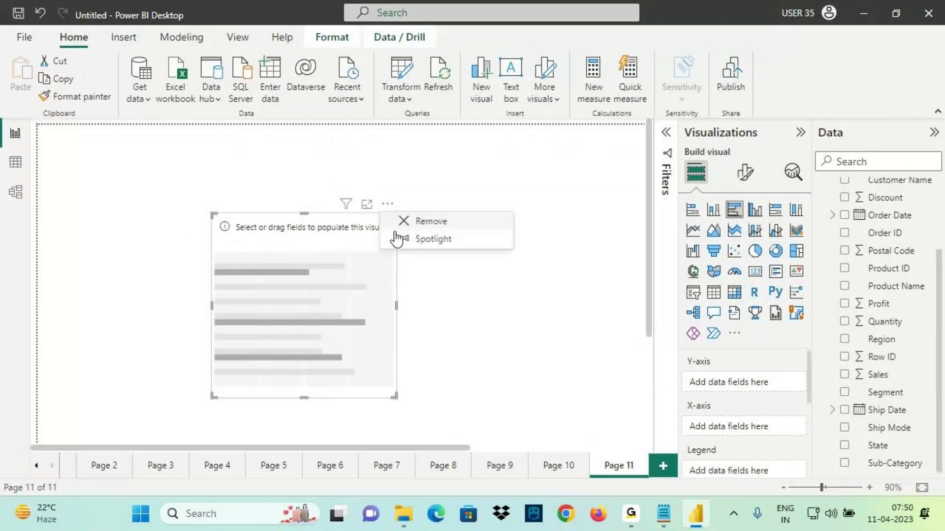
click(423, 221)
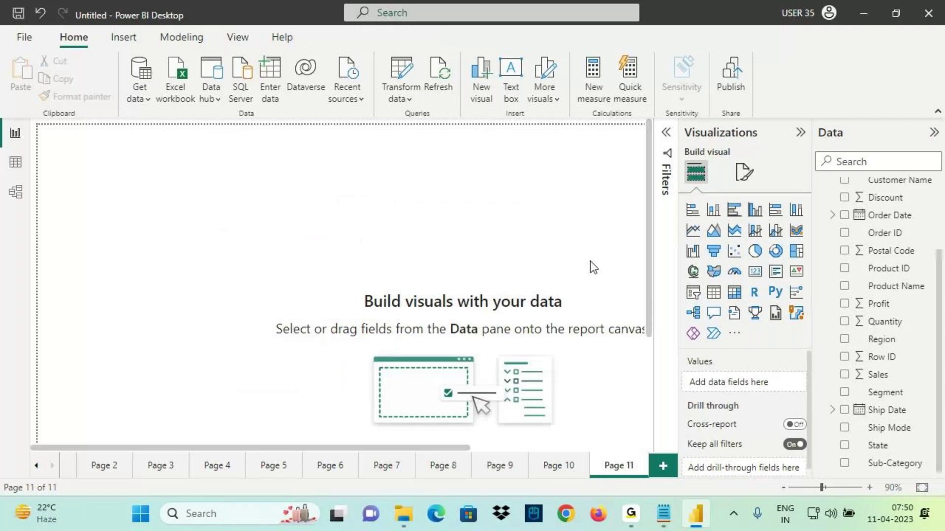
click(694, 213)
drag(152, 221, 68, 159)
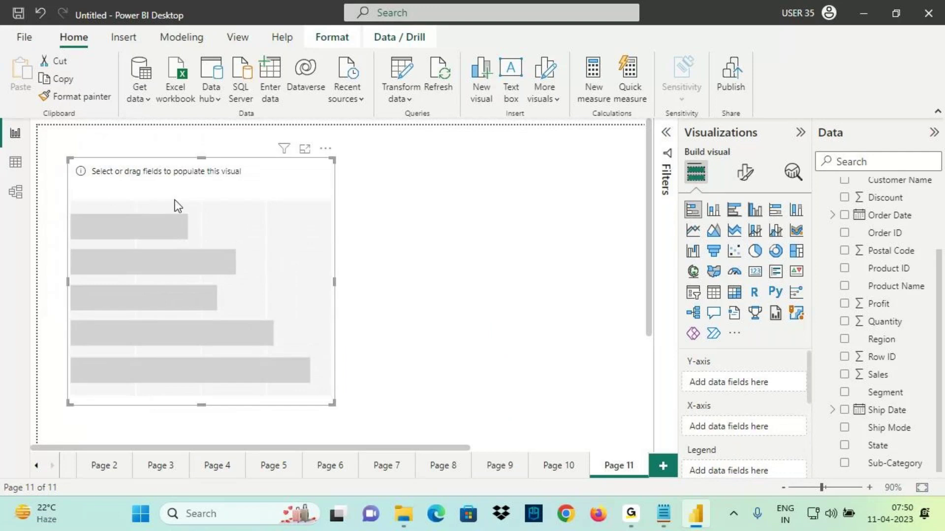
Assign Category to the stacked bar chart's Y-axis and Sales to its X-axis, and turn on data labels
scroll(907, 312, up, 2)
drag(885, 204, 713, 383)
scroll(884, 376, down, 3)
drag(879, 379, 749, 435)
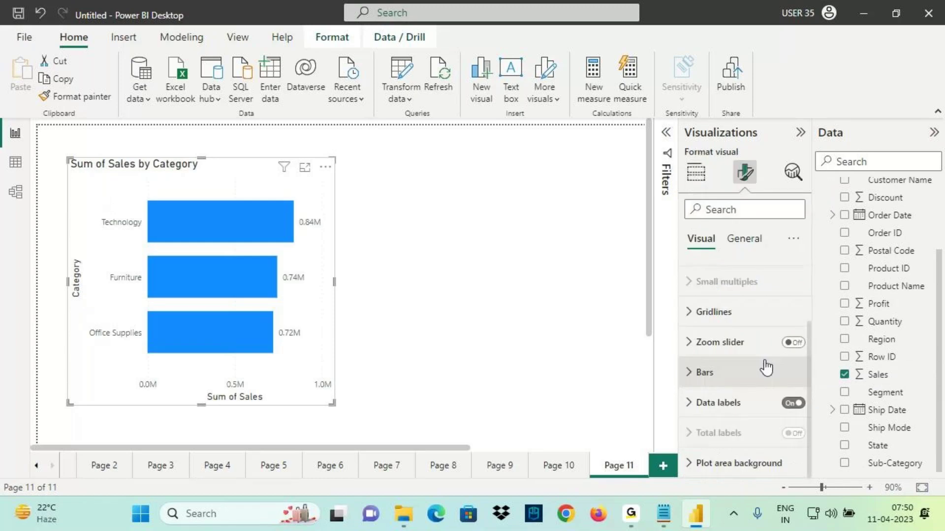
scroll(719, 294, up, 2)
click(696, 172)
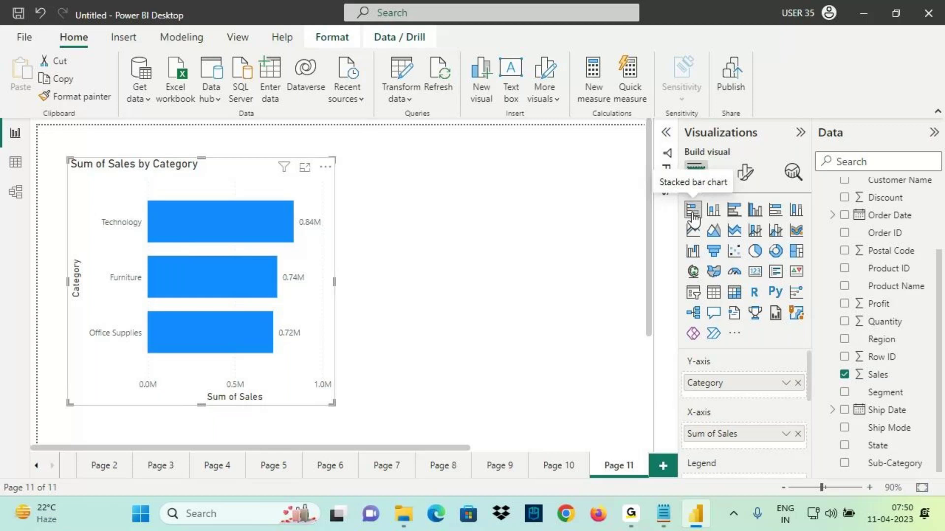
Split the stacked bars by Region using the legend, widen and reposition the chart, and set the canvas zoom to 80%
drag(302, 268, 305, 261)
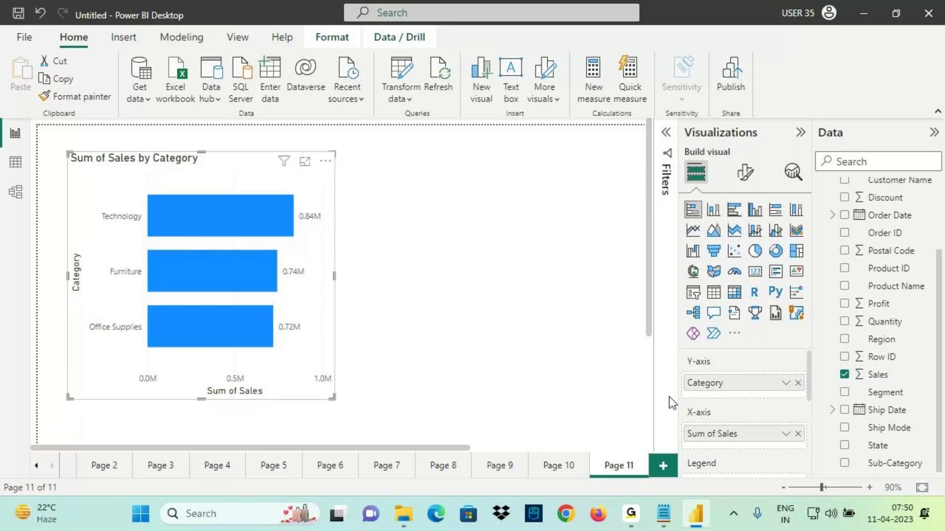
scroll(707, 427, down, 1)
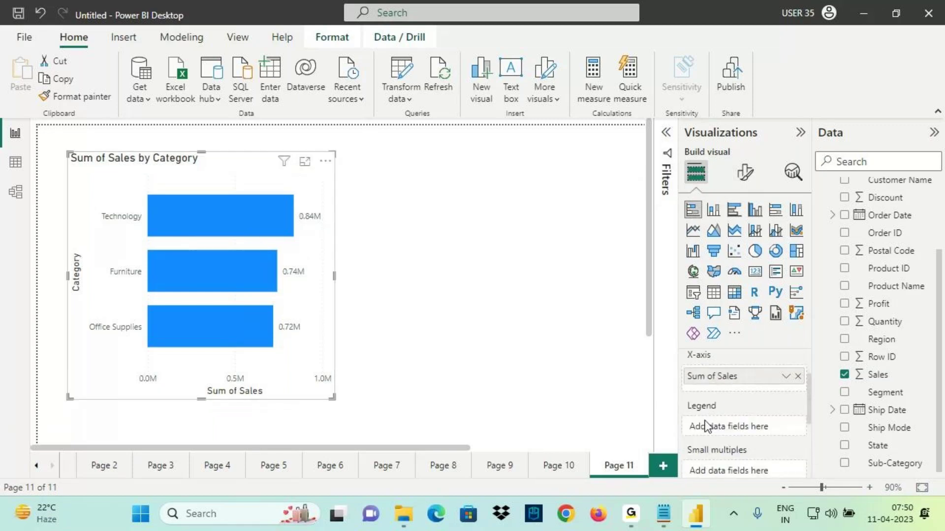
drag(879, 342, 744, 422)
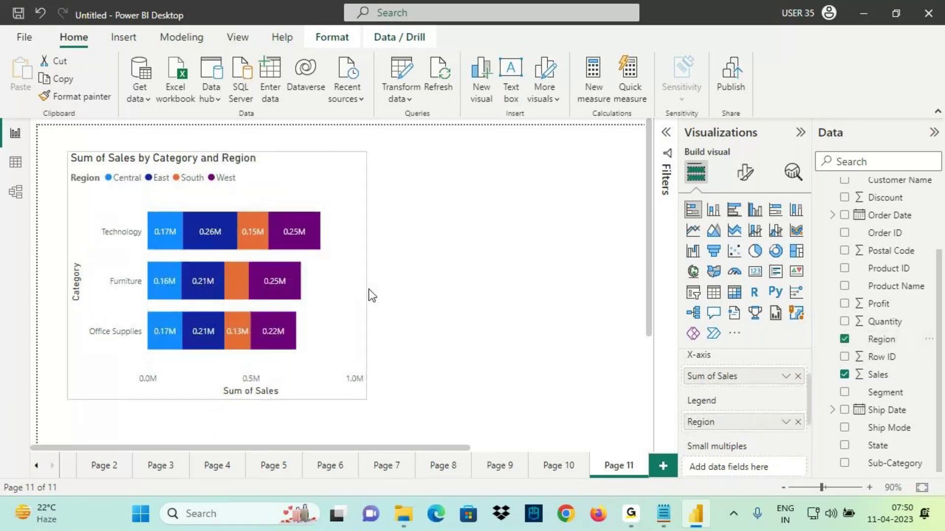
drag(348, 295, 335, 289)
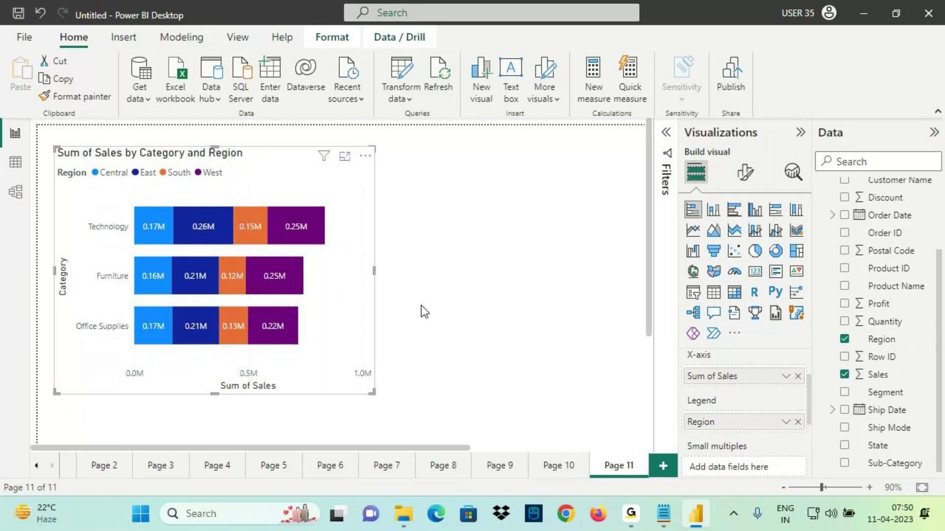
scroll(496, 269, down, 2)
scroll(490, 268, up, 1)
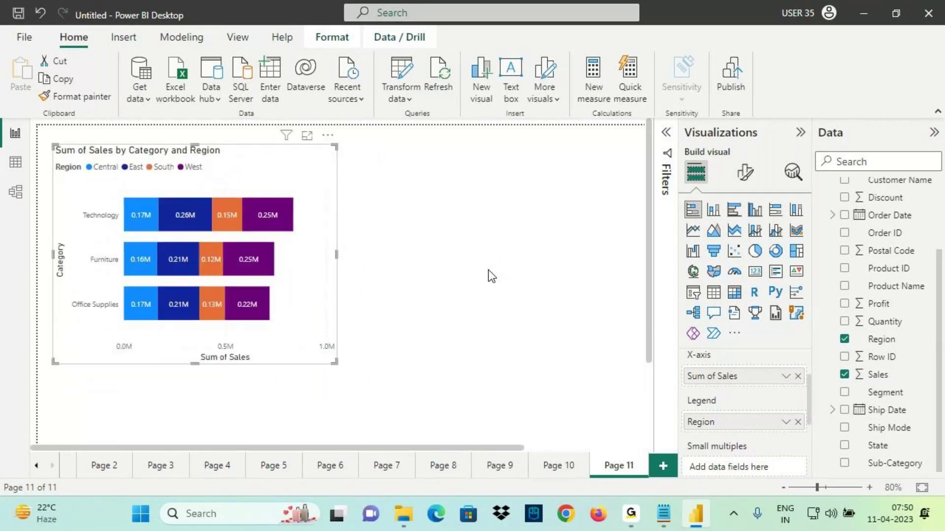
Temporarily mark the Technology bar with arrows and underlines on its category label, segment values and the East legend entry
key(ctrl+2)
drag(75, 221, 130, 222)
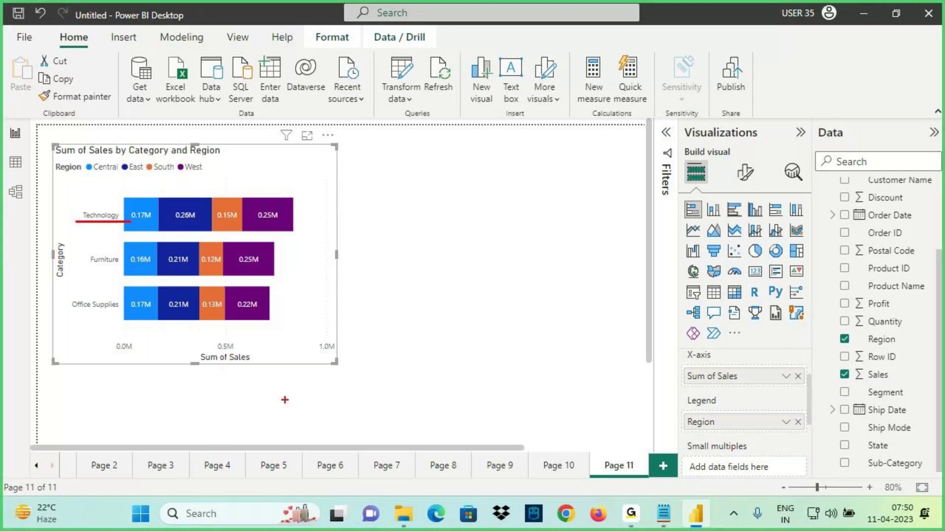
drag(83, 179, 88, 205)
drag(76, 196, 88, 205)
drag(178, 226, 246, 226)
drag(255, 224, 273, 222)
mouse_move(188, 178)
mouse_down()
mouse_move(181, 193)
mouse_move(202, 193)
mouse_up()
drag(122, 173, 147, 173)
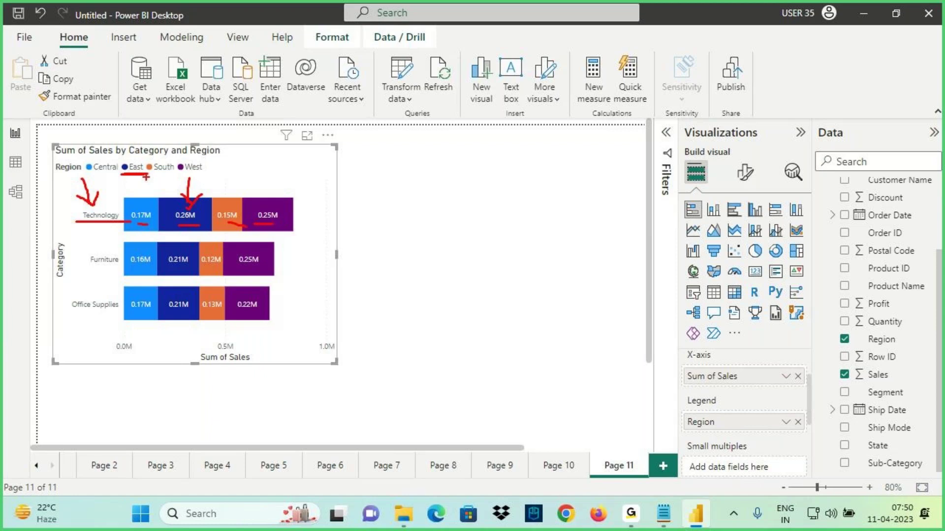
Circle the South segment, all stacked bars and the clustered bar visual type with temporary ink, and clear all markings
mouse_move(242, 225)
mouse_down()
mouse_move(214, 216)
mouse_move(240, 211)
mouse_up()
drag(160, 140, 162, 164)
mouse_move(157, 155)
mouse_down()
mouse_move(163, 164)
mouse_move(175, 150)
mouse_up()
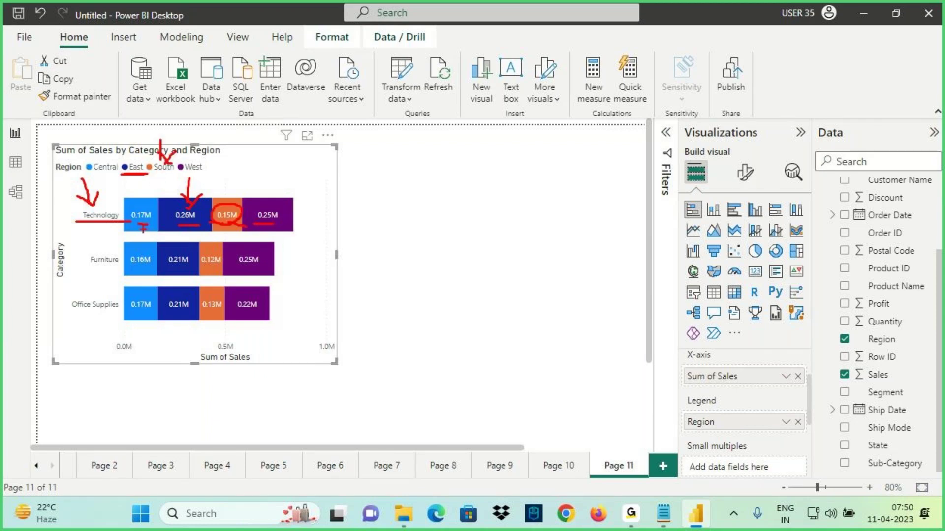
mouse_move(275, 217)
mouse_down()
mouse_move(227, 339)
mouse_move(275, 209)
mouse_up()
mouse_move(202, 126)
mouse_down()
mouse_move(215, 195)
mouse_move(194, 196)
mouse_up()
mouse_move(729, 220)
mouse_down()
mouse_move(747, 212)
mouse_move(736, 198)
mouse_move(728, 226)
mouse_up()
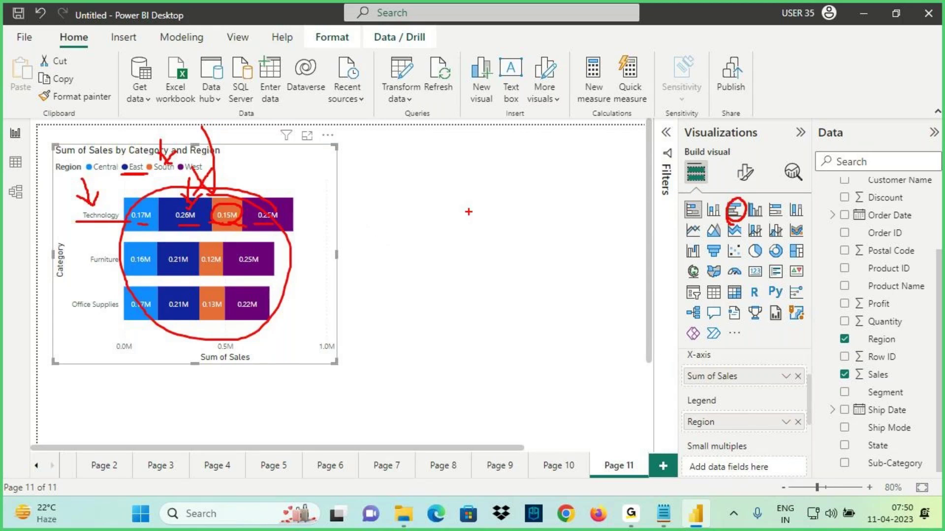
click(468, 210)
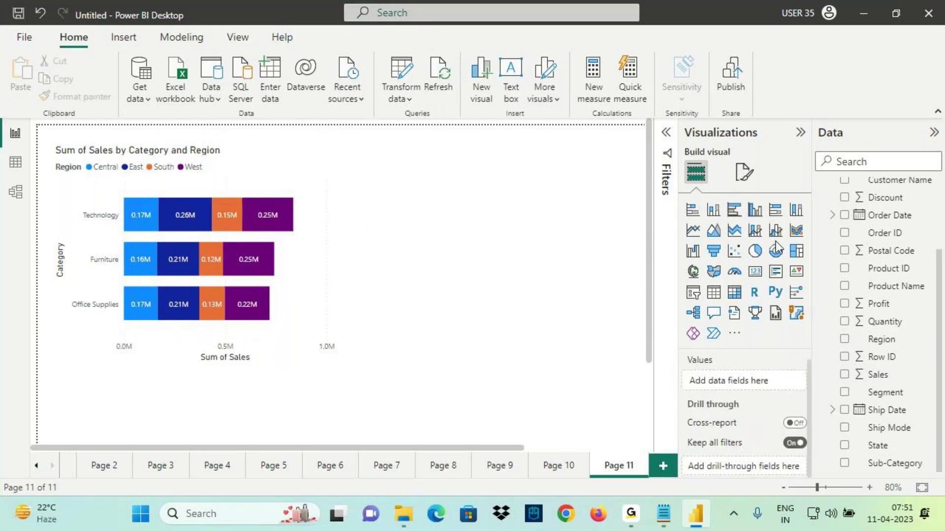
Insert a clustered bar chart beside the stacked bar chart and size it to align with that chart's bottom edge
click(736, 213)
drag(572, 216, 486, 282)
drag(498, 344, 496, 377)
drag(489, 317, 479, 308)
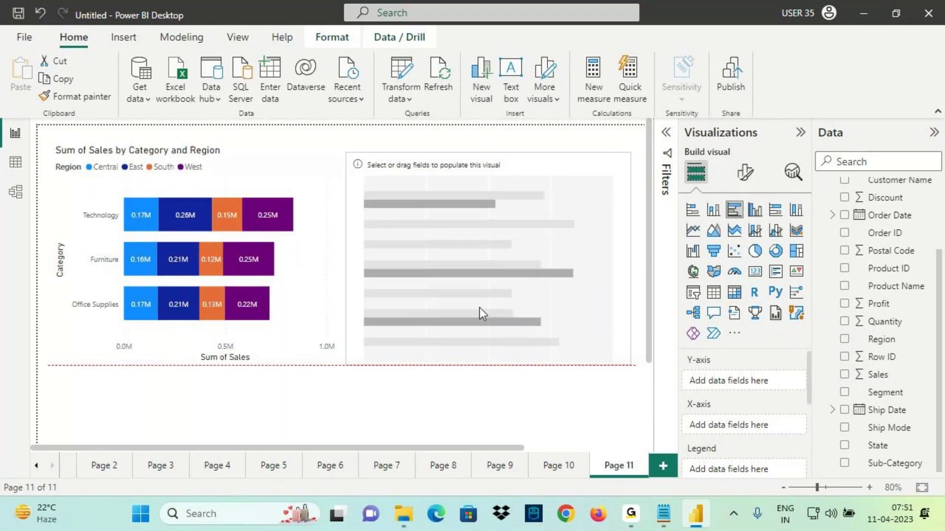
Assign Category to the clustered bar chart's Y-axis and Sales to its X-axis, and turn on data labels
scroll(825, 359, up, 4)
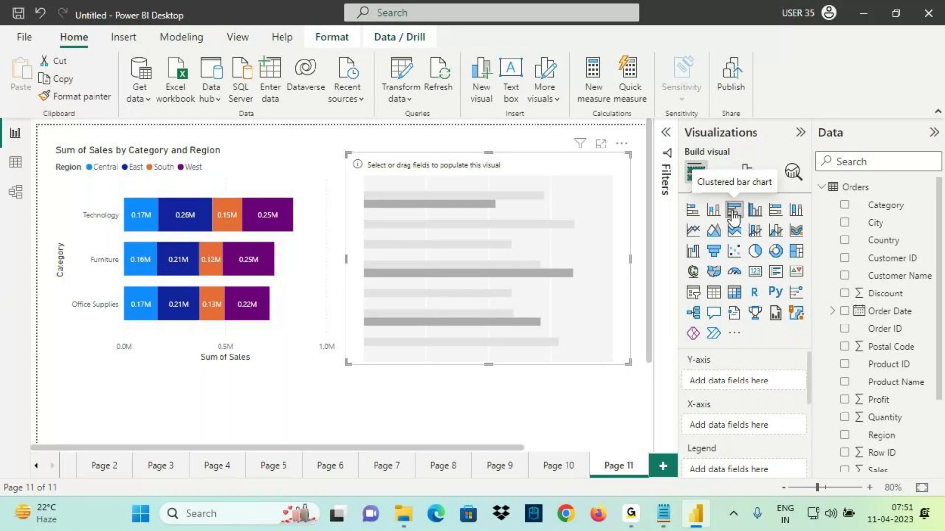
click(889, 208)
drag(890, 208, 767, 374)
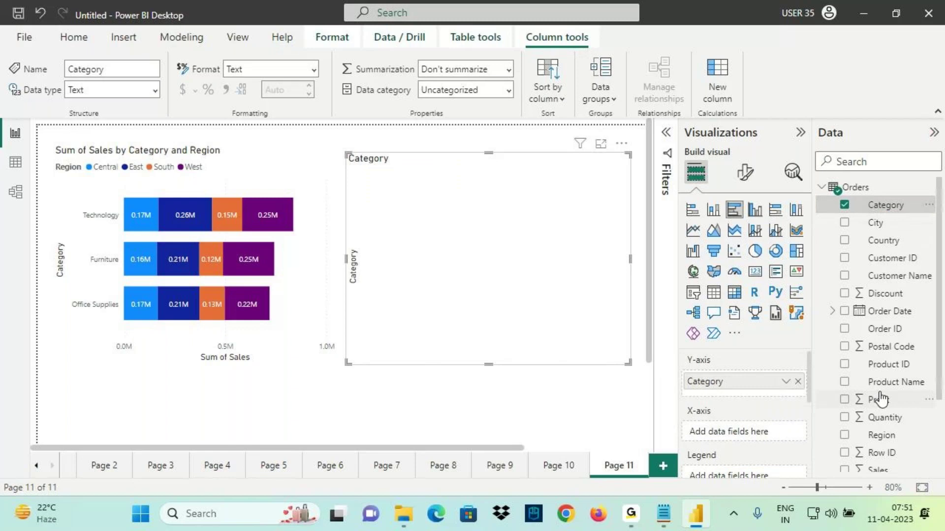
scroll(877, 396, down, 2)
drag(877, 374, 801, 427)
click(745, 172)
click(793, 434)
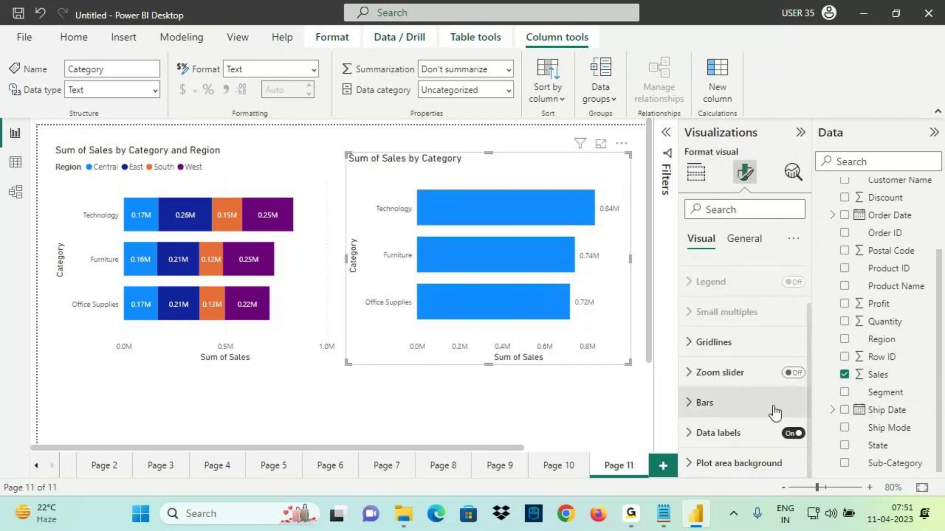
Add Region as the clustered bar chart's legend and increase the chart's height
click(696, 173)
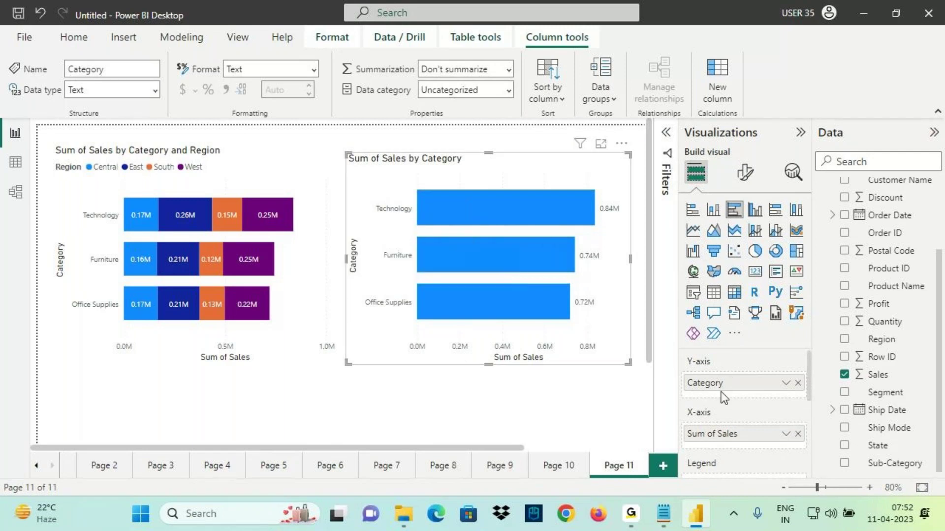
scroll(697, 431, down, 1)
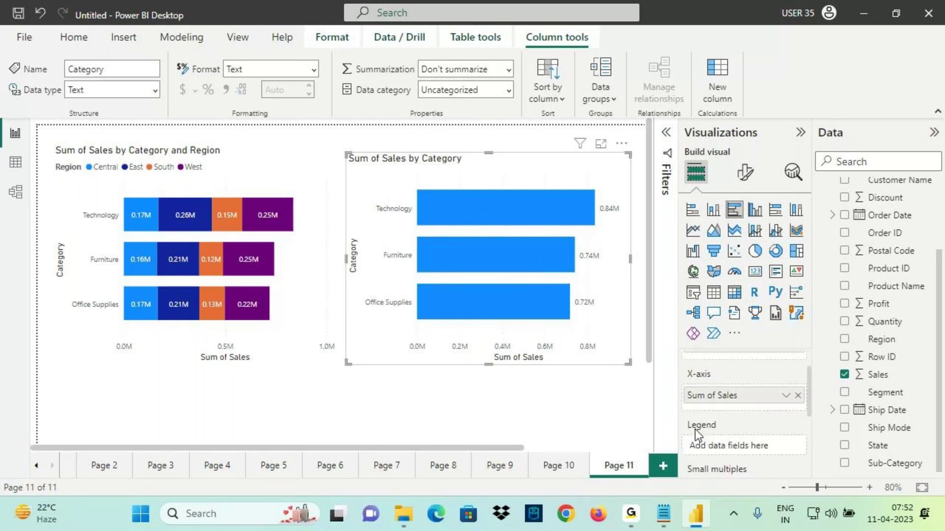
drag(881, 339, 739, 448)
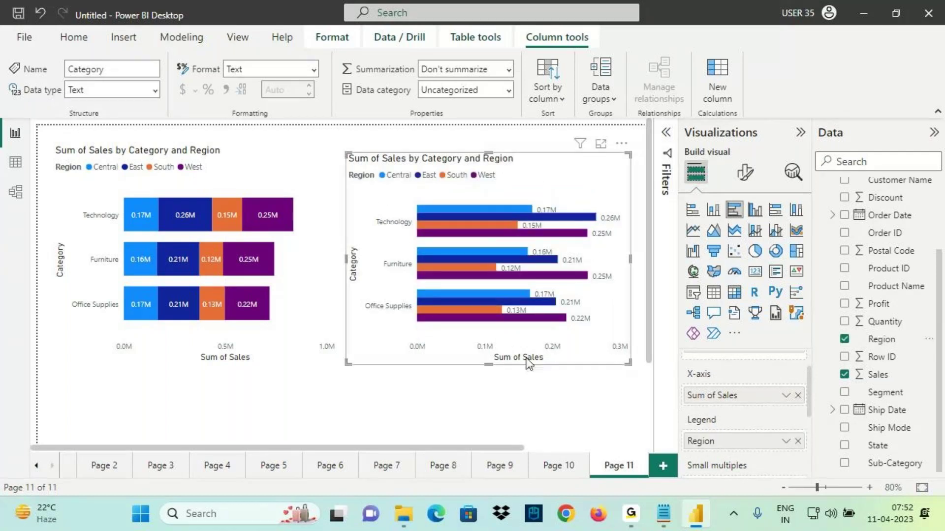
drag(498, 369, 489, 426)
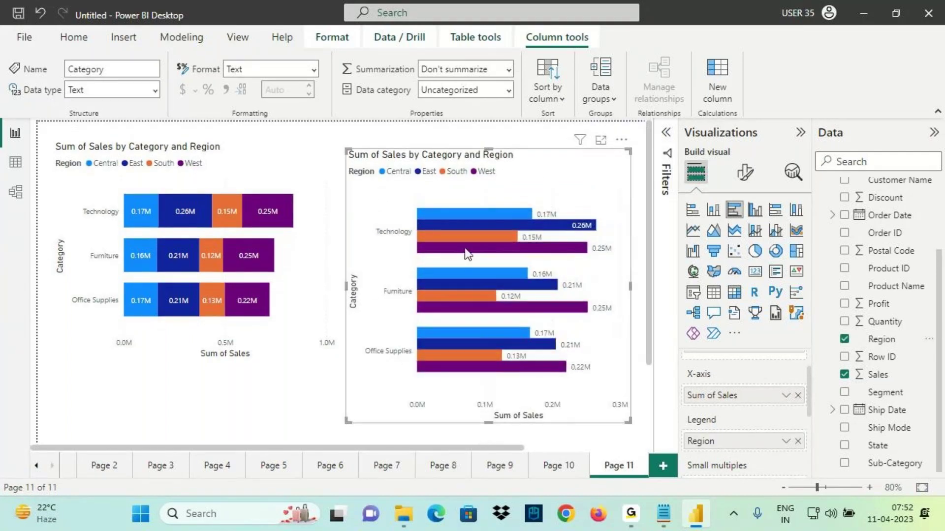
Temporarily box matching Technology segments in the stacked and clustered bar charts to compare them, and clear the boxes
key(ctrl+2)
drag(418, 210, 513, 224)
drag(123, 196, 161, 231)
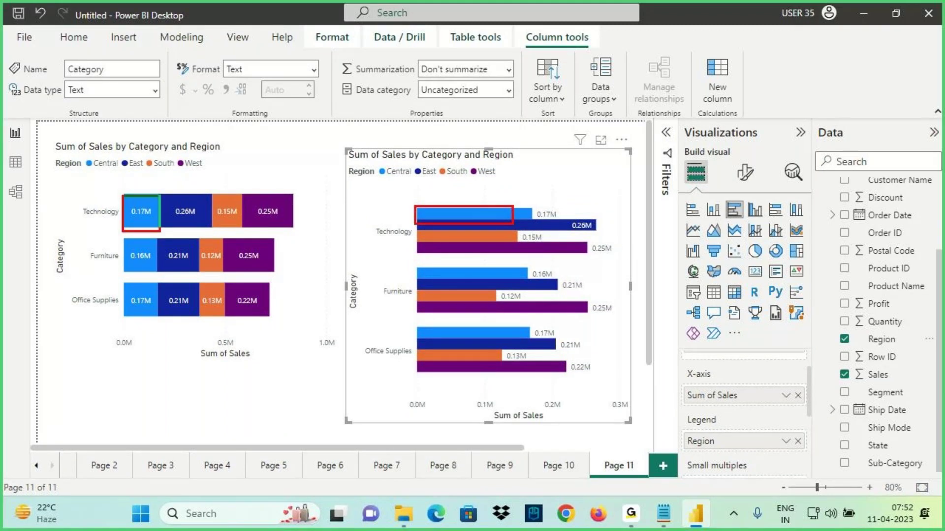
drag(159, 194, 212, 229)
drag(211, 192, 254, 226)
drag(418, 219, 600, 232)
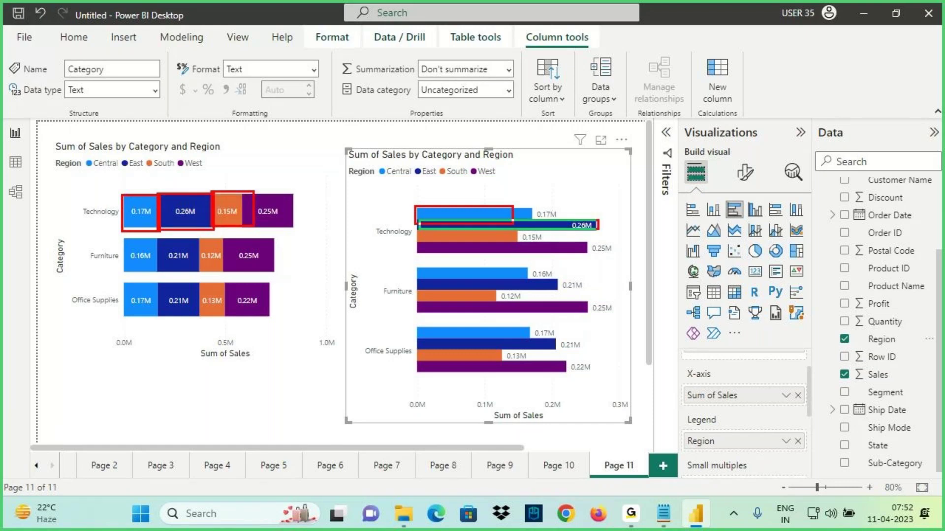
key(Escape)
Temporarily underline the clustered chart's Technology bars and legend entries, handwrite "Clus" above the bars, and clear the ink
drag(371, 238, 409, 234)
drag(384, 182, 421, 182)
drag(439, 214, 487, 210)
drag(423, 179, 459, 182)
mouse_move(441, 224)
mouse_down()
mouse_move(494, 223)
mouse_move(491, 231)
mouse_up()
drag(473, 180, 515, 184)
drag(454, 250, 516, 246)
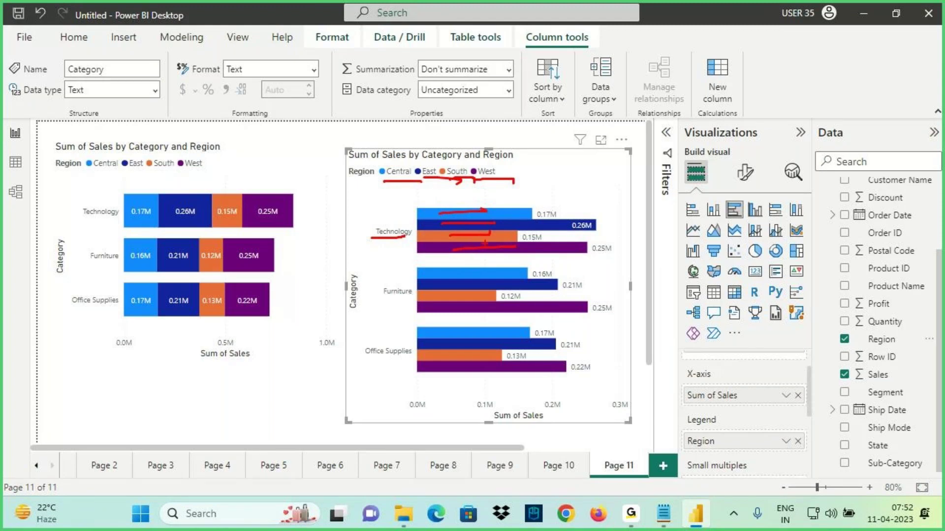
drag(534, 197, 615, 194)
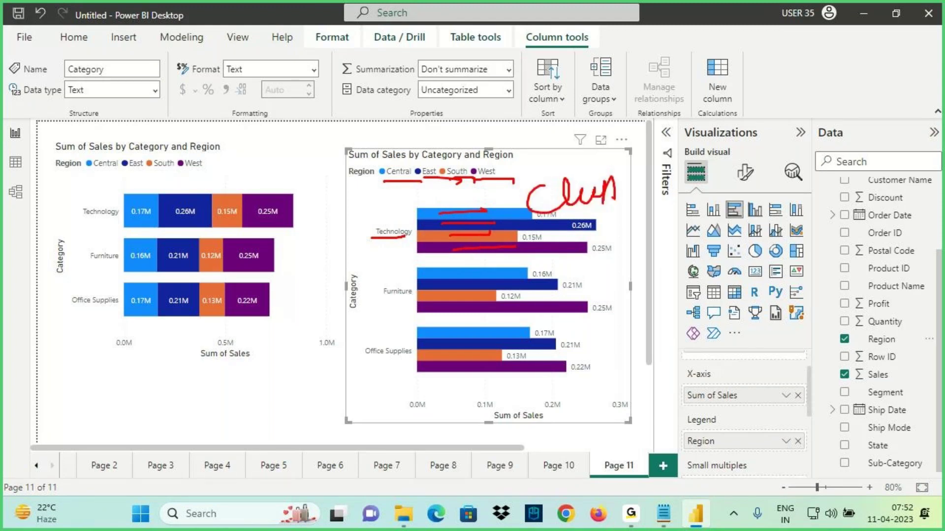
key(Escape)
Switch to Notepad and add the line "When we Show One Value Beside Other we call as Clustered" under the Clustred Bar Chart heading
click(665, 509)
text(When we Sh)
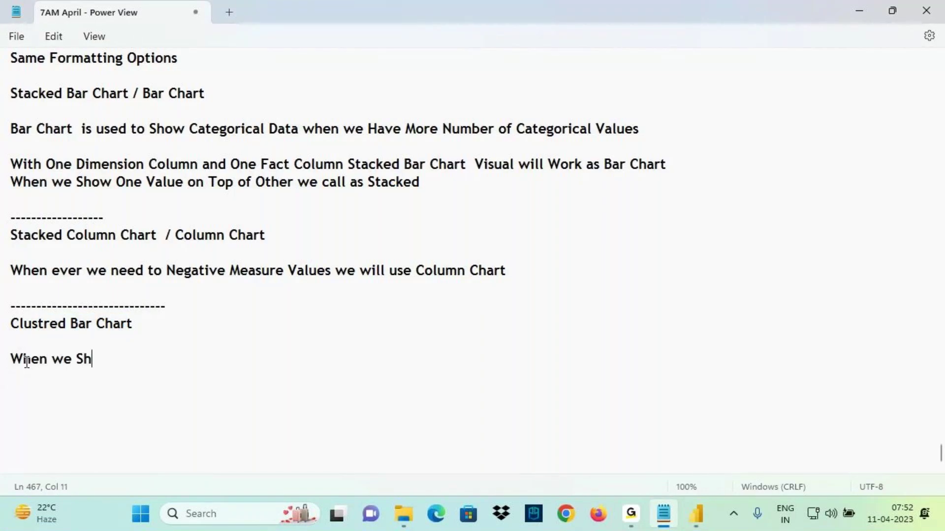
text(ow )
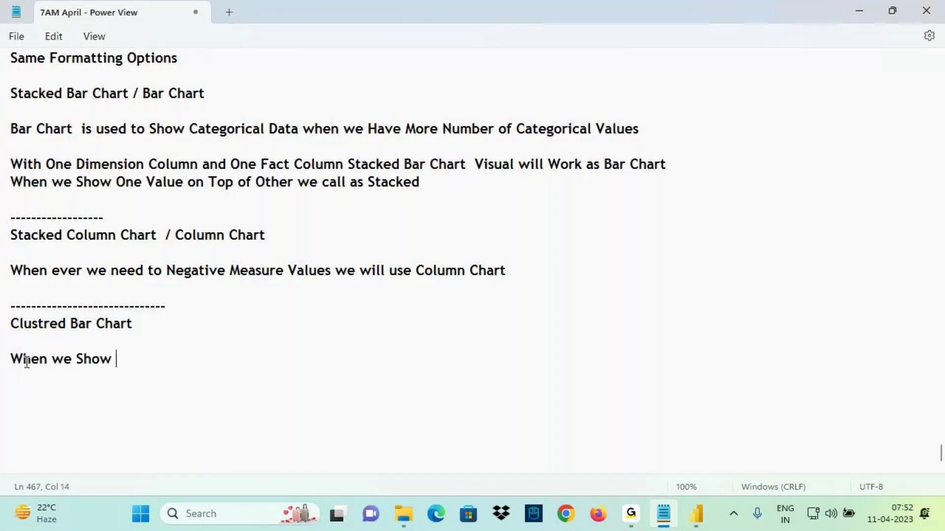
text(One Value Beside O)
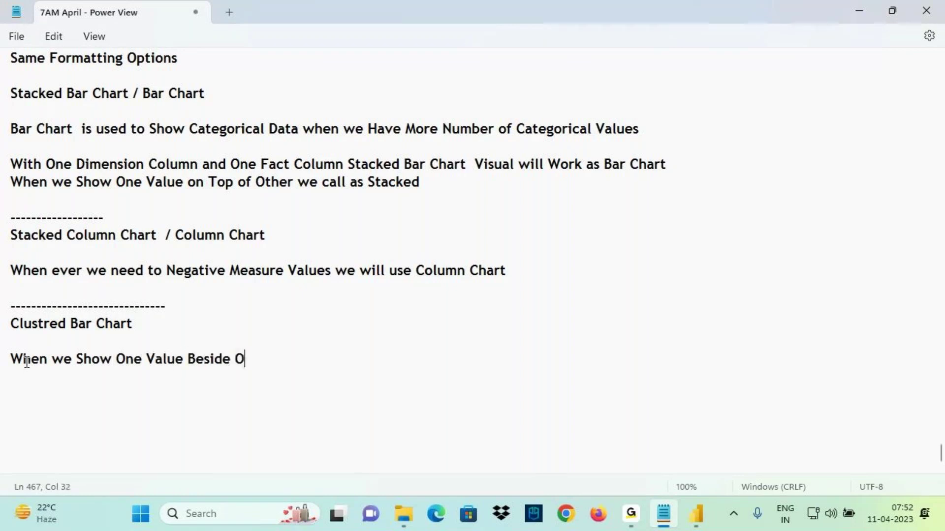
text(ther we w)
key(BackSpace)
text(call as Clustered)
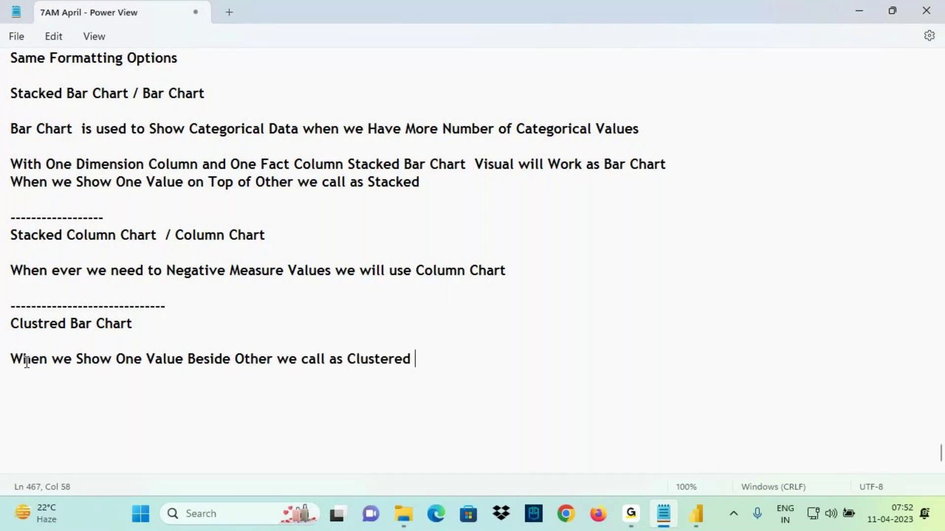
Switch back to Power BI, temporarily tick and mark the clustered chart's Technology bars, and clear the ink
click(697, 515)
mouse_move(432, 214)
mouse_down()
mouse_move(457, 203)
mouse_move(472, 225)
mouse_up()
drag(544, 190, 570, 206)
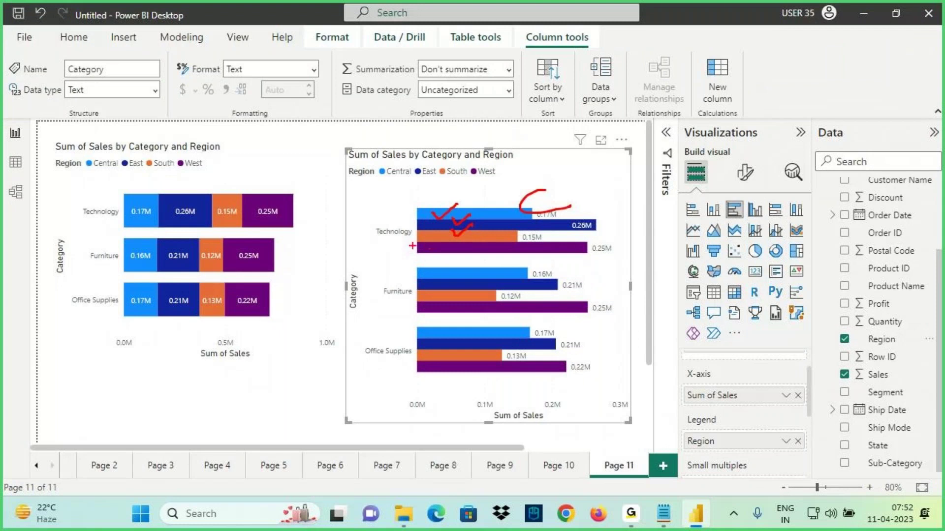
drag(394, 251, 659, 250)
drag(613, 235, 622, 275)
drag(424, 261, 605, 258)
drag(710, 219, 699, 254)
mouse_move(738, 229)
mouse_down()
mouse_move(724, 240)
mouse_move(733, 246)
mouse_move(787, 210)
mouse_up()
drag(642, 279, 768, 235)
key(Escape)
Move the clustered bar chart up and closer to the stacked bar chart
mouse_move(511, 309)
scroll(511, 309, up, 1)
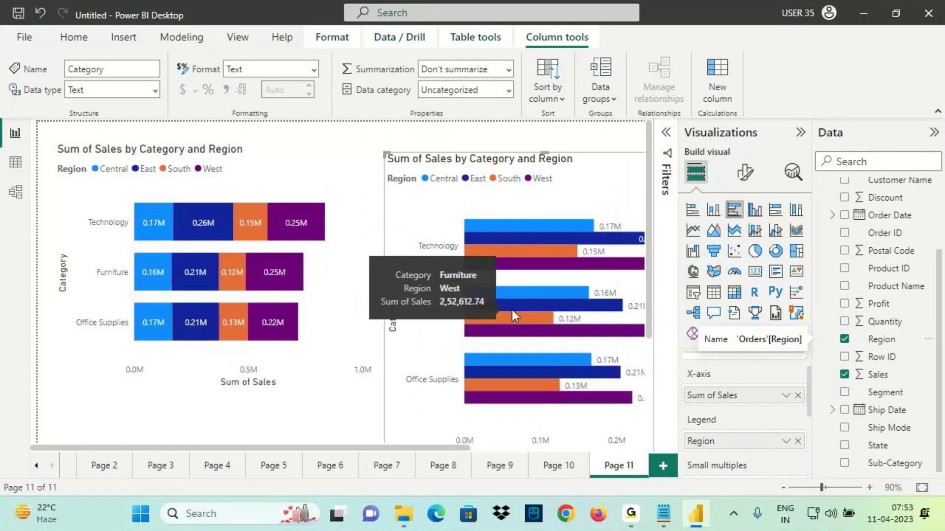
drag(519, 219, 479, 195)
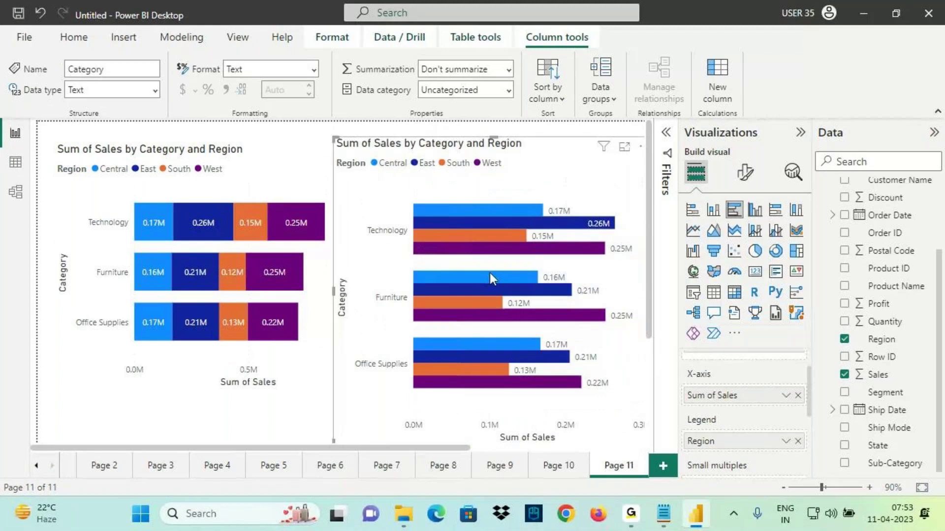
Temporarily mark the clustered chart's Technology East and South bars and Office Supplies West bar, underlining their legend entries and boxing Office Supplies
key(ctrl+2)
drag(364, 238, 408, 230)
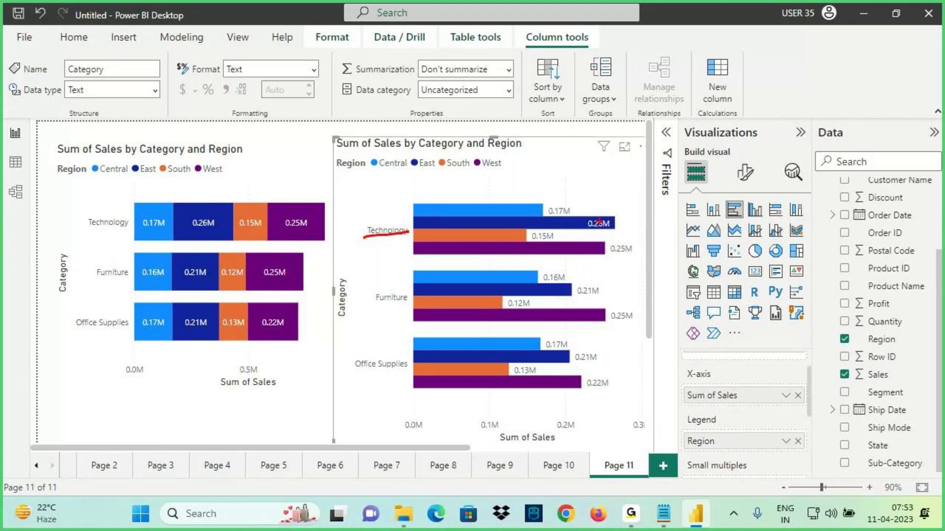
drag(597, 209, 667, 164)
drag(420, 169, 441, 169)
drag(422, 223, 600, 215)
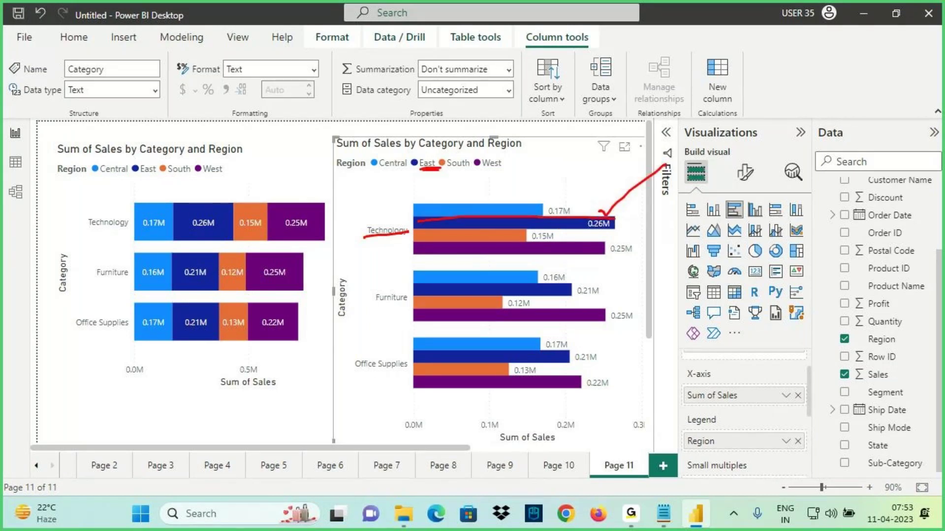
drag(446, 172, 467, 172)
drag(414, 235, 524, 236)
drag(351, 353, 406, 378)
drag(484, 176, 512, 169)
drag(440, 382, 580, 384)
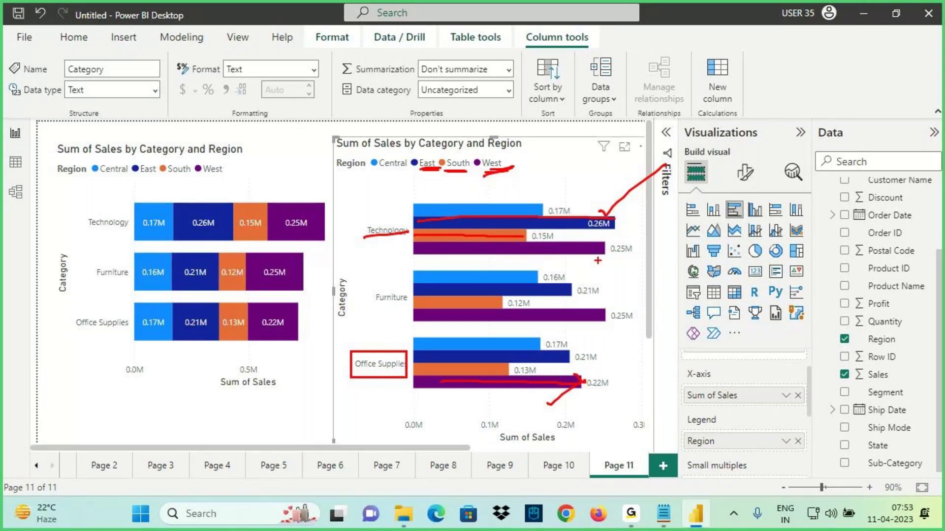
Temporarily circle the stacked and clustered charts with arrows linking them for comparison, and clear all the ink
drag(207, 160, 222, 227)
drag(203, 195, 224, 224)
drag(238, 181, 223, 226)
mouse_move(122, 251)
mouse_down()
mouse_move(260, 187)
mouse_move(150, 345)
mouse_move(322, 275)
mouse_move(281, 185)
mouse_move(244, 182)
mouse_move(255, 127)
mouse_move(266, 161)
mouse_up()
mouse_move(278, 192)
mouse_down()
mouse_move(296, 131)
mouse_move(437, 191)
mouse_move(434, 213)
mouse_up()
click(426, 183)
drag(492, 205, 561, 127)
drag(541, 139, 561, 127)
mouse_move(560, 129)
mouse_down()
mouse_move(560, 147)
mouse_move(576, 147)
mouse_up()
mouse_move(381, 217)
mouse_down()
mouse_move(496, 131)
mouse_move(525, 157)
mouse_up()
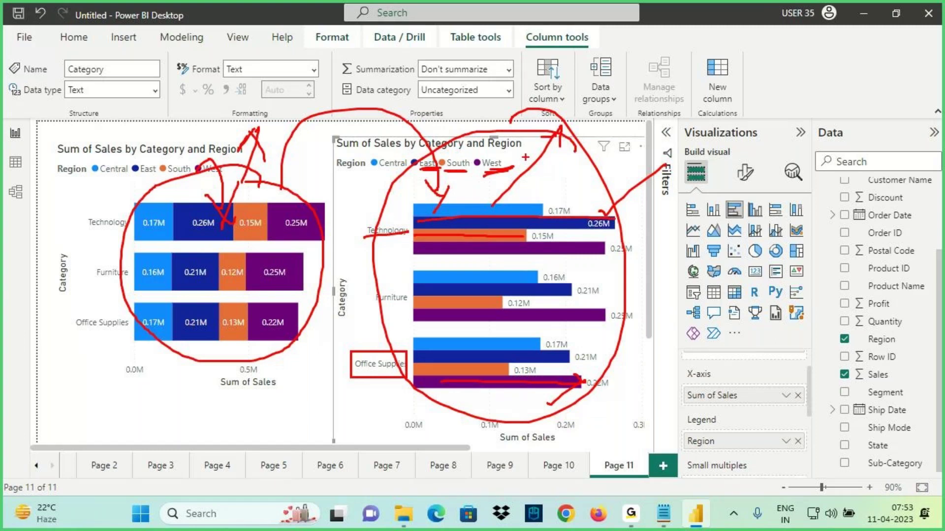
key(Escape)
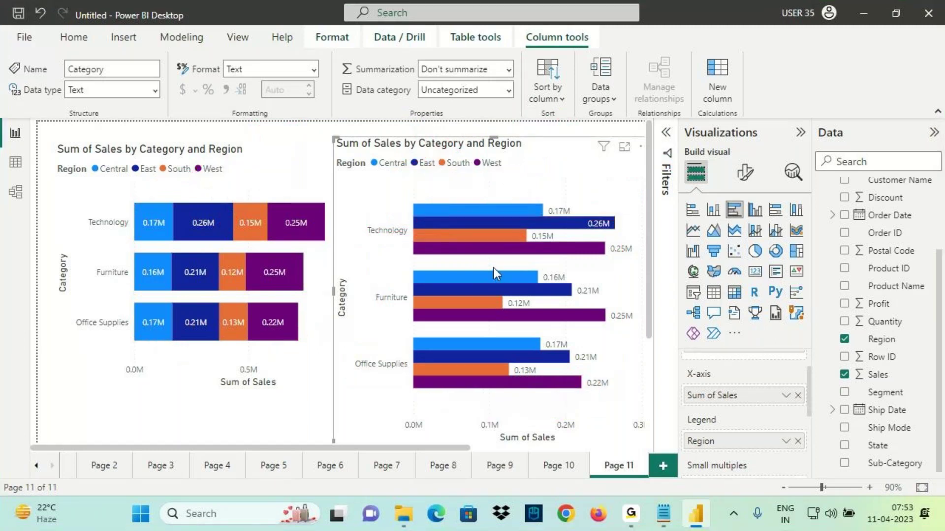
Review the clustered bar chart's field wells and open its visual formatting options
scroll(712, 405, up, 1)
scroll(713, 406, down, 5)
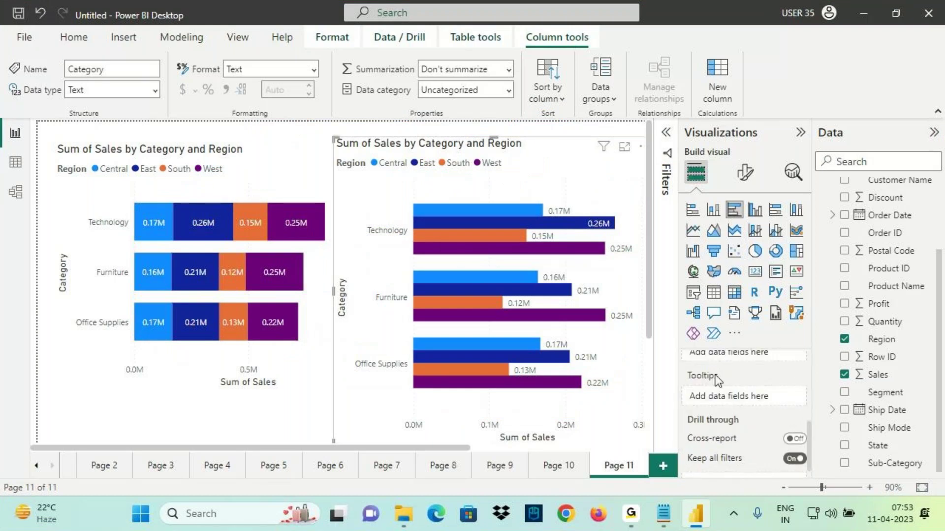
scroll(716, 379, up, 2)
click(746, 173)
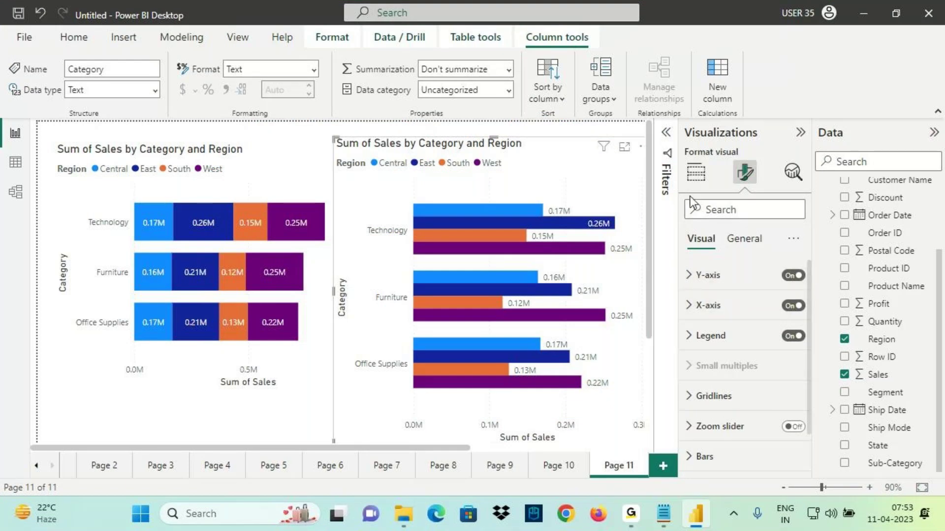
Temporarily circle the clustered bar chart, draw lines and arrows across it with a handwritten note beside it, and clear the ink
mouse_move(575, 181)
mouse_down()
mouse_move(610, 376)
mouse_move(502, 166)
mouse_up()
mouse_move(515, 109)
mouse_down()
mouse_move(510, 310)
mouse_move(472, 179)
mouse_up()
drag(496, 115, 528, 209)
drag(633, 201, 396, 228)
drag(780, 236, 617, 282)
mouse_move(744, 172)
mouse_down()
mouse_move(744, 253)
mouse_move(800, 172)
mouse_up()
drag(786, 206, 781, 241)
drag(807, 187, 819, 251)
drag(610, 240, 624, 240)
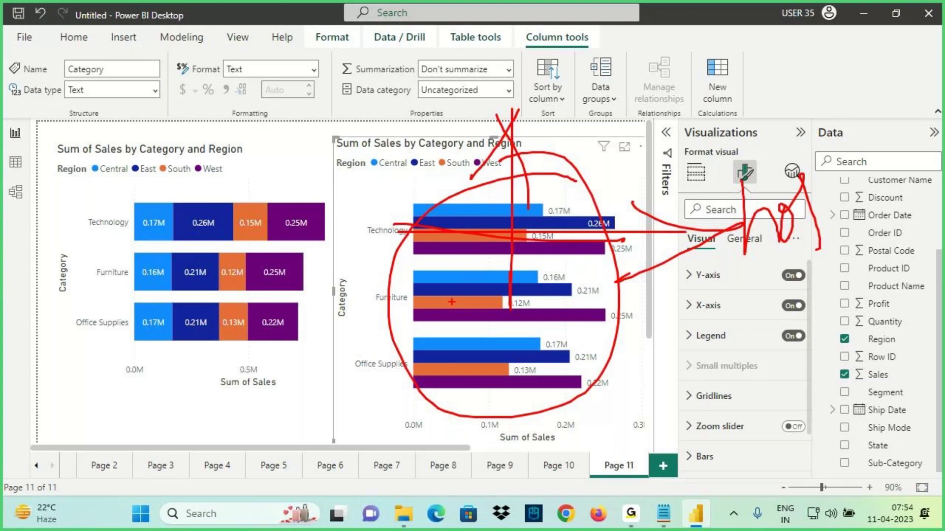
mouse_move(452, 250)
mouse_down()
mouse_move(462, 279)
mouse_move(571, 196)
mouse_move(578, 240)
mouse_up()
drag(616, 153, 667, 129)
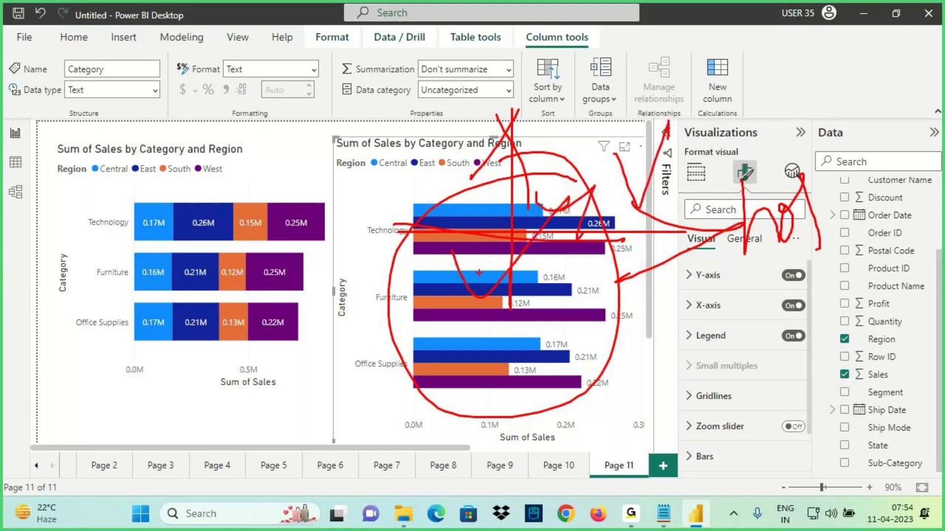
key(Escape)
Add a new report page with a clustered column chart, reposition the chart, and enlarge it
key(ctrl+m)
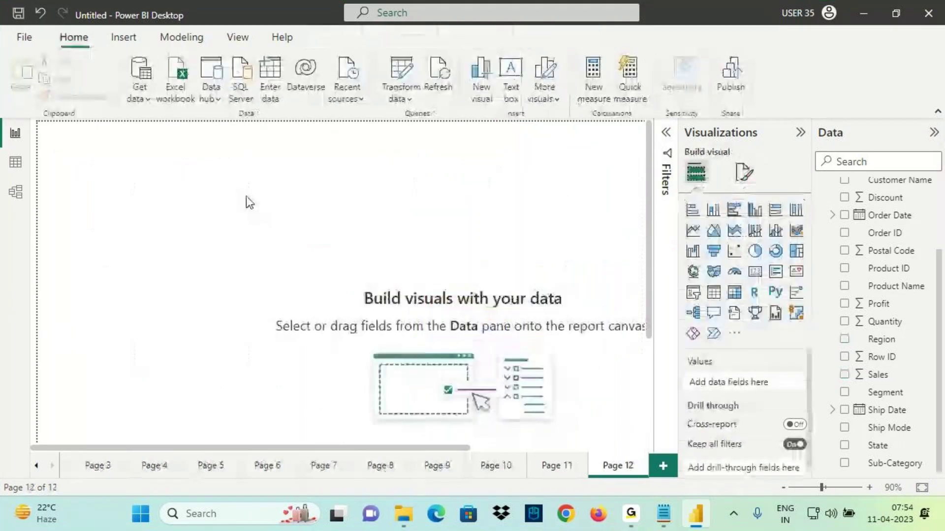
click(756, 210)
drag(159, 281, 464, 320)
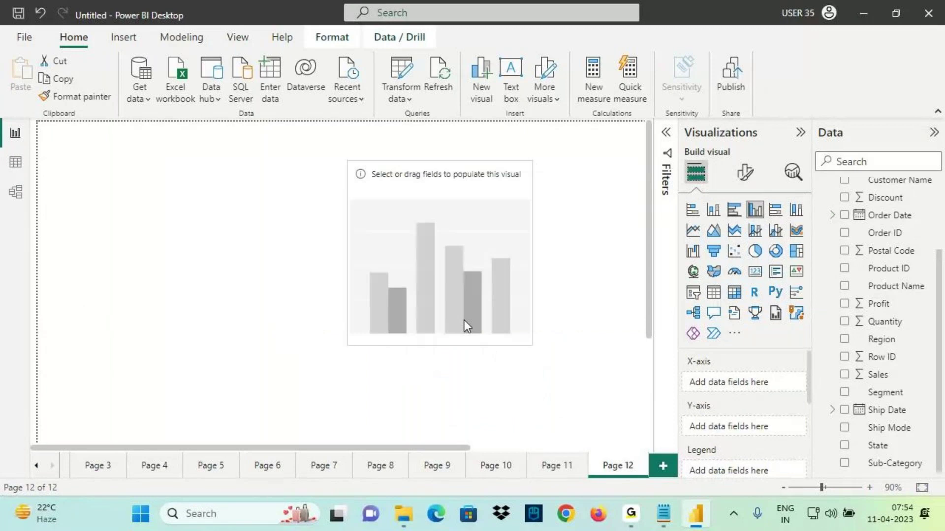
drag(351, 266, 109, 260)
drag(308, 345, 321, 357)
Assign Category to the clustered column chart's X-axis and Sales to its Y-axis, and turn on data labels
scroll(901, 275, up, 3)
drag(881, 205, 754, 383)
scroll(885, 396, down, 3)
drag(878, 375, 738, 432)
click(745, 172)
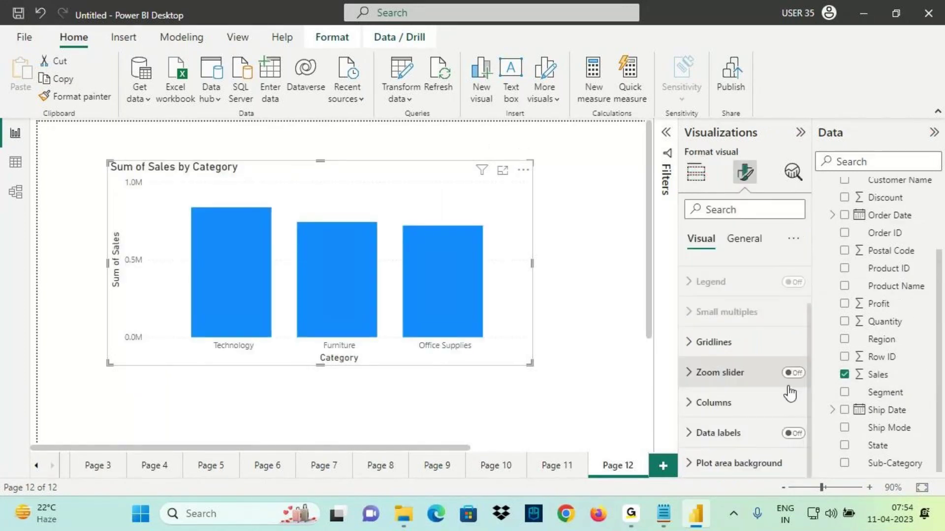
click(793, 433)
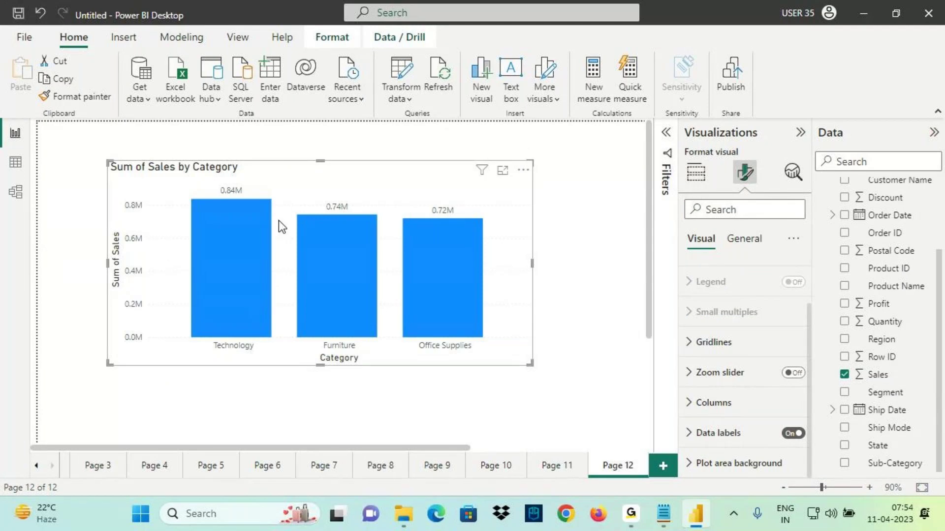
Add Region as the clustered column chart's legend
click(696, 172)
scroll(710, 388, down, 3)
drag(880, 339, 768, 429)
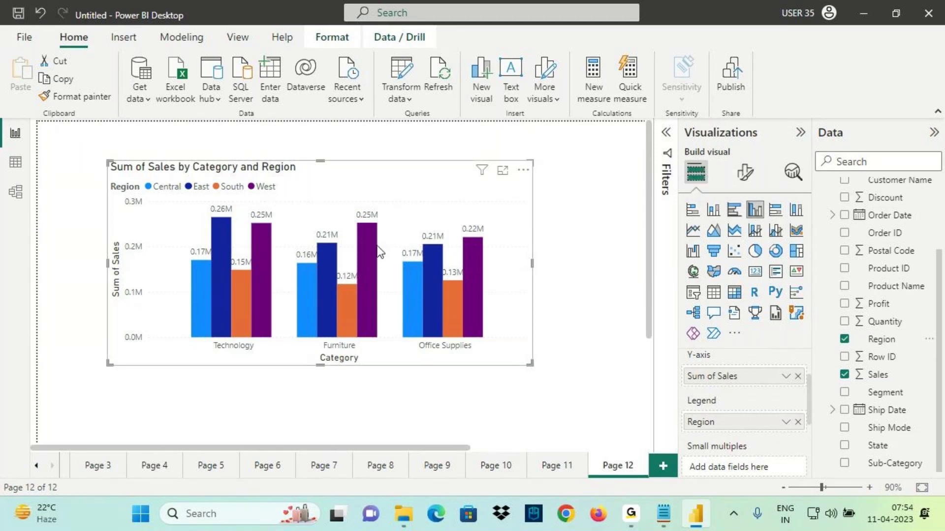
Temporarily draw strokes and an arrow over the clustered column chart's Furniture and Office Supplies columns, and clear the ink
key(ctrl+2)
drag(286, 242, 480, 249)
drag(412, 309, 468, 246)
drag(425, 224, 477, 244)
key(Escape)
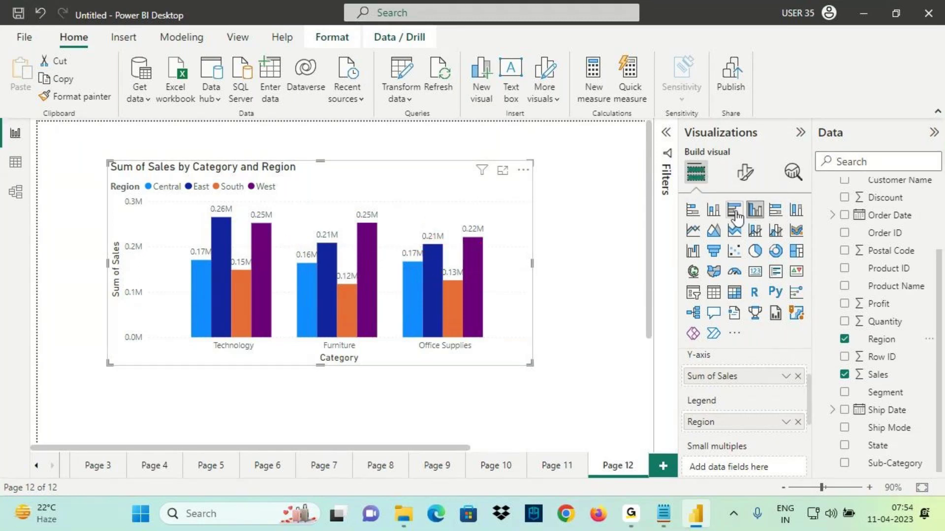
Convert the chart to a clustered bar chart and make it taller, comparing it with the clustered column and stacked bar types
click(734, 211)
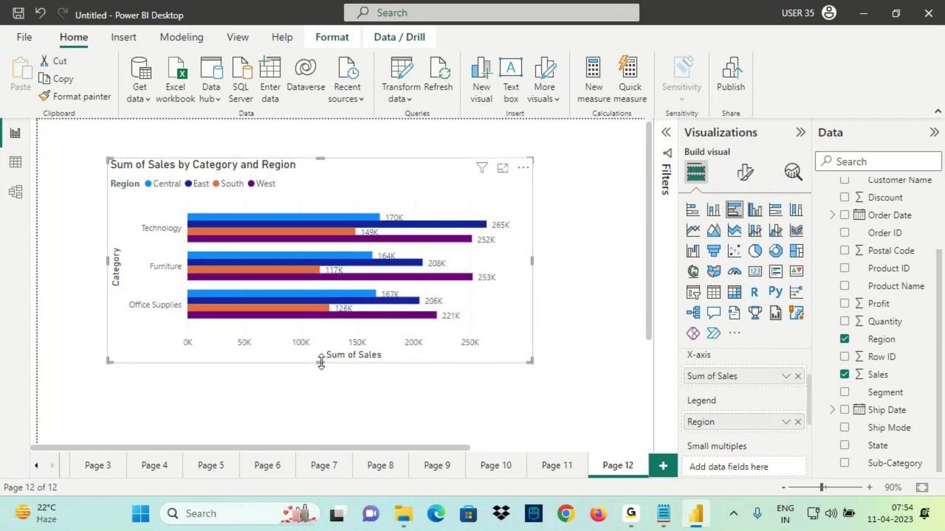
drag(320, 363, 320, 411)
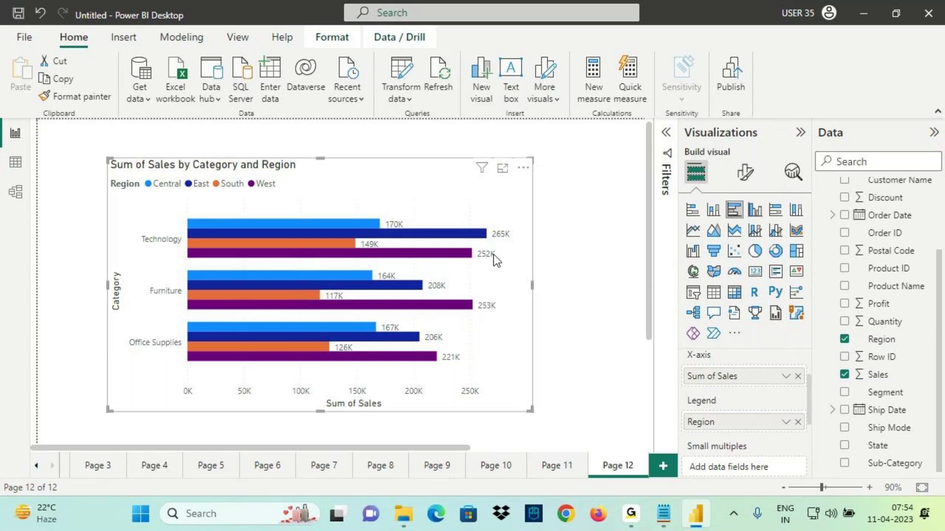
click(754, 212)
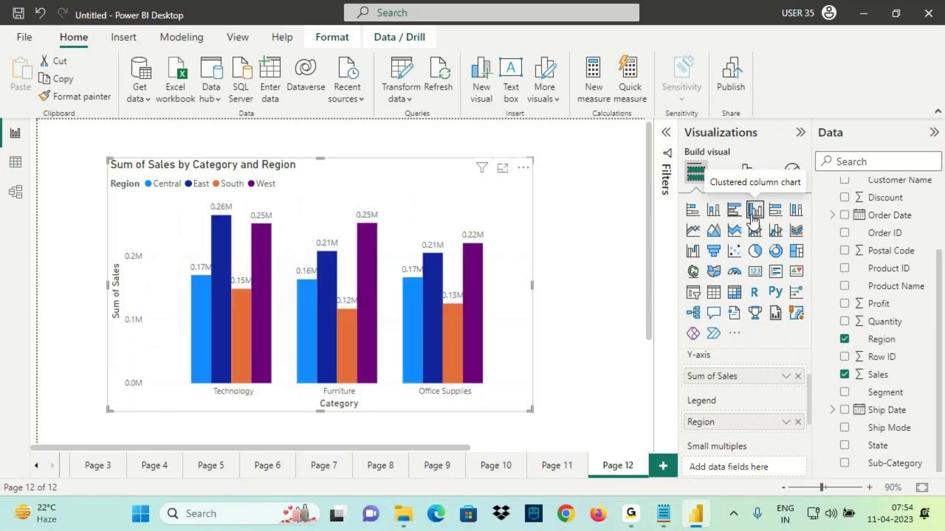
click(693, 213)
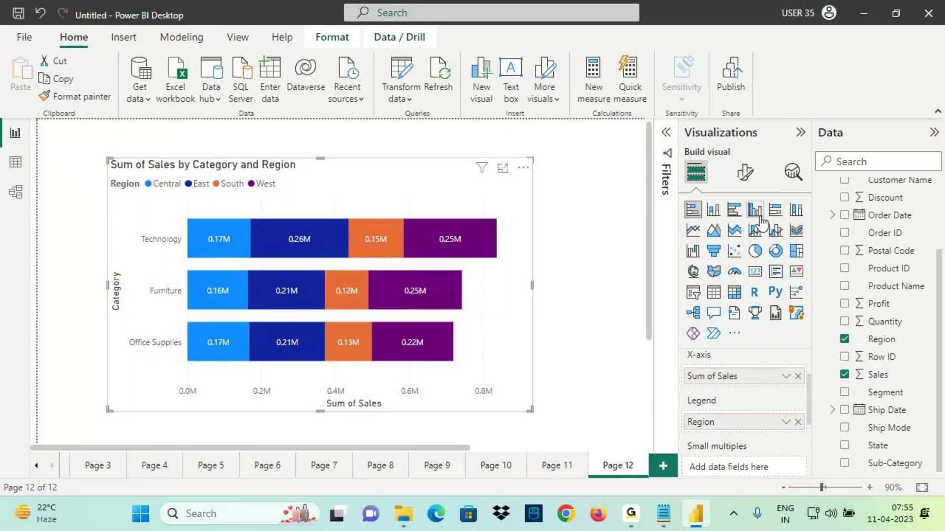
click(733, 210)
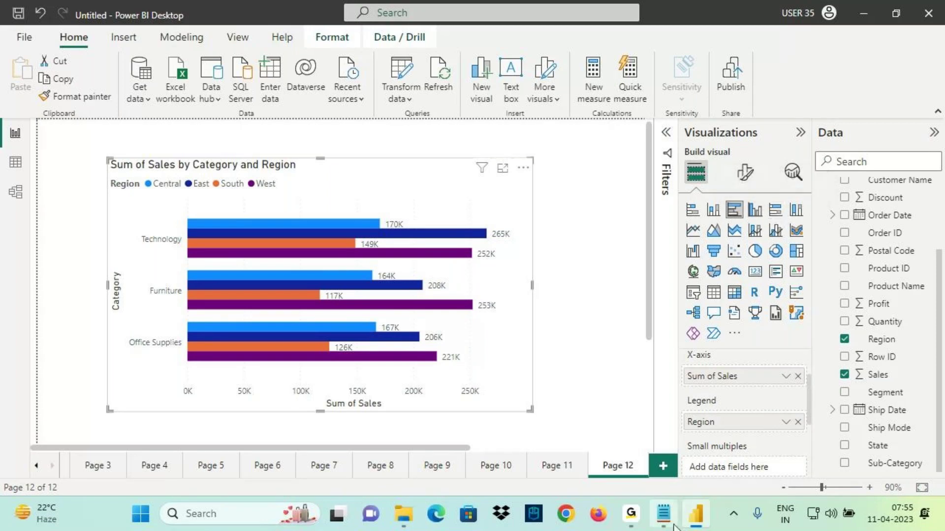
Switch to Notepad and add a dashed separator and the heading "100% Stacked Bar Chart", copying the chart name from the earlier heading
click(663, 514)
text(---------------)
key(Return)
text(100%)
scroll(84, 385, up, 3)
drag(10, 251, 130, 252)
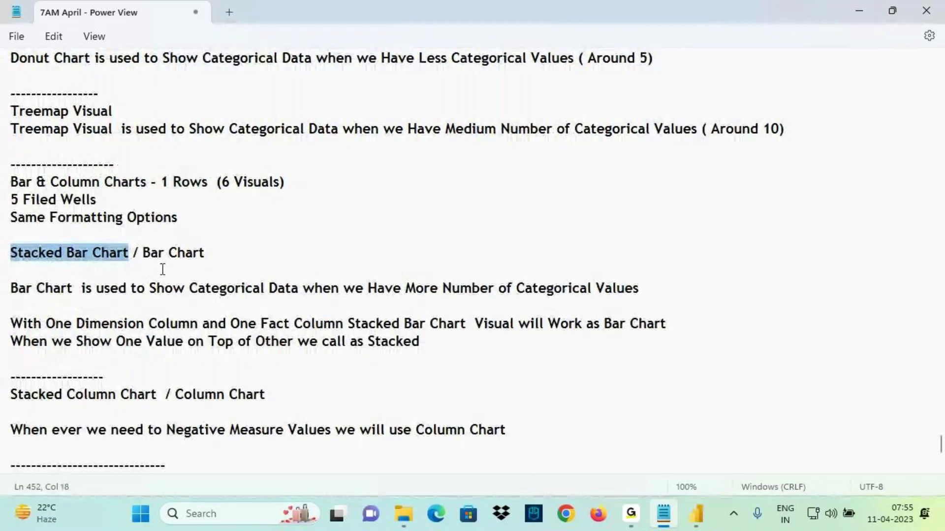
key(ctrl+c)
scroll(167, 287, down, 3)
click(80, 394)
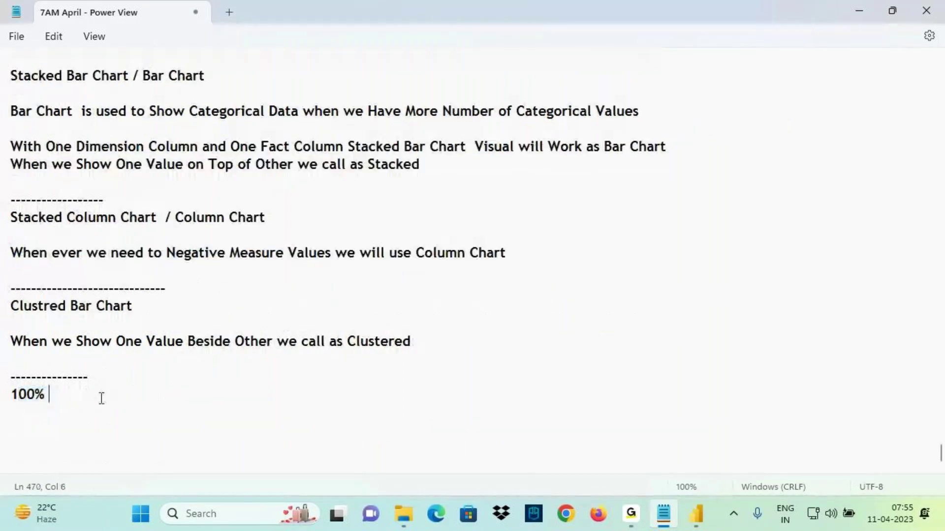
key(ctrl+v)
Return to Power BI, add a new report page with a stacked bar chart, and widen and heighten the chart
click(692, 525)
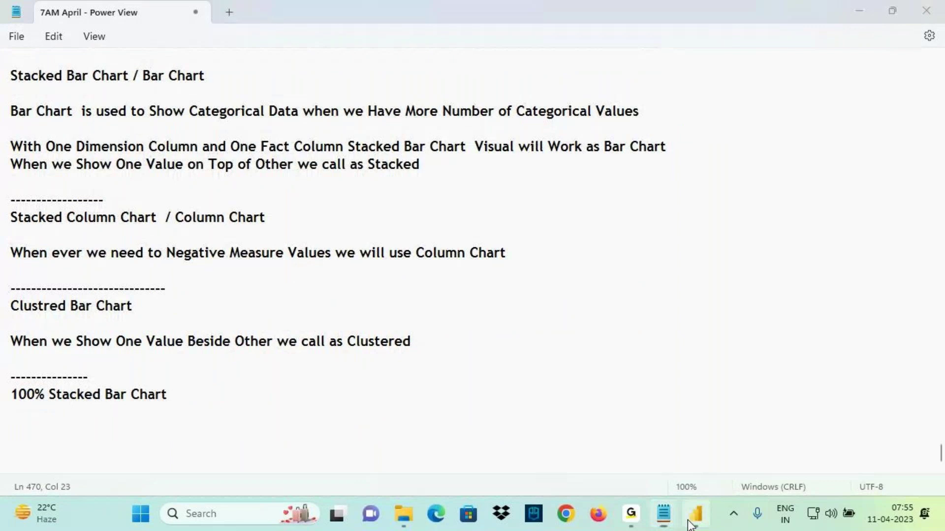
click(663, 466)
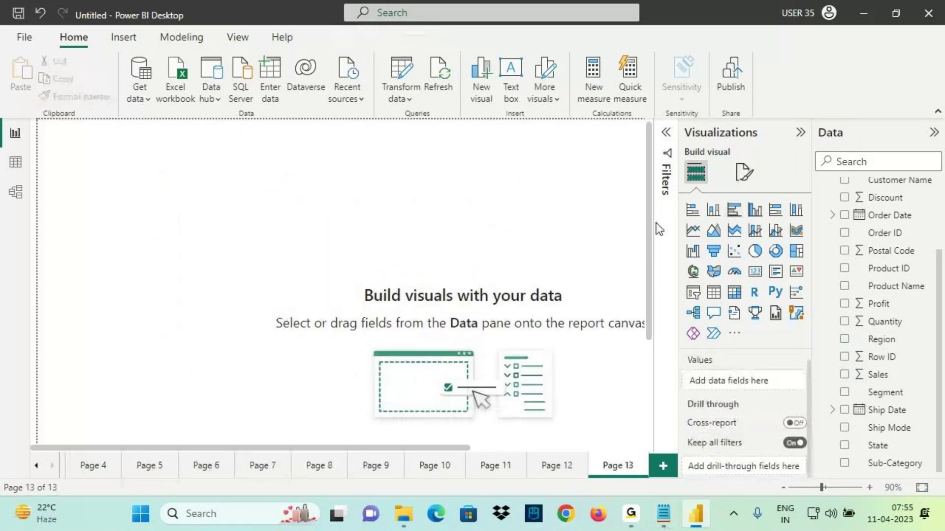
click(693, 211)
drag(78, 206, 105, 272)
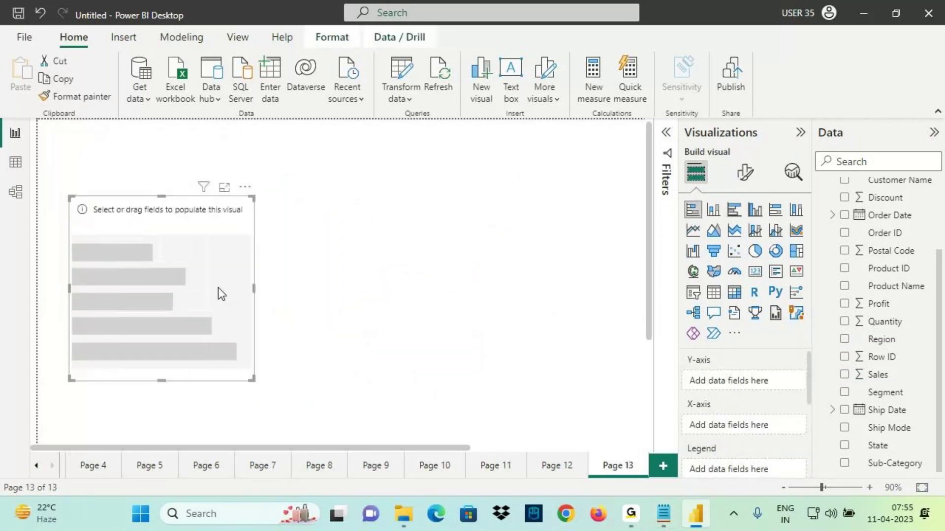
drag(256, 290, 327, 289)
drag(198, 196, 197, 149)
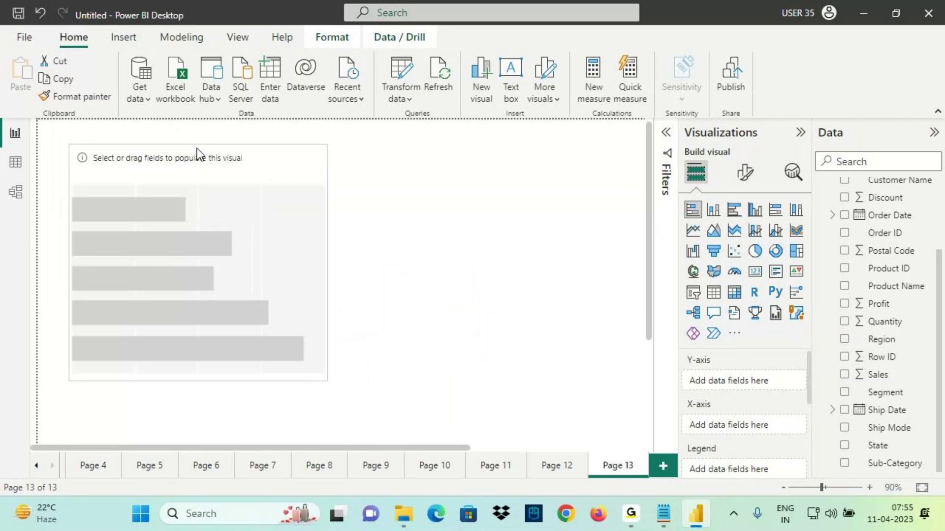
Plot Category on the Y-axis and Sales on the X-axis of the stacked bar chart, and turn on data labels
scroll(896, 278, up, 3)
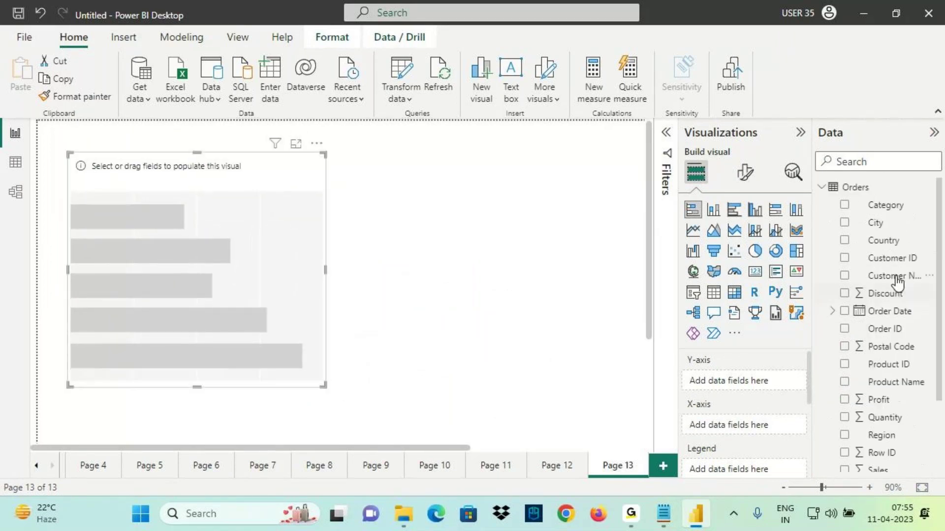
drag(892, 207, 753, 381)
scroll(872, 405, down, 3)
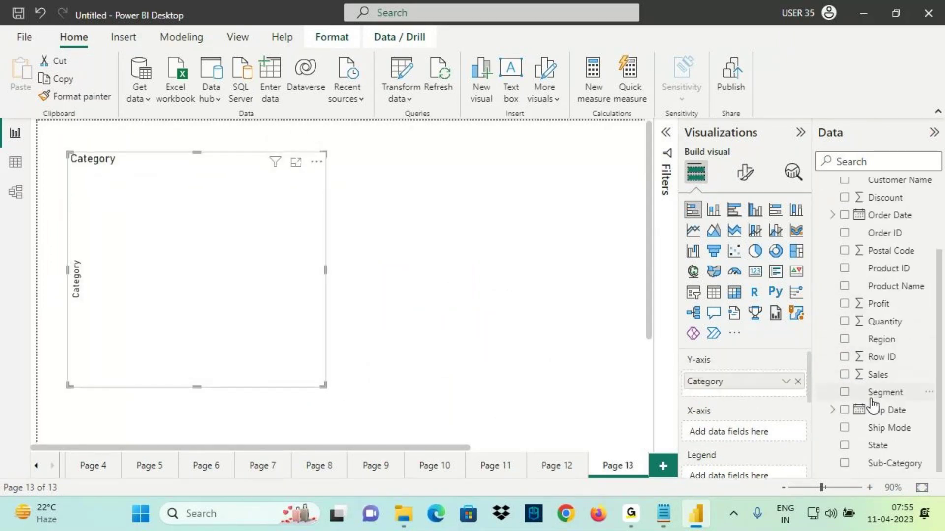
drag(878, 375, 752, 431)
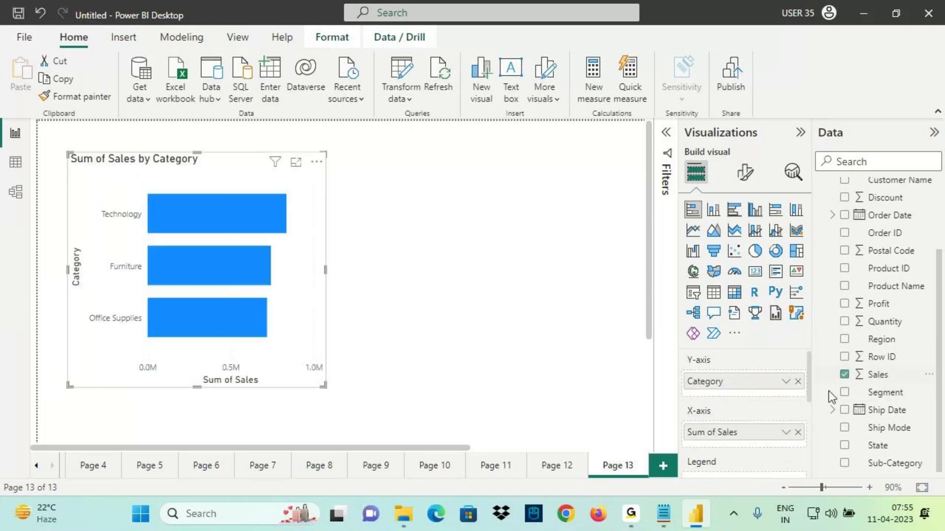
click(745, 173)
click(792, 402)
click(696, 172)
Split the stacked bars by Region using the legend, and widen the chart so its segment labels have more room
scroll(707, 384, down, 2)
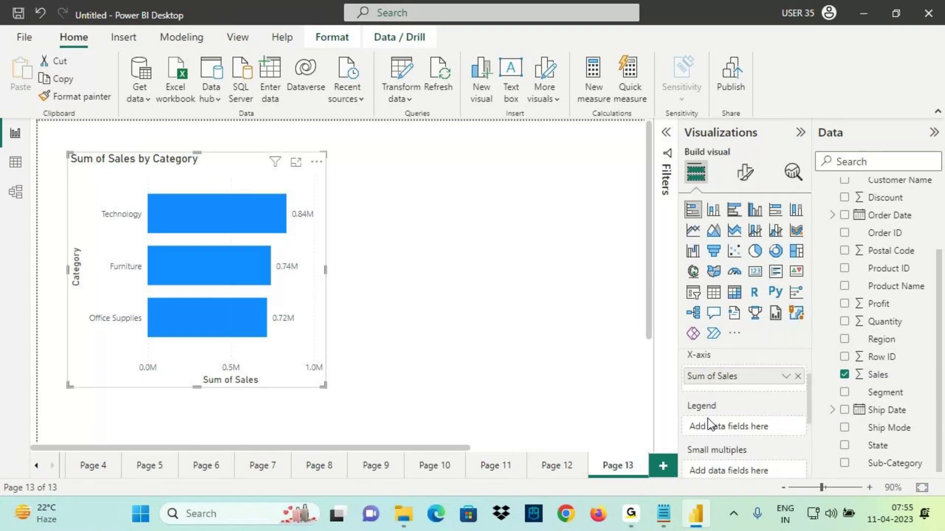
drag(700, 436, 700, 436)
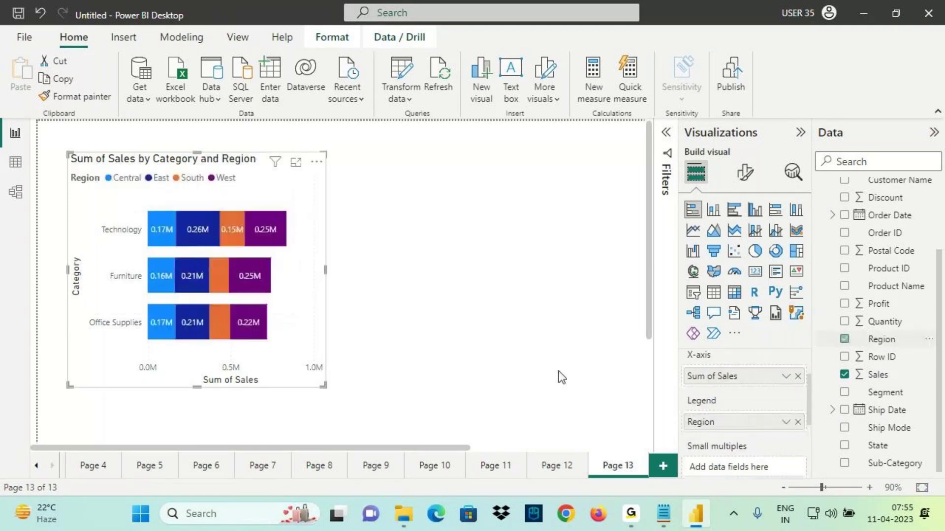
drag(326, 271, 388, 279)
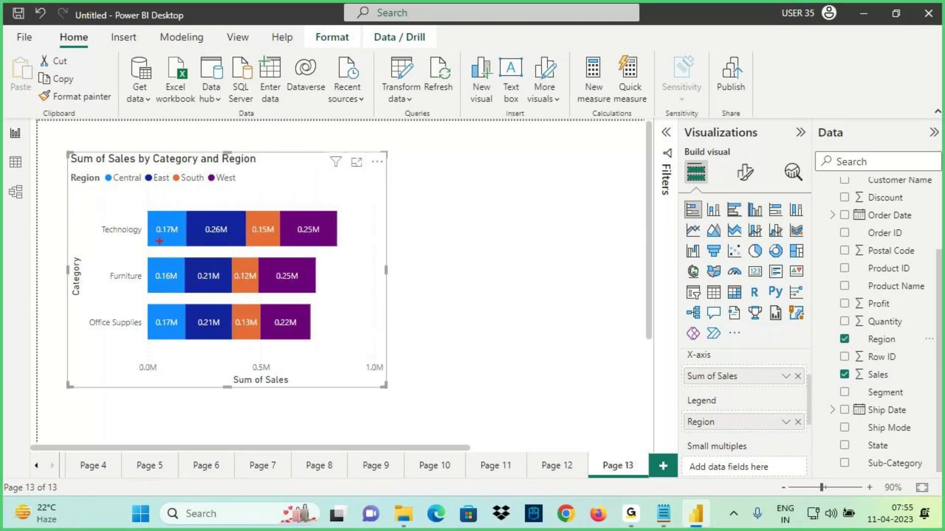
Temporarily mark up the Technology bar's region segments with circles, arrows and a percent sign, and clear the ink
mouse_move(151, 236)
mouse_down()
mouse_move(175, 238)
mouse_move(170, 221)
mouse_move(153, 231)
mouse_up()
mouse_move(150, 193)
mouse_down()
mouse_move(167, 220)
mouse_move(156, 212)
mouse_move(224, 191)
mouse_move(198, 213)
mouse_move(219, 178)
mouse_up()
click(201, 193)
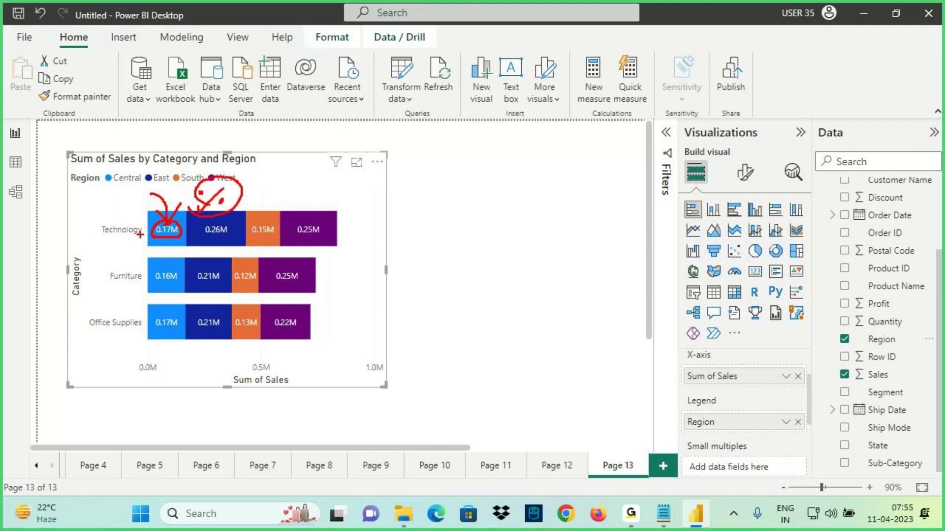
mouse_move(137, 239)
mouse_down()
mouse_move(94, 240)
mouse_move(138, 238)
mouse_up()
mouse_move(106, 188)
mouse_down()
mouse_move(137, 188)
mouse_move(162, 215)
mouse_up()
drag(181, 196, 167, 214)
mouse_move(136, 241)
mouse_down()
mouse_move(93, 243)
mouse_move(138, 243)
mouse_up()
mouse_move(160, 173)
mouse_down()
mouse_move(202, 226)
mouse_move(229, 231)
mouse_move(217, 227)
mouse_up()
drag(212, 187, 261, 217)
mouse_move(234, 177)
mouse_down()
mouse_move(310, 232)
mouse_move(295, 224)
mouse_up()
mouse_move(303, 190)
mouse_down()
mouse_move(299, 219)
mouse_move(317, 221)
mouse_up()
key(Escape)
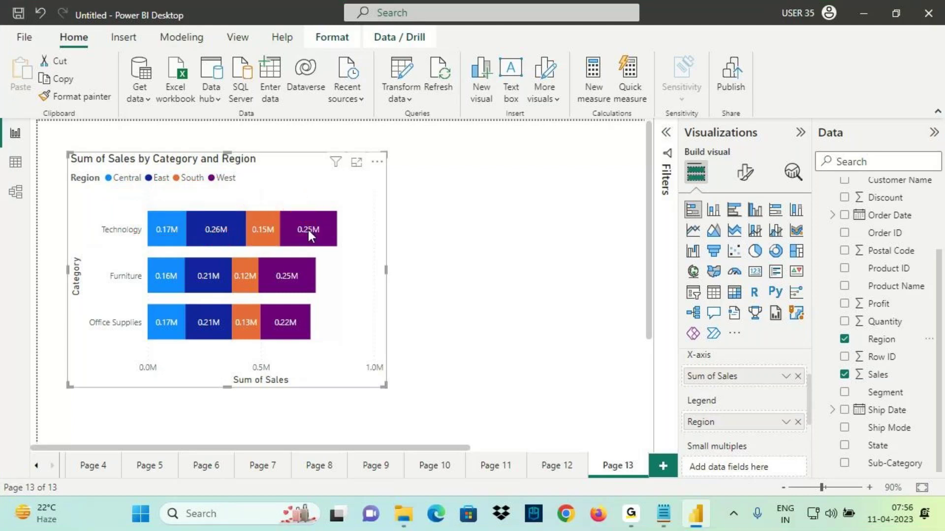
Narrow the stacked bar chart, add a 100% stacked bar chart beside it, and resize the new chart to fit
mouse_move(308, 230)
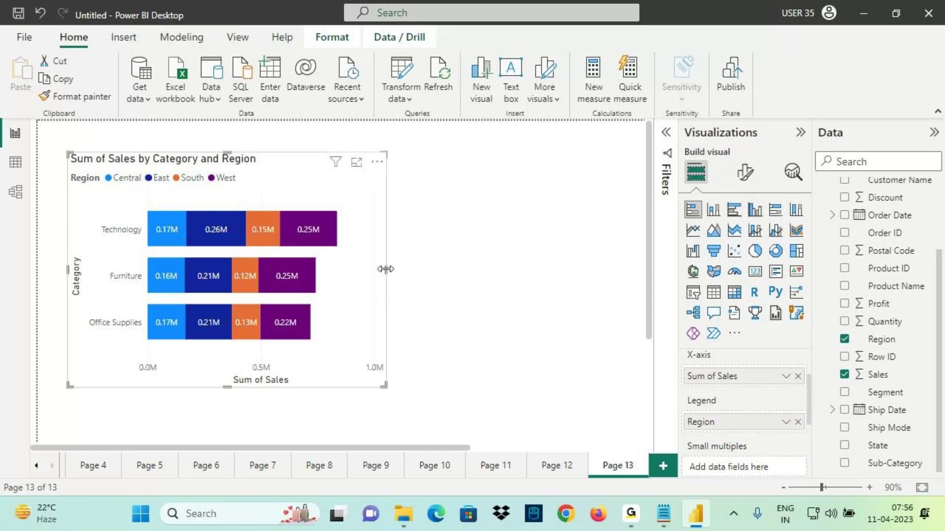
drag(388, 275, 334, 276)
click(512, 251)
click(775, 210)
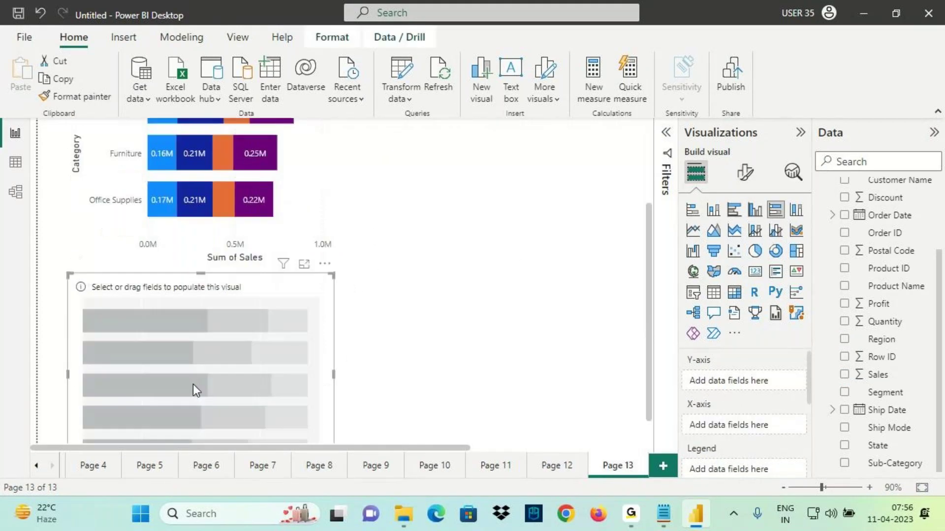
drag(192, 385, 522, 170)
drag(542, 205, 479, 210)
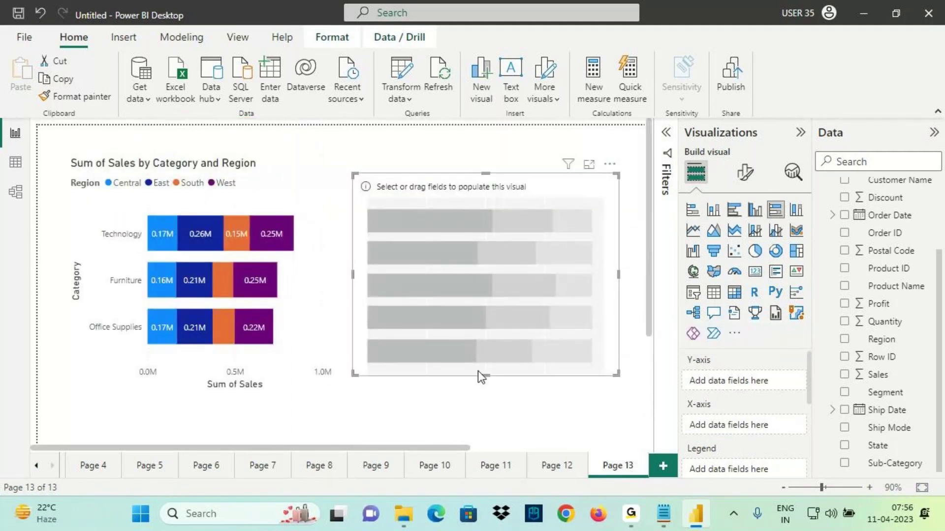
drag(485, 375, 486, 391)
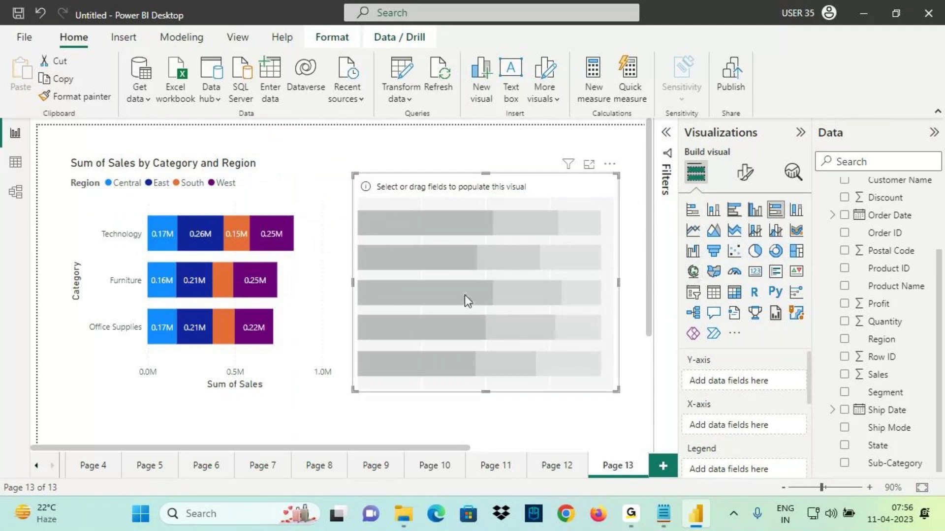
drag(353, 283, 431, 275)
Plot Category on the Y-axis and Sales on the X-axis of the 100% stacked bar chart, with data labels on
scroll(881, 394, up, 3)
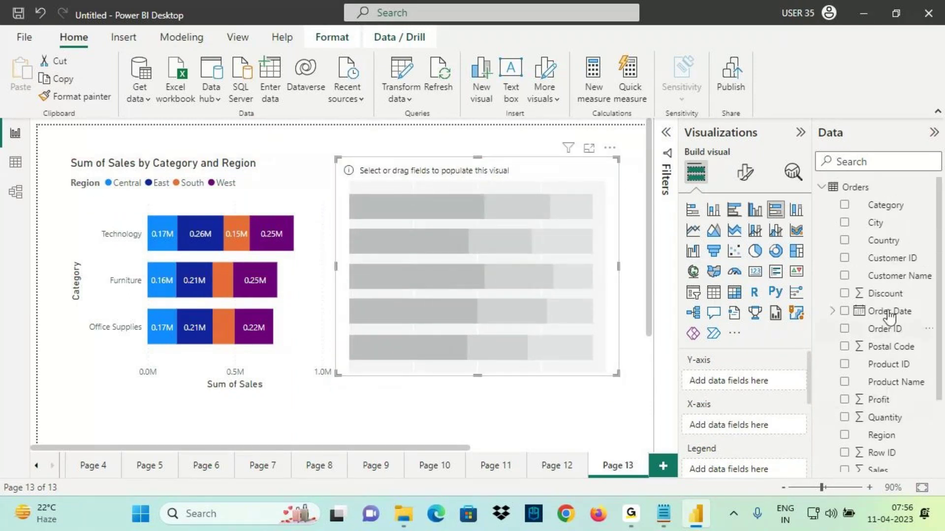
drag(890, 315, 763, 381)
scroll(881, 394, down, 3)
drag(878, 376, 766, 432)
click(745, 172)
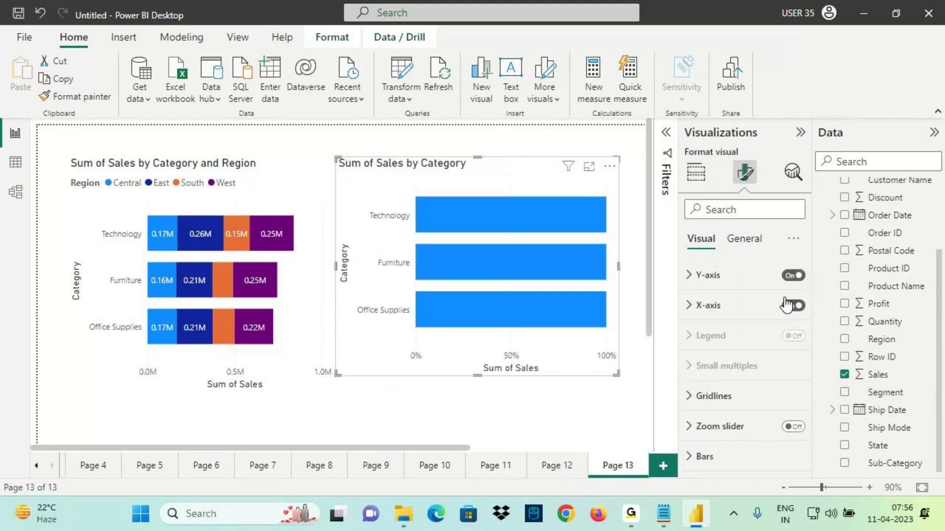
scroll(787, 345, down, 2)
click(793, 433)
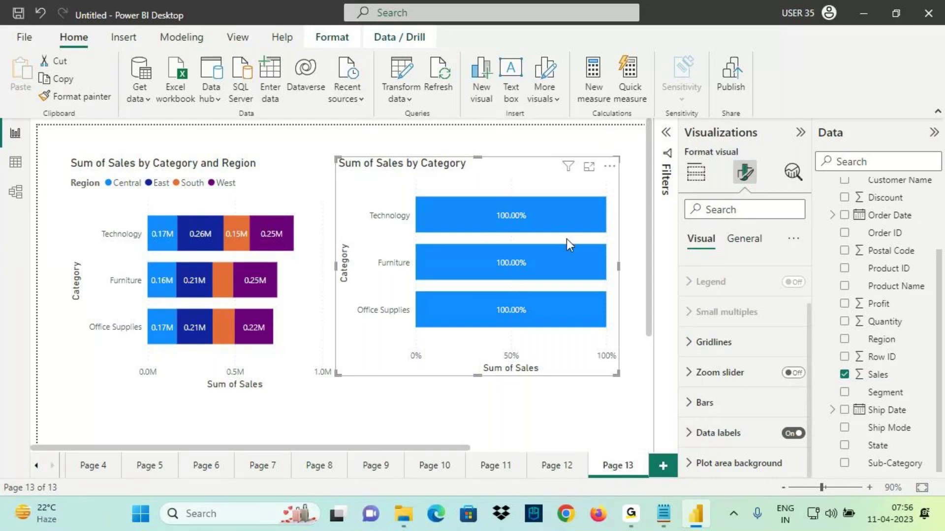
Temporarily underline the category names, circle their percentage labels and underline the other chart's Region legend, and clear the ink
key(ctrl+2)
drag(370, 221, 420, 223)
drag(492, 220, 514, 225)
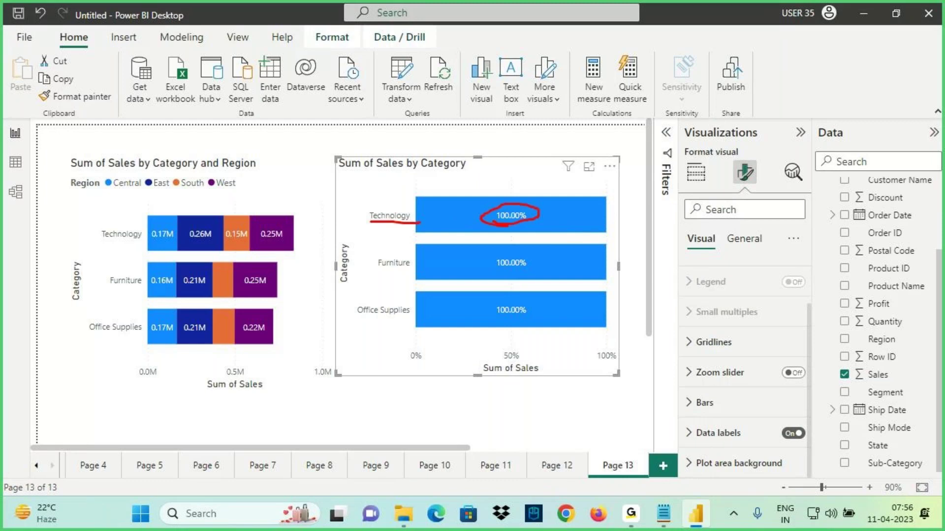
drag(365, 272, 414, 271)
mouse_move(527, 256)
mouse_down()
mouse_move(493, 255)
mouse_move(528, 255)
mouse_up()
drag(367, 320, 406, 319)
drag(527, 301, 534, 305)
mouse_move(511, 169)
mouse_down()
mouse_move(520, 203)
mouse_move(535, 178)
mouse_up()
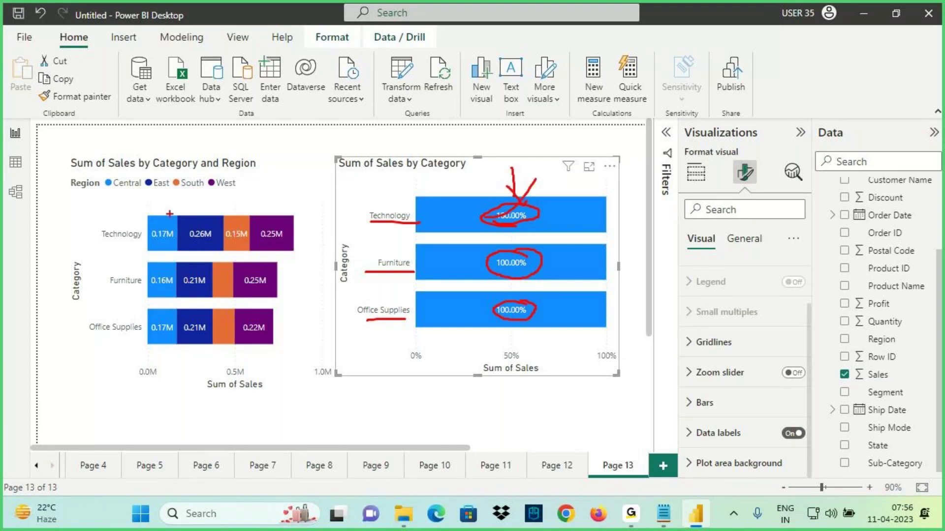
drag(132, 196, 246, 187)
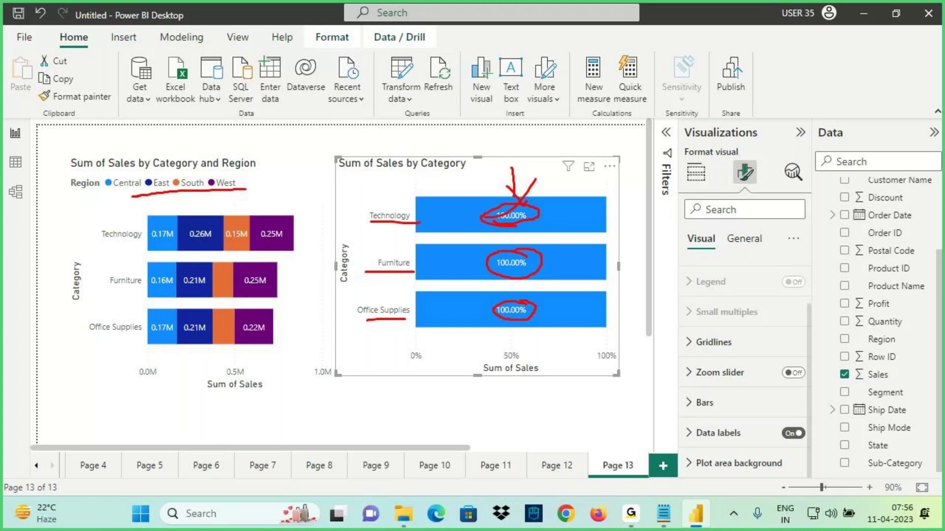
key(Escape)
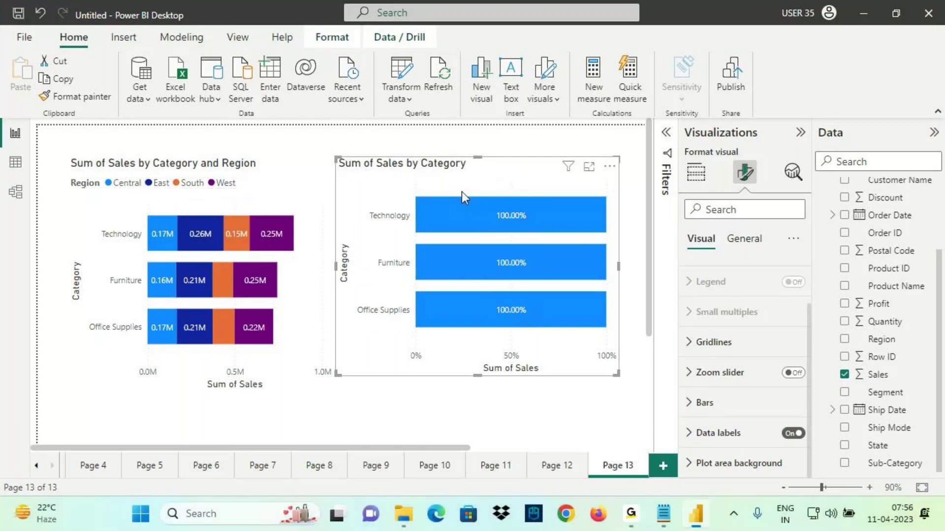
Add Region as the legend of the 100% stacked bar chart
click(695, 172)
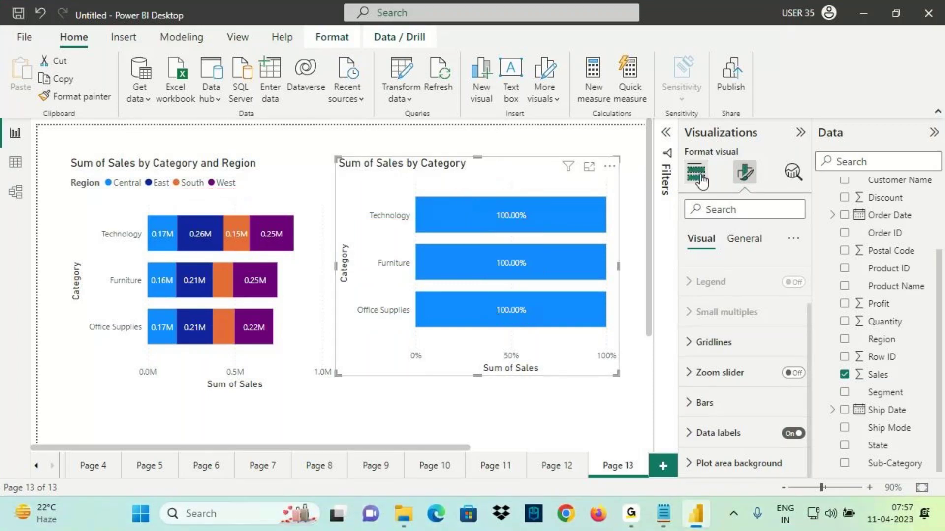
scroll(713, 388, down, 3)
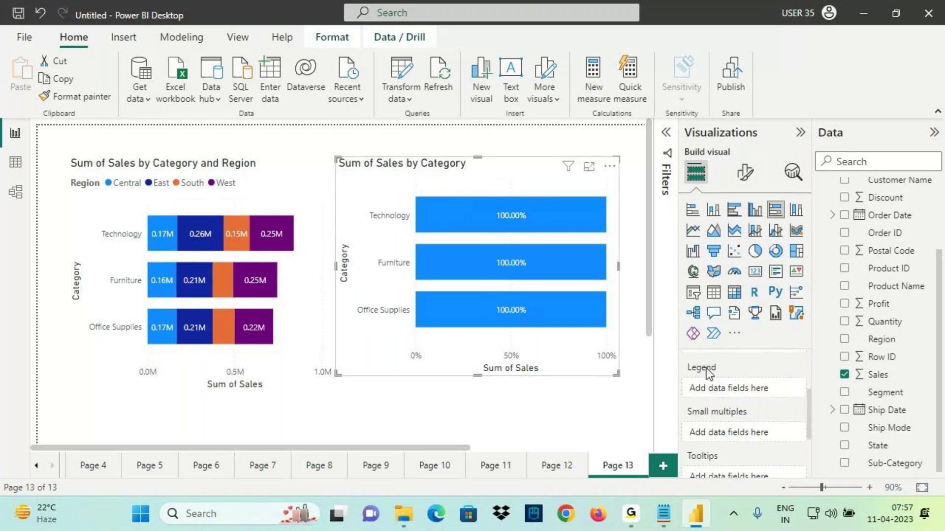
drag(881, 340, 762, 392)
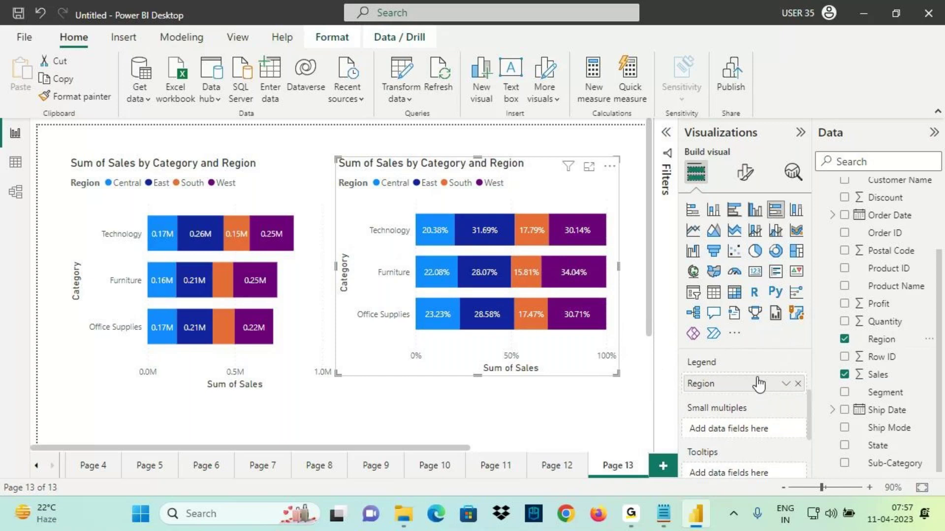
Temporarily mark up the Technology bar's regional percentages, their 100% sum and the 100% stacked bar chart type, and clear the ink
drag(368, 237, 395, 236)
mouse_move(467, 237)
mouse_down()
mouse_move(490, 239)
mouse_move(468, 244)
mouse_up()
mouse_move(484, 193)
mouse_down()
mouse_move(480, 220)
mouse_move(493, 205)
mouse_up()
drag(490, 237, 503, 236)
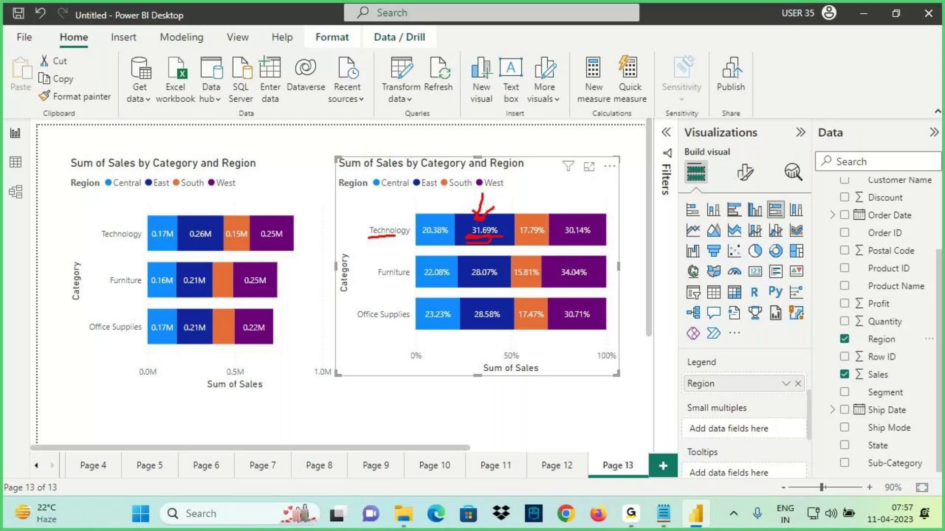
drag(572, 241, 595, 238)
drag(518, 242, 537, 240)
drag(515, 177, 528, 211)
drag(545, 191, 534, 212)
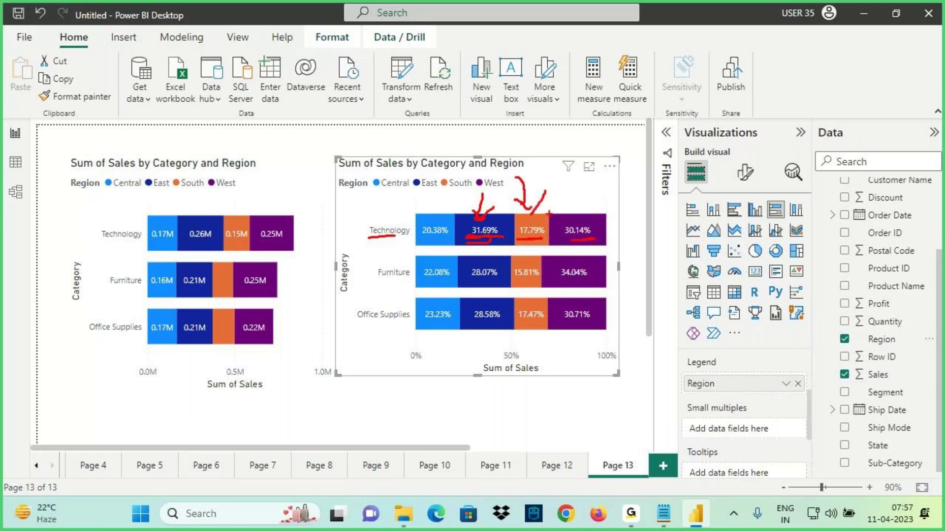
drag(769, 223, 778, 204)
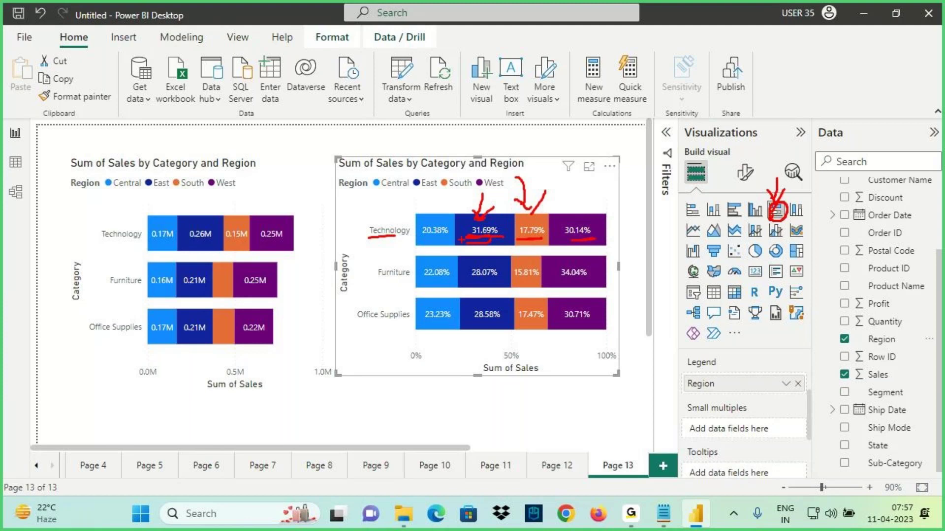
drag(414, 247, 540, 237)
mouse_move(561, 240)
mouse_down()
mouse_move(594, 238)
mouse_move(648, 210)
mouse_move(611, 165)
mouse_move(438, 218)
mouse_up()
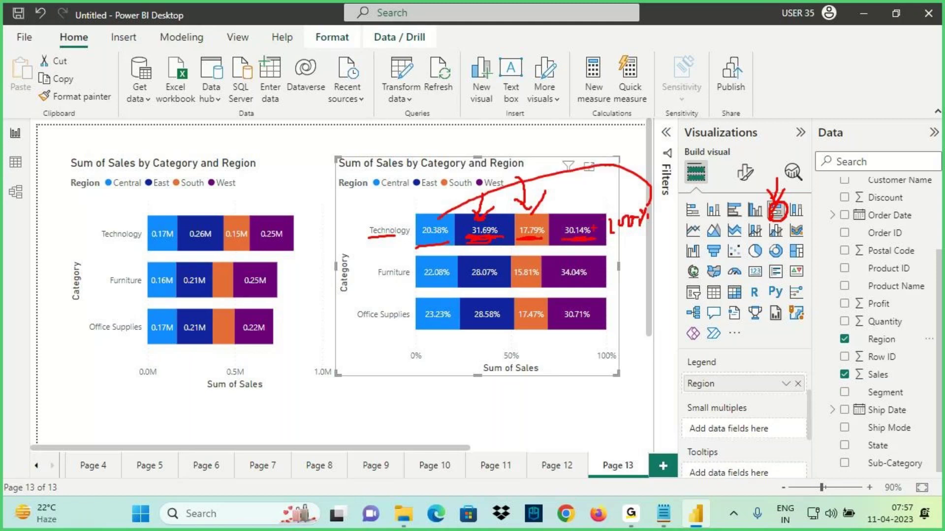
mouse_move(610, 207)
mouse_down()
mouse_move(586, 193)
mouse_move(433, 256)
mouse_move(613, 221)
mouse_move(559, 224)
mouse_up()
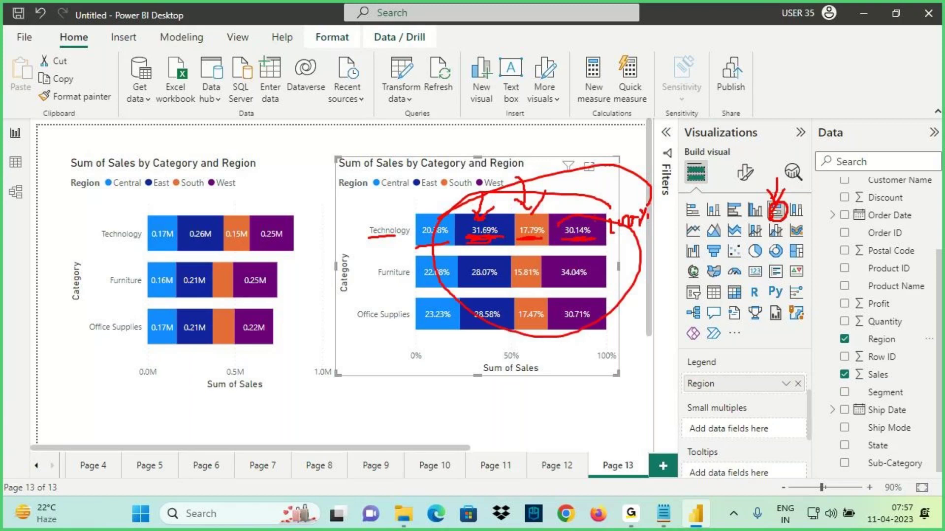
mouse_move(656, 291)
mouse_down()
mouse_move(659, 195)
mouse_move(667, 193)
mouse_move(675, 236)
mouse_up()
drag(670, 202, 652, 293)
drag(649, 221, 667, 194)
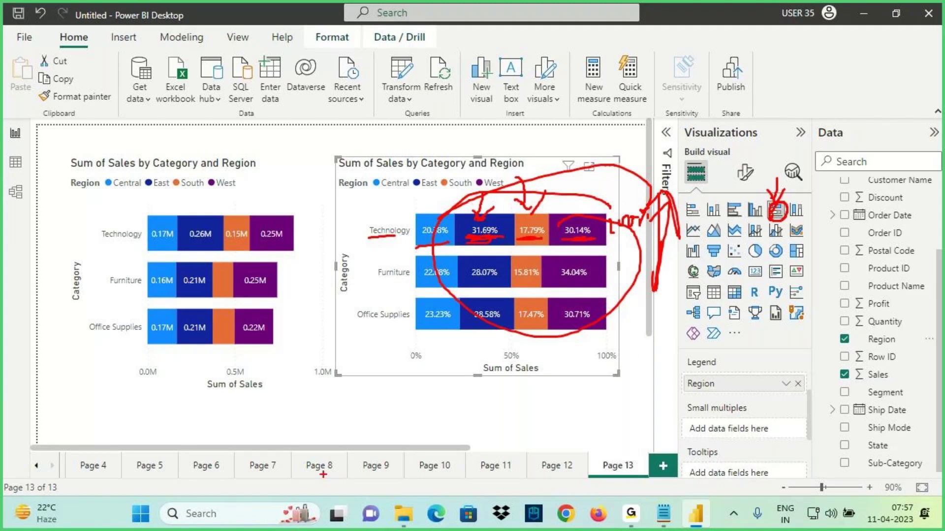
key(Escape)
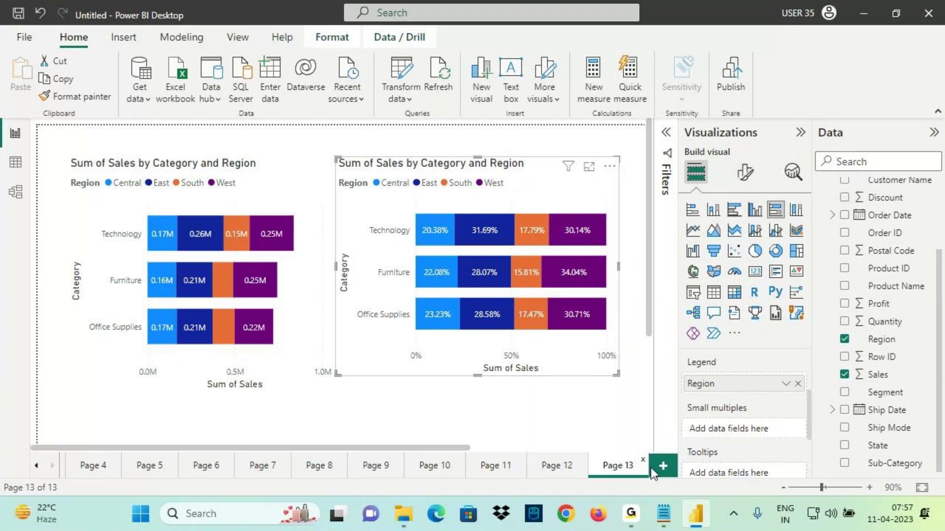
Add a new report page with a 100% stacked column chart, and enlarge and reposition the chart
click(663, 465)
click(796, 210)
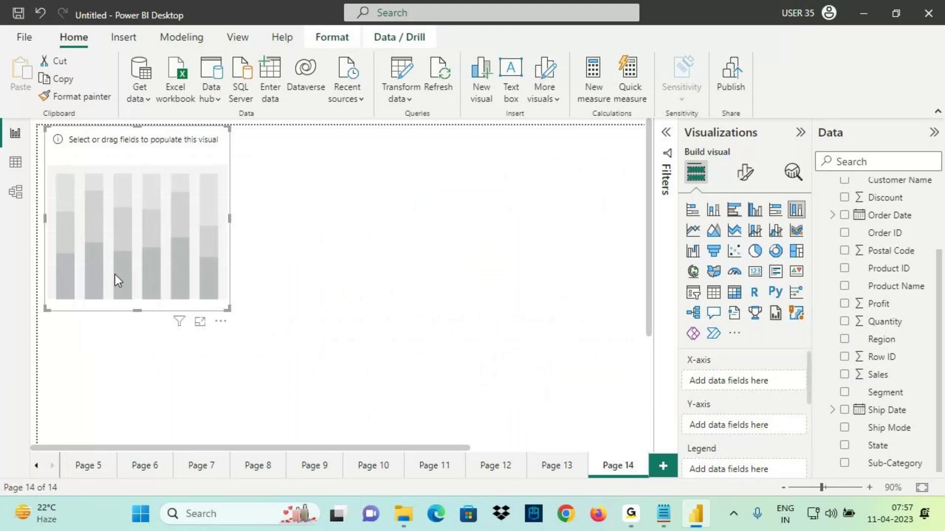
drag(114, 273, 255, 352)
drag(186, 206, 97, 177)
Plot Category on the X-axis and Sales on the Y-axis of the 100% stacked column chart, with data labels on
scroll(914, 274, up, 2)
drag(885, 205, 718, 381)
scroll(884, 412, down, 3)
click(880, 377)
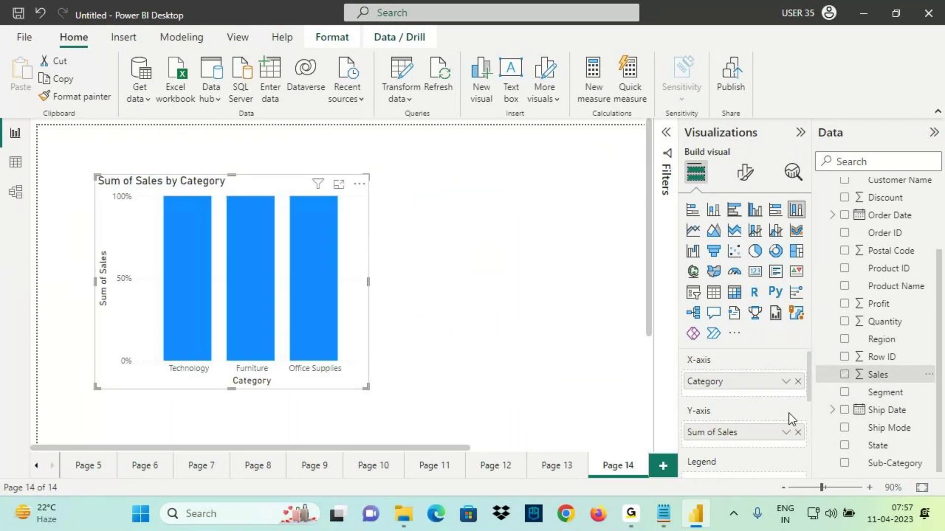
click(745, 172)
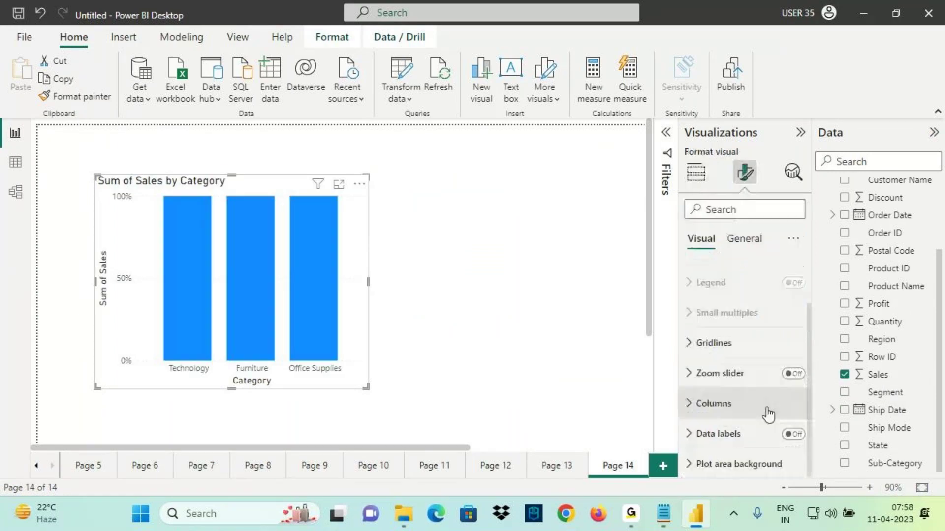
click(793, 433)
click(695, 172)
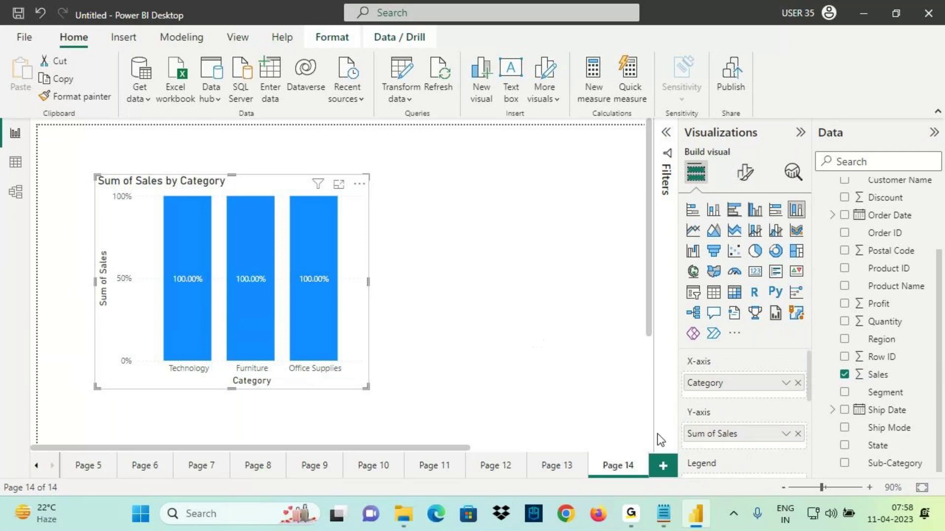
Add Region as the column chart's legend, and convert the chart to a 100% stacked bar chart
scroll(704, 435, down, 1)
drag(848, 340, 756, 444)
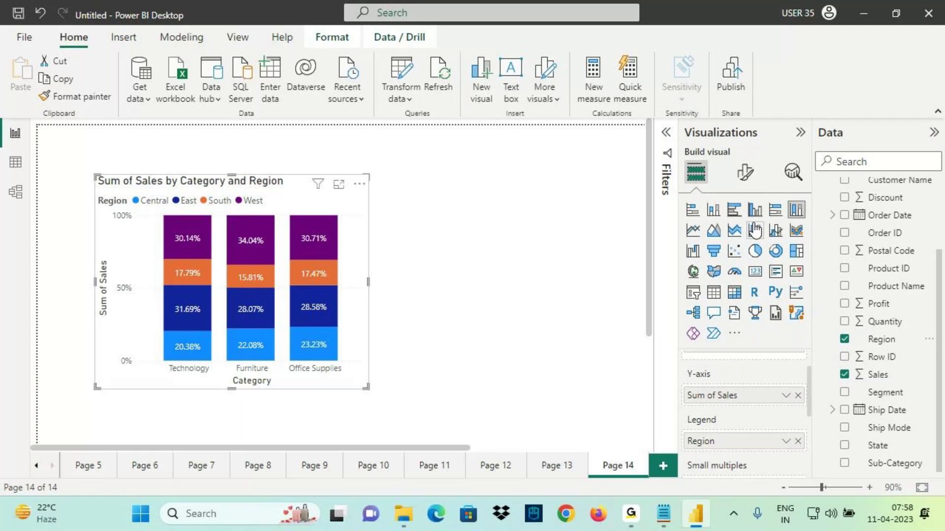
click(778, 212)
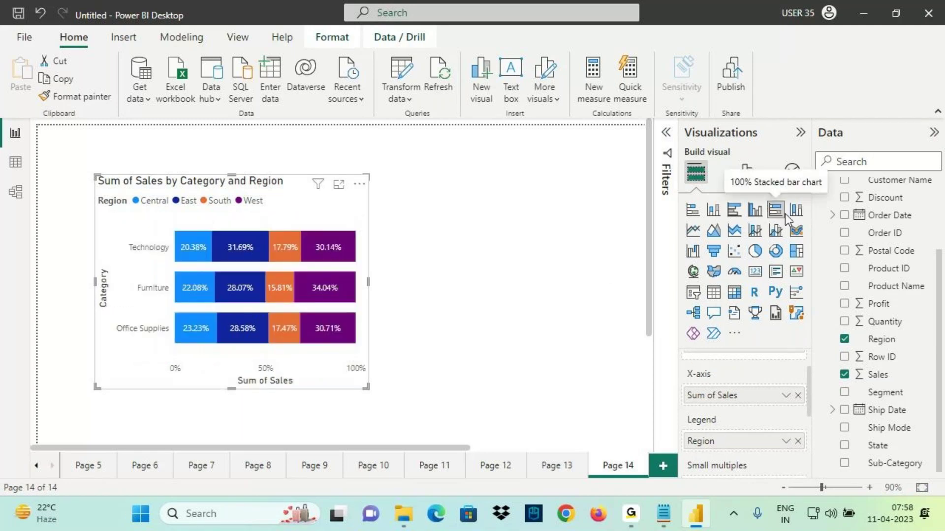
Convert the Sales by Category and Region chart on Page 14 to a 100% stacked column chart
click(795, 216)
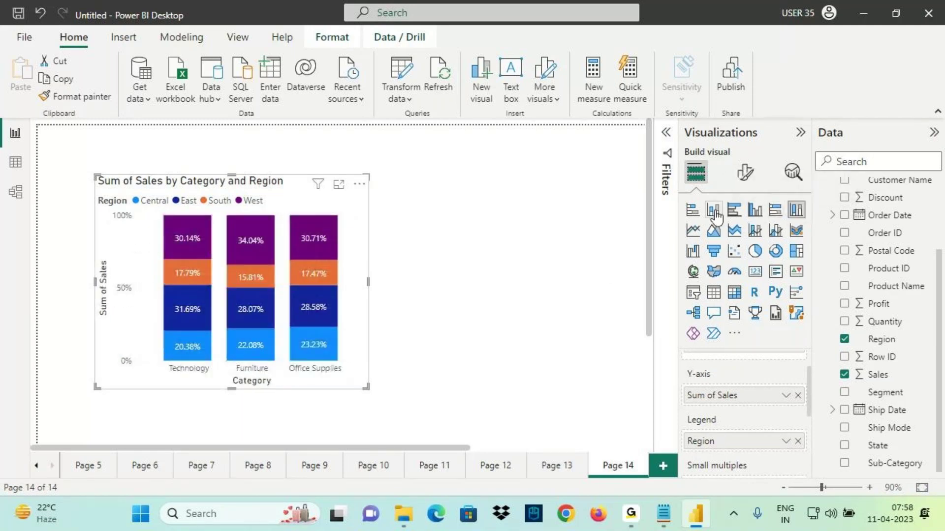
Switch to the Notepad notes and review the Bar & Column Charts summary, highlighting the title, field wells and formatting options lines
click(664, 514)
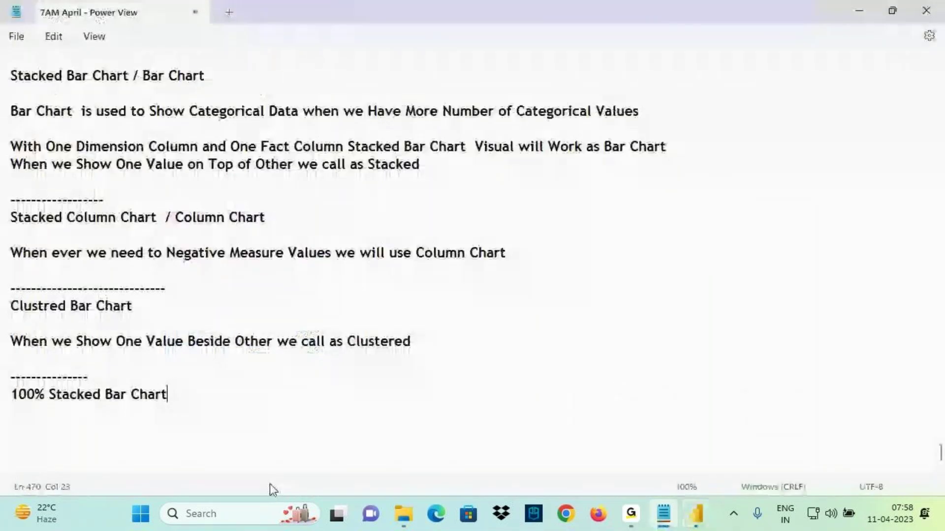
scroll(15, 200, up, 5)
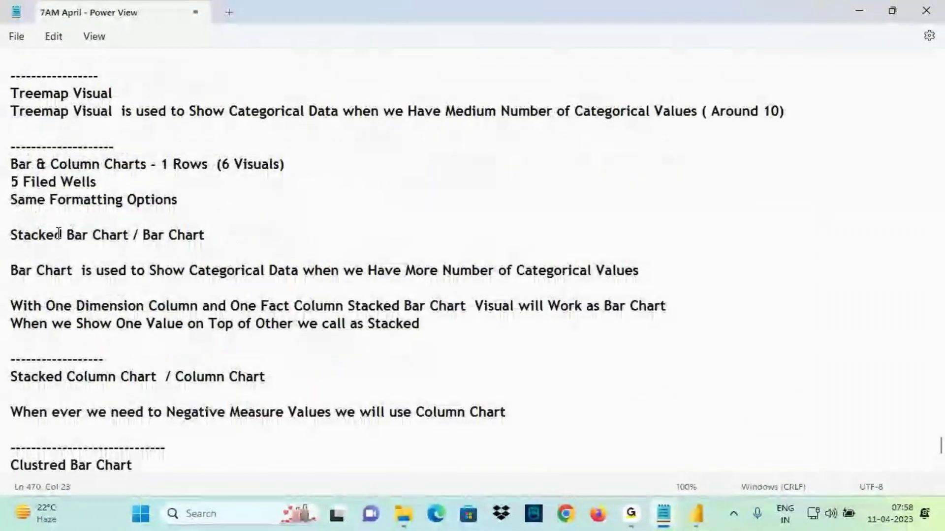
scroll(57, 283, down, 1)
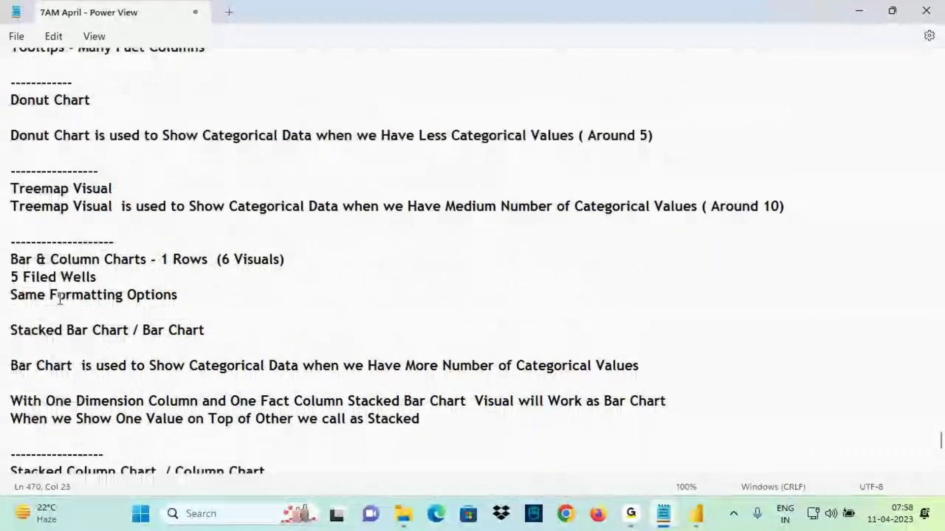
scroll(75, 312, up, 1)
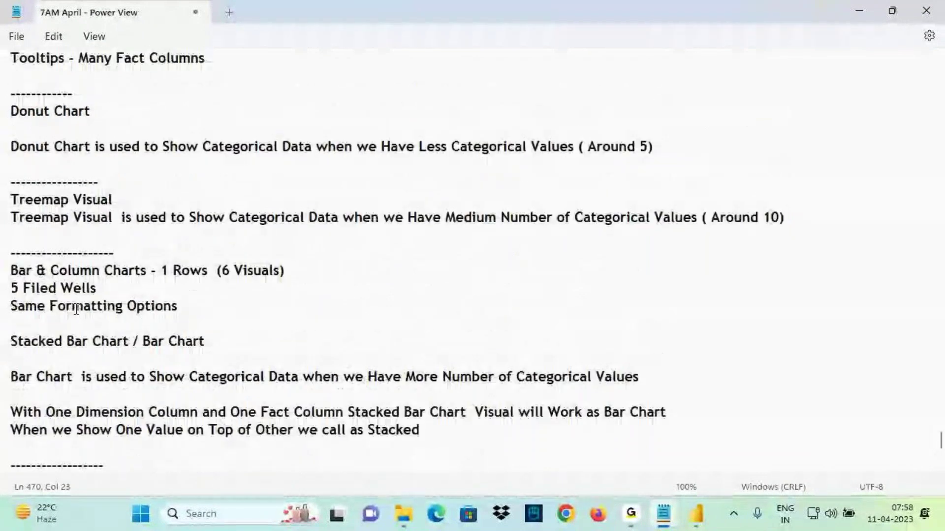
drag(10, 270, 116, 271)
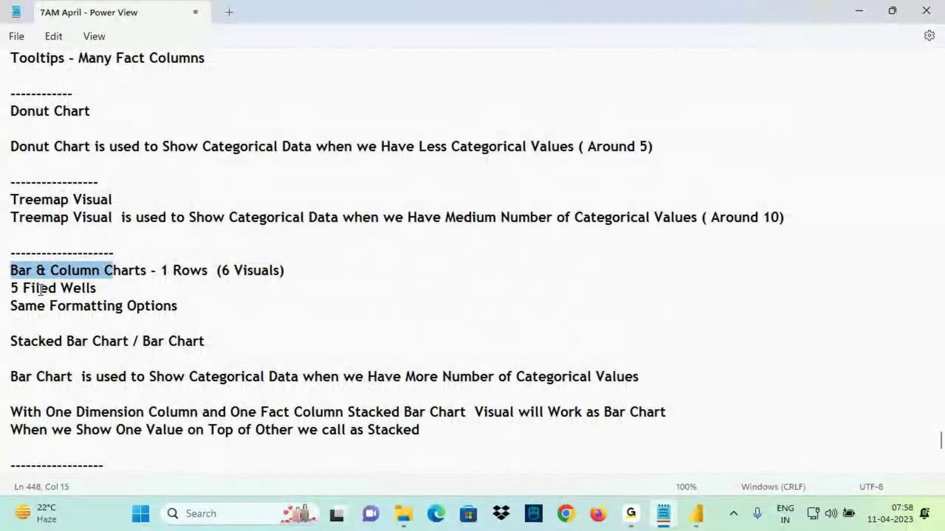
click(13, 289)
drag(14, 289, 101, 290)
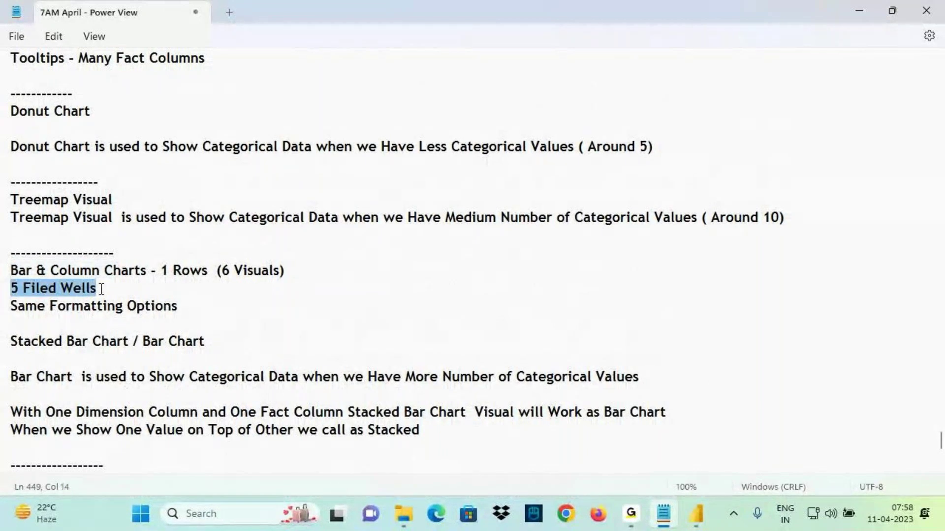
drag(25, 306, 173, 307)
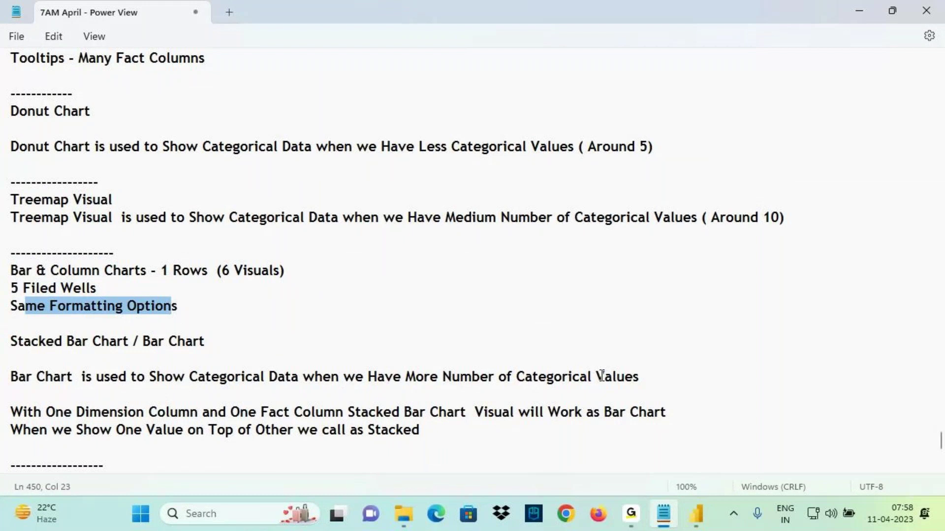
Switch to Power BI, temporarily mark the pie, donut, treemap and bar and column visual types with ink, and clear the ink
click(690, 513)
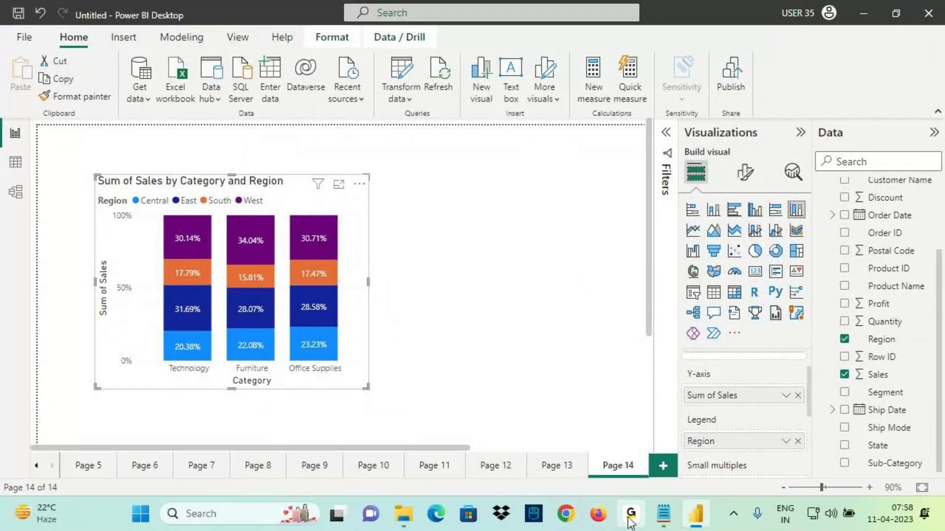
mouse_move(631, 523)
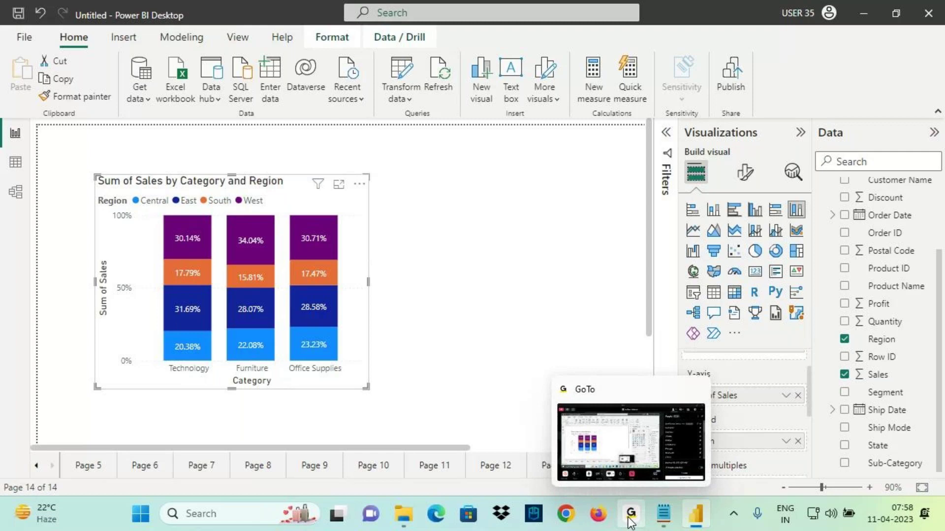
drag(750, 250, 770, 231)
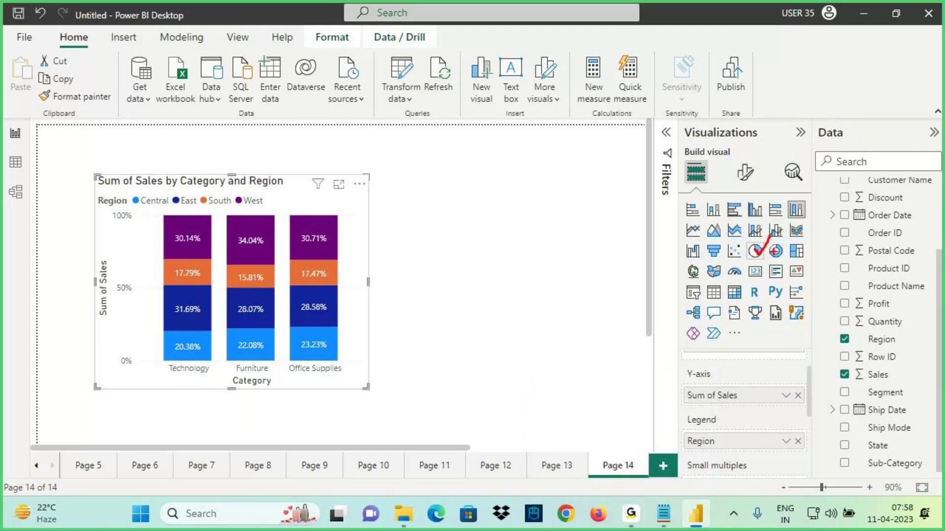
drag(775, 249, 791, 228)
drag(797, 249, 821, 236)
mouse_move(687, 217)
mouse_down()
mouse_move(824, 212)
mouse_move(792, 193)
mouse_move(695, 197)
mouse_move(665, 213)
mouse_move(698, 218)
mouse_up()
drag(688, 172, 693, 204)
drag(709, 184, 694, 203)
drag(768, 200, 774, 173)
click(663, 514)
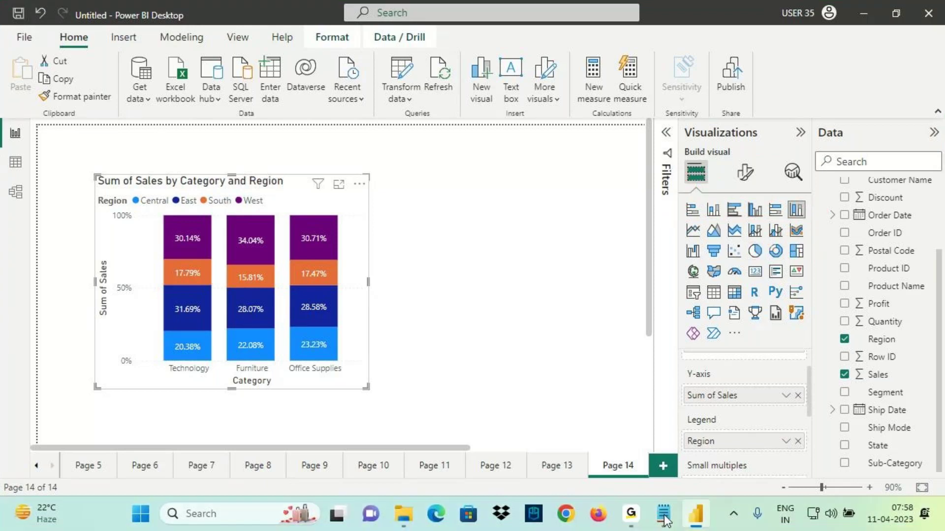
Find the Categories of Visuals list in the Notepad notes, highlight the categorical data item, and check the available visuals in Power BI
click(664, 514)
scroll(147, 197, up, 12)
scroll(147, 204, down, 12)
scroll(148, 206, down, 15)
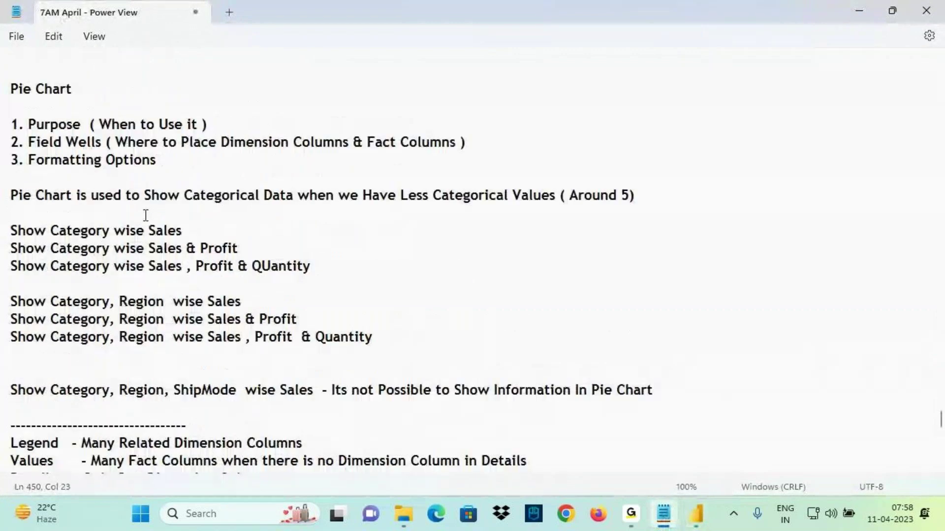
scroll(143, 220, up, 12)
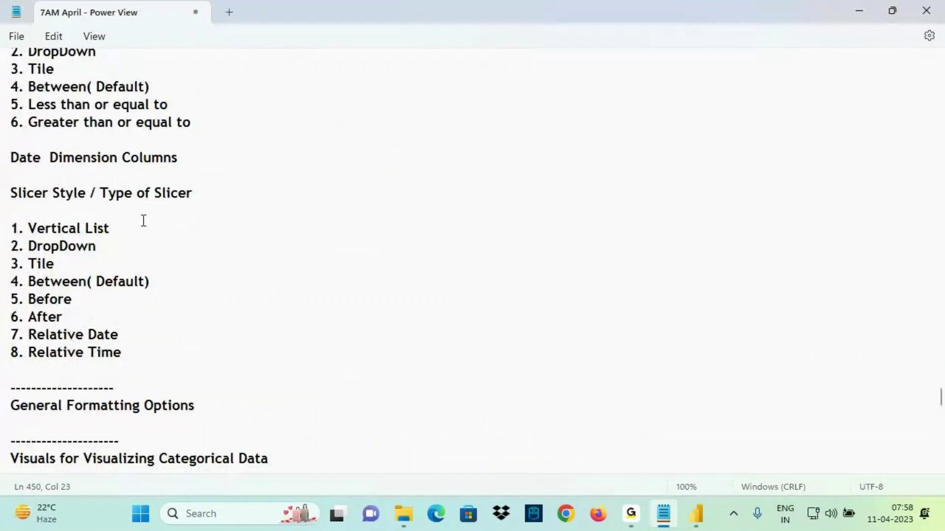
scroll(143, 220, up, 12)
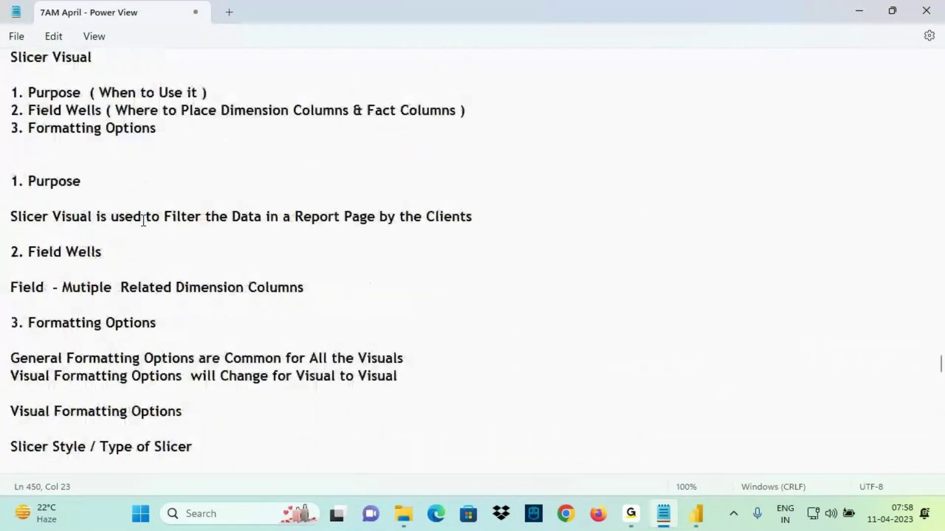
scroll(143, 219, up, 6)
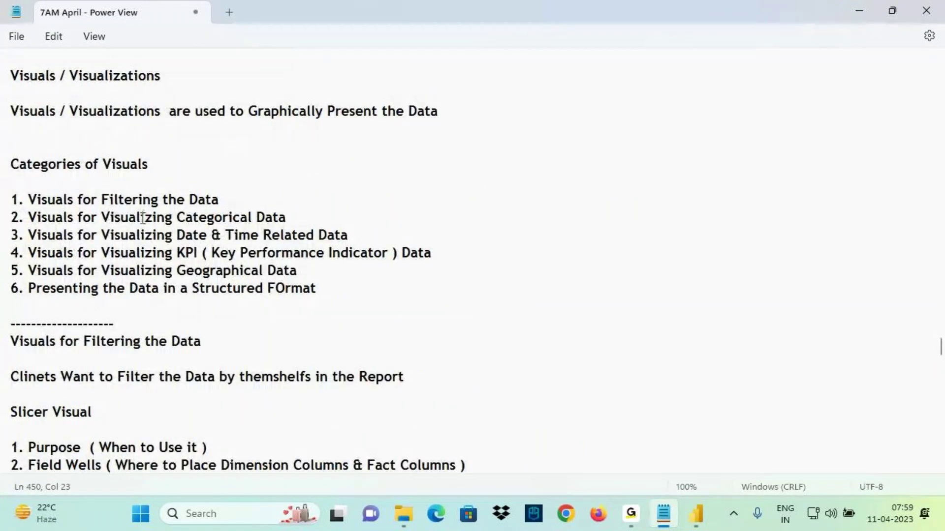
drag(137, 217, 277, 215)
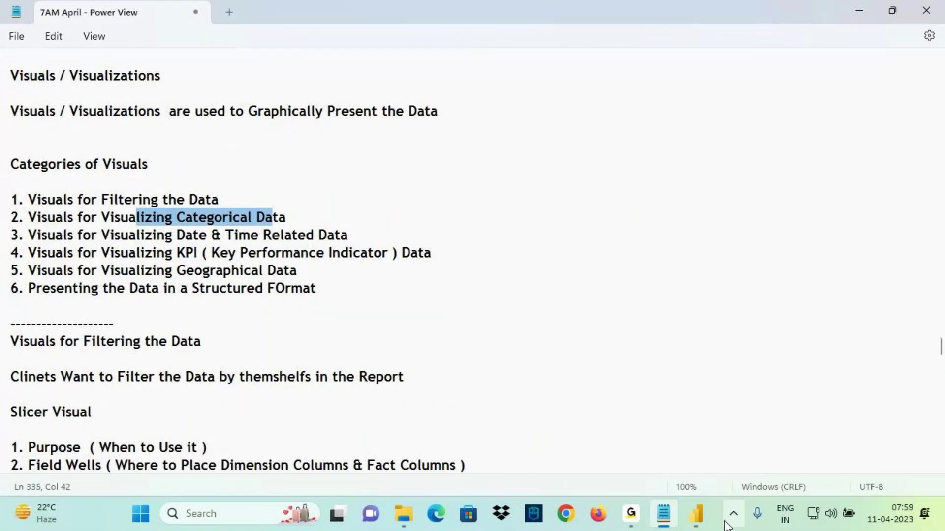
click(707, 522)
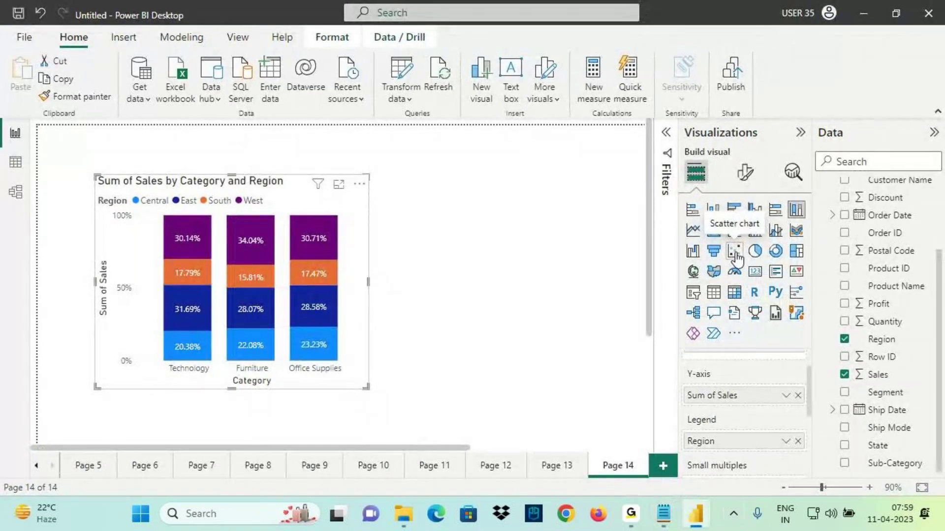
Return to the Notepad notes and add "- 1 Visual" beside "1. Visuals for Filtering the Data", spaced clear of the list text
click(663, 514)
click(348, 219)
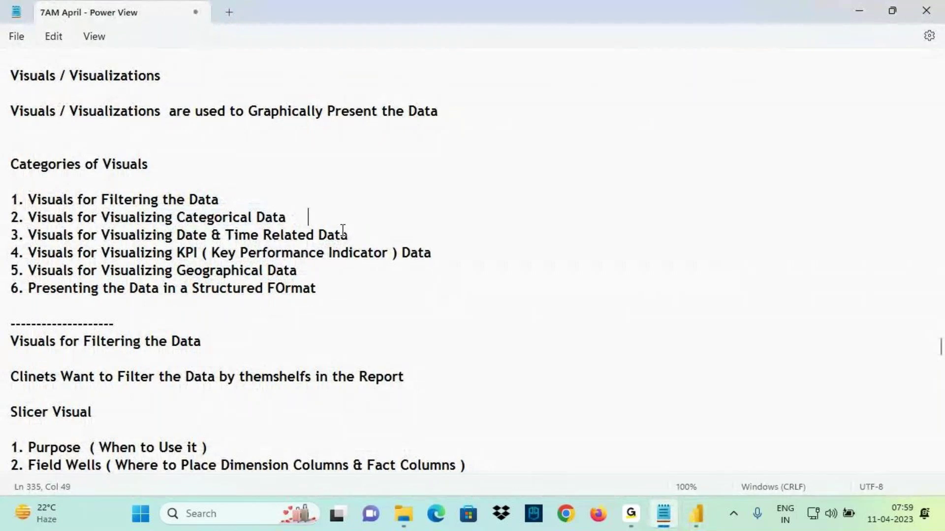
key(Up)
key(Tab)
key(Tab)
key(Tab)
text(- 1 Vi)
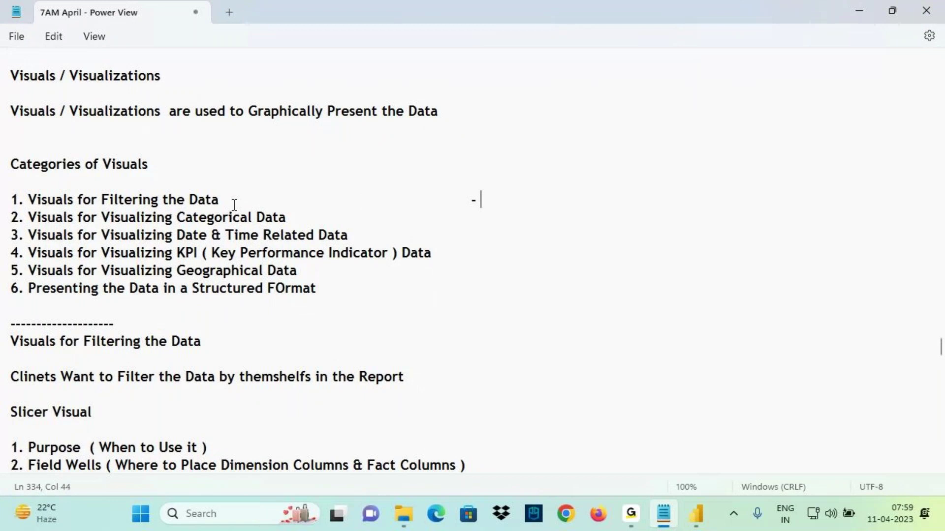
text(sual)
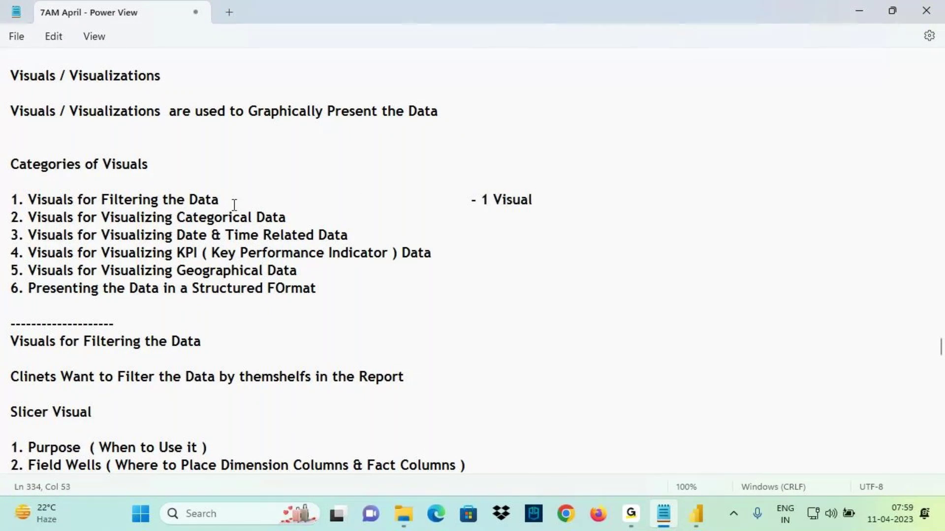
Add "- 10 Visuals" beside "2. Visuals for Visualizing Categorical Data", lined up with the entry above
click(299, 217)
key(Tab)
key(Tab)
key(Tab)
key(Tab)
key(Tab)
text(- 10 Visuals)
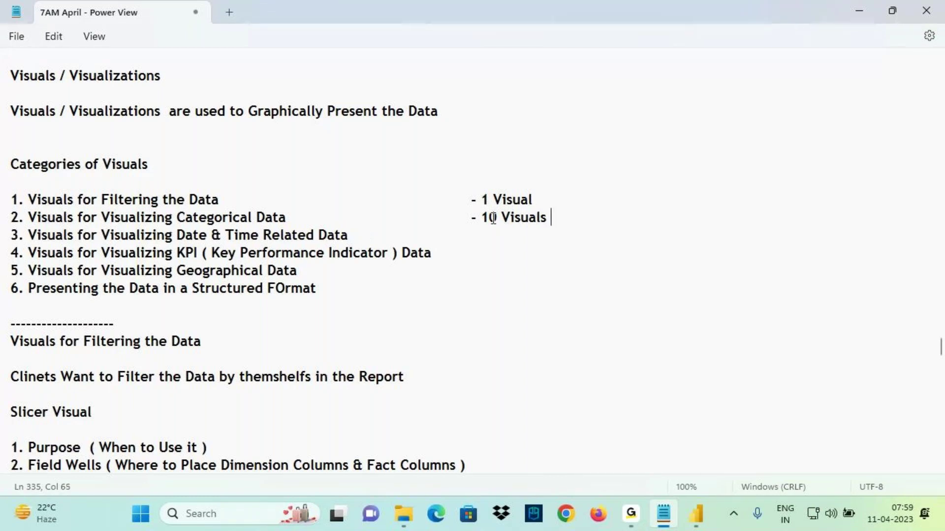
Recheck the visuals in Power BI, change the categorical data entry to "11 Visuals" in Notepad, and highlight it
key(shift+Right)
click(692, 521)
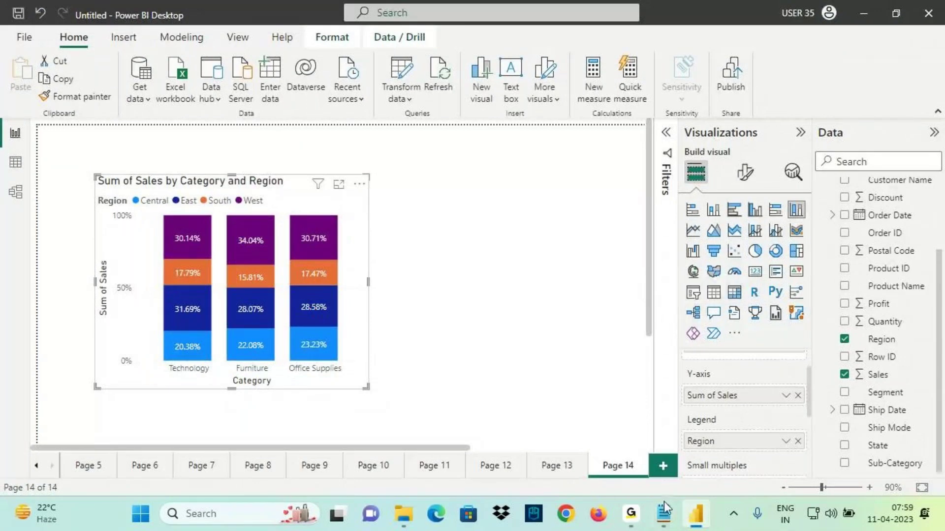
click(663, 514)
scroll(253, 365, down, 3)
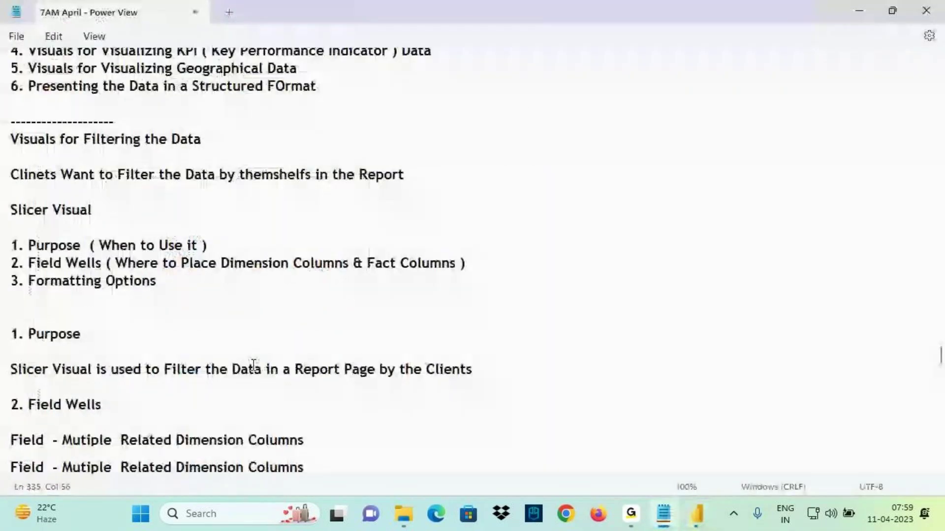
scroll(447, 254, up, 3)
key(BackSpace)
text(1)
drag(481, 145, 562, 142)
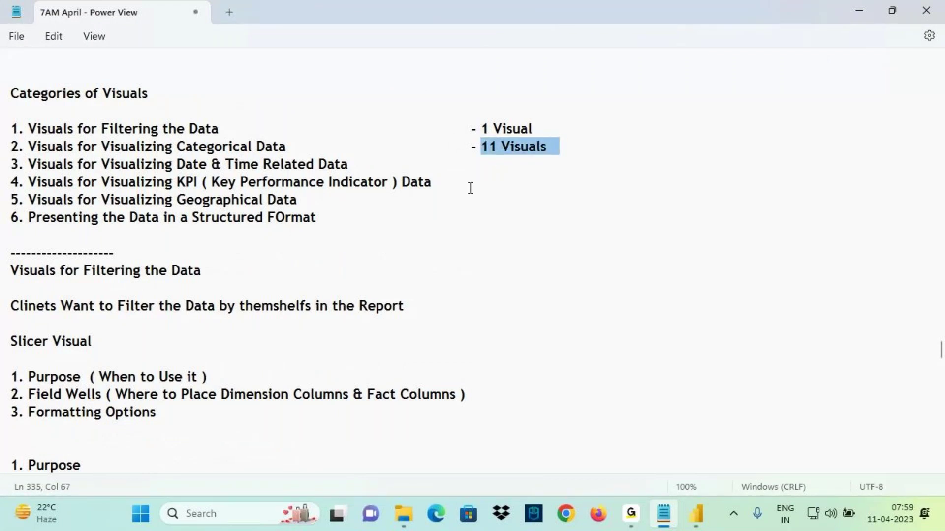
Append a dashed separator and the heading "Scatter Chart" at the end of the notes
scroll(476, 186, down, 20)
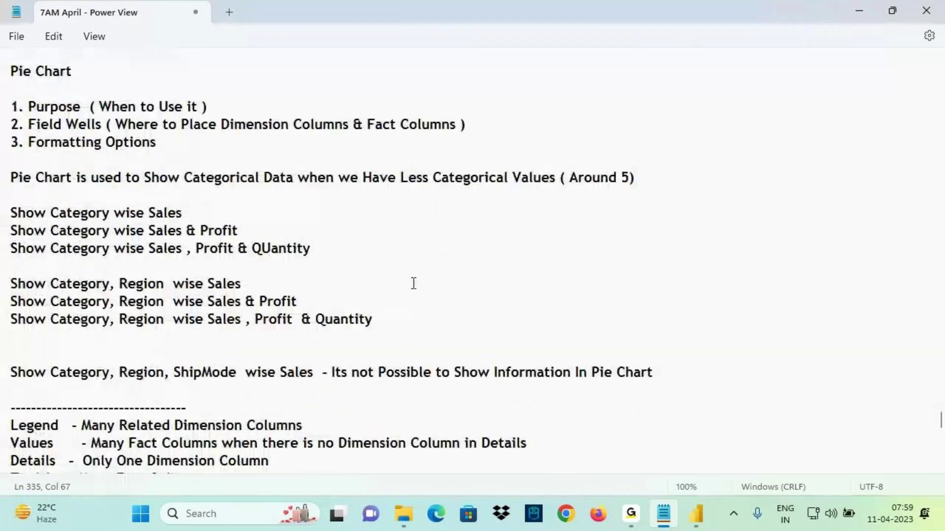
scroll(408, 287, down, 7)
key(ctrl+End)
text(--------)
key(Return)
text(S)
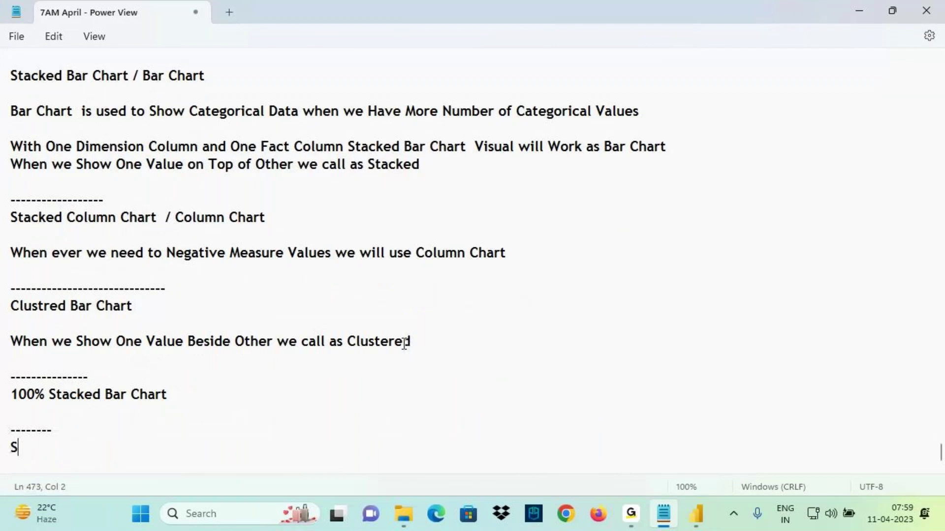
text(catter Chart)
Add "Decomposition Tree" on a new line below the Scatter Chart heading
key(Return)
text(Deco)
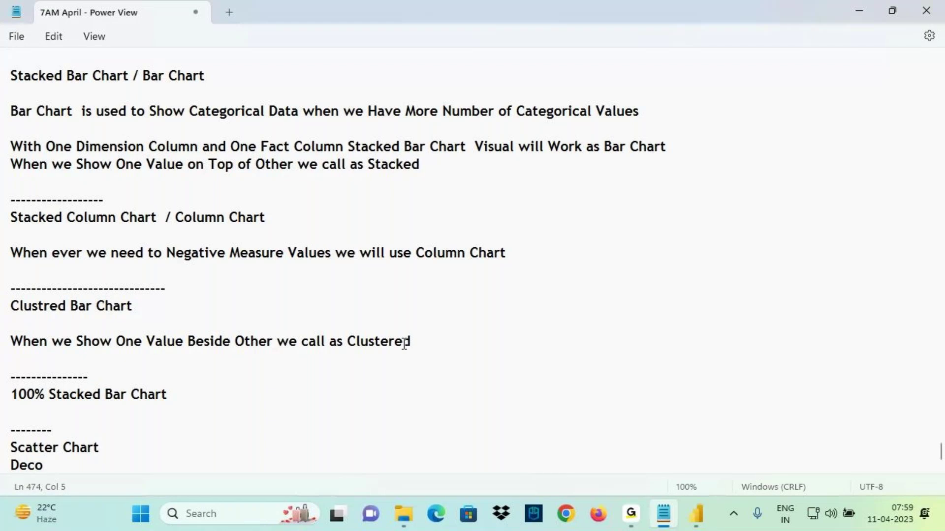
text(m)
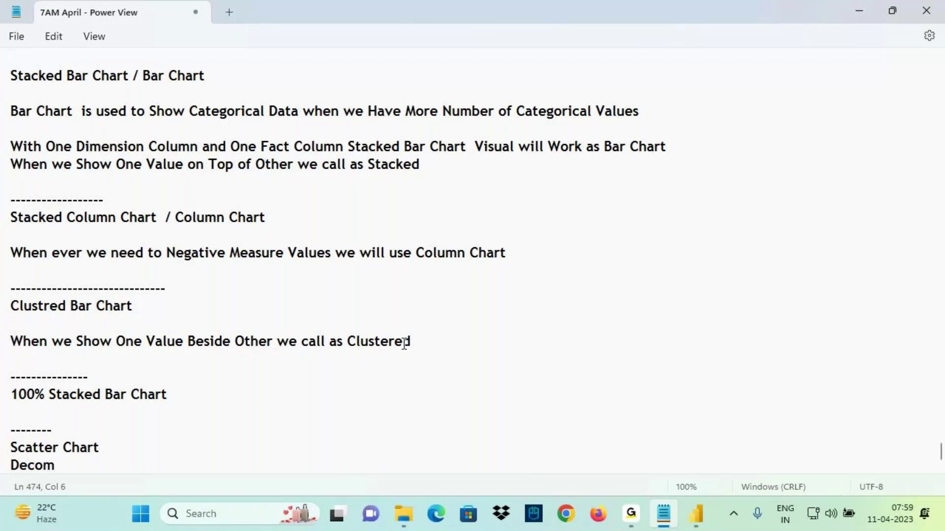
text(o)
key(BackSpace)
text(position)
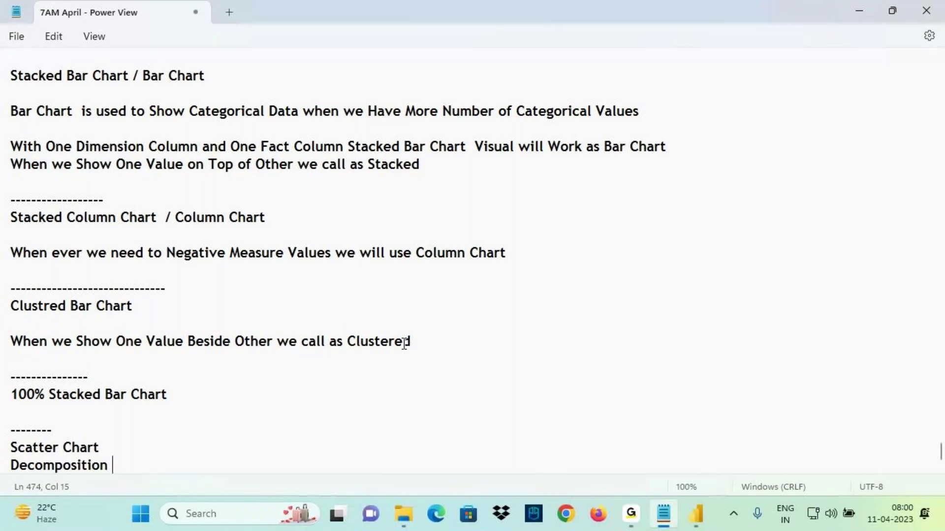
text( Tree)
Highlight the Scatter Chart and Decomposition Tree entries, save the notes, and switch back to Power BI
drag(23, 447, 153, 488)
click(182, 471)
drag(23, 447, 169, 476)
key(ctrl+s)
click(695, 521)
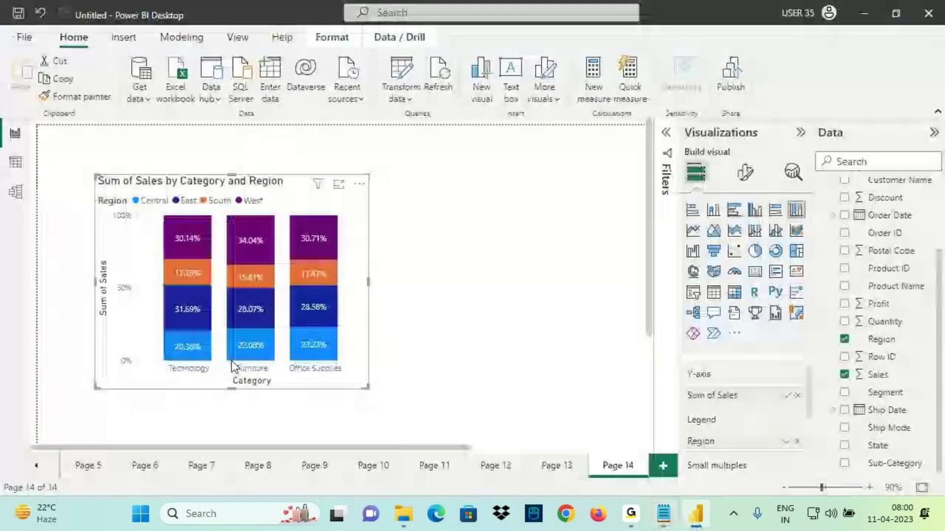